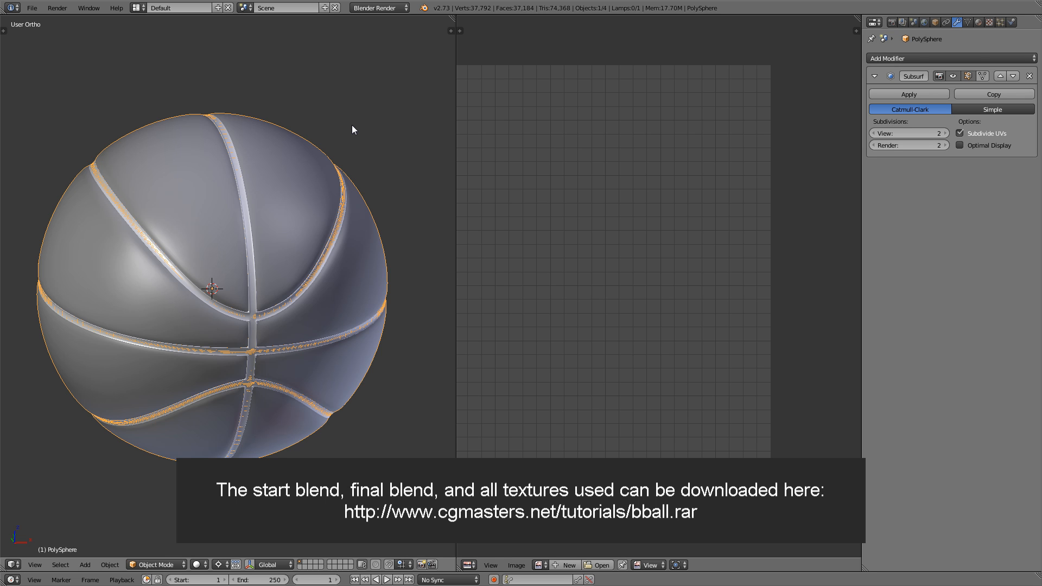
# Put the basketball mesh into Edit Mode so its unwrapped UV layout is displayed
pyautogui.keyDown('shift'); pyautogui.moveTo(289, 218); pyautogui.dragTo(305, 215, button='middle'); pyautogui.keyUp('shift')
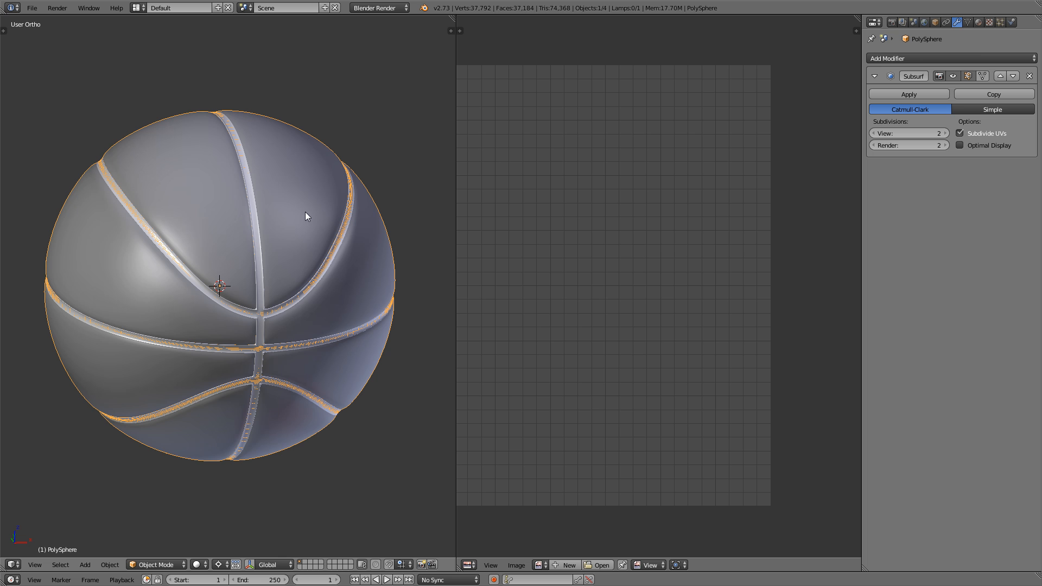
pyautogui.scroll(2, 607, 225)
pyautogui.press('Tab')
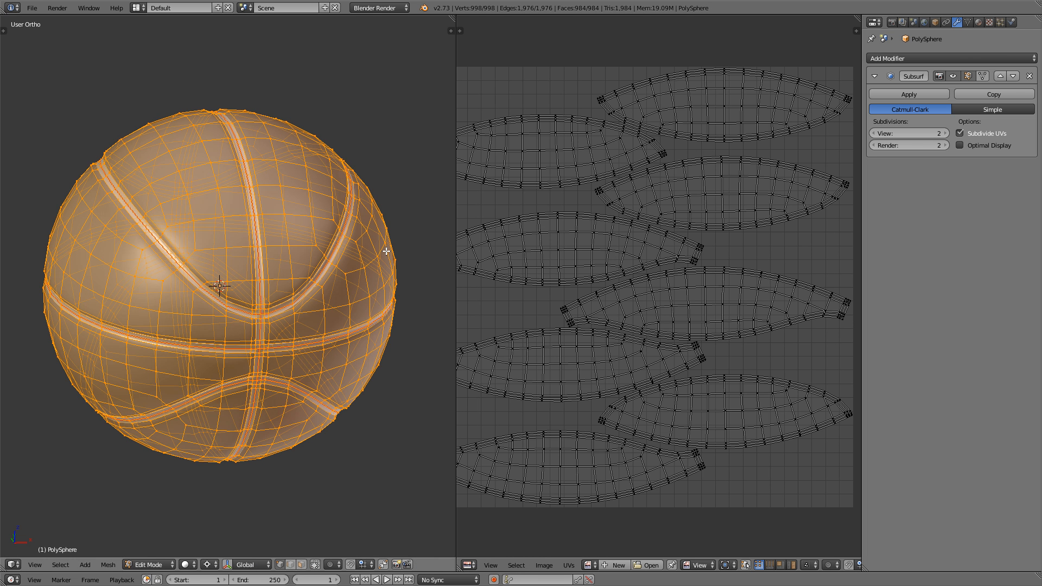
pyautogui.press('Tab')
pyautogui.press('Tab')
# Examine the UV islands and the matching seam-bounded panels on the basketball
pyautogui.moveTo(561, 310); pyautogui.dragTo(604, 278, button='middle')
pyautogui.scroll(6, 576, 212)
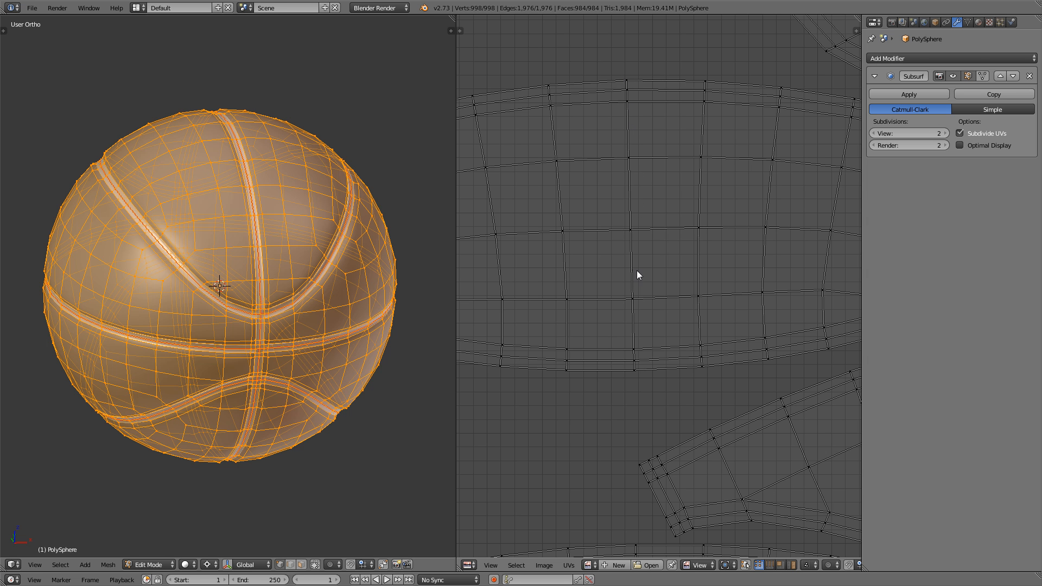
pyautogui.scroll(-5, 640, 323)
pyautogui.moveTo(639, 324); pyautogui.dragTo(639, 281, button='middle')
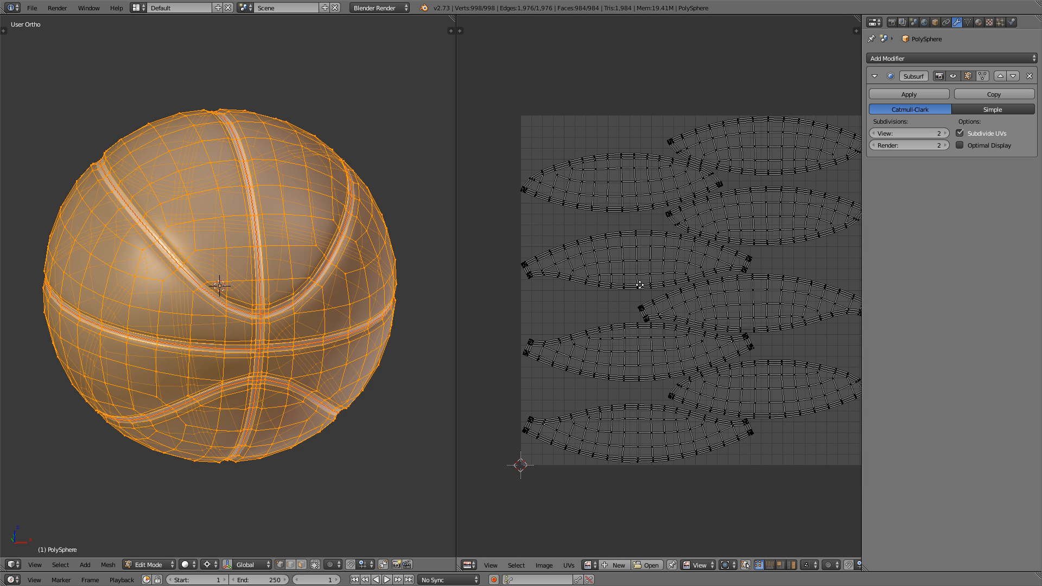
pyautogui.scroll(1, 639, 281)
pyautogui.moveTo(423, 277); pyautogui.dragTo(243, 175, button='middle')
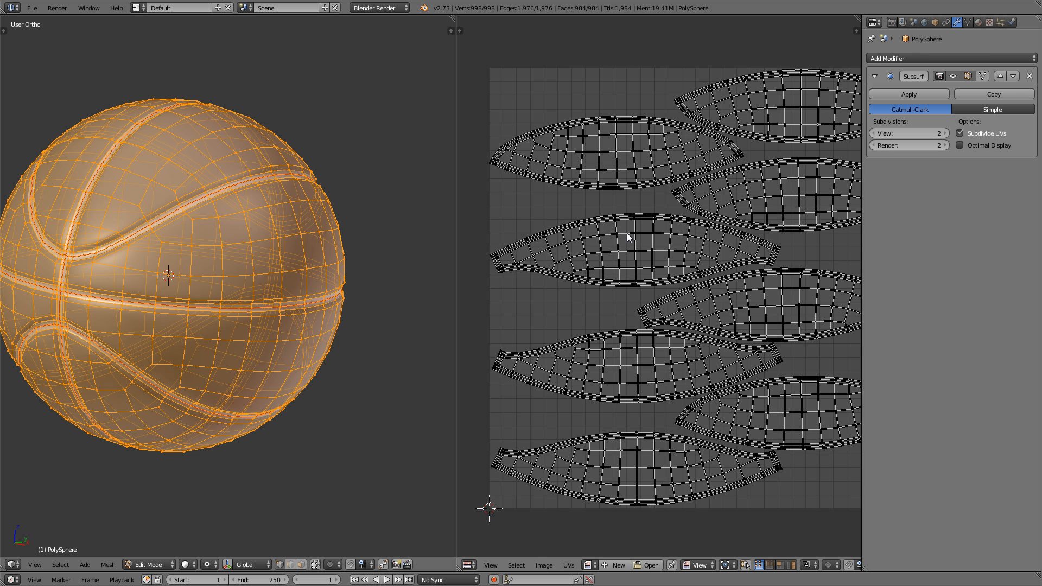
pyautogui.scroll(3, 627, 234)
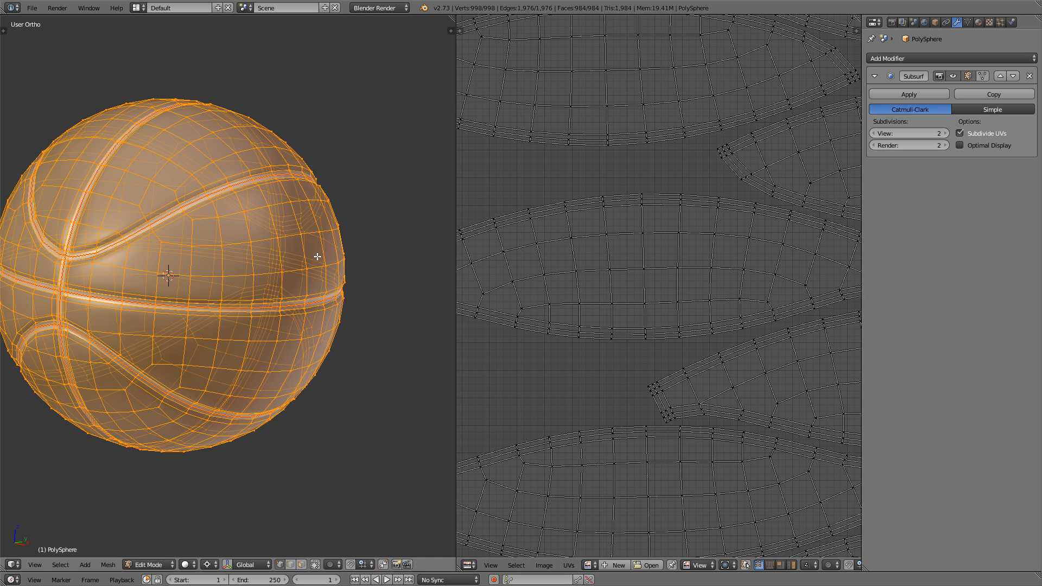
pyautogui.moveTo(318, 256); pyautogui.dragTo(293, 261, button='middle')
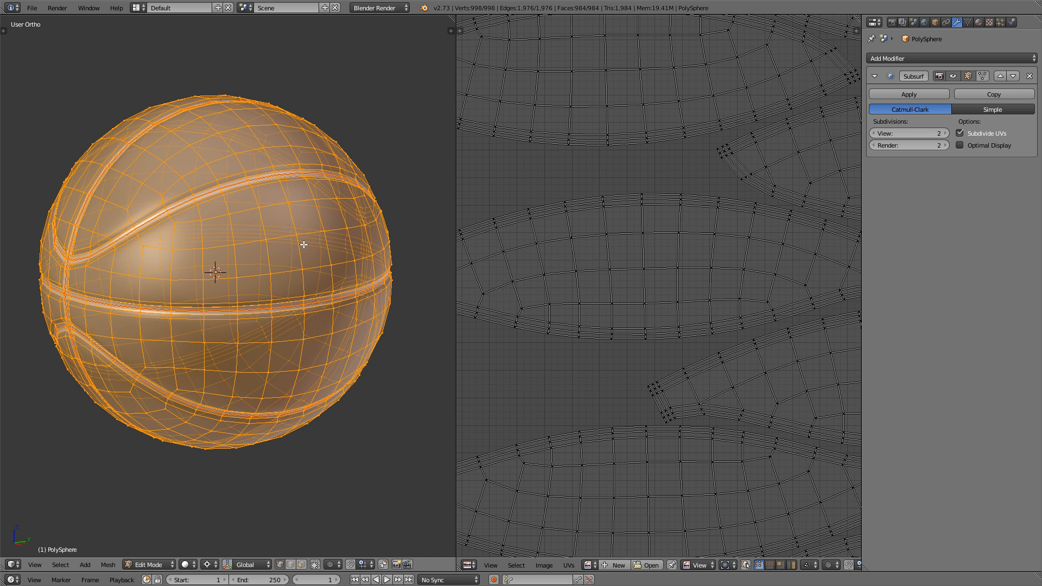
# Select one quad face on the ball panel just above the horizontal seam and locate it in the UV layout
pyautogui.scroll(3, 303, 244)
pyautogui.rightClick(293, 230)
pyautogui.keyDown('shift'); pyautogui.rightClick(328, 224); pyautogui.keyUp('shift')
pyautogui.keyDown('shift'); pyautogui.rightClick(343, 274); pyautogui.keyUp('shift')
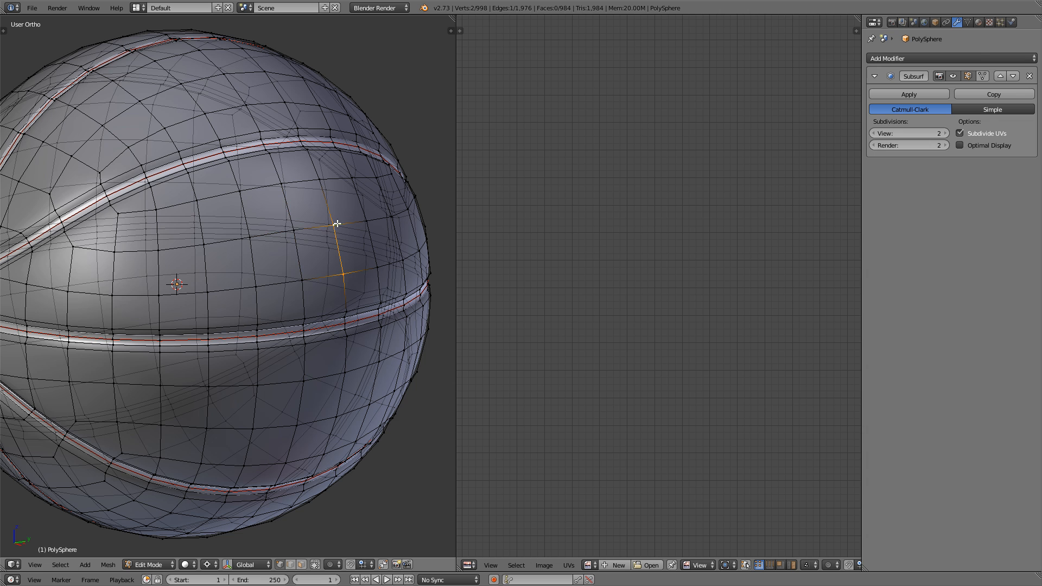
pyautogui.keyDown('shift'); pyautogui.rightClick(302, 280); pyautogui.keyUp('shift')
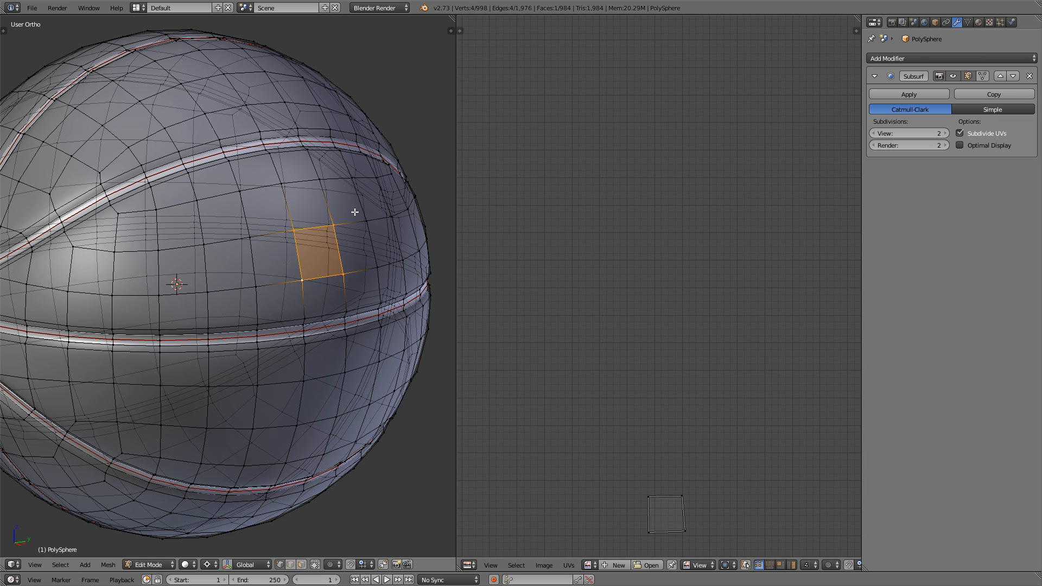
pyautogui.moveTo(644, 440); pyautogui.dragTo(654, 313, button='middle')
pyautogui.scroll(-3, 661, 329)
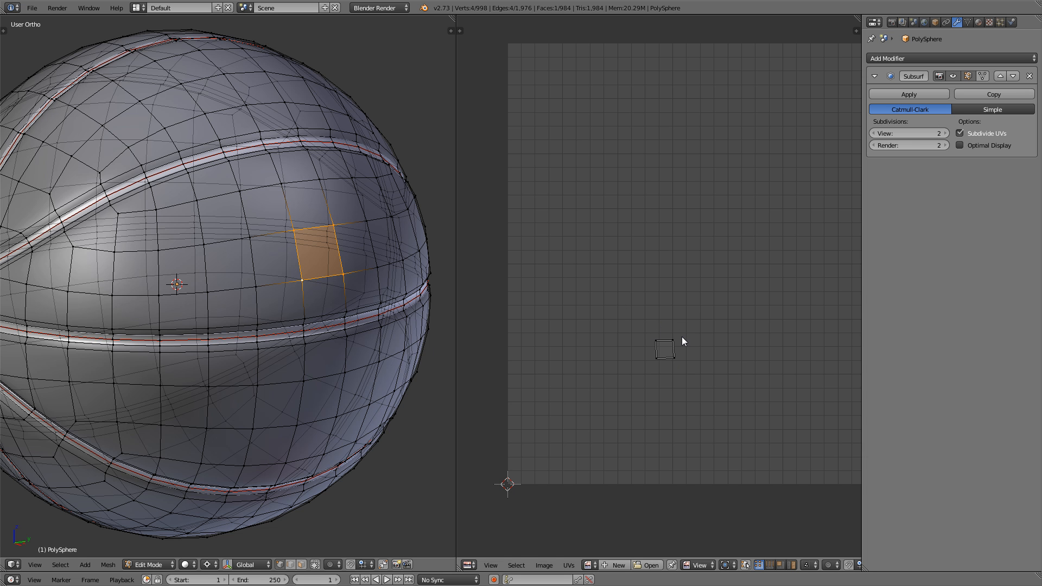
# Select the whole mesh, pick the UV island containing the located face and rotate it about 1.3 degrees to straighten its grid
pyautogui.press('a')
pyautogui.press('a')
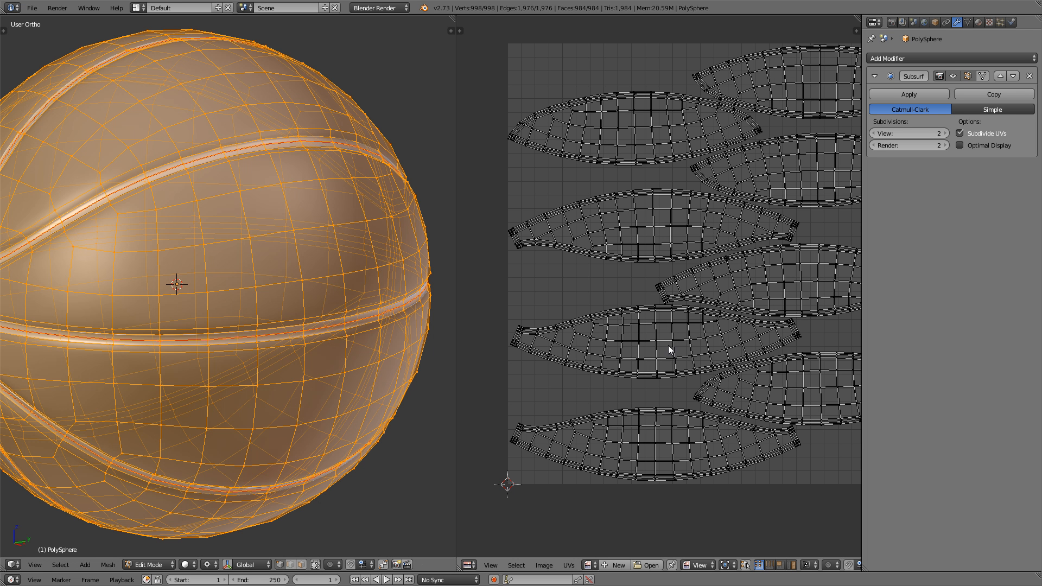
pyautogui.scroll(5, 654, 341)
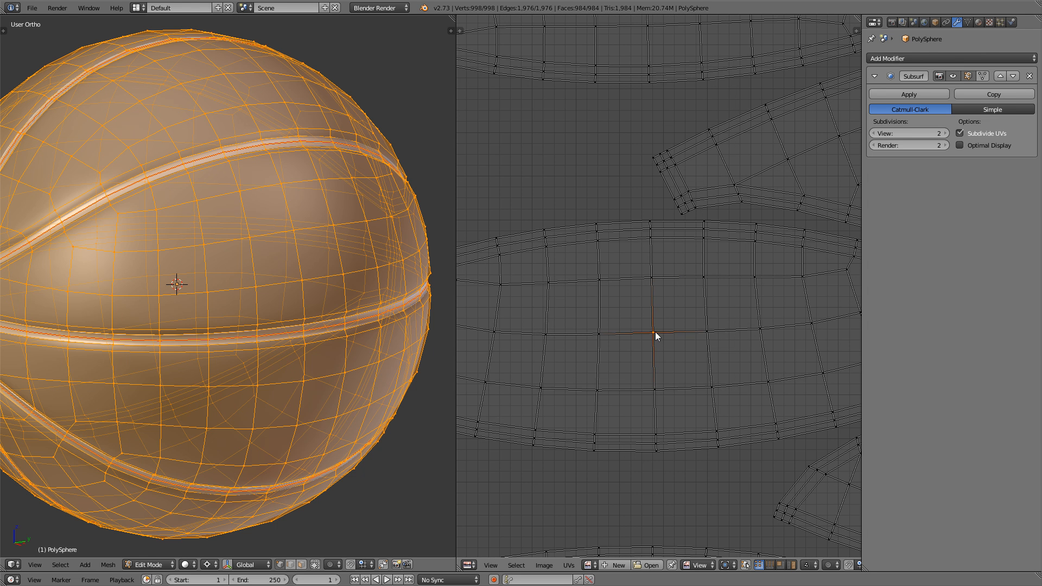
pyautogui.press('l')
pyautogui.scroll(3, 653, 336)
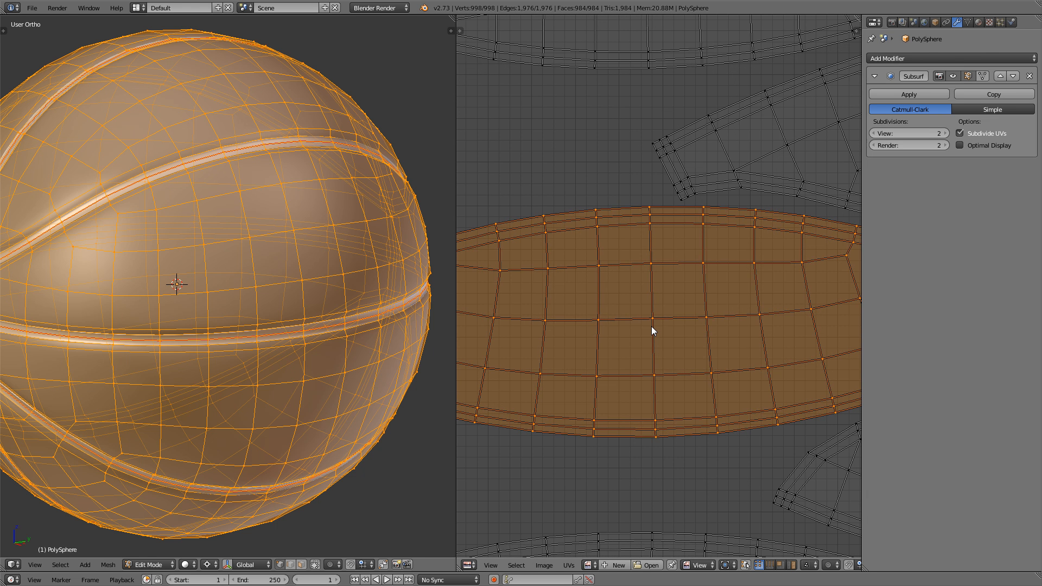
pyautogui.scroll(2, 662, 355)
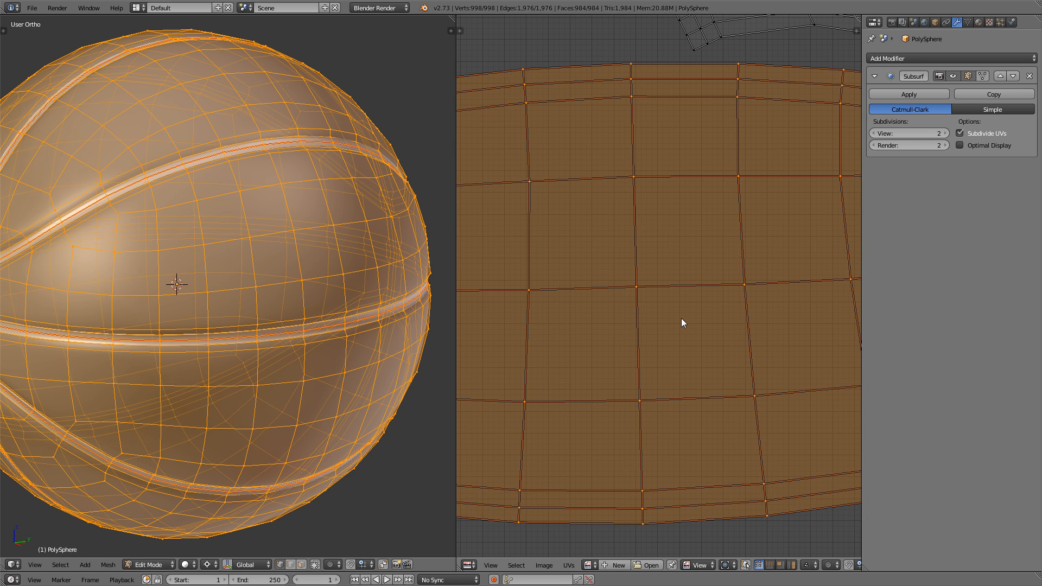
pyautogui.moveTo(774, 236); pyautogui.dragTo(780, 222, button='middle')
pyautogui.press('r')
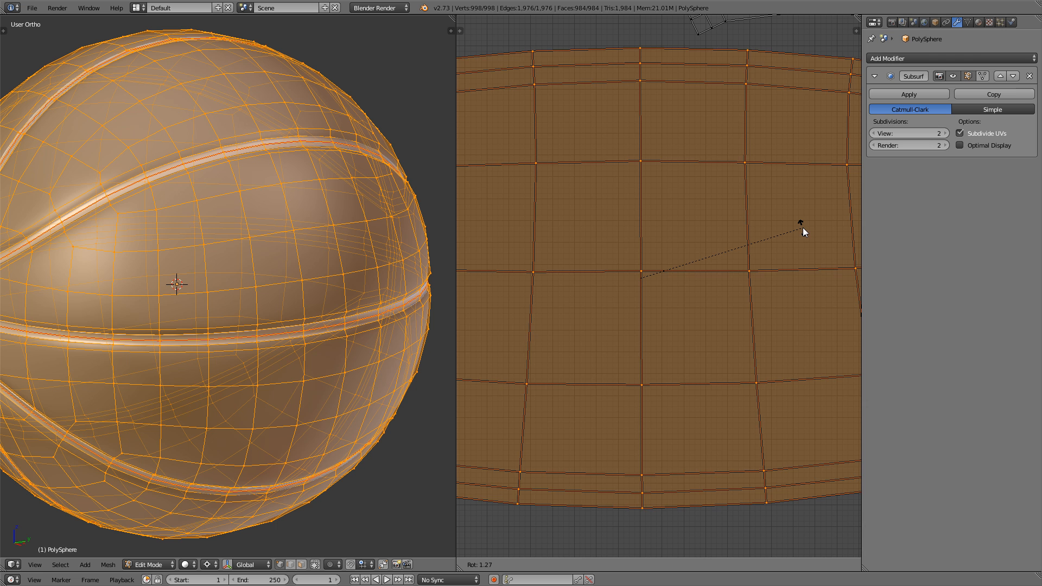
pyautogui.click(803, 229)
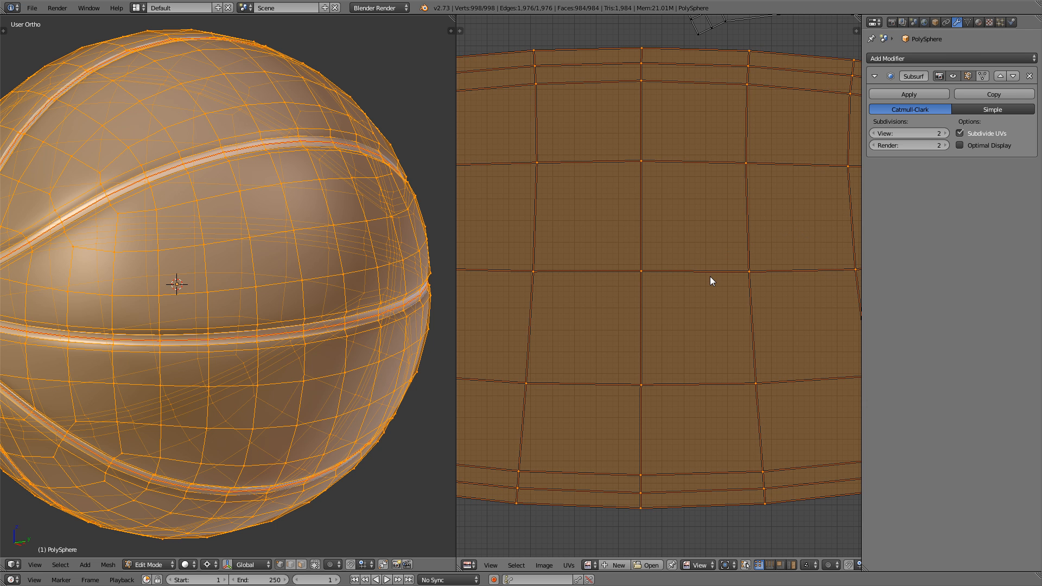
pyautogui.scroll(-7, 712, 281)
pyautogui.scroll(1, 651, 288)
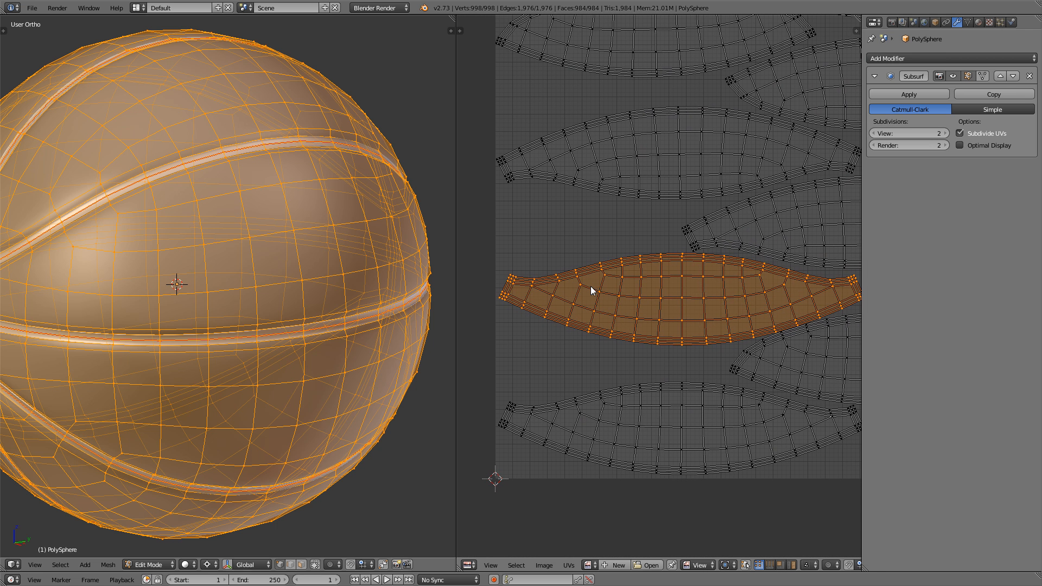
# Locate the UV island of the ball panel below the horizontal seam and rotate that island about 1.4 degrees to straighten its grid
pyautogui.rightClick(304, 382)
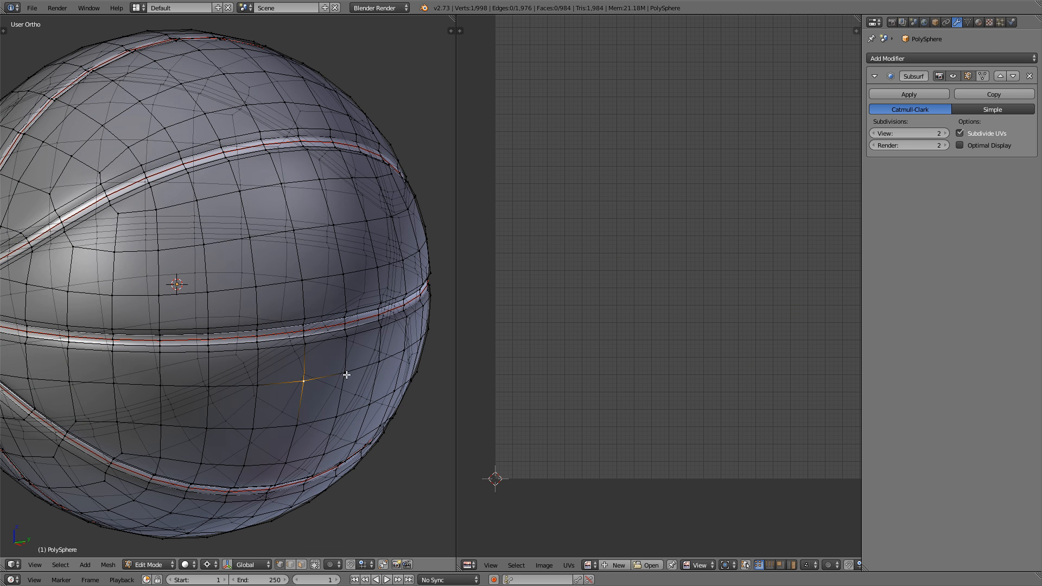
pyautogui.rightClick(307, 415)
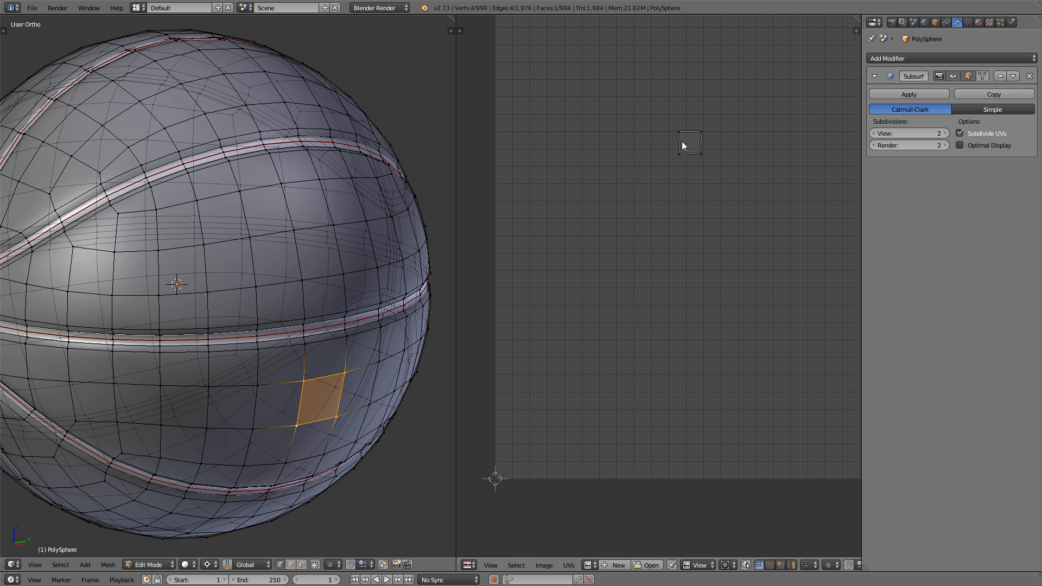
pyautogui.press('a')
pyautogui.press('a')
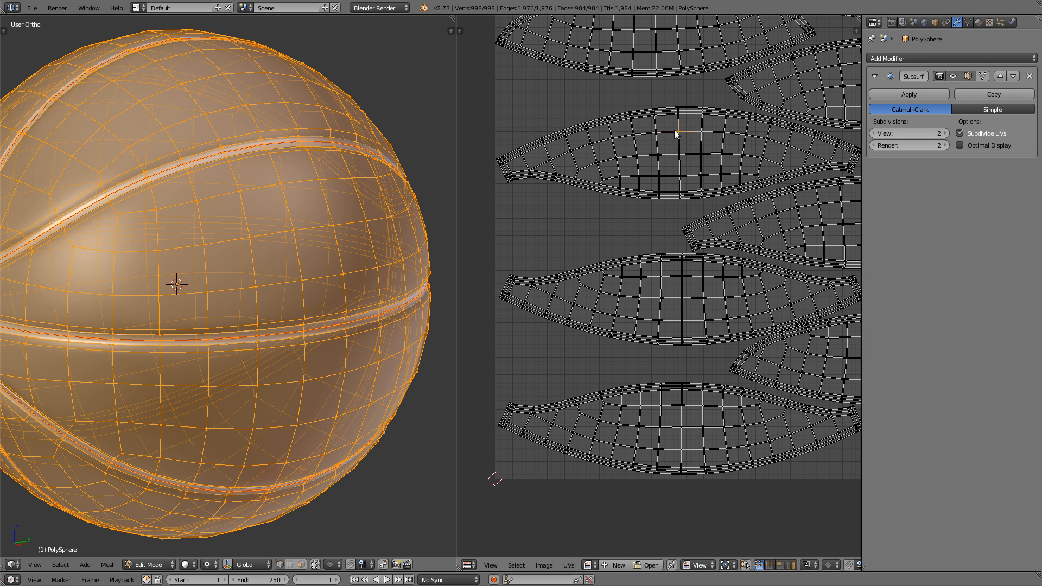
pyautogui.press('l')
pyautogui.moveTo(675, 133); pyautogui.dragTo(685, 173, button='middle')
pyautogui.scroll(6, 685, 172)
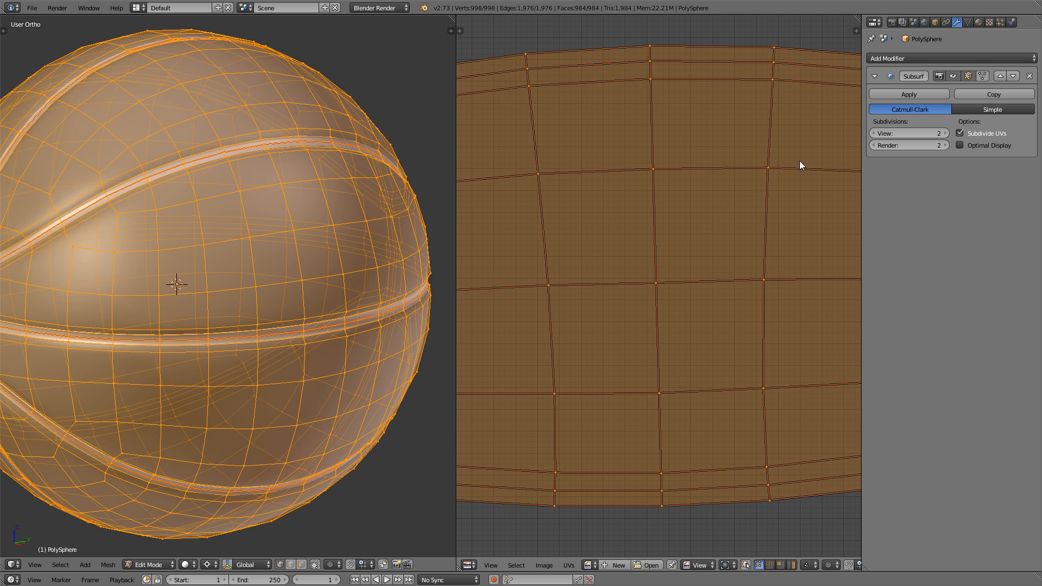
pyautogui.press('r')
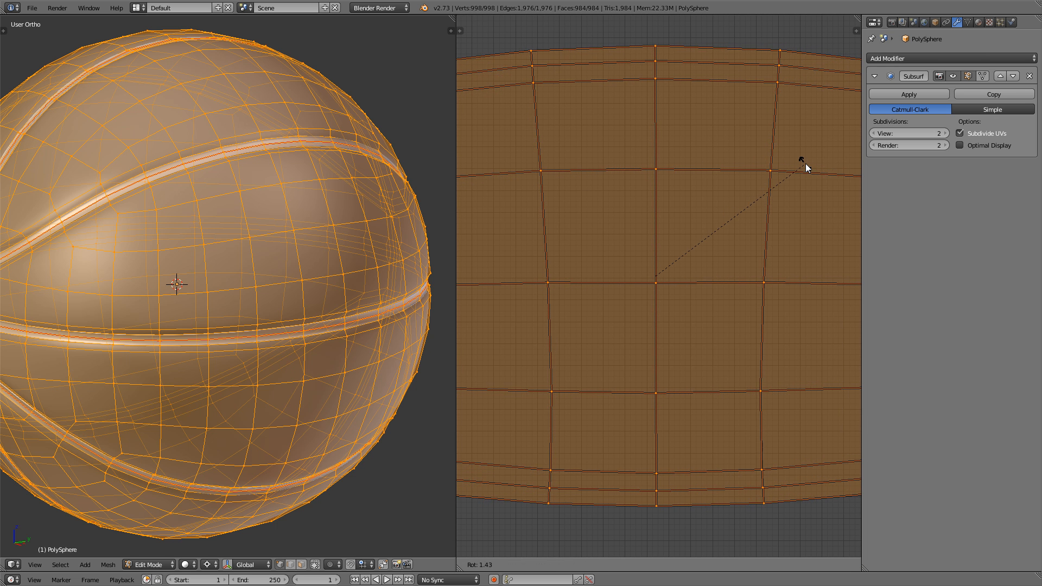
pyautogui.click(805, 163)
pyautogui.scroll(-4, 808, 171)
# Move the lowest UV island of the second column slightly down, away from the tip of the neighbouring island
pyautogui.moveTo(816, 191); pyautogui.dragTo(532, 169, button='middle')
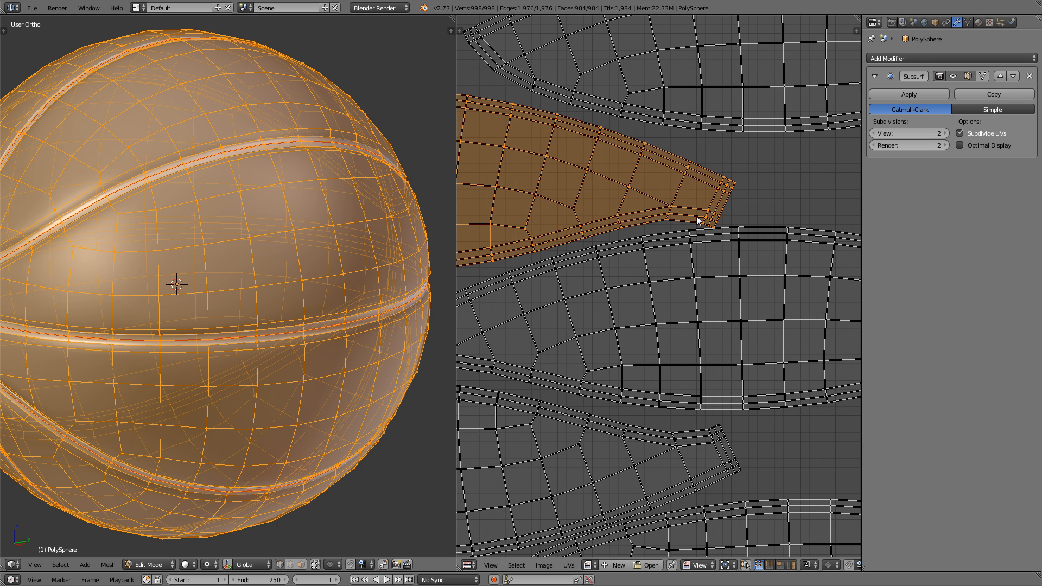
pyautogui.press('a')
pyautogui.press('l')
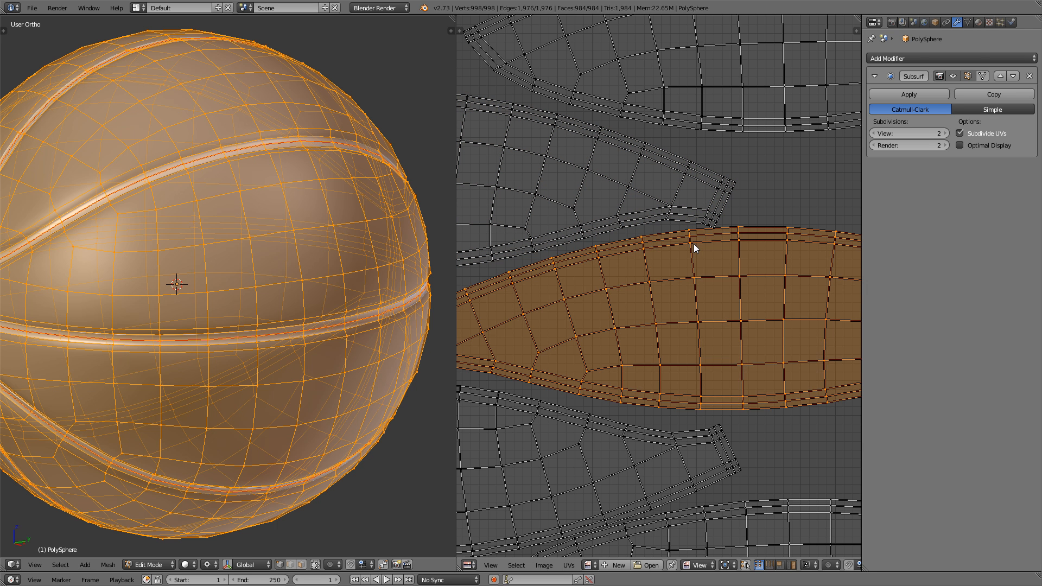
pyautogui.press('g')
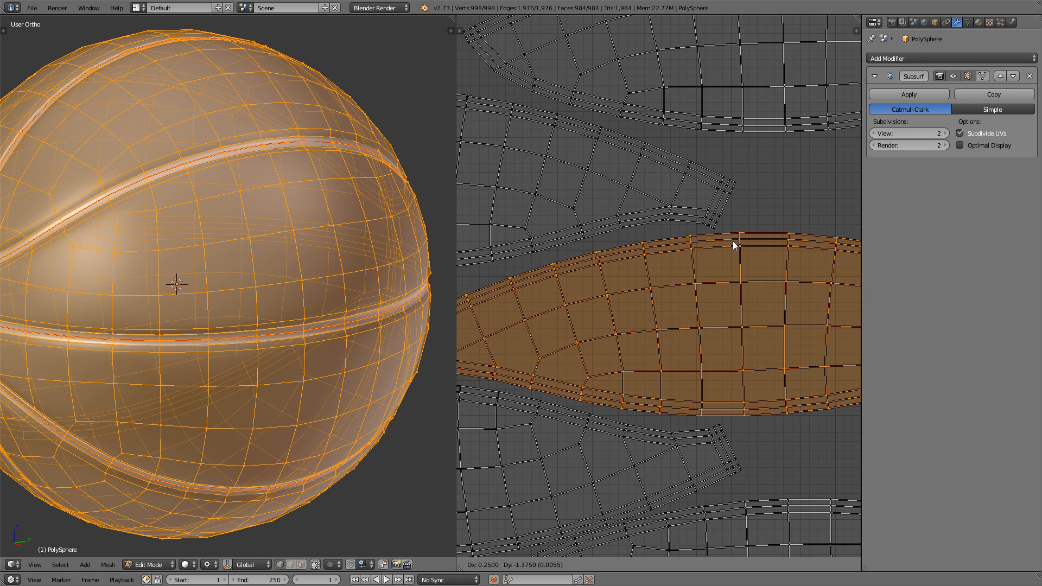
pyautogui.click(732, 245)
pyautogui.scroll(-7, 733, 245)
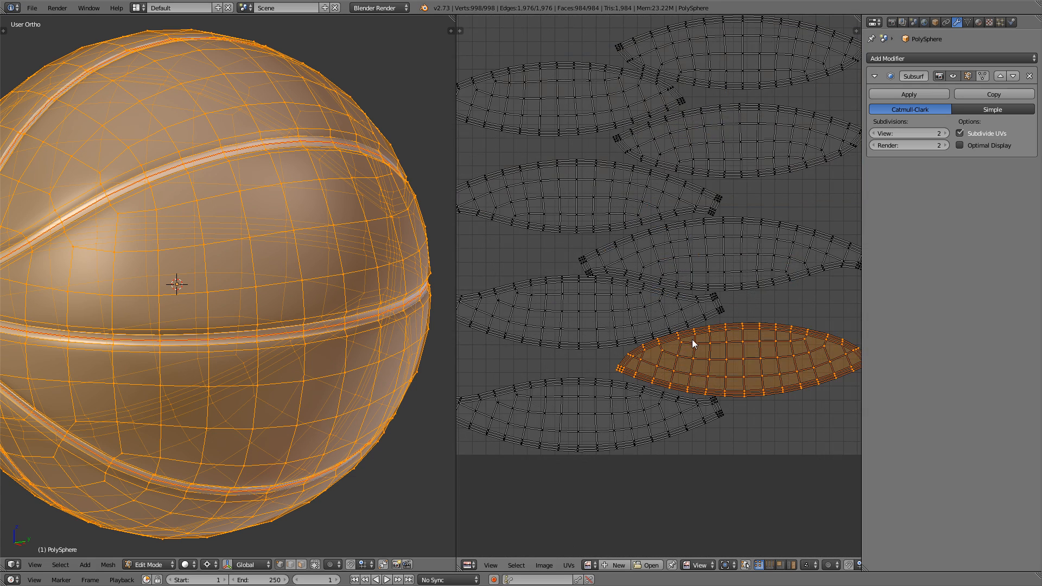
pyautogui.moveTo(666, 279); pyautogui.dragTo(670, 303, button='middle')
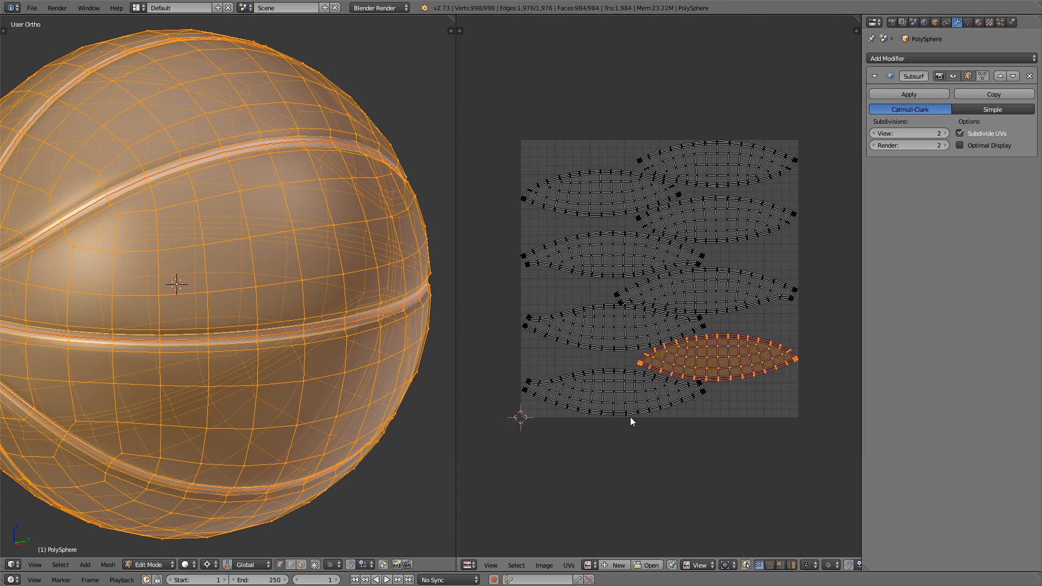
# Start a UV layout export as a PNG image with a size of 4096 x 4096 and a fill opacity of 1
pyautogui.click(568, 565)
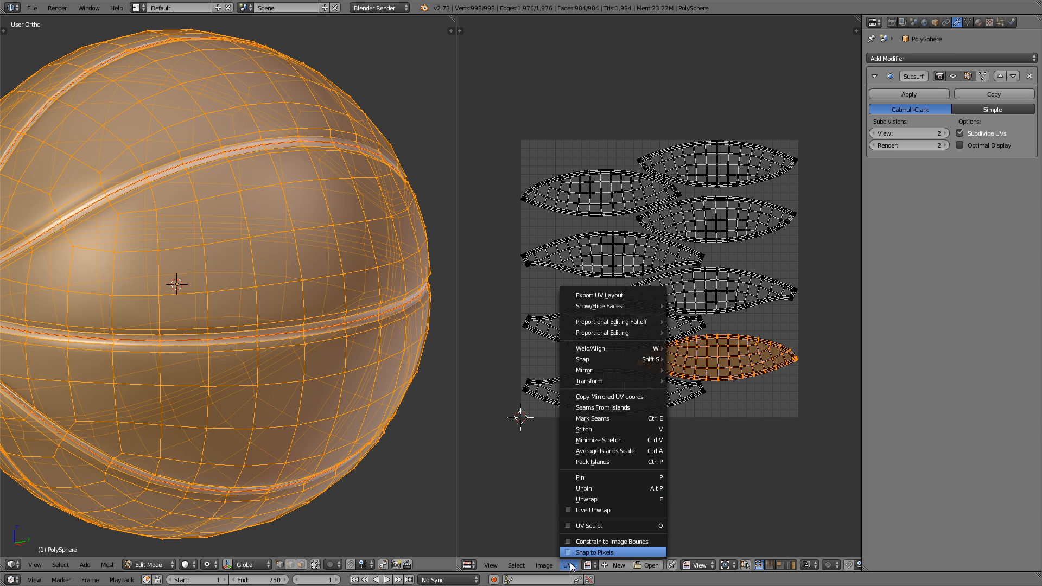
pyautogui.click(610, 296)
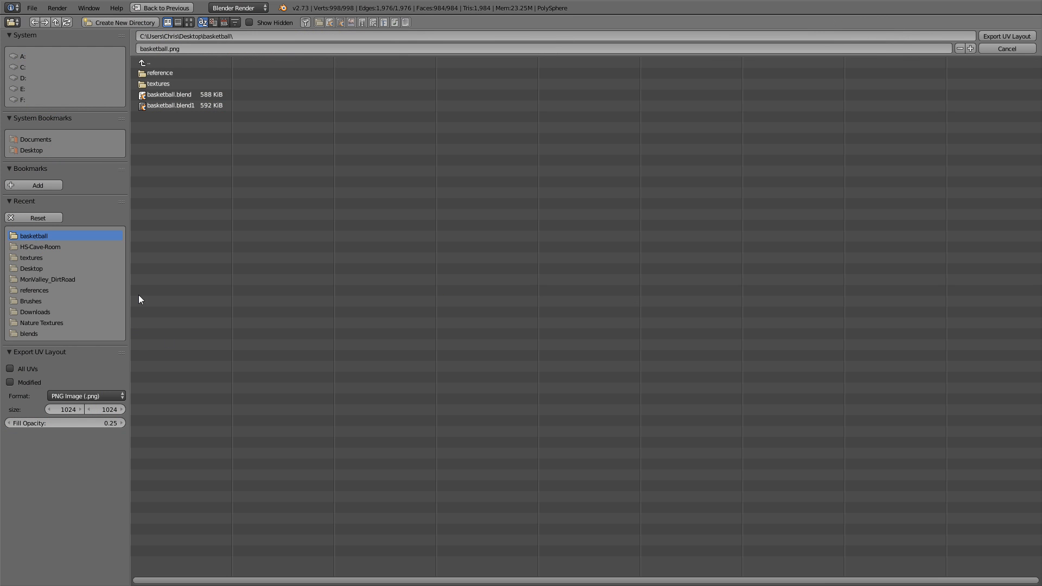
pyautogui.click(62, 409)
pyautogui.write('4096')
pyautogui.click(107, 410)
pyautogui.write('40')
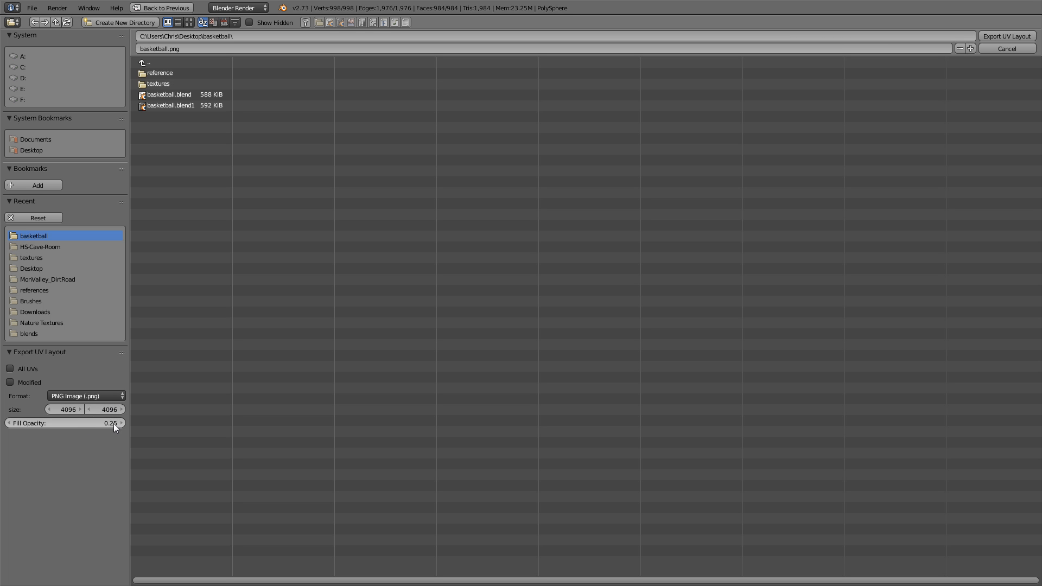
pyautogui.click(74, 425)
pyautogui.write('1')
pyautogui.press('Return')
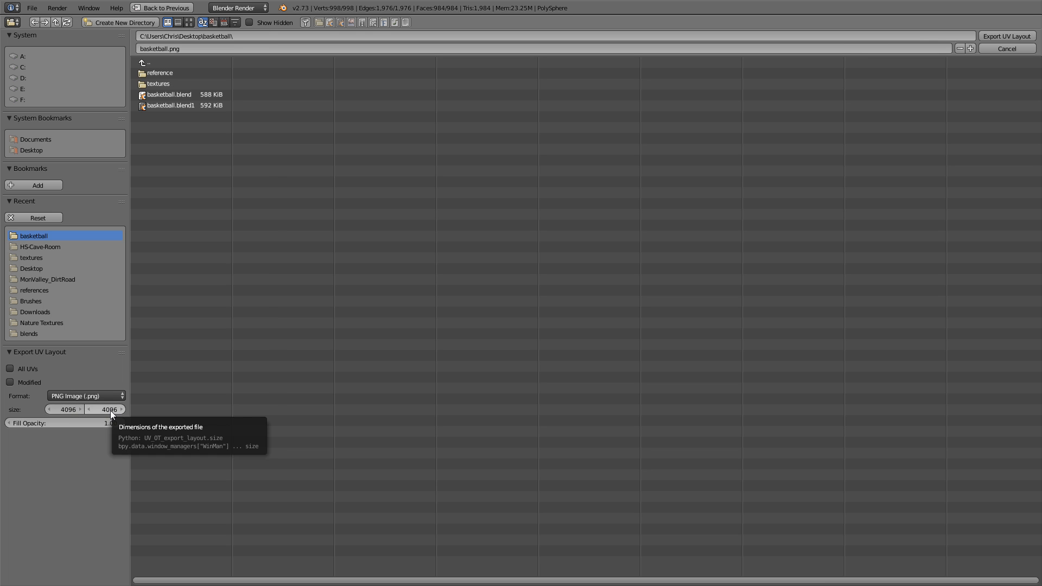
# Name the export file basketball_uvs.png in the basketball folder and export the UV layout
pyautogui.click(171, 48)
pyautogui.write('_uvs')
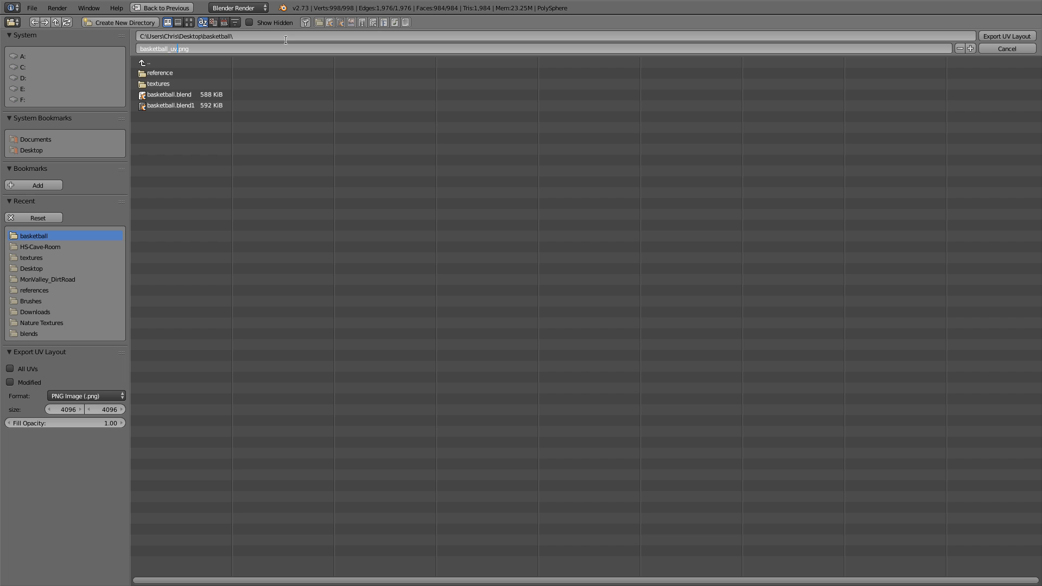
pyautogui.press('Return')
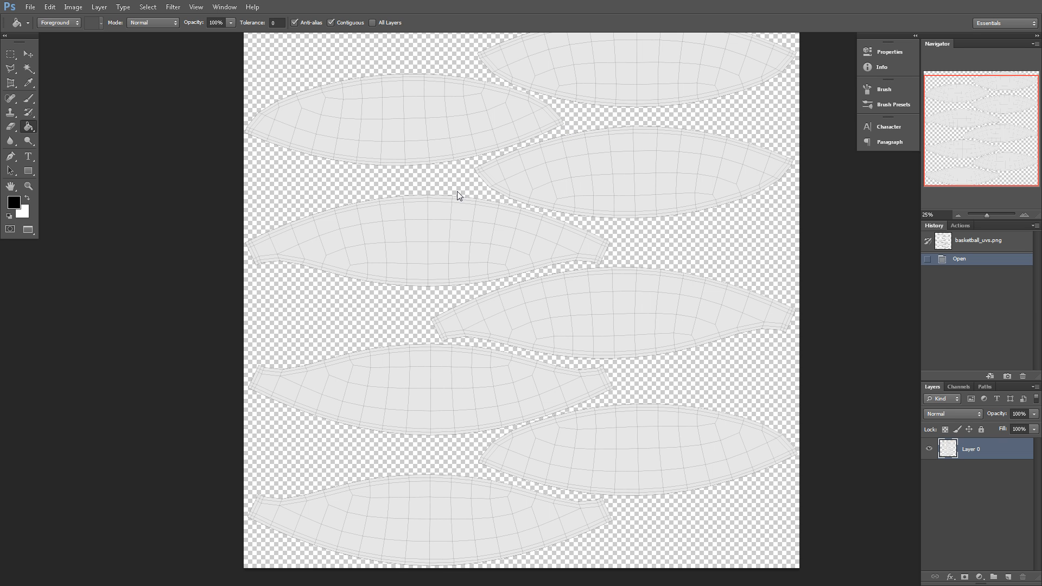
# In Photoshop, add a new layer above the UV layout, fill it with white and set the foreground colour back to black
pyautogui.click(1008, 577)
pyautogui.press('x')
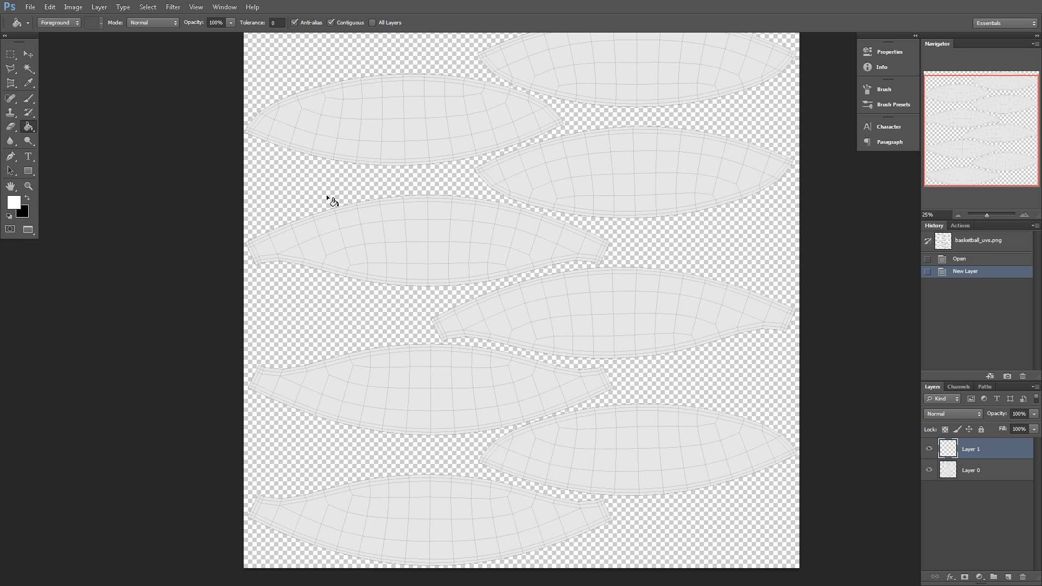
pyautogui.click(447, 194)
pyautogui.press('x')
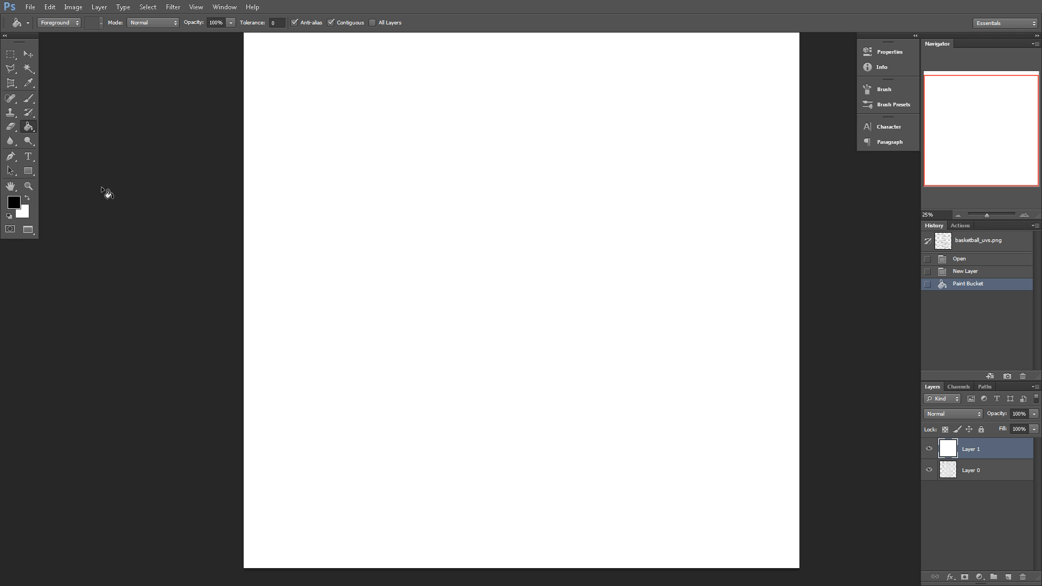
# Apply a Stained Glass texture filter to the white layer with cell size 6, border thickness 4 and light intensity 0
pyautogui.click(182, 13)
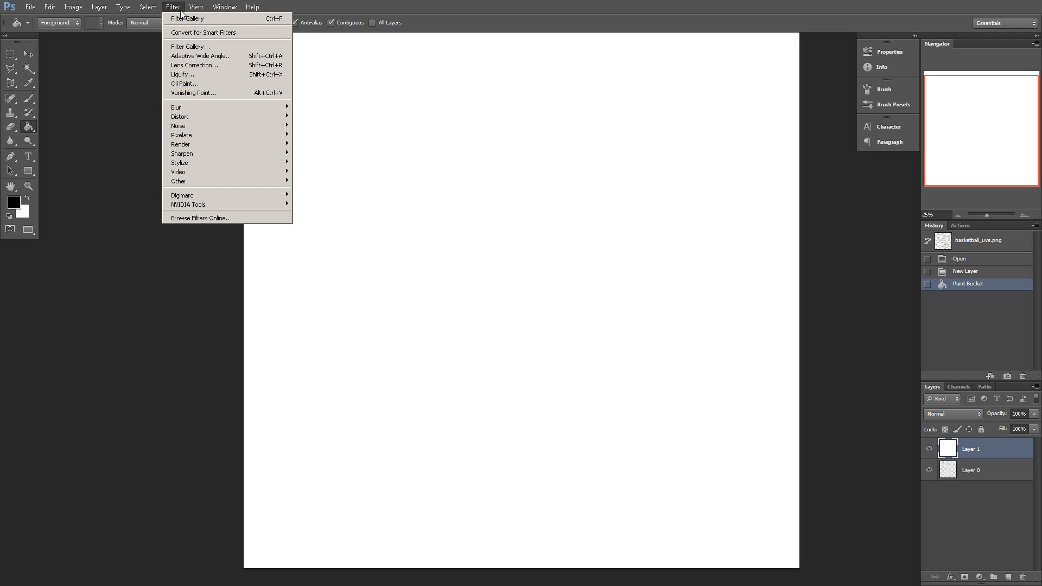
pyautogui.click(228, 51)
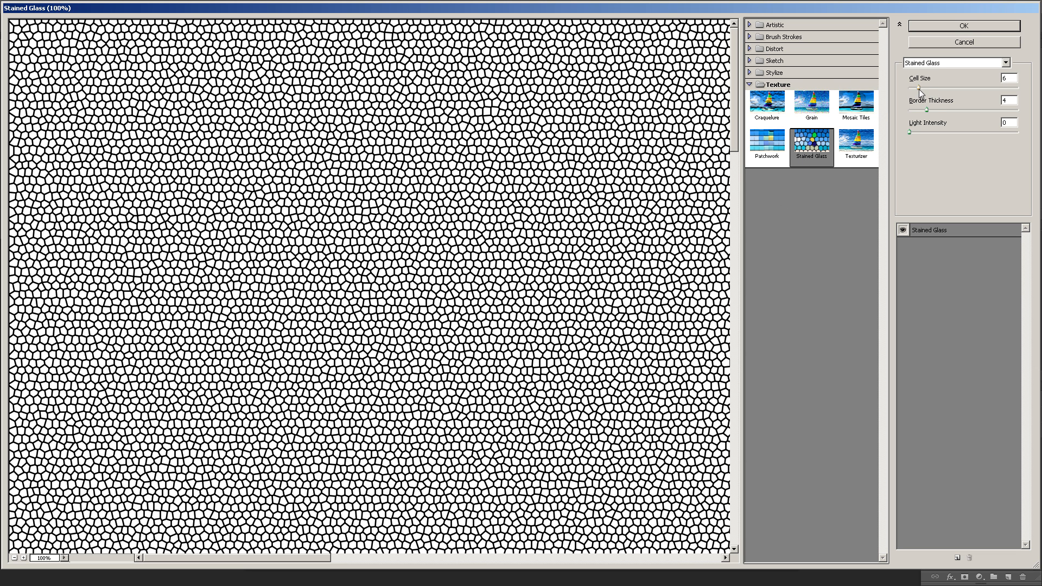
pyautogui.doubleClick(1011, 78)
pyautogui.doubleClick(1004, 102)
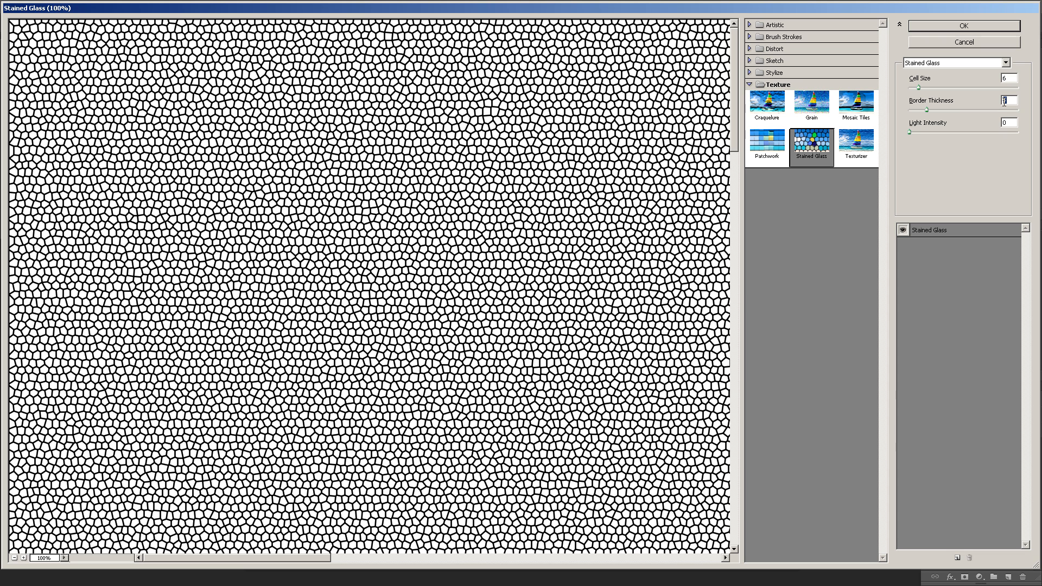
pyautogui.click(1013, 100)
pyautogui.click(965, 28)
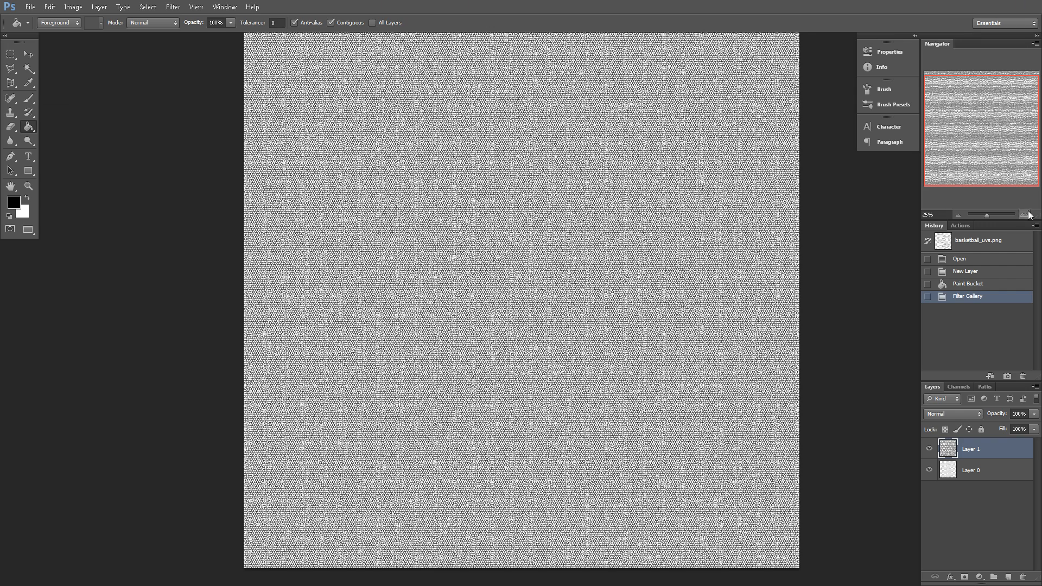
# Load the RGB channel of the stained glass pattern as a selection of its white cells
pyautogui.click(1027, 214)
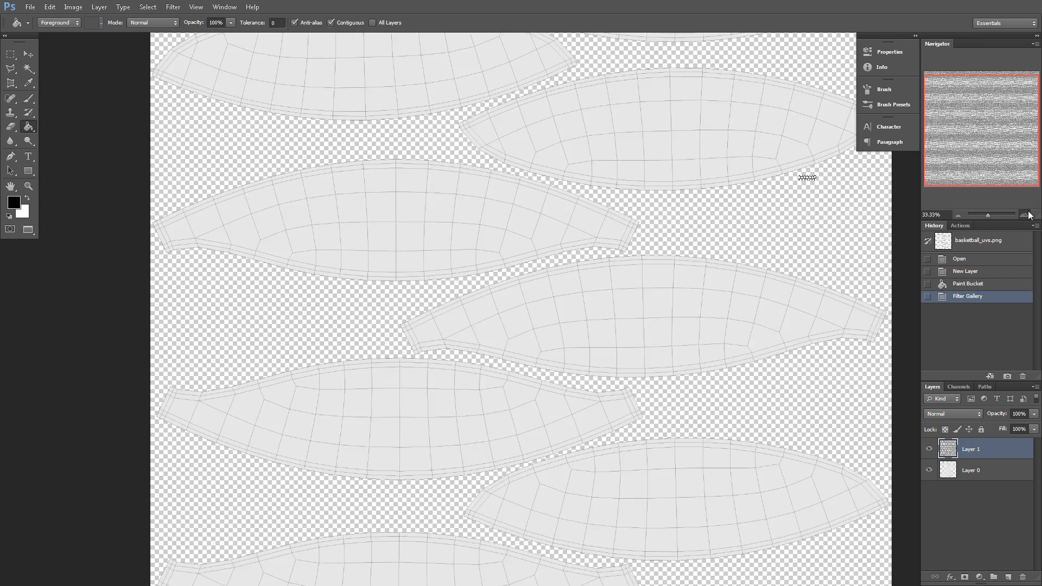
pyautogui.click(1028, 214)
pyautogui.click(1027, 214)
pyautogui.moveTo(996, 140); pyautogui.dragTo(998, 115)
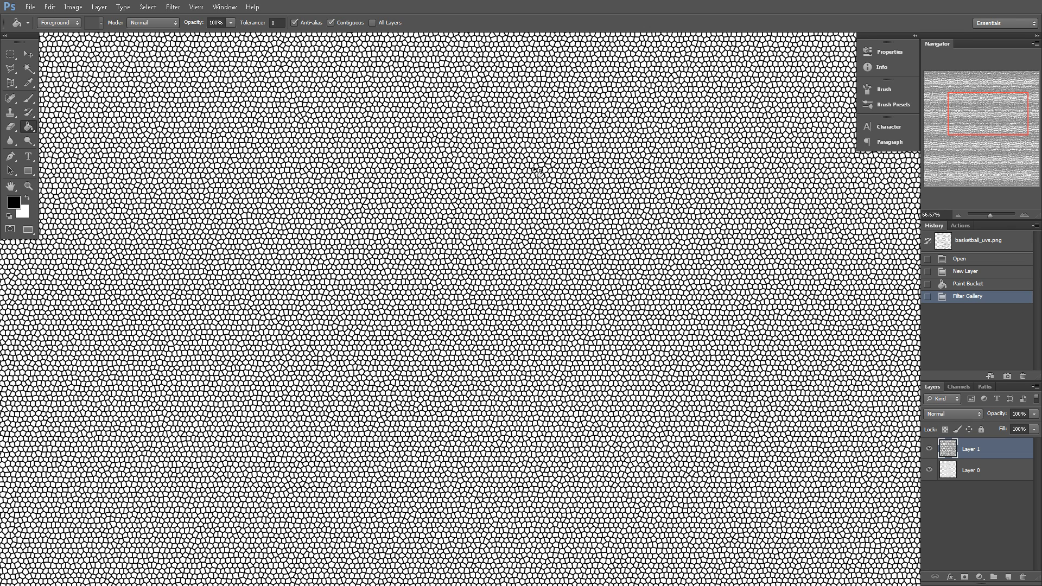
pyautogui.click(957, 386)
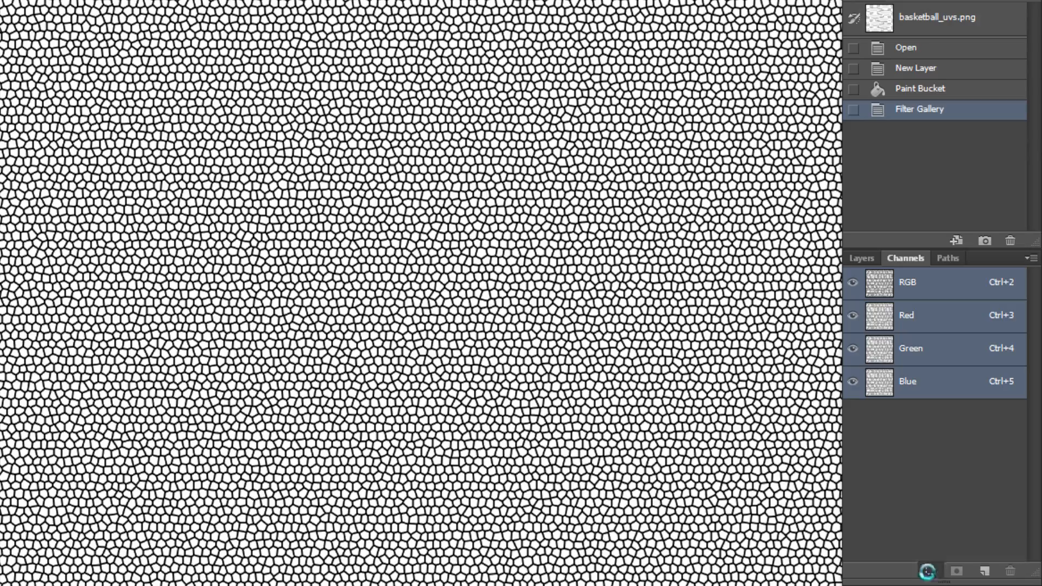
pyautogui.click(926, 571)
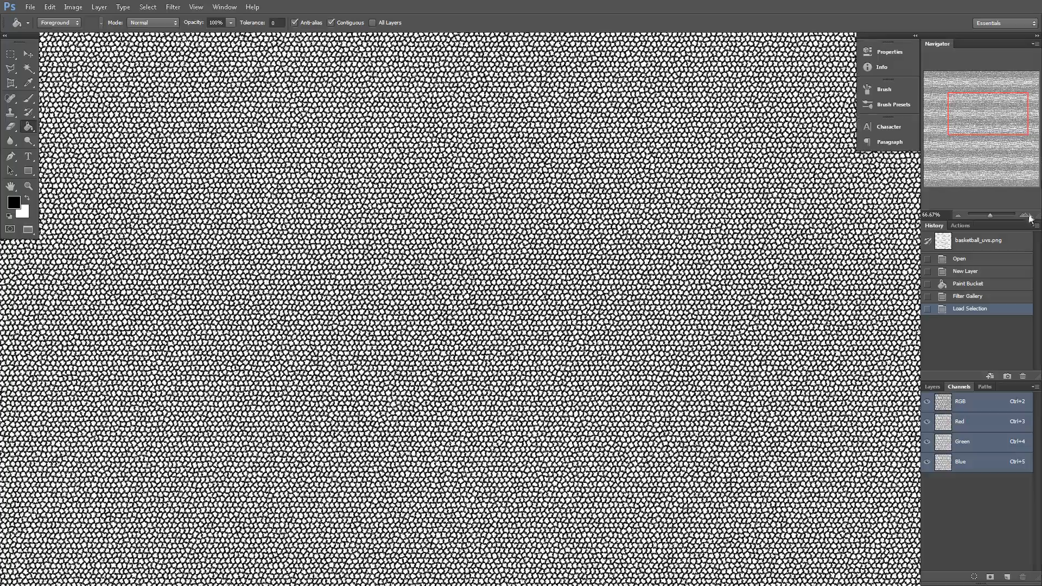
# Smooth the cell selection, keeping the preset sample radius
pyautogui.click(1026, 216)
pyautogui.click(1025, 215)
pyautogui.click(1025, 215)
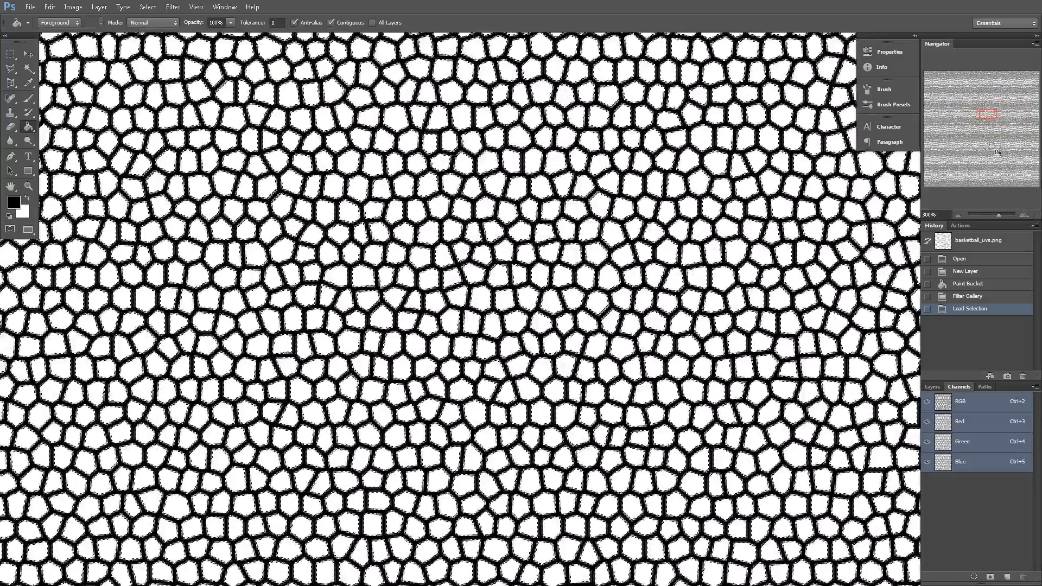
pyautogui.moveTo(987, 114); pyautogui.dragTo(983, 115)
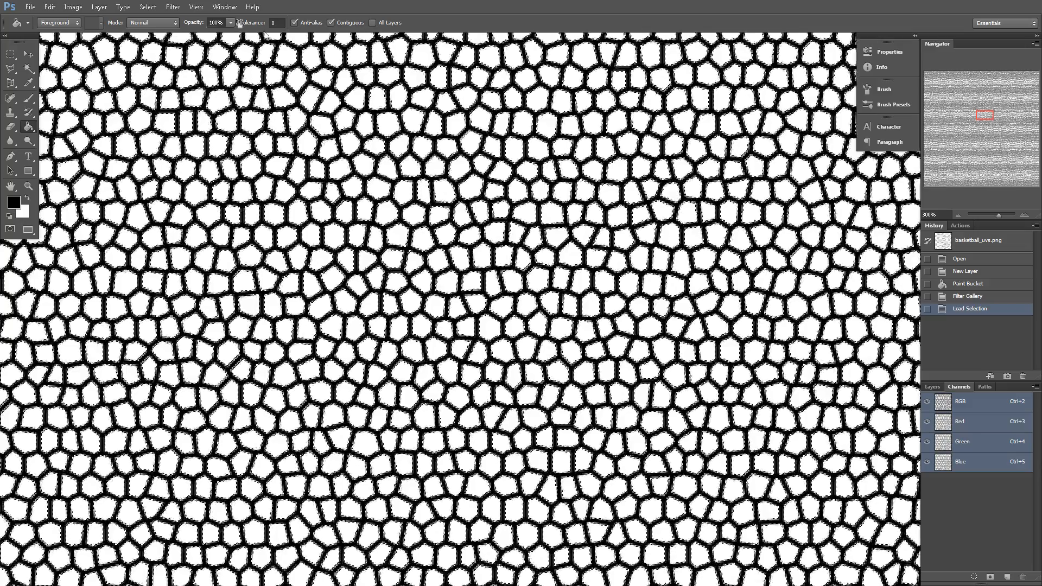
pyautogui.click(157, 9)
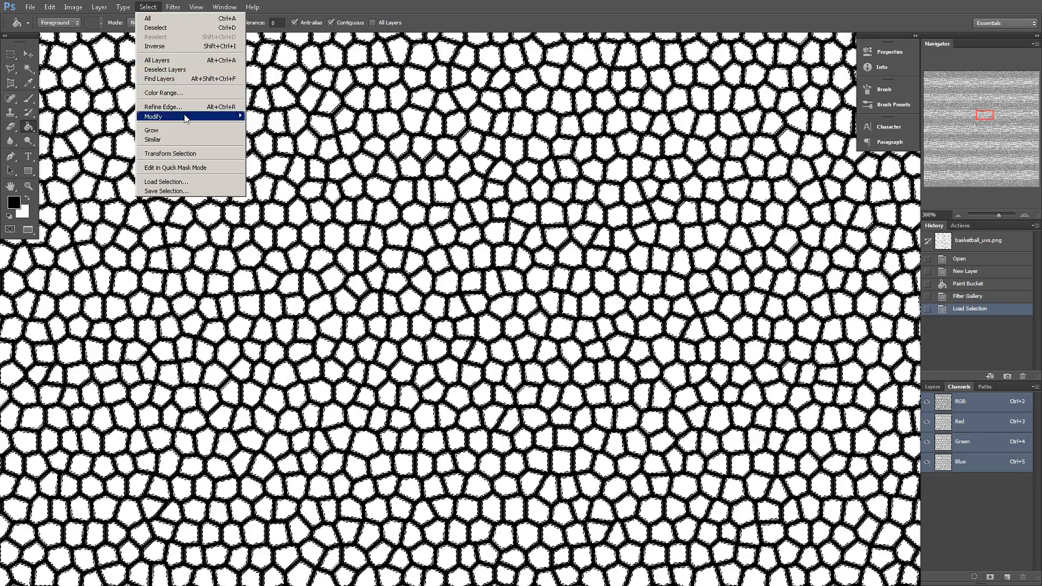
pyautogui.moveTo(185, 119)
pyautogui.click(265, 126)
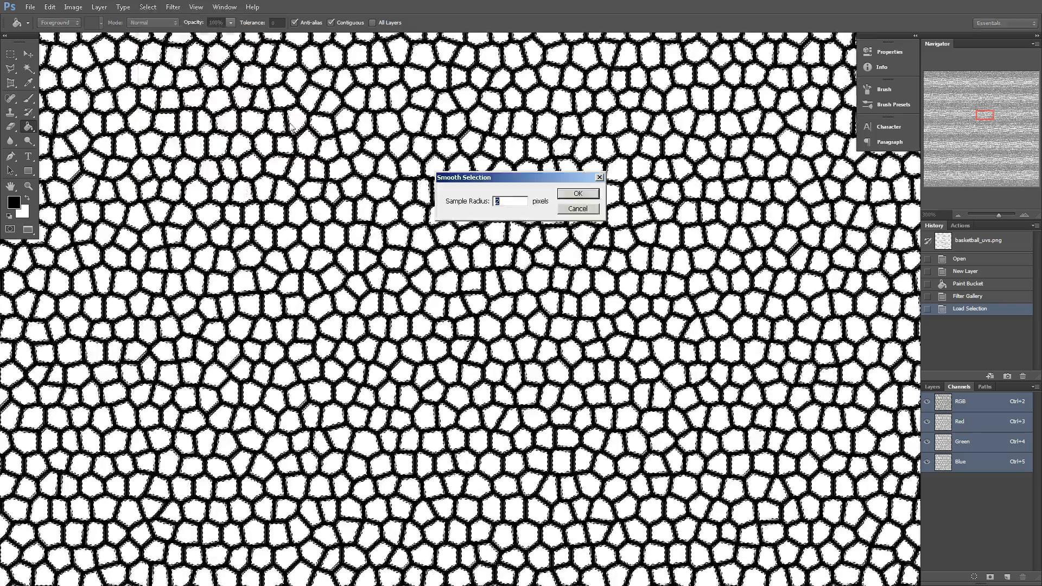
pyautogui.click(578, 193)
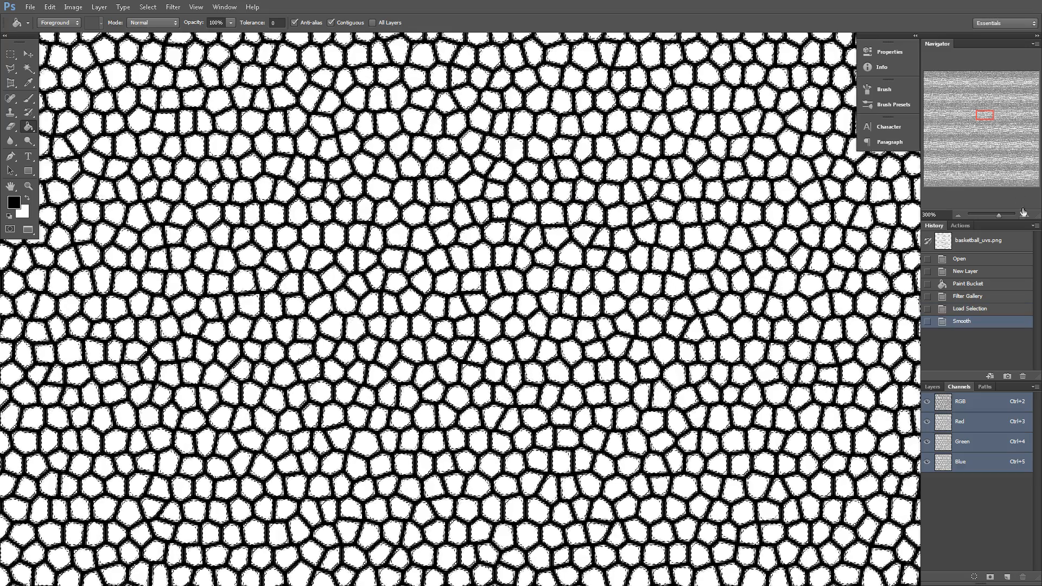
# Examine the smoothed selection outlines around the individual cells up close
pyautogui.click(1024, 215)
pyautogui.click(1024, 215)
pyautogui.click(1025, 215)
pyautogui.click(1025, 215)
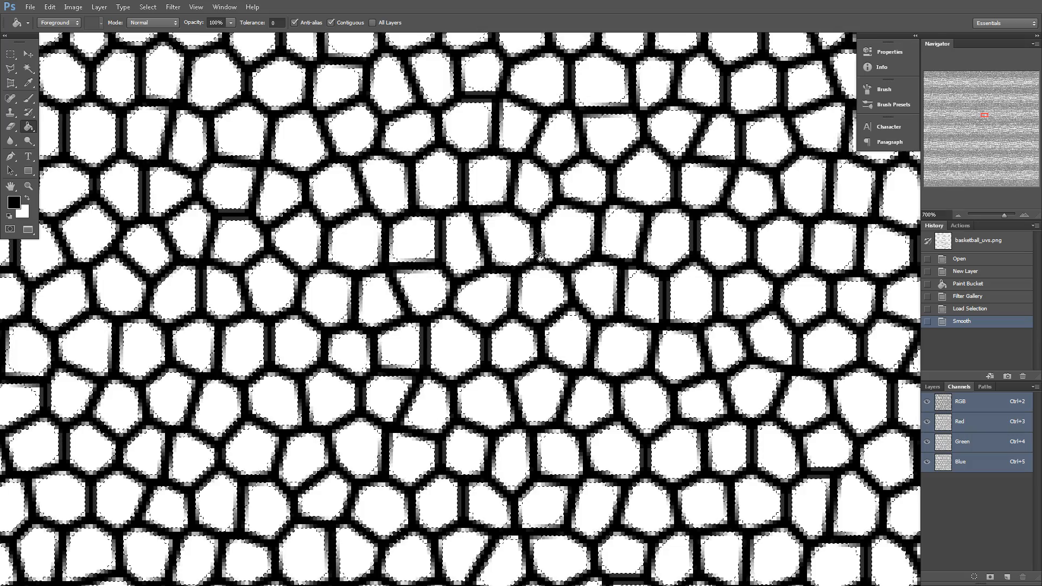
pyautogui.click(958, 215)
pyautogui.click(958, 215)
pyautogui.click(959, 215)
pyautogui.click(958, 215)
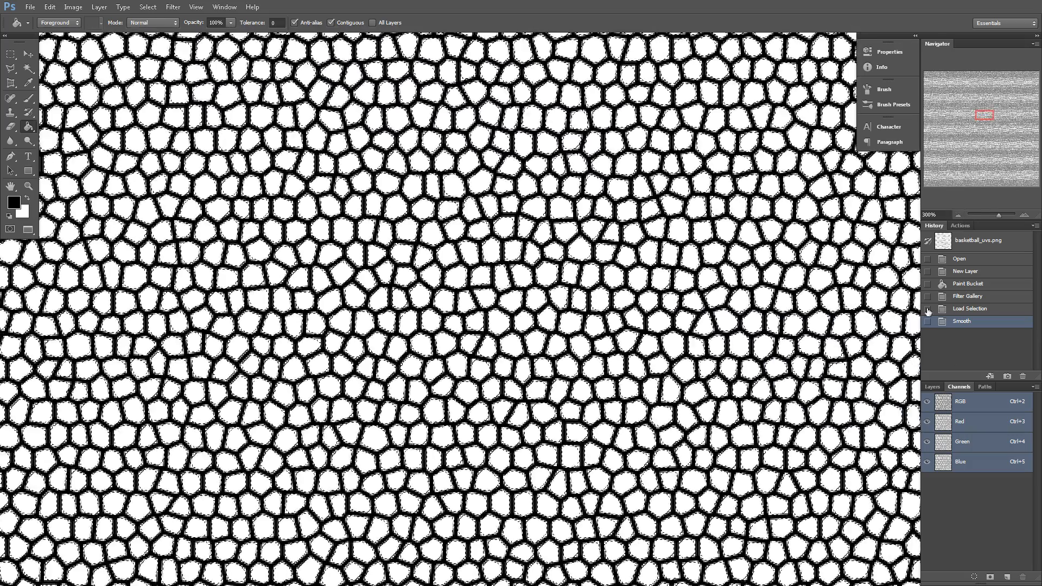
# Add a new layer, invert the selection to cover the cell borders and fill it with black
pyautogui.click(931, 386)
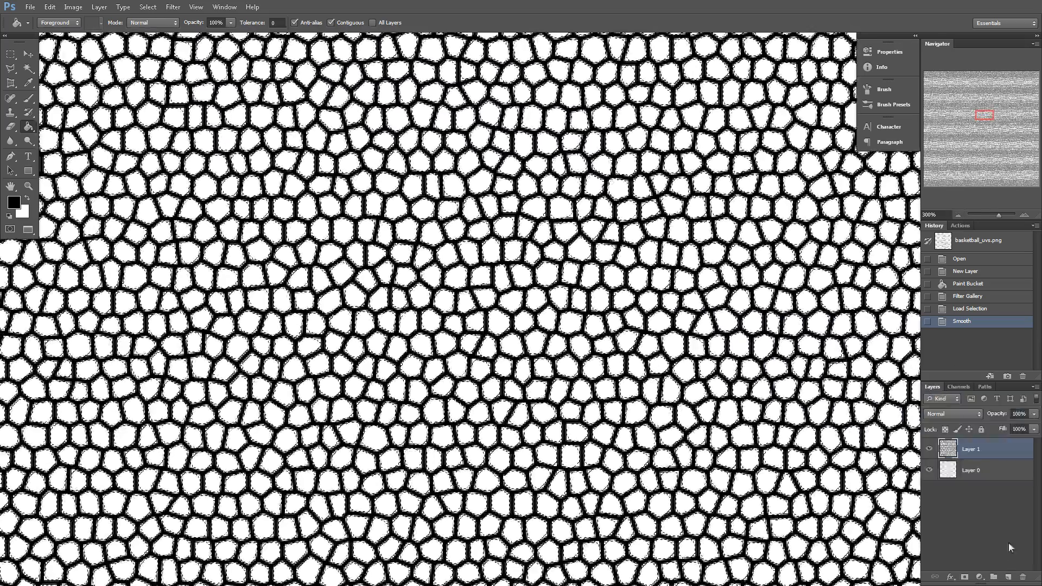
pyautogui.click(1008, 577)
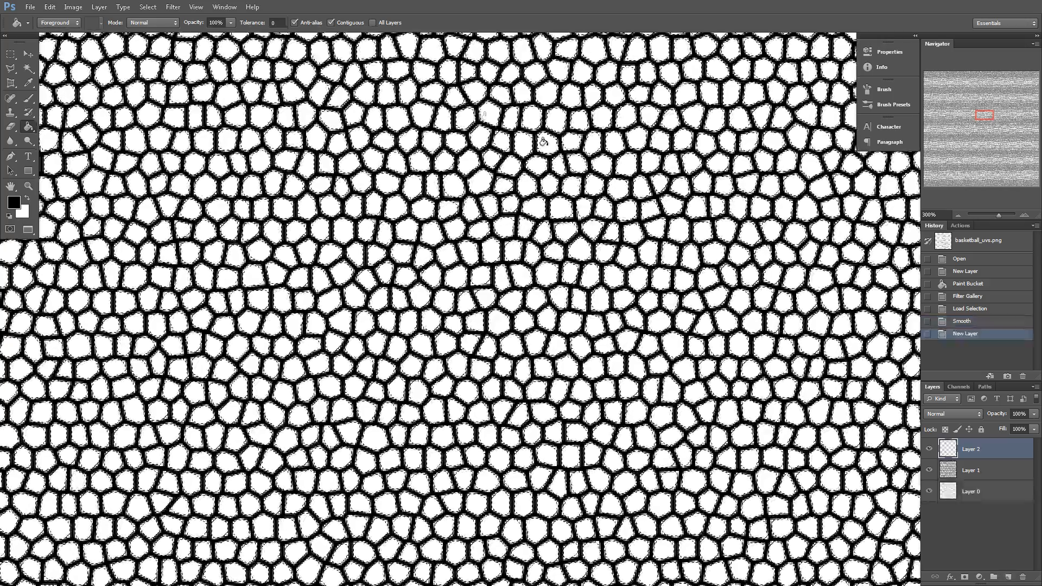
pyautogui.click(147, 6)
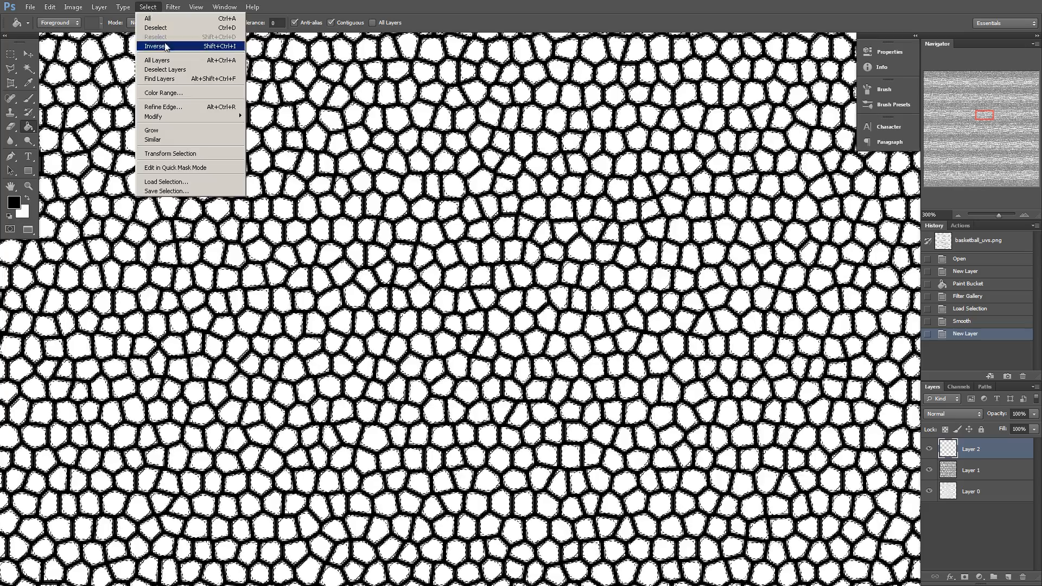
pyautogui.click(163, 46)
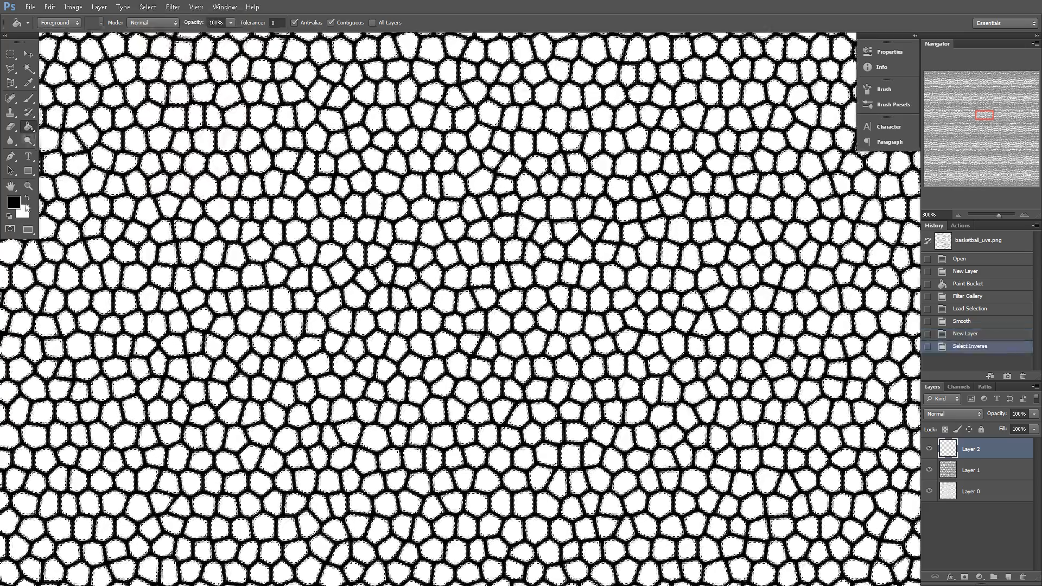
pyautogui.click(507, 205)
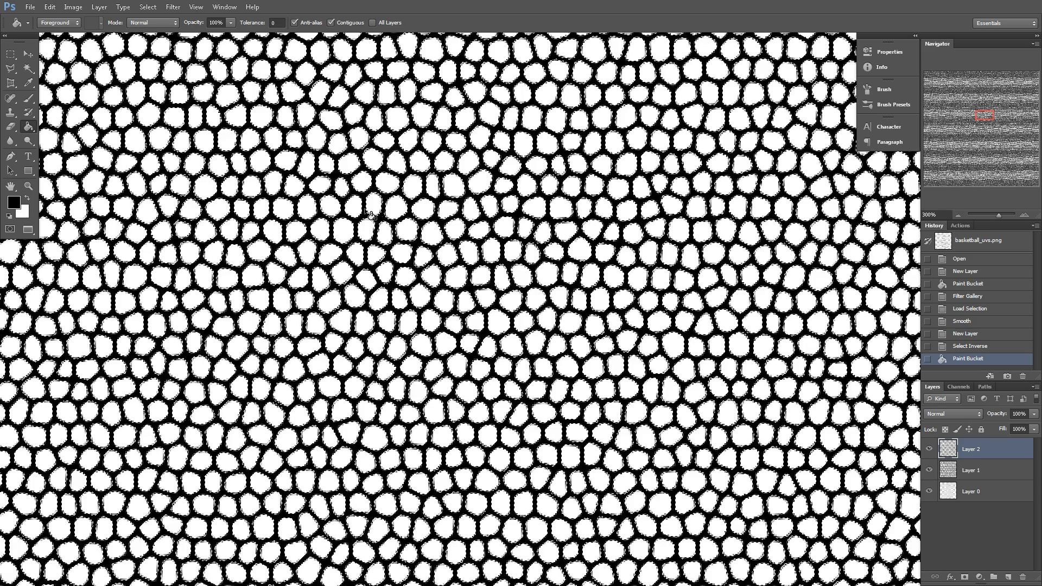
# Clear the selection and merge the black border layer down into the stained glass layer
pyautogui.press('m')
pyautogui.hotkey('ctrl', 'd')
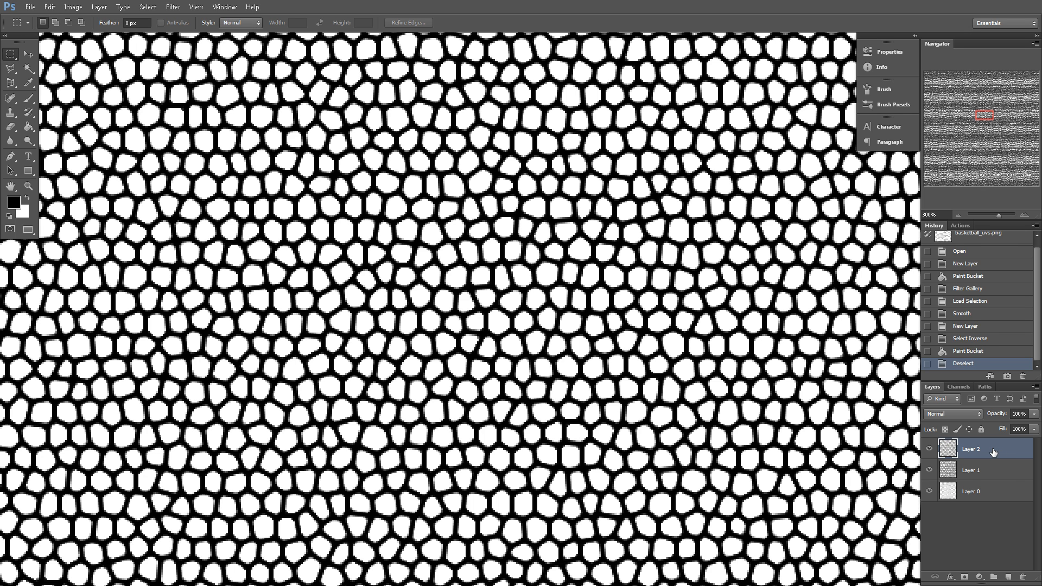
pyautogui.hotkey('ctrl', 'e')
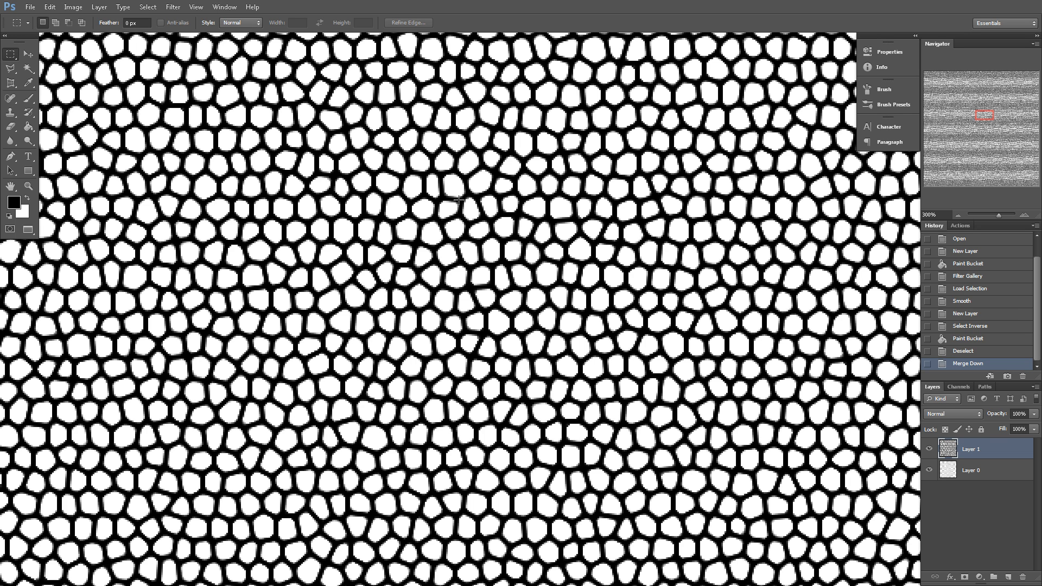
# Soften the merged cell pattern by applying the plain Blur filter three times
pyautogui.click(173, 7)
pyautogui.moveTo(241, 108)
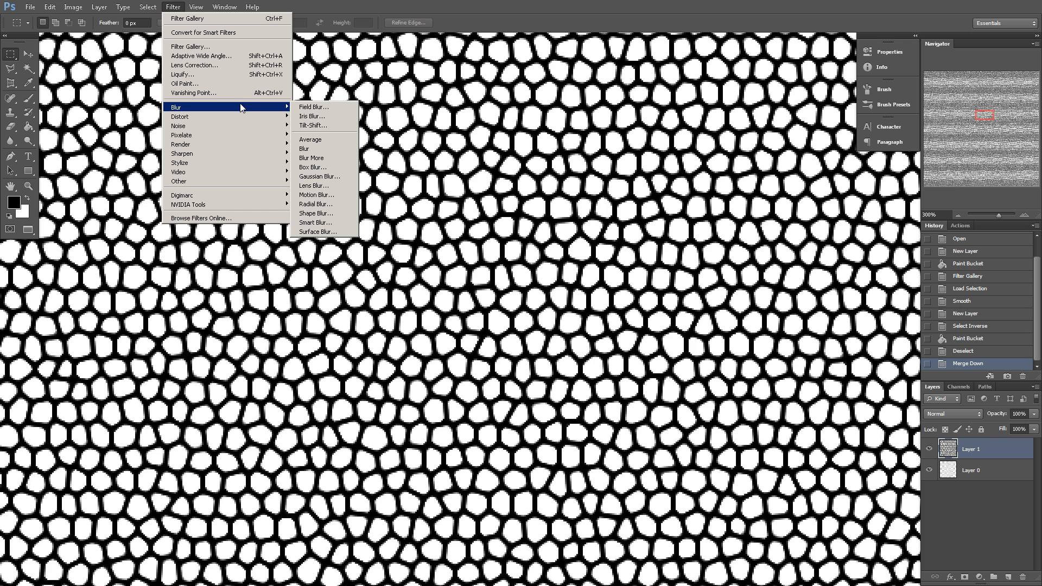
pyautogui.click(322, 149)
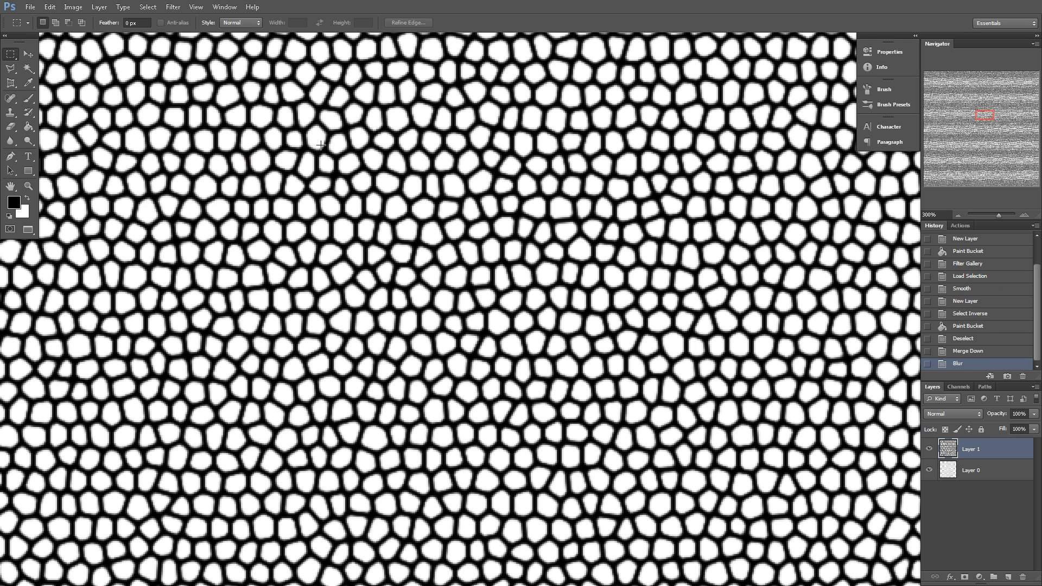
pyautogui.hotkey('ctrl', 'f')
pyautogui.hotkey('ctrl', 'f')
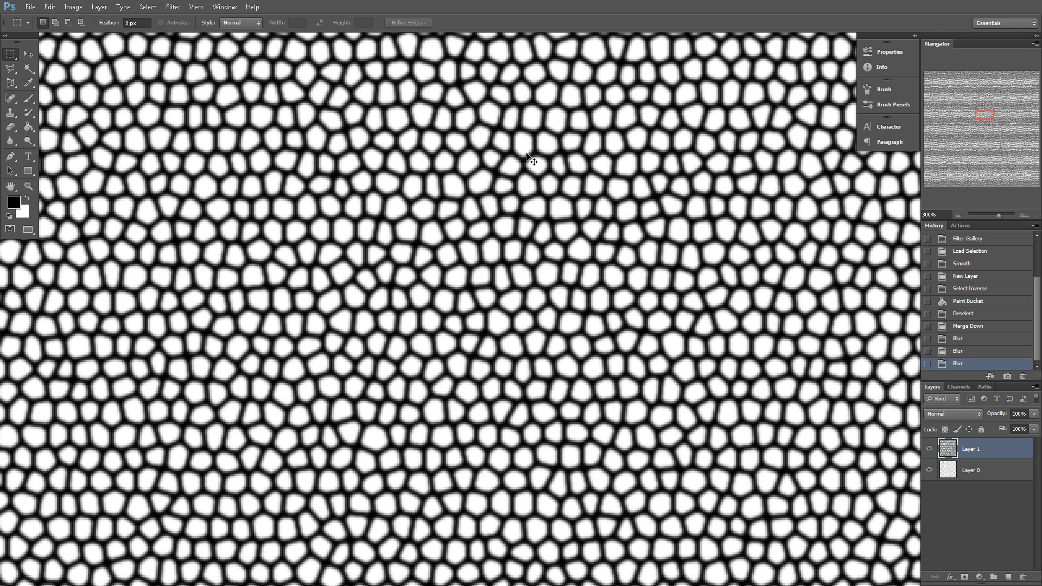
# Increase the cell pattern's contrast with Levels, setting the black input level to 17 and the white input level to 243
pyautogui.hotkey('ctrl', 'l')
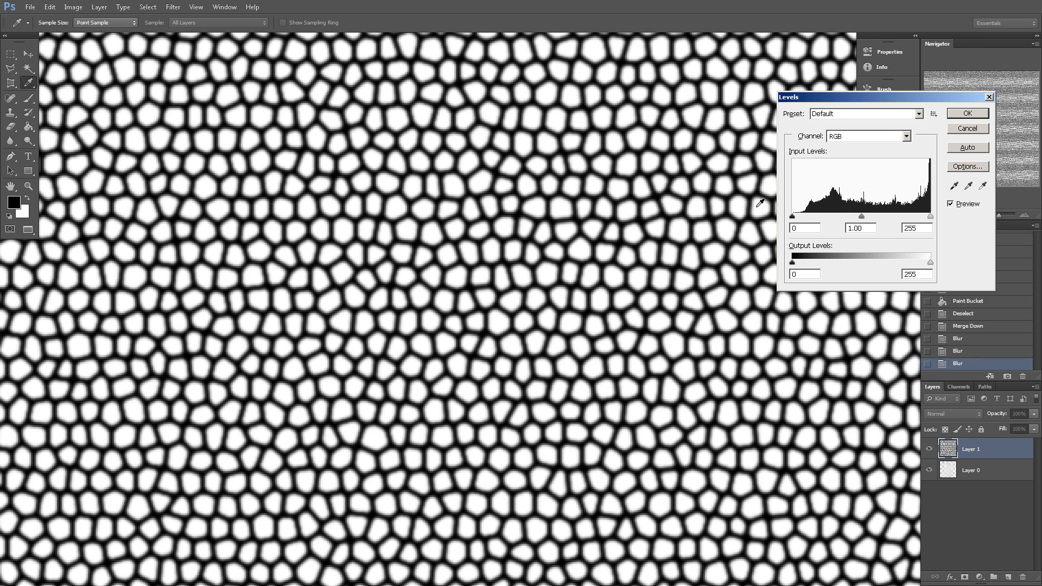
pyautogui.moveTo(793, 220)
pyautogui.mouseDown()
pyautogui.moveTo(825, 220)
pyautogui.moveTo(803, 226)
pyautogui.mouseUp()
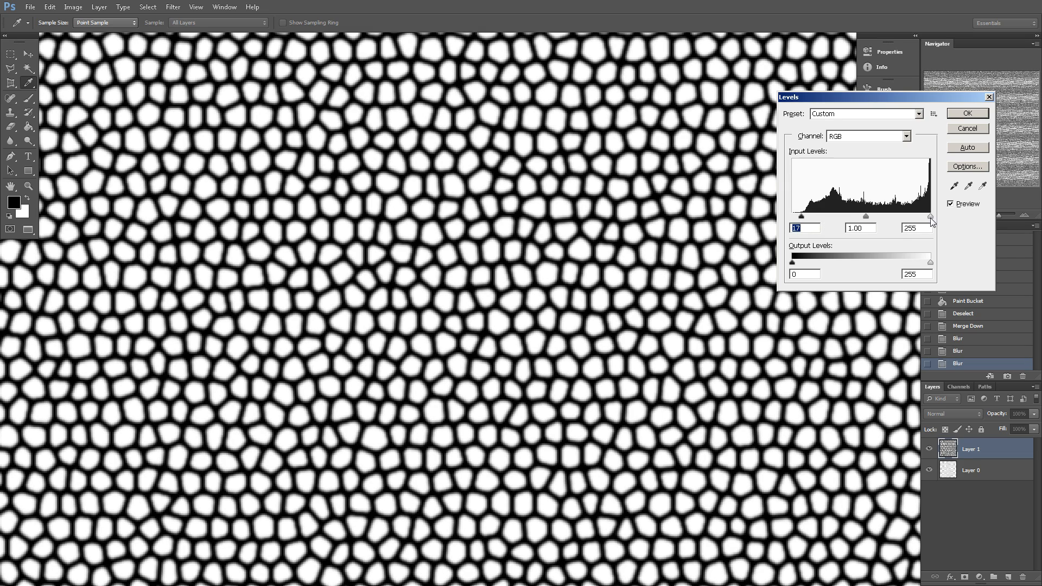
pyautogui.moveTo(930, 217); pyautogui.dragTo(922, 217)
pyautogui.press('Tab')
pyautogui.press('Tab')
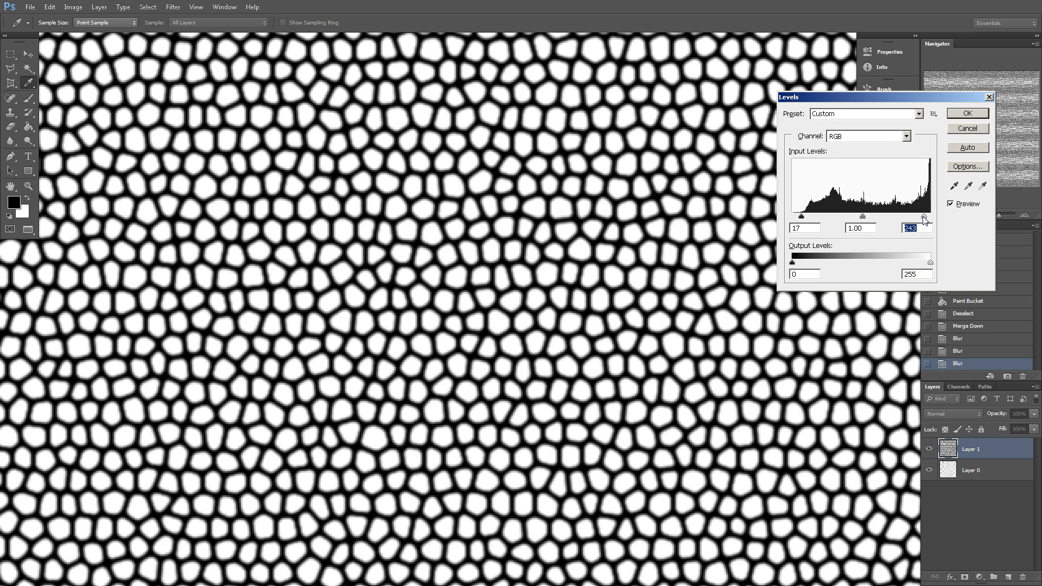
pyautogui.click(971, 114)
pyautogui.press('m')
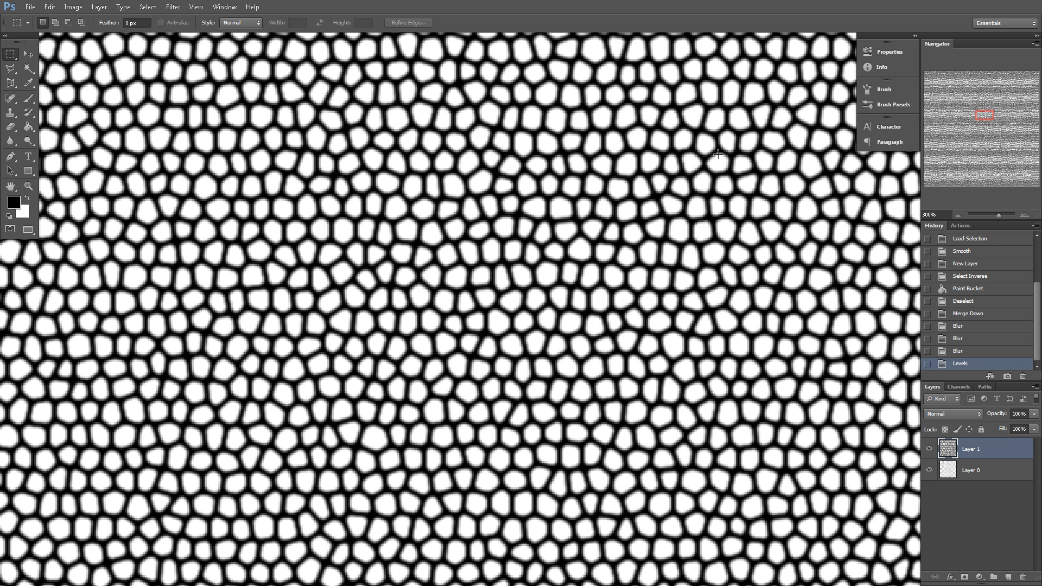
# Rename the cell pattern layer to bump, duplicate it and hide the original
pyautogui.doubleClick(970, 450)
pyautogui.write('bump')
pyautogui.press('Return')
pyautogui.moveTo(963, 451); pyautogui.dragTo(1009, 577)
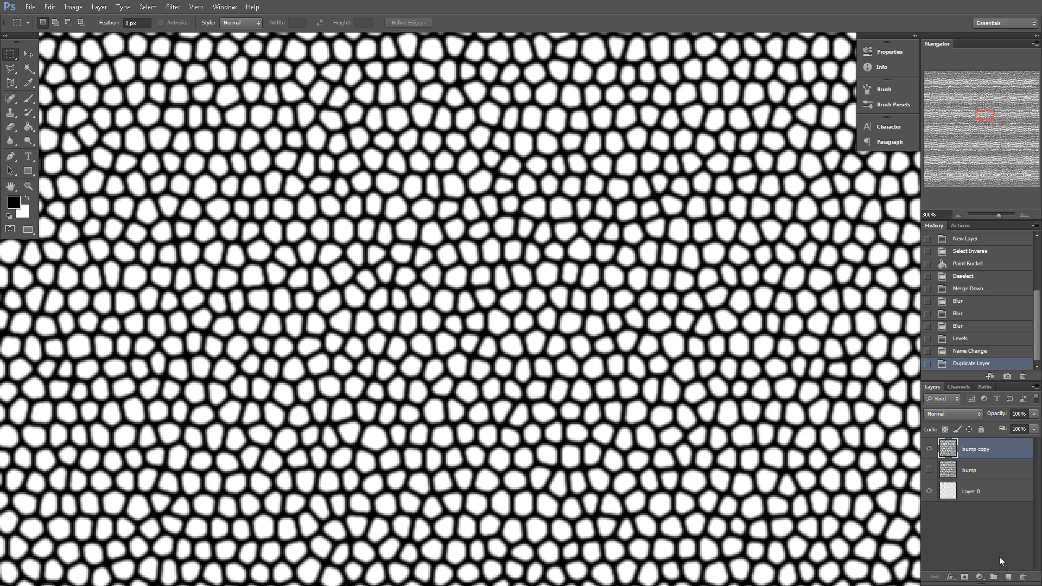
# Add a new layer above the bump copy and fill it with the orange colour #df5236
pyautogui.click(1008, 578)
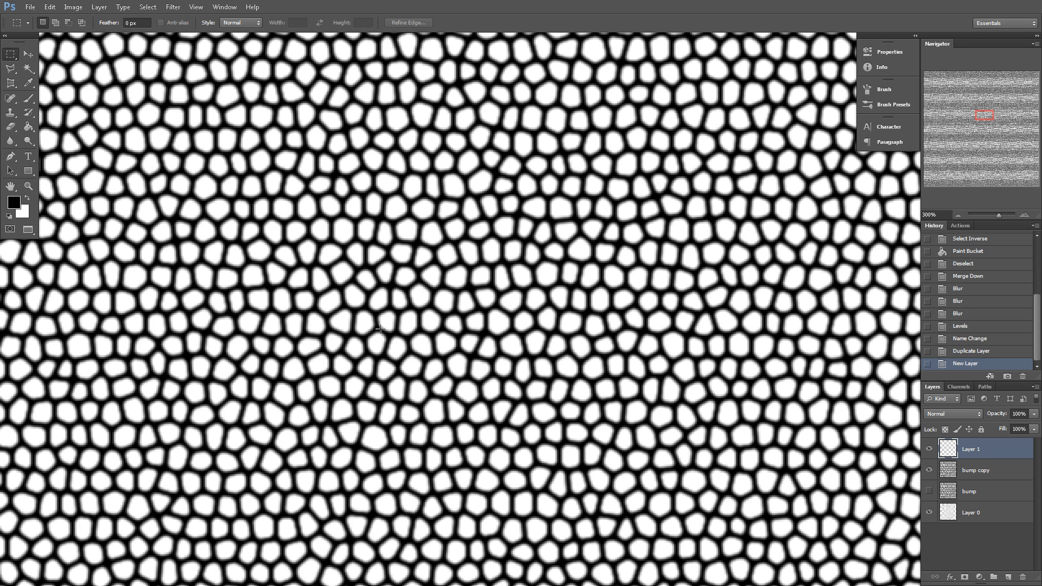
pyautogui.press('i')
pyautogui.click(14, 203)
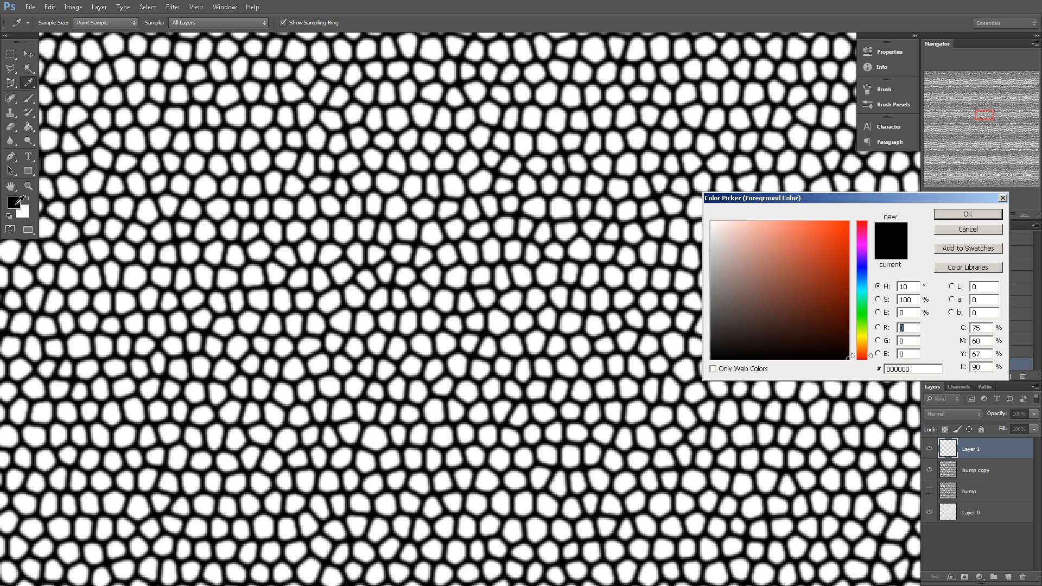
pyautogui.moveTo(803, 257); pyautogui.dragTo(815, 238)
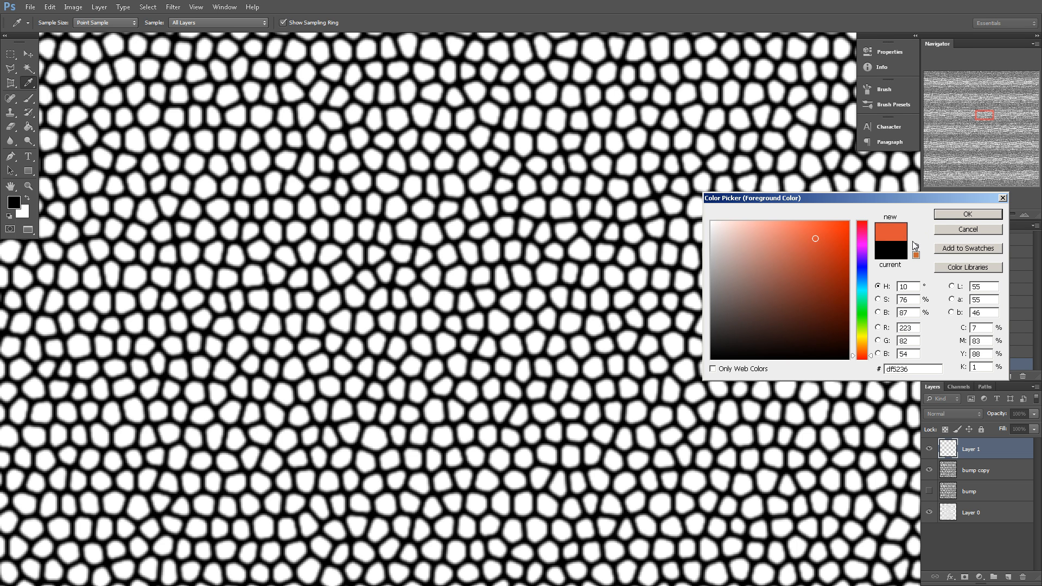
pyautogui.click(968, 215)
pyautogui.press('g')
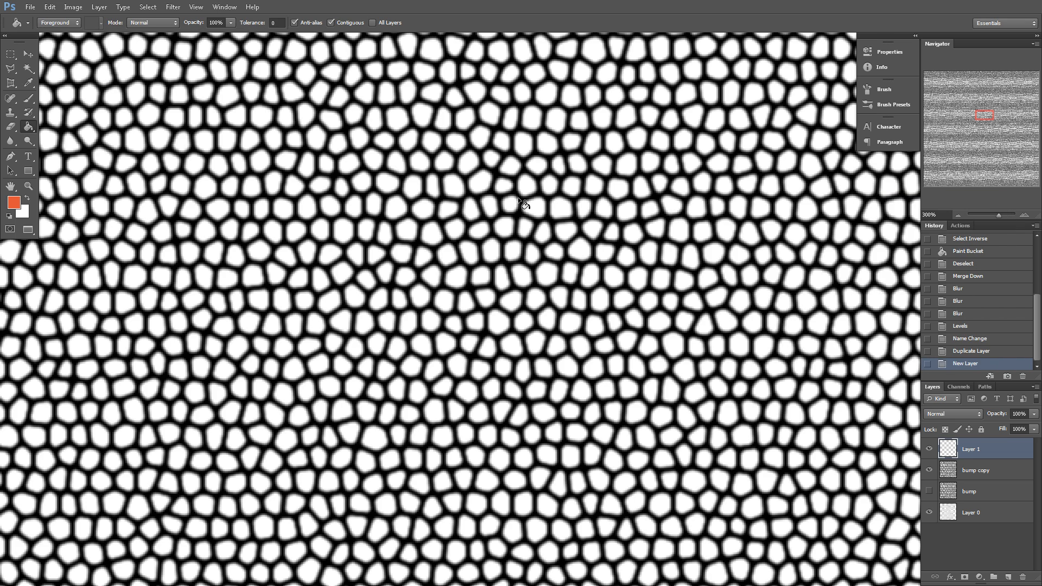
pyautogui.click(545, 197)
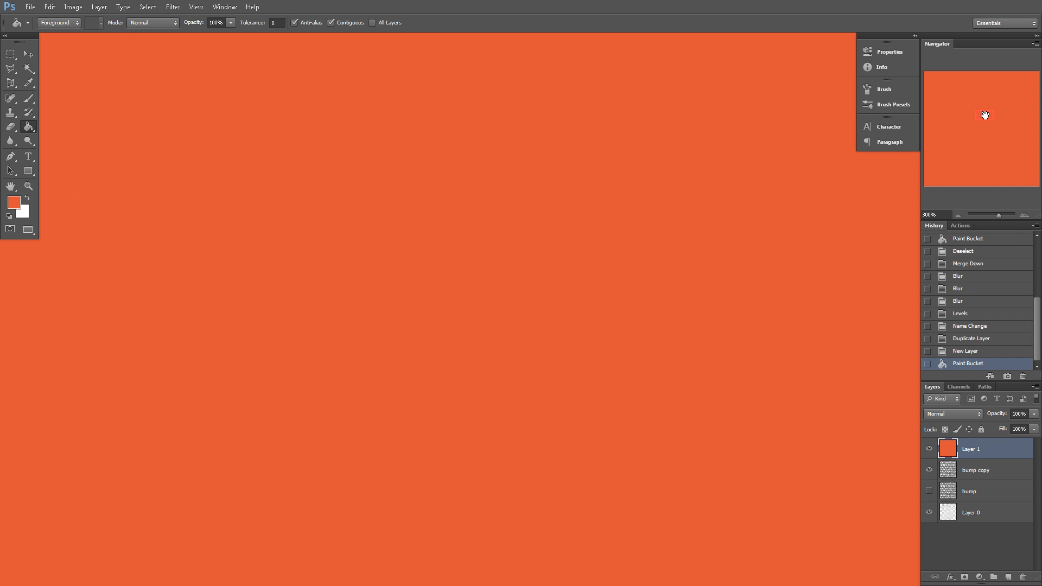
# Pick a slightly lighter orange as the foreground colour and refill the orange layer with it
pyautogui.click(14, 204)
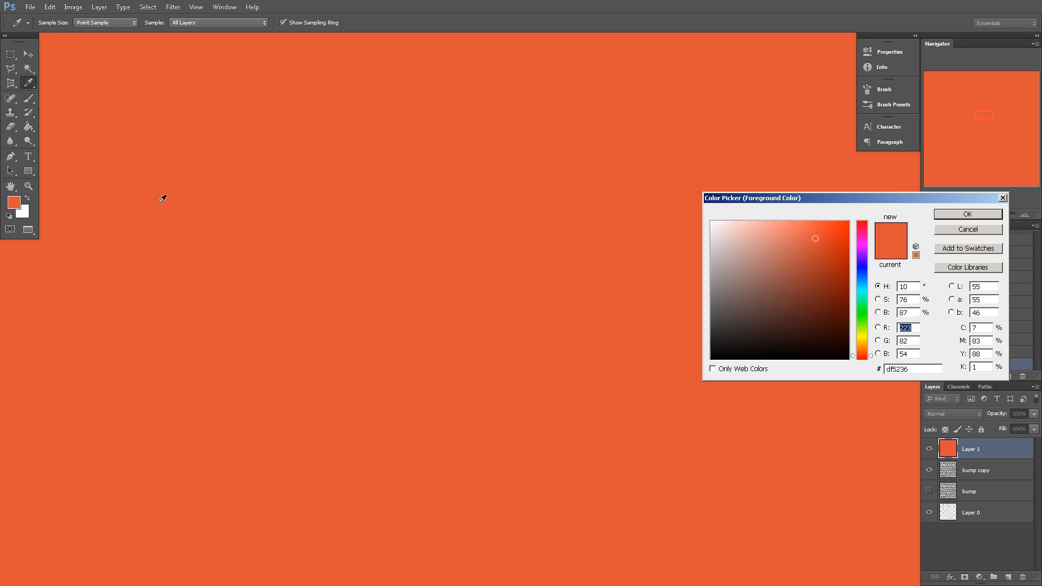
pyautogui.moveTo(811, 238); pyautogui.dragTo(808, 234)
pyautogui.click(999, 217)
pyautogui.click(679, 205)
pyautogui.moveTo(990, 113)
pyautogui.mouseDown()
pyautogui.moveTo(1004, 91)
pyautogui.moveTo(997, 100)
pyautogui.mouseUp()
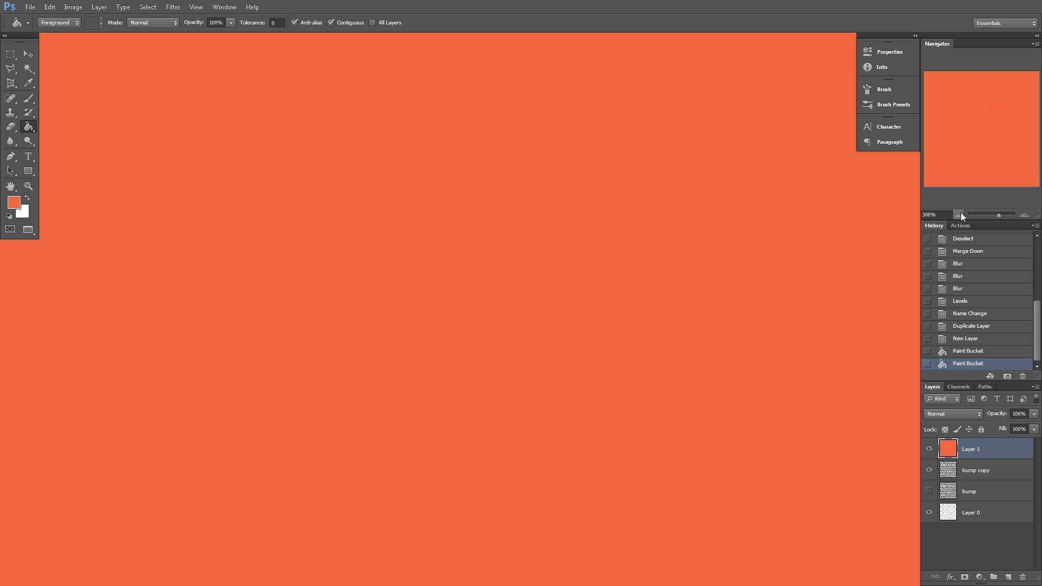
# Move the bump copy layer above the orange layer and invert its black and white pattern
pyautogui.click(976, 469)
pyautogui.moveTo(961, 481); pyautogui.dragTo(960, 449)
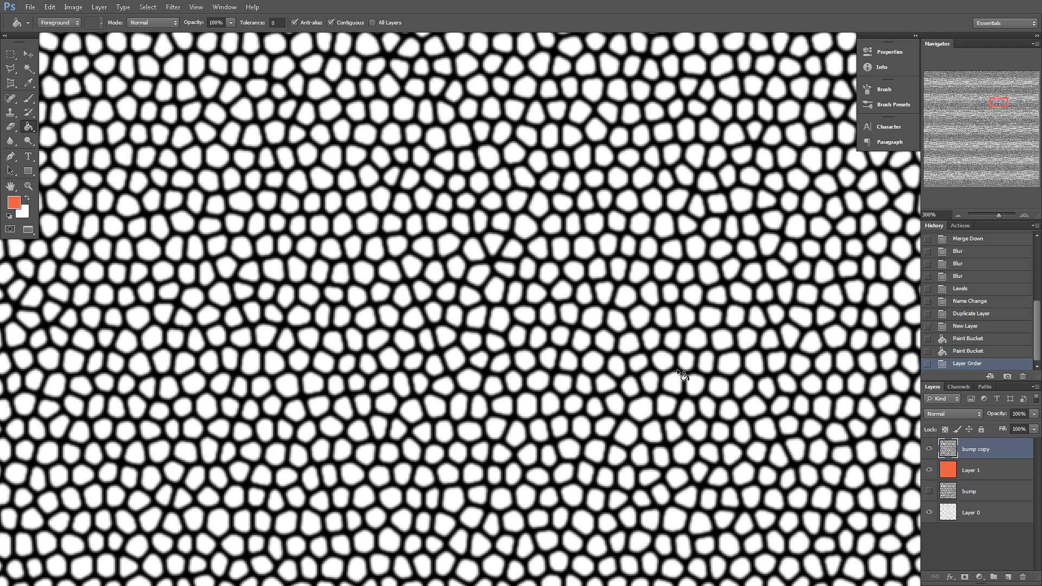
pyautogui.hotkey('ctrl', 'i')
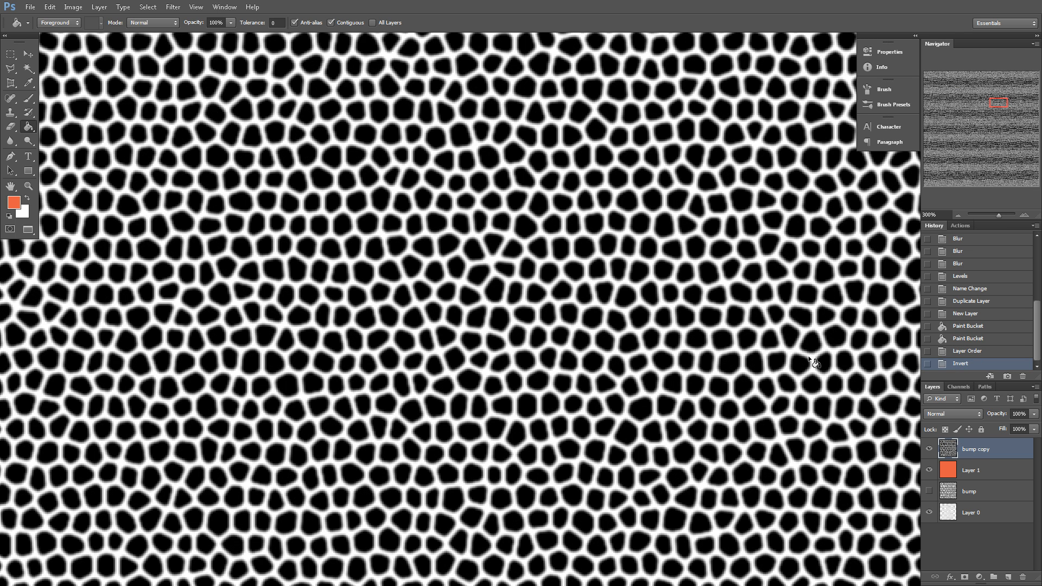
# Set the bump copy layer's blend mode to Multiply and its opacity to 75%
pyautogui.click(949, 417)
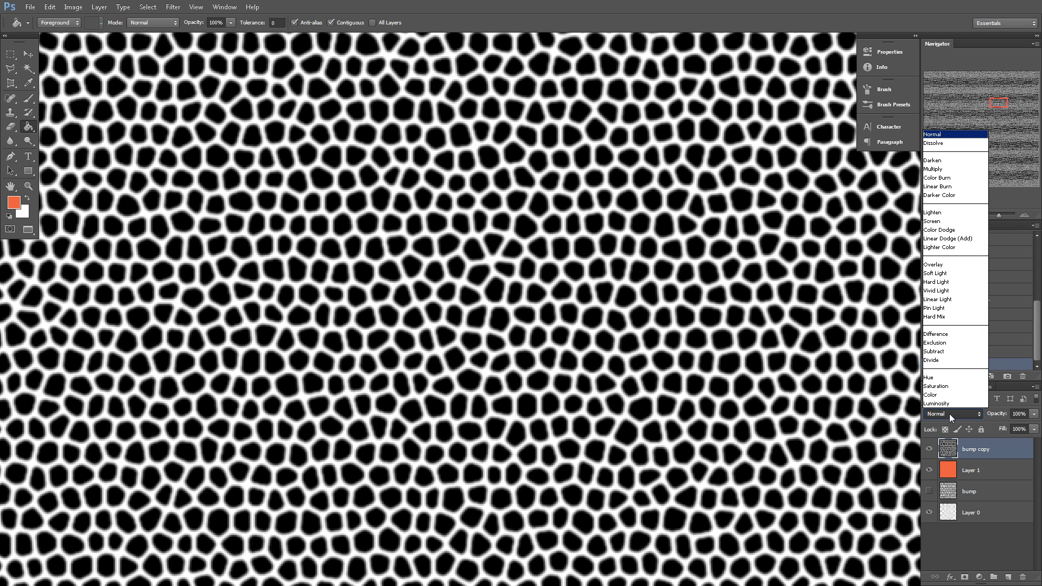
pyautogui.click(951, 169)
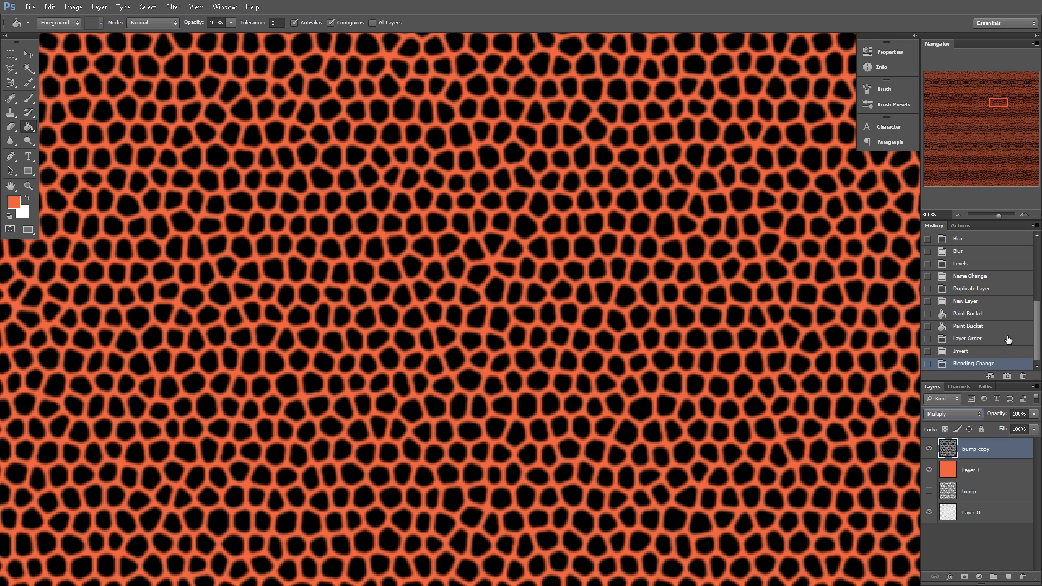
pyautogui.click(1018, 413)
pyautogui.write('75')
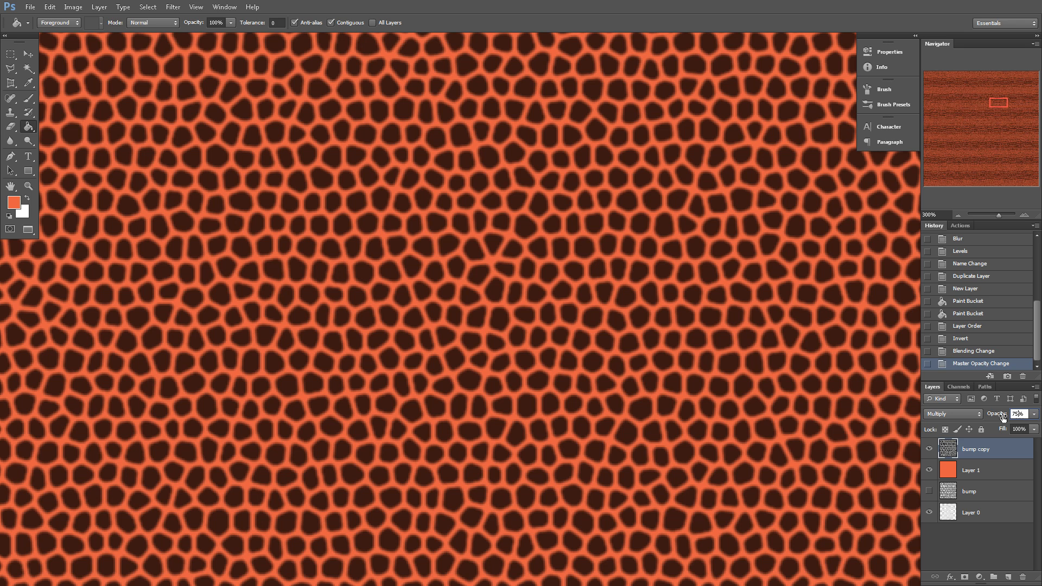
# Examine the orange pebble texture across the canvas at several zoom levels
pyautogui.click(959, 215)
pyautogui.click(959, 215)
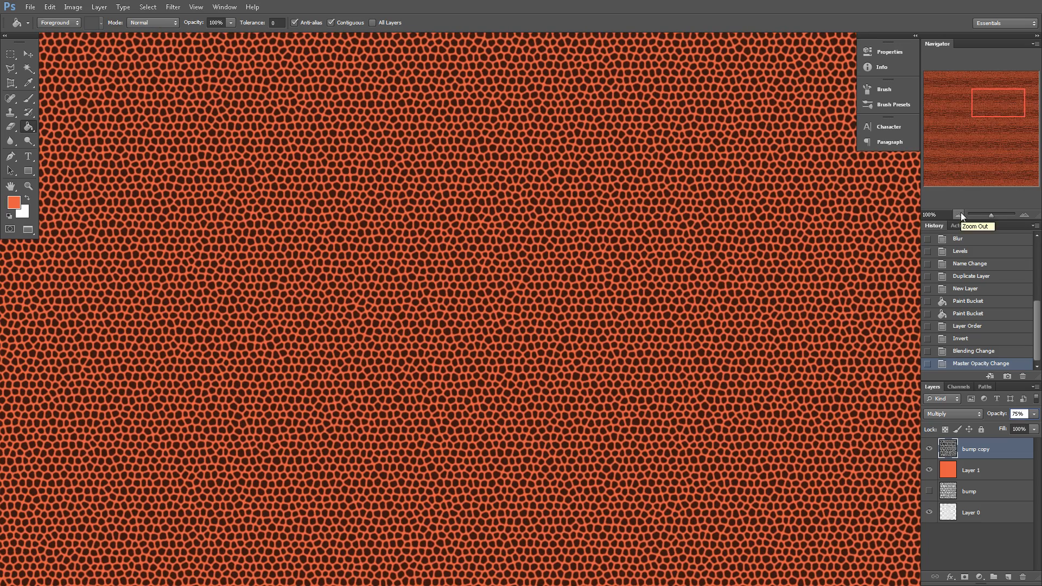
pyautogui.click(959, 215)
pyautogui.moveTo(976, 129)
pyautogui.mouseDown()
pyautogui.moveTo(992, 126)
pyautogui.moveTo(974, 107)
pyautogui.moveTo(994, 106)
pyautogui.moveTo(964, 141)
pyautogui.moveTo(959, 86)
pyautogui.moveTo(960, 145)
pyautogui.moveTo(986, 116)
pyautogui.moveTo(970, 119)
pyautogui.mouseUp()
pyautogui.click(958, 214)
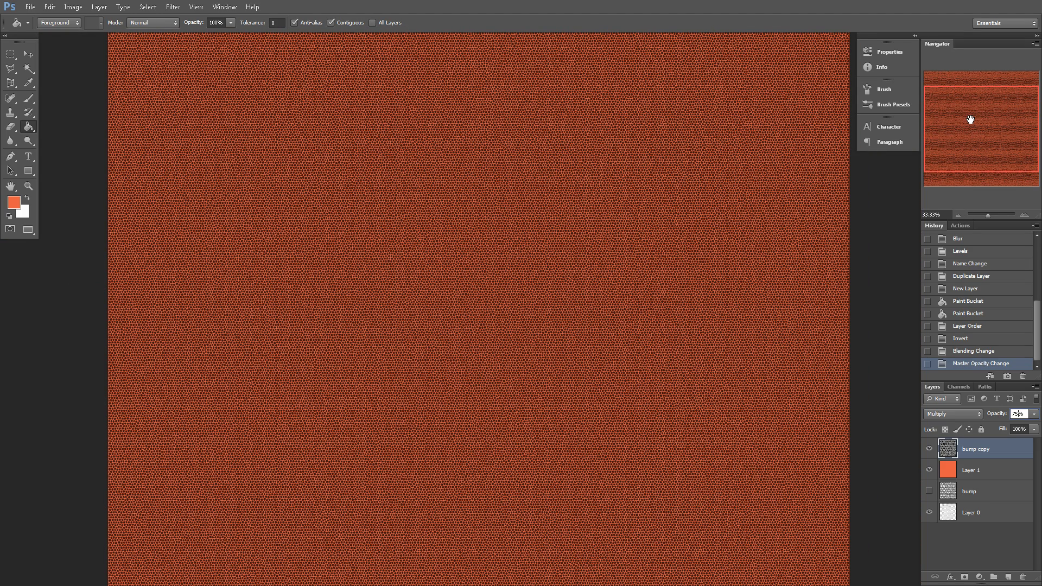
pyautogui.click(1024, 216)
pyautogui.click(1024, 216)
pyautogui.click(1024, 215)
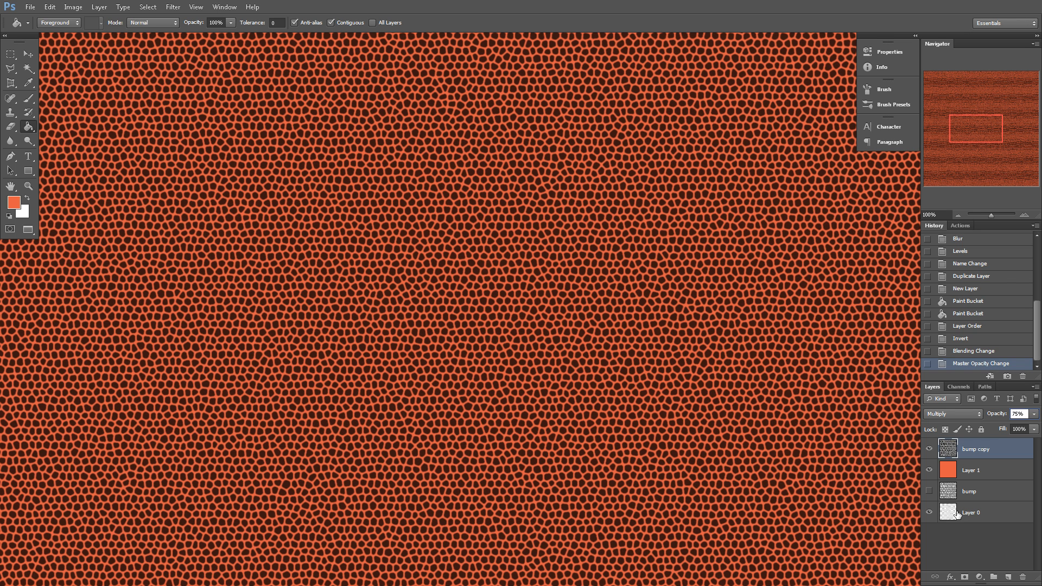
# Duplicate the UV layout layer, Layer 0, and move the copy to the top of the layer stack at 100% opacity
pyautogui.moveTo(955, 516); pyautogui.dragTo(1007, 575)
pyautogui.moveTo(949, 518); pyautogui.dragTo(951, 448)
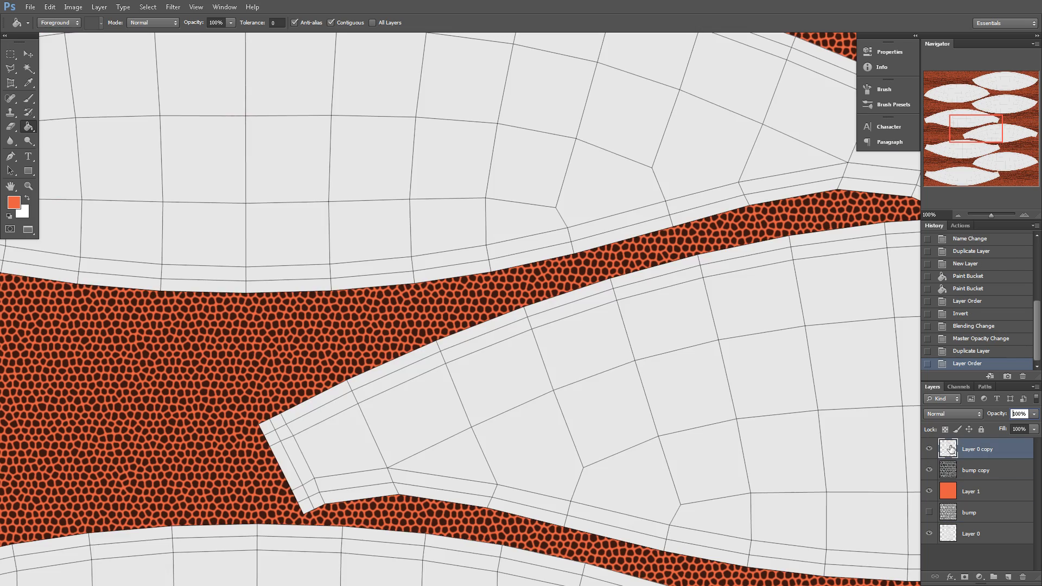
pyautogui.moveTo(976, 131); pyautogui.dragTo(956, 122)
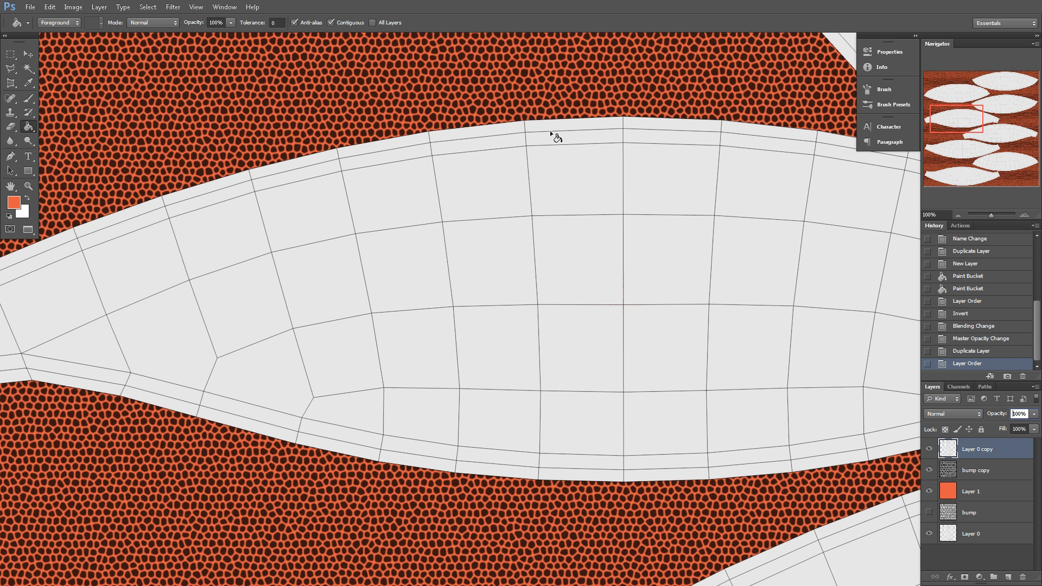
pyautogui.press('Return')
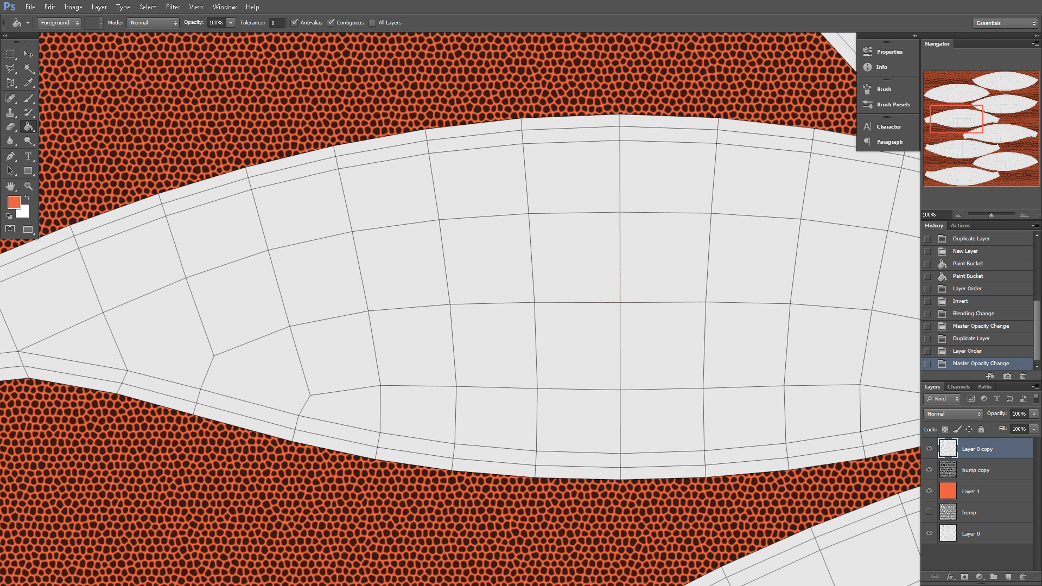
# Inspect the wireframe lines of the copied UV layout up close for partly transparent pixels
pyautogui.click(1021, 214)
pyautogui.click(1021, 215)
pyautogui.click(1021, 215)
pyautogui.click(1021, 214)
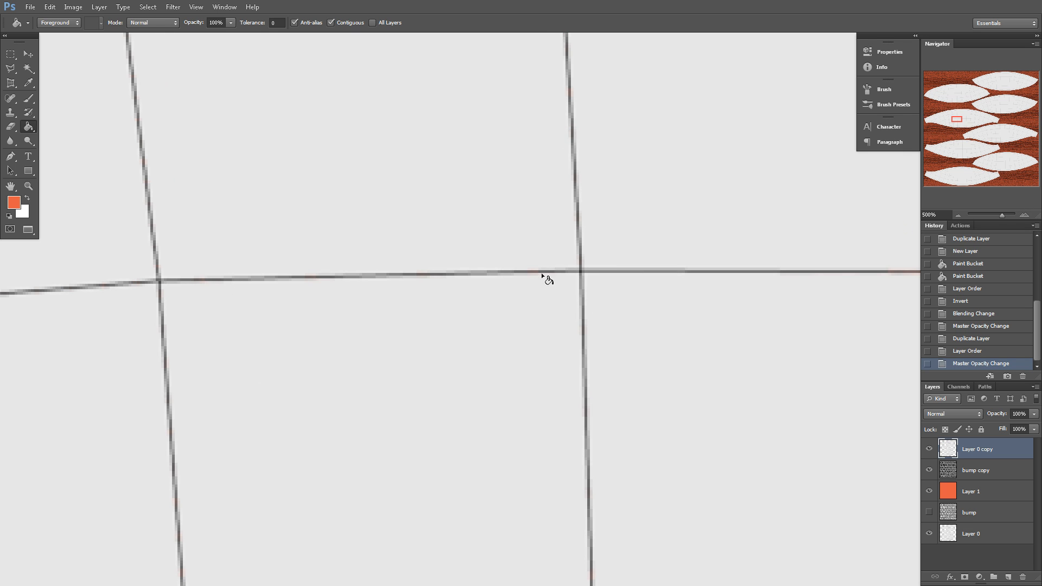
pyautogui.click(1023, 215)
pyautogui.click(1024, 215)
pyautogui.click(1023, 215)
pyautogui.click(1023, 215)
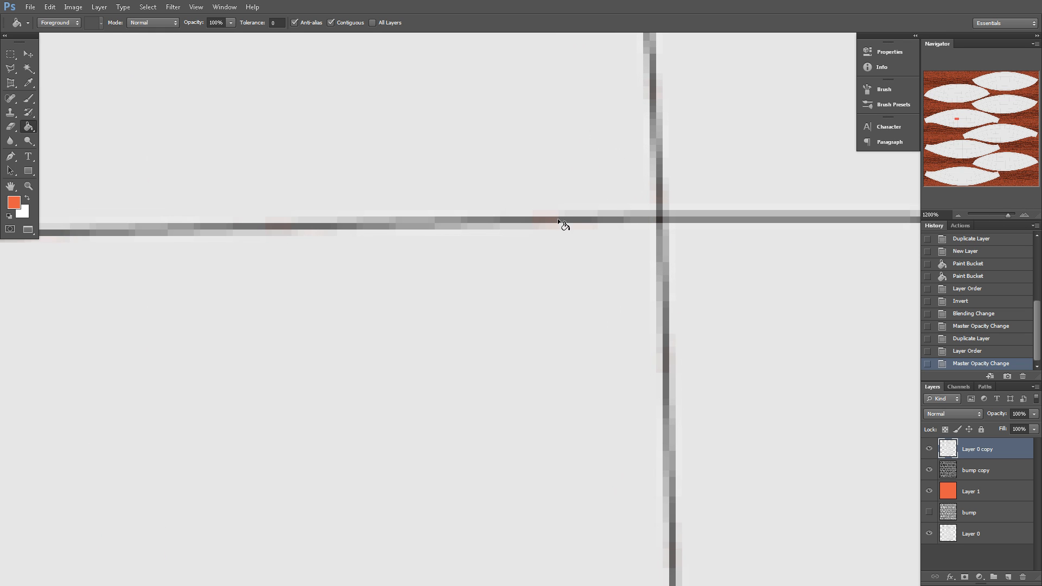
pyautogui.click(958, 215)
pyautogui.click(958, 215)
pyautogui.click(958, 215)
pyautogui.click(958, 215)
pyautogui.click(958, 214)
pyautogui.click(958, 215)
pyautogui.click(959, 215)
pyautogui.click(958, 214)
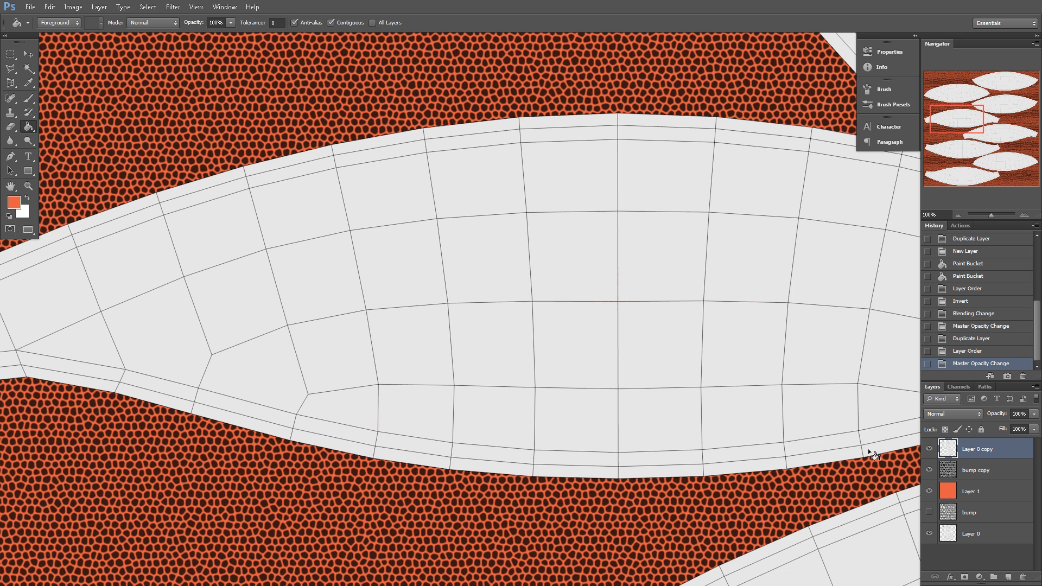
# Make the copied UV layout more opaque by duplicating it and merging the duplicate down six times
pyautogui.moveTo(947, 453); pyautogui.dragTo(1008, 575)
pyautogui.hotkey('ctrl', 'e')
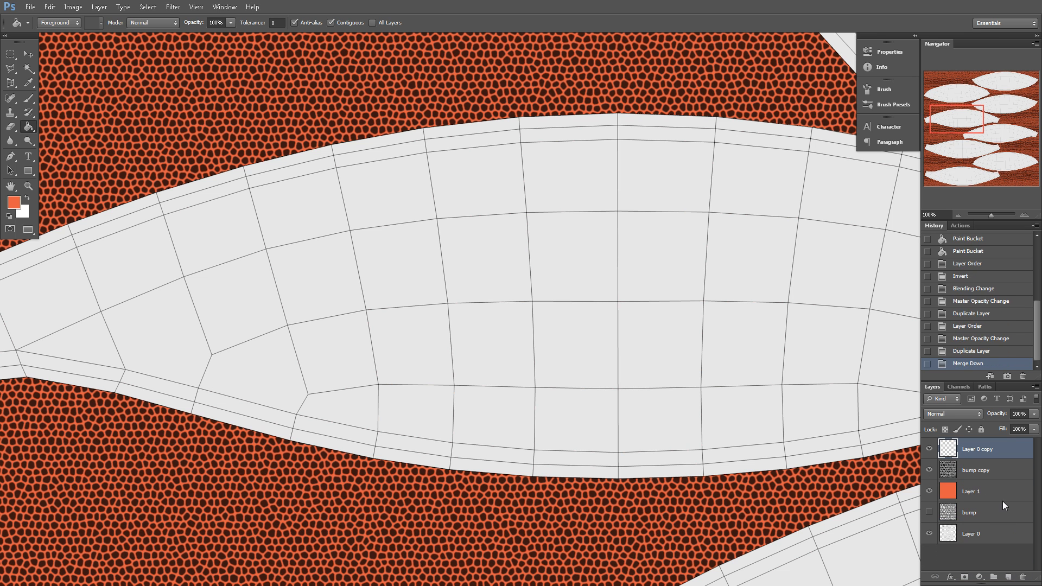
pyautogui.moveTo(952, 450); pyautogui.dragTo(1008, 575)
pyautogui.hotkey('ctrl', 'e')
pyautogui.moveTo(949, 453); pyautogui.dragTo(1008, 575)
pyautogui.hotkey('ctrl', 'e')
pyautogui.moveTo(949, 450); pyautogui.dragTo(1008, 575)
pyautogui.hotkey('ctrl', 'e')
pyautogui.moveTo(949, 450); pyautogui.dragTo(1008, 576)
pyautogui.hotkey('ctrl', 'e')
pyautogui.moveTo(949, 450); pyautogui.dragTo(1008, 575)
pyautogui.hotkey('ctrl', 'e')
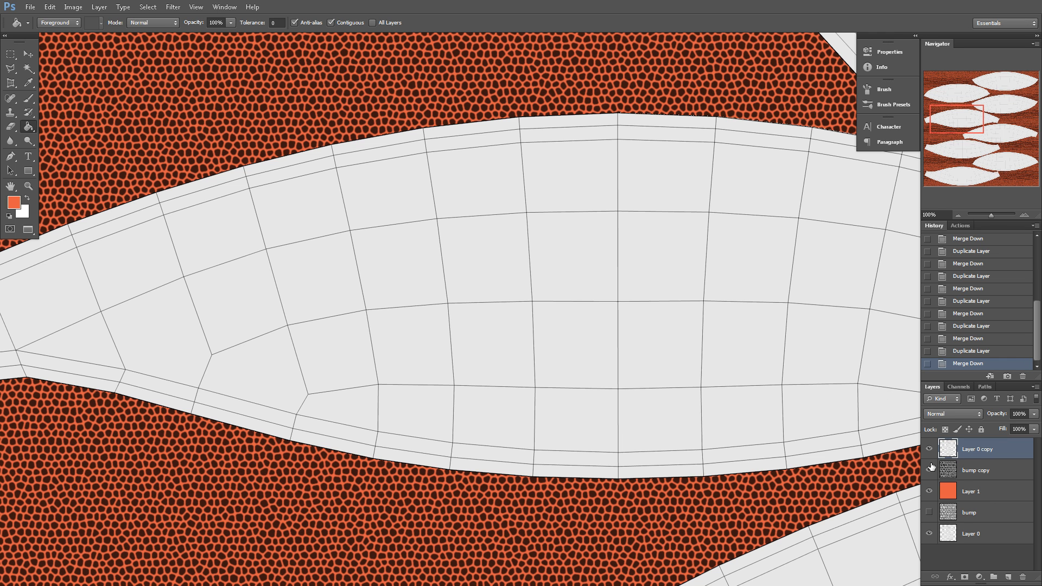
# Load the UV shells of Layer 0 copy as a selection and contract it by 45 pixels
pyautogui.keyDown('ctrl'); pyautogui.click(950, 453); pyautogui.keyUp('ctrl')
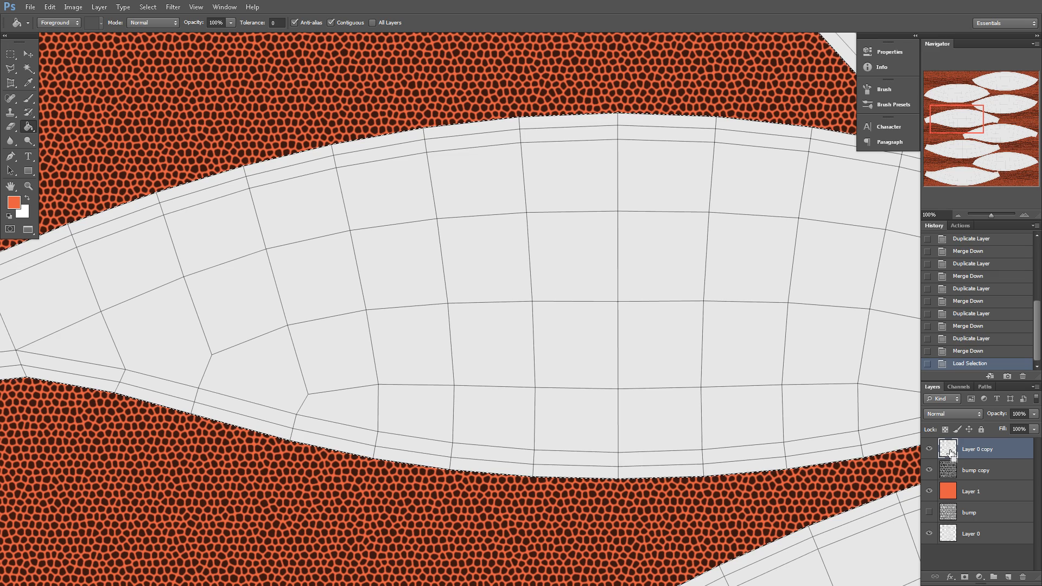
pyautogui.moveTo(968, 123)
pyautogui.mouseDown()
pyautogui.moveTo(971, 93)
pyautogui.moveTo(1000, 94)
pyautogui.moveTo(996, 112)
pyautogui.moveTo(962, 122)
pyautogui.mouseUp()
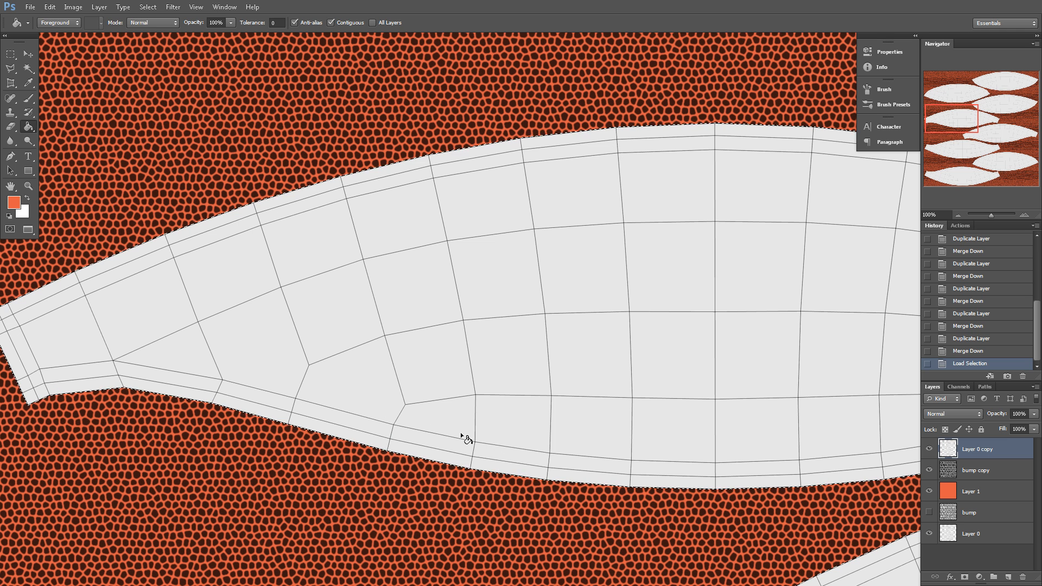
pyautogui.click(148, 6)
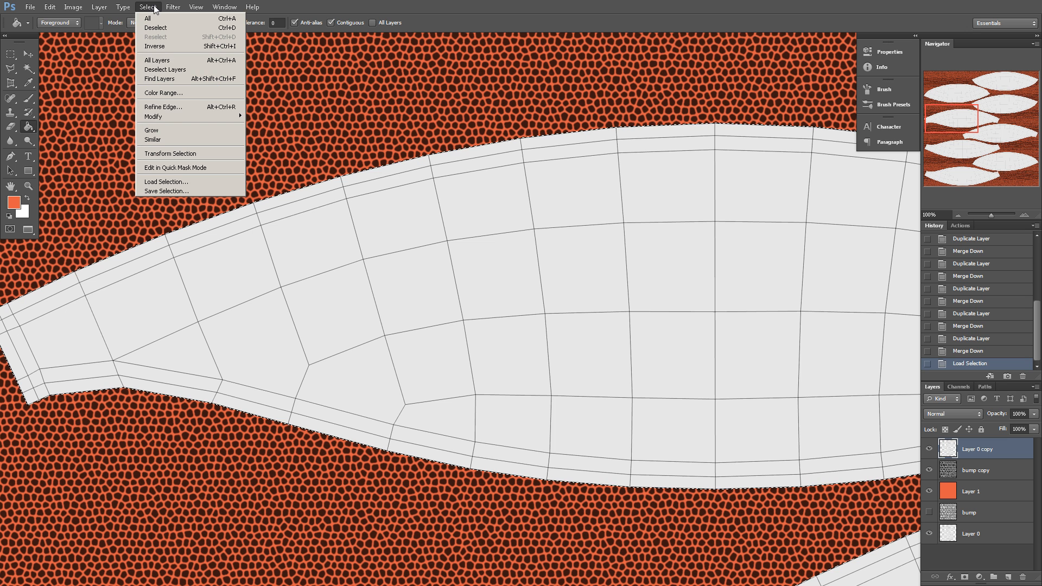
pyautogui.moveTo(181, 118)
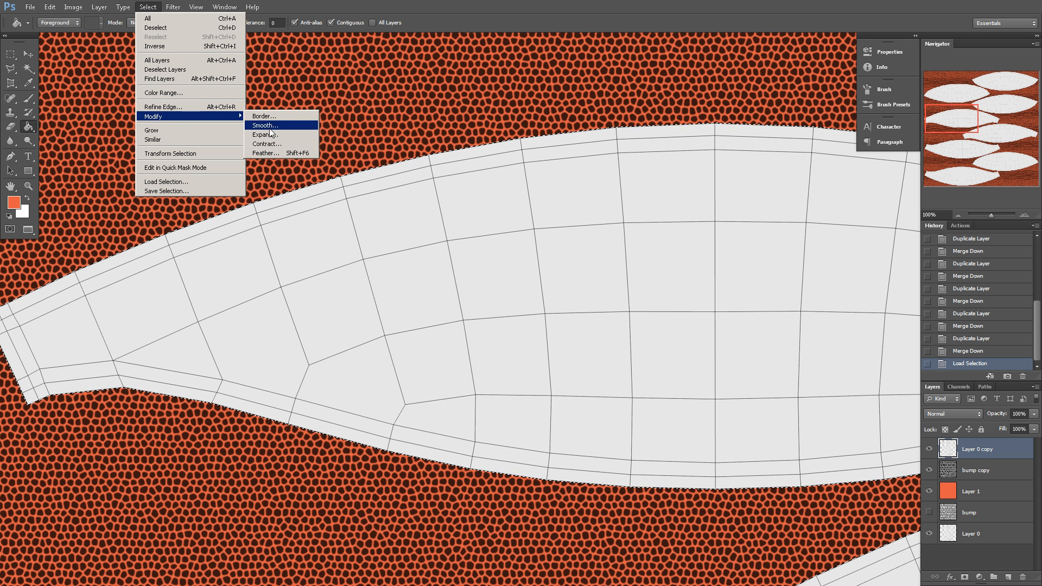
pyautogui.click(276, 146)
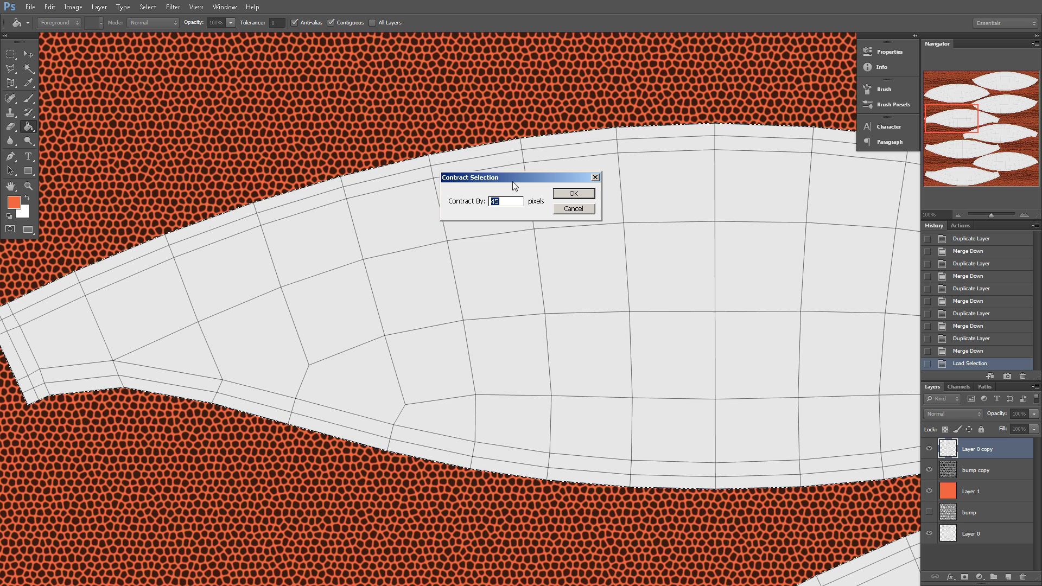
pyautogui.click(519, 204)
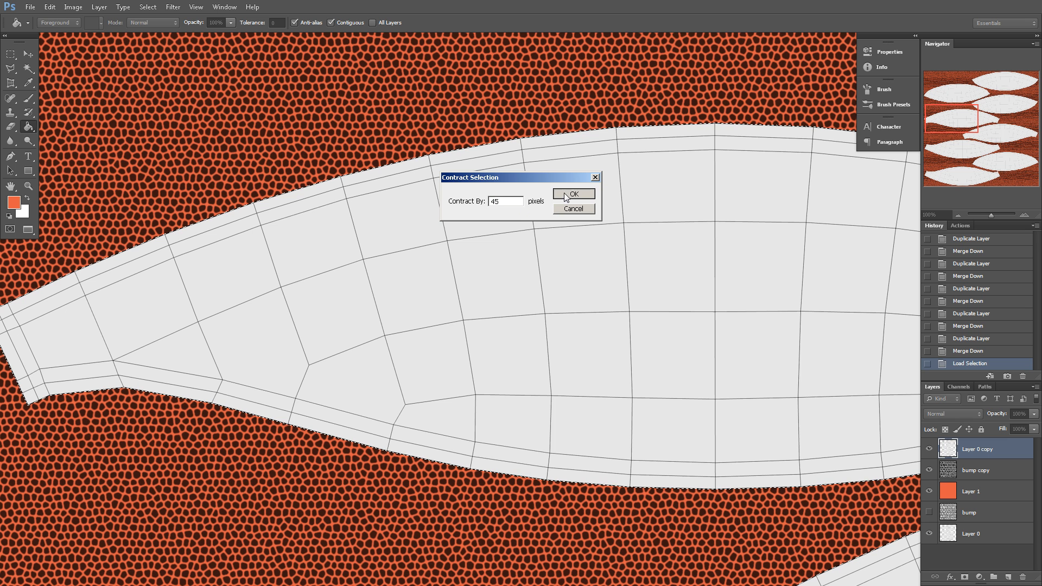
pyautogui.click(566, 195)
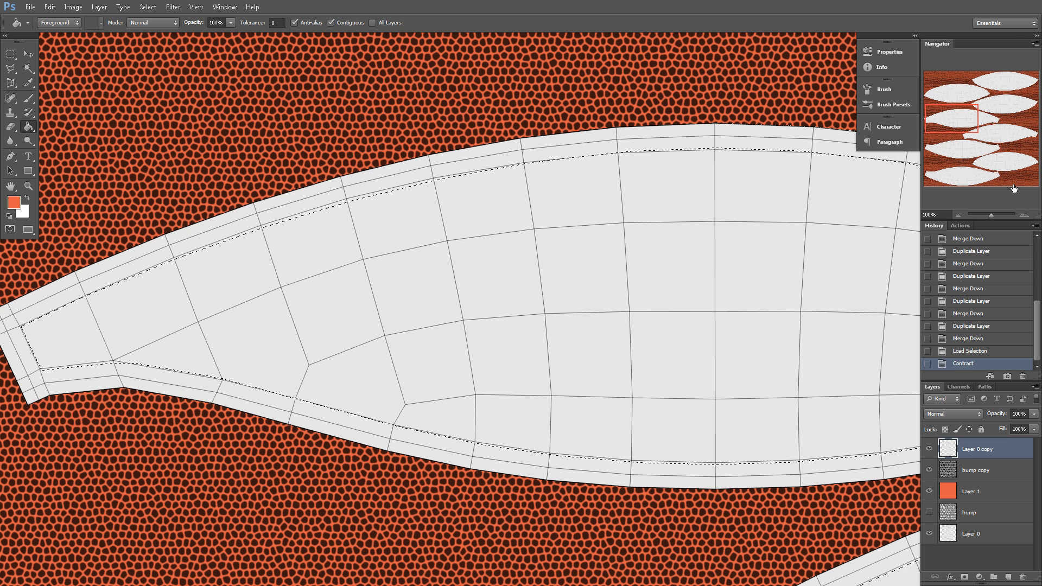
# Invert the selection, delete the outer borders of the UV shells on Layer 0 copy and switch to the Rectangular Marquee tool
pyautogui.moveTo(965, 119)
pyautogui.mouseDown()
pyautogui.moveTo(981, 93)
pyautogui.moveTo(1029, 89)
pyautogui.moveTo(1033, 116)
pyautogui.moveTo(970, 124)
pyautogui.moveTo(982, 123)
pyautogui.mouseUp()
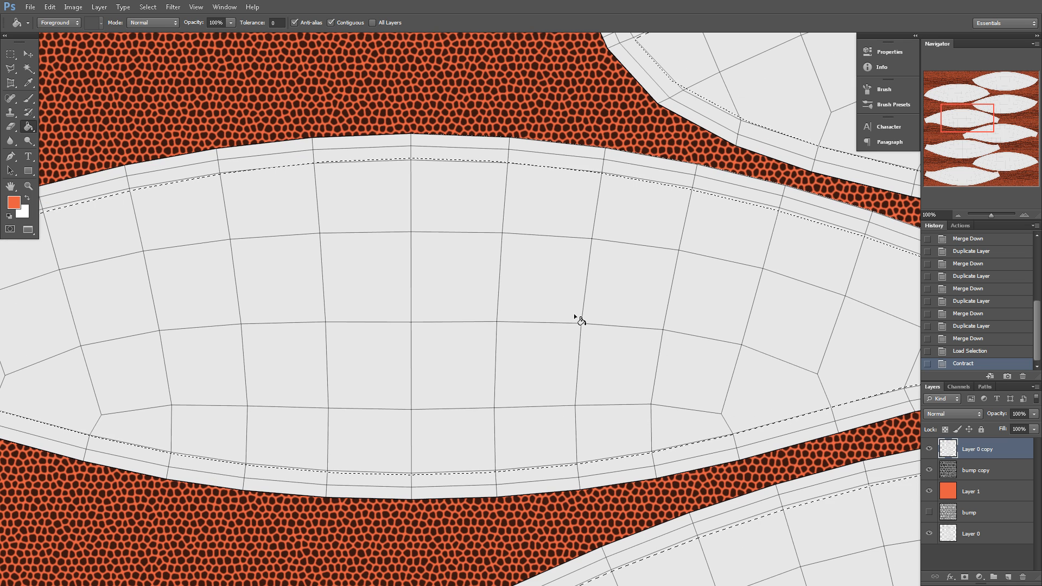
pyautogui.hotkey('ctrl', 'shift', 'i')
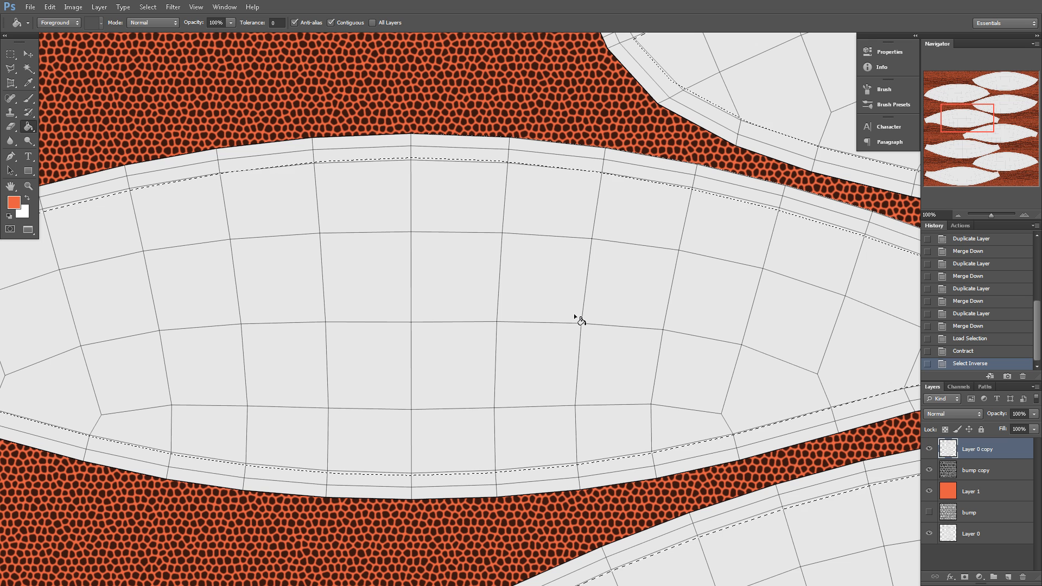
pyautogui.press('Delete')
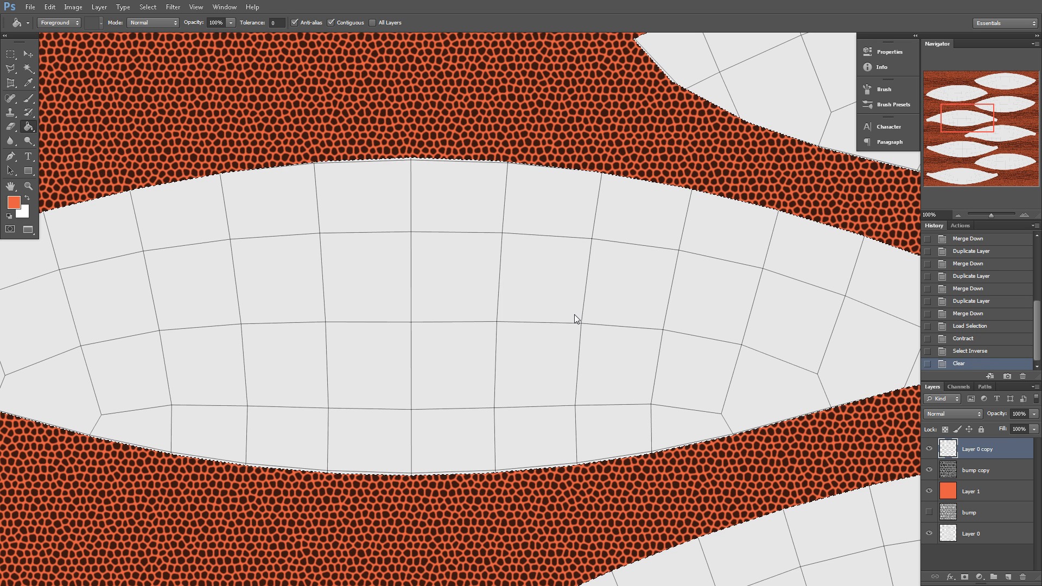
pyautogui.click(10, 54)
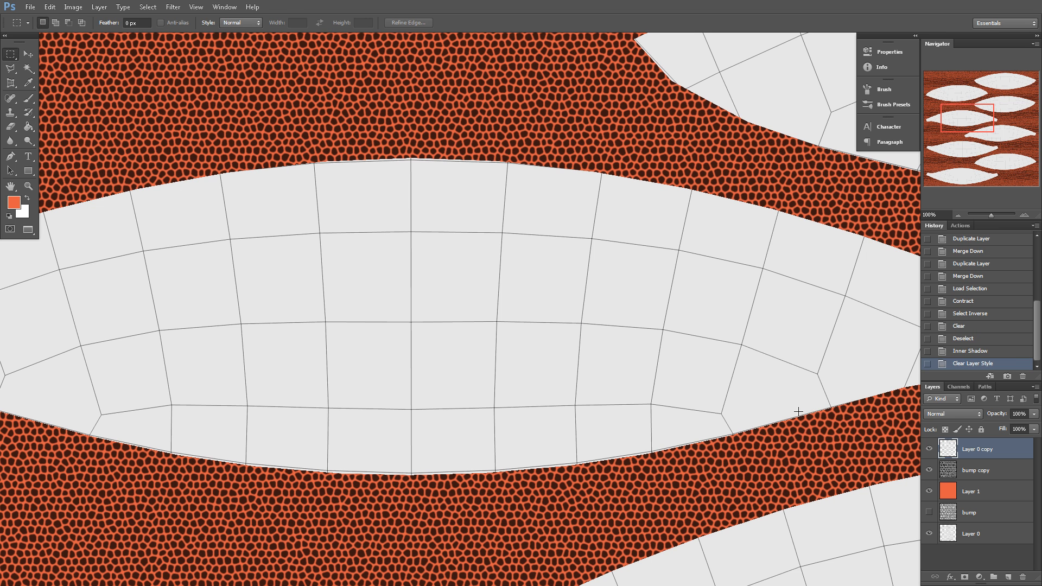
# Add an Inner Shadow to Layer 0 copy with 80% opacity, 0 px distance, 45% choke and 80 px size
pyautogui.click(951, 578)
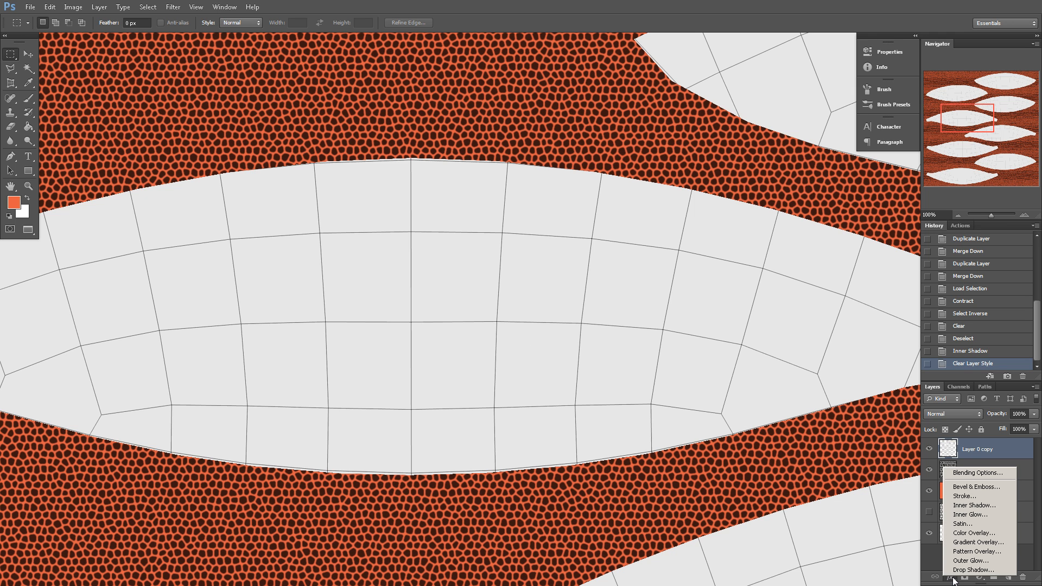
pyautogui.click(975, 505)
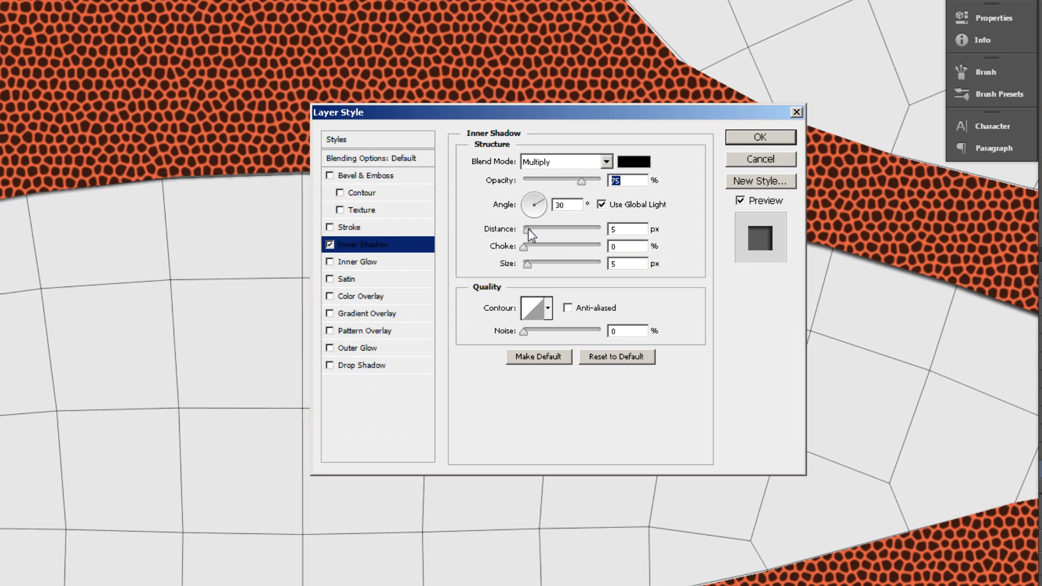
pyautogui.moveTo(528, 229); pyautogui.dragTo(508, 230)
pyautogui.click(625, 181)
pyautogui.write('80')
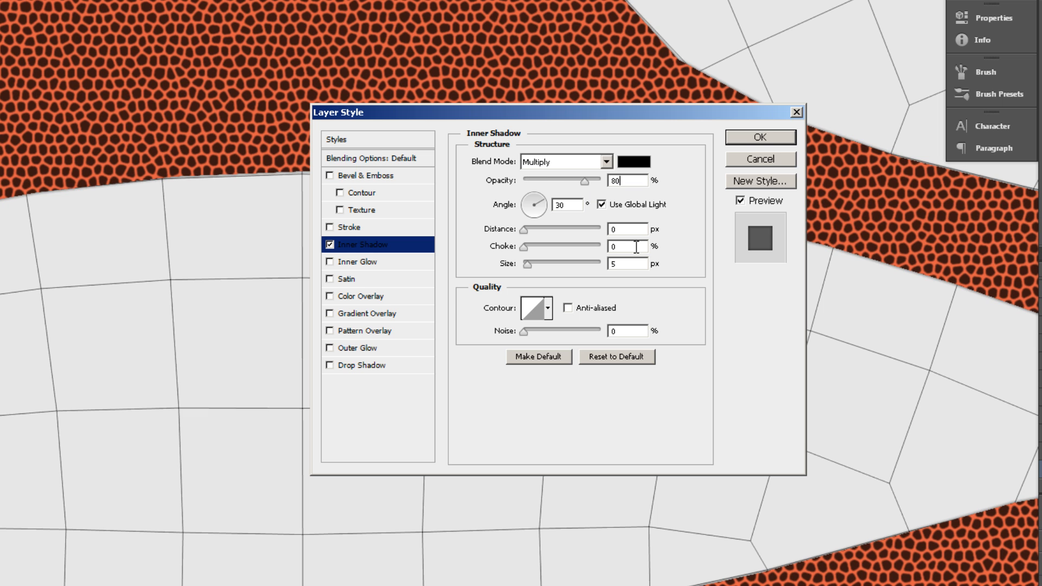
pyautogui.doubleClick(620, 265)
pyautogui.write('80')
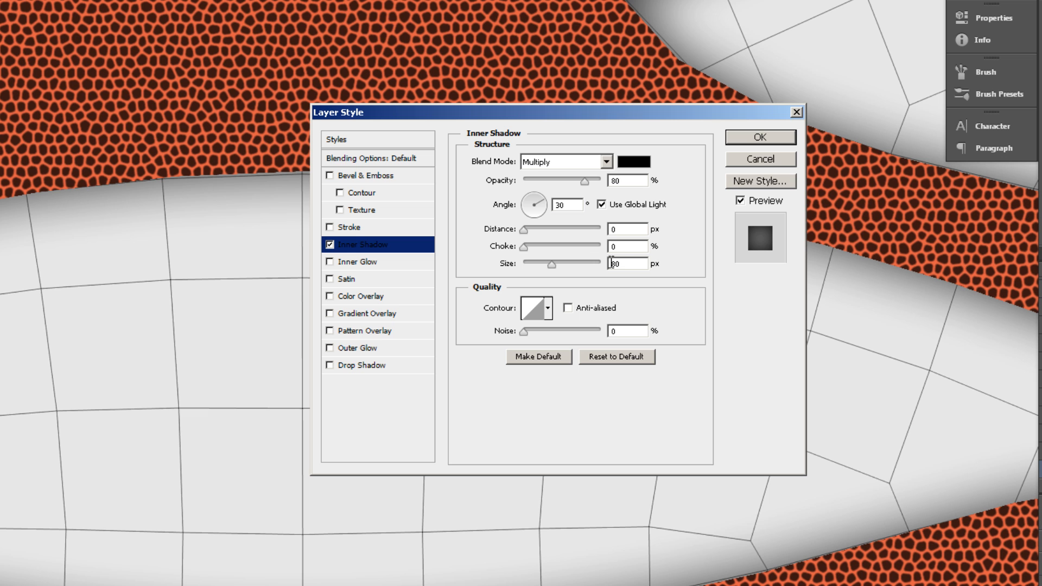
pyautogui.doubleClick(637, 246)
pyautogui.write('45')
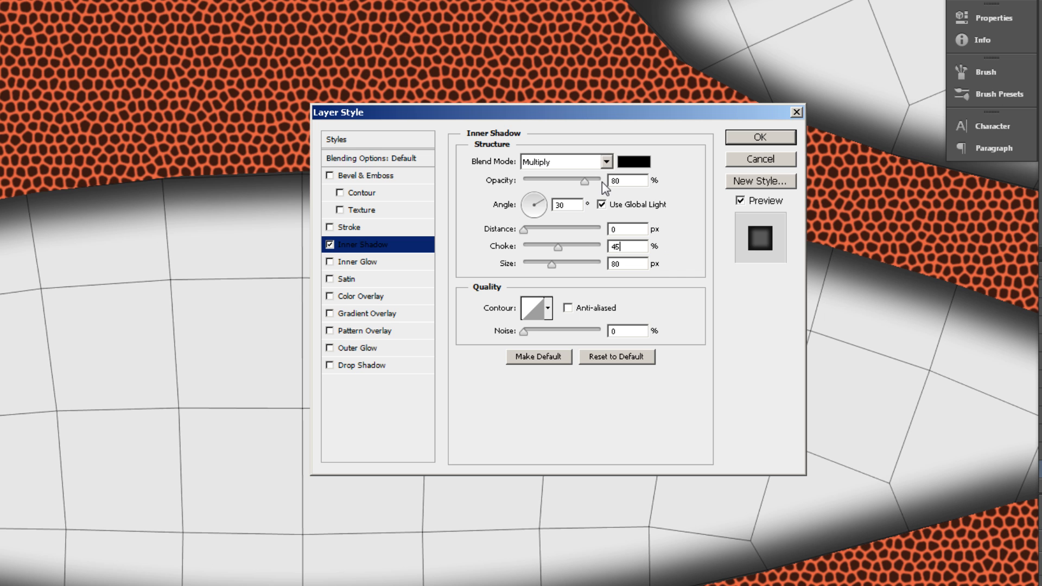
pyautogui.click(749, 142)
# Set the fill opacity of Layer 0 copy to 0% in its blending options and apply the layer style
pyautogui.click(374, 159)
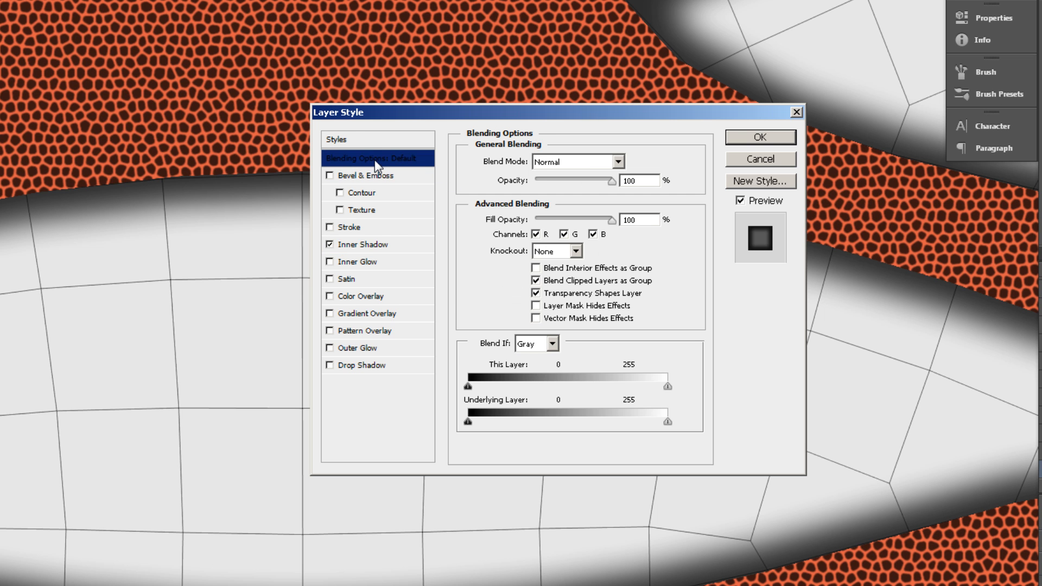
pyautogui.moveTo(611, 220); pyautogui.dragTo(536, 221)
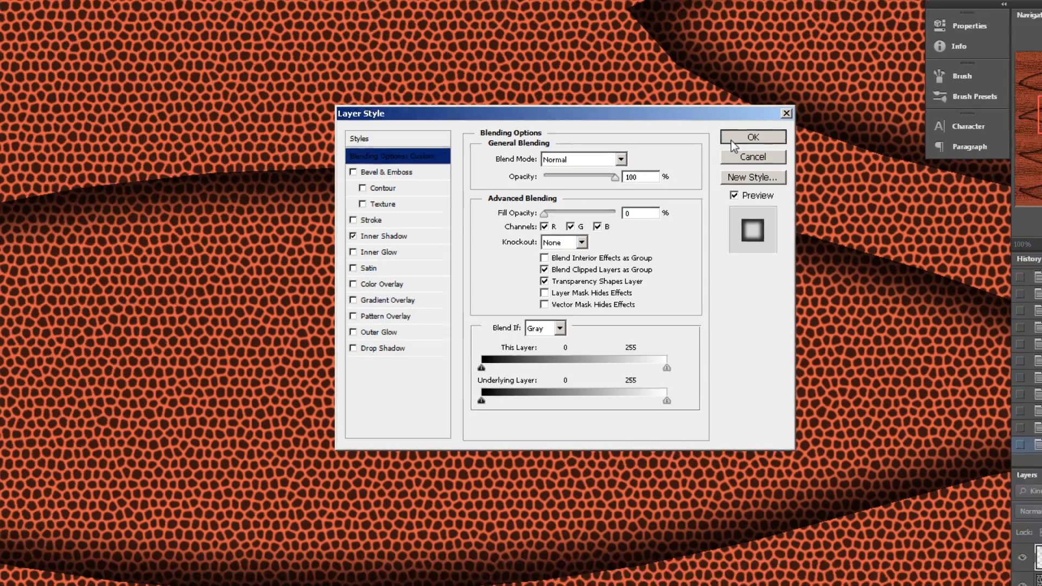
pyautogui.click(736, 140)
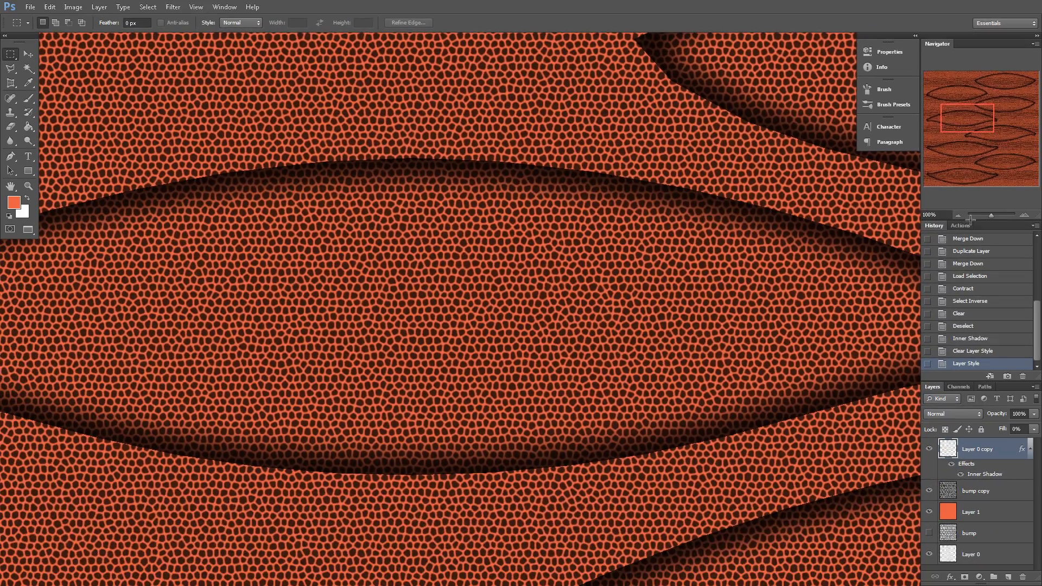
# Rasterize the layer style of Layer 0 copy
pyautogui.click(958, 215)
pyautogui.moveTo(971, 138); pyautogui.dragTo(951, 110)
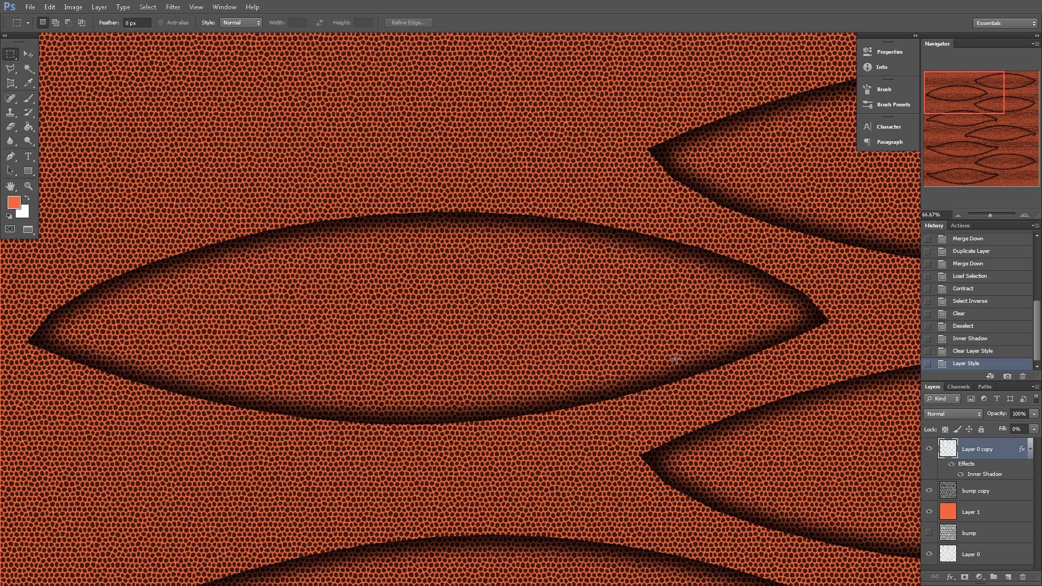
pyautogui.moveTo(970, 96); pyautogui.dragTo(965, 116)
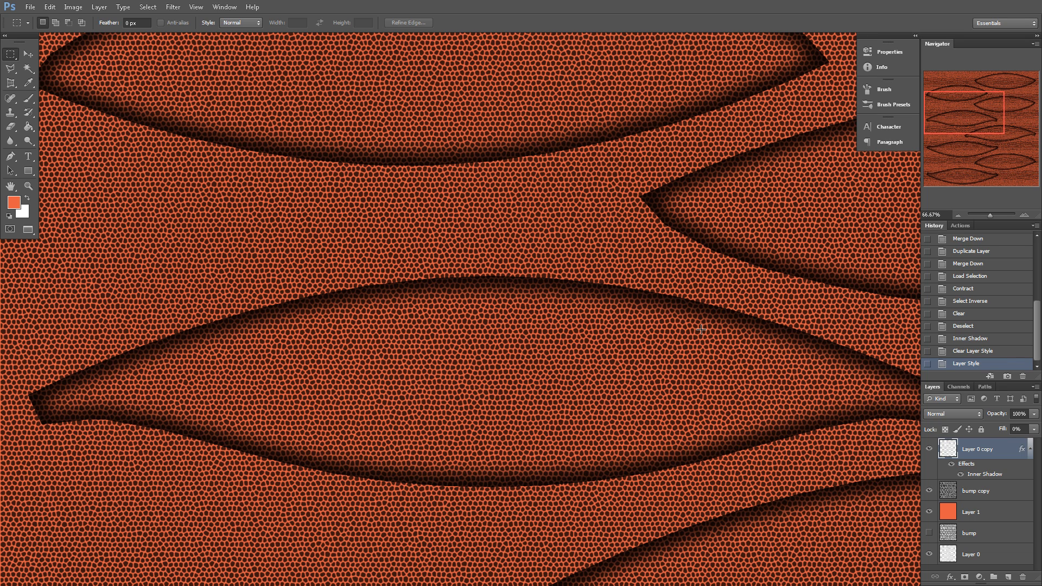
pyautogui.rightClick(987, 448)
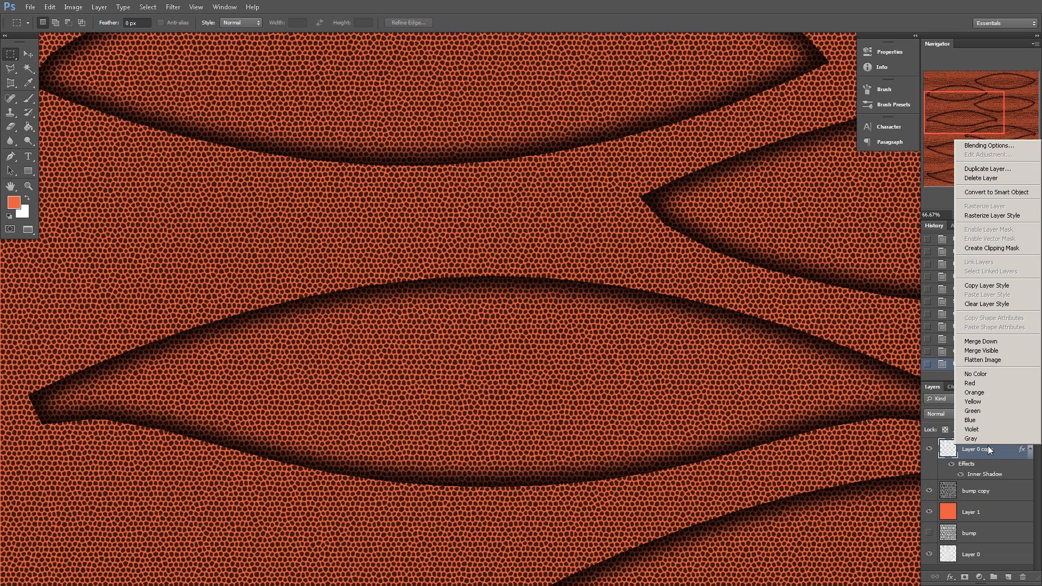
pyautogui.click(1029, 219)
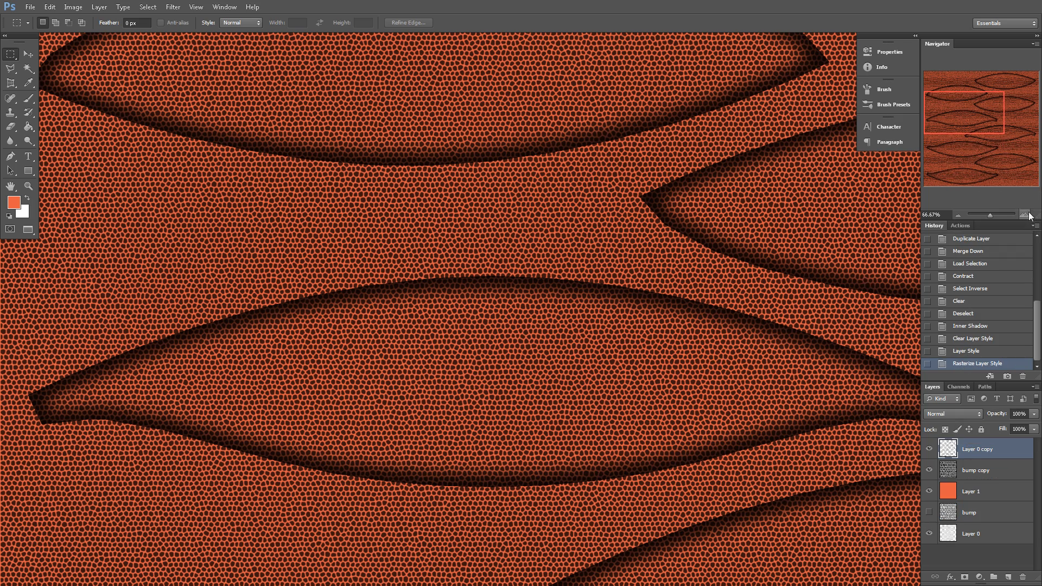
# Soften the shaded panel edges on Layer 0 copy with a slight Gaussian Blur
pyautogui.click(1024, 215)
pyautogui.moveTo(958, 111)
pyautogui.mouseDown()
pyautogui.moveTo(948, 130)
pyautogui.moveTo(970, 111)
pyautogui.moveTo(963, 101)
pyautogui.mouseUp()
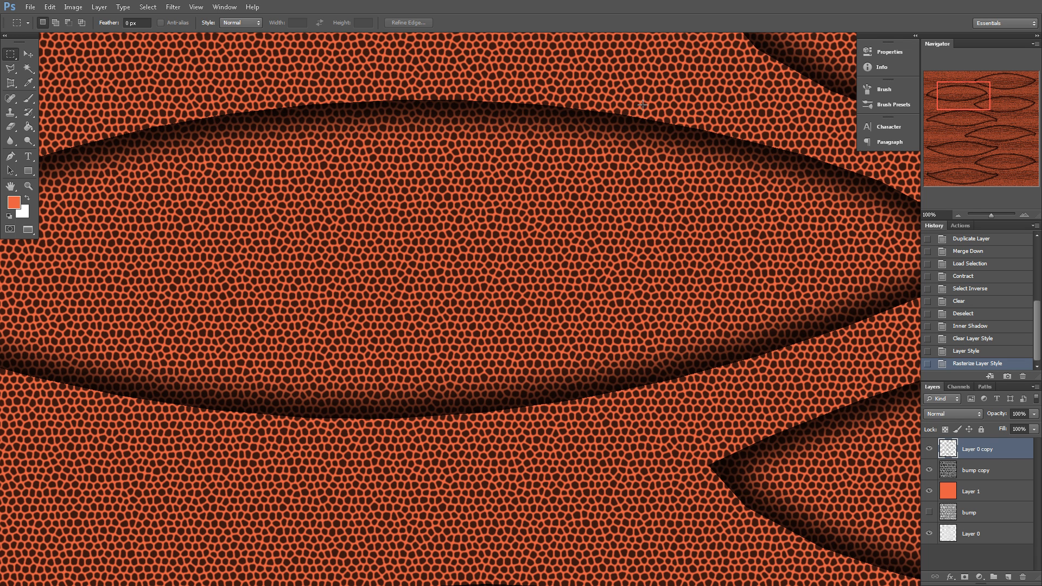
pyautogui.click(173, 7)
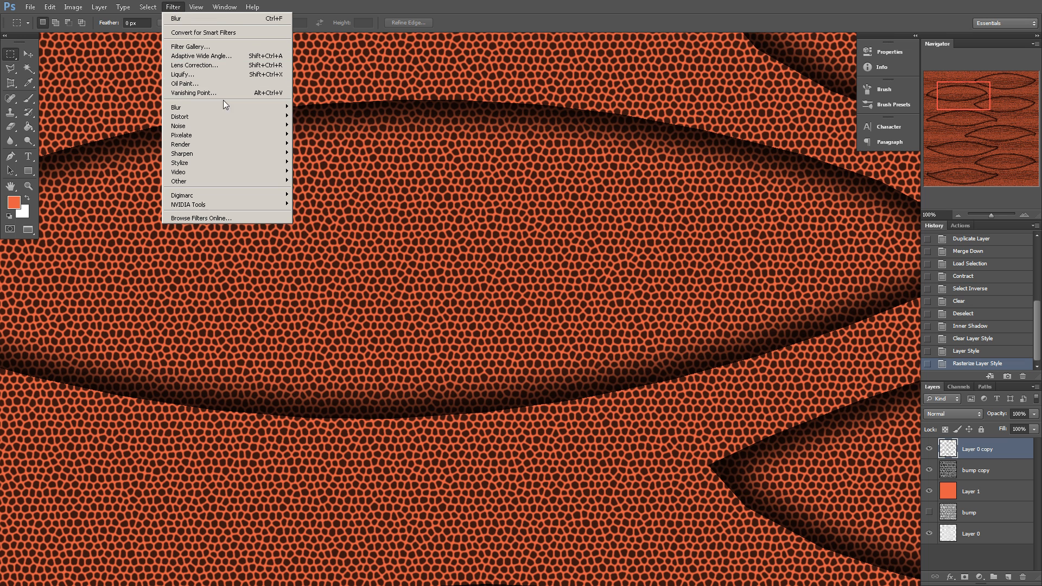
pyautogui.moveTo(227, 107)
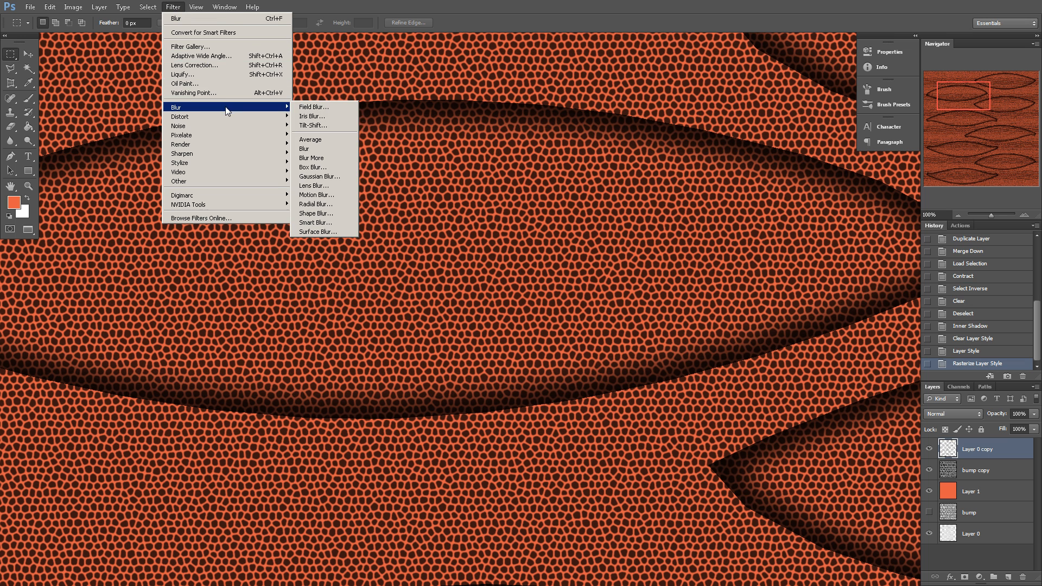
pyautogui.click(319, 177)
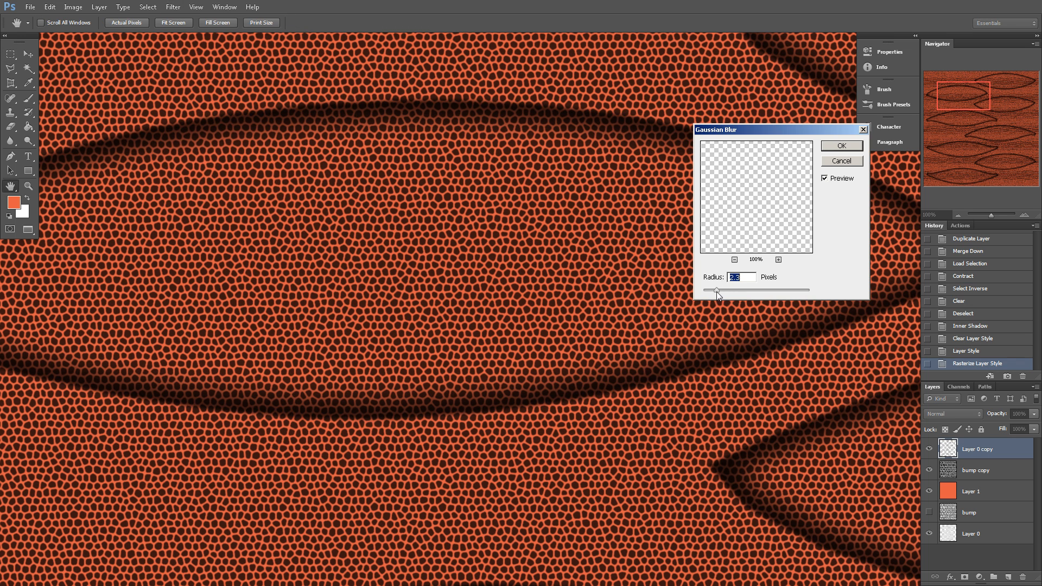
pyautogui.moveTo(721, 290); pyautogui.dragTo(724, 291)
pyautogui.click(841, 145)
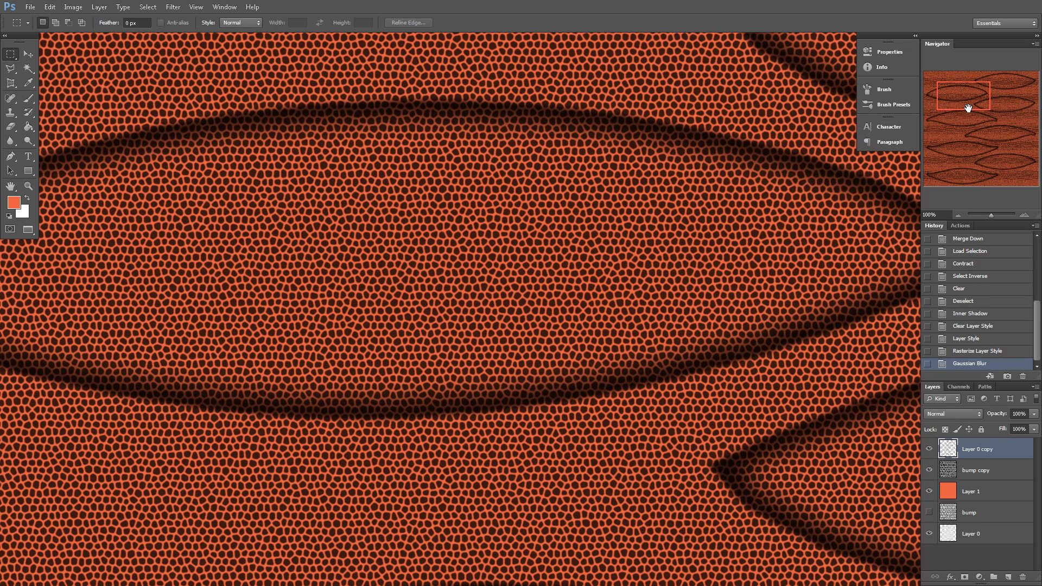
# Load the shaded edges of Layer 0 copy as a selection and hide that layer
pyautogui.moveTo(971, 101); pyautogui.dragTo(964, 99)
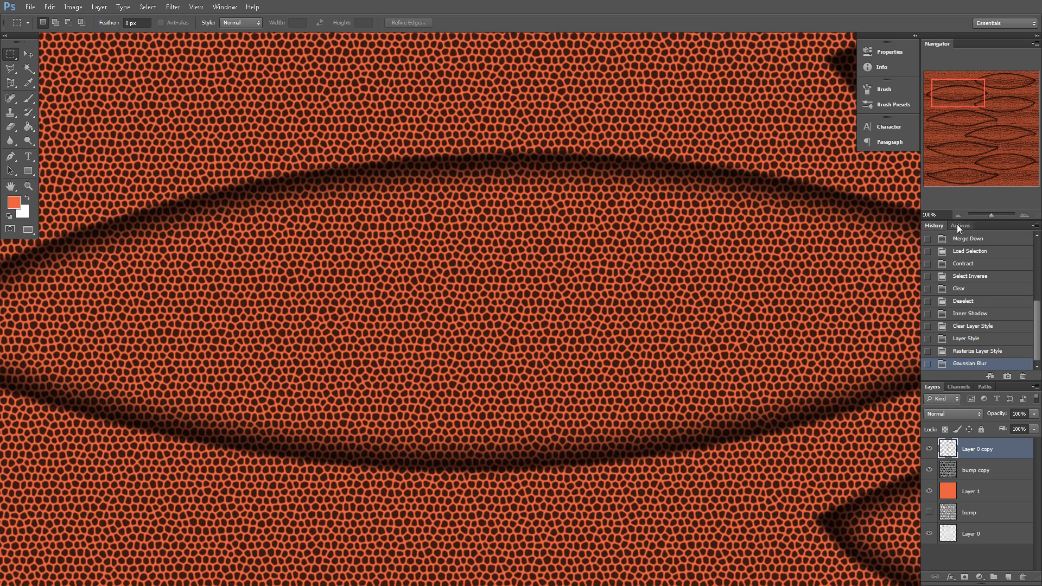
pyautogui.keyDown('ctrl'); pyautogui.click(947, 450); pyautogui.keyUp('ctrl')
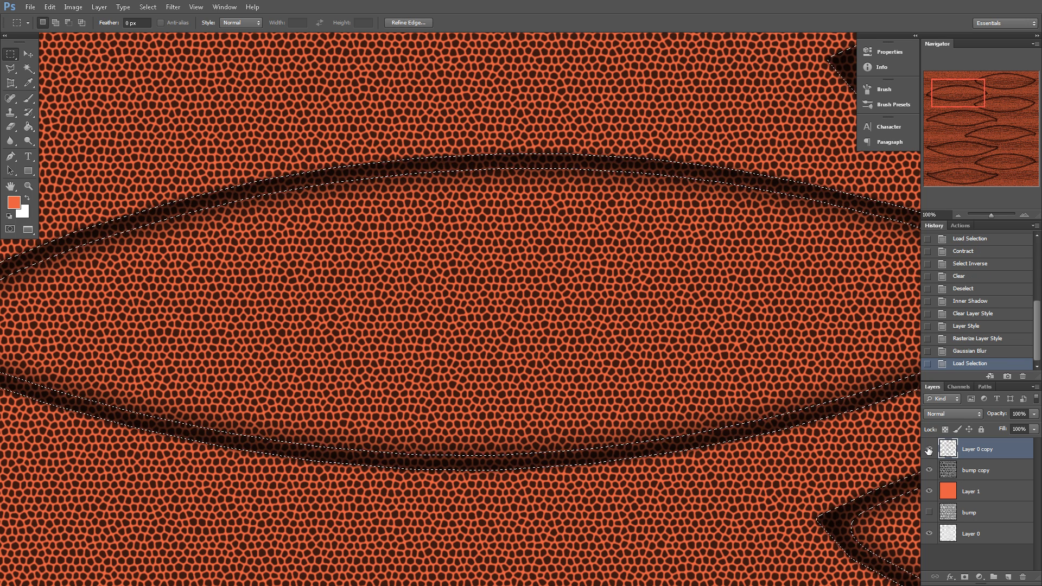
pyautogui.click(928, 450)
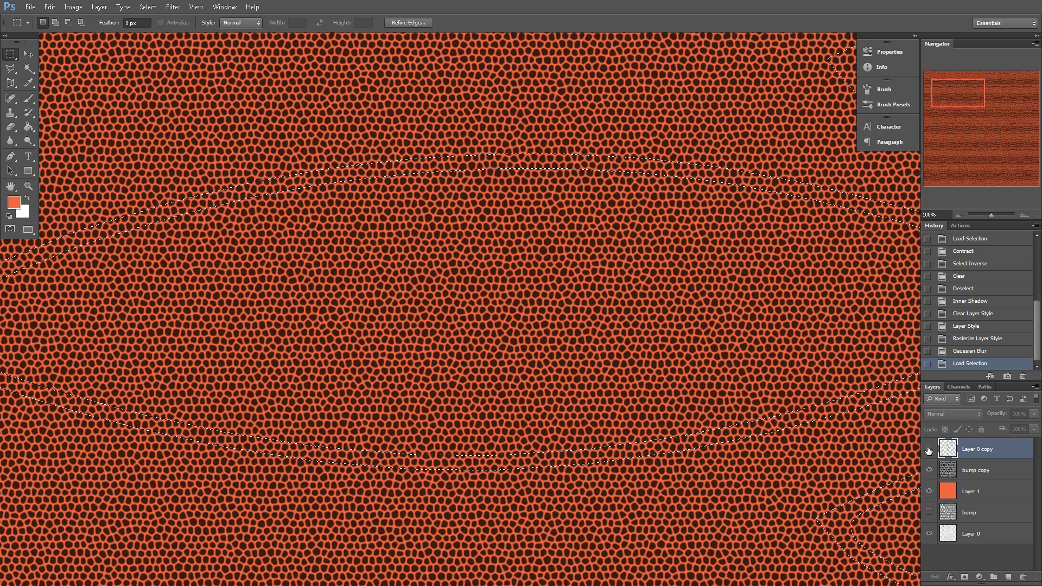
# Clear the selected panel edges from the bump copy layer twice, and deselect
pyautogui.click(971, 471)
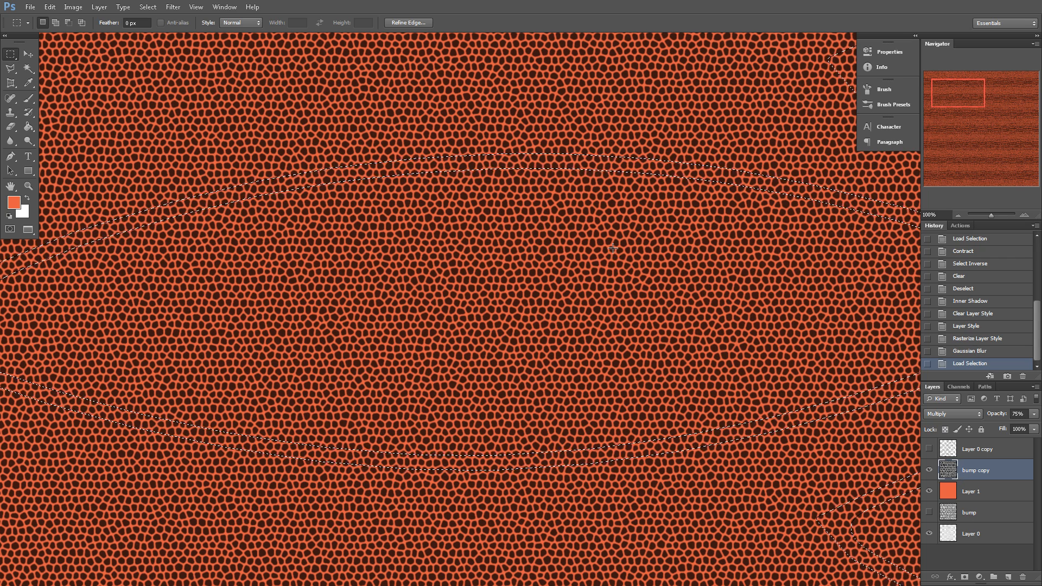
pyautogui.press('Delete')
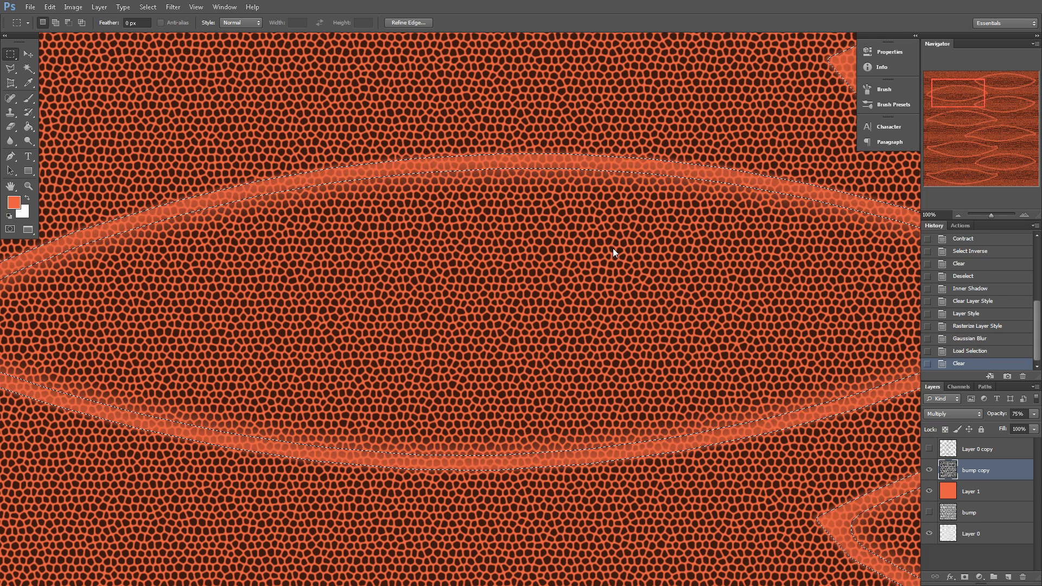
pyautogui.press('Delete')
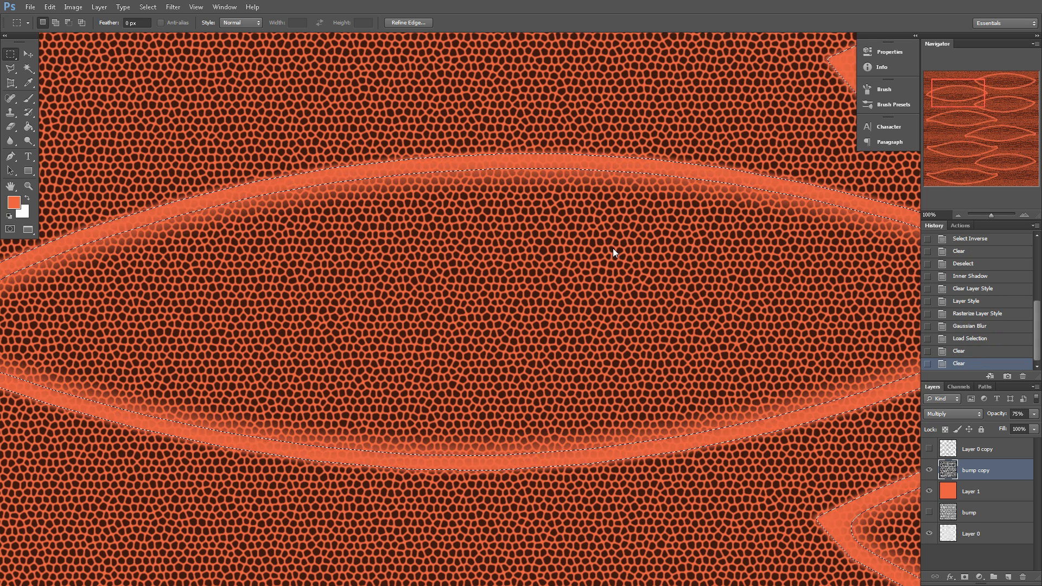
pyautogui.hotkey('ctrl', 'd')
# Set the opacity of the bump copy layer to 65%
pyautogui.click(957, 212)
pyautogui.click(957, 212)
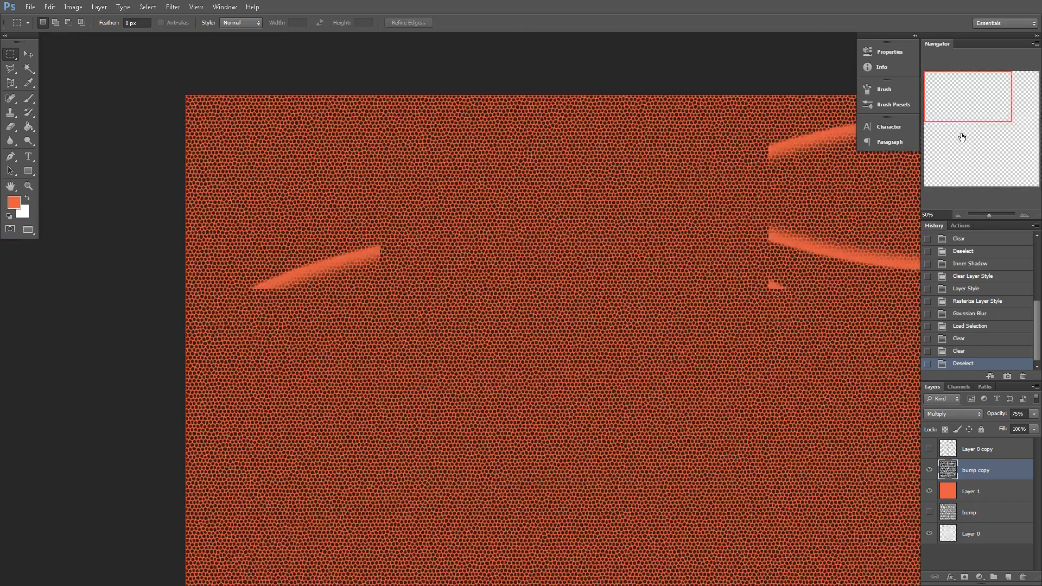
pyautogui.moveTo(979, 117); pyautogui.dragTo(953, 96)
pyautogui.click(1023, 215)
pyautogui.click(1024, 215)
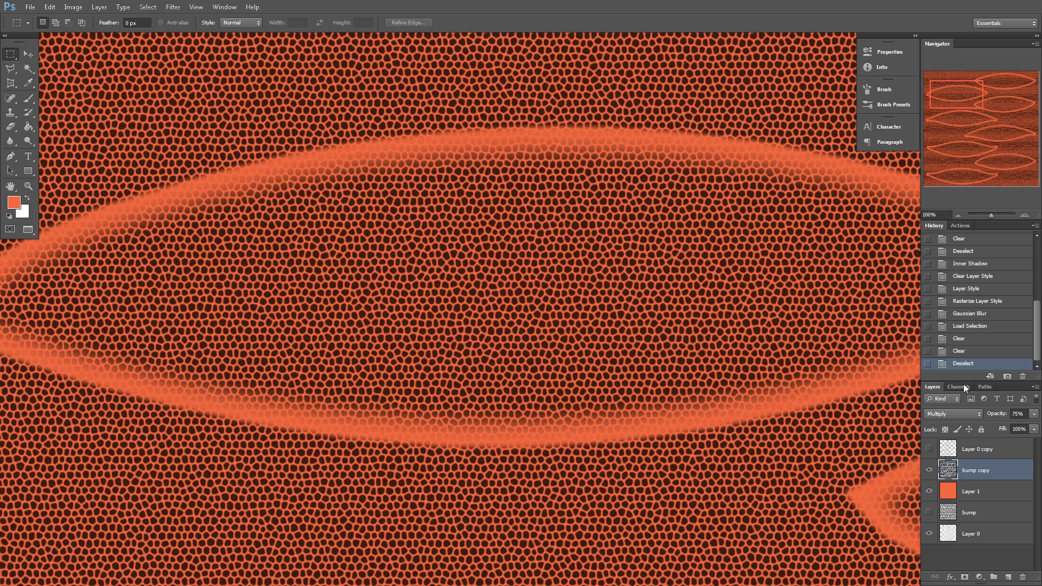
pyautogui.click(1013, 415)
pyautogui.write('65')
pyautogui.press('Return')
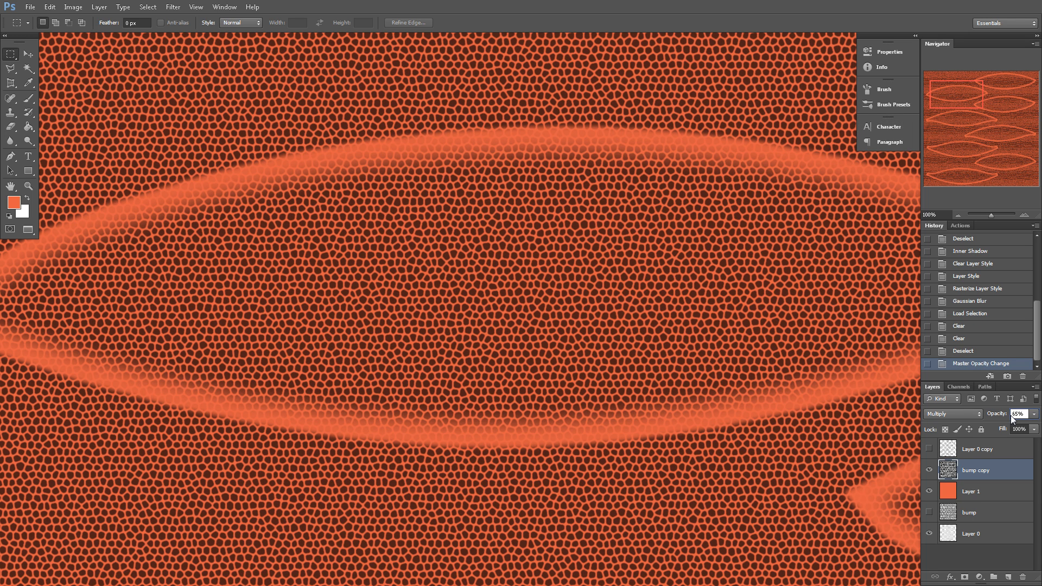
# Duplicate the bump copy layer and hide the original bump copy
pyautogui.click(958, 214)
pyautogui.click(958, 214)
pyautogui.moveTo(974, 139); pyautogui.dragTo(963, 75)
pyautogui.hotkey('ctrl', '+')
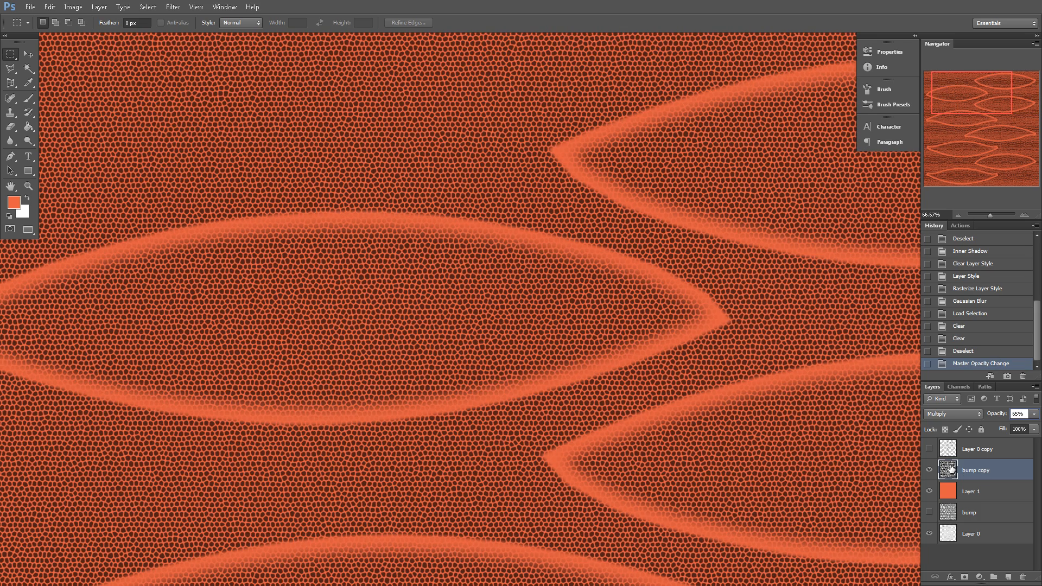
pyautogui.moveTo(949, 470); pyautogui.dragTo(1007, 577)
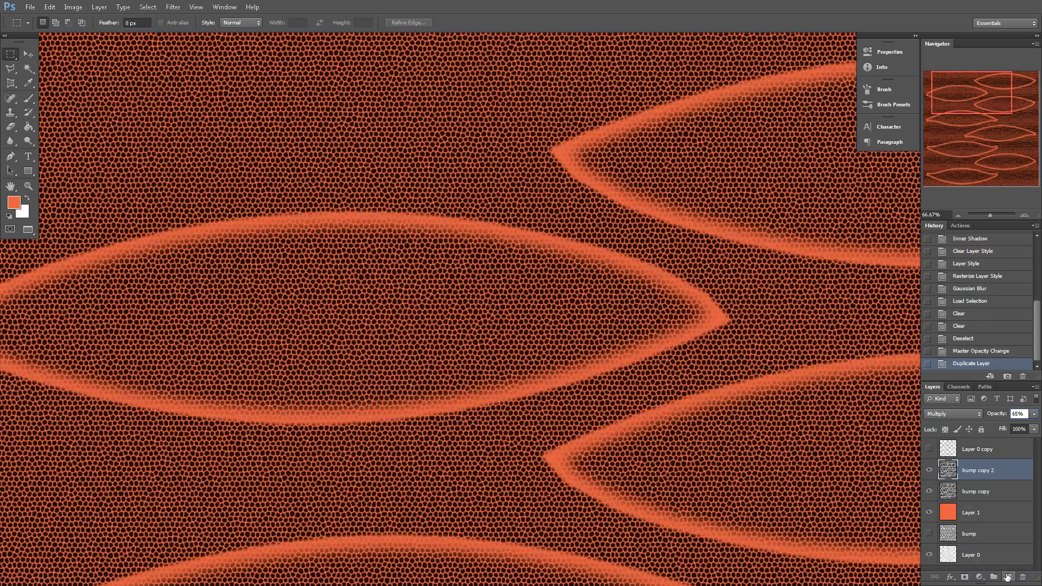
pyautogui.click(930, 493)
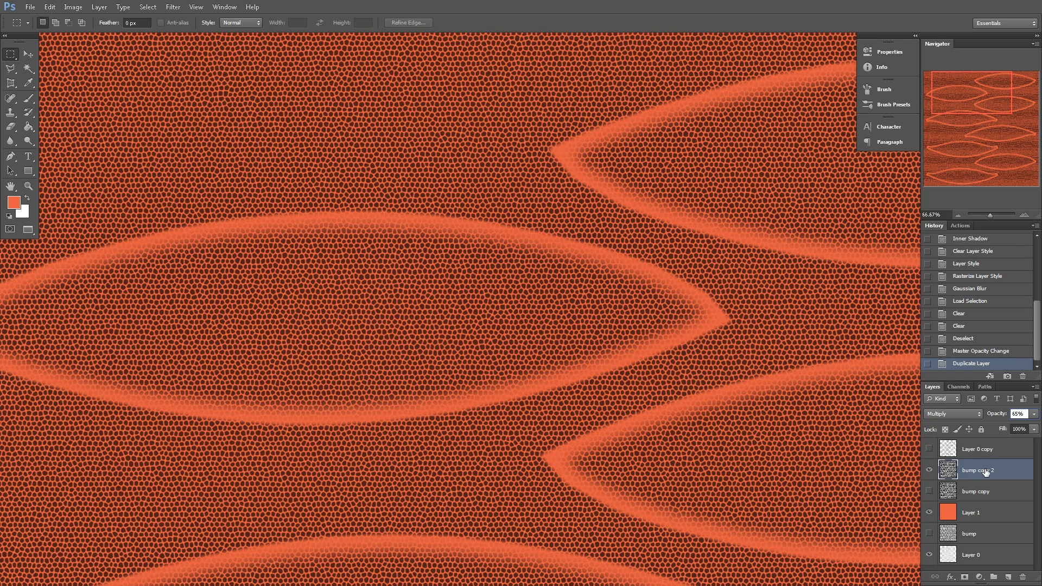
# Choose the rough 90 px textured brush for the Eraser and enlarge it to 319 px
pyautogui.moveTo(971, 99); pyautogui.dragTo(951, 94)
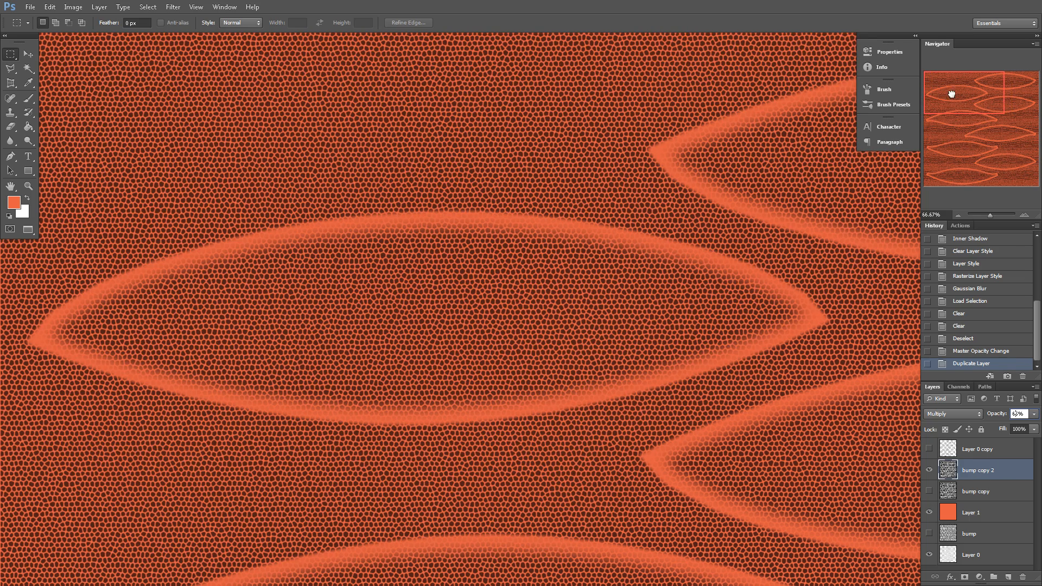
pyautogui.press('e')
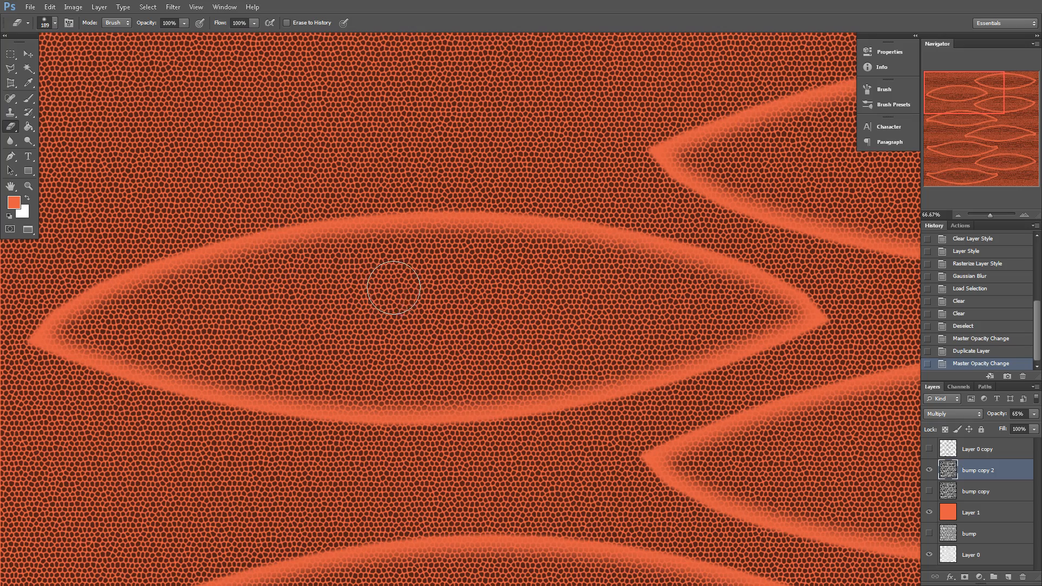
pyautogui.rightClick(400, 286)
pyautogui.moveTo(541, 353); pyautogui.dragTo(541, 370)
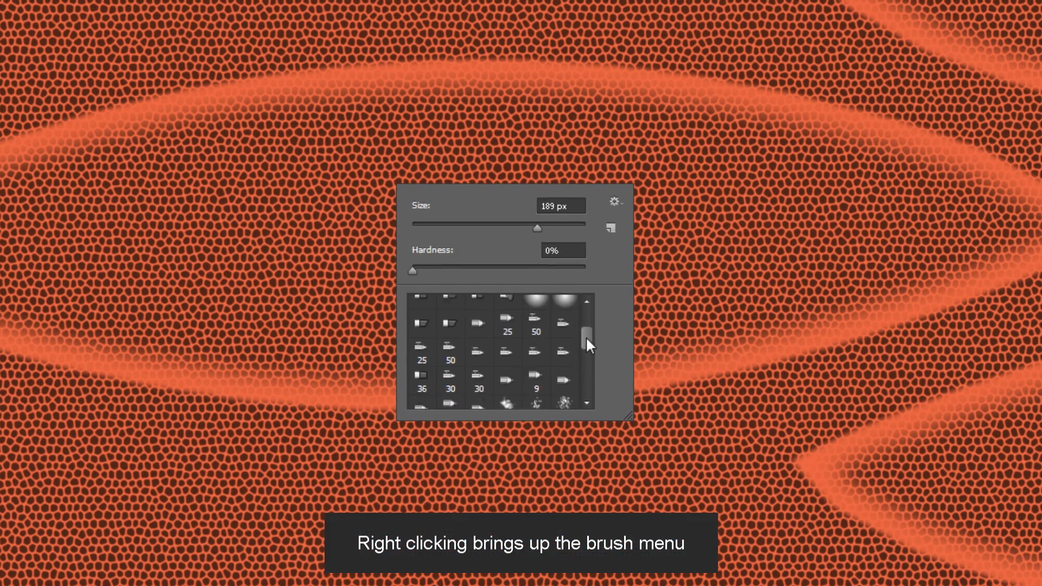
pyautogui.moveTo(587, 345); pyautogui.dragTo(587, 370)
pyautogui.click(506, 372)
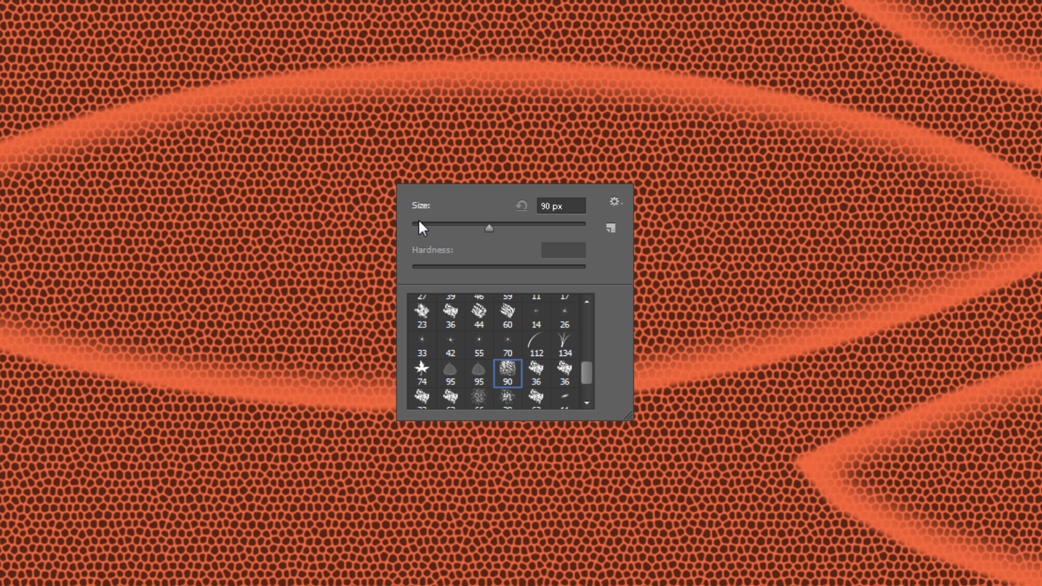
pyautogui.moveTo(488, 227); pyautogui.dragTo(497, 228)
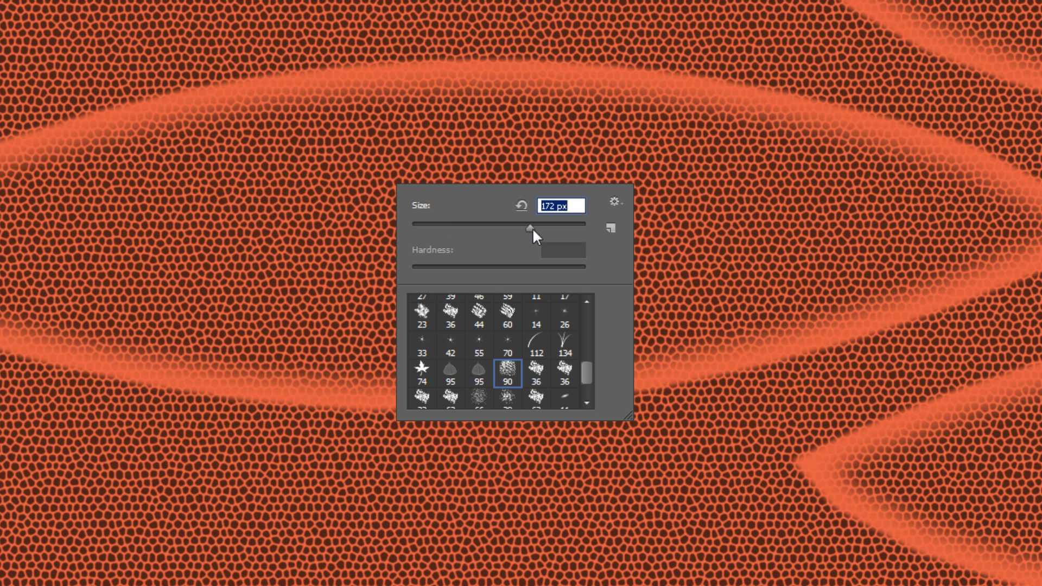
pyautogui.click(552, 227)
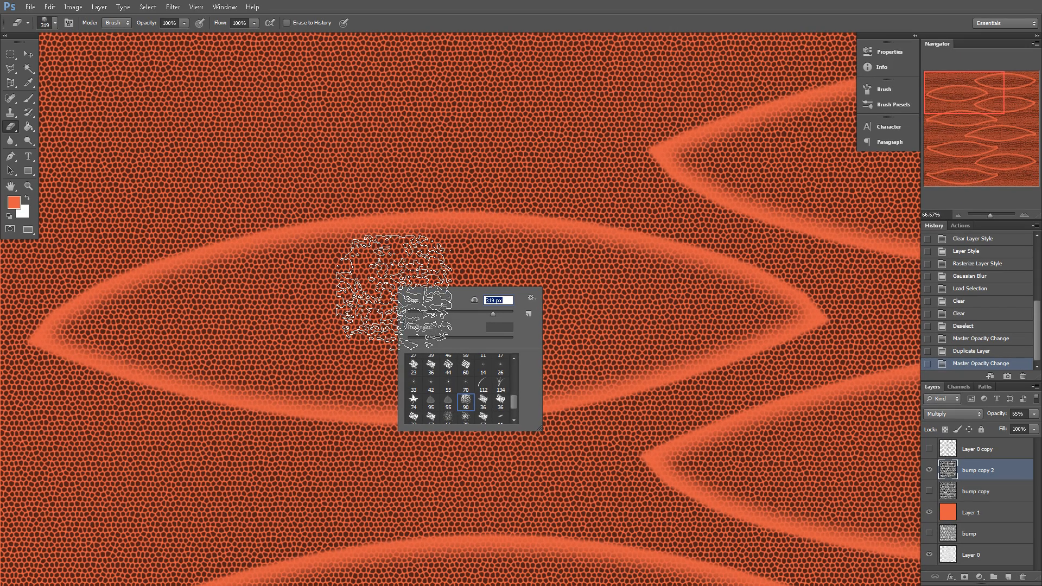
# Set the Eraser's opacity to 10%
pyautogui.moveTo(965, 84)
pyautogui.mouseDown()
pyautogui.moveTo(970, 93)
pyautogui.moveTo(947, 83)
pyautogui.mouseUp()
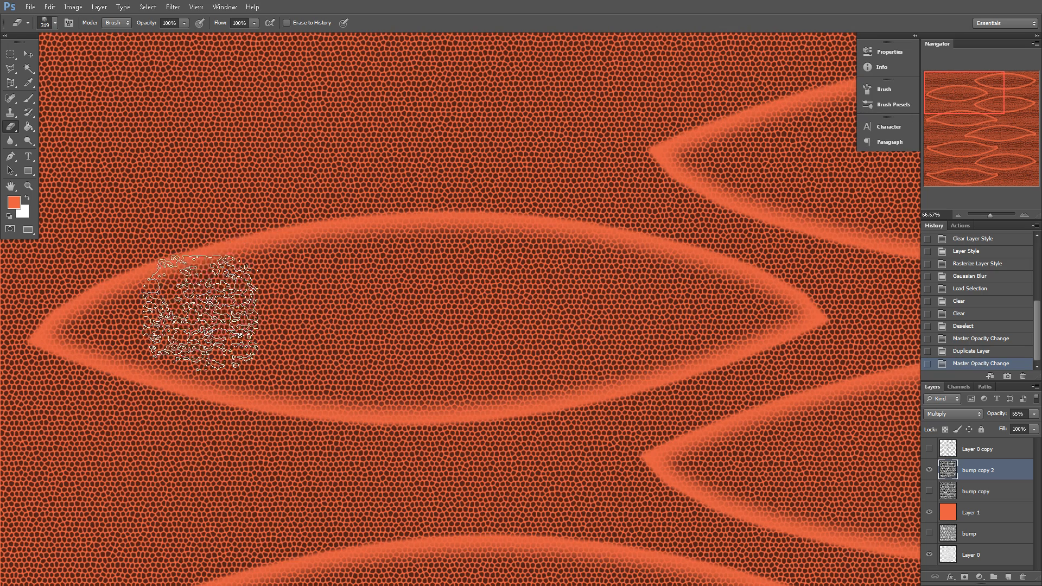
pyautogui.click(170, 23)
pyautogui.press('Return')
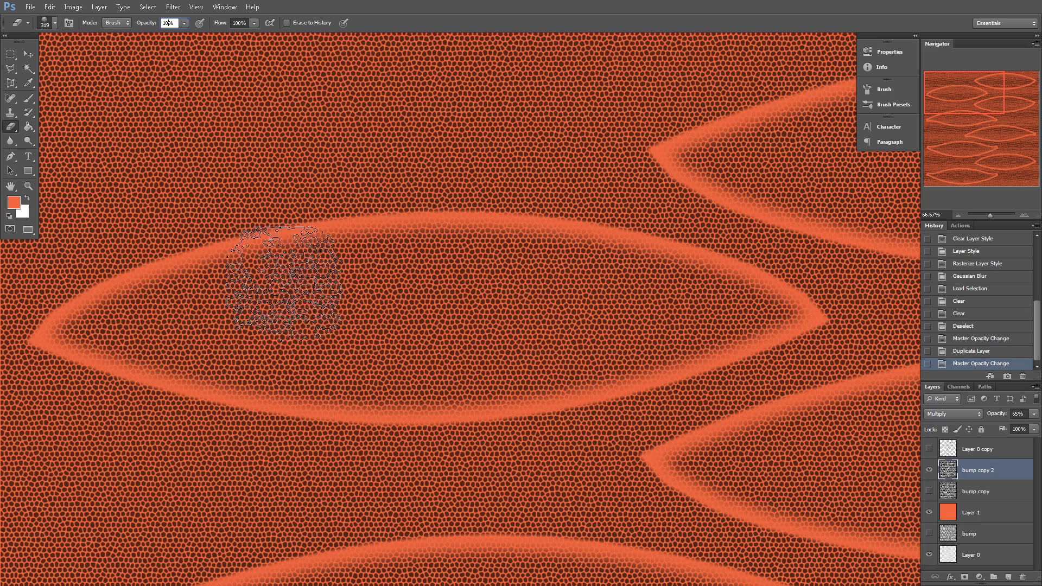
# Lightly erase irregular patches of the pebble pattern across the upper-left panel on bump copy 2 to give it a worn look
pyautogui.click(312, 270)
pyautogui.click(389, 245)
pyautogui.click(460, 279)
pyautogui.click(551, 276)
pyautogui.click(600, 275)
pyautogui.click(661, 302)
pyautogui.click(710, 302)
pyautogui.click(739, 306)
pyautogui.click(739, 306)
pyautogui.click(739, 306)
pyautogui.click(701, 343)
pyautogui.click(687, 344)
pyautogui.click(687, 342)
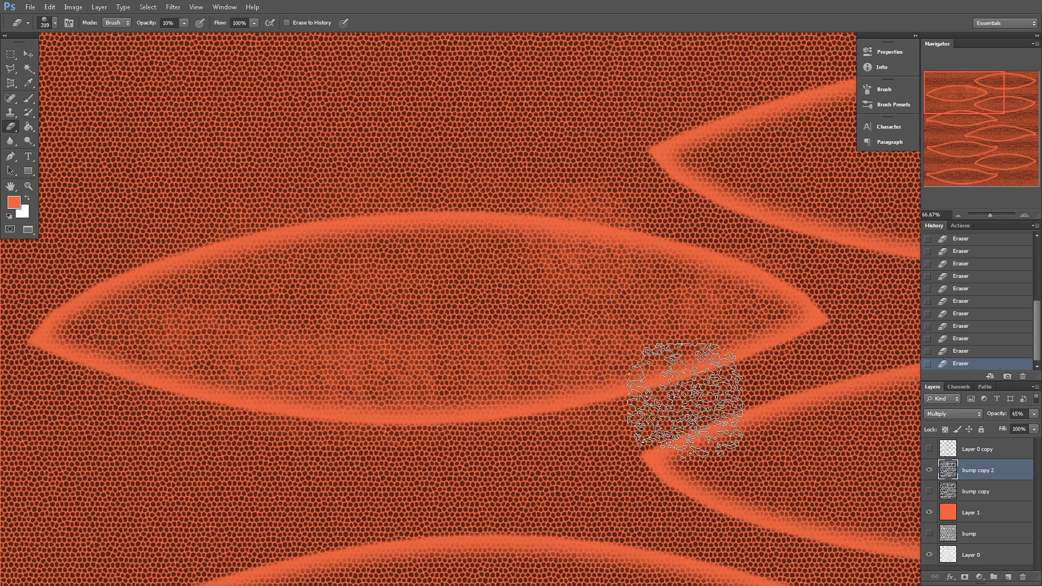
# Choose the 59 px spatter brush tip for the Eraser
pyautogui.moveTo(986, 93); pyautogui.dragTo(986, 100)
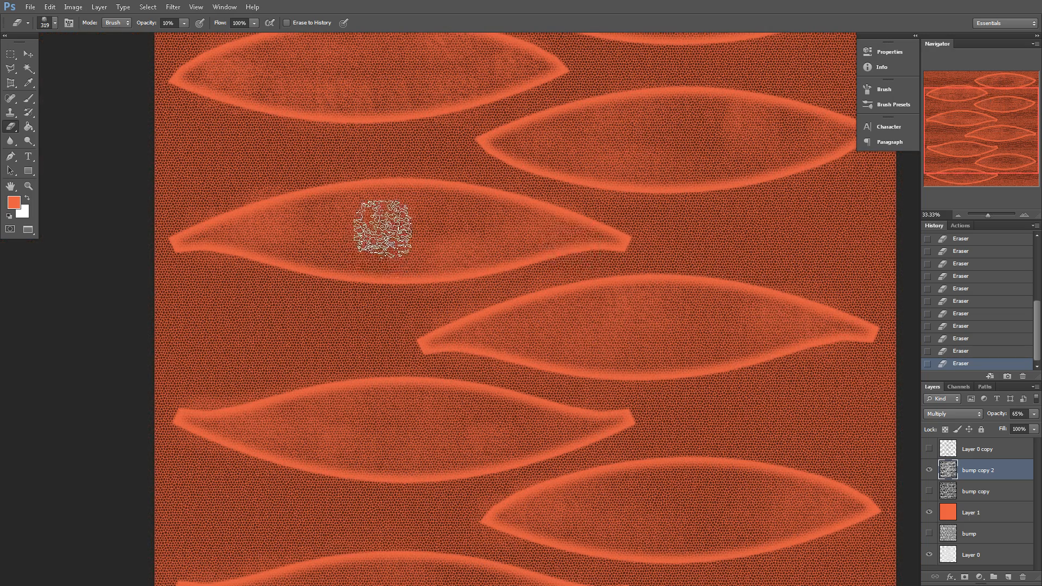
pyautogui.rightClick(383, 229)
pyautogui.moveTo(502, 346)
pyautogui.mouseDown()
pyautogui.moveTo(512, 314)
pyautogui.moveTo(504, 309)
pyautogui.moveTo(499, 330)
pyautogui.mouseUp()
pyautogui.click(498, 332)
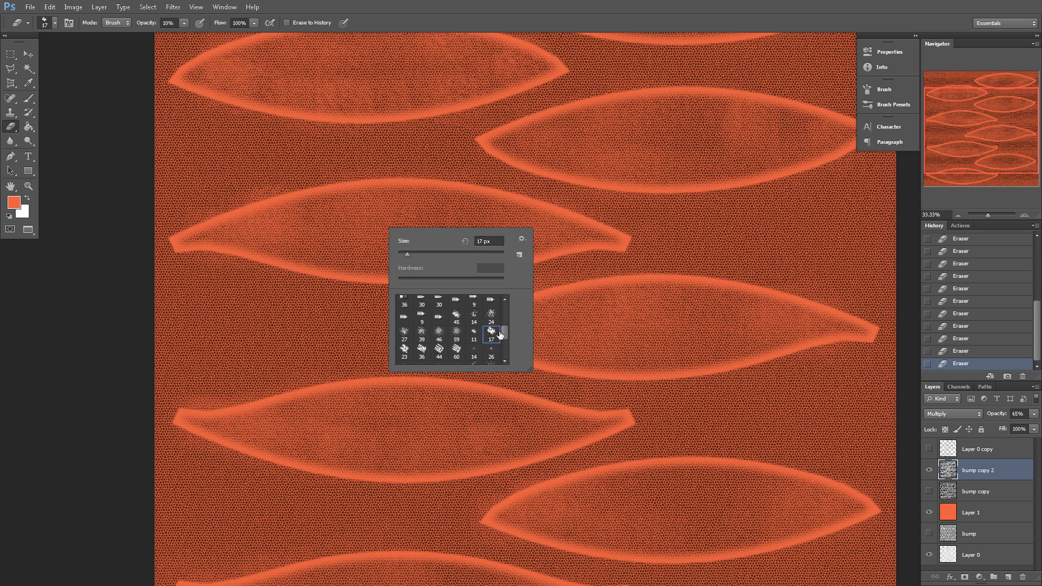
pyautogui.click(456, 334)
pyautogui.click(1023, 215)
pyautogui.click(1024, 215)
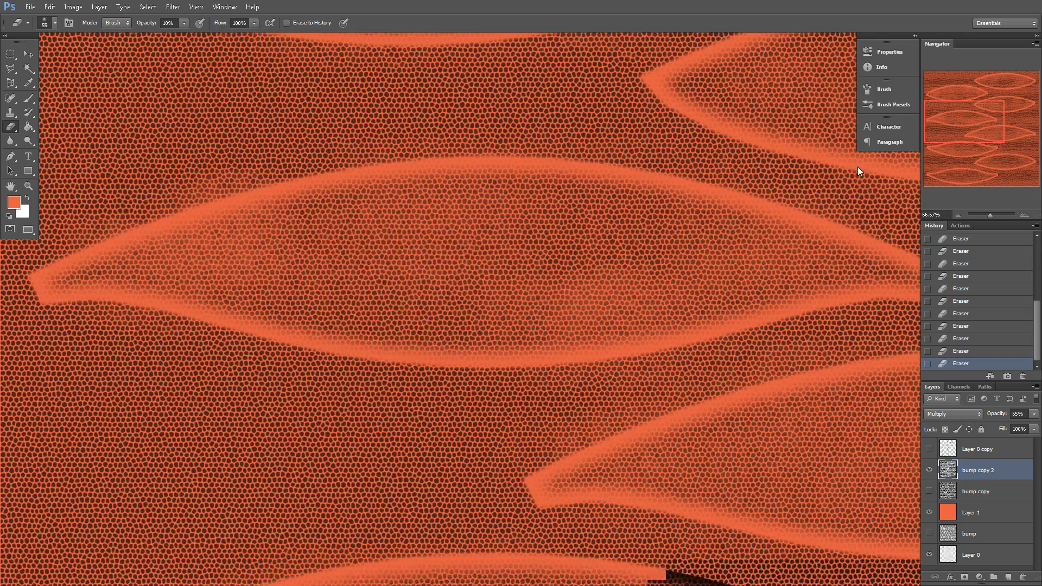
# Enlarge the Eraser brush to 95 px and erase small worn spots from the pebble pattern across the panels on bump copy 2
pyautogui.click(384, 253)
pyautogui.press('Return')
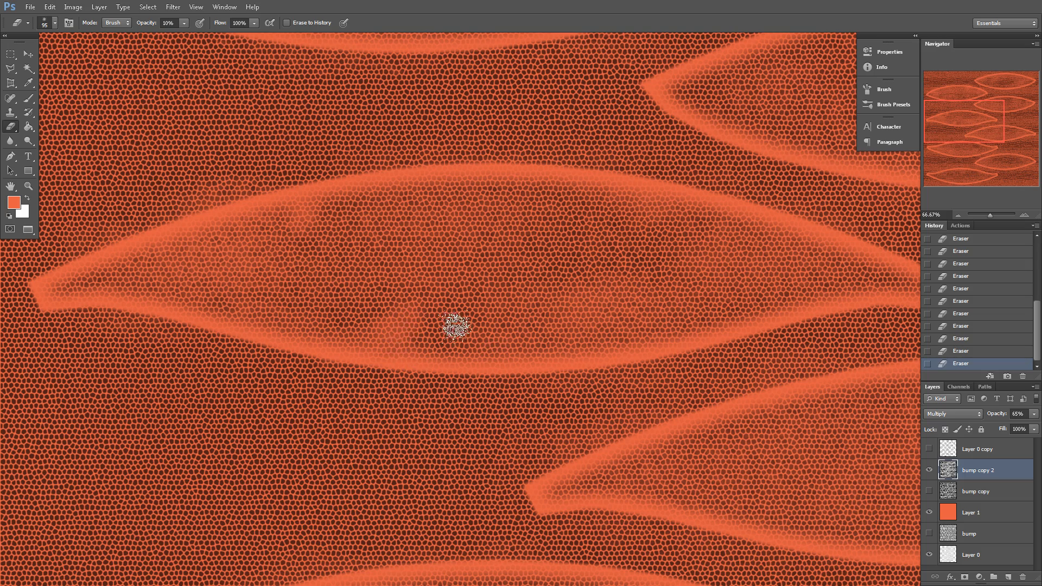
pyautogui.moveTo(970, 117); pyautogui.dragTo(972, 109)
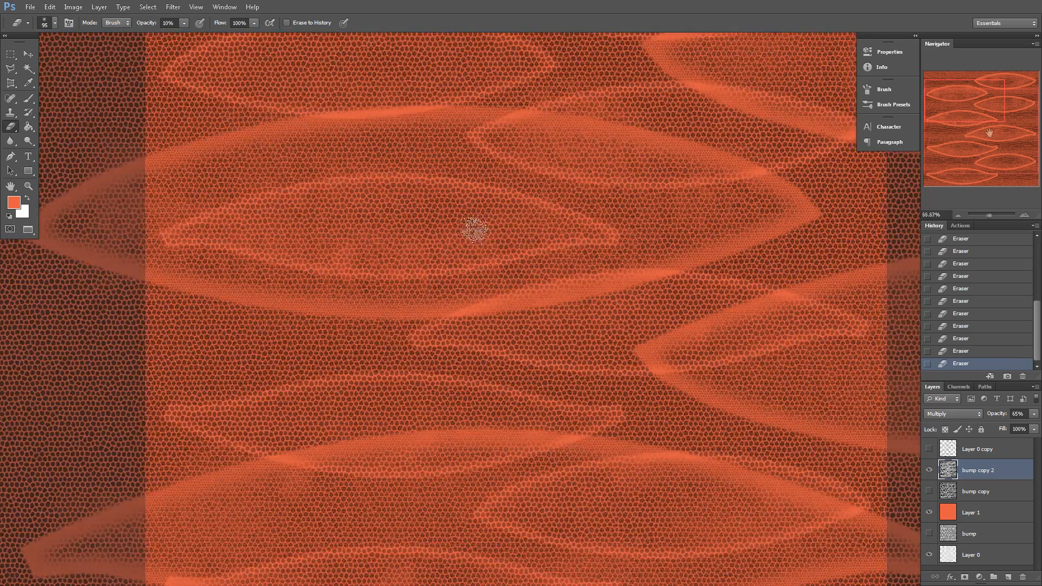
pyautogui.moveTo(988, 132); pyautogui.dragTo(991, 105)
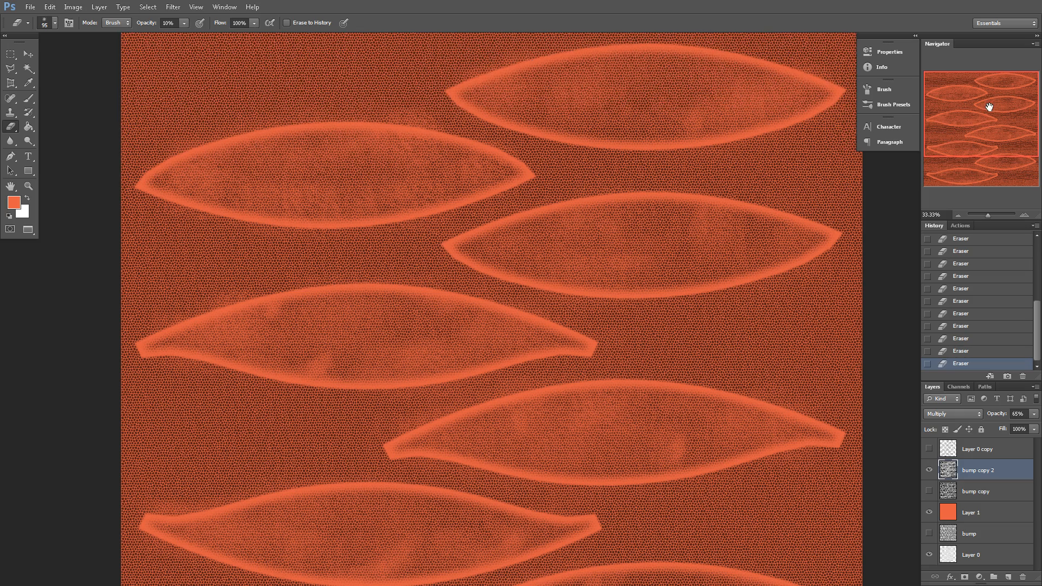
pyautogui.moveTo(971, 124)
pyautogui.mouseDown()
pyautogui.moveTo(962, 147)
pyautogui.moveTo(976, 122)
pyautogui.mouseUp()
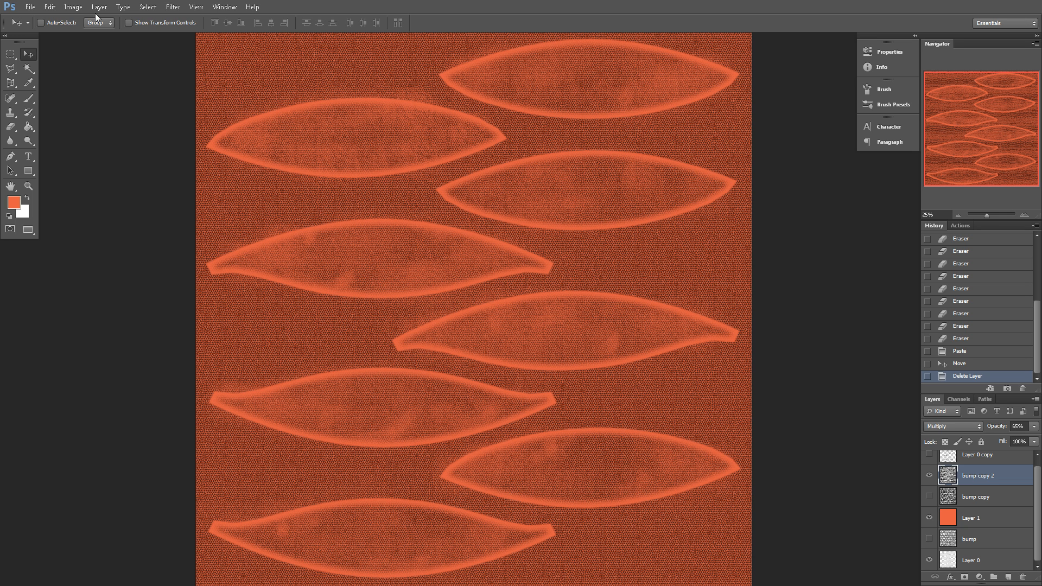
# Open wilson_logo.png from the reference folder, copy the whole image and close the file
pyautogui.click(24, 5)
pyautogui.click(44, 31)
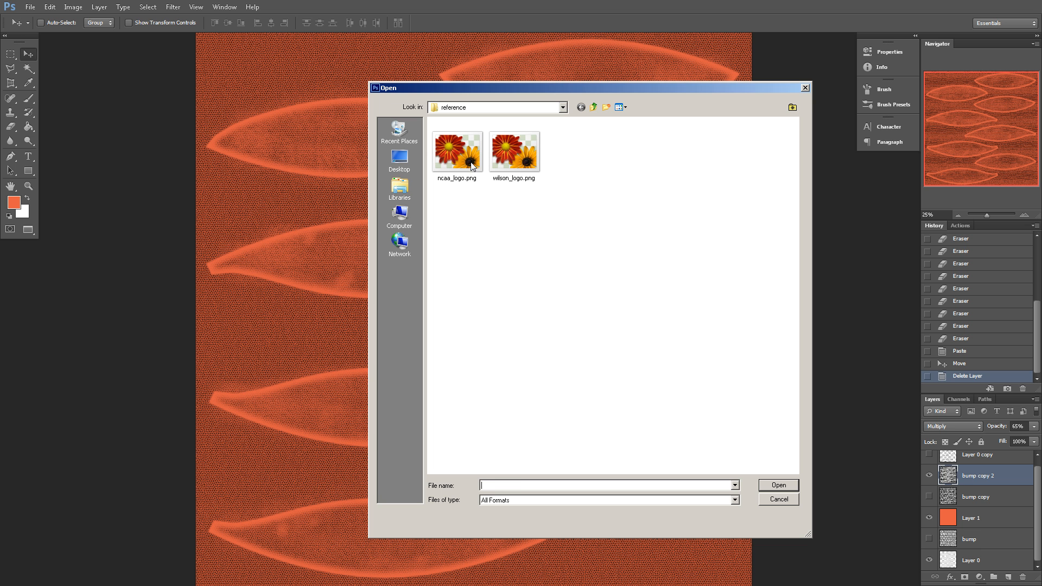
pyautogui.click(498, 162)
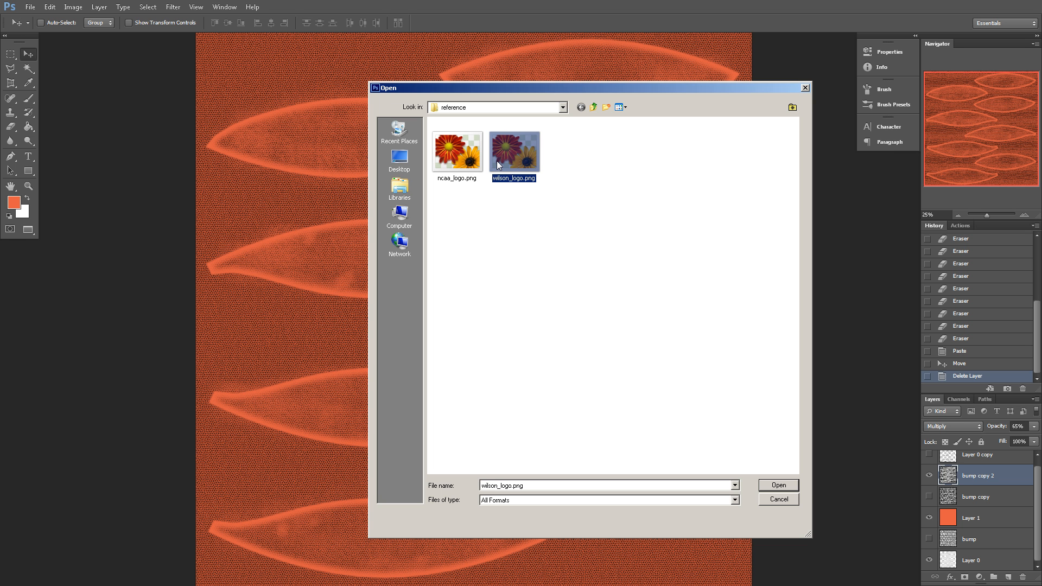
pyautogui.doubleClick(496, 160)
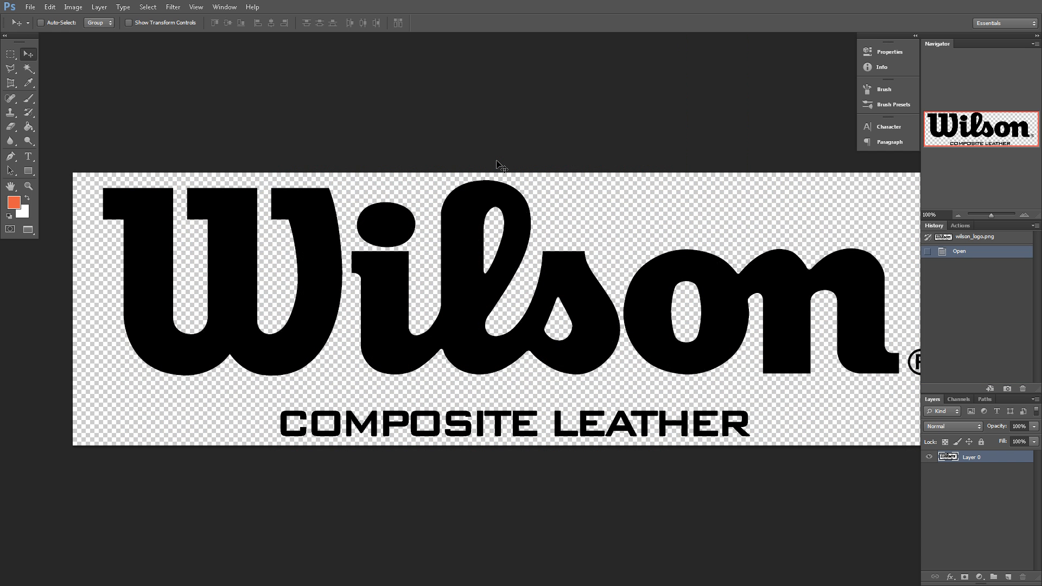
pyautogui.hotkey('ctrl', 'a')
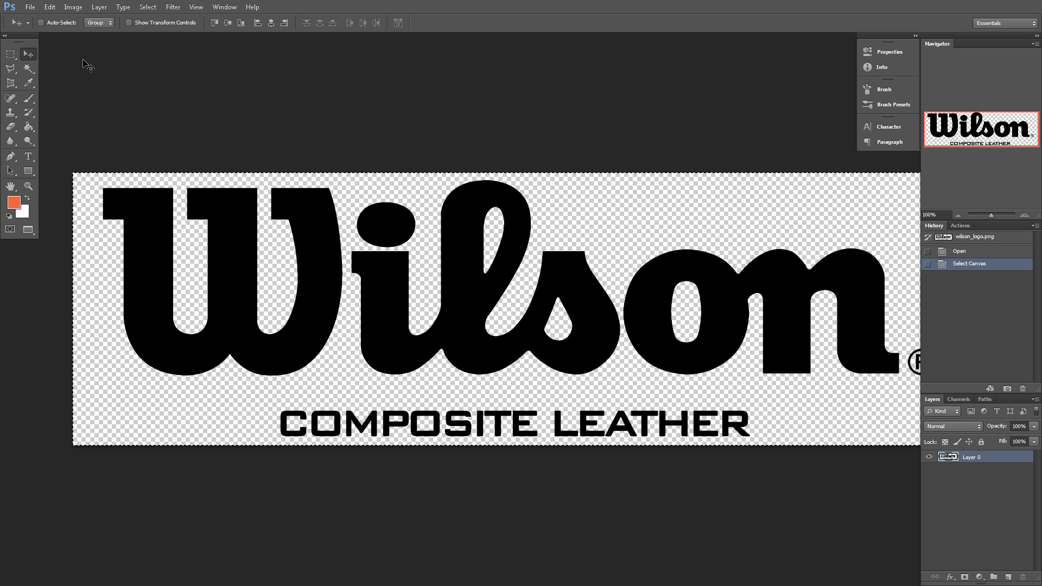
pyautogui.click(31, 7)
pyautogui.click(57, 88)
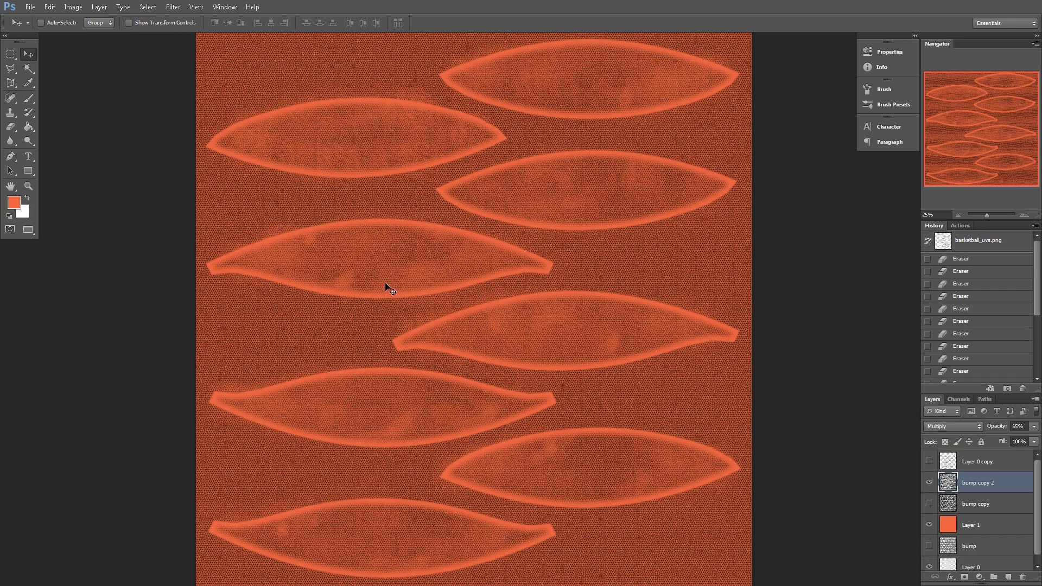
# Paste the Wilson logo into the basketball texture and move it onto the third panel of the left column
pyautogui.hotkey('ctrl', 'v')
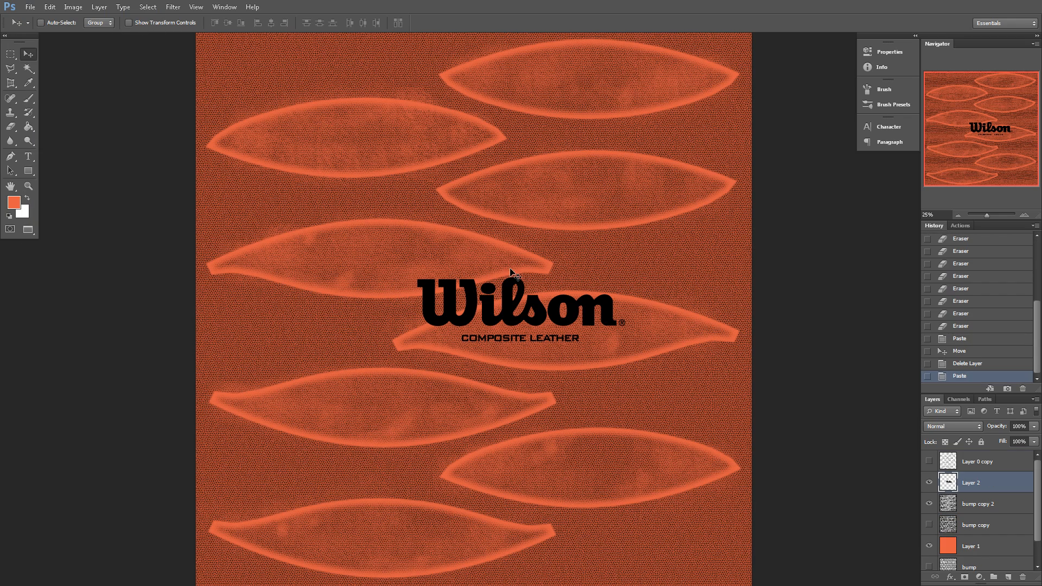
pyautogui.moveTo(957, 142)
pyautogui.mouseDown()
pyautogui.moveTo(949, 149)
pyautogui.moveTo(964, 148)
pyautogui.mouseUp()
pyautogui.click(1023, 214)
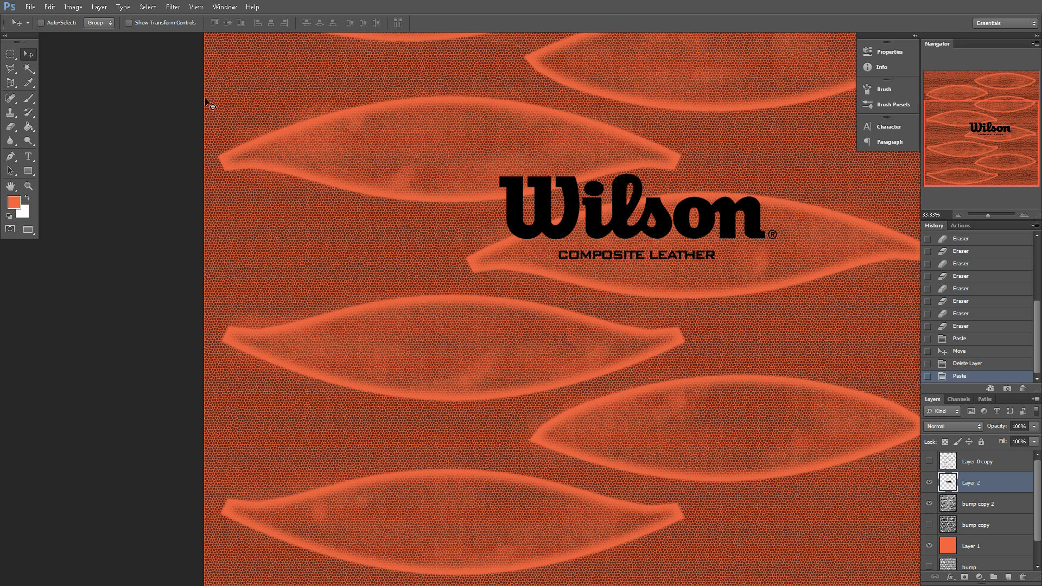
pyautogui.moveTo(622, 207); pyautogui.dragTo(442, 337)
pyautogui.scroll(-2, 461, 344)
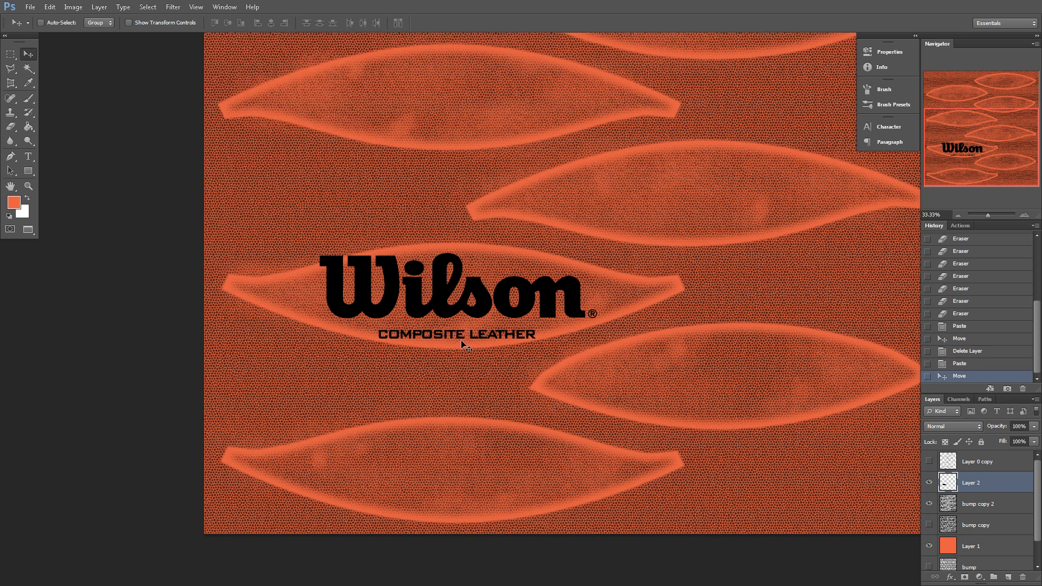
# Scale the Wilson logo proportionally to about 81% and centre it within its panel
pyautogui.click(1024, 215)
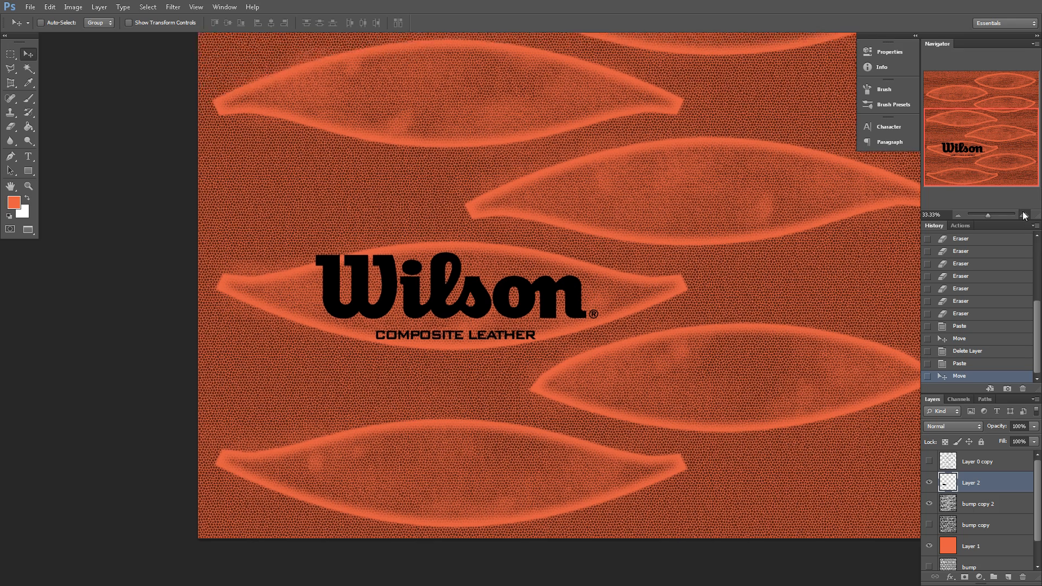
pyautogui.moveTo(997, 161); pyautogui.dragTo(979, 153)
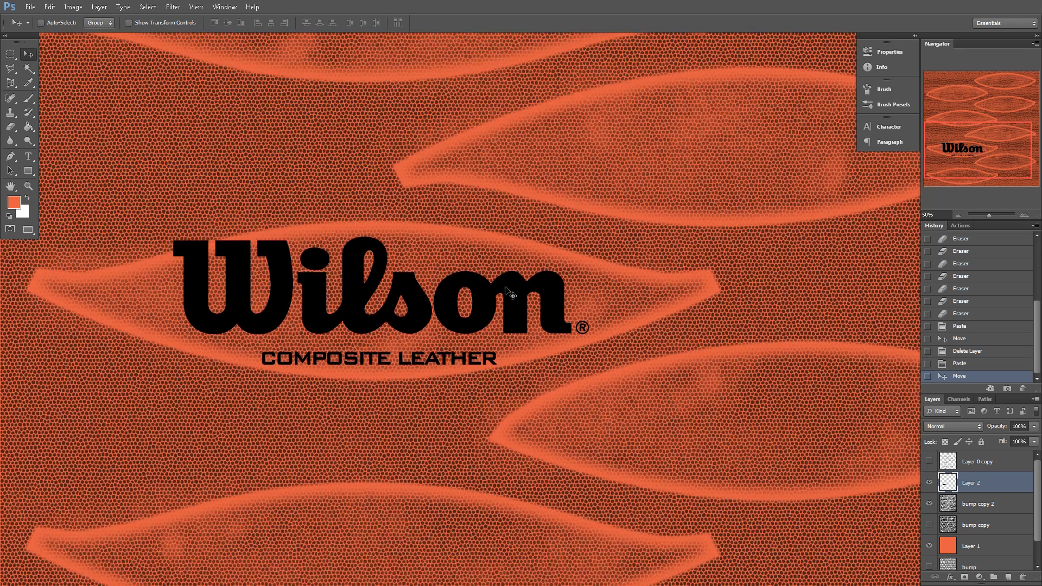
pyautogui.hotkey('ctrl', 't')
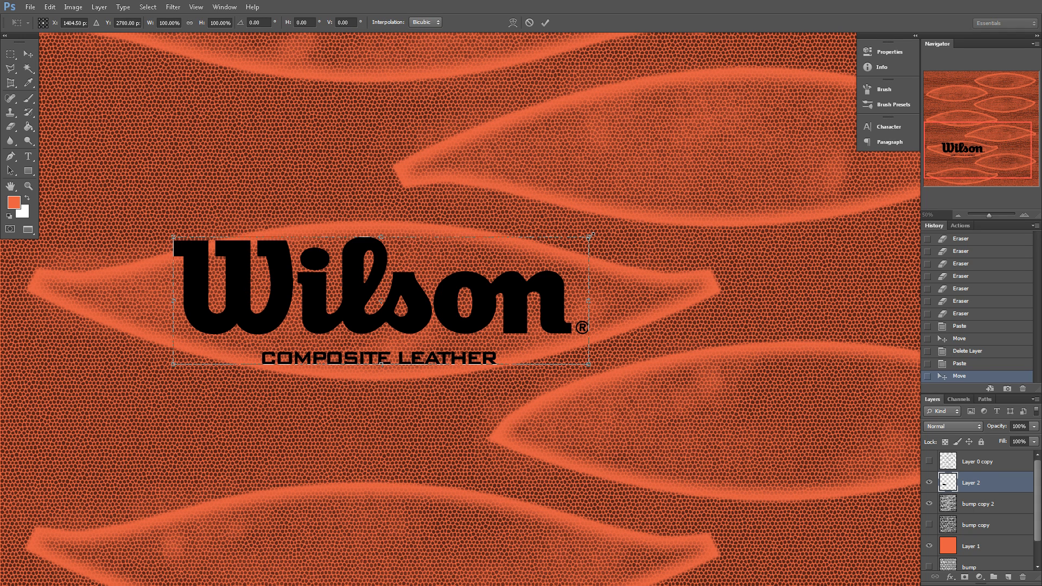
pyautogui.keyDown('alt'); pyautogui.keyDown('shift'); pyautogui.moveTo(589, 237); pyautogui.dragTo(564, 258); pyautogui.keyUp('shift'); pyautogui.keyUp('alt')
pyautogui.keyDown('alt'); pyautogui.moveTo(564, 258); pyautogui.dragTo(560, 259); pyautogui.keyUp('alt')
pyautogui.moveTo(490, 288); pyautogui.dragTo(485, 292)
pyautogui.keyDown('alt'); pyautogui.moveTo(555, 251); pyautogui.dragTo(550, 259); pyautogui.keyUp('alt')
pyautogui.moveTo(496, 291); pyautogui.dragTo(496, 289)
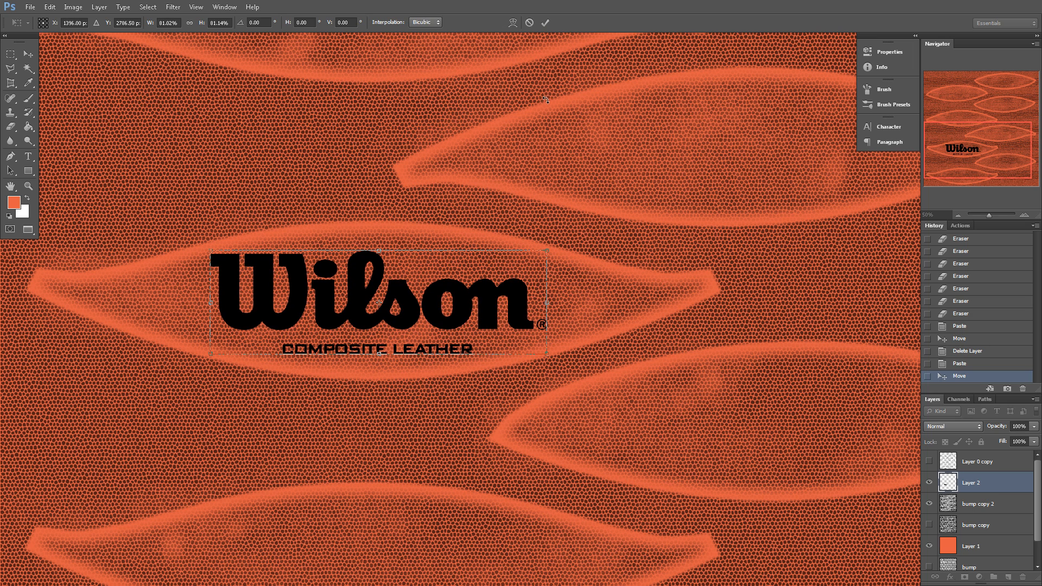
pyautogui.click(545, 22)
# Check the Wilson logo's centring with a rectangular marquee spanning the panel's width, and clear the selection
pyautogui.click(15, 56)
pyautogui.moveTo(30, 259); pyautogui.dragTo(683, 327)
pyautogui.hotkey('ctrl', 'd')
pyautogui.moveTo(958, 144); pyautogui.dragTo(959, 142)
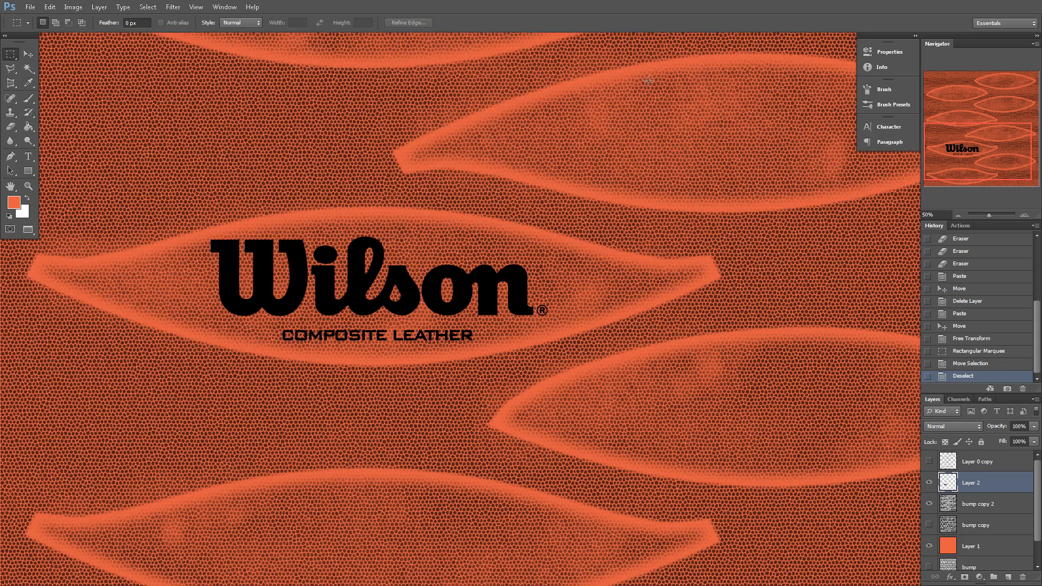
# Open ncaa_logo.png from the reference folder, copy the whole image and close the file
pyautogui.click(31, 8)
pyautogui.click(44, 28)
pyautogui.click(458, 157)
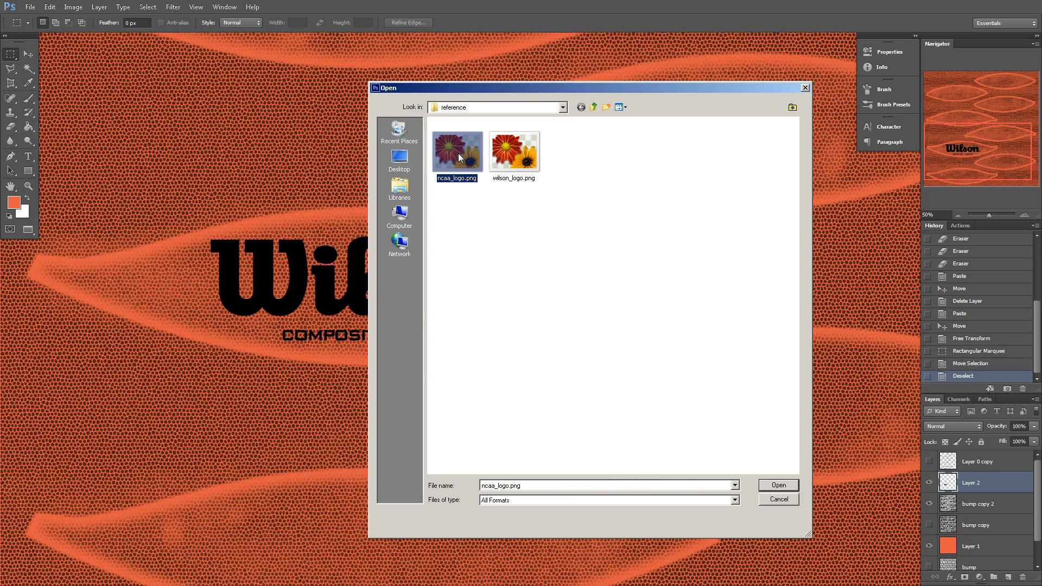
pyautogui.doubleClick(458, 158)
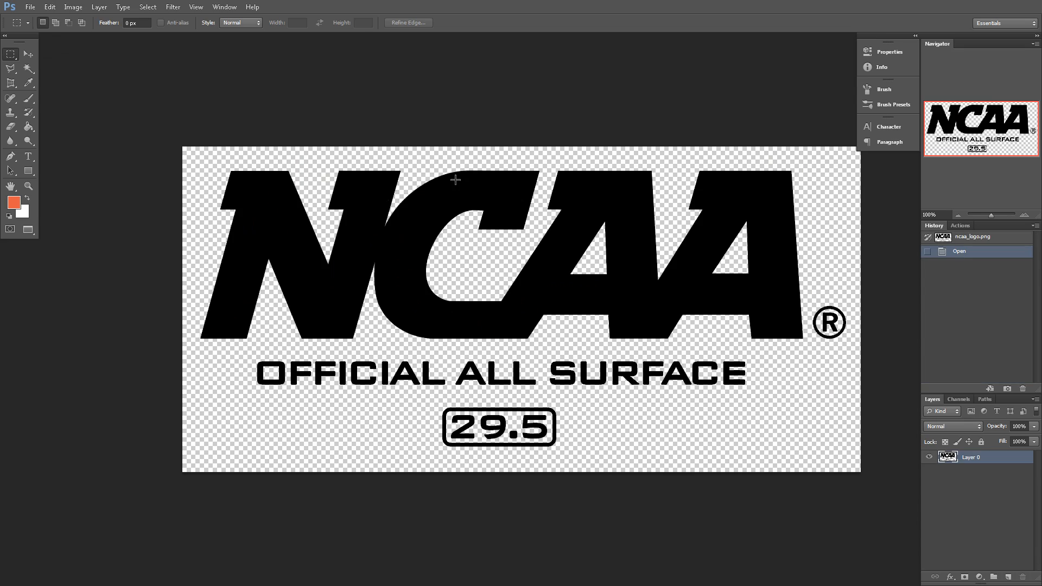
pyautogui.hotkey('ctrl', 'a')
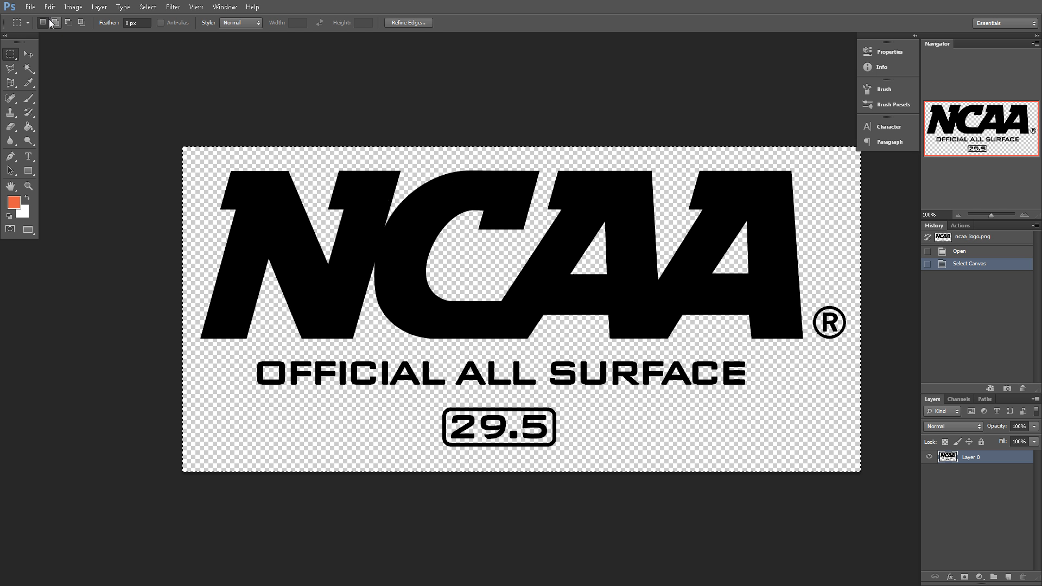
pyautogui.click(31, 7)
pyautogui.click(51, 88)
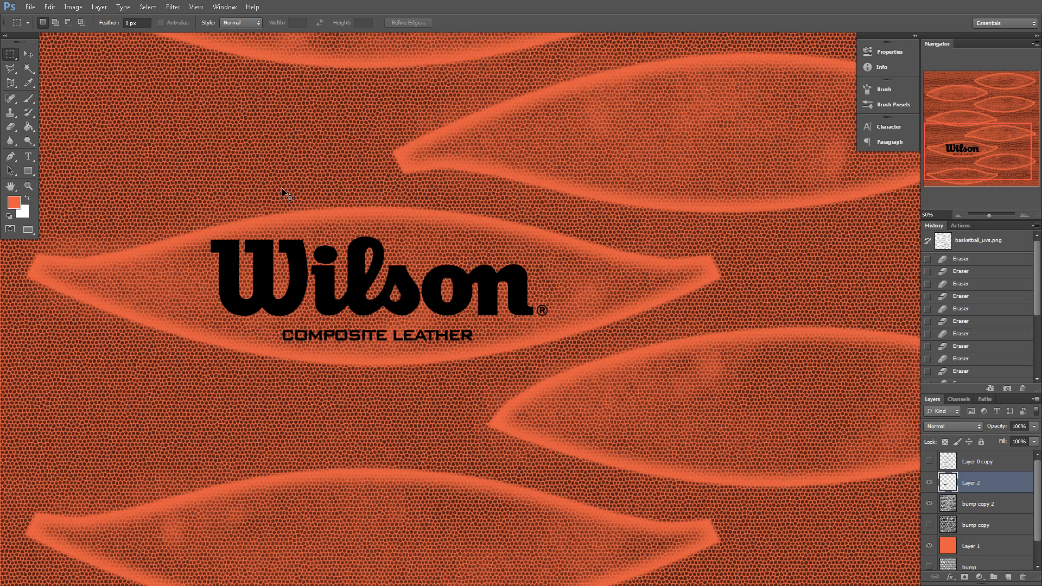
# Paste the NCAA logo into the texture and align it above the Wilson logo, on the second panel of the left column
pyautogui.hotkey('ctrl', 'v')
pyautogui.press('v')
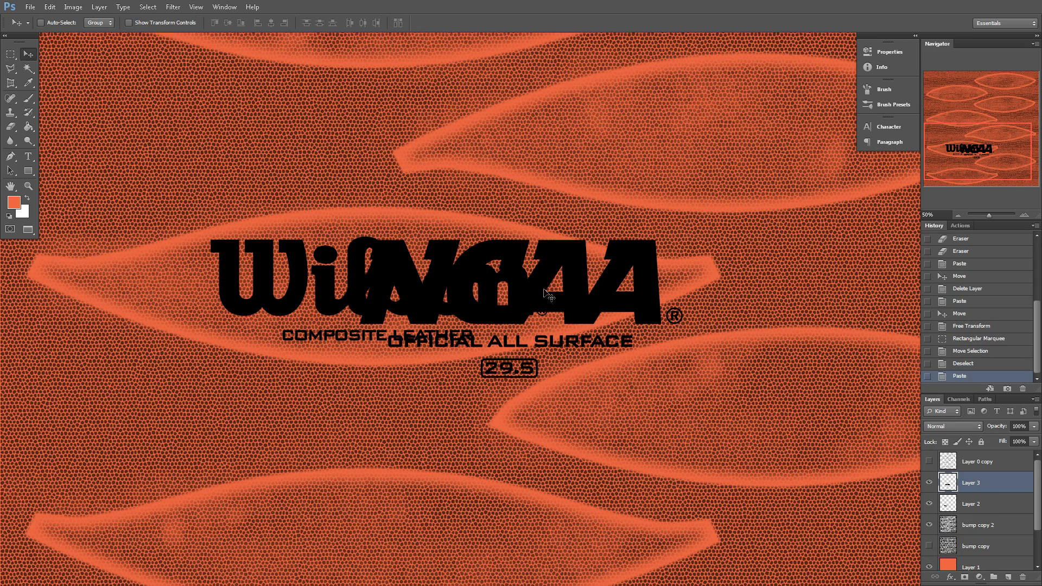
pyautogui.moveTo(542, 304); pyautogui.dragTo(462, 151)
pyautogui.scroll(10, 455, 162)
pyautogui.moveTo(461, 231); pyautogui.dragTo(433, 375)
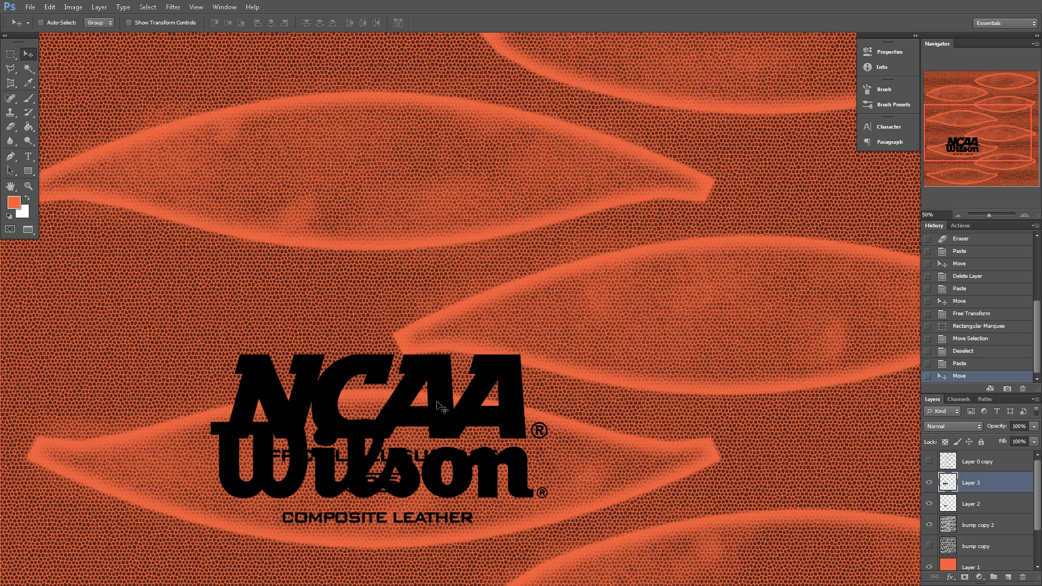
pyautogui.keyDown('shift'); pyautogui.moveTo(428, 408); pyautogui.dragTo(416, 164); pyautogui.keyUp('shift')
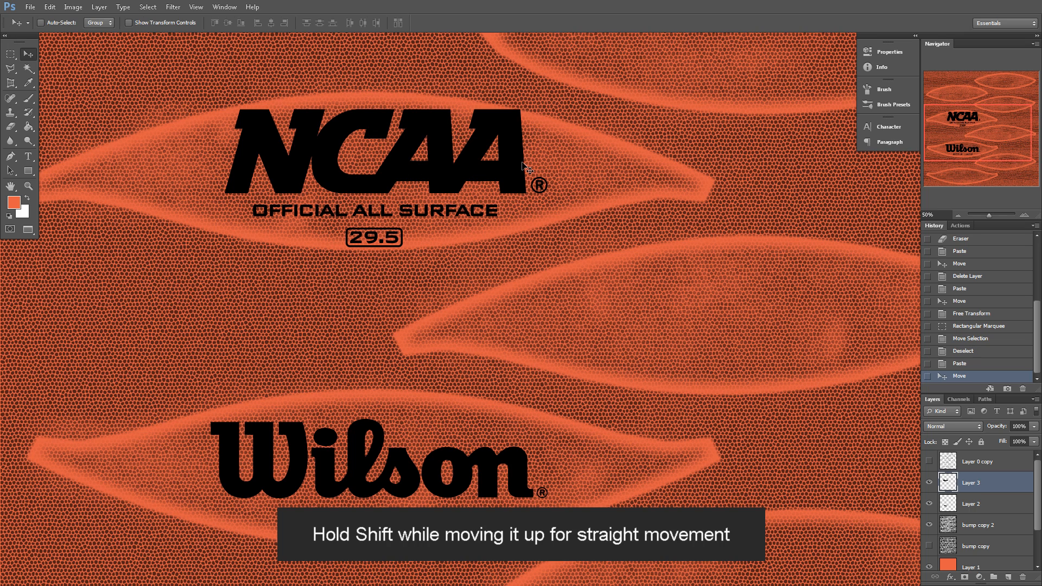
# Scale the NCAA logo proportionally to about 81%, followed by a second slight reduction to about 98.5%, to fit its panel
pyautogui.hotkey('ctrl', 't')
pyautogui.keyDown('alt'); pyautogui.keyDown('shift'); pyautogui.moveTo(548, 109); pyautogui.dragTo(518, 123); pyautogui.keyUp('shift'); pyautogui.keyUp('alt')
pyautogui.hotkey('shift', 'Up')
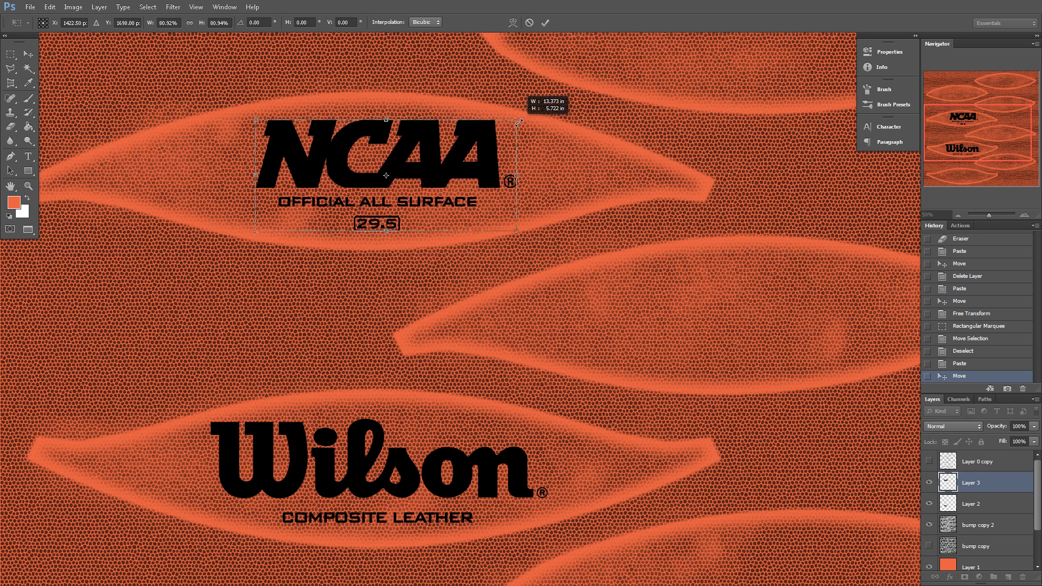
pyautogui.click(545, 23)
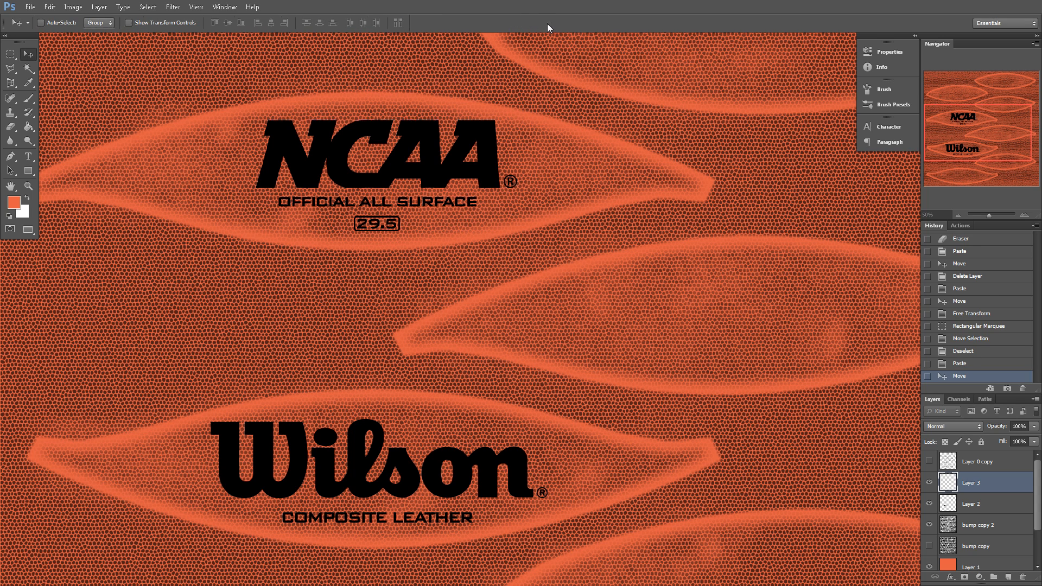
pyautogui.hotkey('ctrl', 't')
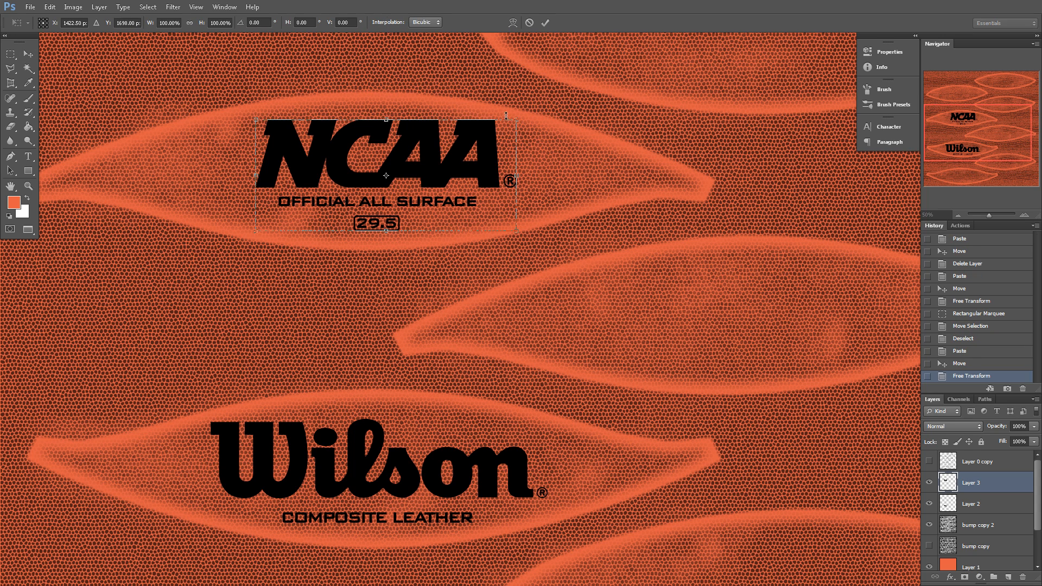
pyautogui.moveTo(516, 119); pyautogui.dragTo(513, 122)
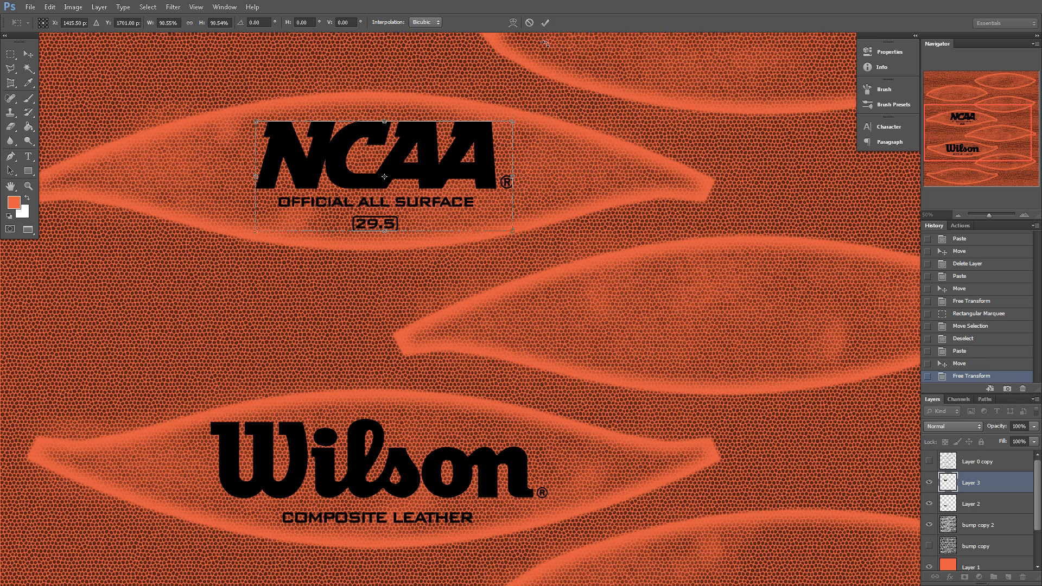
pyautogui.click(545, 23)
# Merge the NCAA logo layer down into the Wilson logo layer and duplicate the merged layer
pyautogui.scroll(-2, 624, 193)
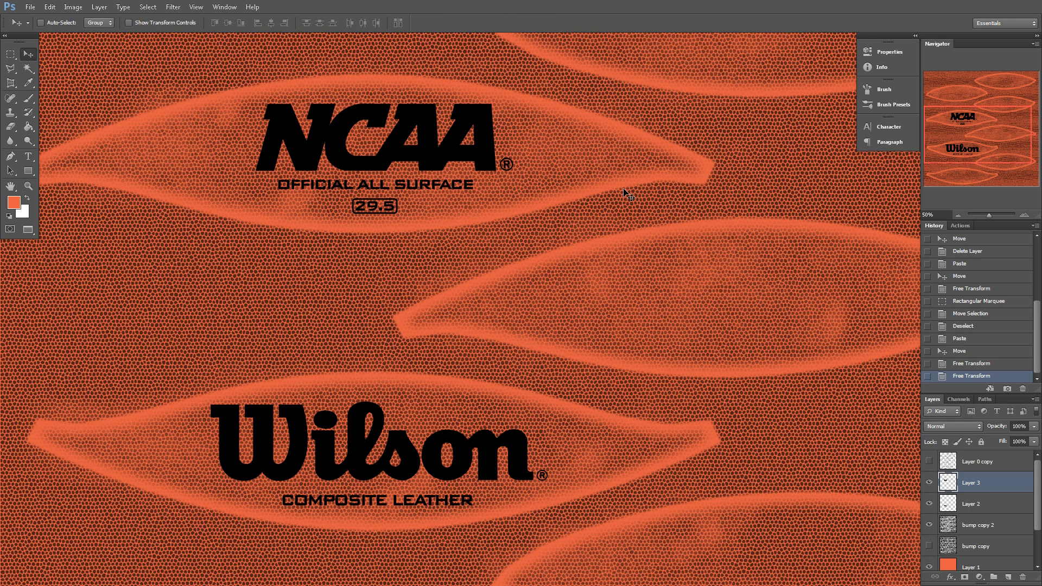
pyautogui.scroll(-1, 629, 196)
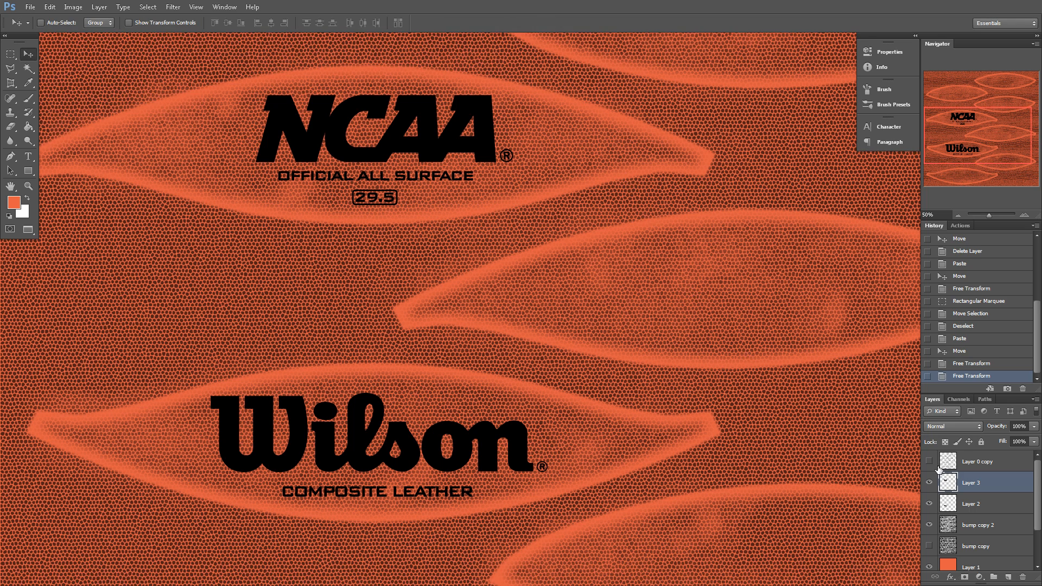
pyautogui.hotkey('ctrl', 'e')
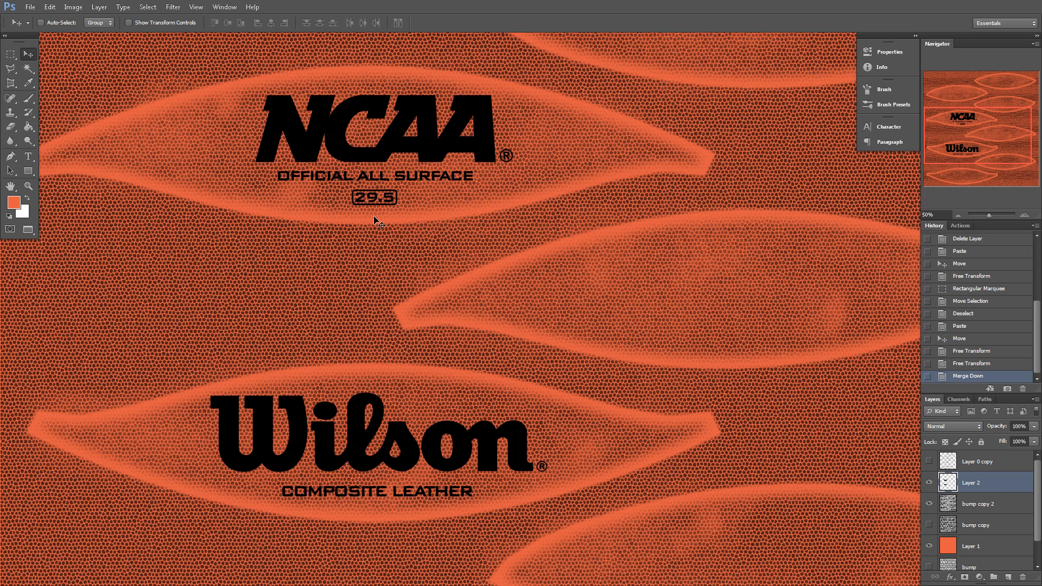
pyautogui.moveTo(954, 486); pyautogui.dragTo(1005, 575)
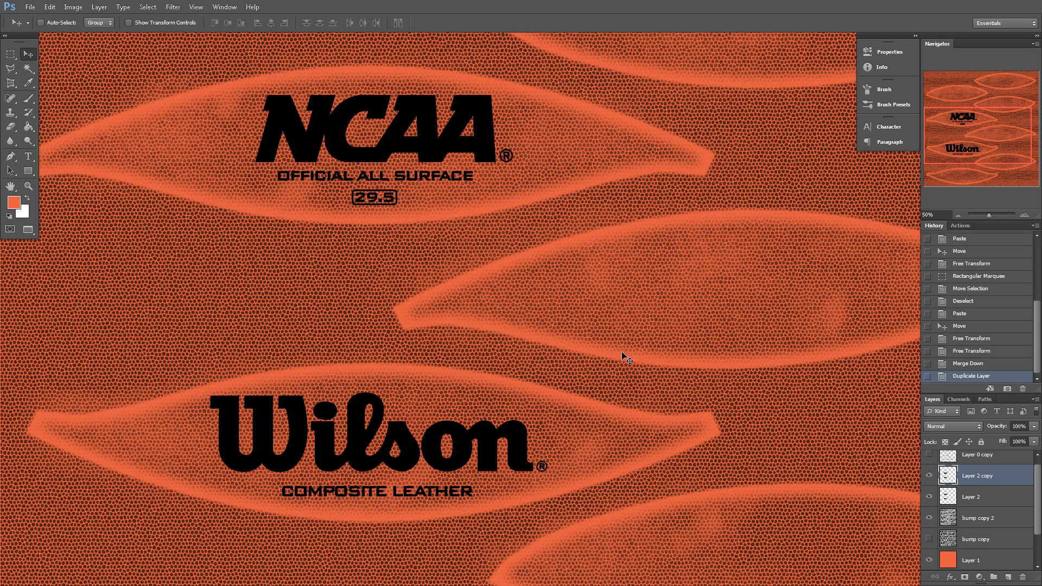
# Delete the large NCAA and Wilson wordmarks from Layer 2 copy, keeping only the small text and ® marks
pyautogui.press('m')
pyautogui.click(153, 89)
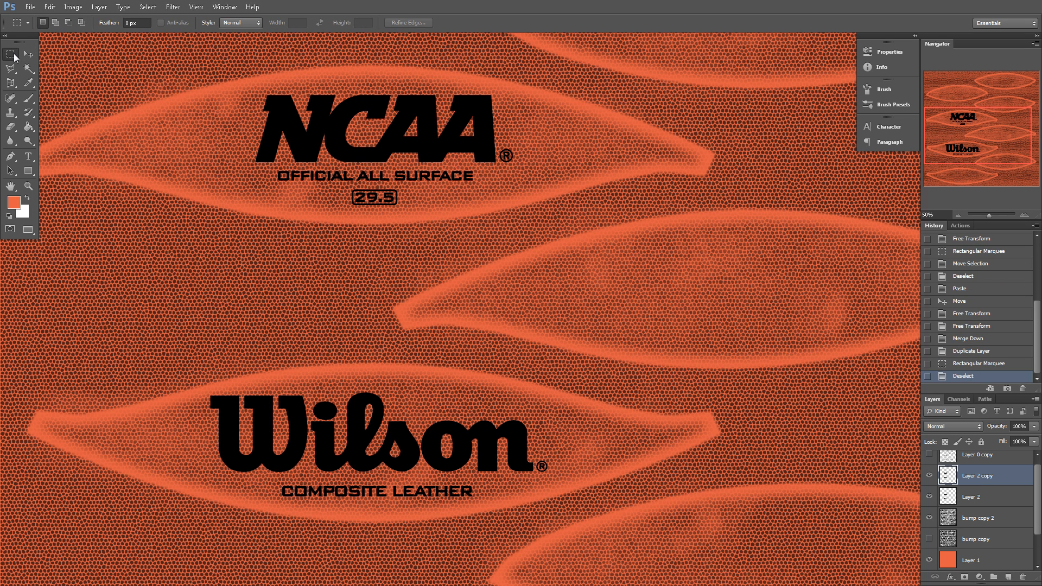
pyautogui.moveTo(237, 79); pyautogui.dragTo(498, 165)
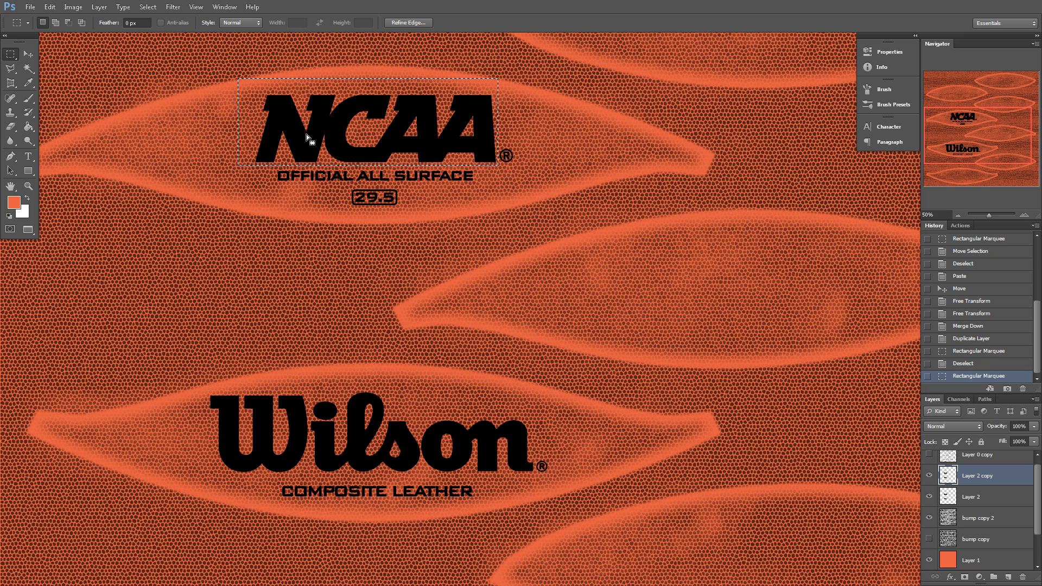
pyautogui.press('Delete')
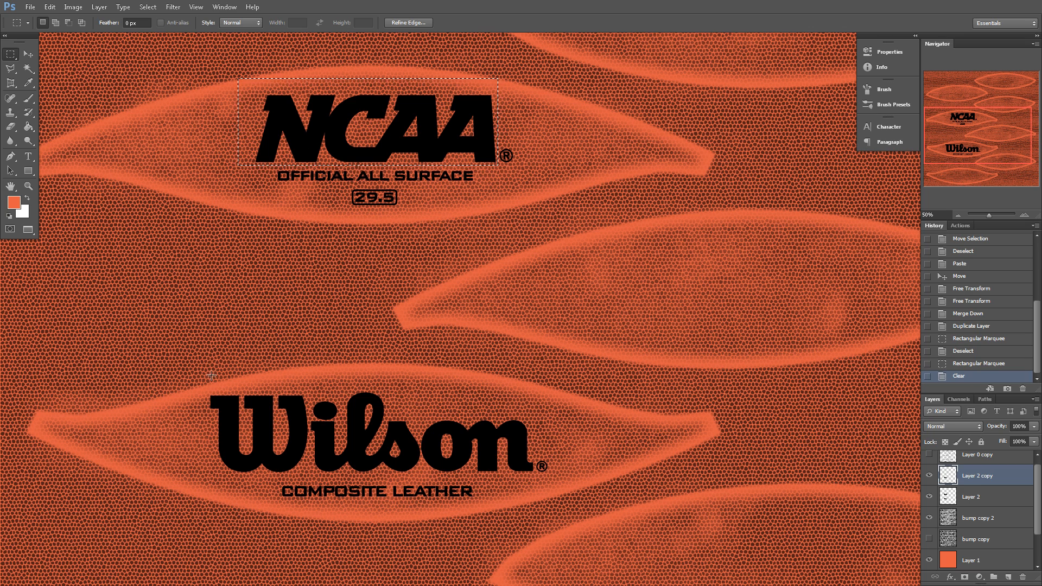
pyautogui.moveTo(200, 382); pyautogui.dragTo(534, 474)
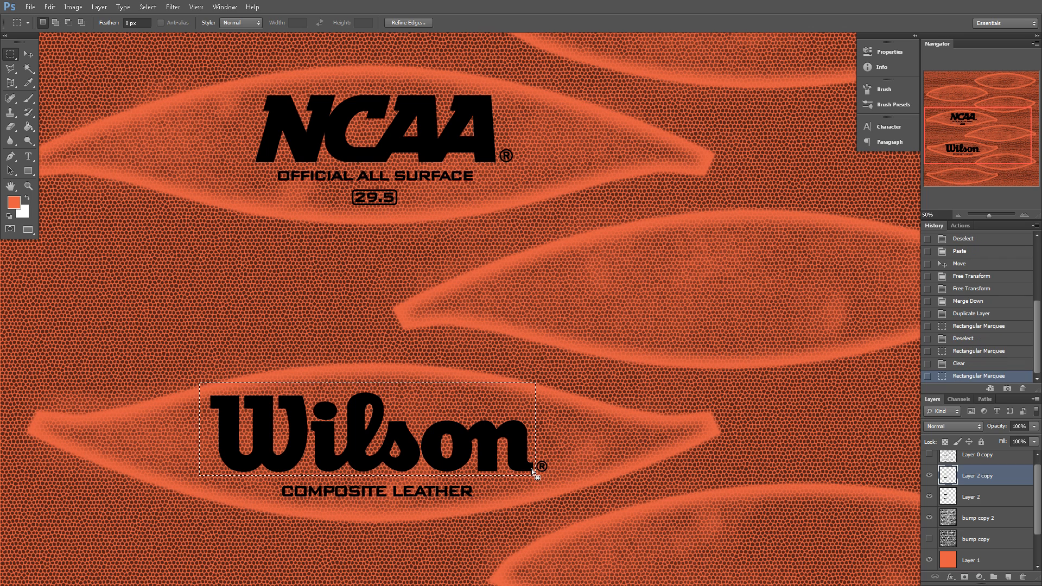
pyautogui.press('Delete')
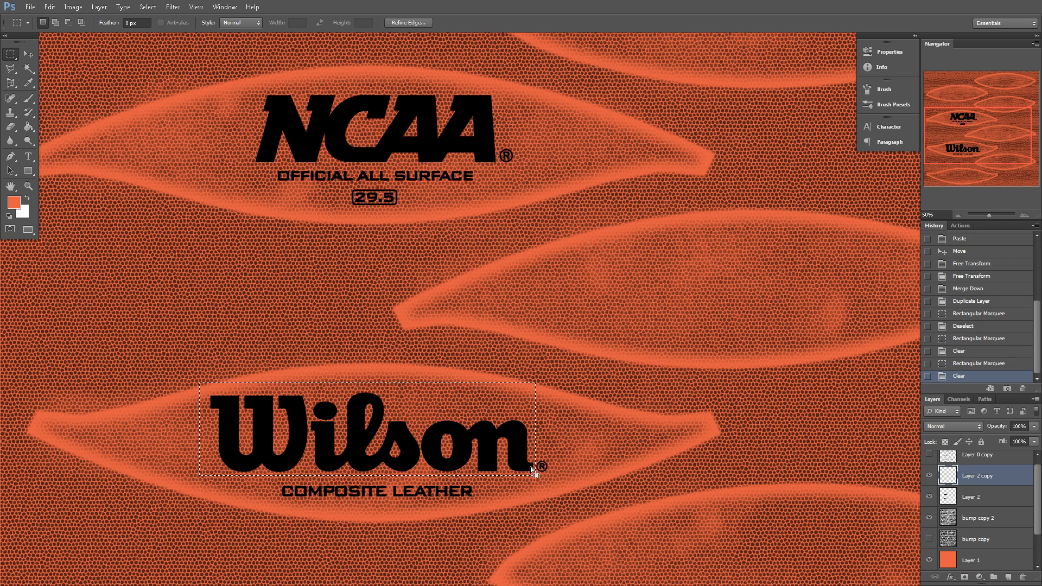
pyautogui.hotkey('ctrl', 'd')
# Hide Layer 2 copy and delete the small text lines, the 29.5 badge and both ® marks from Layer 2
pyautogui.click(928, 475)
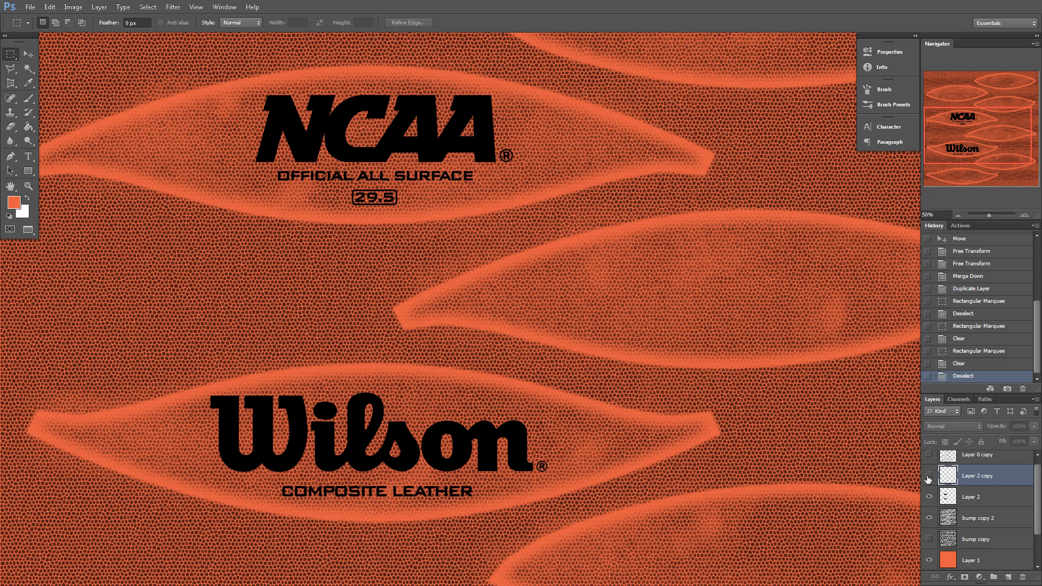
pyautogui.click(975, 498)
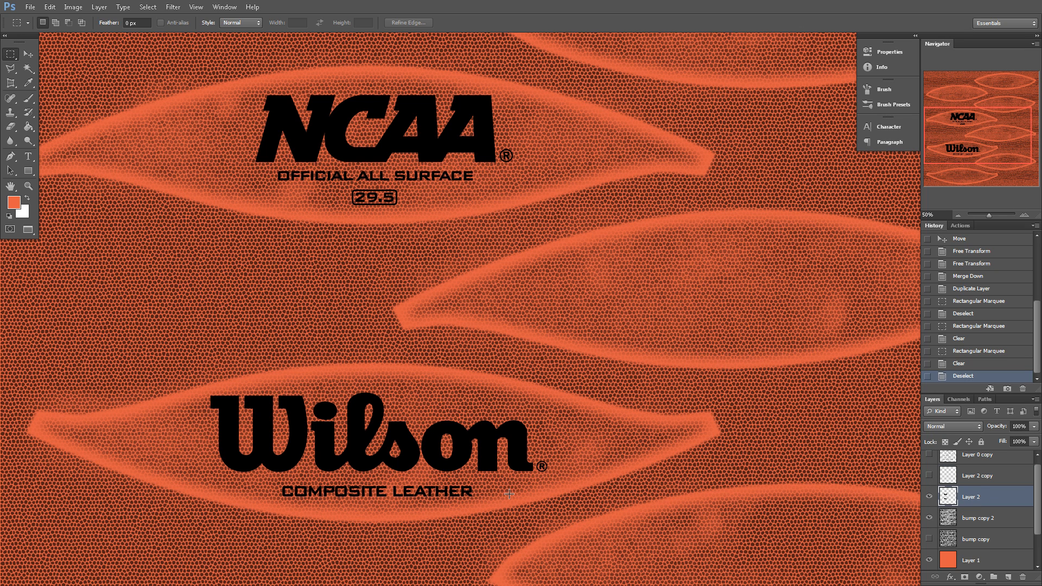
pyautogui.moveTo(270, 480); pyautogui.dragTo(478, 510)
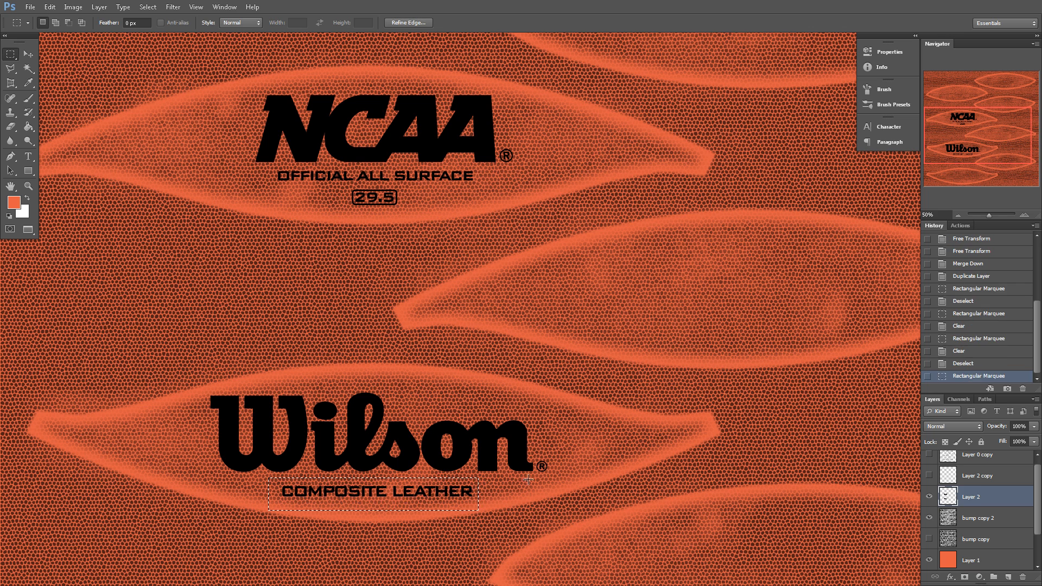
pyautogui.press('Delete')
pyautogui.moveTo(576, 437); pyautogui.dragTo(534, 482)
pyautogui.press('Delete')
pyautogui.hotkey('ctrl', 'd')
pyautogui.moveTo(528, 146); pyautogui.dragTo(512, 172)
pyautogui.press('Delete')
pyautogui.moveTo(262, 167); pyautogui.dragTo(509, 216)
pyautogui.press('Delete')
pyautogui.hotkey('ctrl', 'd')
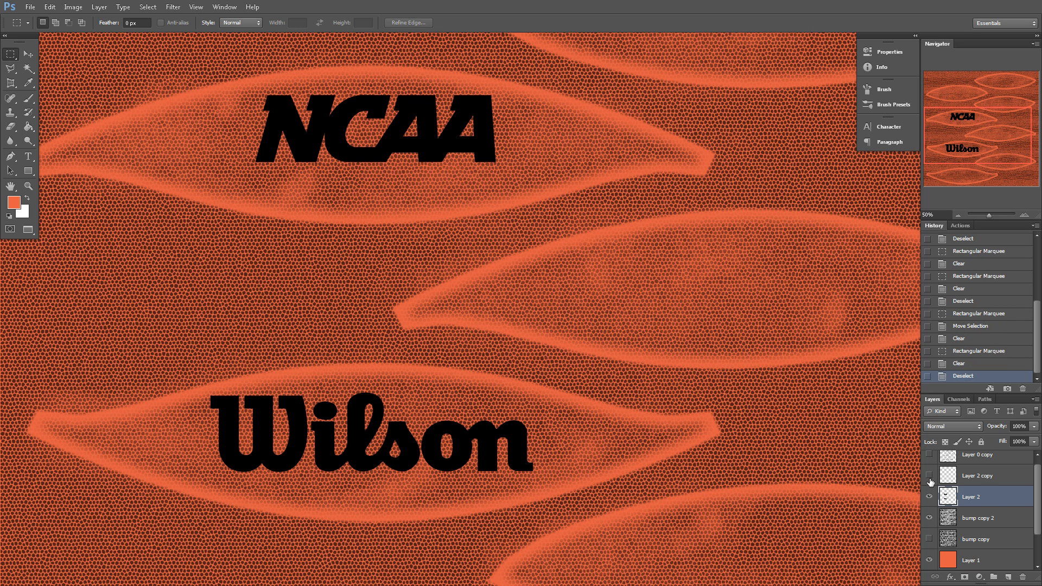
# Show Layer 2 copy again and toggle both logo layers to check their separation, leaving both visible
pyautogui.click(929, 477)
pyautogui.click(929, 497)
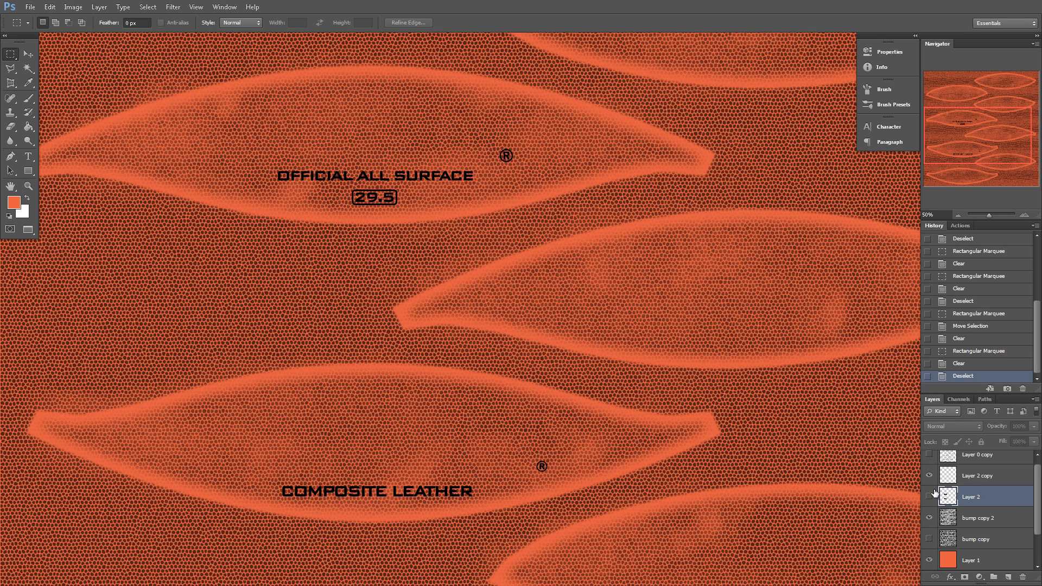
pyautogui.click(928, 475)
pyautogui.click(929, 496)
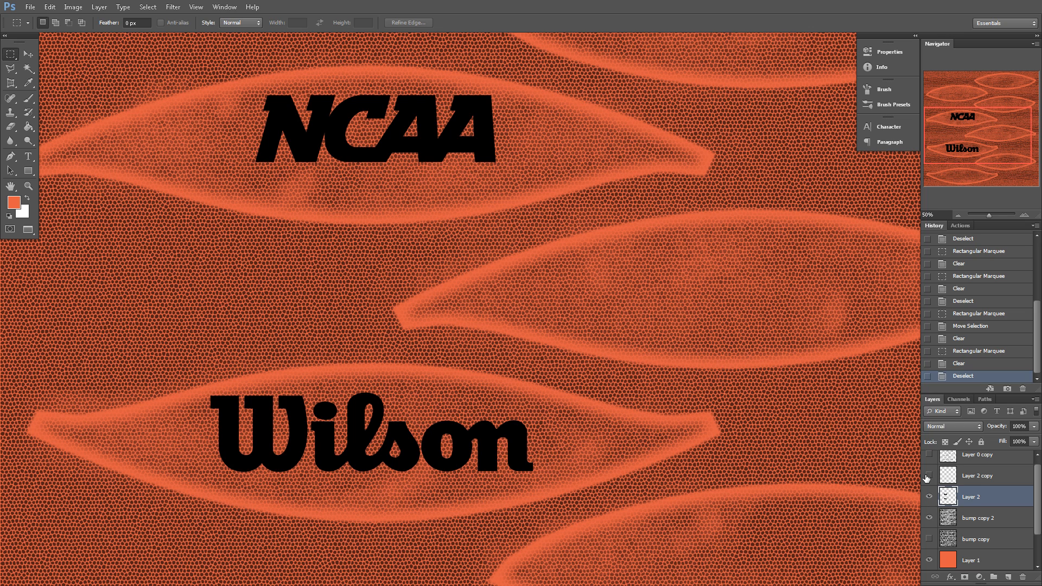
pyautogui.click(928, 476)
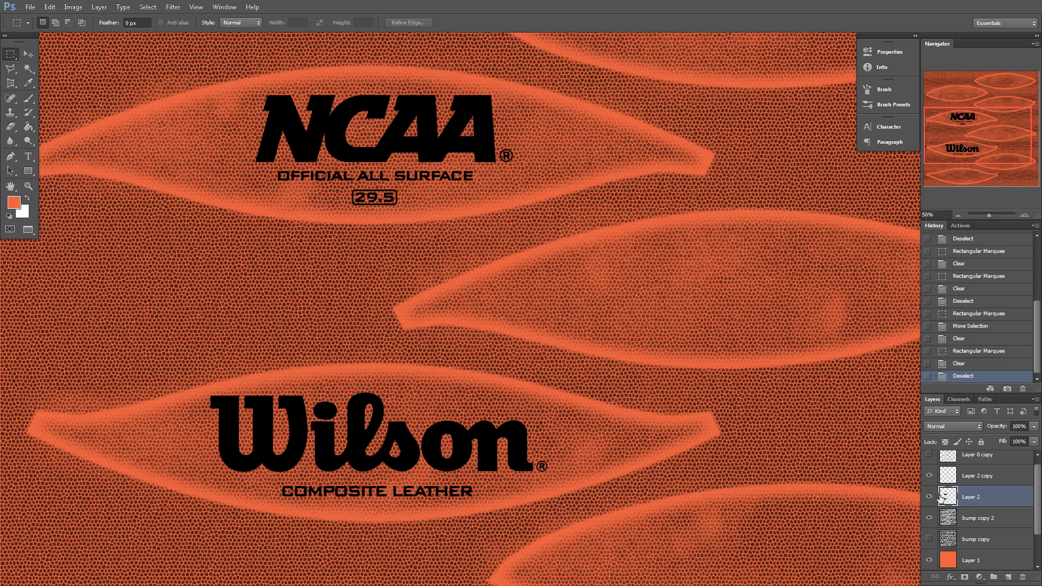
pyautogui.click(929, 497)
pyautogui.click(929, 497)
# Add an outside Stroke effect to Layer 2 in orange-yellow, colour ffa81f
pyautogui.click(949, 576)
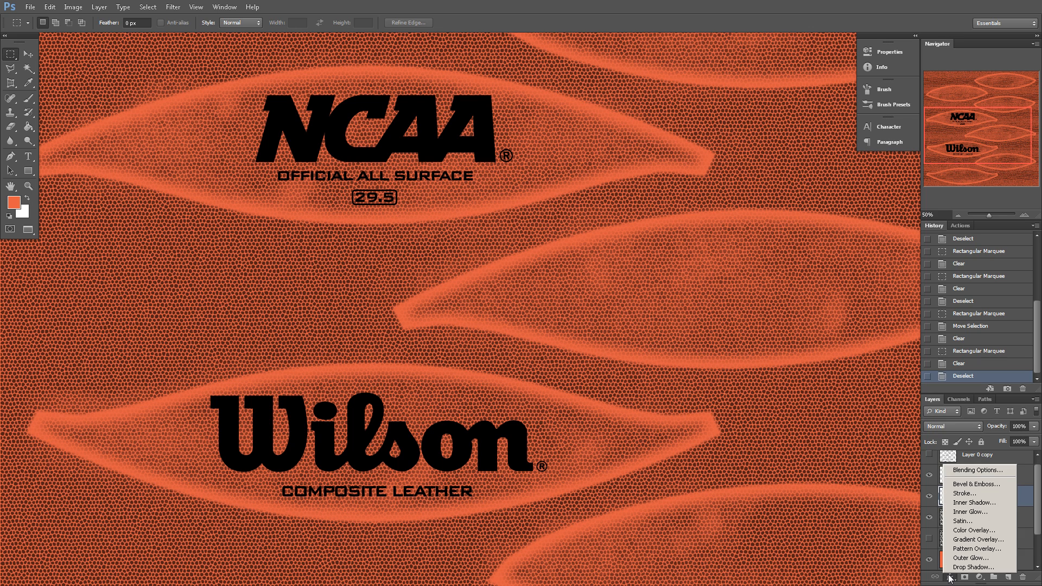
pyautogui.click(981, 494)
pyautogui.moveTo(559, 121); pyautogui.dragTo(705, 128)
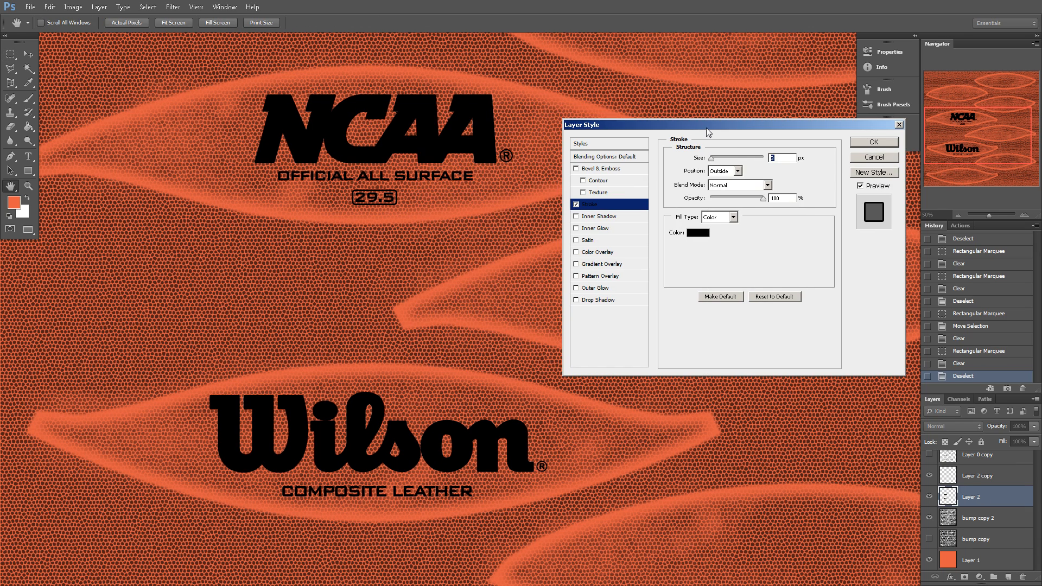
pyautogui.click(699, 234)
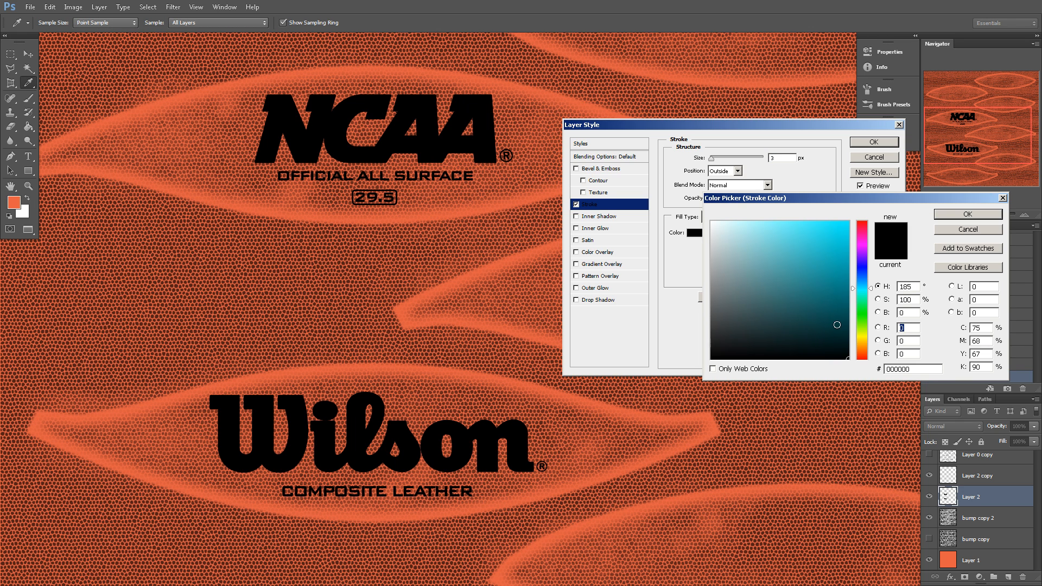
pyautogui.click(861, 340)
pyautogui.click(831, 221)
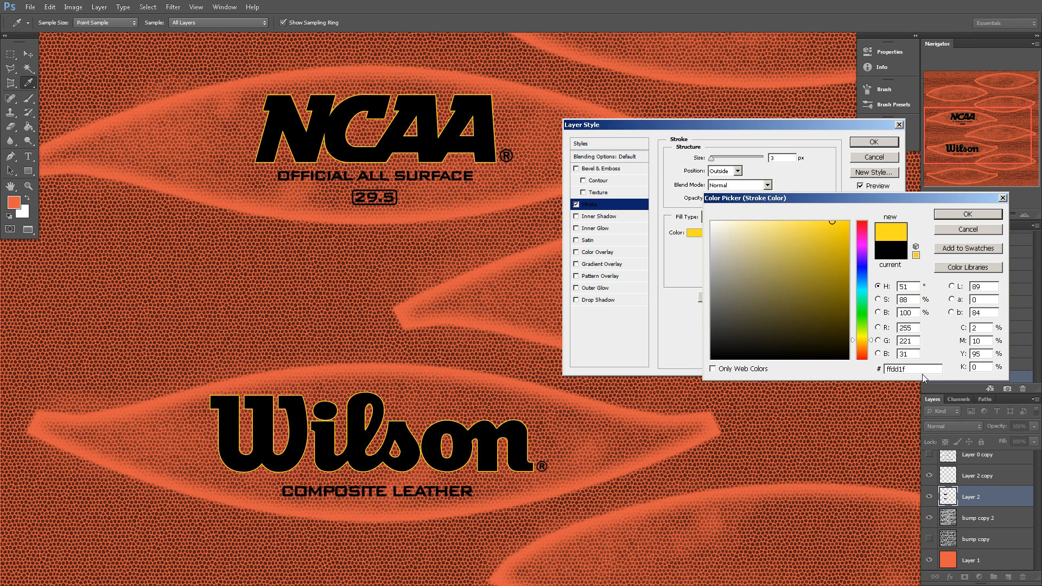
pyautogui.click(852, 342)
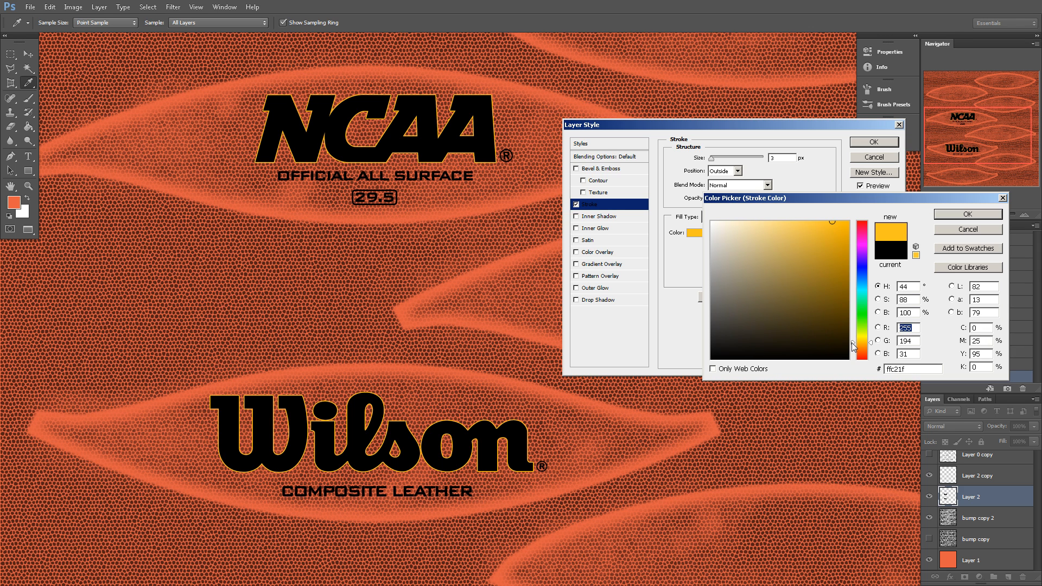
pyautogui.click(853, 345)
pyautogui.click(854, 345)
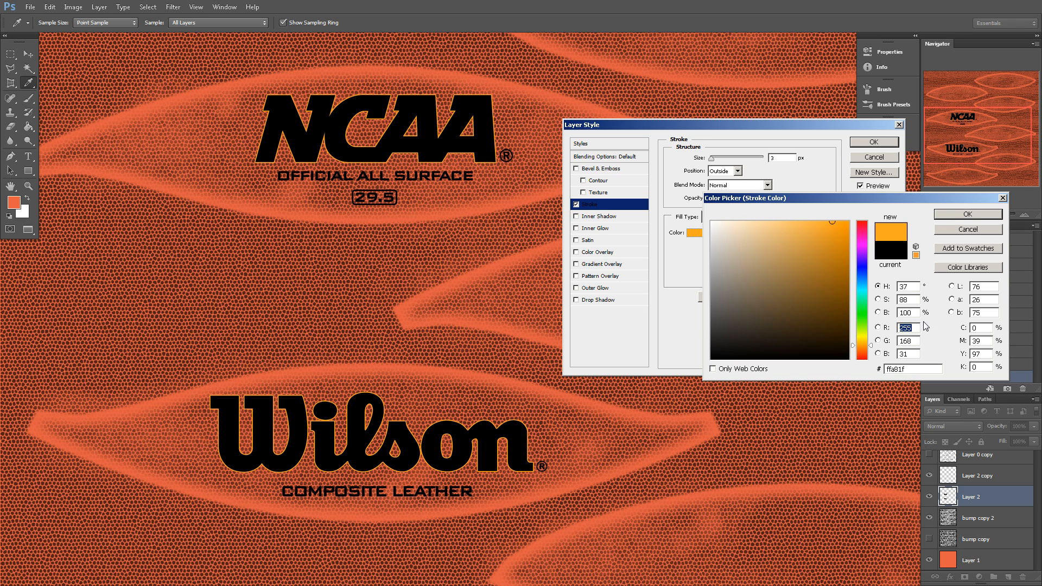
pyautogui.click(950, 217)
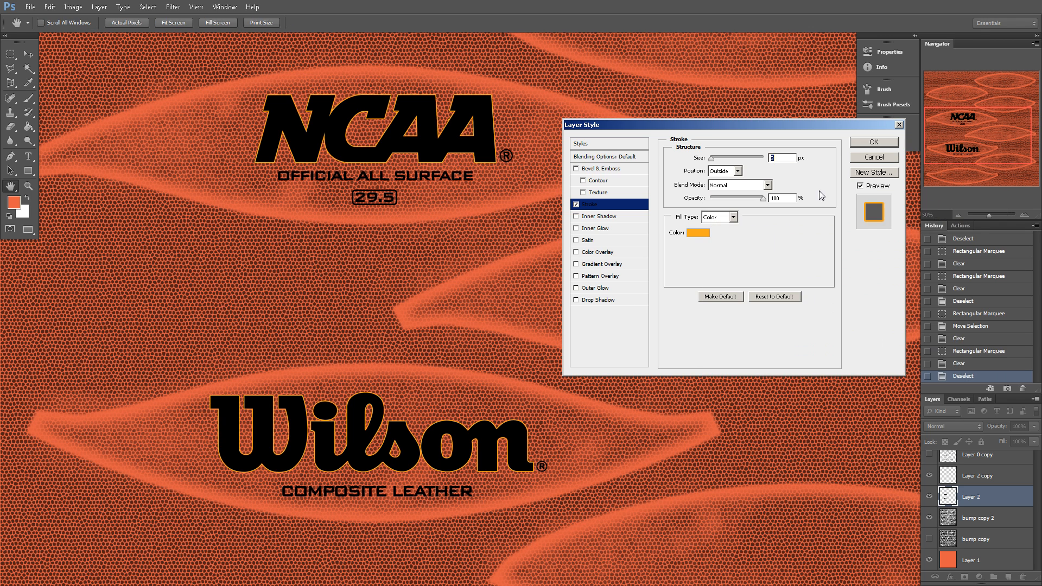
# Set the stroke's size to 6 px and apply the layer style
pyautogui.moveTo(713, 161); pyautogui.dragTo(714, 161)
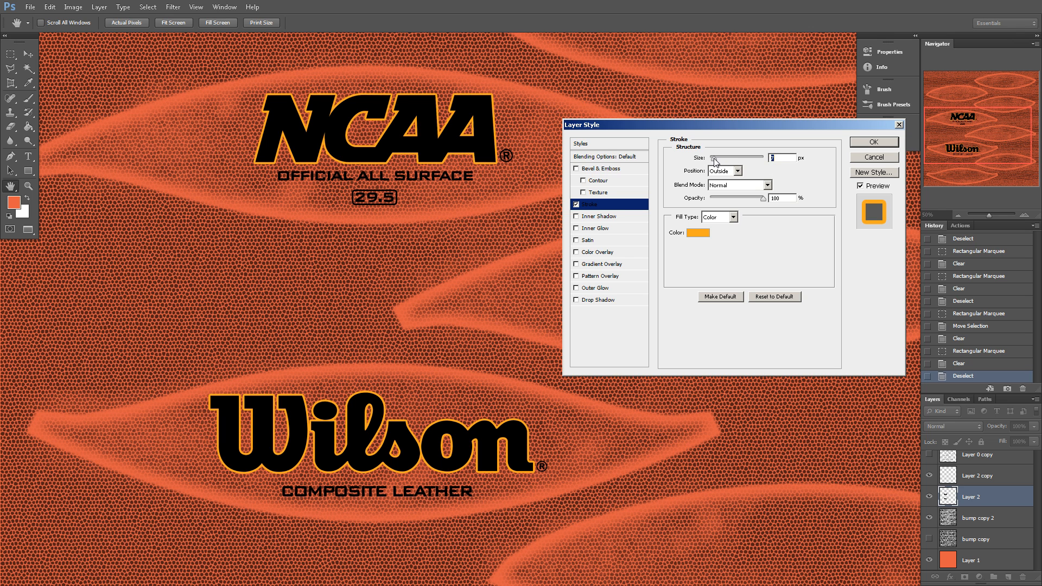
pyautogui.write('6')
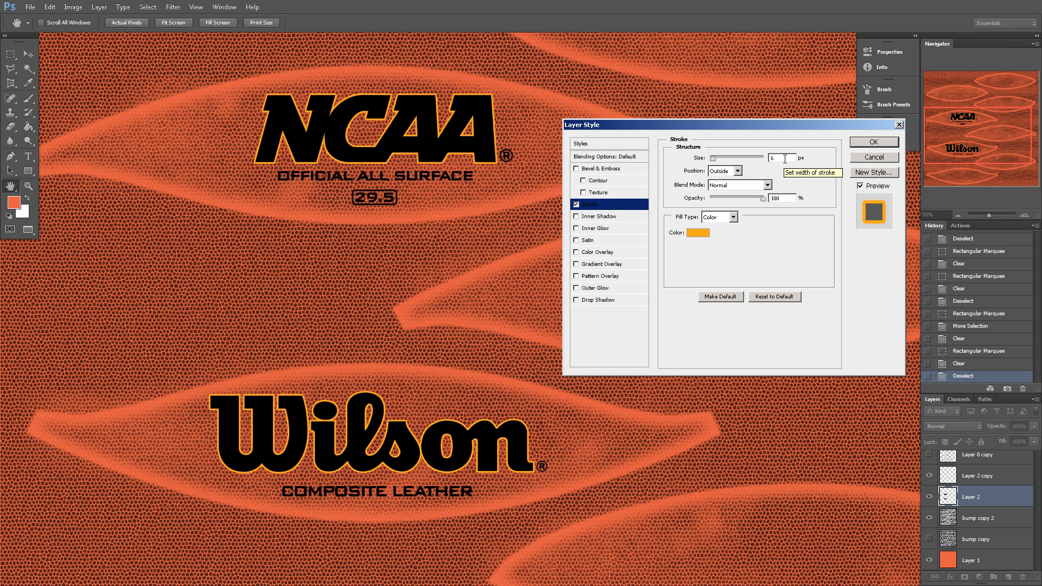
pyautogui.click(868, 142)
# Change the stroke colour of Layer 2 to the softer orange f7ae3a and apply the layer style
pyautogui.press('m')
pyautogui.click(959, 125)
pyautogui.moveTo(959, 126); pyautogui.dragTo(965, 128)
pyautogui.click(959, 215)
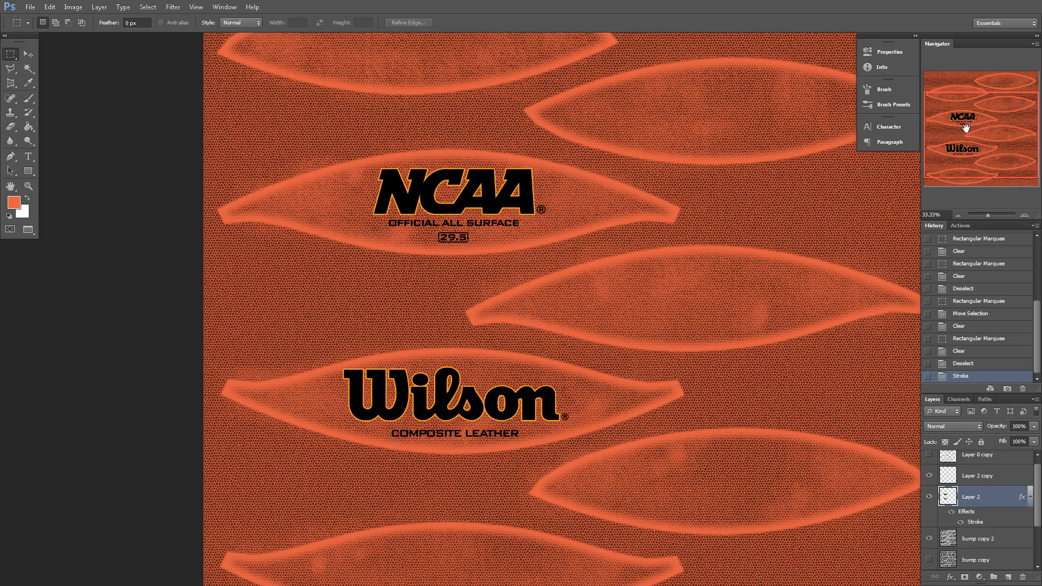
pyautogui.click(1025, 215)
pyautogui.click(1024, 214)
pyautogui.moveTo(997, 153)
pyautogui.mouseDown()
pyautogui.moveTo(993, 143)
pyautogui.moveTo(989, 164)
pyautogui.mouseUp()
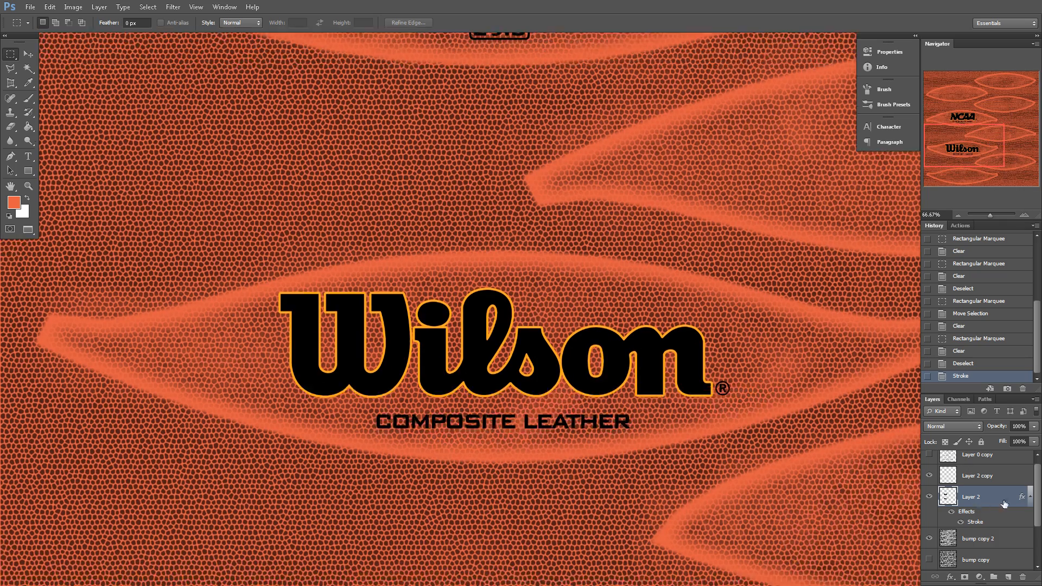
pyautogui.doubleClick(1022, 499)
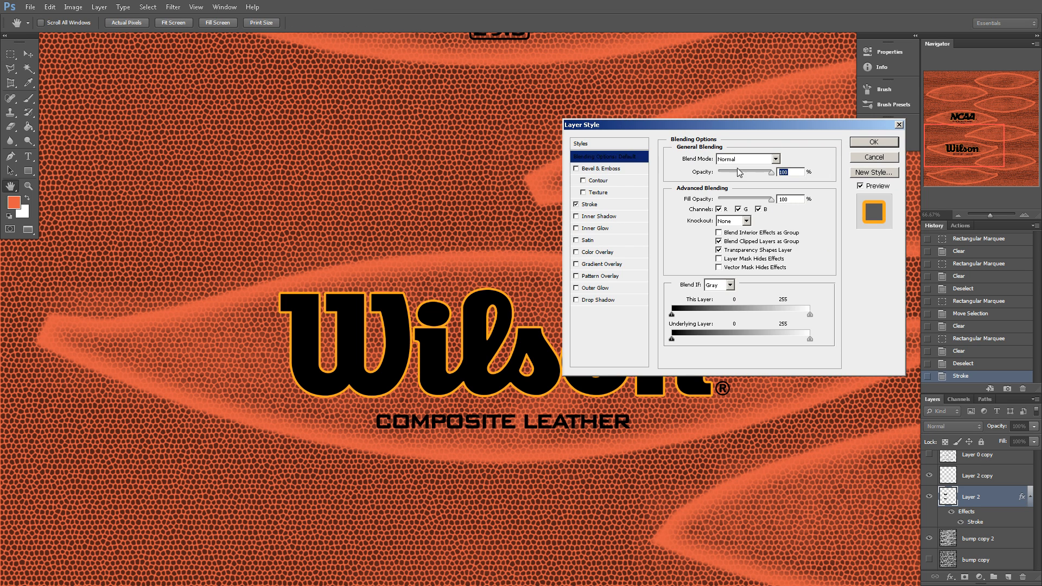
pyautogui.click(591, 205)
pyautogui.click(697, 233)
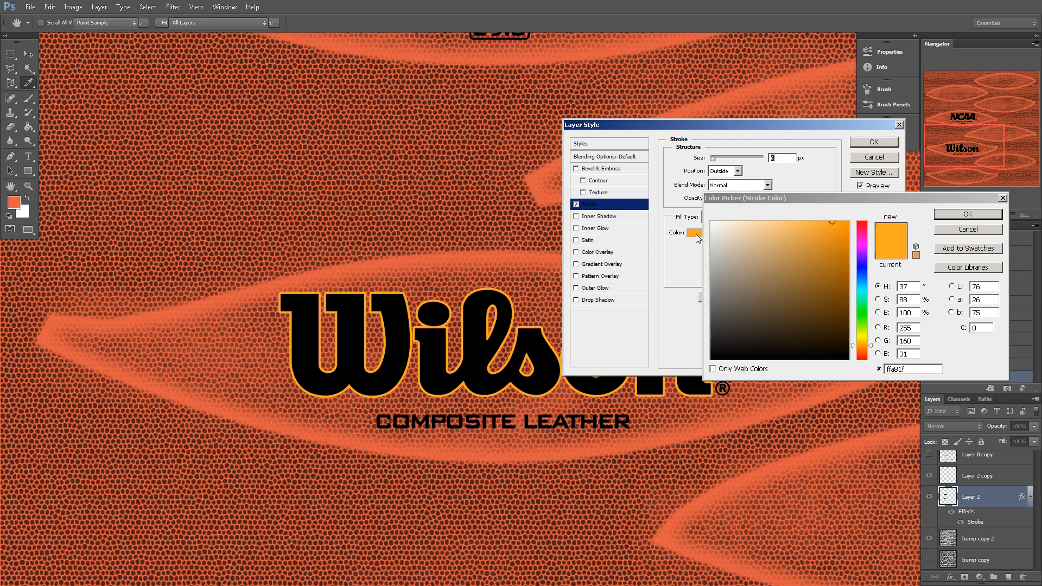
pyautogui.moveTo(767, 200); pyautogui.dragTo(747, 152)
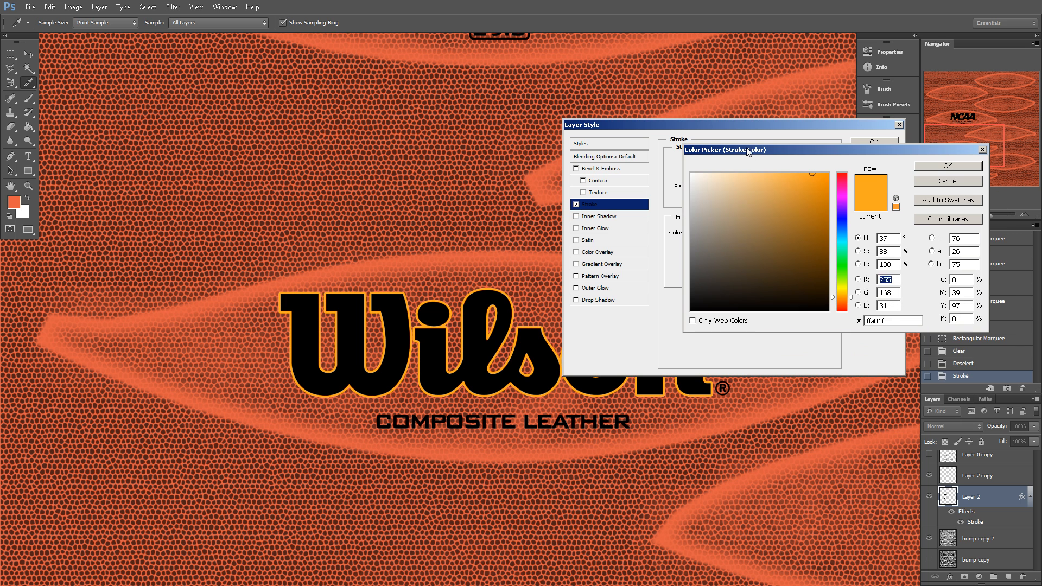
pyautogui.moveTo(807, 177); pyautogui.dragTo(796, 177)
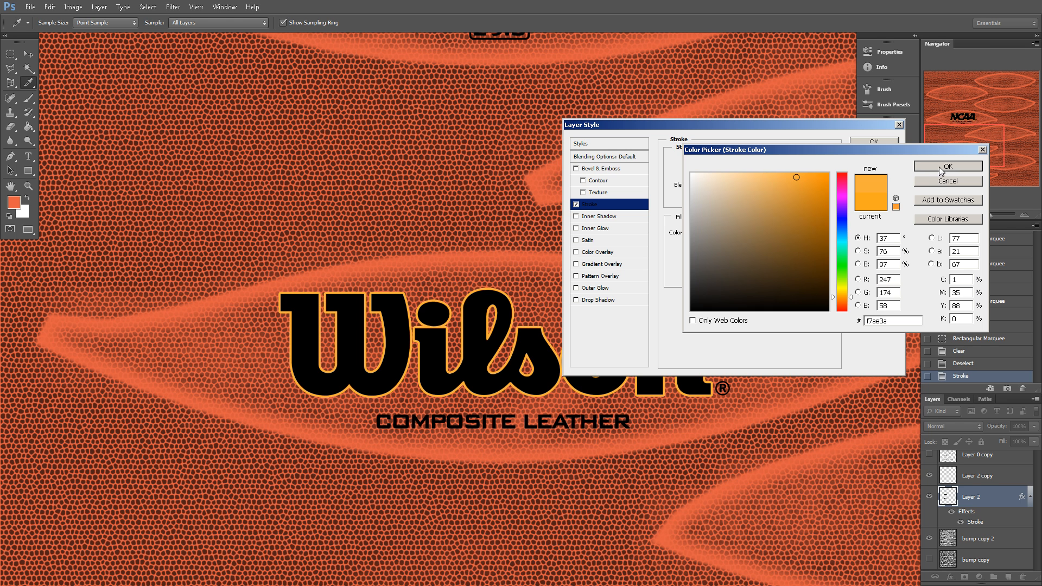
pyautogui.click(948, 165)
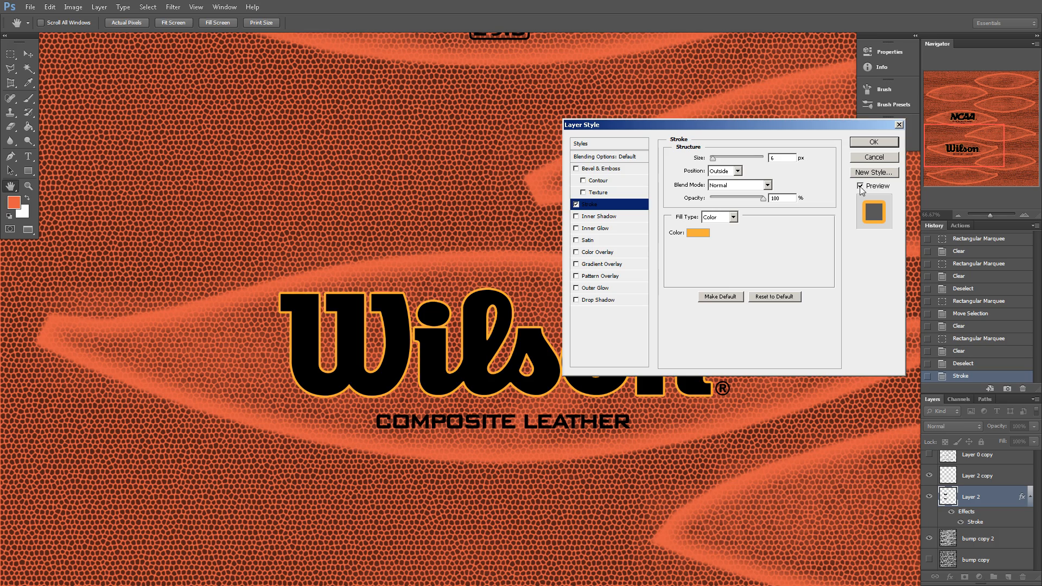
pyautogui.click(872, 142)
# Check the outlined logos up close and rasterize the layer style of Layer 2
pyautogui.moveTo(957, 126); pyautogui.dragTo(957, 132)
pyautogui.hotkey('ctrl', '-')
pyautogui.hotkey('ctrl', '-')
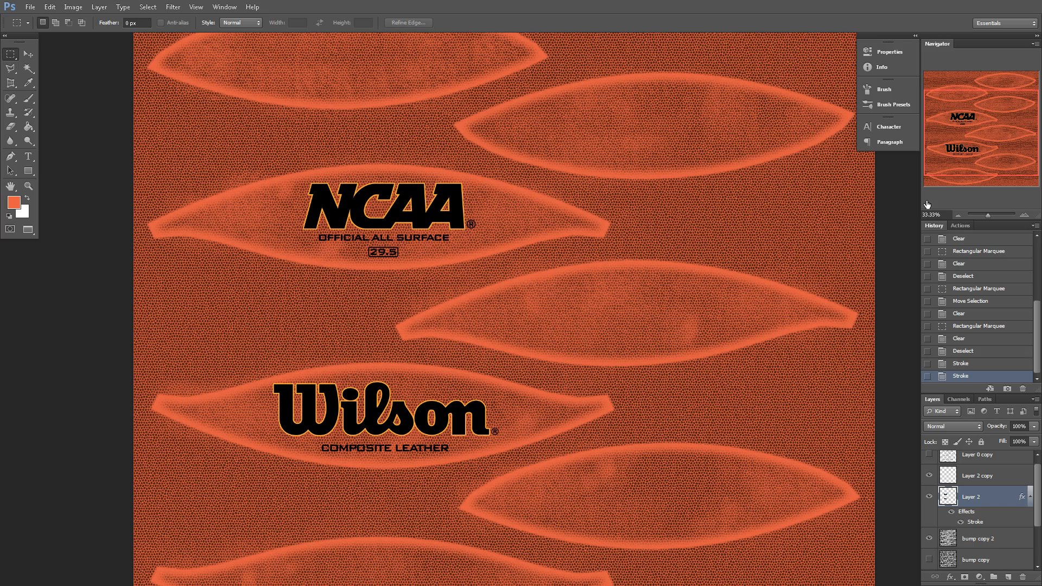
pyautogui.click(1024, 215)
pyautogui.moveTo(989, 142); pyautogui.dragTo(958, 149)
pyautogui.click(1024, 215)
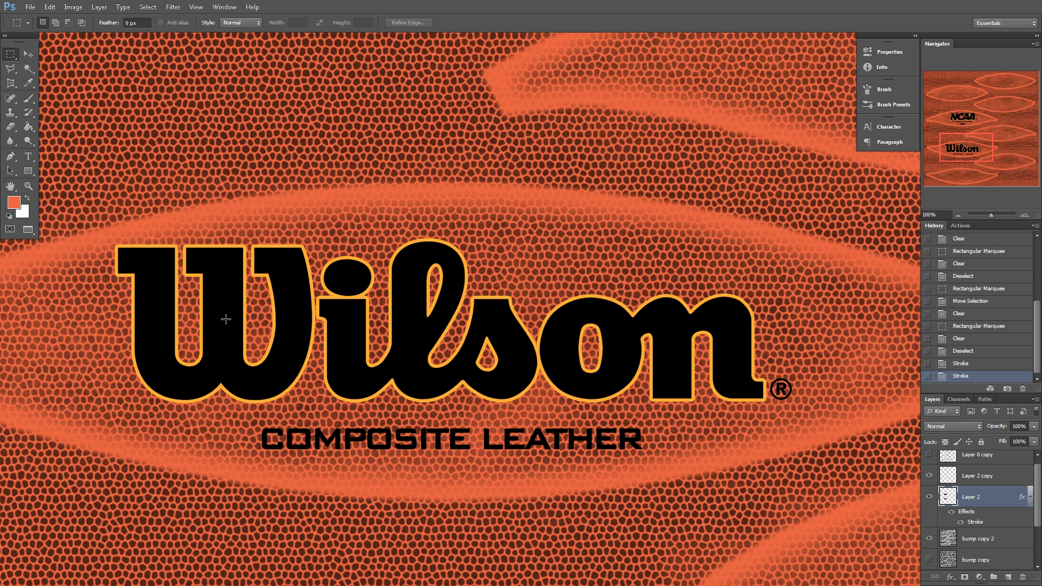
pyautogui.rightClick(980, 499)
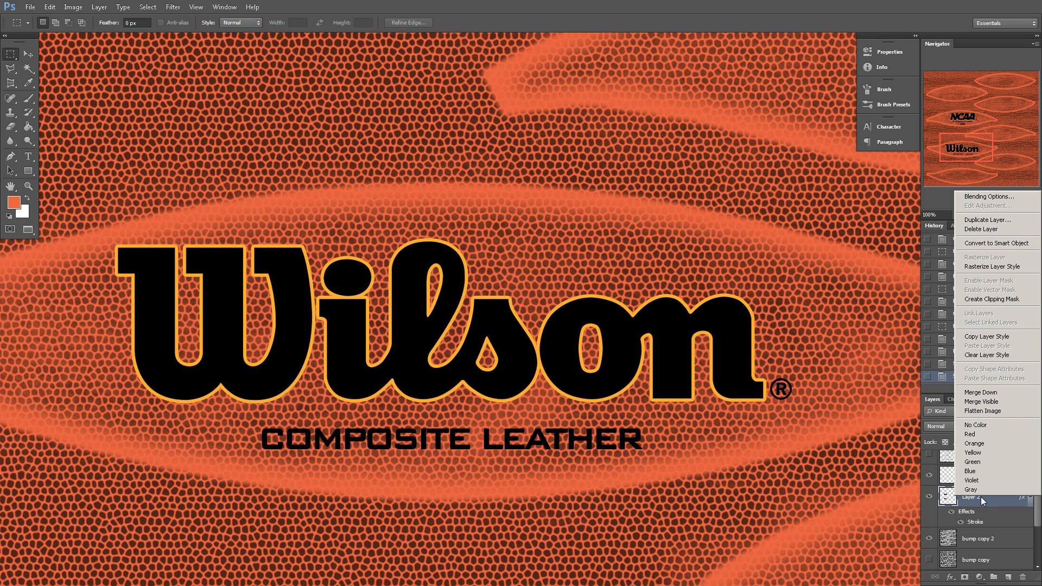
pyautogui.click(1002, 271)
# Set up the Eraser with the textured 90 px brush tip enlarged to 172 px
pyautogui.moveTo(970, 148); pyautogui.dragTo(970, 115)
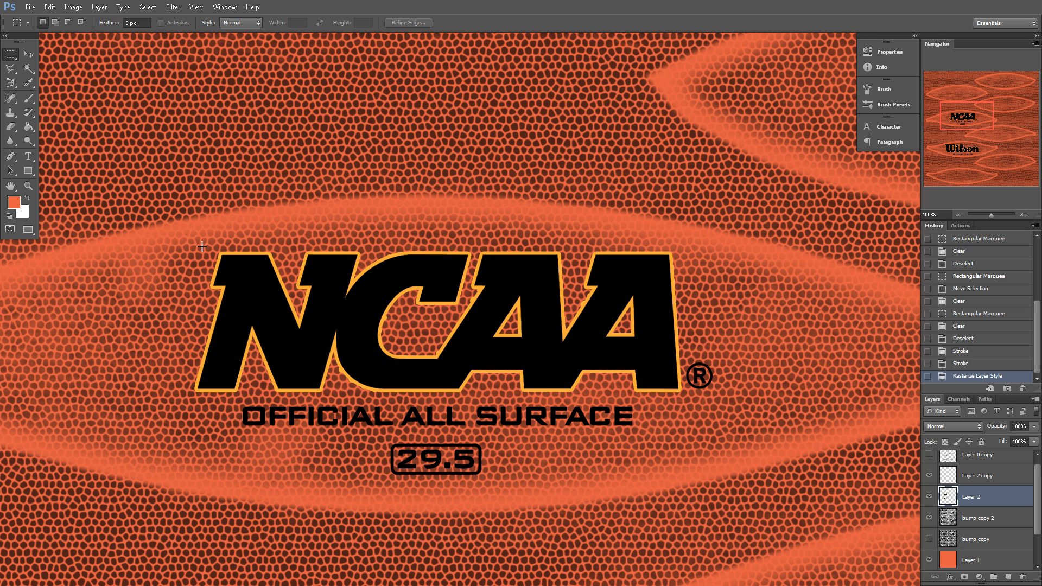
pyautogui.click(10, 127)
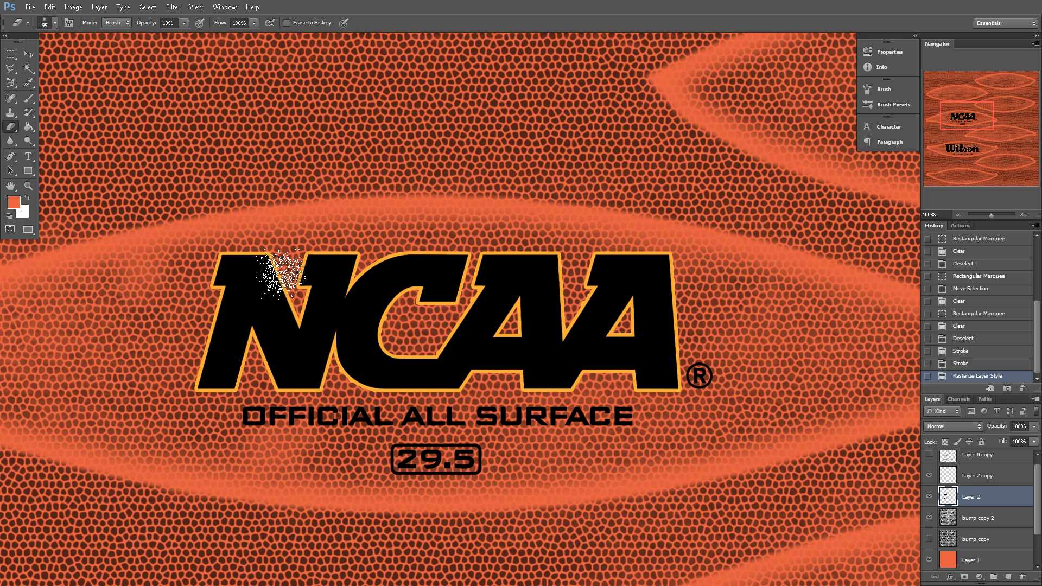
pyautogui.rightClick(400, 296)
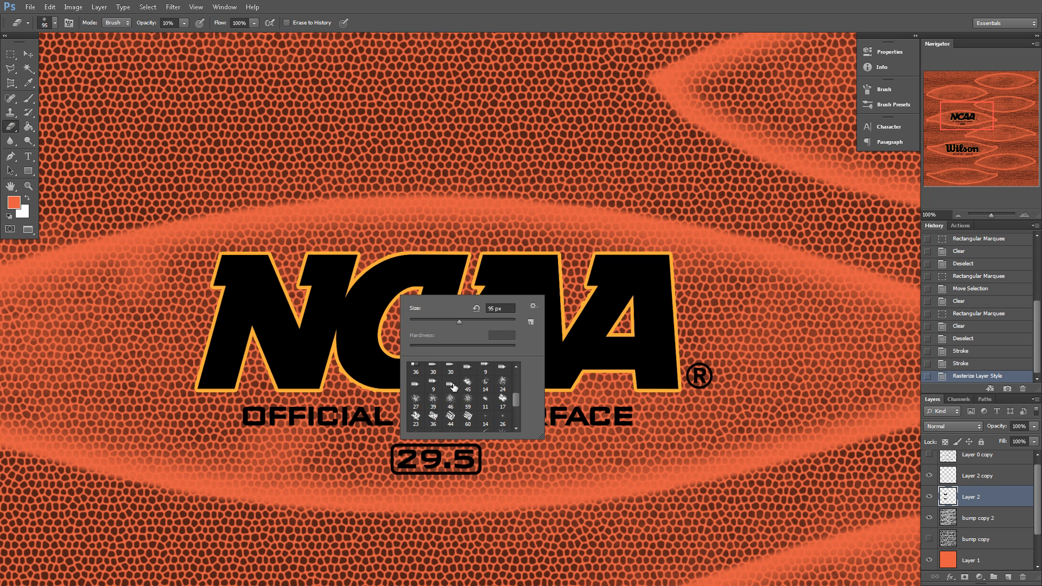
pyautogui.scroll(-5, 478, 418)
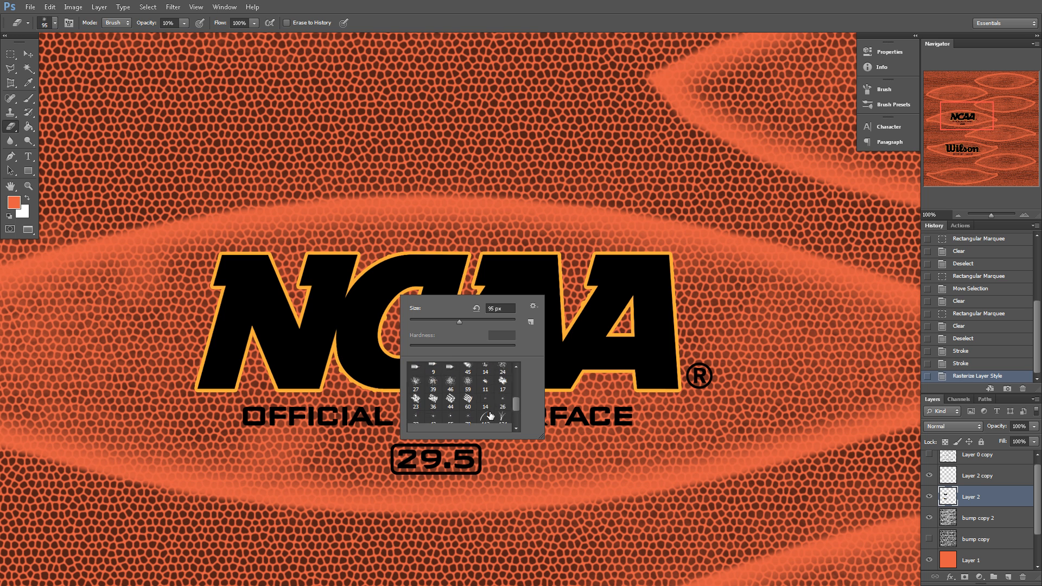
pyautogui.click(467, 418)
pyautogui.moveTo(446, 321)
pyautogui.mouseDown()
pyautogui.moveTo(481, 318)
pyautogui.moveTo(490, 328)
pyautogui.moveTo(481, 320)
pyautogui.mouseUp()
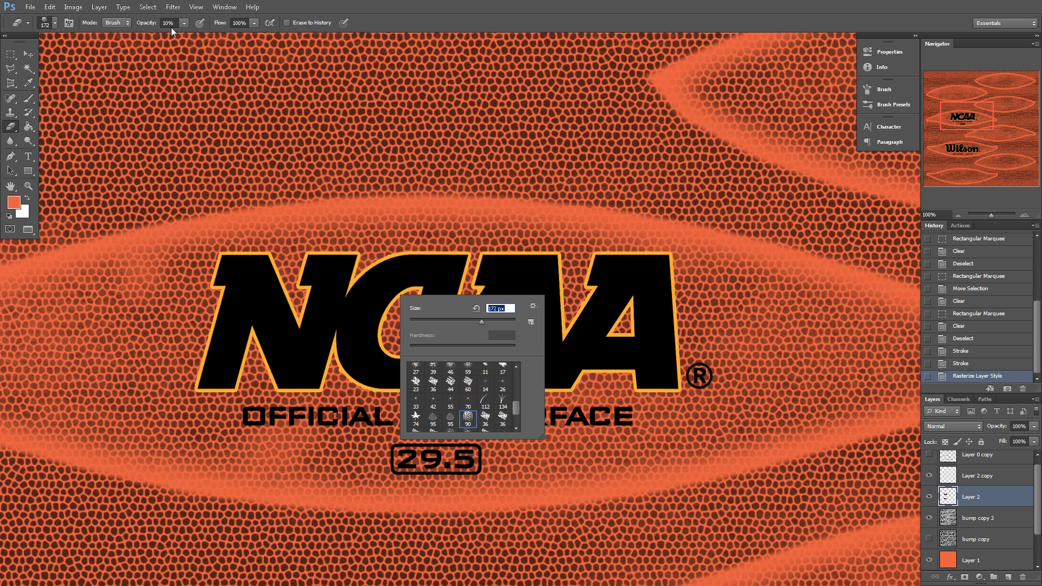
# Lightly erase across the black NCAA lettering on Layer 2 to give the logo a worn look
pyautogui.moveTo(223, 251); pyautogui.dragTo(221, 367)
pyautogui.moveTo(199, 276)
pyautogui.mouseDown()
pyautogui.moveTo(176, 398)
pyautogui.moveTo(188, 425)
pyautogui.mouseUp()
pyautogui.moveTo(223, 293); pyautogui.dragTo(239, 369)
pyautogui.moveTo(261, 299)
pyautogui.mouseDown()
pyautogui.moveTo(304, 374)
pyautogui.moveTo(365, 441)
pyautogui.mouseUp()
pyautogui.moveTo(266, 354); pyautogui.dragTo(216, 395)
pyautogui.moveTo(283, 386)
pyautogui.mouseDown()
pyautogui.moveTo(298, 391)
pyautogui.moveTo(260, 355)
pyautogui.moveTo(251, 323)
pyautogui.moveTo(325, 351)
pyautogui.moveTo(337, 268)
pyautogui.moveTo(422, 278)
pyautogui.moveTo(373, 318)
pyautogui.moveTo(440, 376)
pyautogui.moveTo(494, 285)
pyautogui.mouseUp()
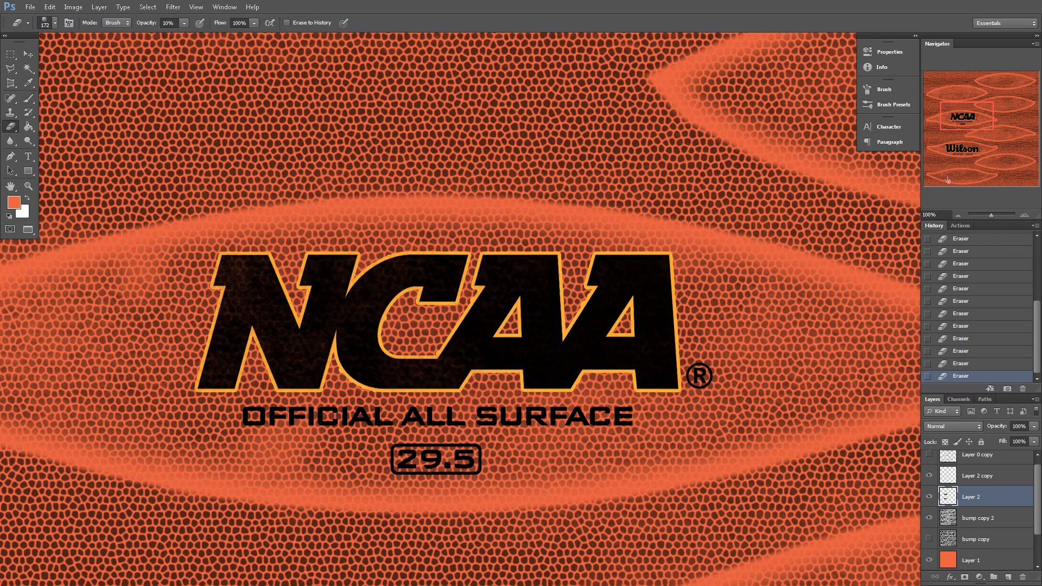
# Wear down the Wilson logo on Layer 2 with light textured eraser strokes
pyautogui.moveTo(977, 125); pyautogui.dragTo(972, 156)
pyautogui.moveTo(190, 339)
pyautogui.mouseDown()
pyautogui.moveTo(254, 274)
pyautogui.moveTo(316, 253)
pyautogui.moveTo(231, 299)
pyautogui.mouseUp()
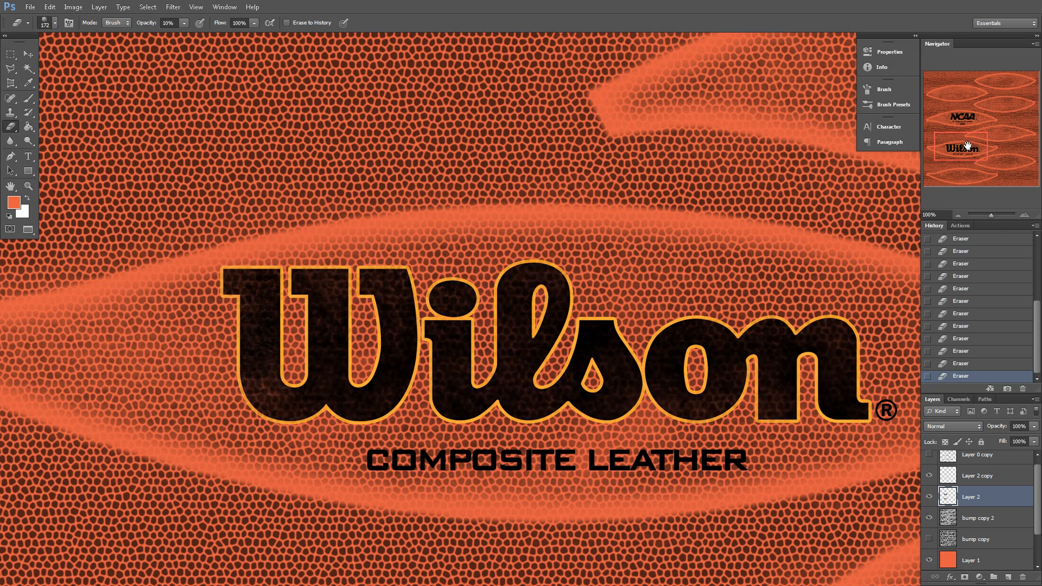
pyautogui.moveTo(968, 145); pyautogui.dragTo(971, 149)
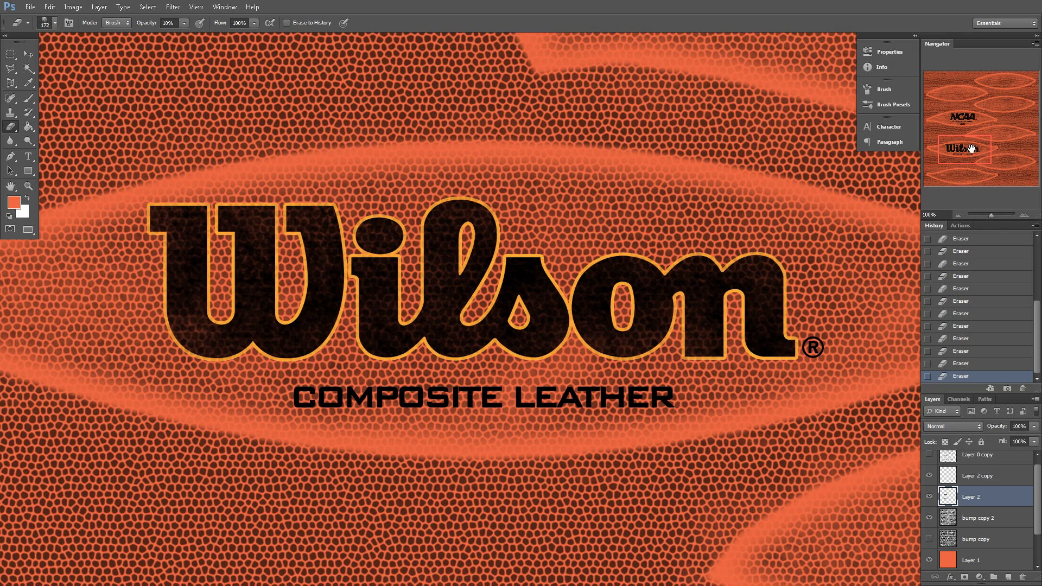
# Lightly erase the small lettering below both logos on Layer 2 copy and check the whole texture
pyautogui.click(961, 475)
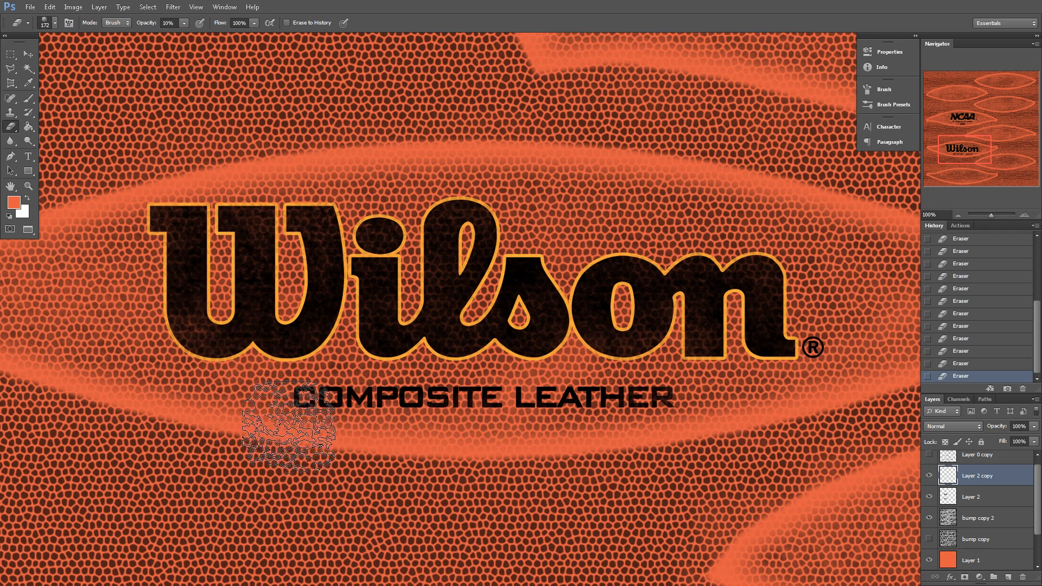
pyautogui.moveTo(979, 146); pyautogui.dragTo(978, 122)
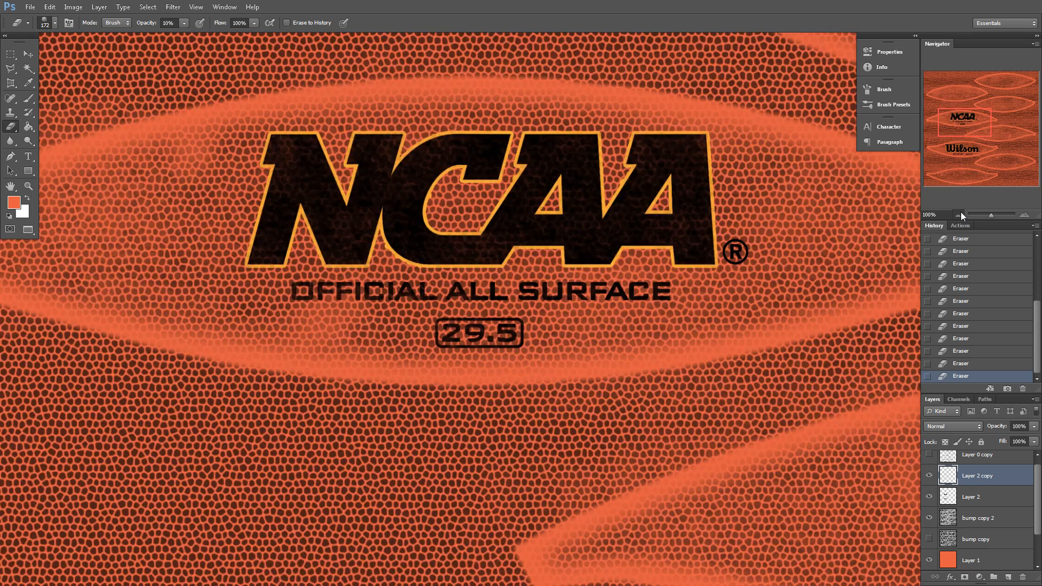
pyautogui.click(959, 213)
pyautogui.click(959, 214)
pyautogui.click(960, 214)
pyautogui.click(959, 213)
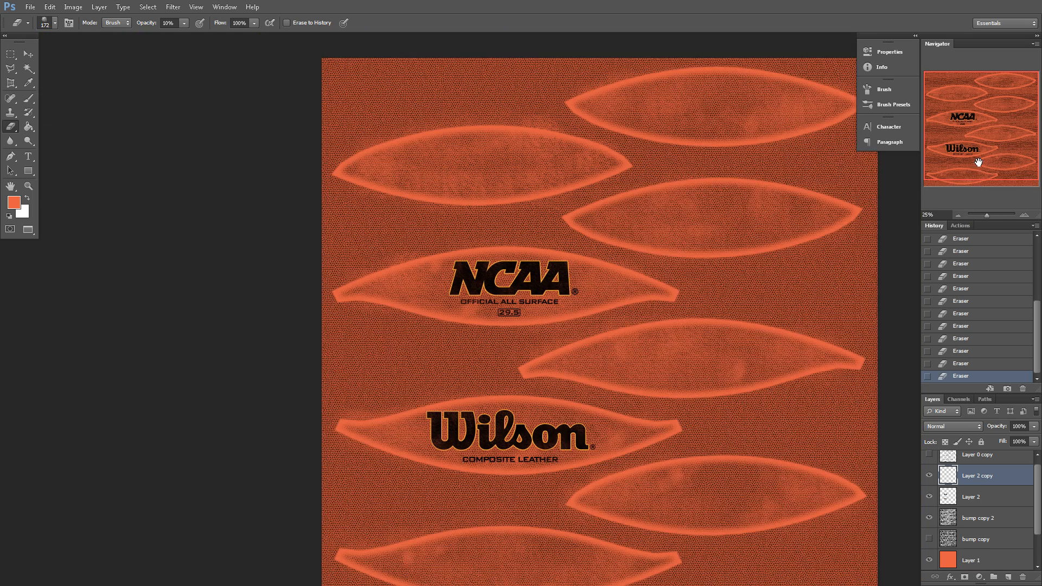
pyautogui.moveTo(997, 124)
pyautogui.mouseDown()
pyautogui.moveTo(1001, 143)
pyautogui.moveTo(1016, 149)
pyautogui.mouseUp()
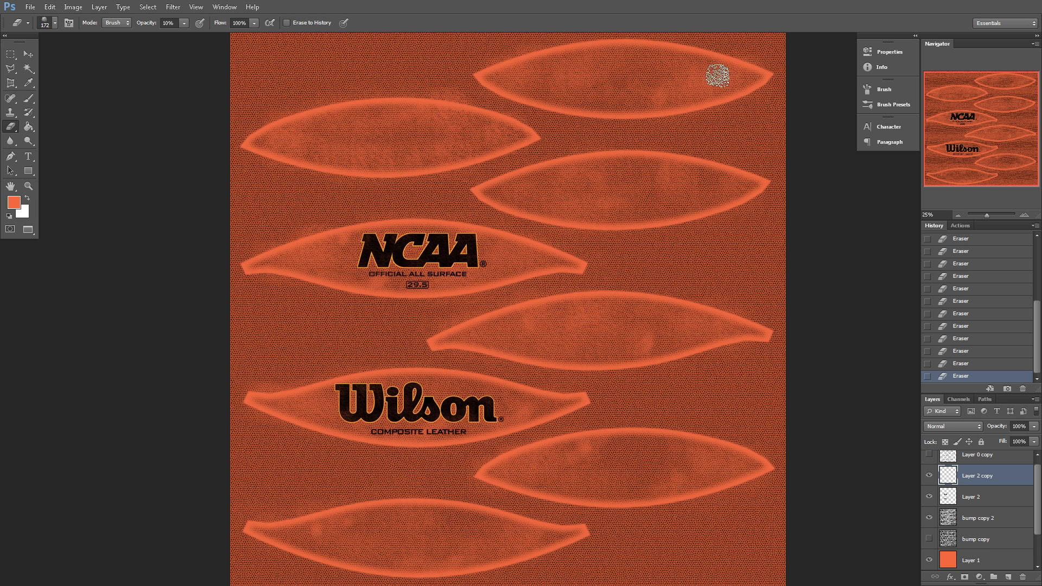
# Save the document, and save a PNG copy named bball_diffuse in the textures folder
pyautogui.click(30, 7)
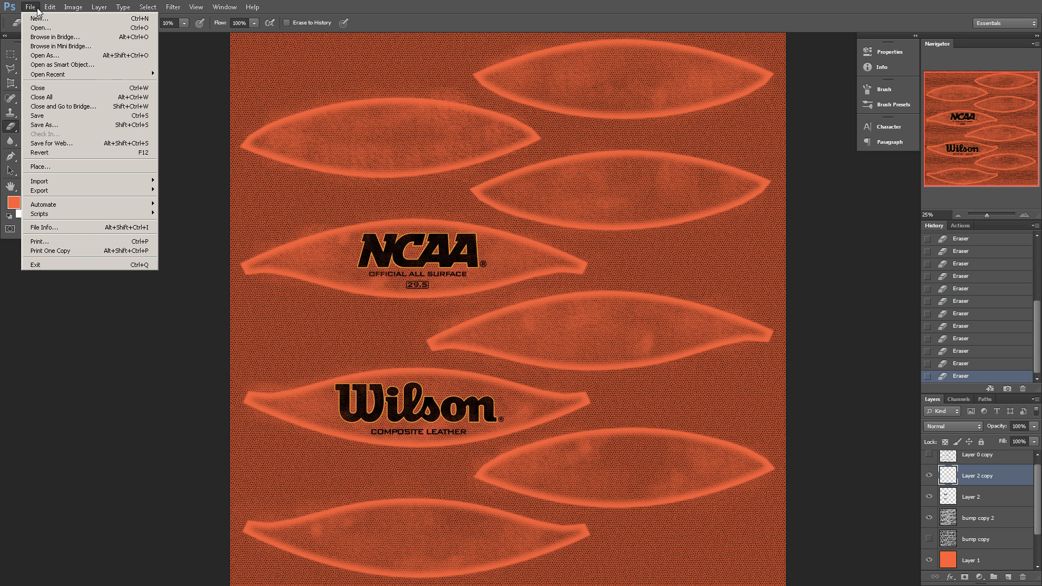
pyautogui.click(55, 115)
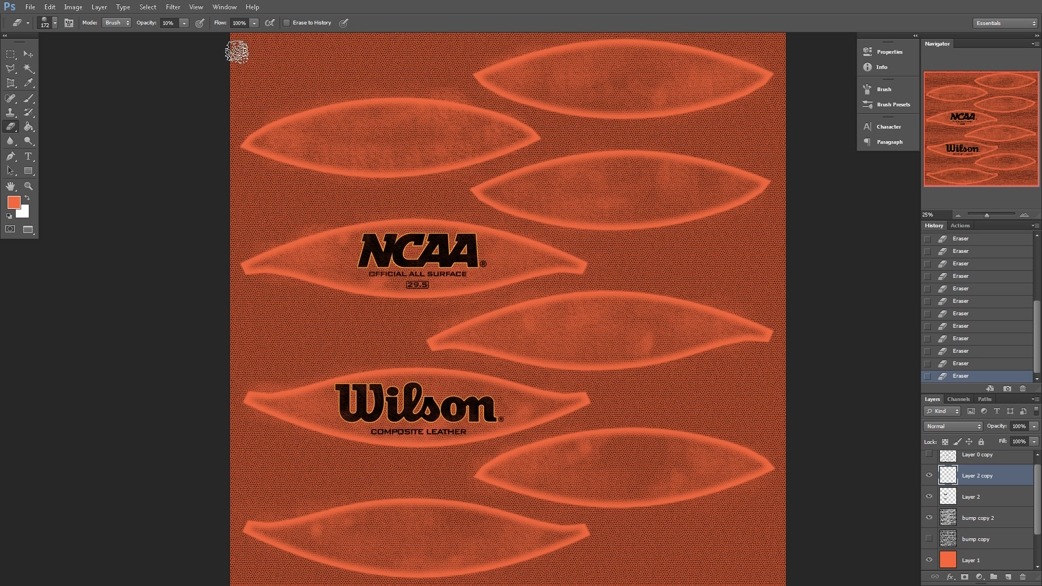
pyautogui.click(32, 10)
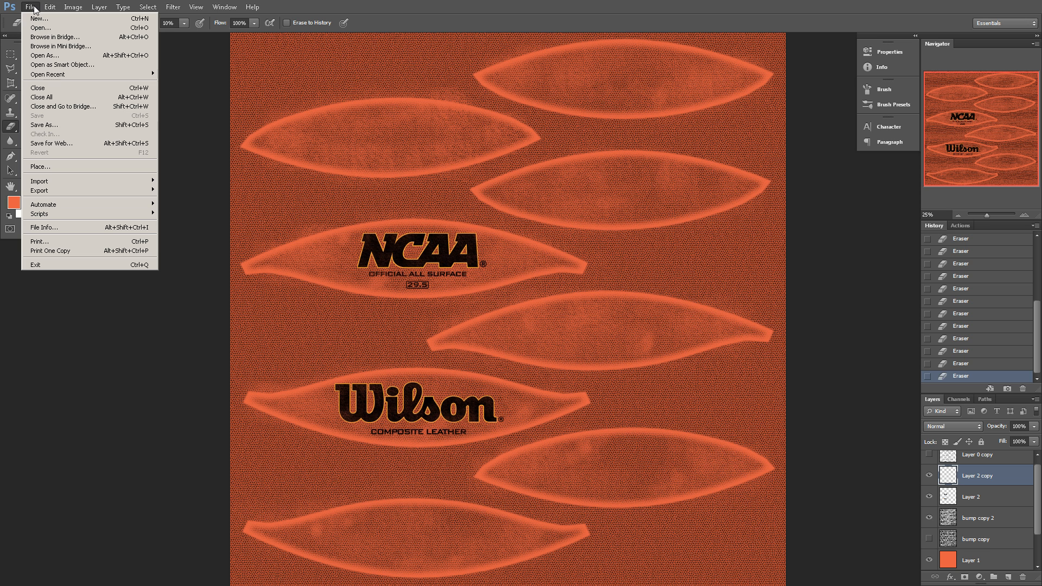
pyautogui.click(44, 125)
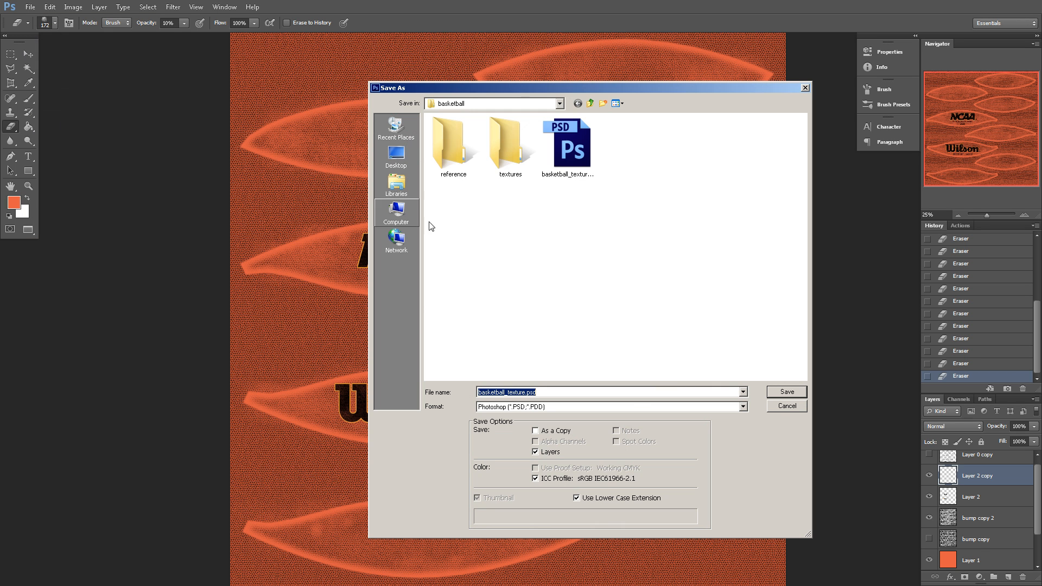
pyautogui.doubleClick(507, 171)
pyautogui.click(562, 407)
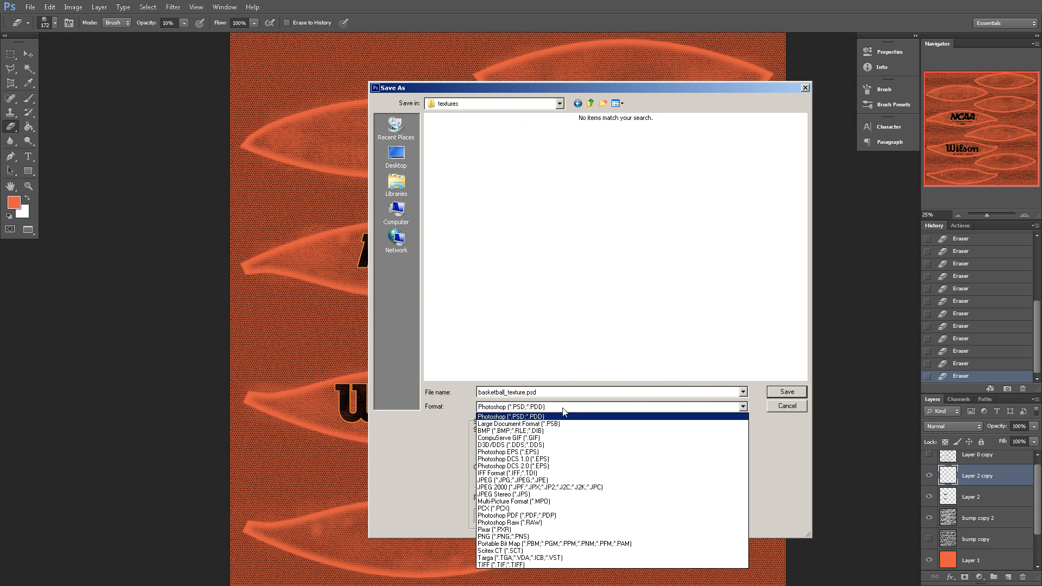
pyautogui.click(542, 536)
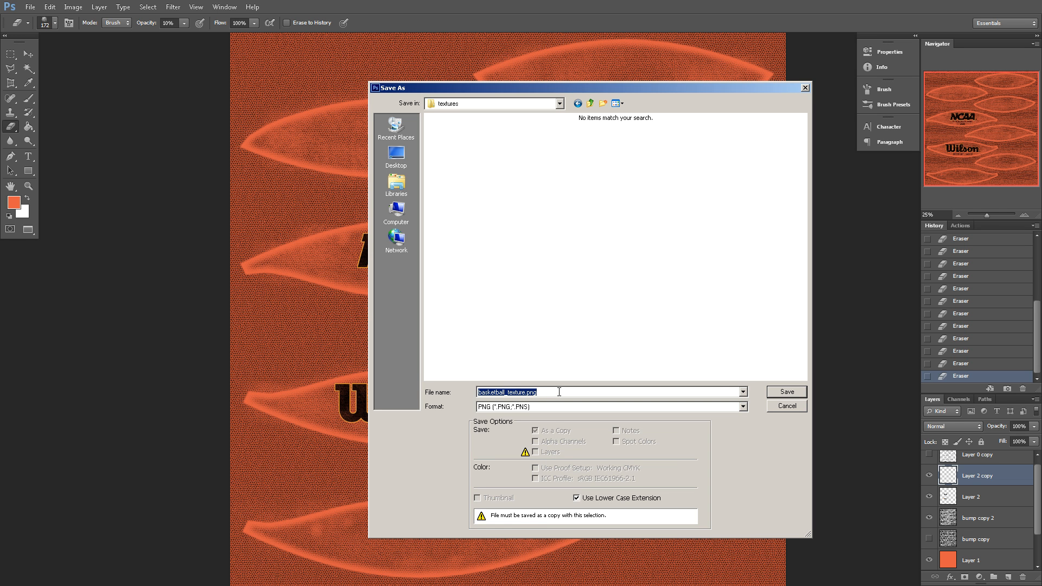
pyautogui.write('bball_diffuse')
pyautogui.press('Return')
pyautogui.press('Return')
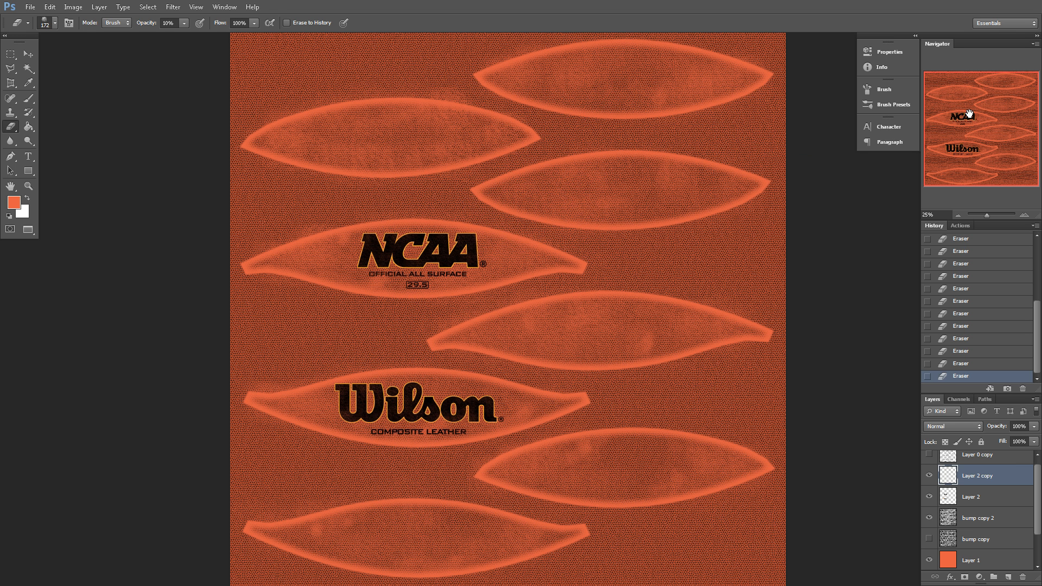
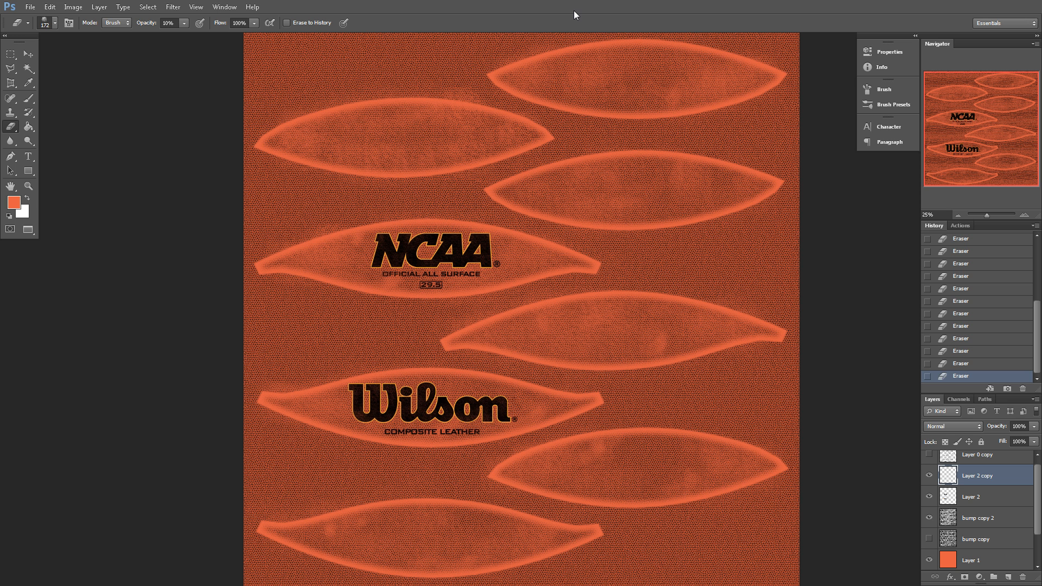
# Merge bump copy 2, bump copy and Layer 1 into one layer and desaturate it
pyautogui.click(929, 477)
pyautogui.click(929, 476)
pyautogui.scroll(-2, 970, 499)
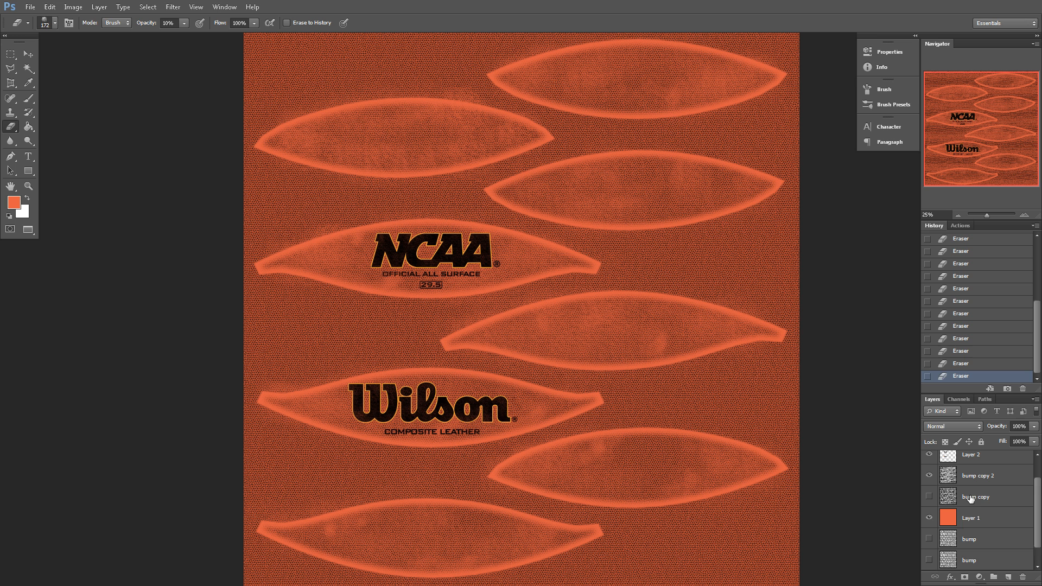
pyautogui.click(952, 477)
pyautogui.keyDown('shift'); pyautogui.click(973, 520); pyautogui.keyUp('shift')
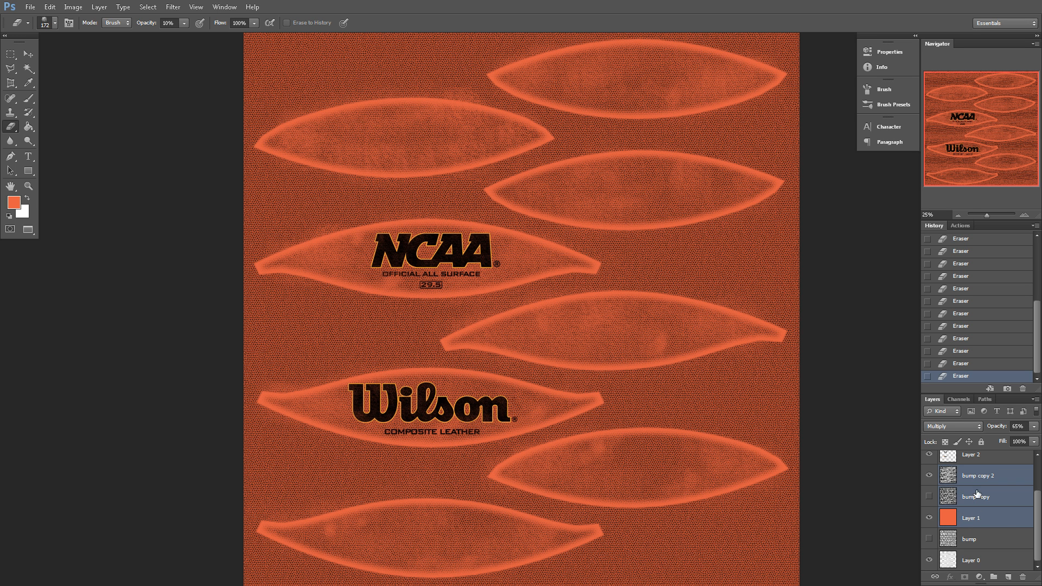
pyautogui.hotkey('ctrl', 'e')
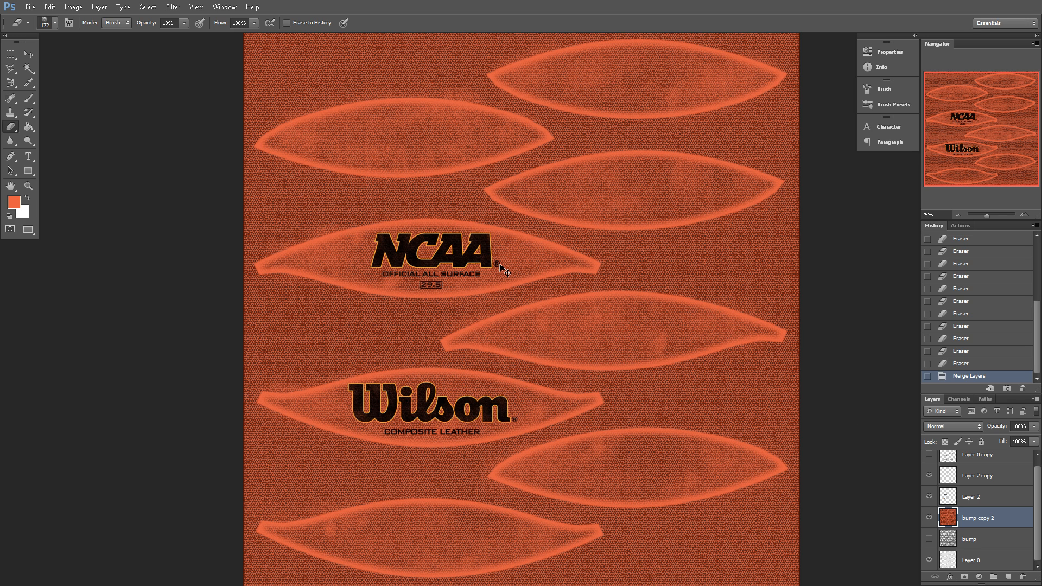
pyautogui.hotkey('ctrl', 'shift', 'u')
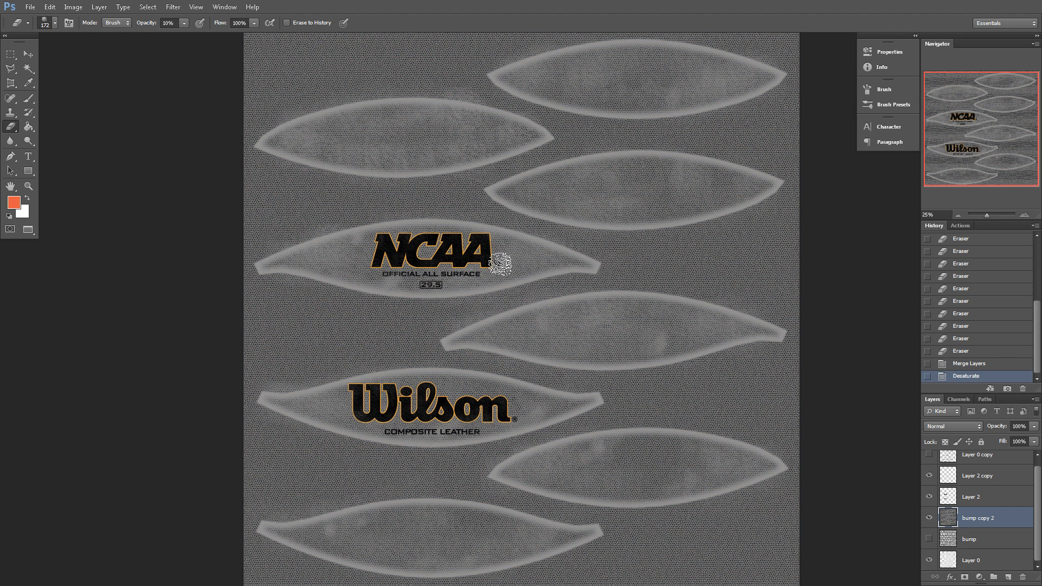
# Desaturate the outlined logos on Layer 2
pyautogui.scroll(1, 954, 503)
pyautogui.click(950, 503)
pyautogui.click(929, 504)
pyautogui.click(929, 505)
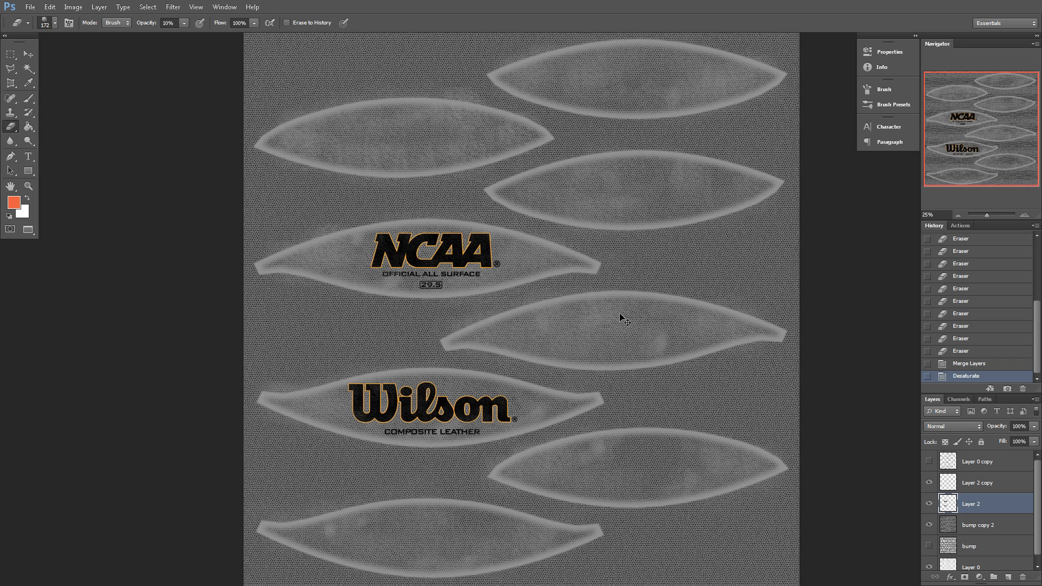
pyautogui.hotkey('shift', 'ctrl', 'u')
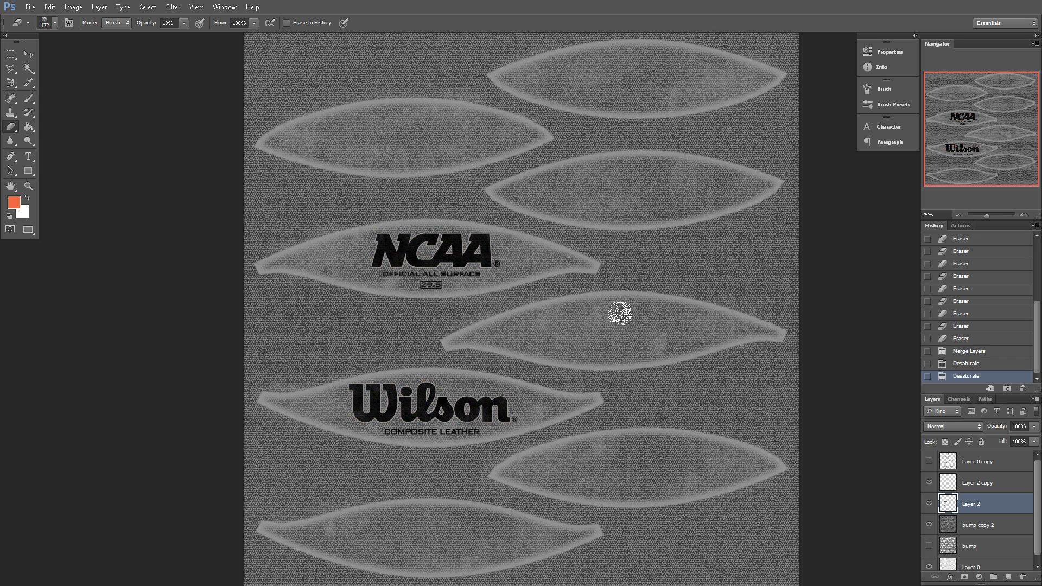
# Apply Levels to the logos on Layer 2 with input white at 93 and output black at 22
pyautogui.click(1024, 215)
pyautogui.moveTo(990, 147); pyautogui.dragTo(966, 153)
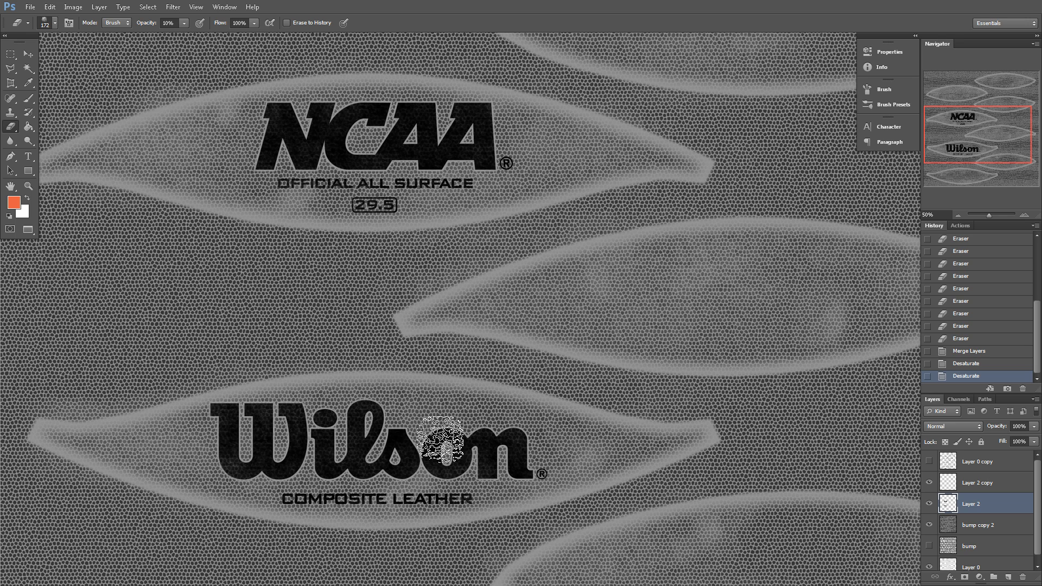
pyautogui.scroll(-3, 689, 301)
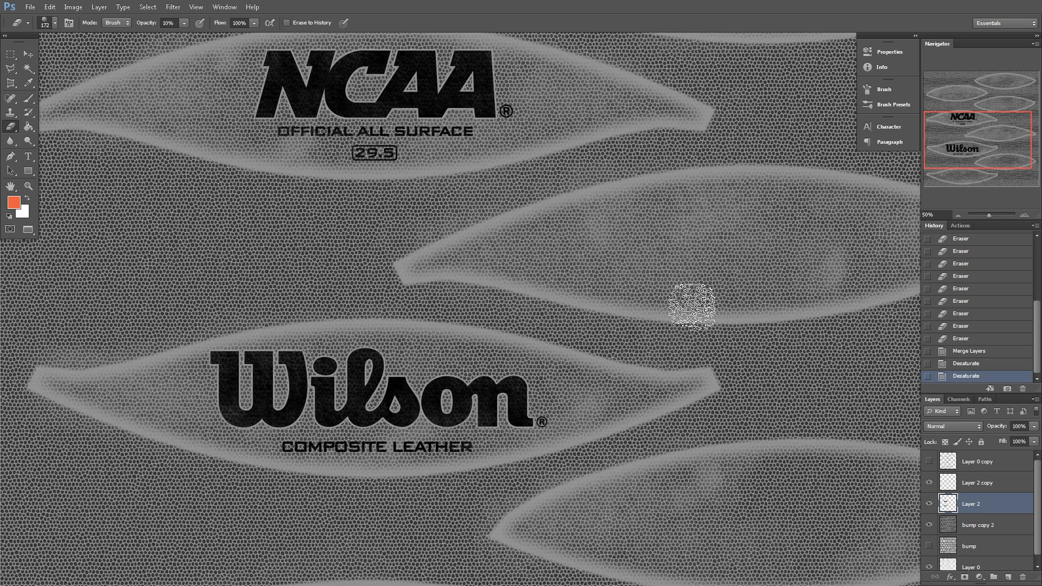
pyautogui.hotkey('ctrl', 'l')
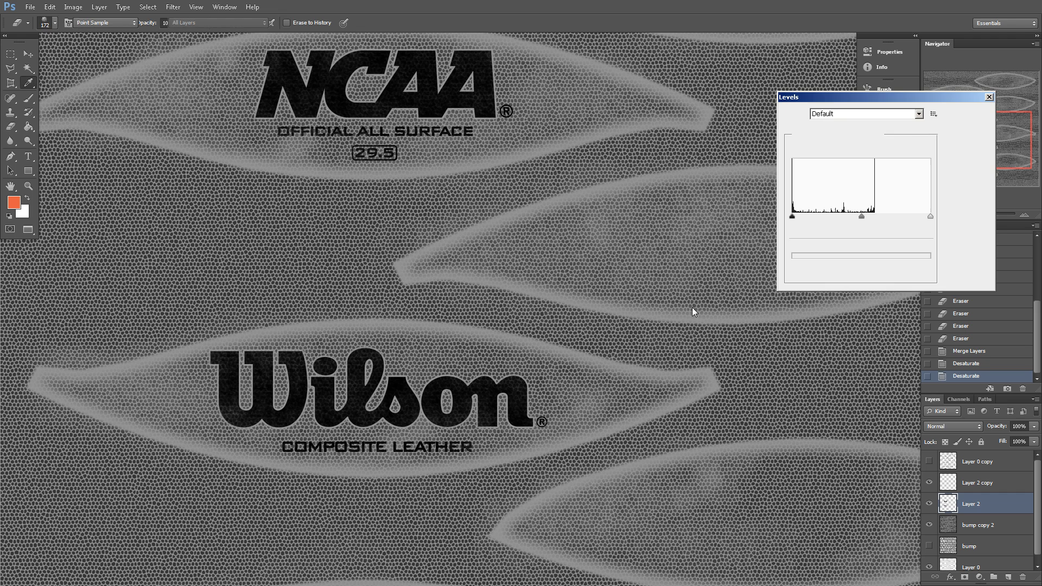
pyautogui.moveTo(930, 217); pyautogui.dragTo(882, 217)
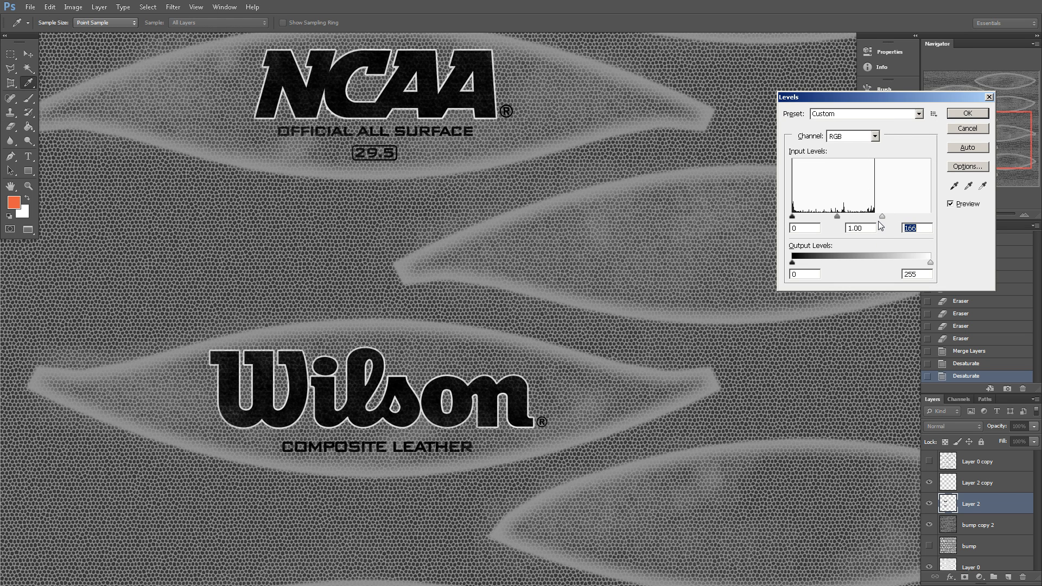
pyautogui.moveTo(881, 217); pyautogui.dragTo(842, 217)
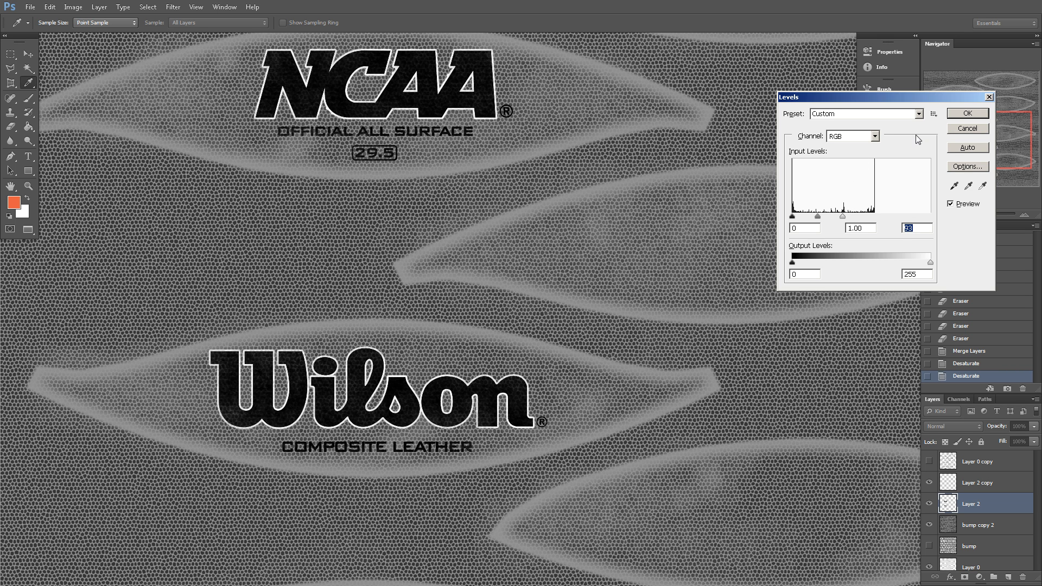
pyautogui.click(949, 115)
pyautogui.moveTo(792, 266); pyautogui.dragTo(804, 267)
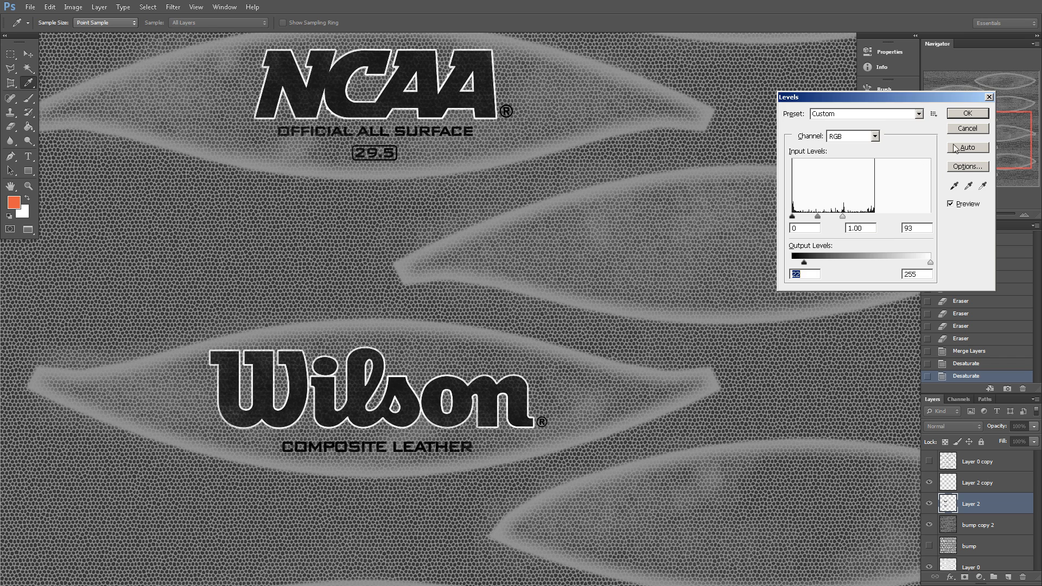
pyautogui.click(967, 113)
# Apply Levels to the small black lettering on Layer 2 copy with output black at 17
pyautogui.click(947, 483)
pyautogui.click(929, 483)
pyautogui.click(929, 482)
pyautogui.click(929, 482)
pyautogui.click(929, 482)
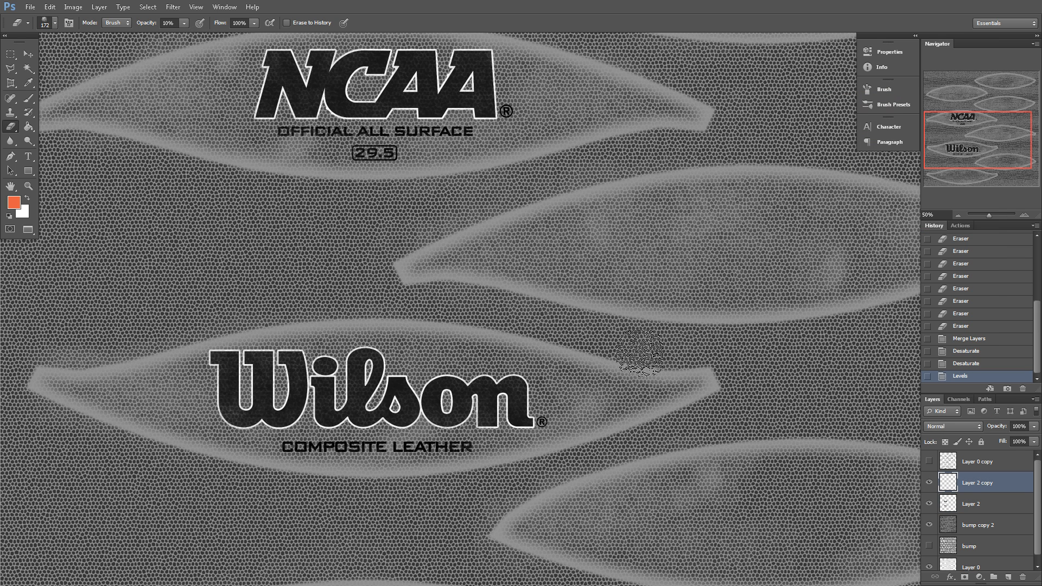
pyautogui.hotkey('ctrl', 'l')
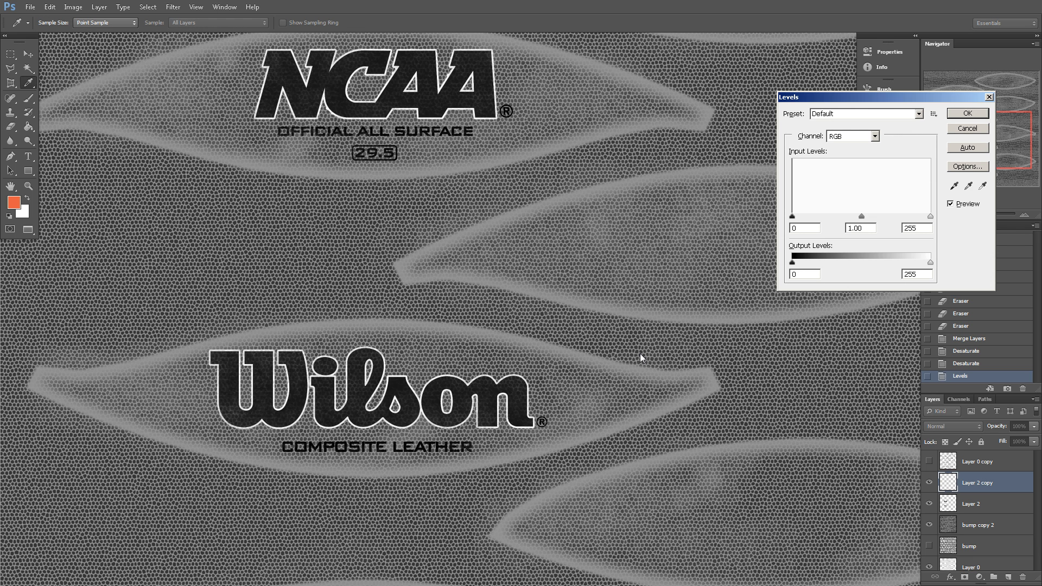
pyautogui.moveTo(793, 265); pyautogui.dragTo(804, 265)
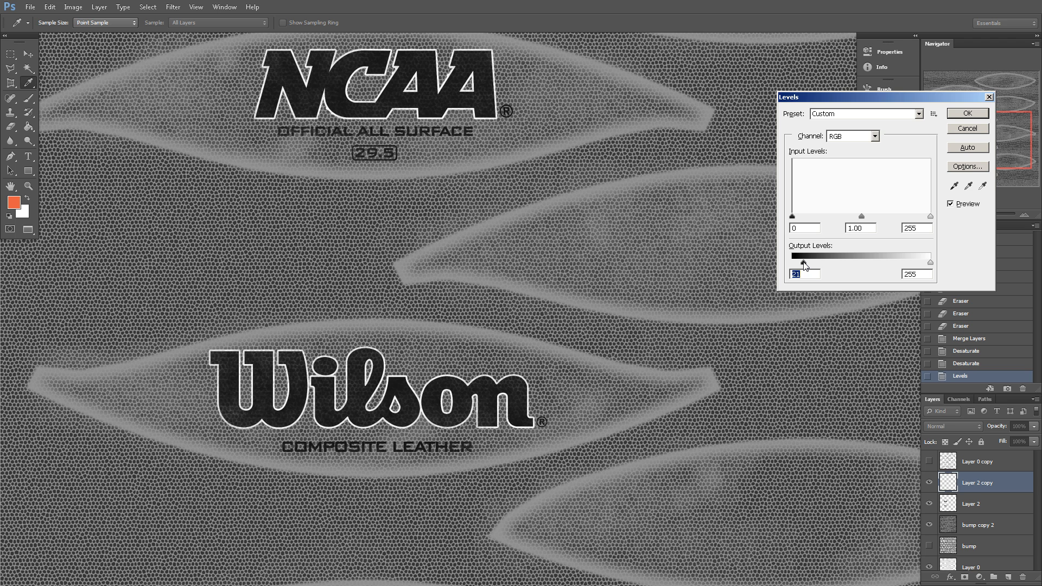
pyautogui.moveTo(804, 265); pyautogui.dragTo(801, 265)
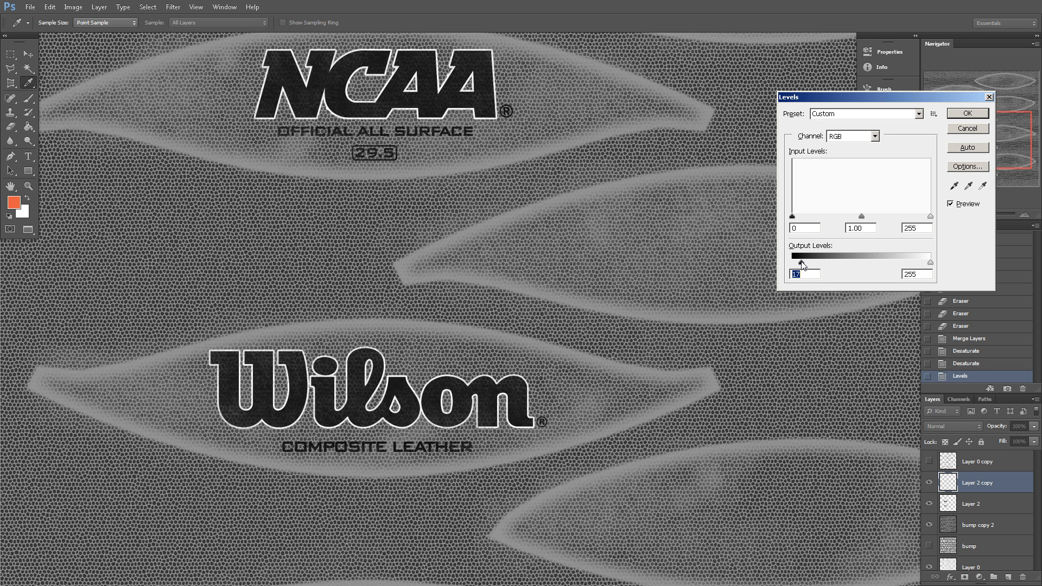
pyautogui.click(952, 116)
pyautogui.press('e')
# Apply Levels to bump copy 2 with input black at 12, input white slightly lowered and output white at 211
pyautogui.moveTo(967, 123)
pyautogui.mouseDown()
pyautogui.moveTo(958, 163)
pyautogui.moveTo(961, 103)
pyautogui.mouseUp()
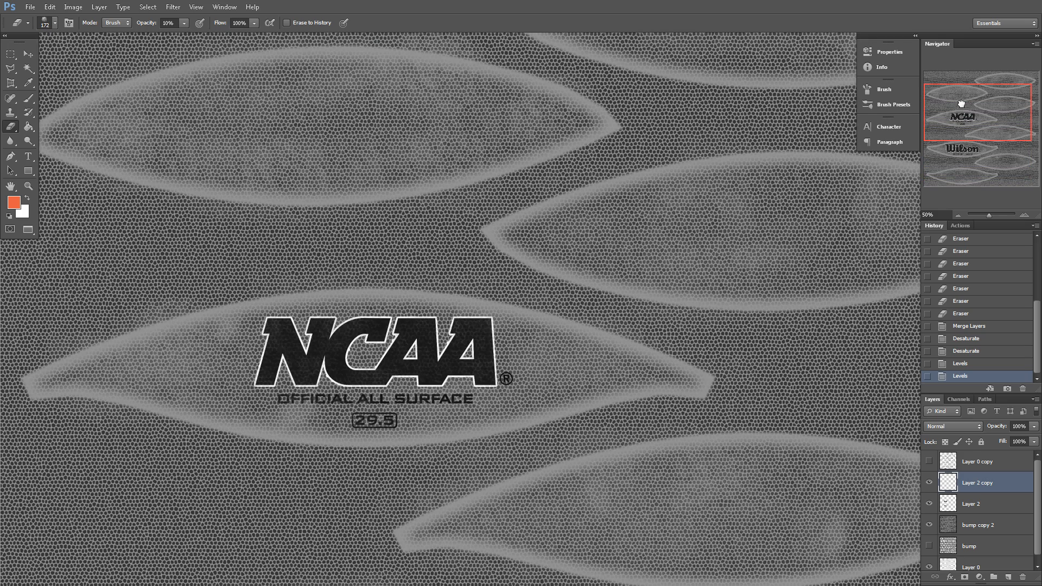
pyautogui.scroll(-1, 935, 509)
pyautogui.click(957, 520)
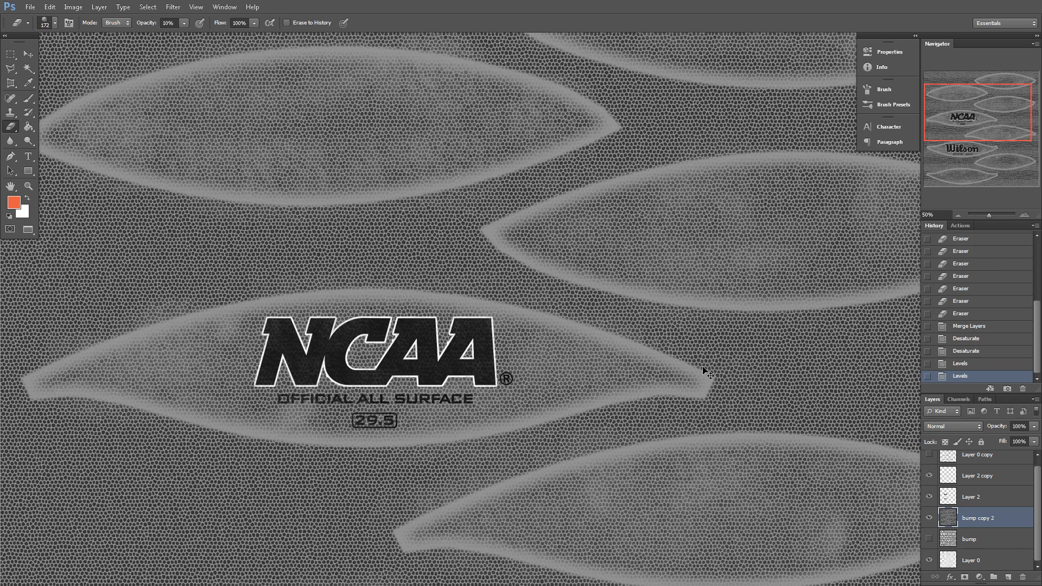
pyautogui.hotkey('ctrl', 'l')
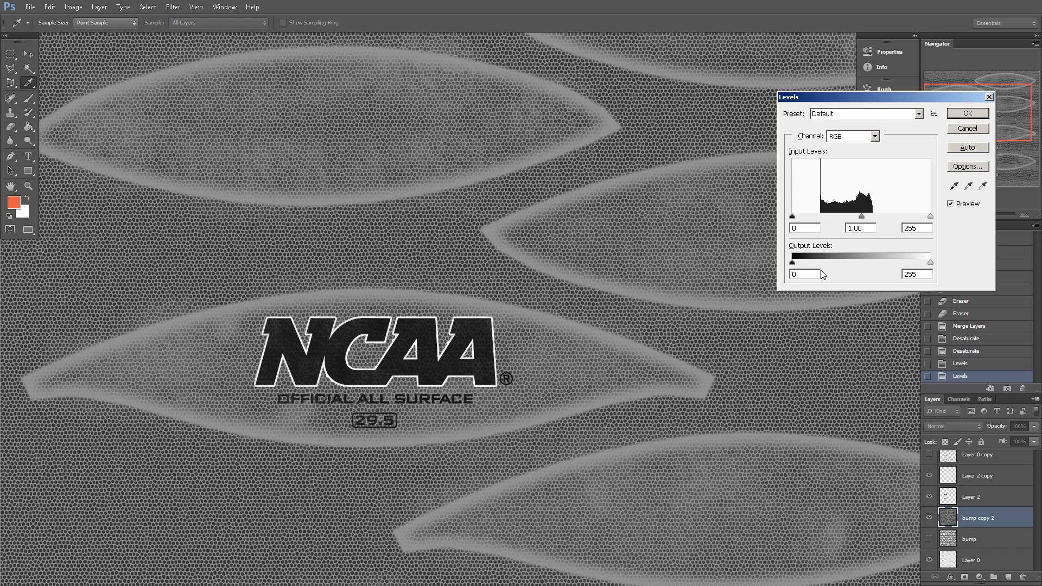
pyautogui.moveTo(791, 261)
pyautogui.mouseDown()
pyautogui.moveTo(802, 262)
pyautogui.moveTo(778, 259)
pyautogui.mouseUp()
pyautogui.moveTo(930, 263); pyautogui.dragTo(906, 264)
pyautogui.moveTo(793, 216); pyautogui.dragTo(798, 216)
pyautogui.click(925, 216)
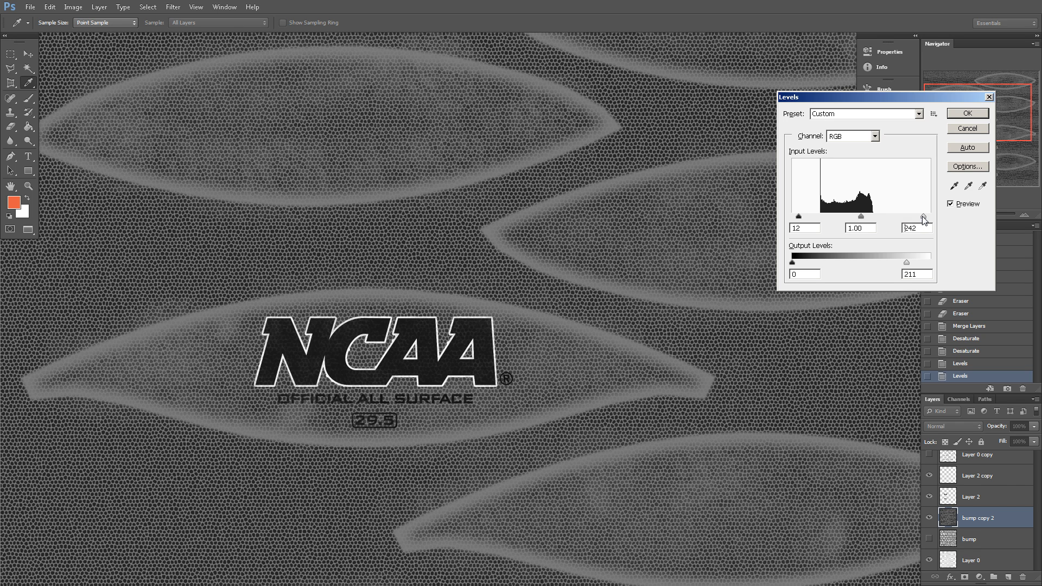
pyautogui.moveTo(921, 217); pyautogui.dragTo(926, 216)
pyautogui.click(967, 113)
# Lighten the blacks of the Layer 2 logos with Levels by raising the output black slightly
pyautogui.moveTo(968, 112)
pyautogui.mouseDown()
pyautogui.moveTo(1014, 146)
pyautogui.moveTo(961, 99)
pyautogui.moveTo(968, 107)
pyautogui.mouseUp()
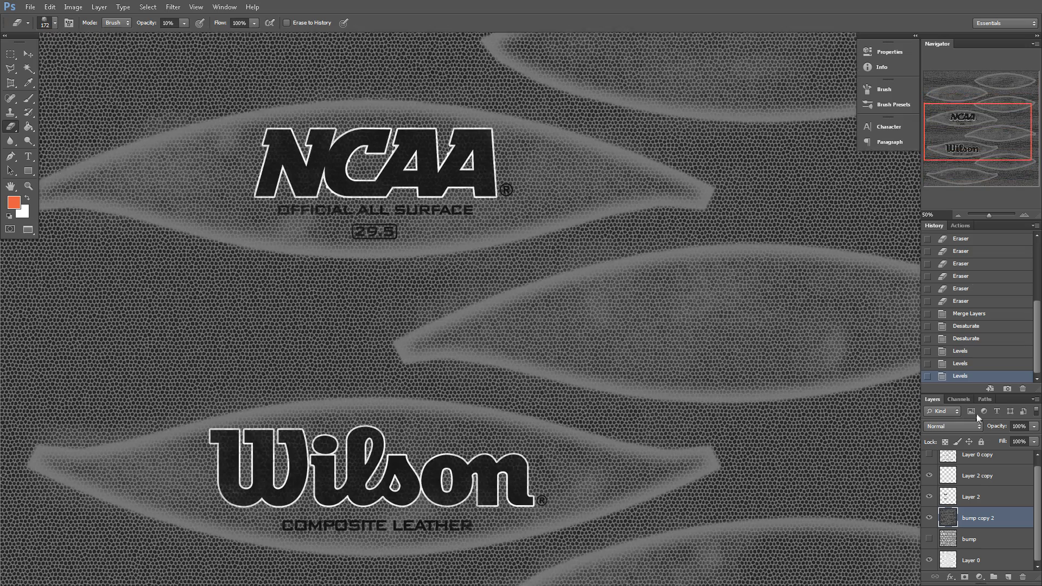
pyautogui.click(959, 494)
pyautogui.hotkey('ctrl', 'l')
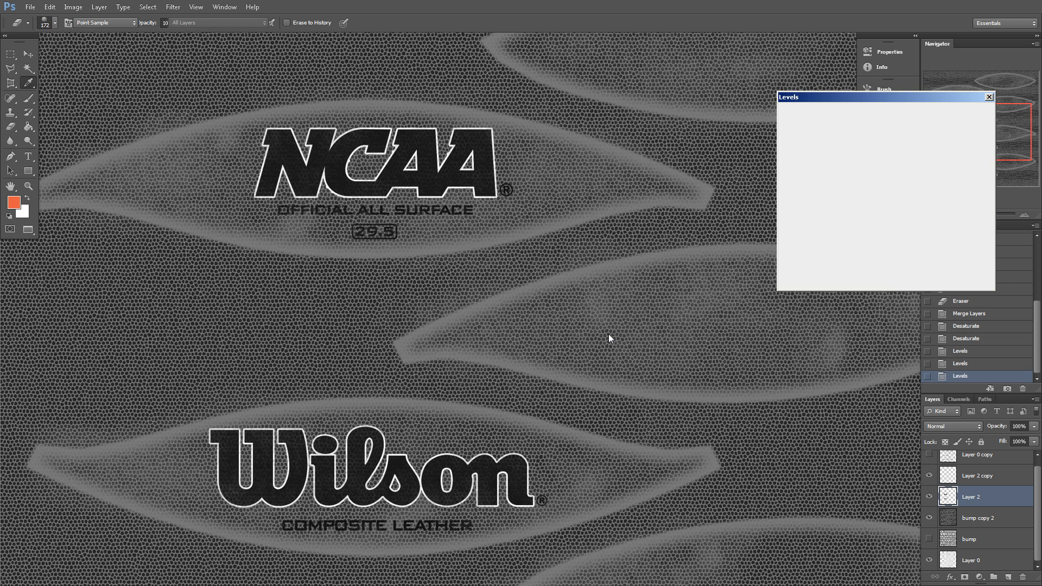
pyautogui.moveTo(797, 266); pyautogui.dragTo(801, 262)
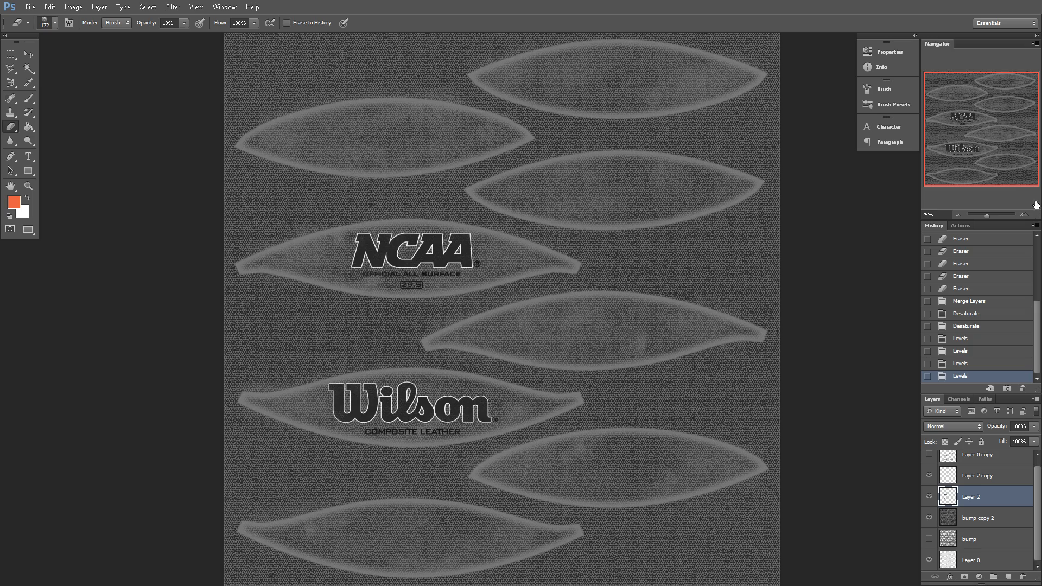
# Darken the bump copy 2 leather texture further with Levels by lowering its output white
pyautogui.click(1023, 215)
pyautogui.moveTo(948, 117); pyautogui.dragTo(930, 123)
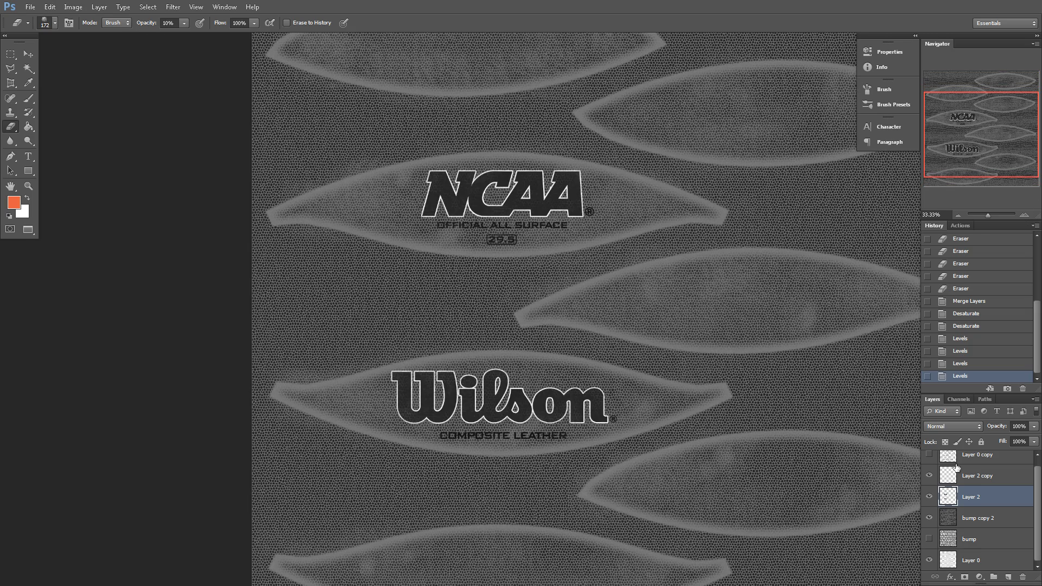
pyautogui.click(971, 518)
pyautogui.click(929, 518)
pyautogui.click(929, 518)
pyautogui.click(1024, 215)
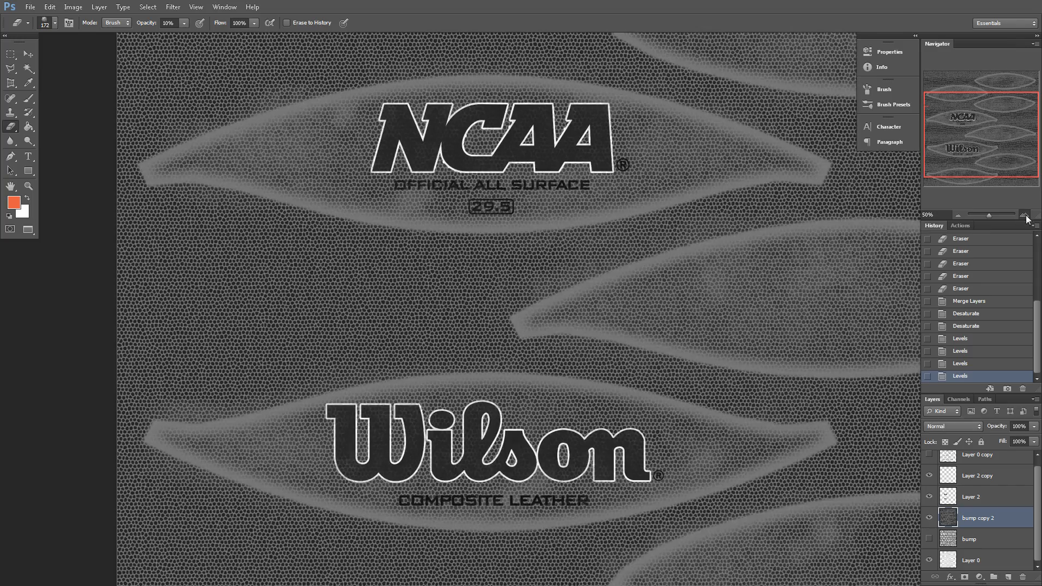
pyautogui.click(1024, 214)
pyautogui.moveTo(999, 149); pyautogui.dragTo(997, 163)
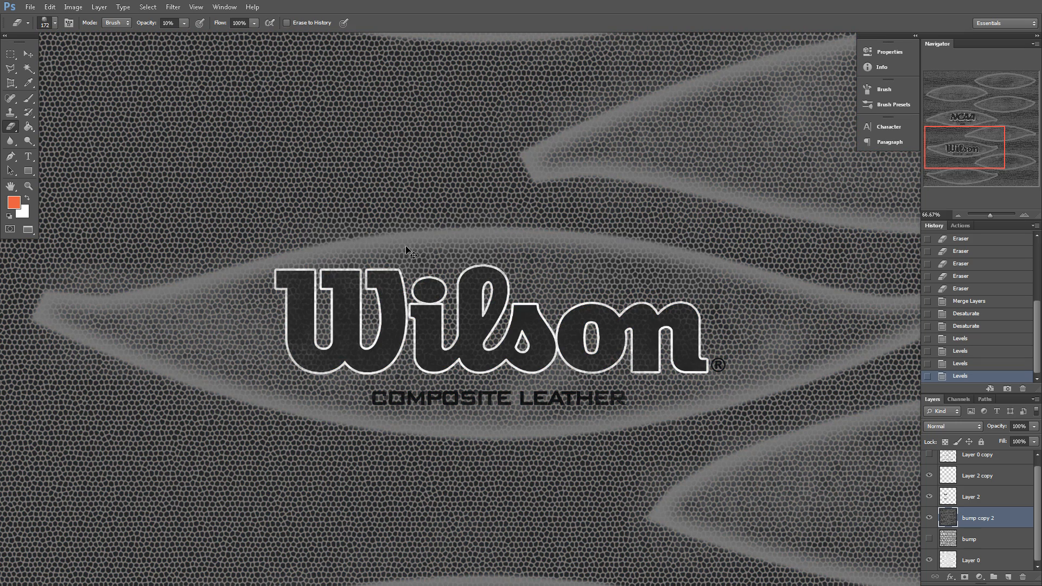
pyautogui.hotkey('ctrl', 'l')
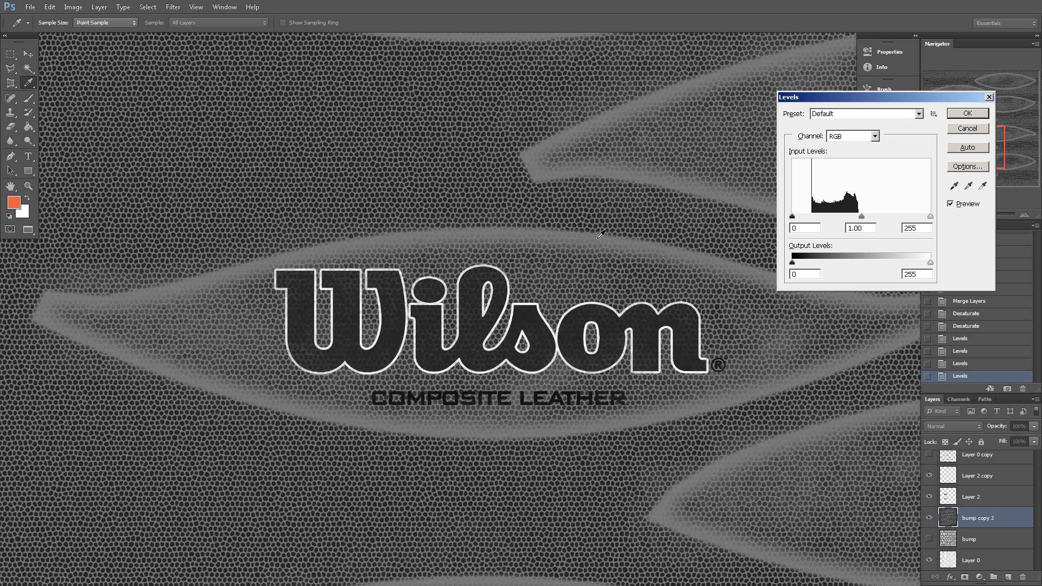
pyautogui.moveTo(933, 264); pyautogui.dragTo(906, 264)
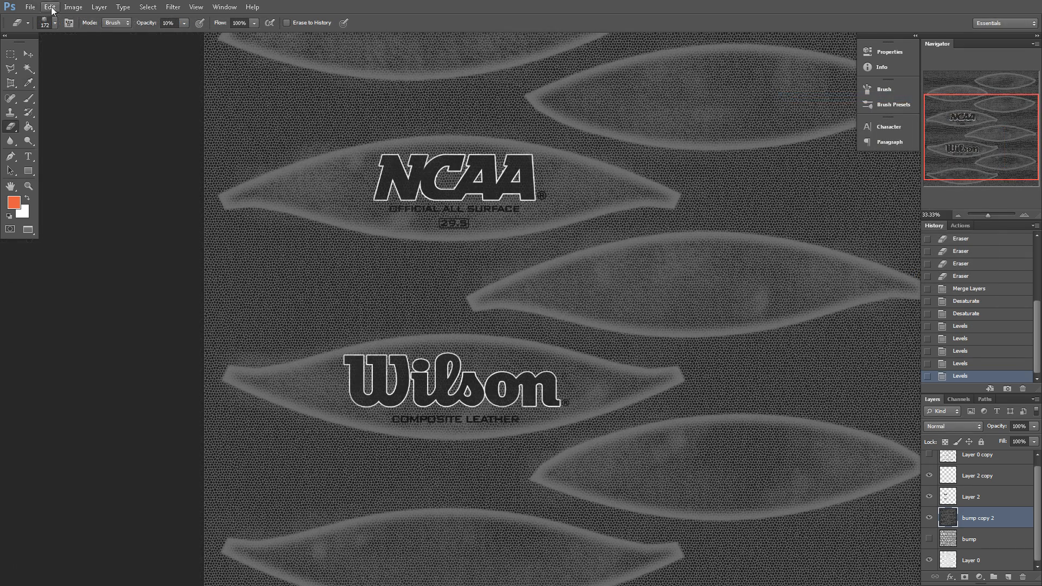
# Save a PNG copy named bball_specular in the textures folder
pyautogui.click(29, 6)
pyautogui.click(58, 125)
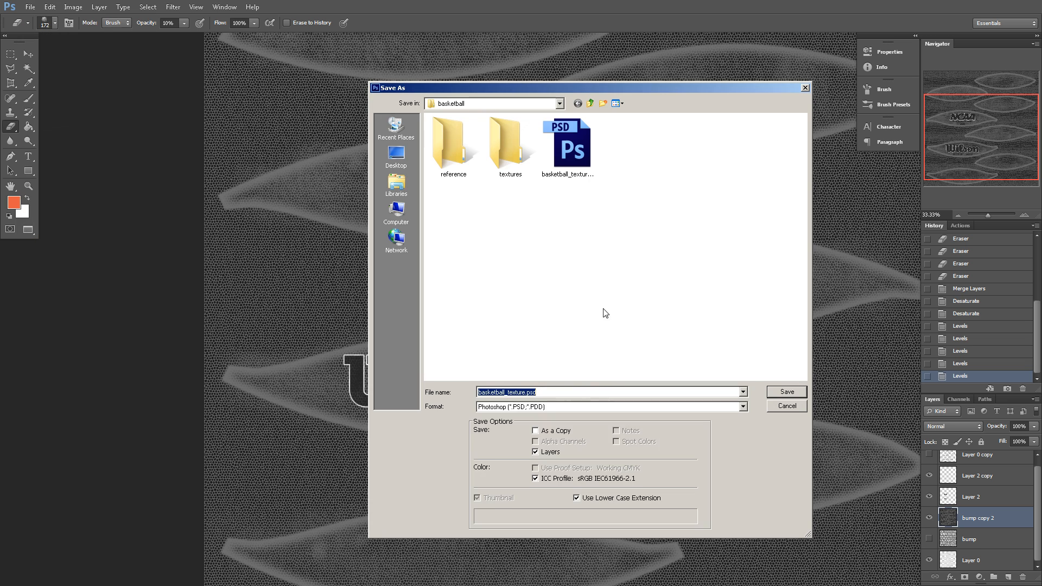
pyautogui.click(602, 406)
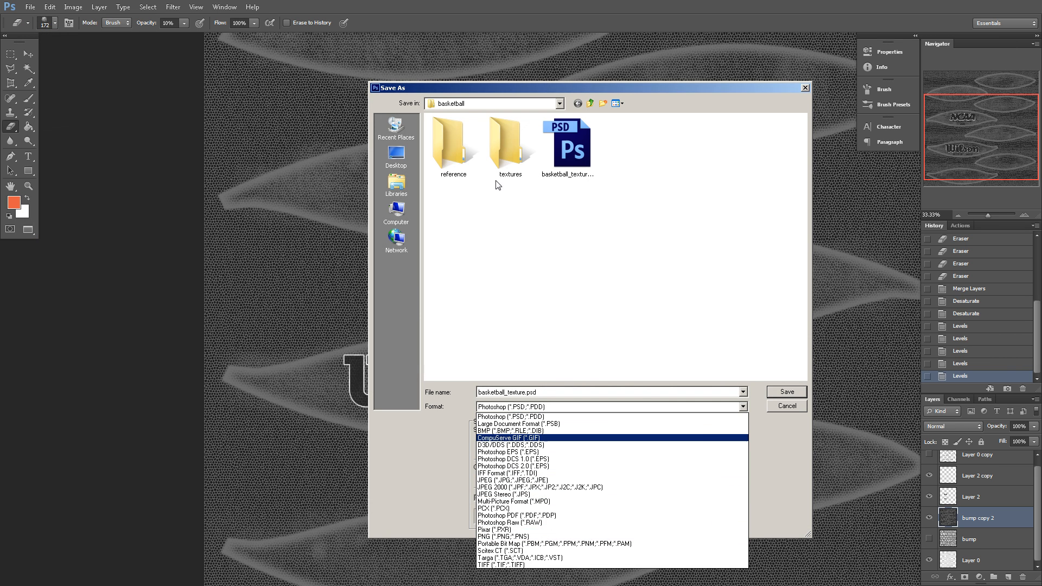
pyautogui.click(500, 148)
pyautogui.doubleClick(500, 149)
pyautogui.click(552, 407)
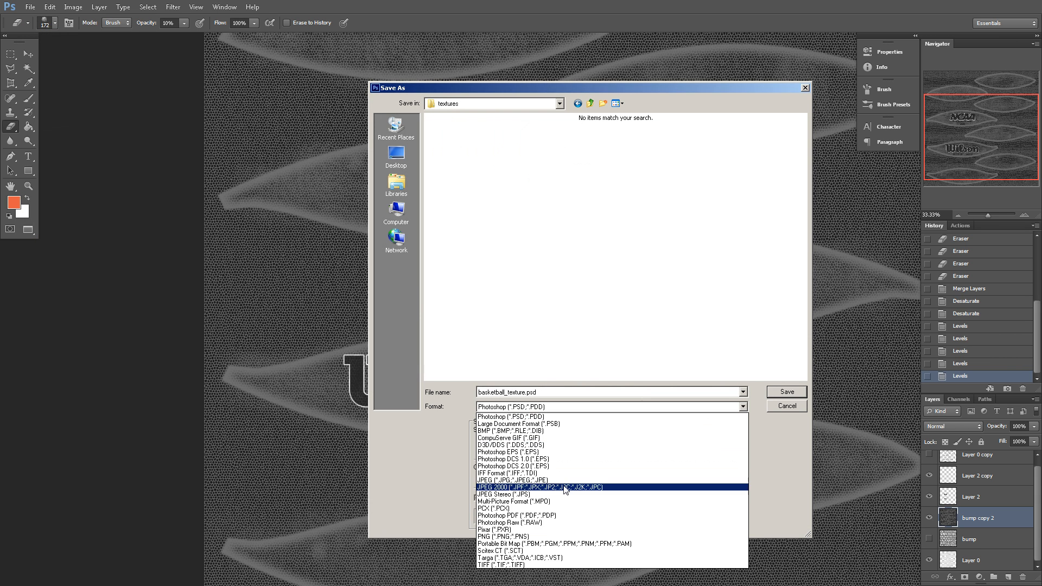
pyautogui.click(565, 525)
pyautogui.click(546, 392)
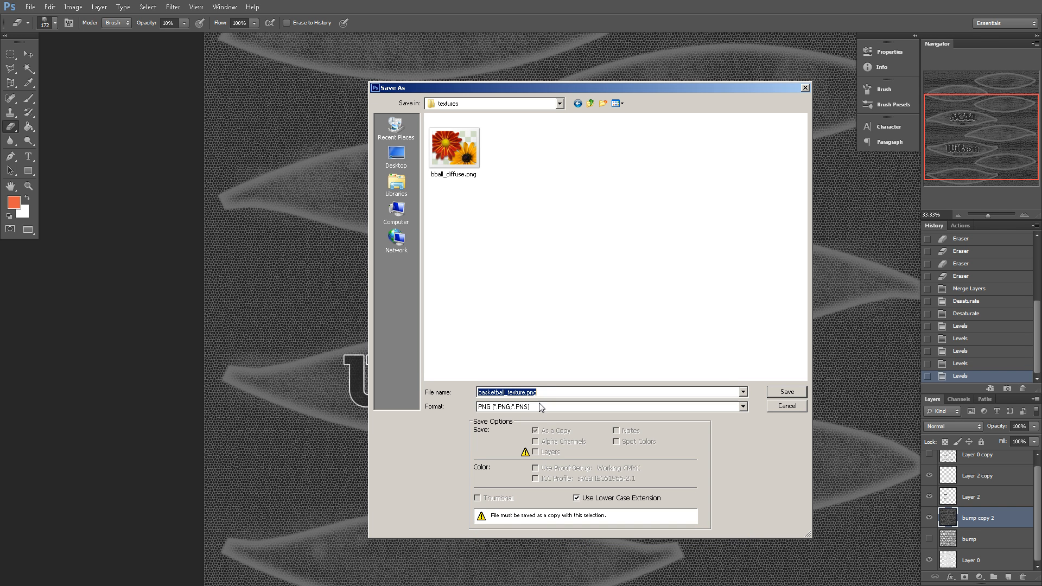
pyautogui.write('bball_specular')
pyautogui.press('Return')
pyautogui.press('Return')
# Hide Layer 2 and bump copy 2, and show the black-and-white bump layer under the lettering
pyautogui.moveTo(985, 121); pyautogui.dragTo(1002, 102)
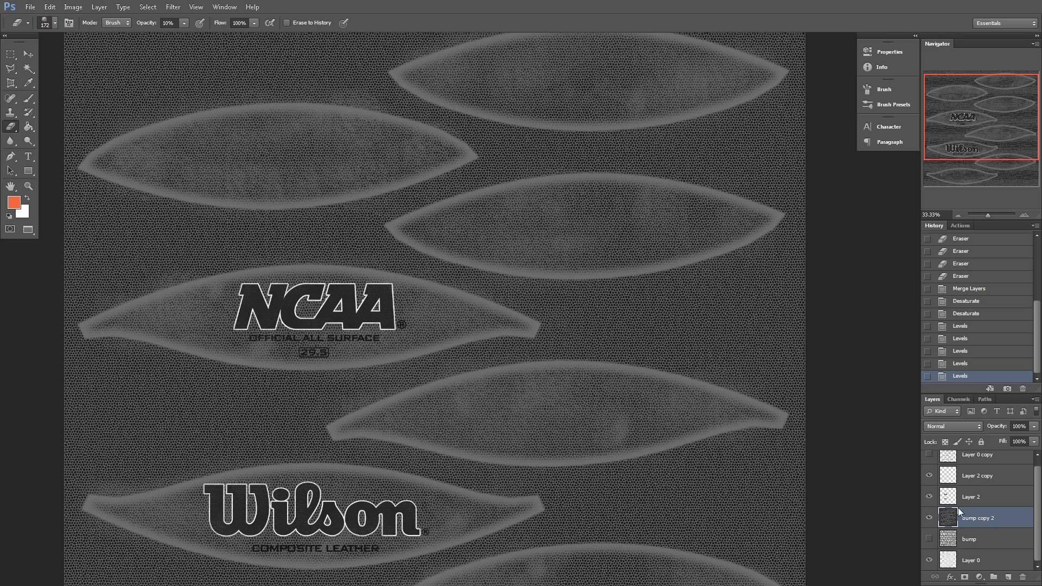
pyautogui.click(928, 496)
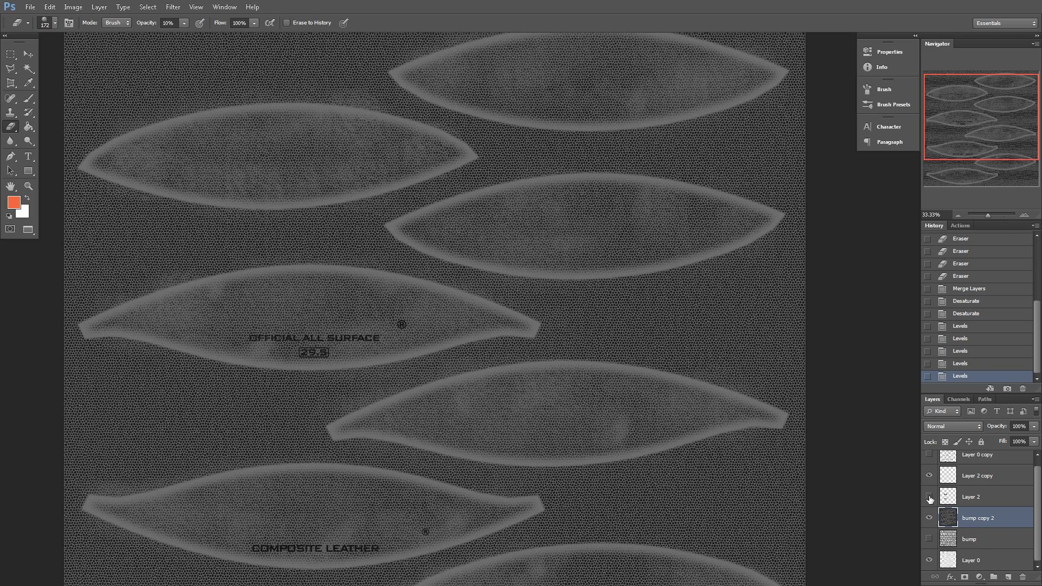
pyautogui.click(1024, 215)
pyautogui.moveTo(971, 135)
pyautogui.mouseDown()
pyautogui.moveTo(960, 144)
pyautogui.moveTo(964, 136)
pyautogui.mouseUp()
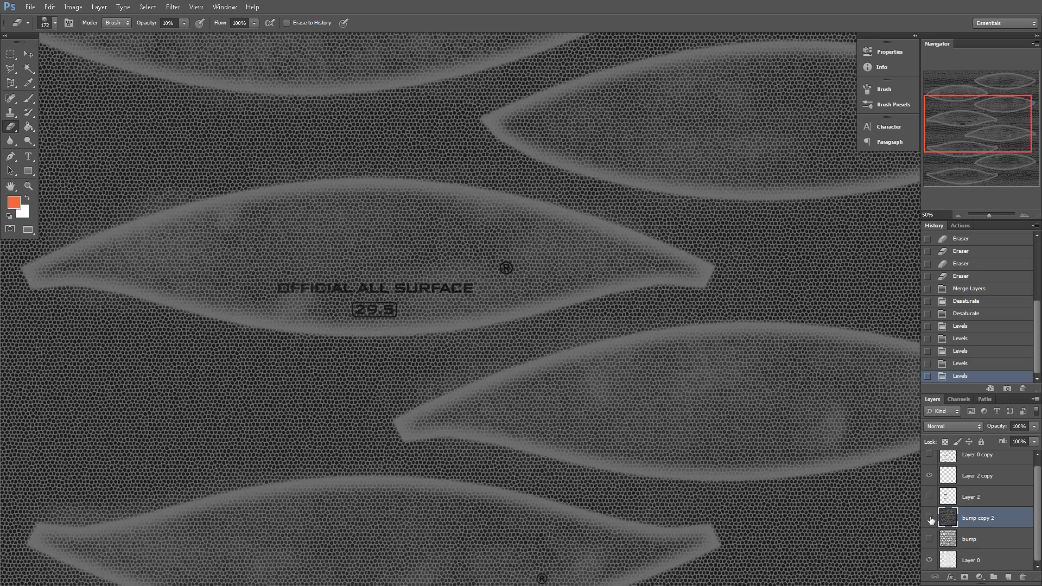
pyautogui.click(929, 518)
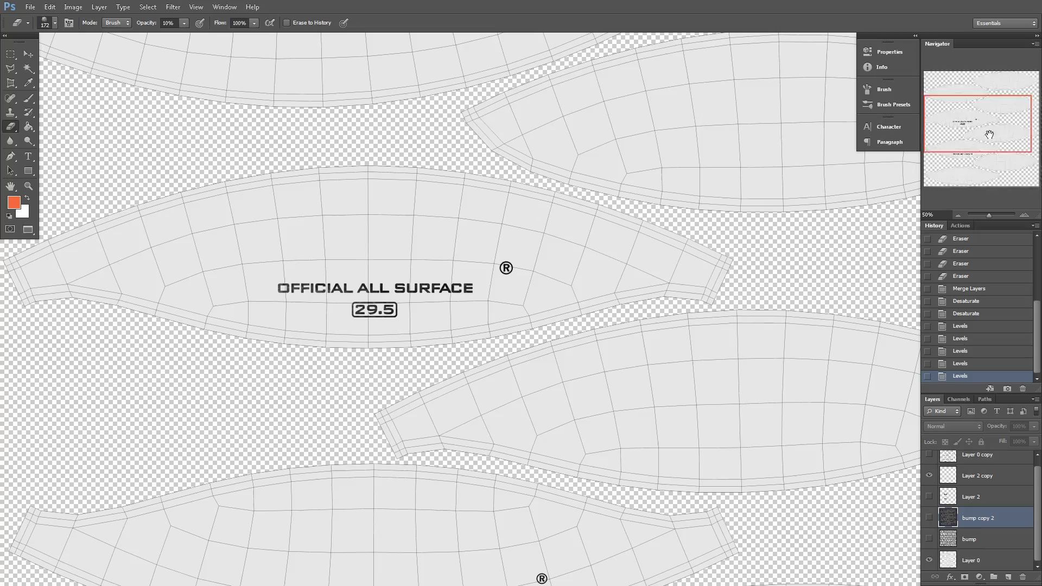
pyautogui.moveTo(988, 132); pyautogui.dragTo(988, 149)
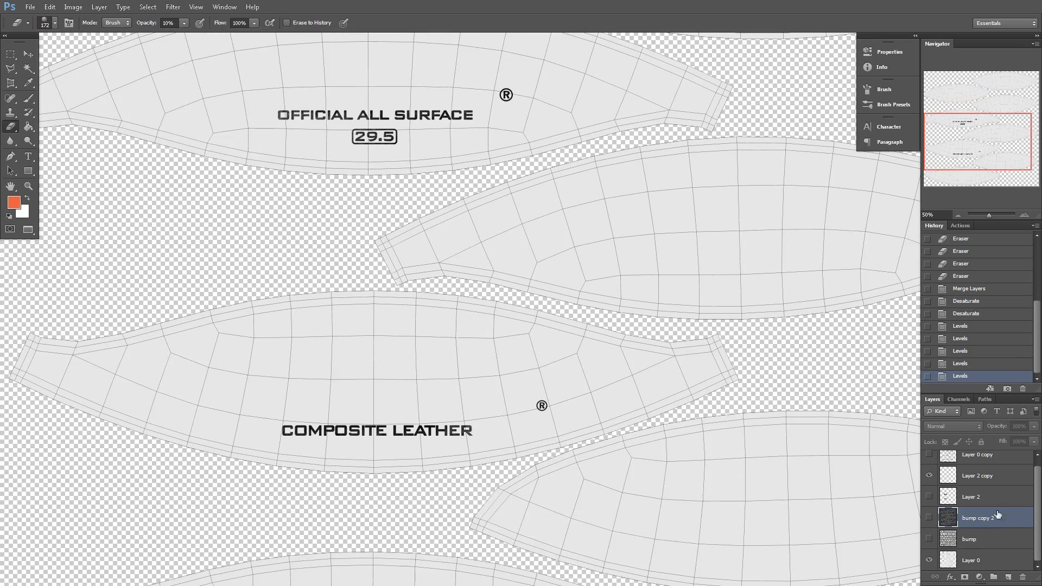
pyautogui.click(941, 540)
pyautogui.click(929, 539)
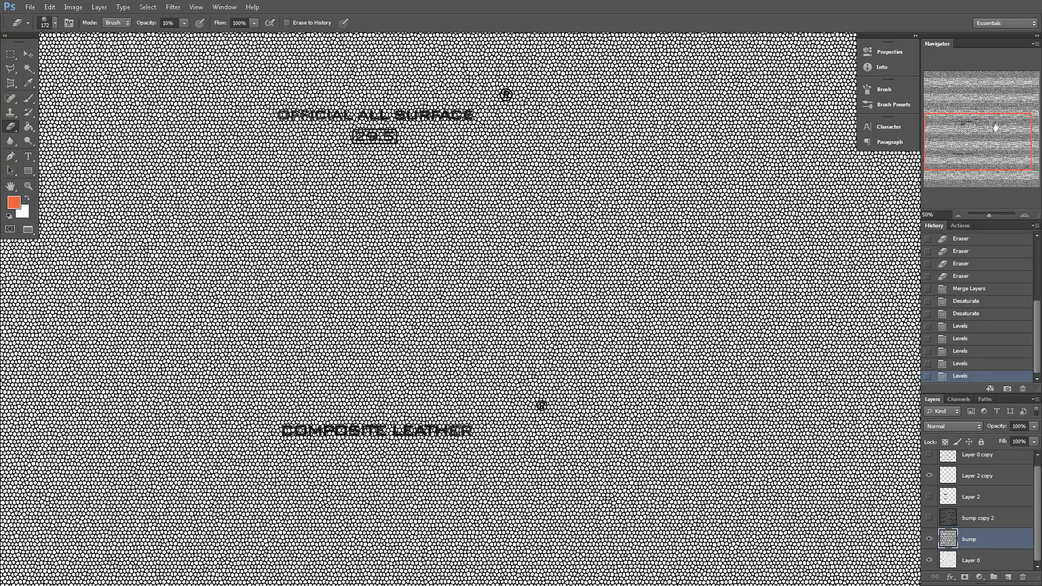
pyautogui.moveTo(991, 128); pyautogui.dragTo(990, 113)
pyautogui.click(1024, 216)
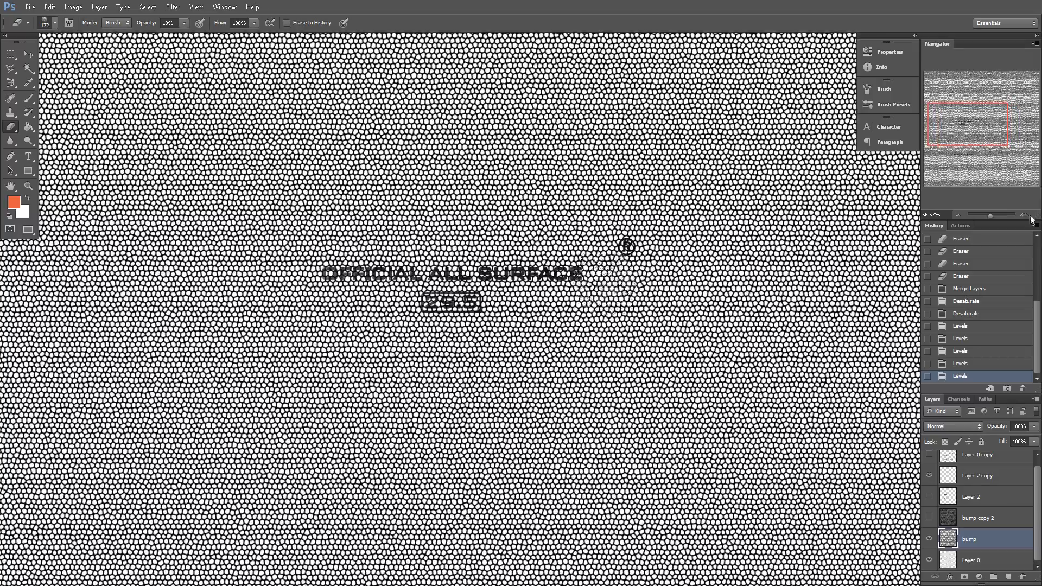
pyautogui.click(1024, 216)
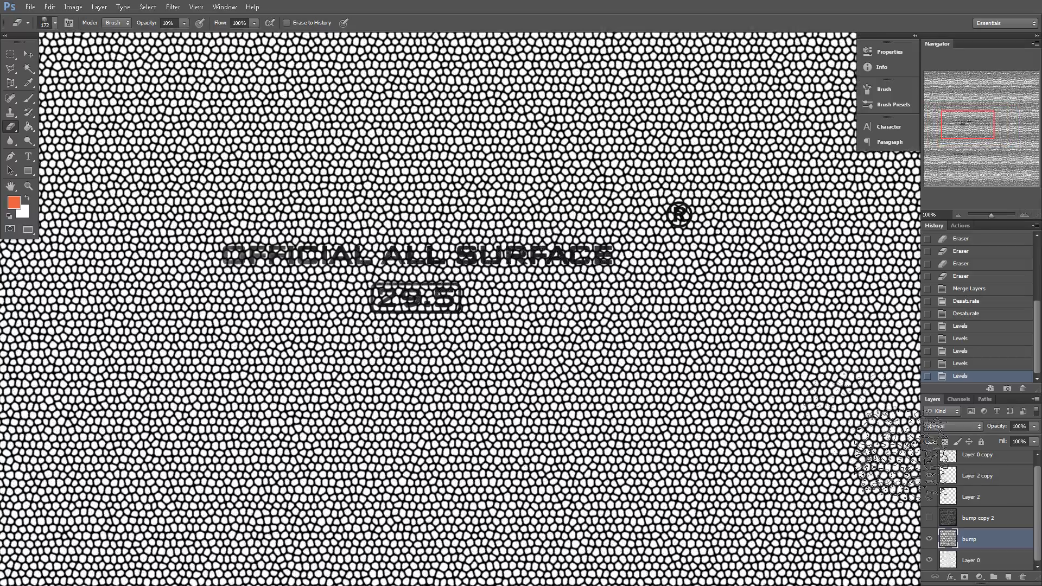
# Strengthen the lettering on Layer 2 copy by duplicating the layer and merging it down, two times in a row
pyautogui.click(956, 498)
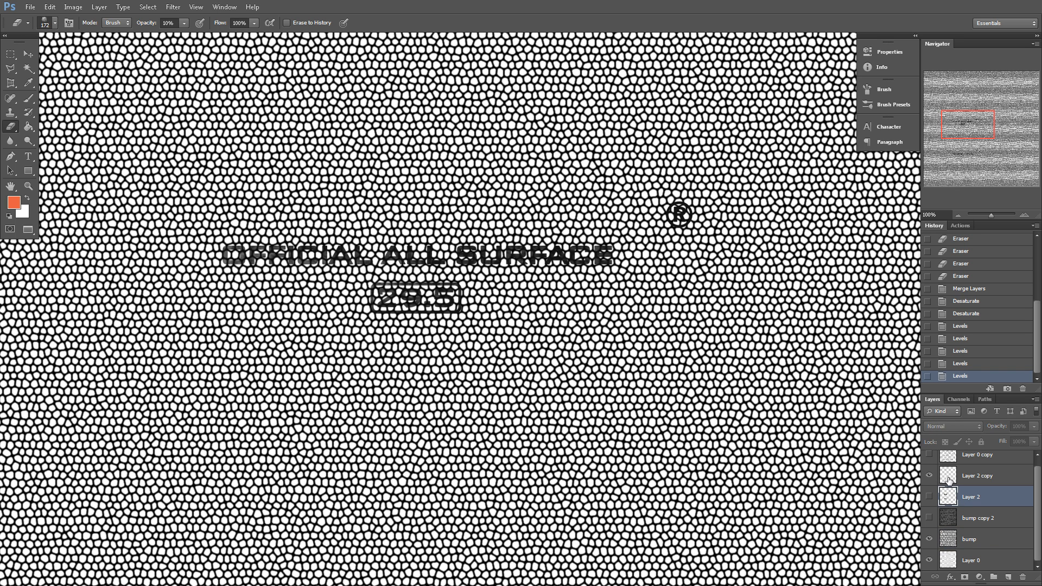
pyautogui.click(948, 480)
pyautogui.click(930, 476)
pyautogui.click(929, 477)
pyautogui.moveTo(953, 478); pyautogui.dragTo(1005, 574)
pyautogui.hotkey('ctrl', 'e')
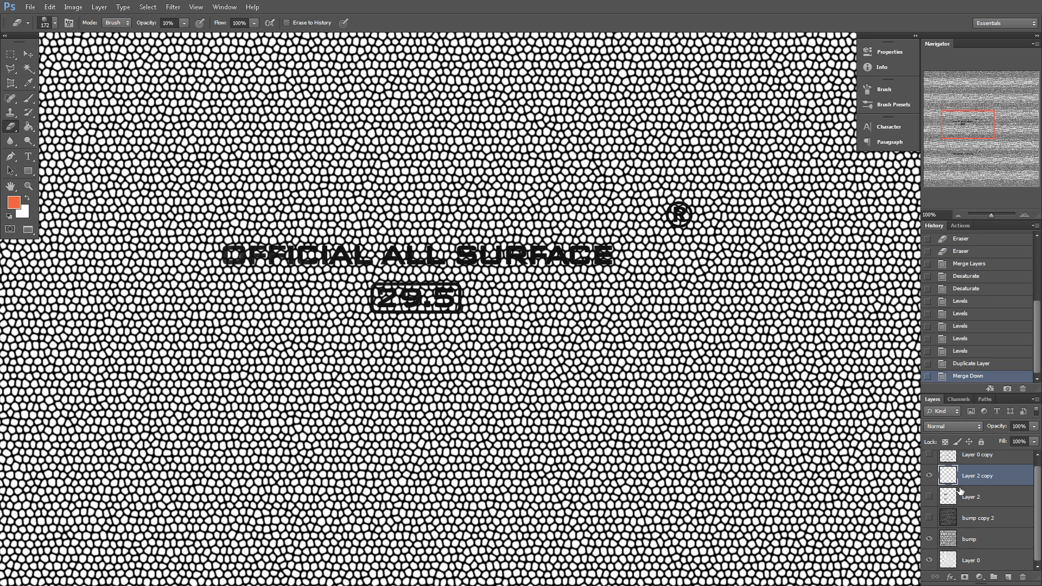
pyautogui.moveTo(950, 479); pyautogui.dragTo(1008, 576)
pyautogui.hotkey('ctrl', 'e')
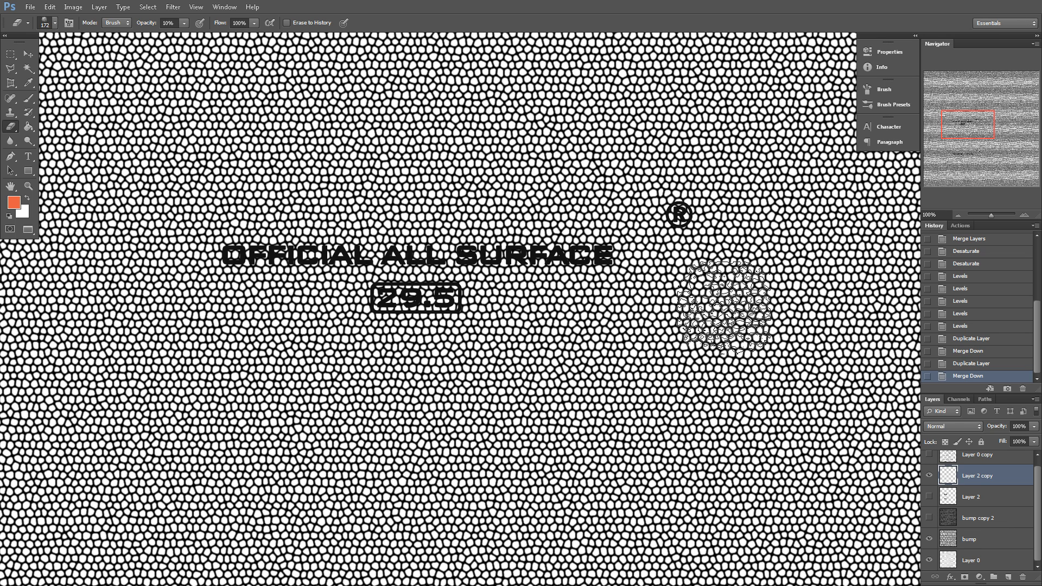
pyautogui.click(959, 215)
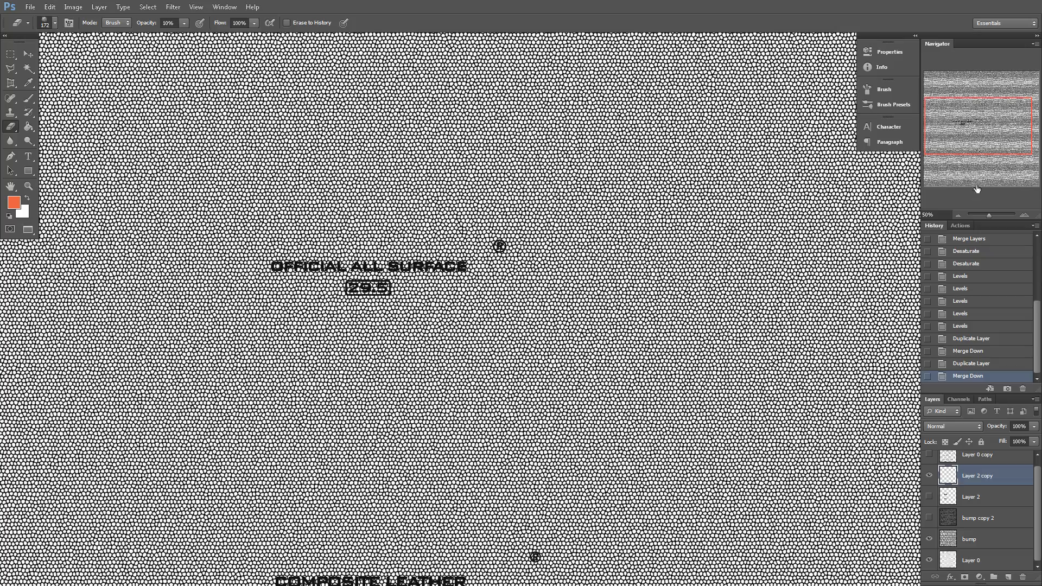
pyautogui.click(958, 214)
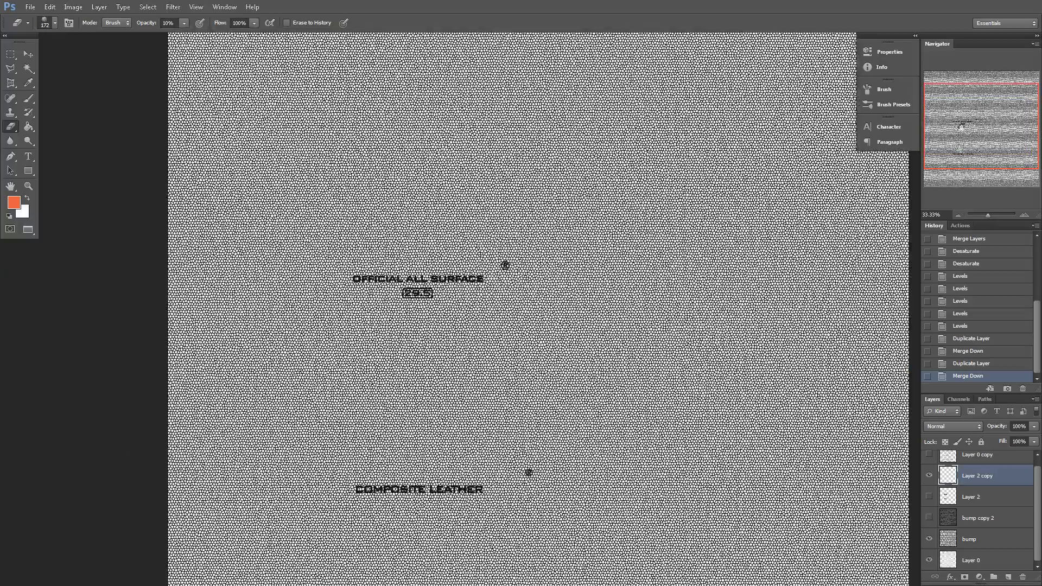
pyautogui.moveTo(961, 126); pyautogui.dragTo(971, 130)
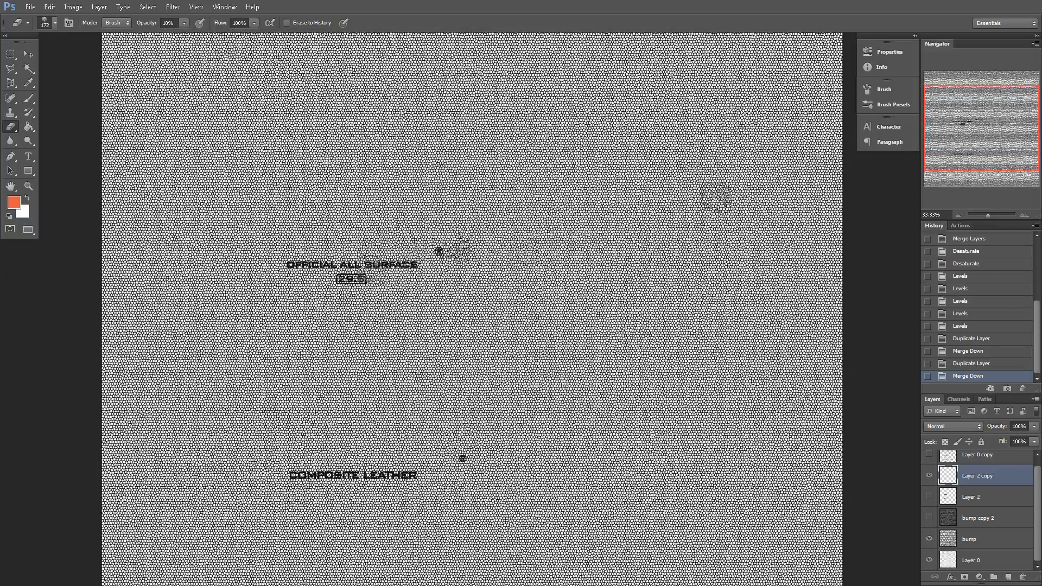
pyautogui.scroll(3, 686, 173)
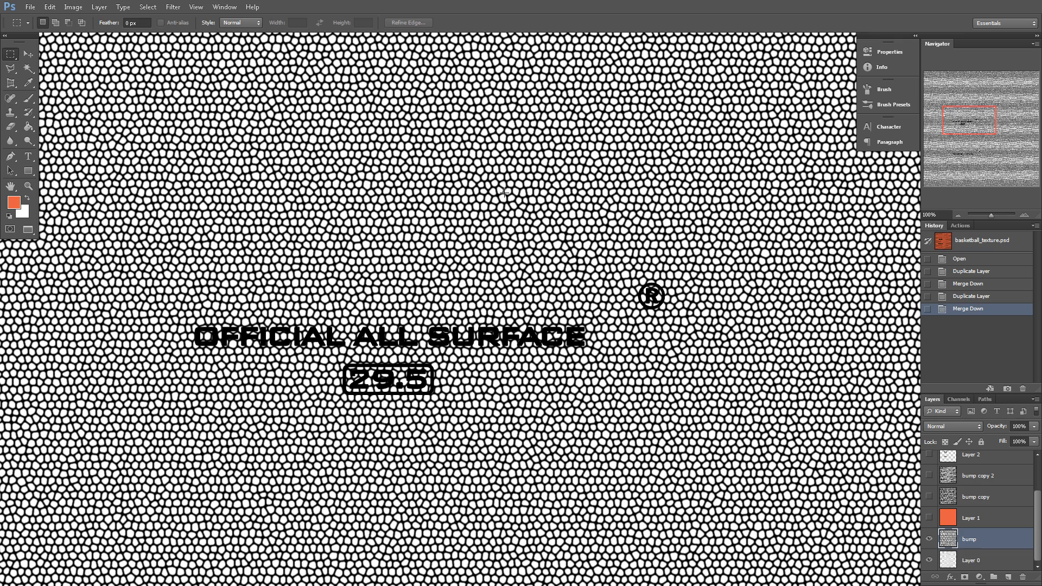
# Soften the black-and-white bump layer with a Gaussian Blur of 1.2 pixels radius
pyautogui.click(1025, 215)
pyautogui.click(1025, 214)
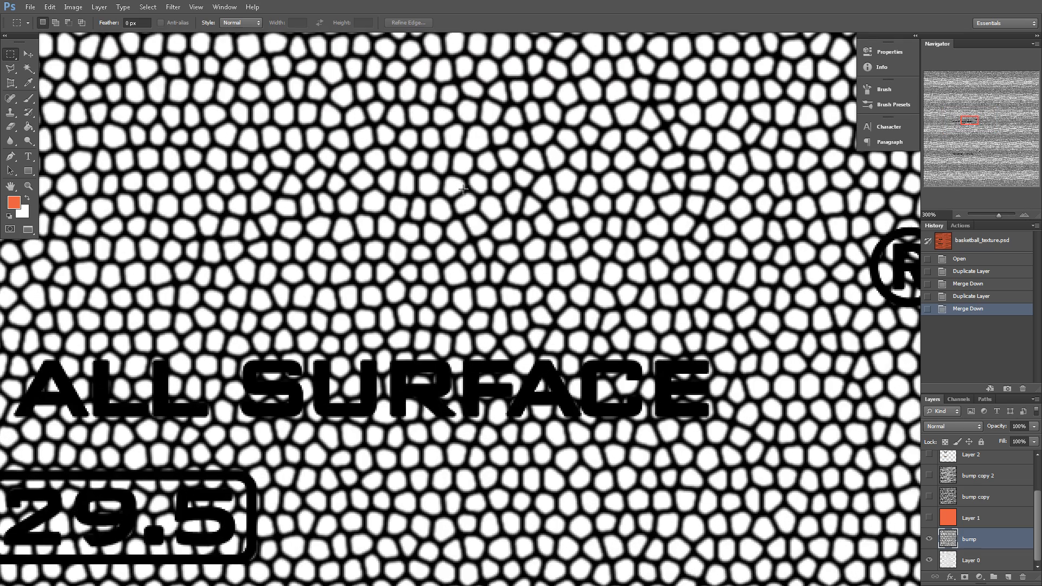
pyautogui.scroll(2, 461, 221)
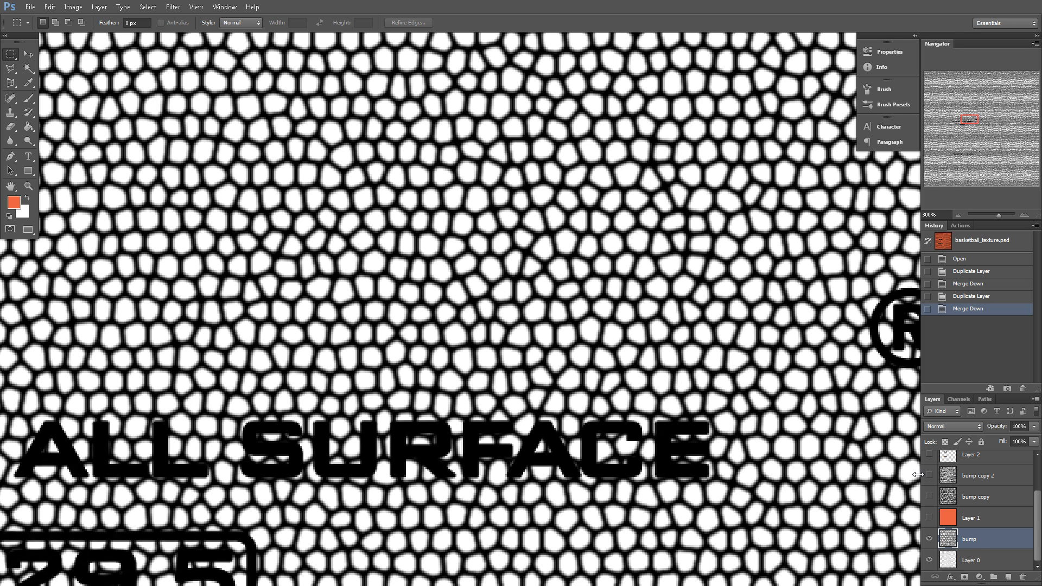
pyautogui.click(173, 7)
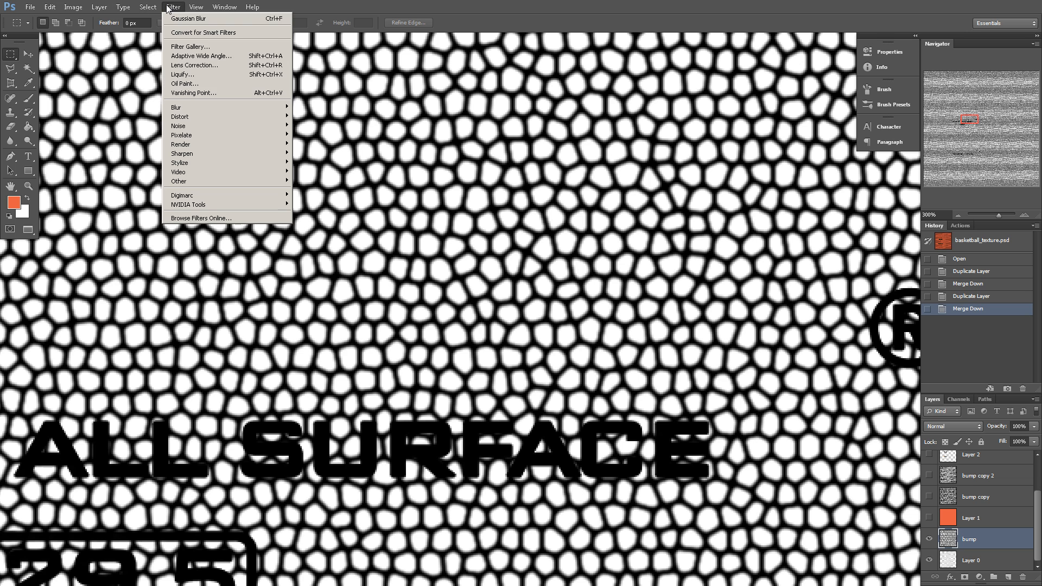
pyautogui.moveTo(184, 107)
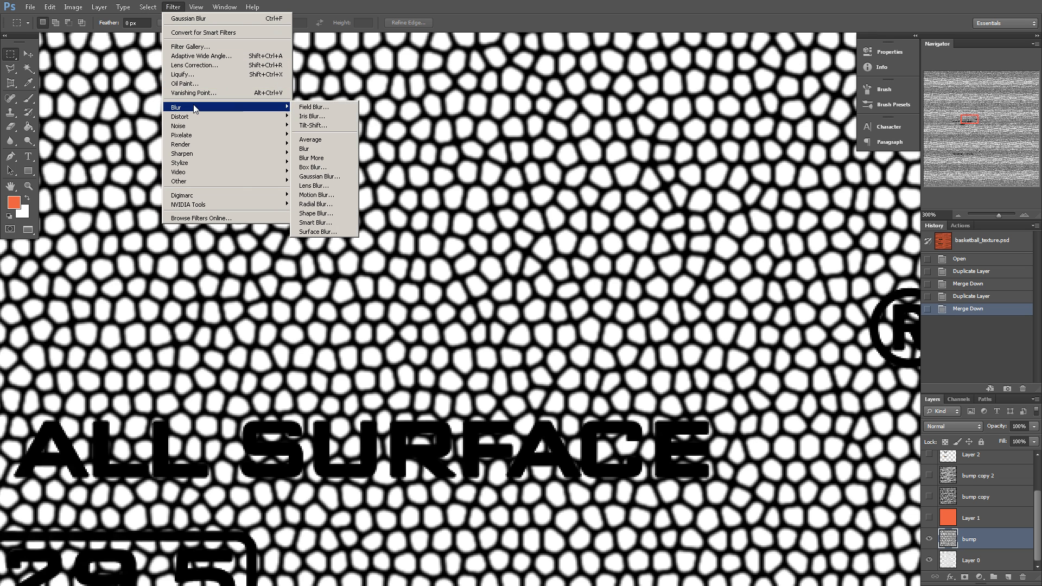
pyautogui.click(325, 177)
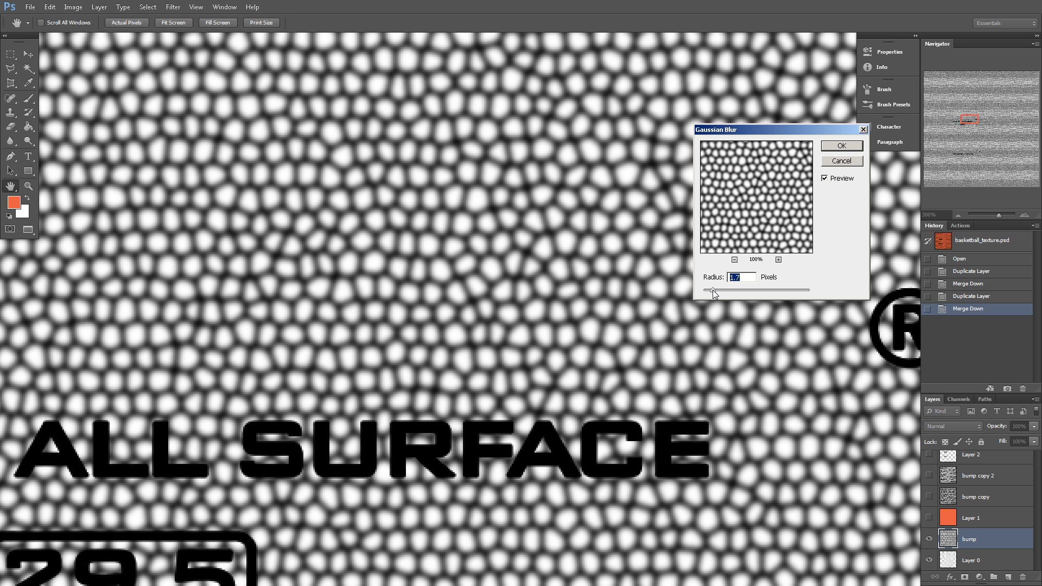
pyautogui.moveTo(711, 290)
pyautogui.mouseDown()
pyautogui.moveTo(696, 290)
pyautogui.moveTo(710, 291)
pyautogui.mouseUp()
pyautogui.click(837, 180)
pyautogui.click(838, 181)
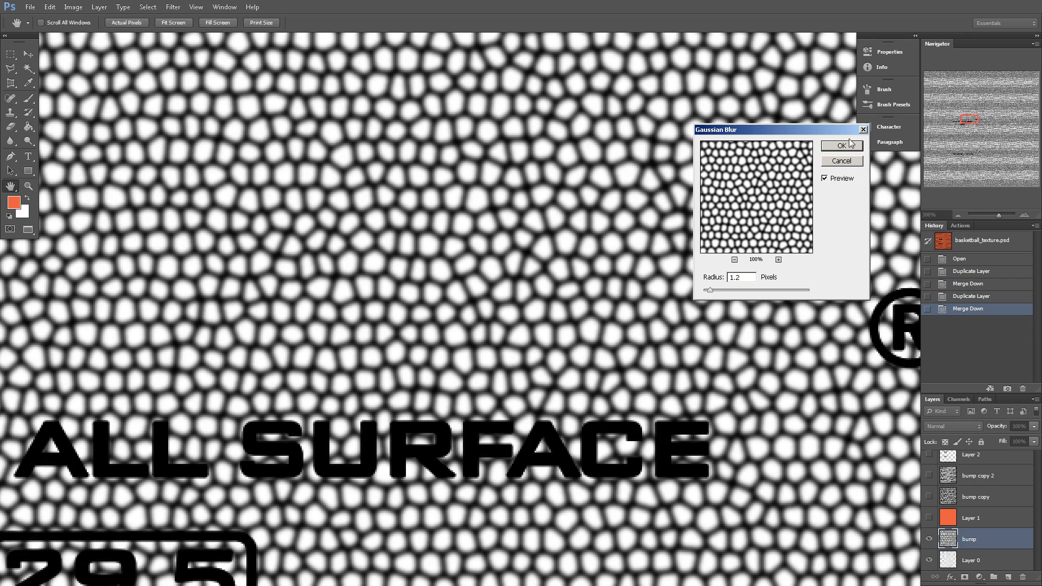
pyautogui.click(841, 146)
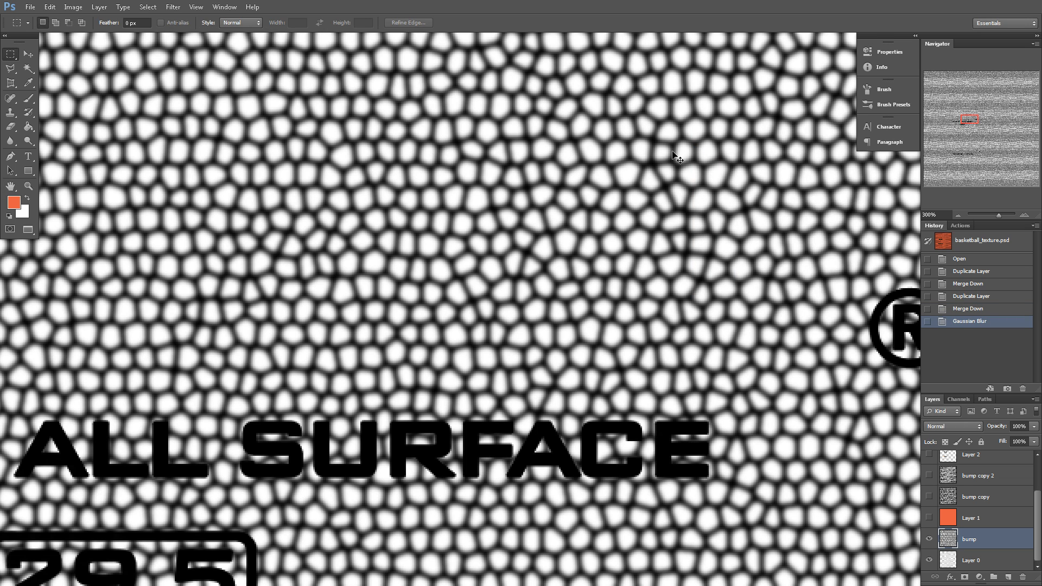
# Adjust the bump layer with Levels, setting the black input to 14 and the midtone to 1.11
pyautogui.hotkey('ctrl', 'l')
pyautogui.moveTo(792, 216); pyautogui.dragTo(799, 216)
pyautogui.click(964, 204)
pyautogui.click(962, 206)
pyautogui.click(981, 112)
pyautogui.moveTo(866, 219); pyautogui.dragTo(860, 219)
pyautogui.click(966, 205)
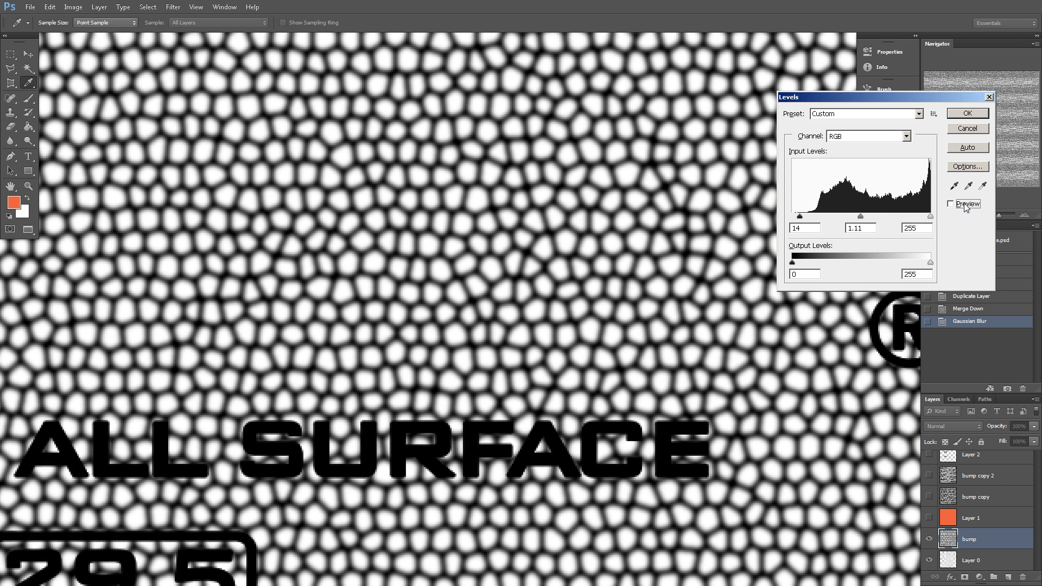
pyautogui.click(959, 115)
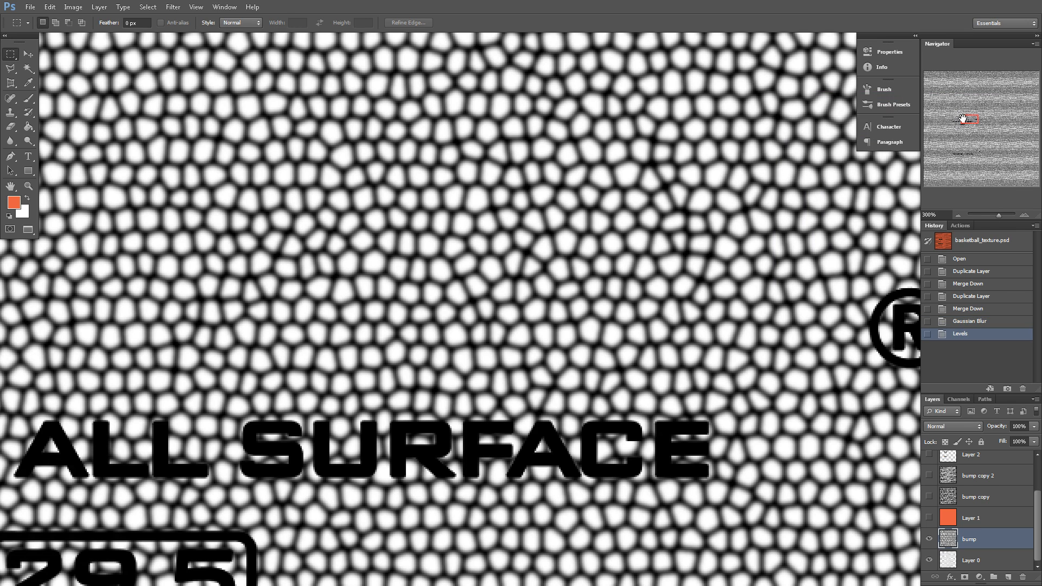
# Soften the lettering on Layer 2 copy with a Gaussian Blur of 1.0 pixel radius
pyautogui.moveTo(965, 118); pyautogui.dragTo(958, 122)
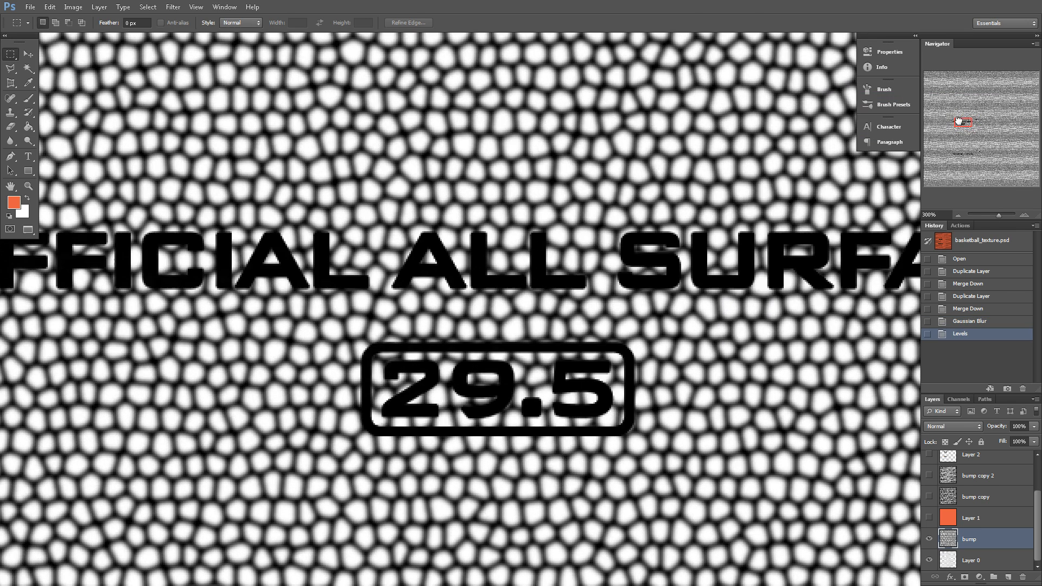
pyautogui.scroll(2, 971, 480)
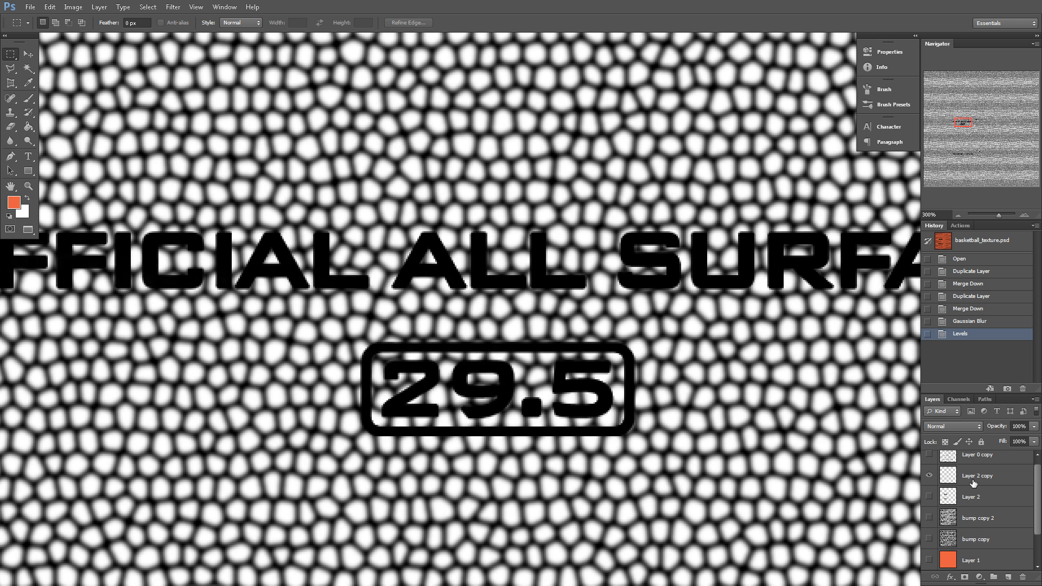
pyautogui.click(954, 481)
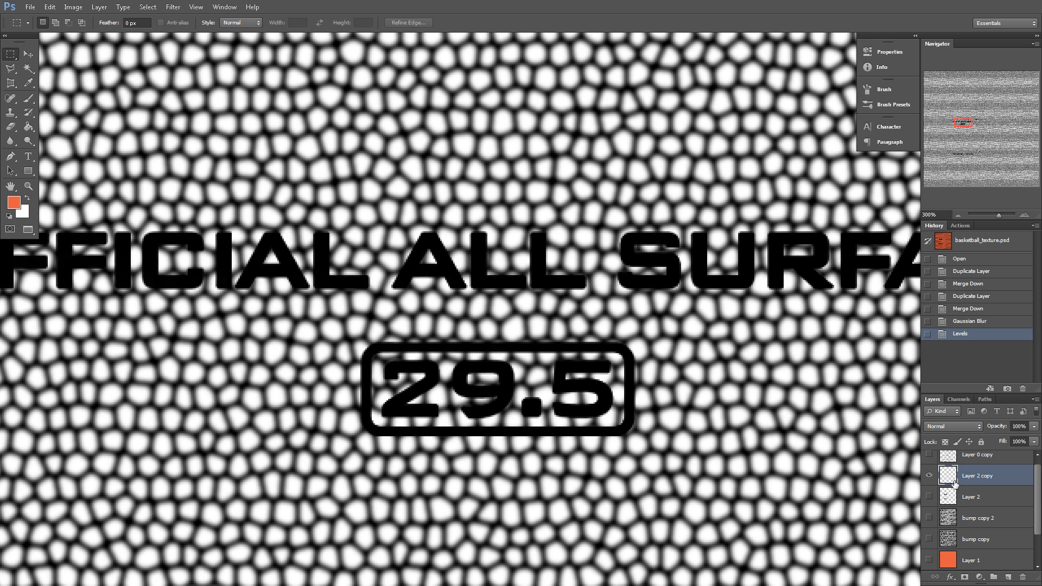
pyautogui.click(174, 7)
pyautogui.moveTo(211, 107)
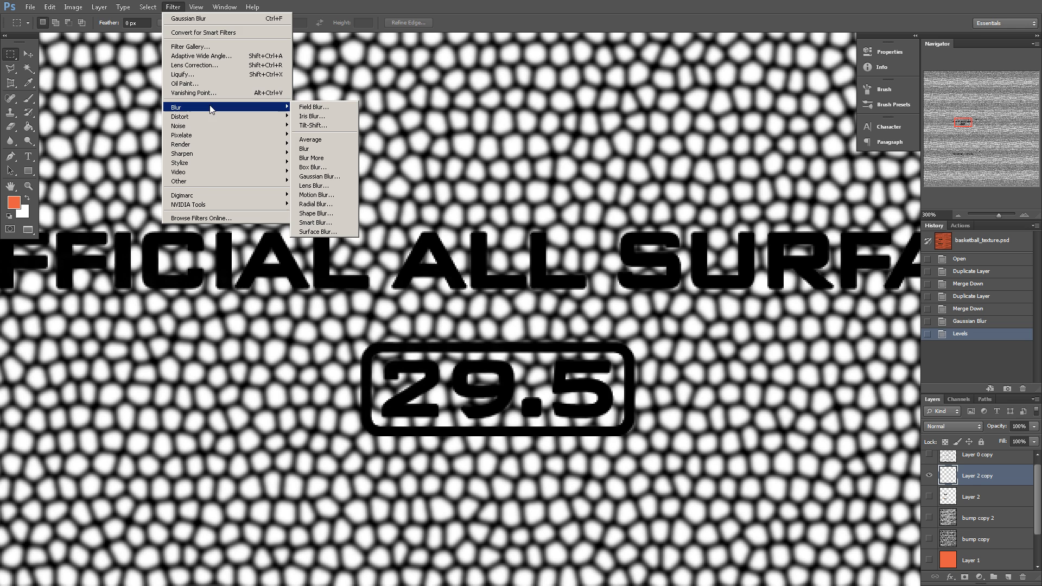
pyautogui.click(324, 176)
pyautogui.moveTo(709, 289); pyautogui.dragTo(706, 291)
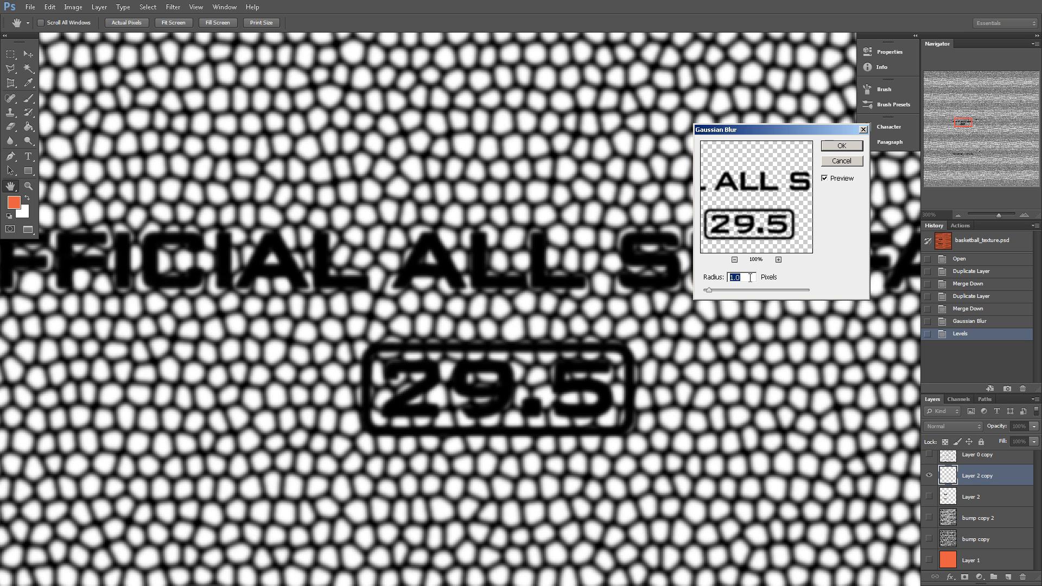
pyautogui.click(827, 179)
pyautogui.click(827, 180)
pyautogui.click(825, 179)
pyautogui.click(840, 146)
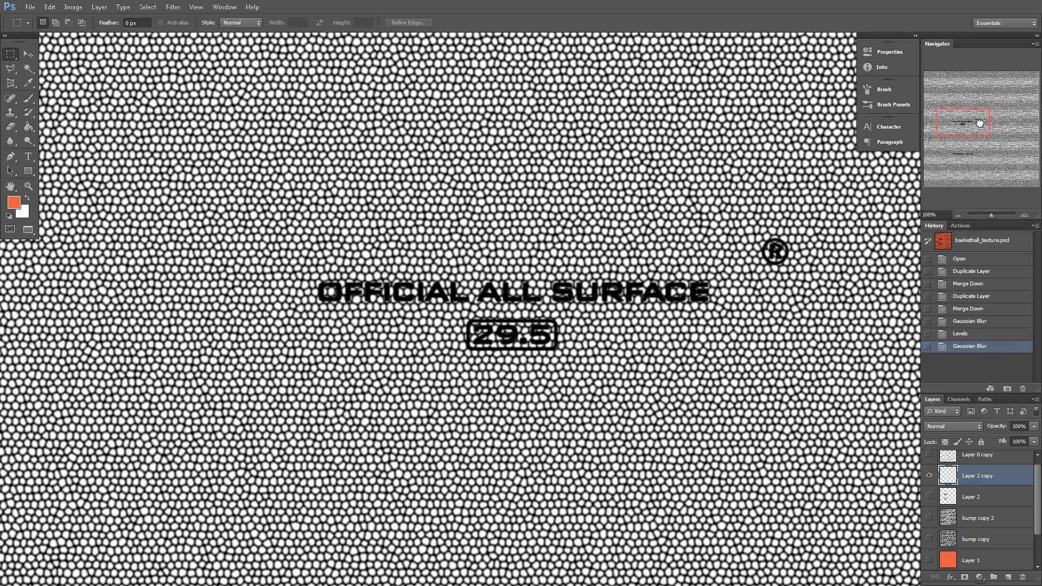
# Save a PNG copy over bball_bump.png in the textures folder with smallest compression and no interlacing
pyautogui.moveTo(979, 123); pyautogui.dragTo(989, 123)
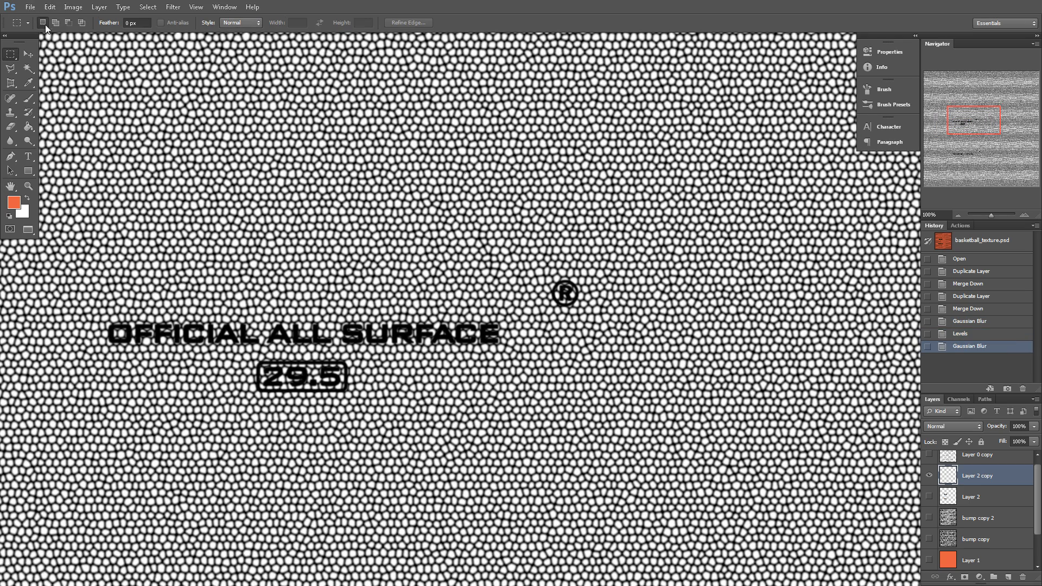
pyautogui.moveTo(982, 128); pyautogui.dragTo(978, 128)
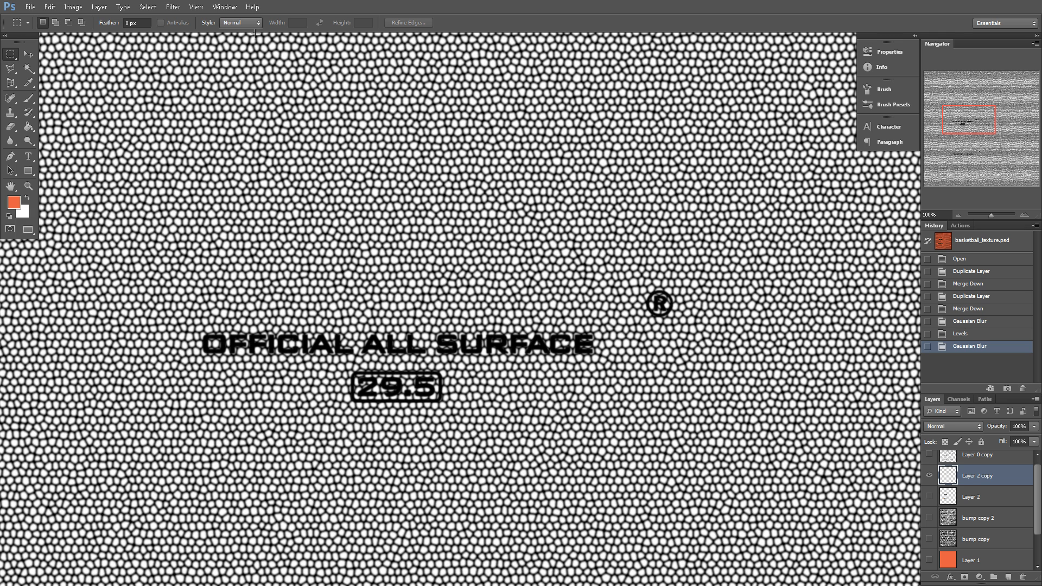
pyautogui.click(34, 8)
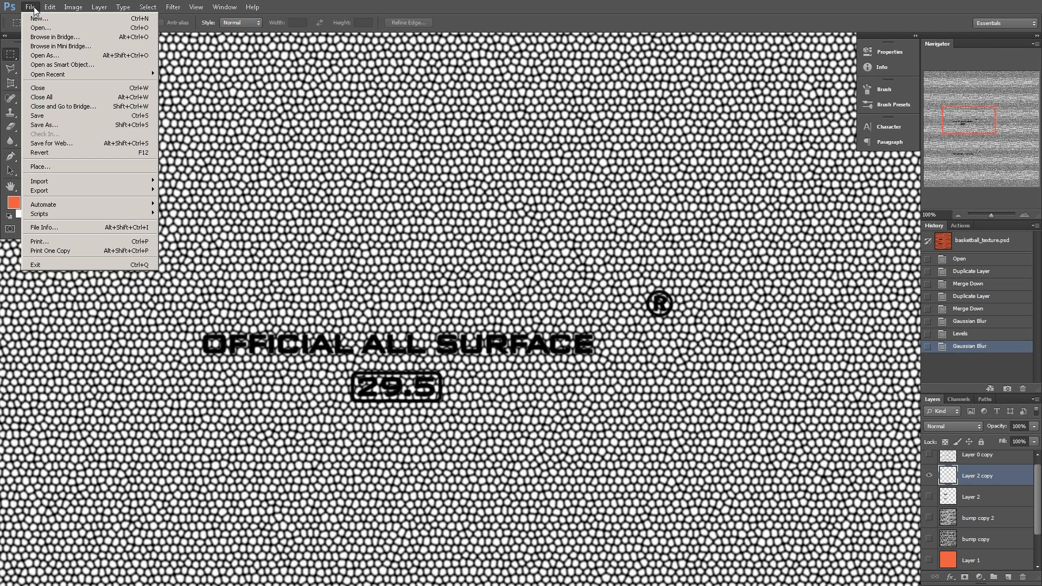
pyautogui.click(436, 5)
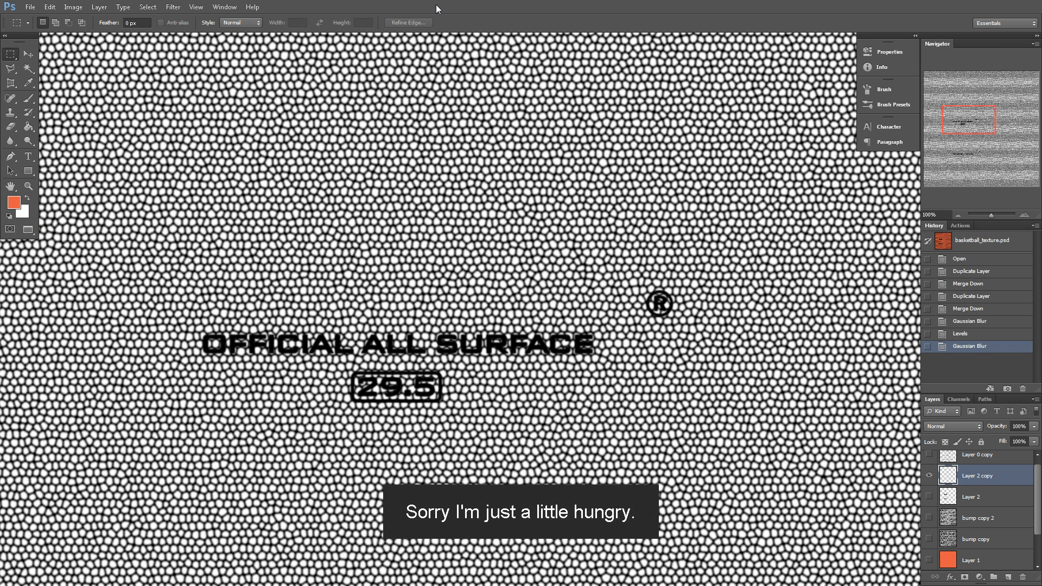
pyautogui.click(31, 7)
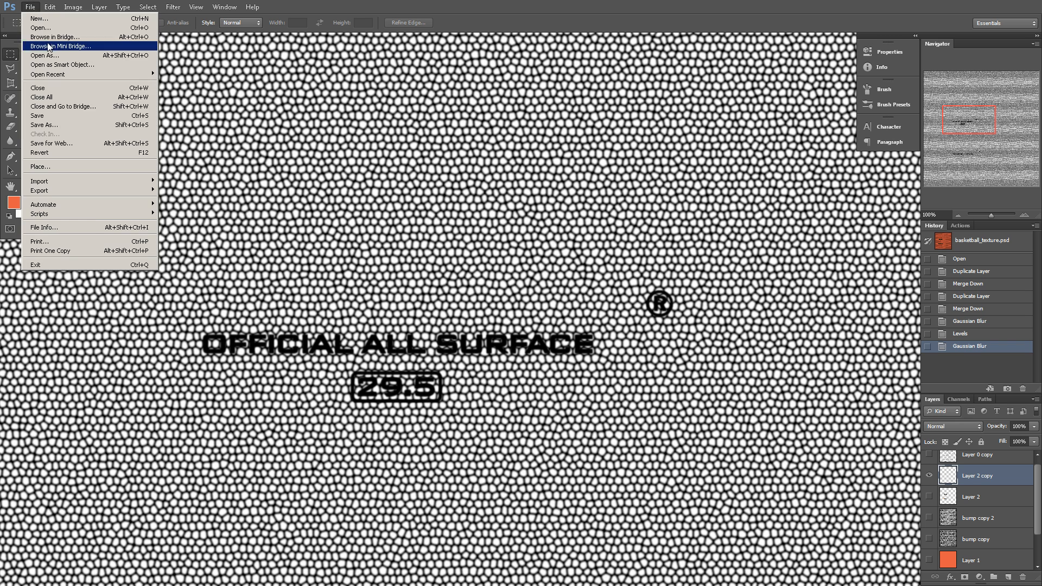
pyautogui.click(54, 128)
pyautogui.doubleClick(496, 166)
pyautogui.click(545, 406)
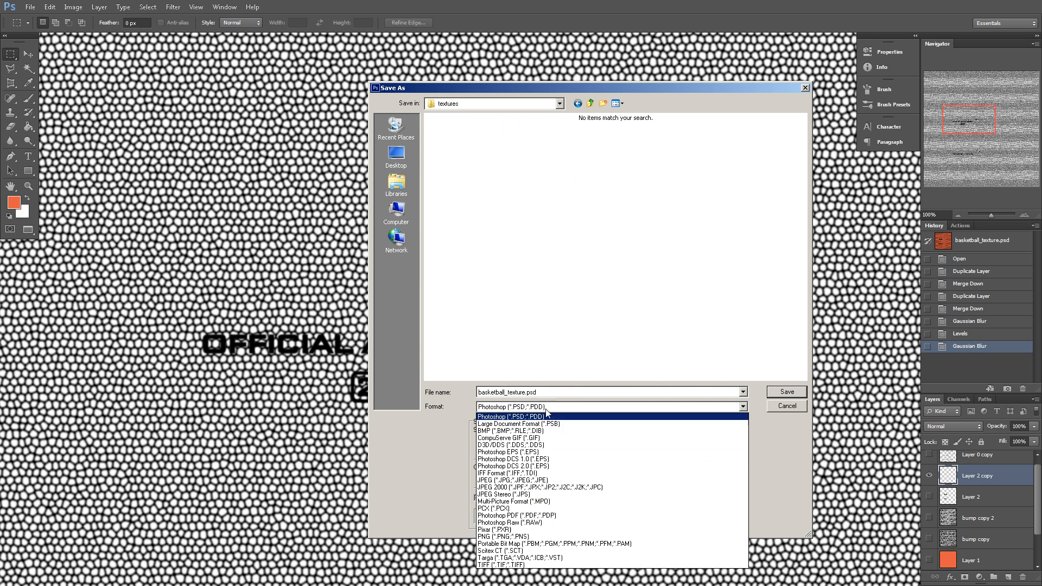
pyautogui.click(552, 536)
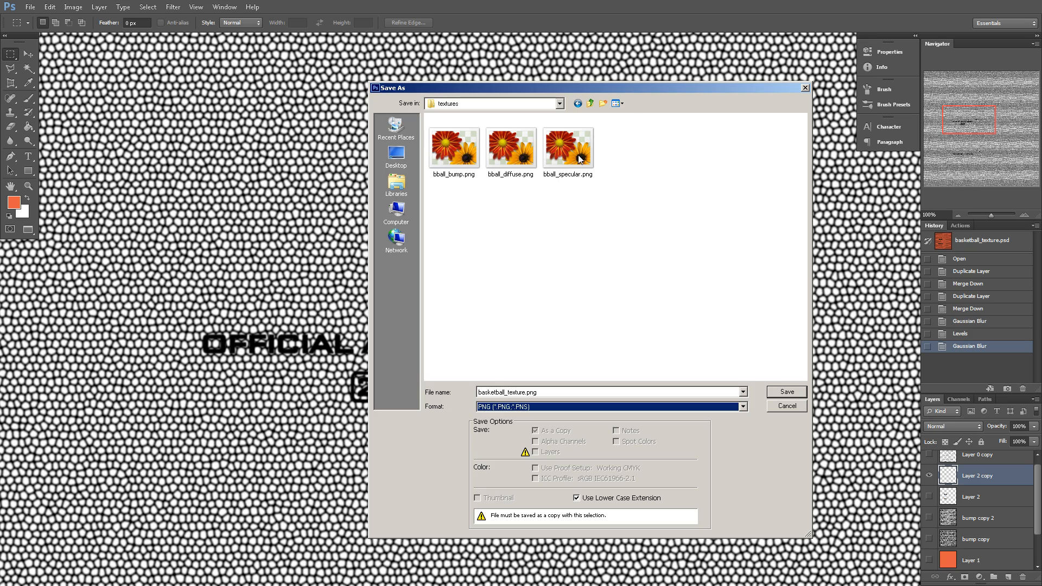
pyautogui.click(463, 159)
pyautogui.press('Return')
pyautogui.press('Return')
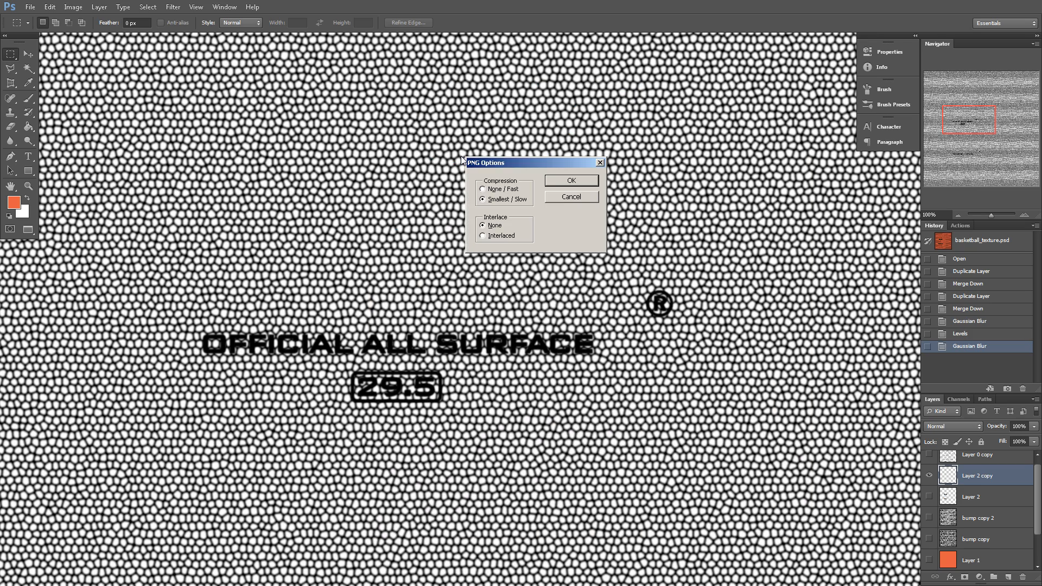
pyautogui.click(559, 179)
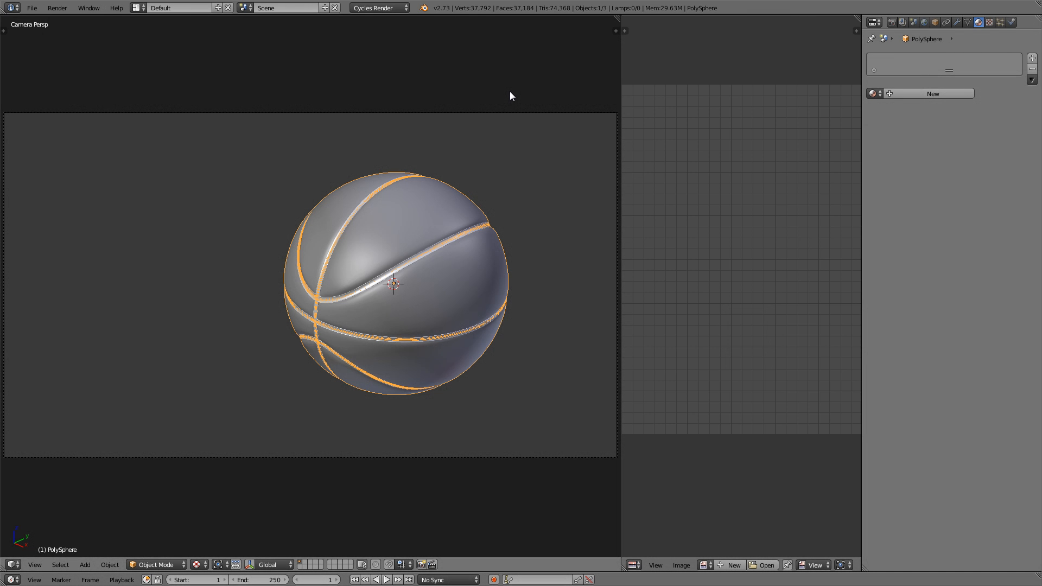
# Switch to Blender, select the camera and choose Cycles Render as the render engine
pyautogui.rightClick(546, 113)
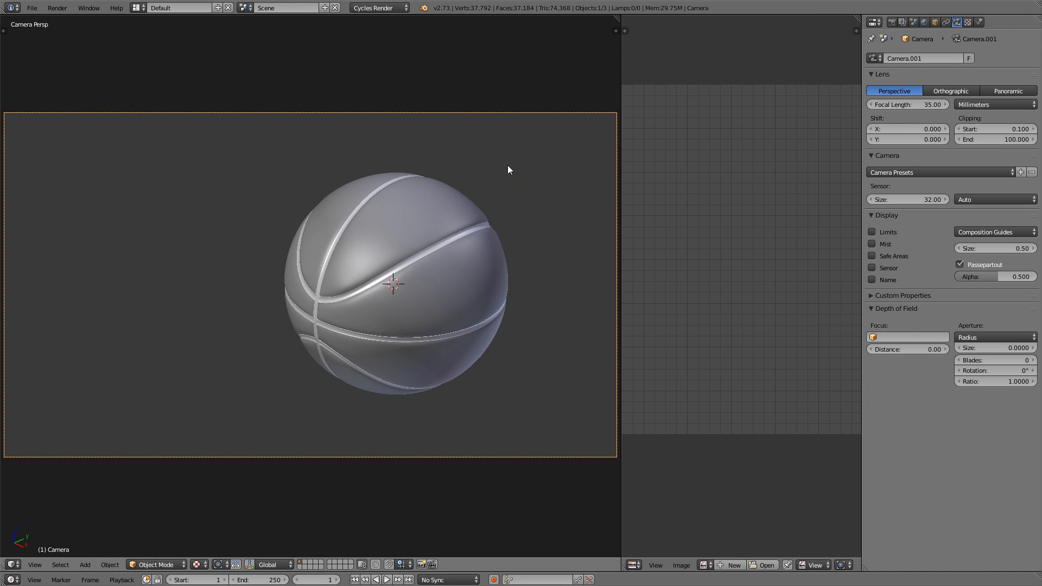
pyautogui.press('g')
pyautogui.scroll(-1, 333, 361)
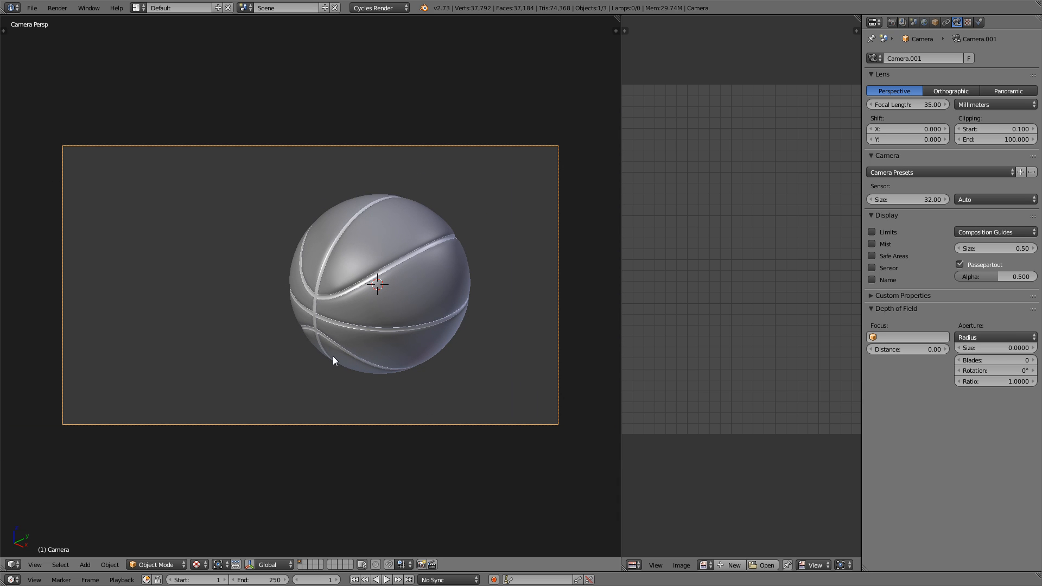
pyautogui.click(392, 9)
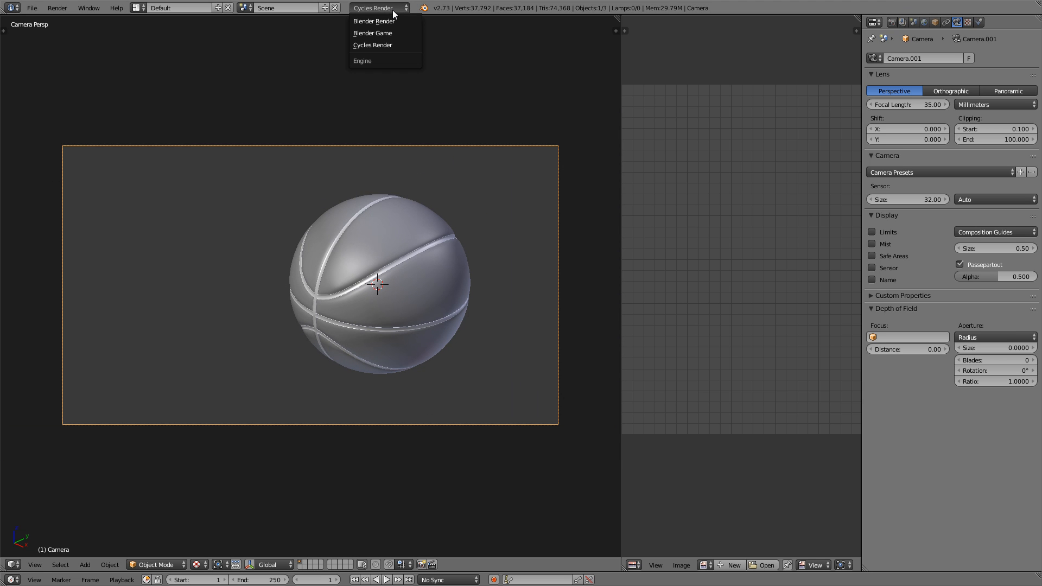
pyautogui.click(383, 46)
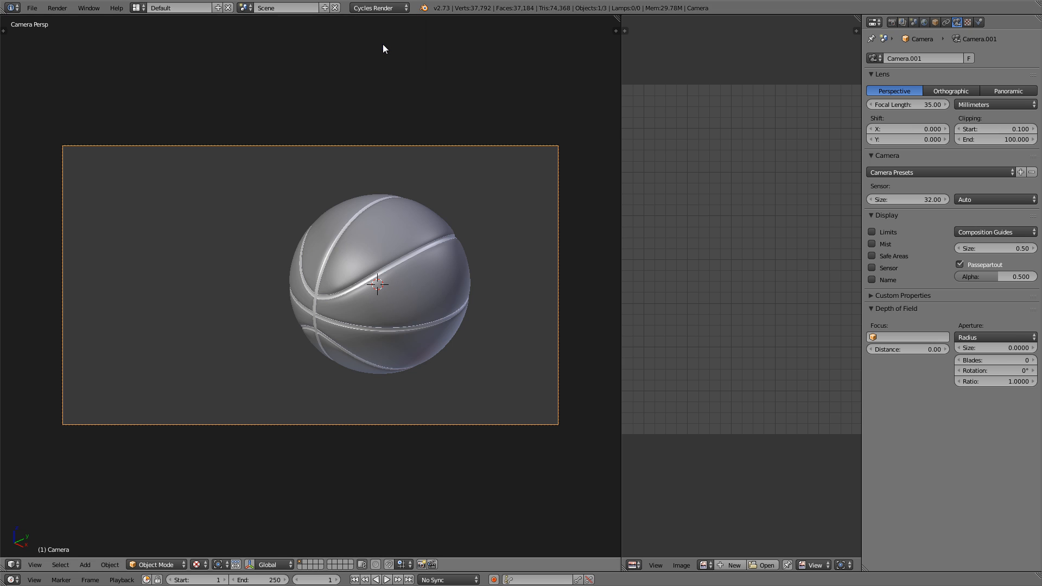
# Add a sun lamp in the wireframe top view and move it about 3.35 along X and 2.02 along Y
pyautogui.press('KP_7')
pyautogui.press('z')
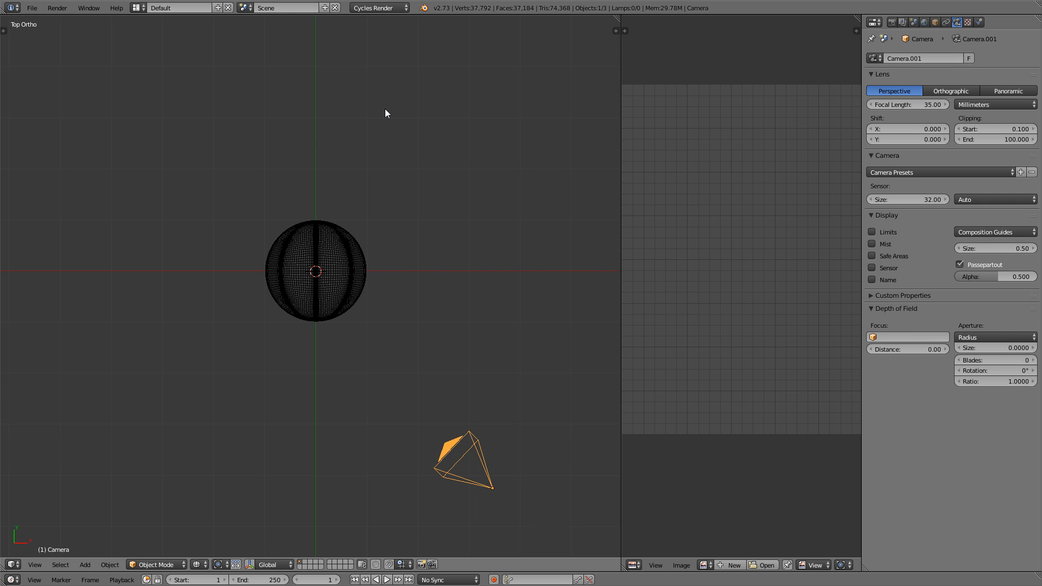
pyautogui.keyDown('shift'); pyautogui.moveTo(389, 145); pyautogui.dragTo(388, 173, button='middle'); pyautogui.keyUp('shift')
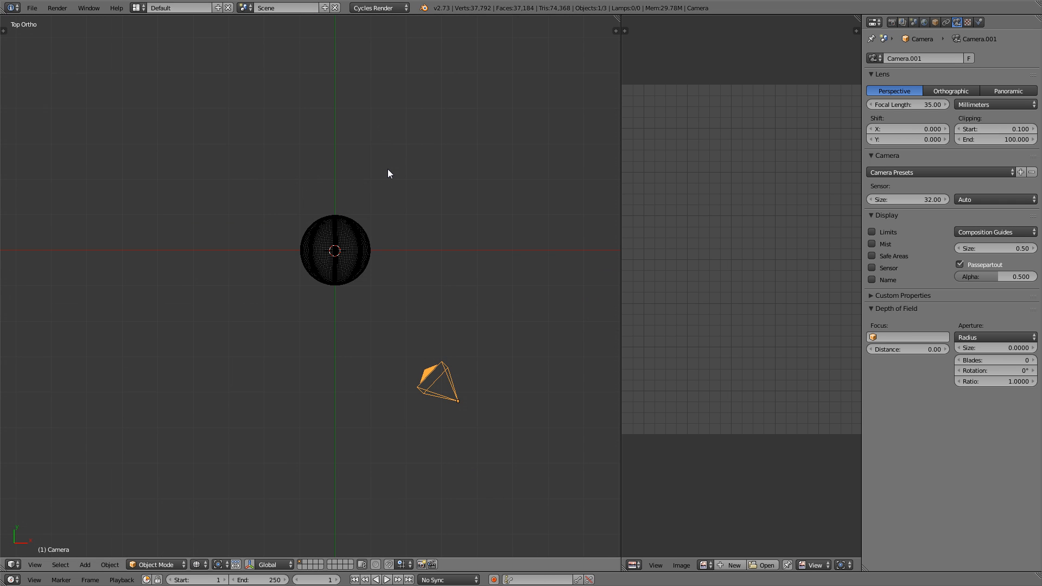
pyautogui.hotkey('shift', 'a')
pyautogui.moveTo(385, 293)
pyautogui.click(426, 308)
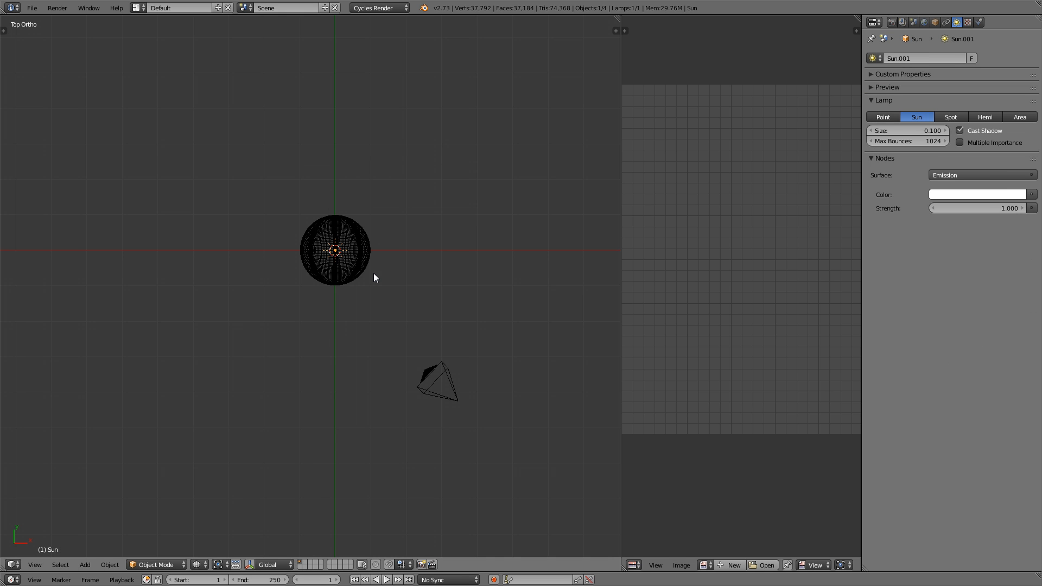
pyautogui.press('g')
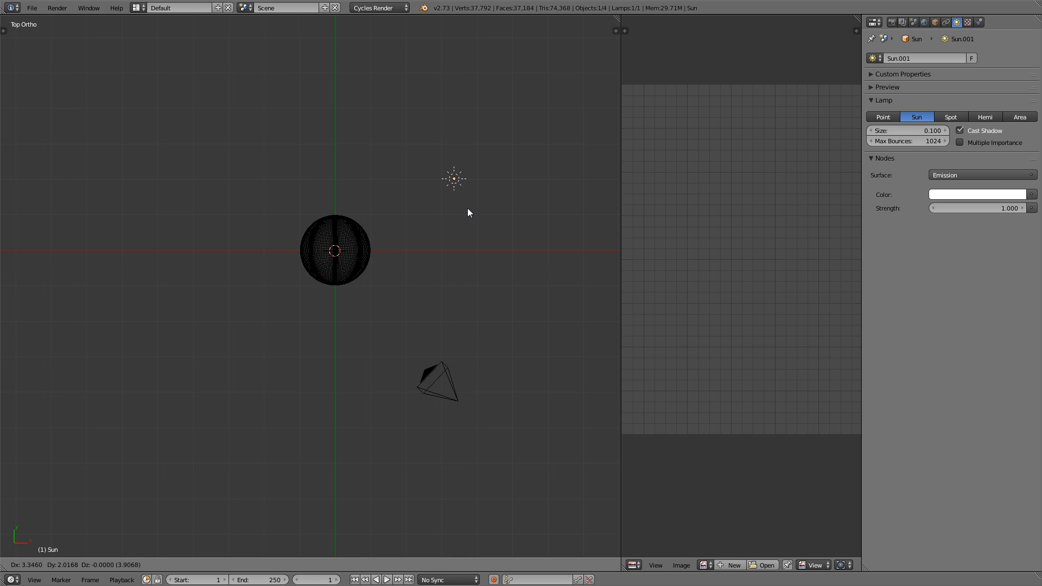
pyautogui.click(468, 209)
# In the front view, raise the sun lamp above the ball's level and rotate it about 48° to aim at the ball
pyautogui.press('KP_1')
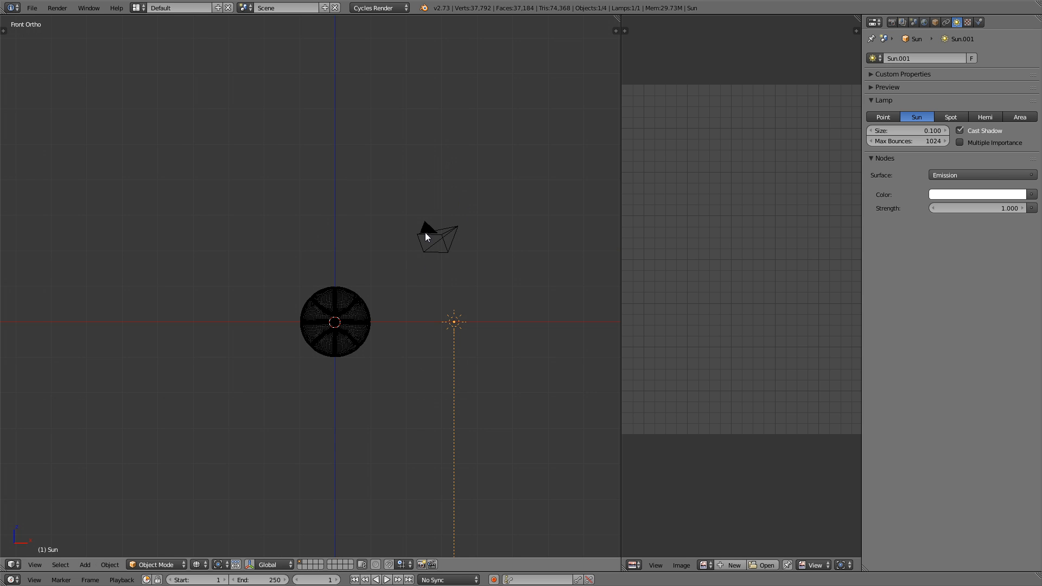
pyautogui.press('g')
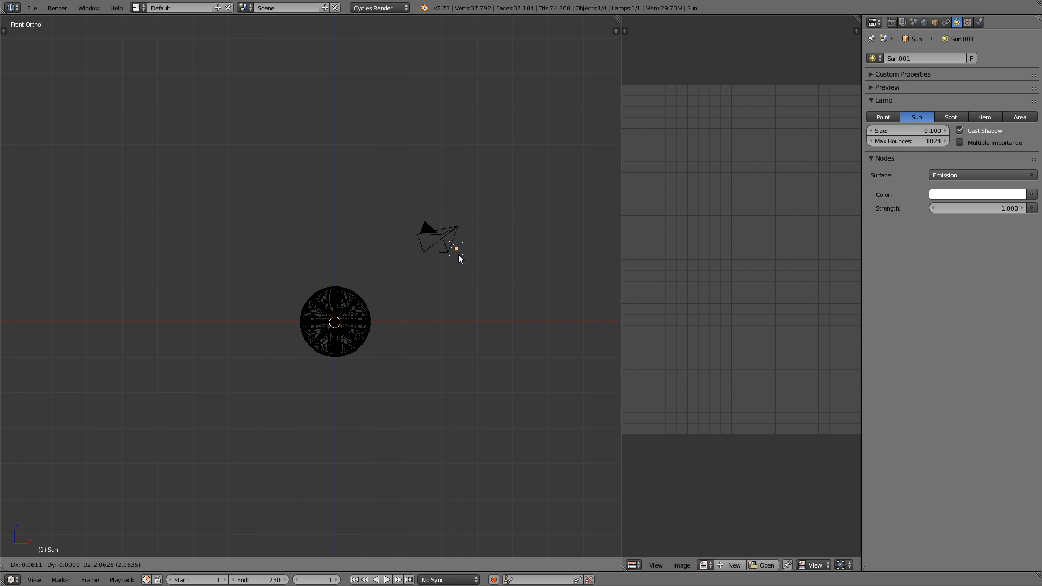
pyautogui.click(459, 224)
pyautogui.press('r')
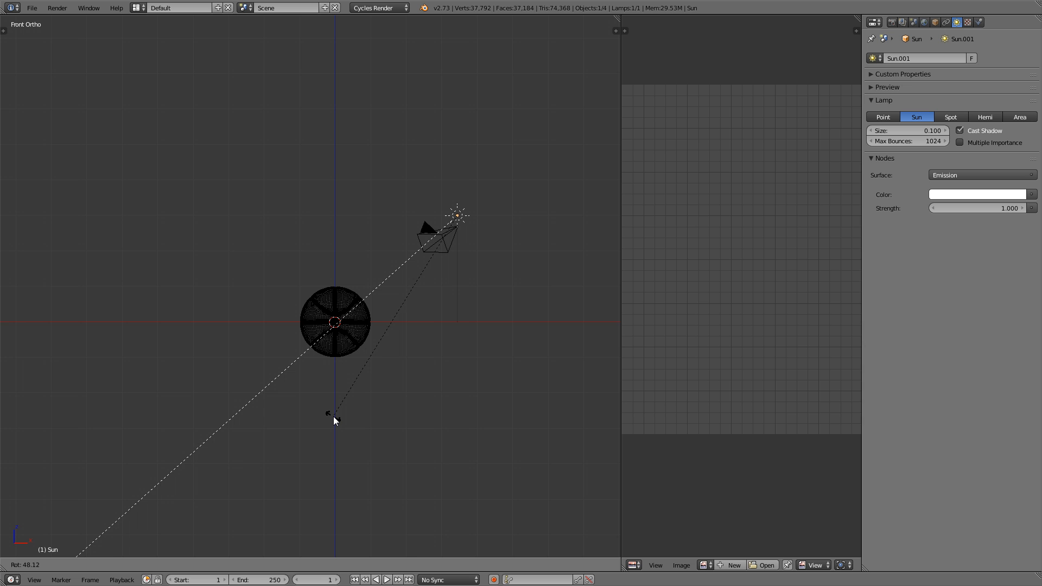
pyautogui.click(333, 415)
# In the top view, rotate the sun lamp about -30° so that its direction line passes through the ball
pyautogui.press('KP_7')
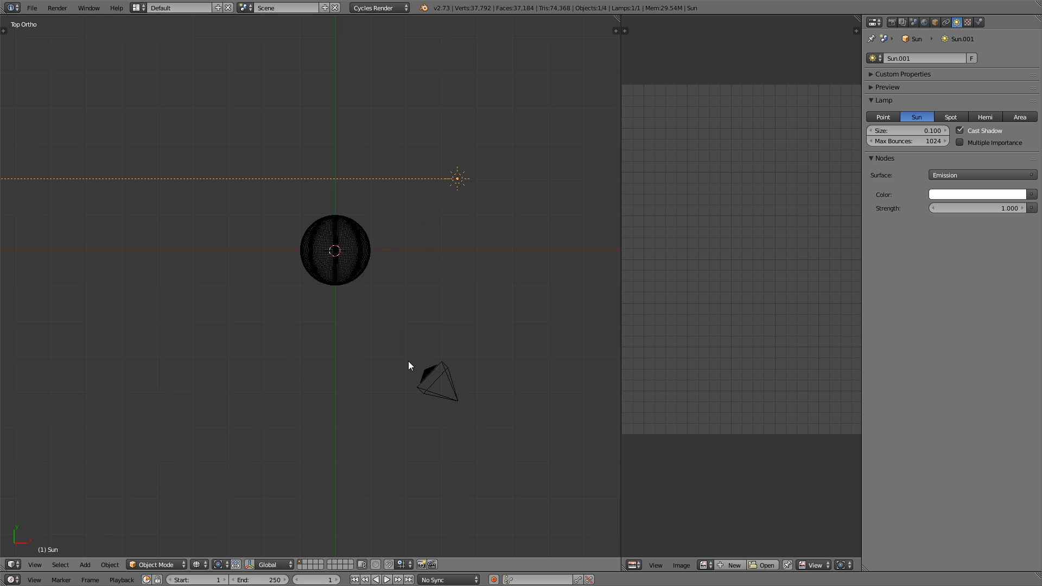
pyautogui.press('r')
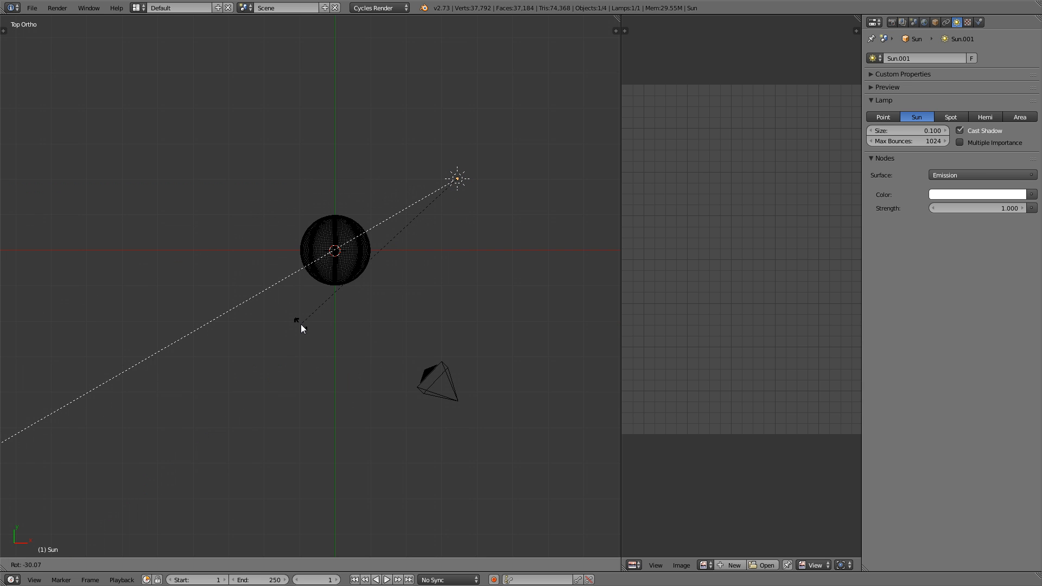
pyautogui.click(301, 327)
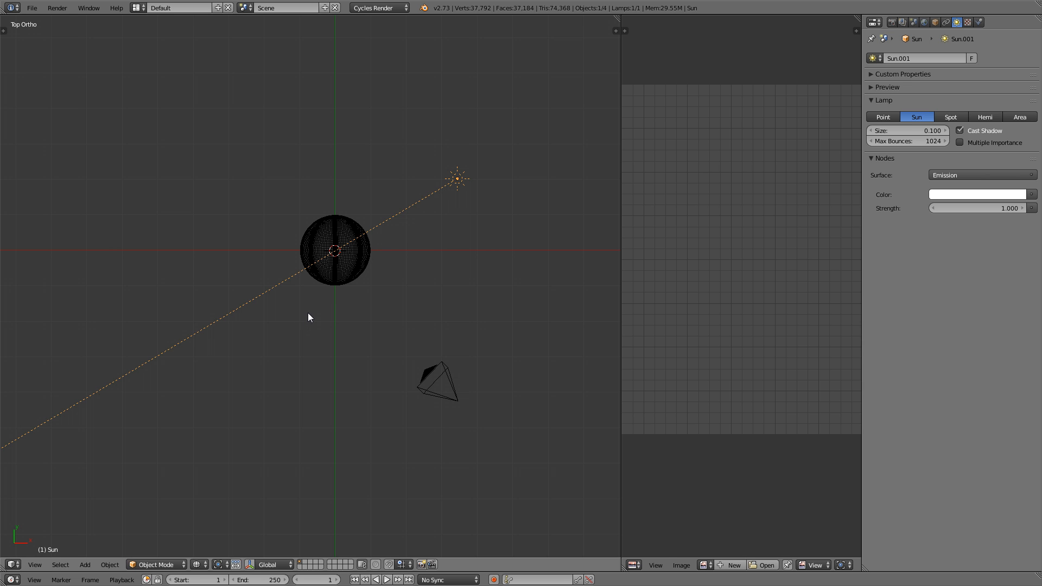
pyautogui.press('g')
pyautogui.click(306, 307)
# Preview the sun lighting on the ball through the camera in Rendered shading, then return to wireframe
pyautogui.press('KP_0')
pyautogui.hotkey('shift', 'z')
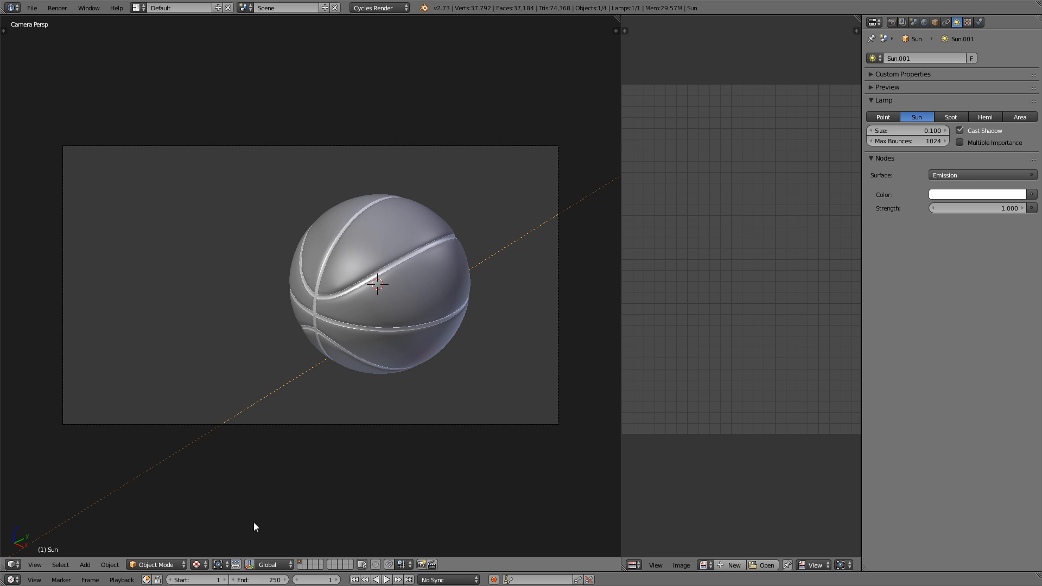
pyautogui.click(199, 565)
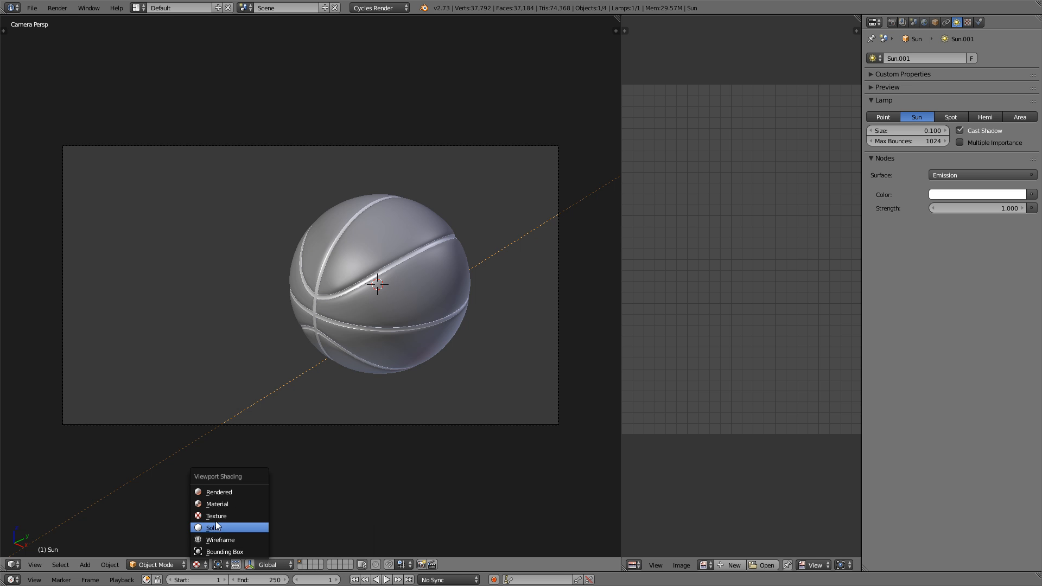
pyautogui.click(236, 492)
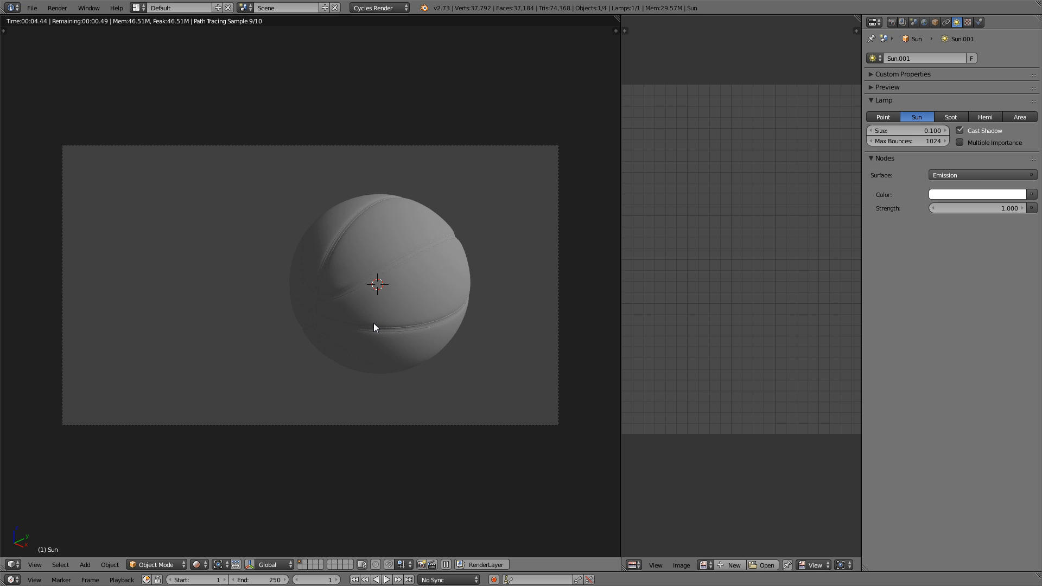
pyautogui.press('z')
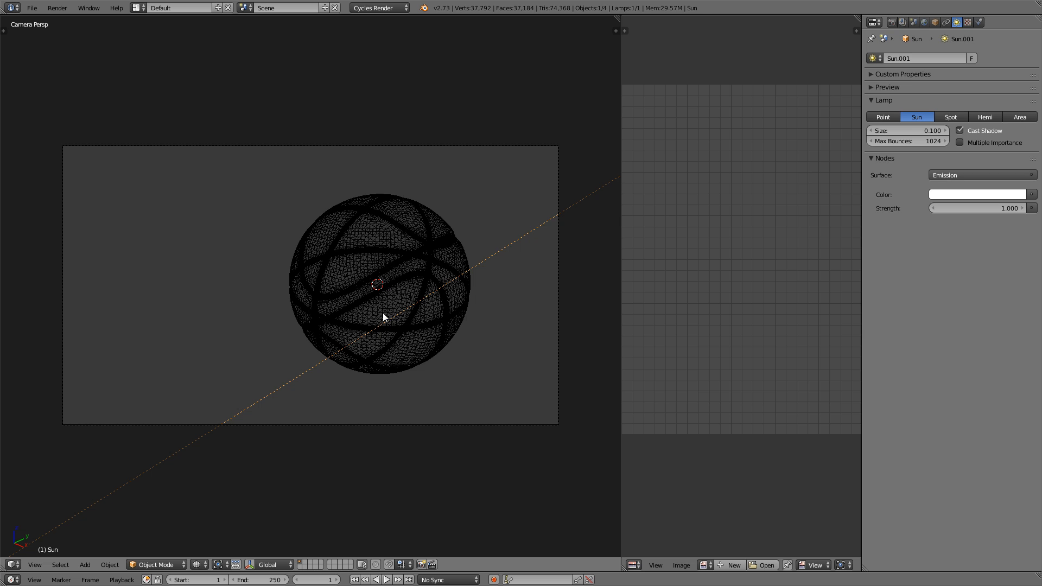
# Widen the image editor area, change it to the Node Editor, and create a new material for the basketball
pyautogui.rightClick(373, 242)
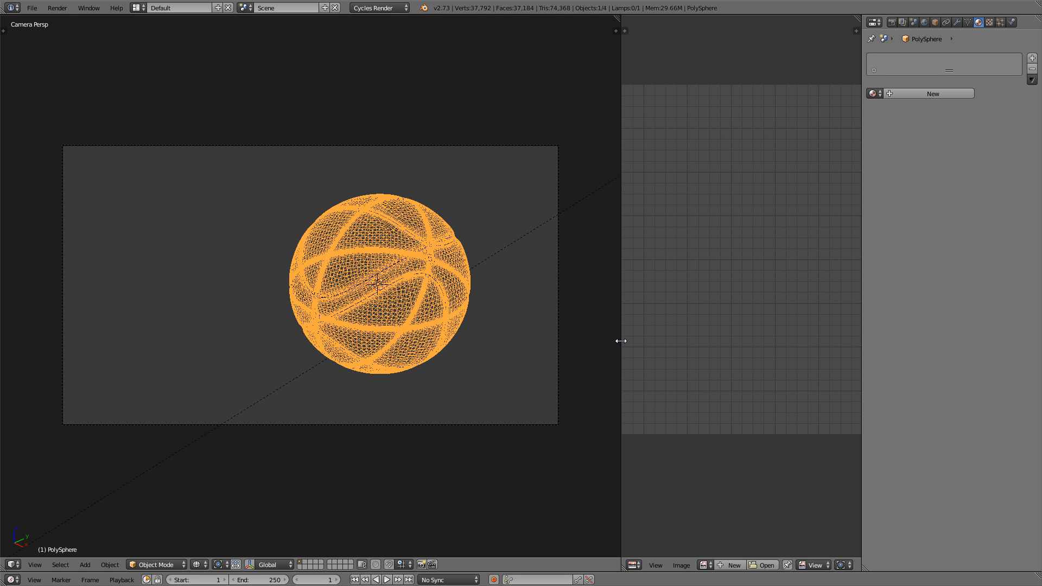
pyautogui.moveTo(620, 340); pyautogui.dragTo(558, 343)
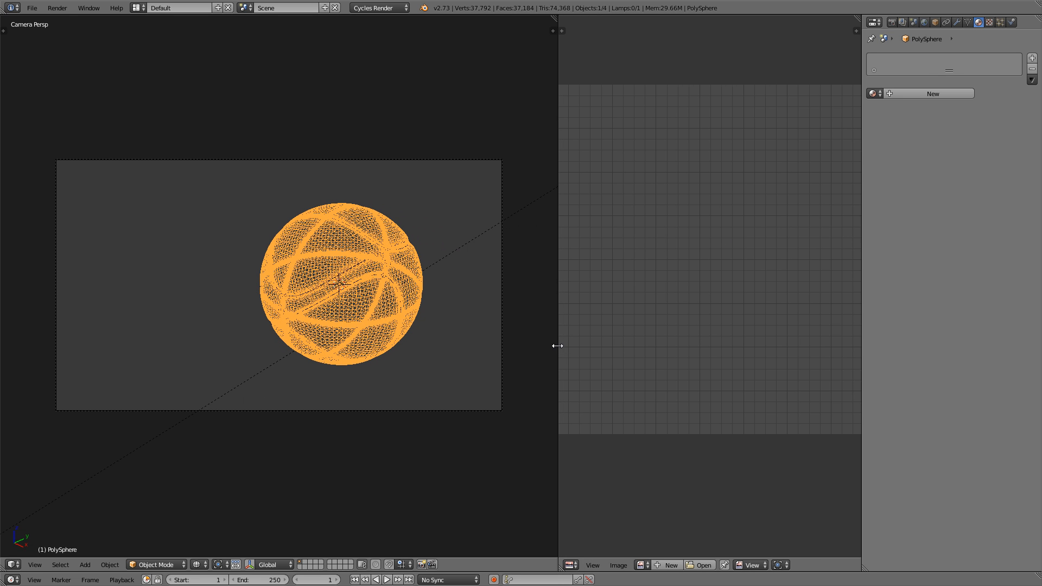
pyautogui.click(571, 564)
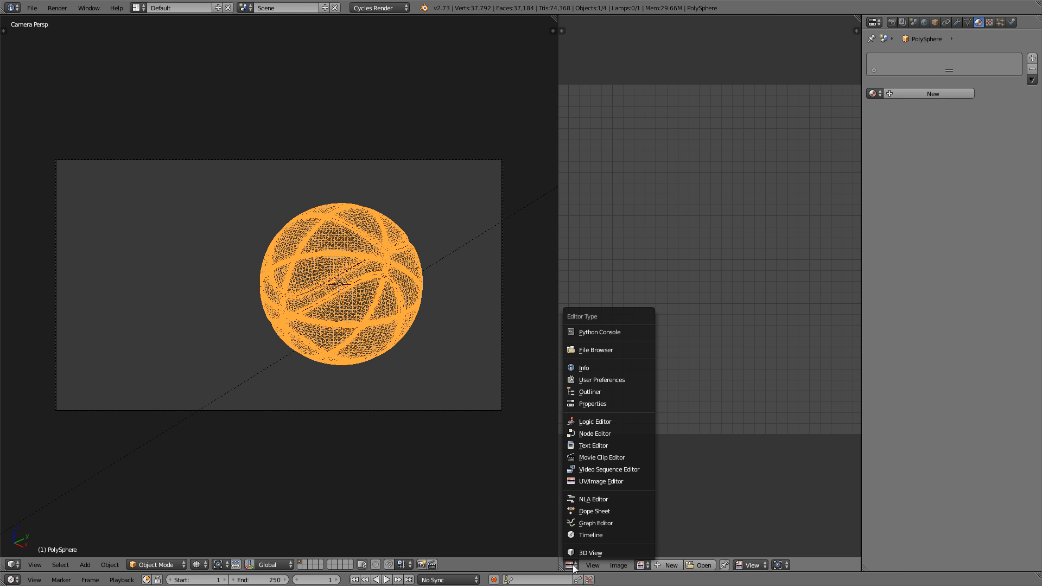
pyautogui.click(614, 433)
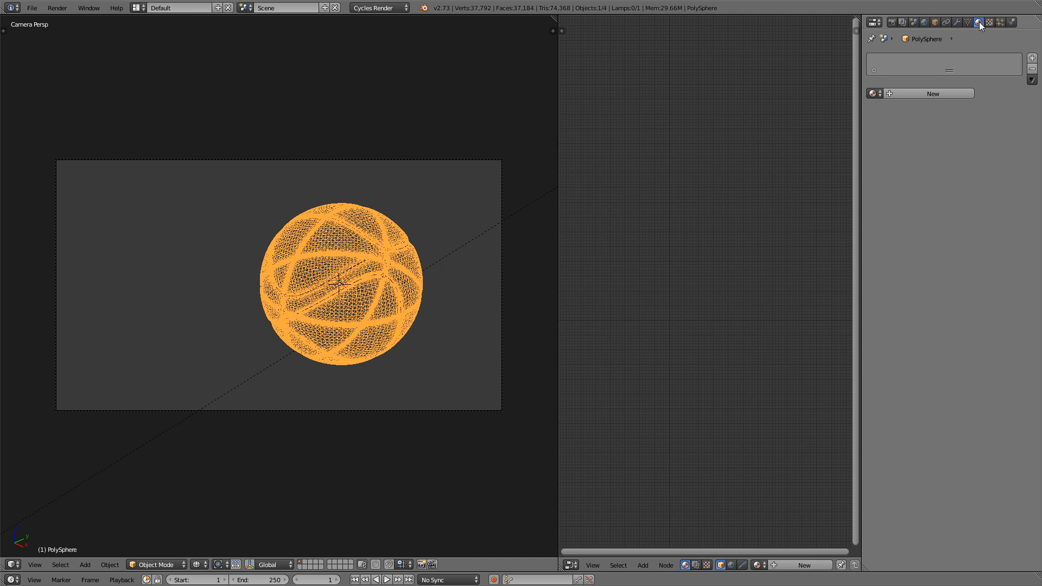
pyautogui.click(932, 94)
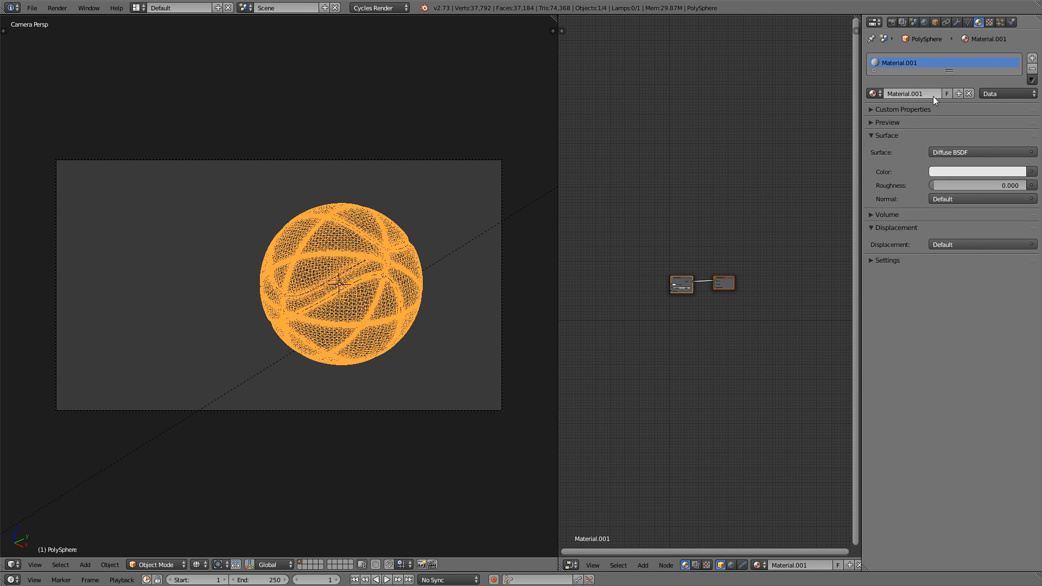
# Add an Image Texture node beside the Diffuse BSDF node, on its input side
pyautogui.scroll(6, 721, 269)
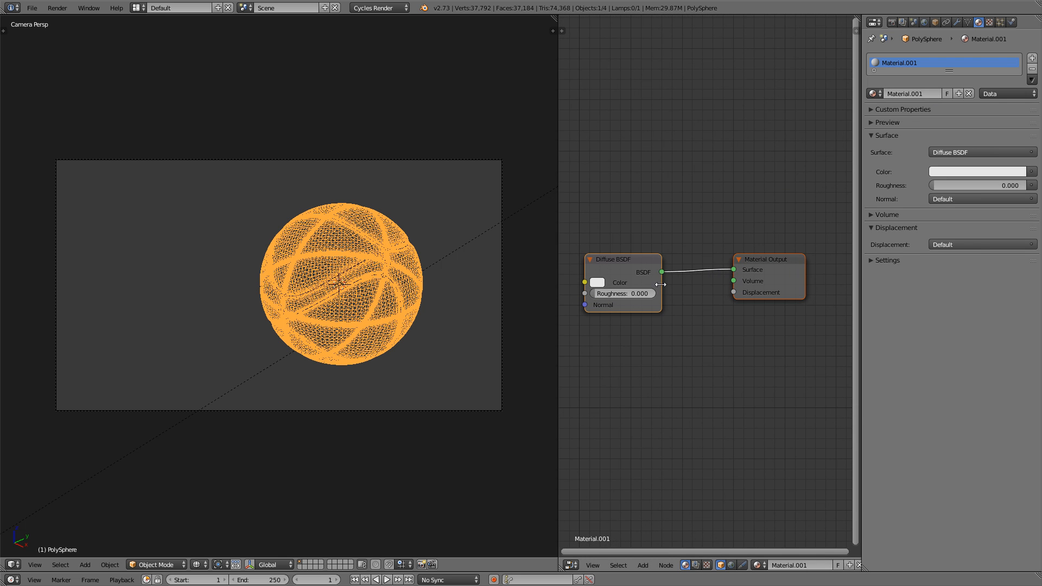
pyautogui.scroll(-1, 712, 294)
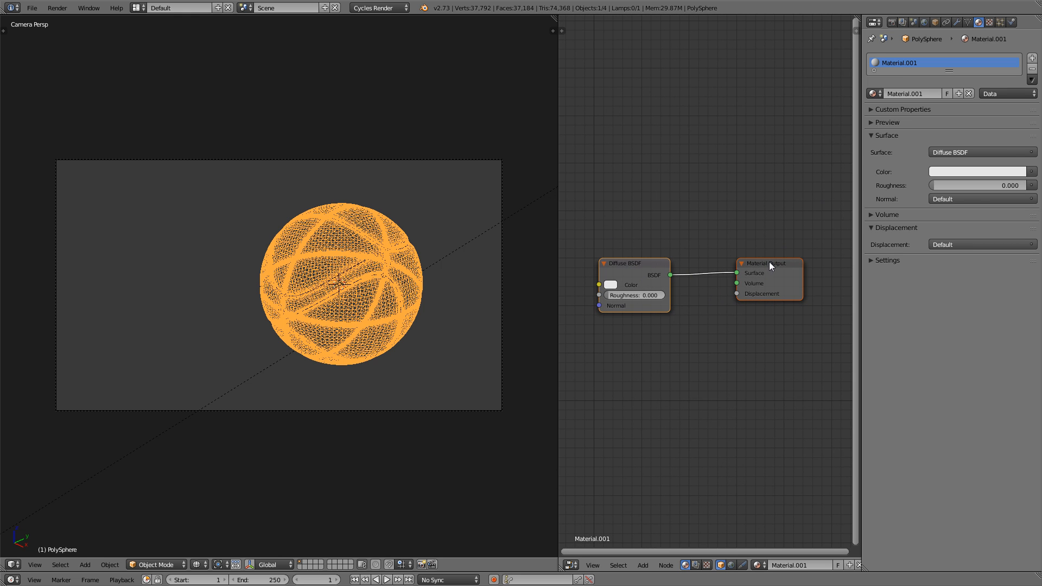
pyautogui.scroll(-2, 764, 268)
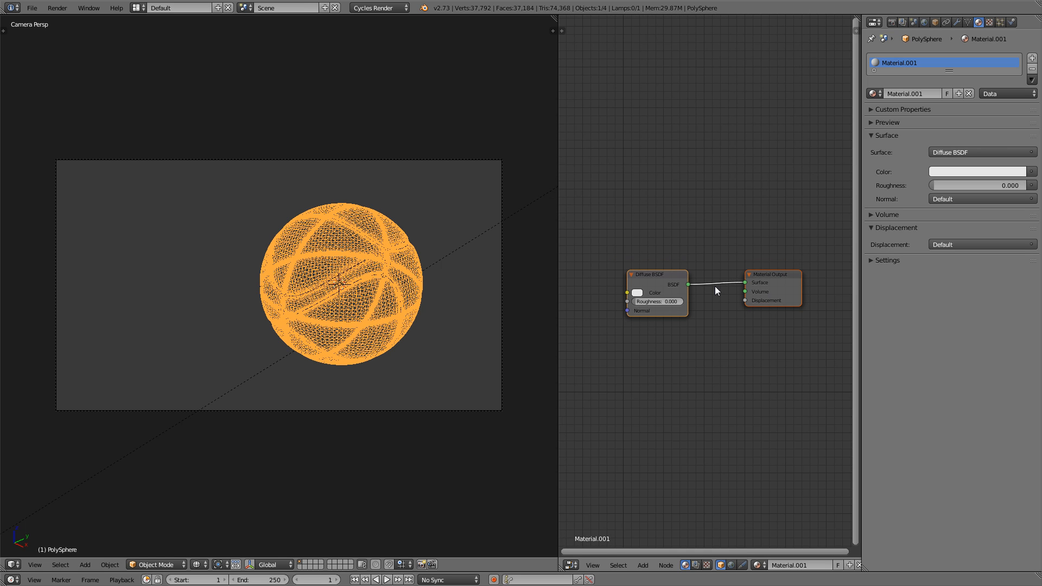
pyautogui.scroll(-2, 715, 286)
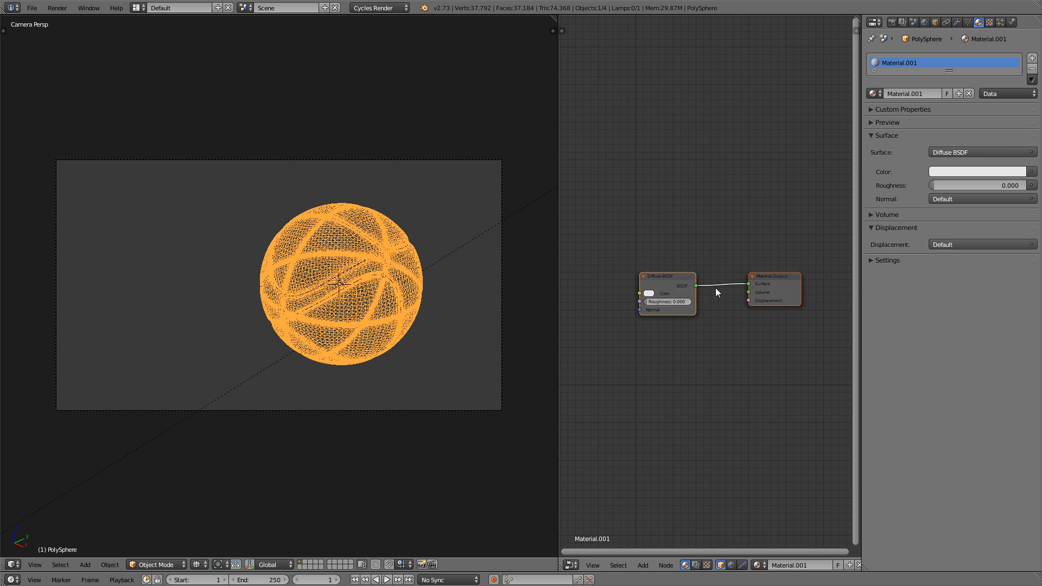
pyautogui.moveTo(665, 299); pyautogui.dragTo(677, 305, button='middle')
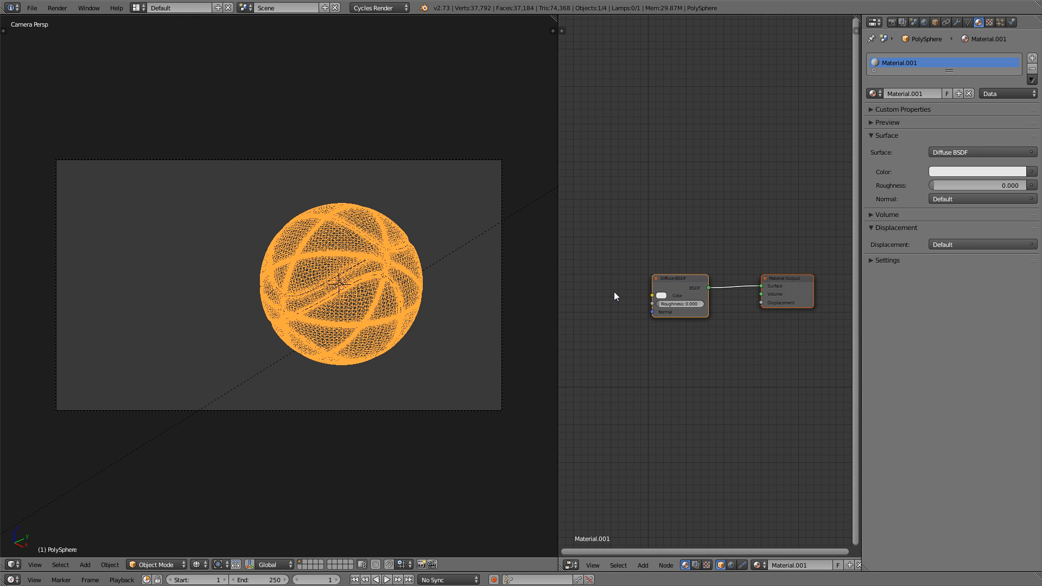
pyautogui.hotkey('shift', 'a')
pyautogui.moveTo(611, 315)
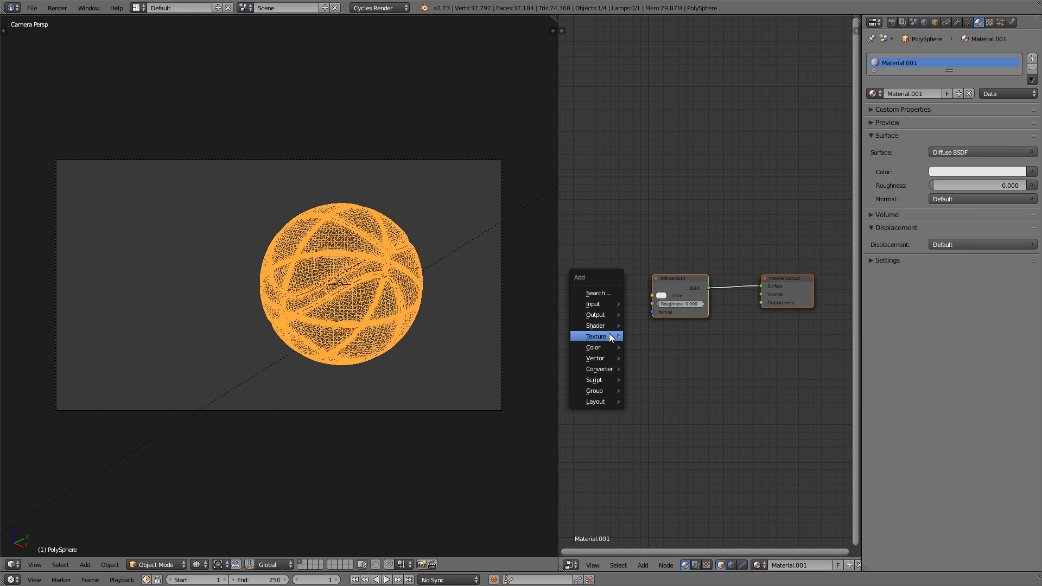
pyautogui.moveTo(609, 334)
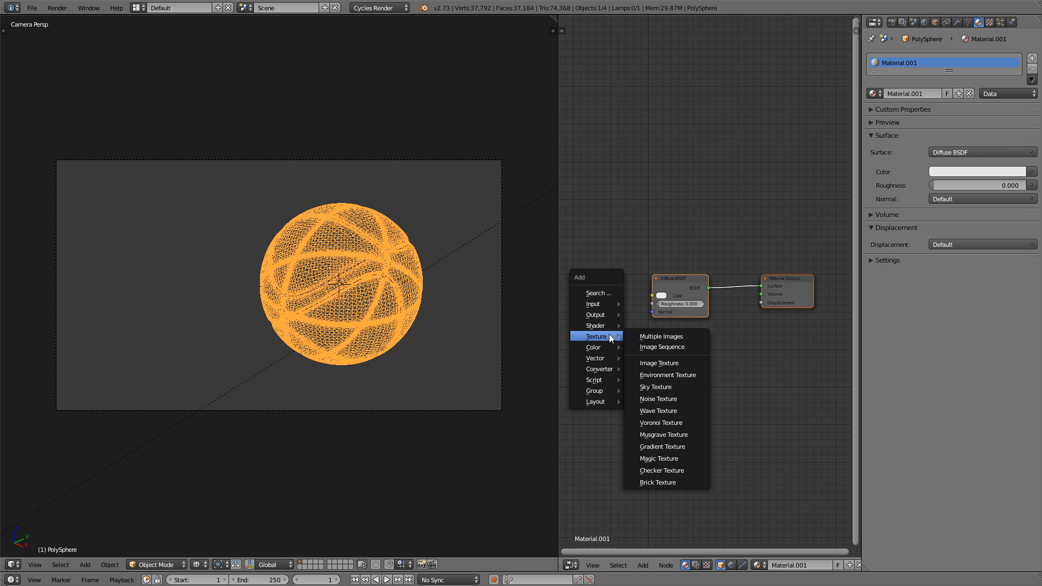
pyautogui.click(681, 363)
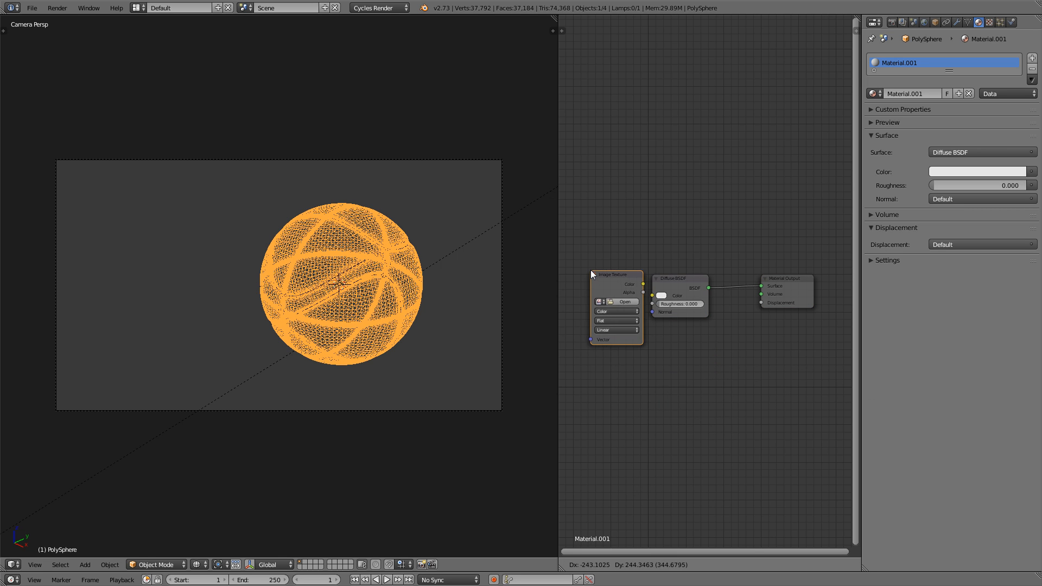
pyautogui.click(586, 255)
pyautogui.moveTo(632, 264); pyautogui.dragTo(621, 268)
pyautogui.moveTo(638, 280); pyautogui.dragTo(654, 274, button='middle')
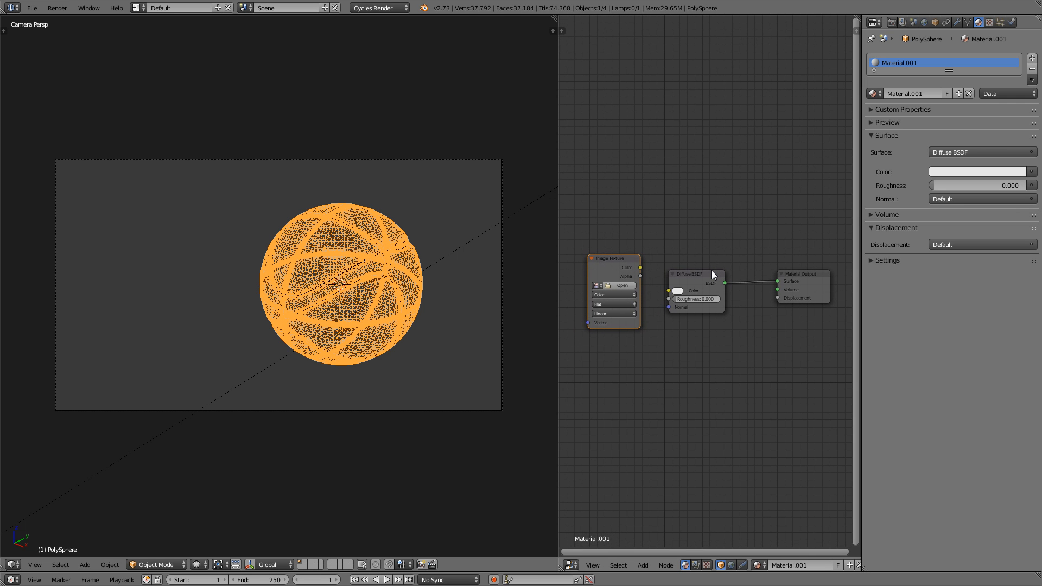
# Try moving, rotating and scaling the Diffuse BSDF and Image Texture nodes
pyautogui.moveTo(699, 271); pyautogui.dragTo(709, 275)
pyautogui.press('r')
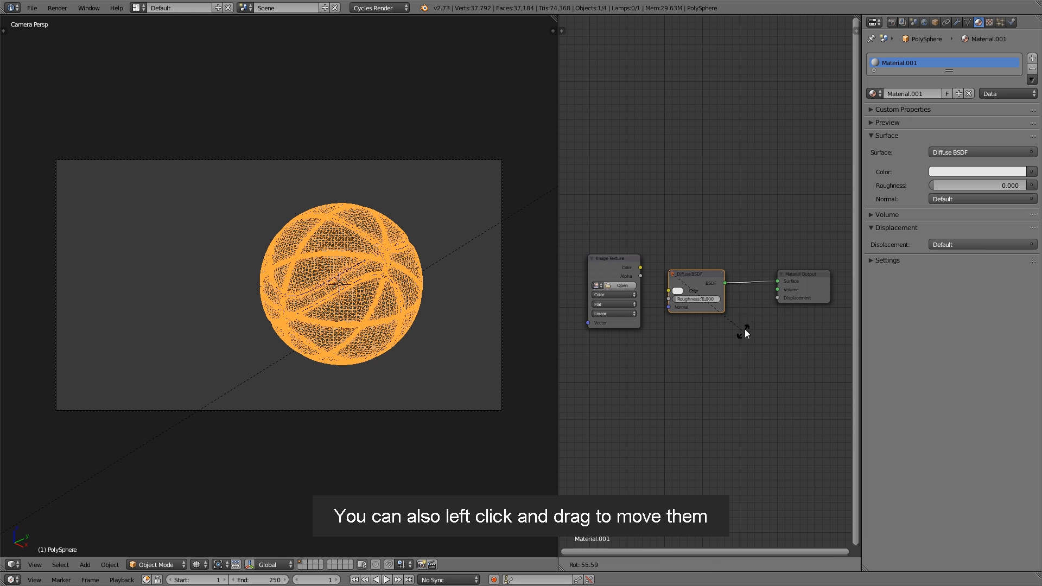
pyautogui.rightClick(740, 246)
pyautogui.keyDown('shift'); pyautogui.rightClick(626, 260); pyautogui.keyUp('shift')
pyautogui.press('r')
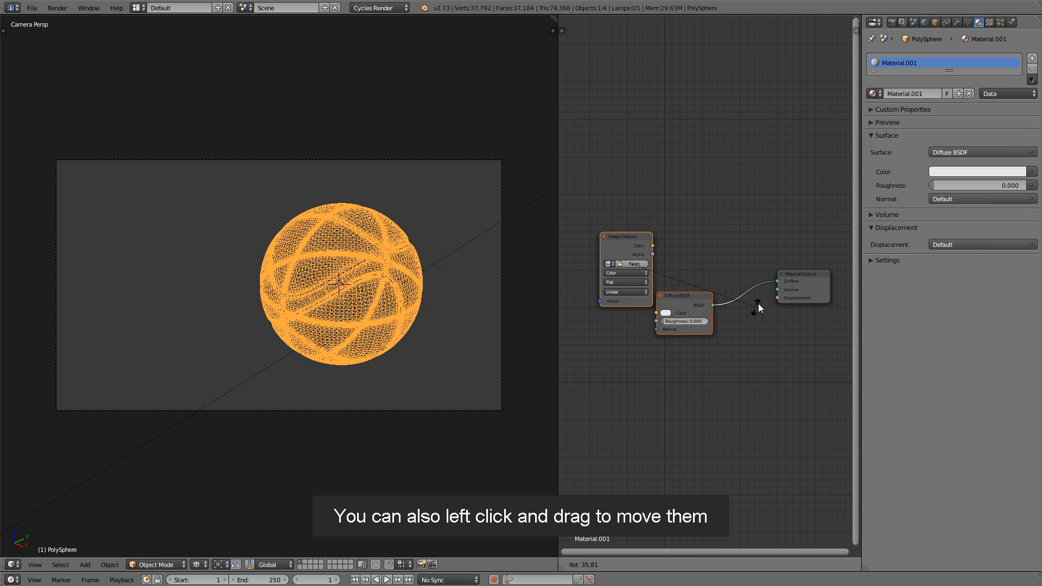
pyautogui.press('s')
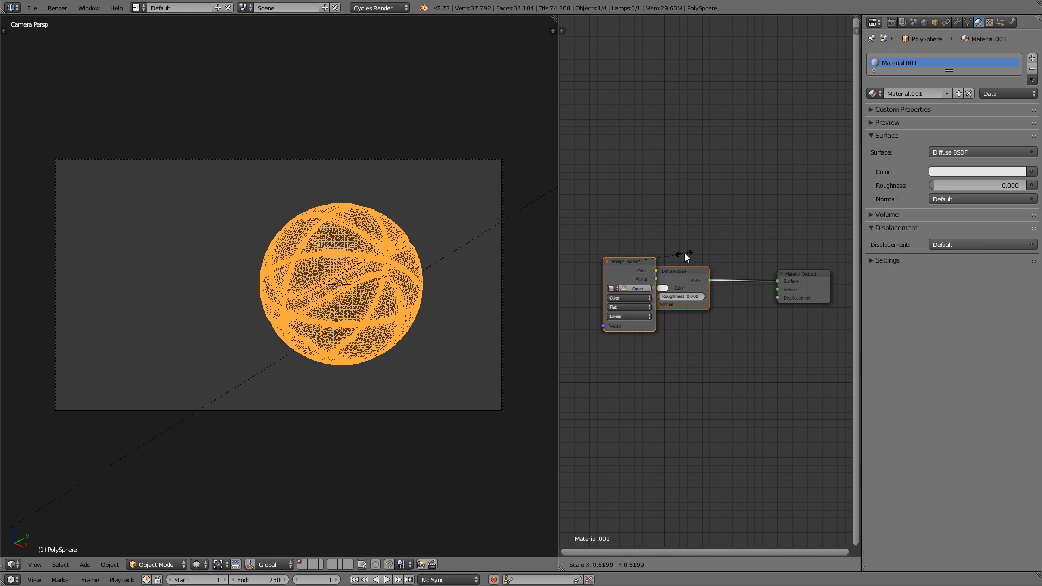
pyautogui.click(714, 210)
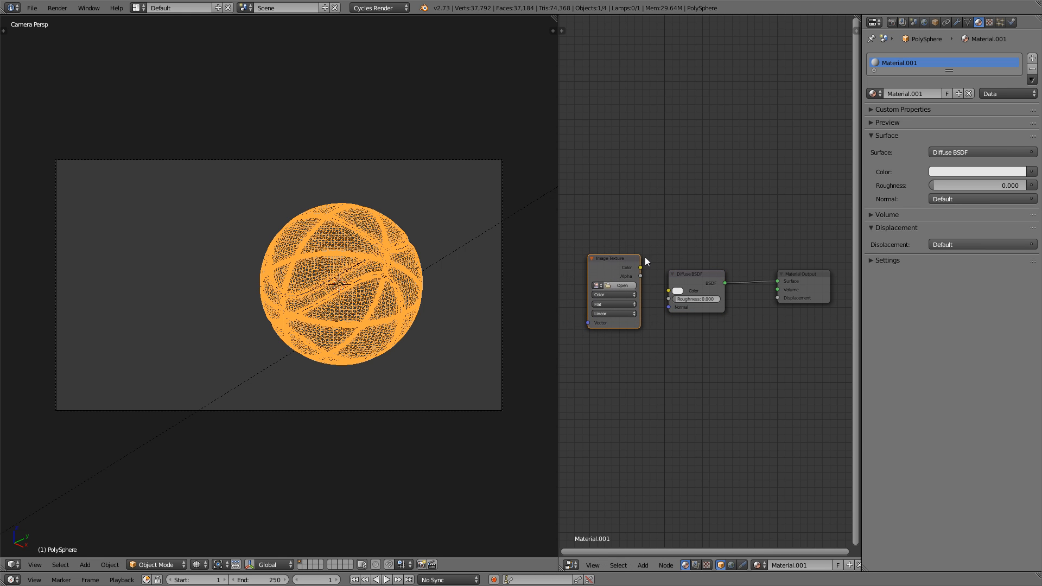
# Load bball_diffuse.png from the textures folder into the Image Texture node
pyautogui.scroll(1, 640, 281)
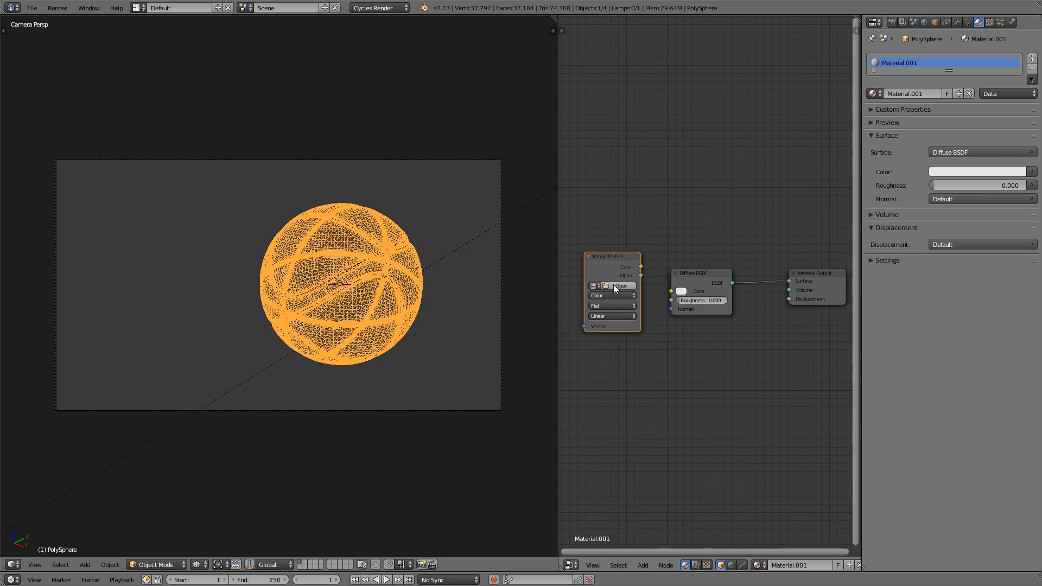
pyautogui.click(615, 286)
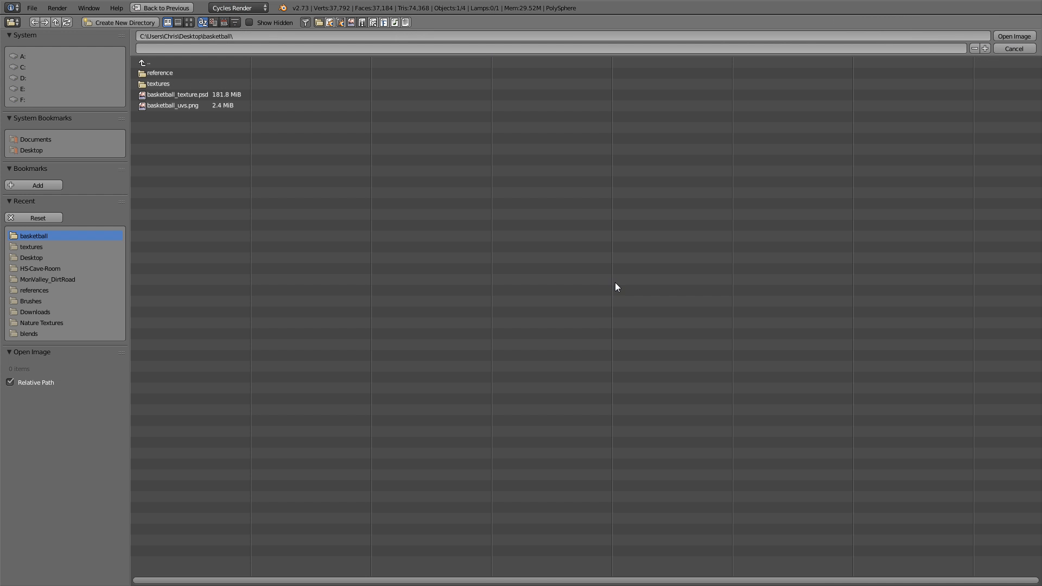
pyautogui.click(181, 83)
pyautogui.click(172, 85)
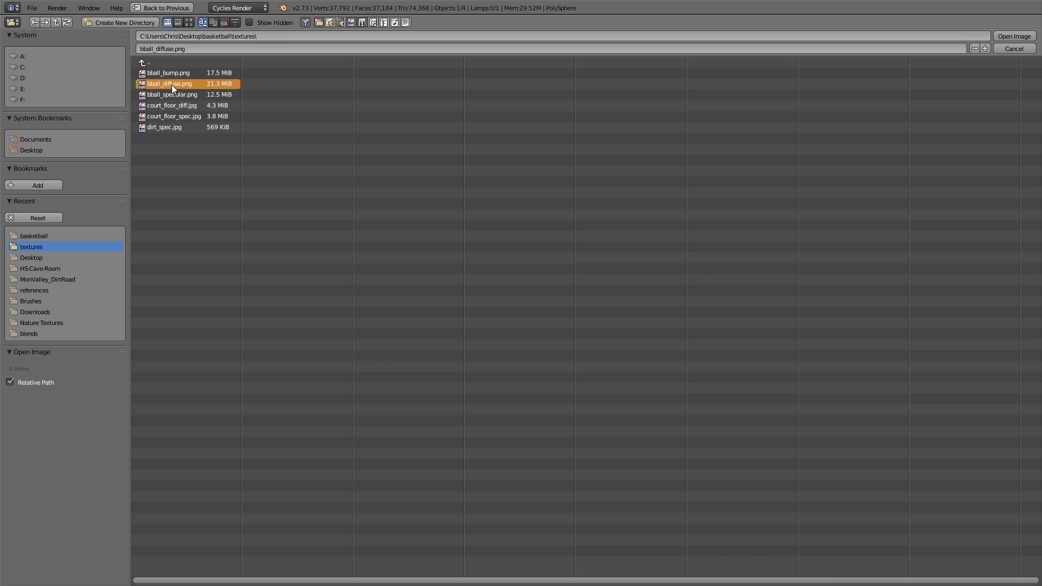
pyautogui.doubleClick(171, 84)
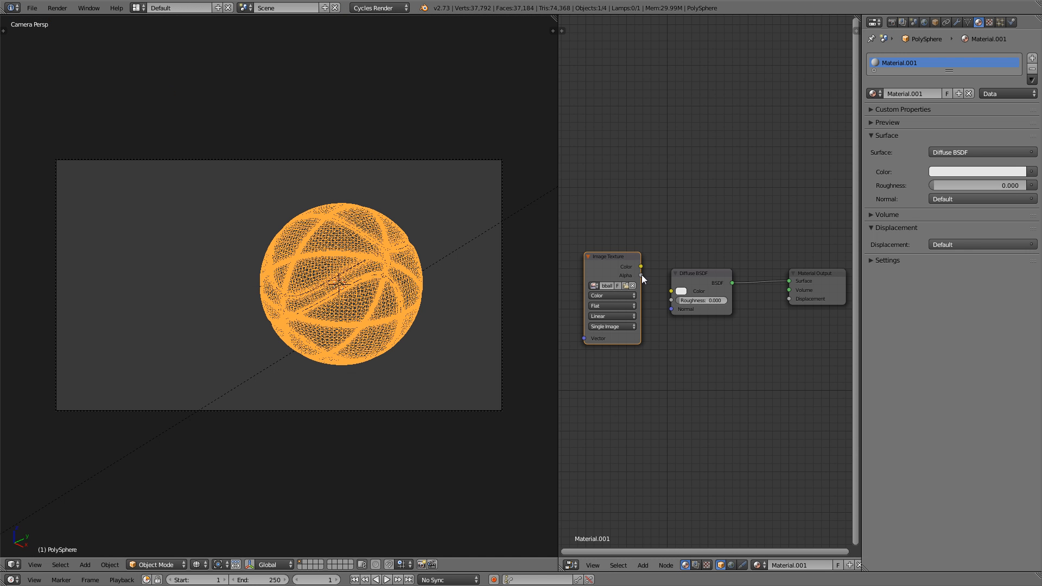
# Connect the Image Texture's Color output to the Diffuse BSDF's Color input and set the viewport shading to Rendered
pyautogui.scroll(1, 641, 274)
pyautogui.moveTo(643, 267); pyautogui.dragTo(673, 293)
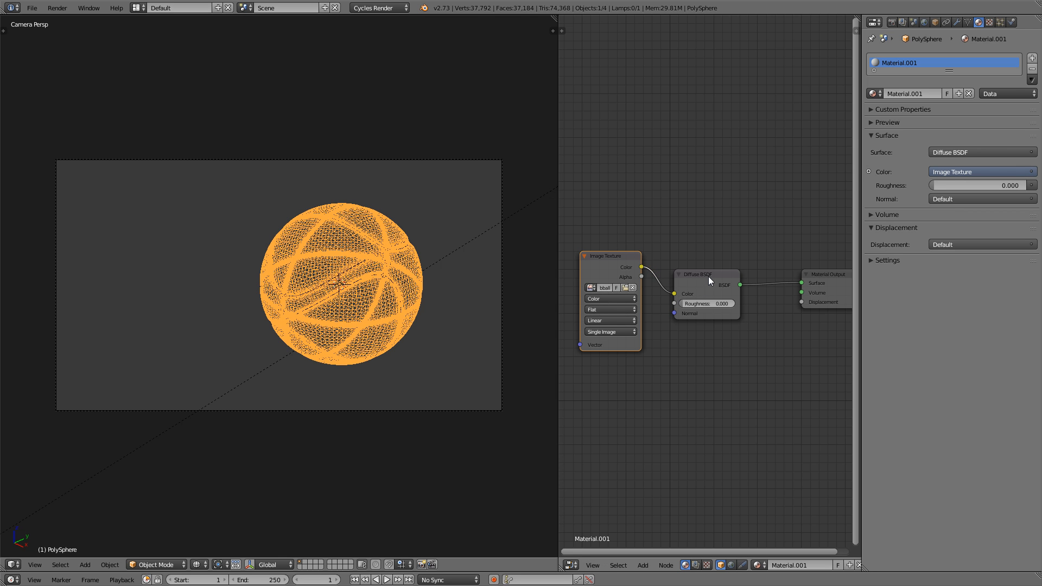
pyautogui.scroll(-1, 708, 276)
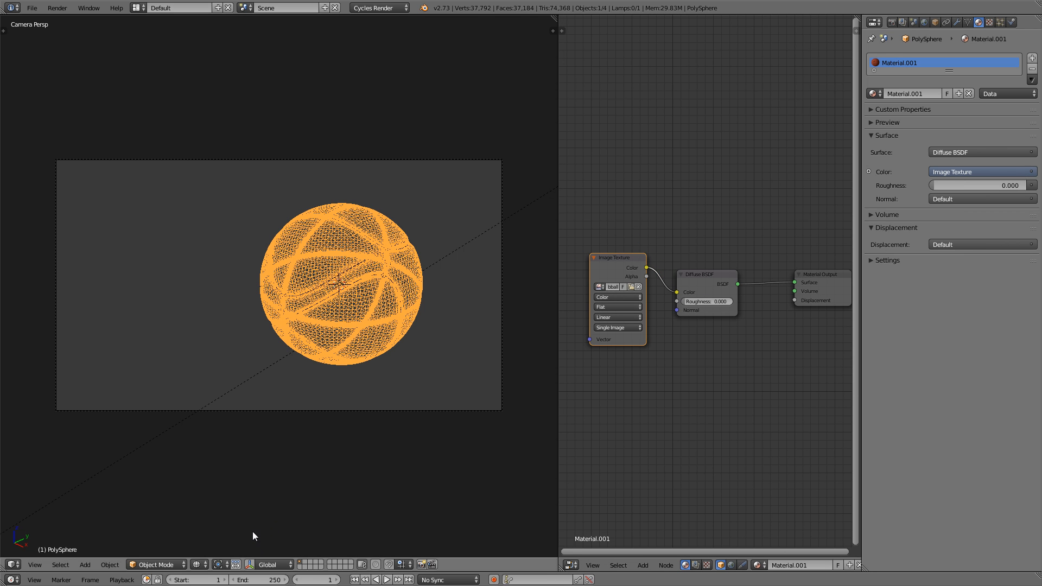
pyautogui.click(197, 564)
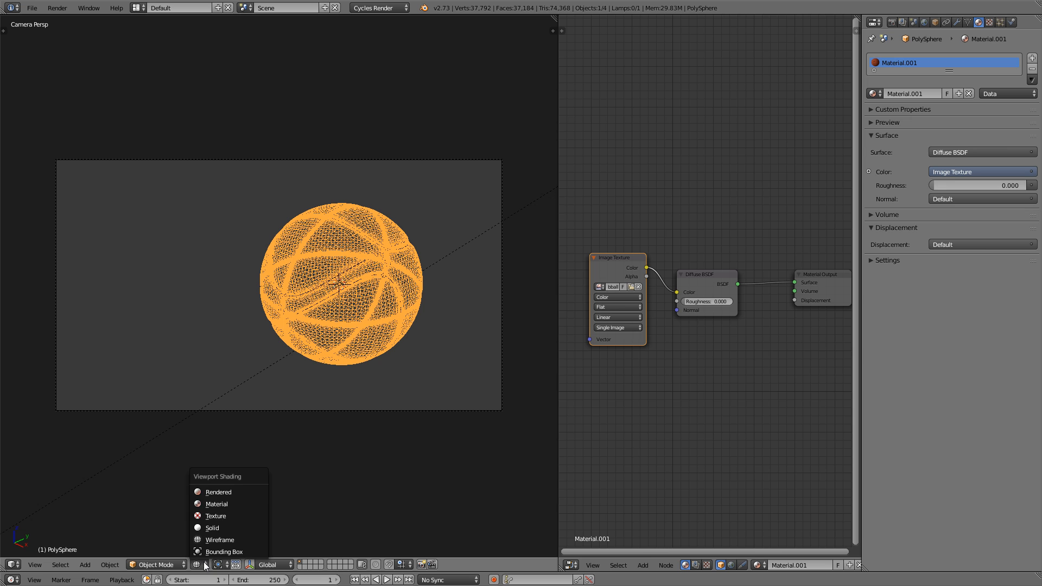
pyautogui.click(234, 493)
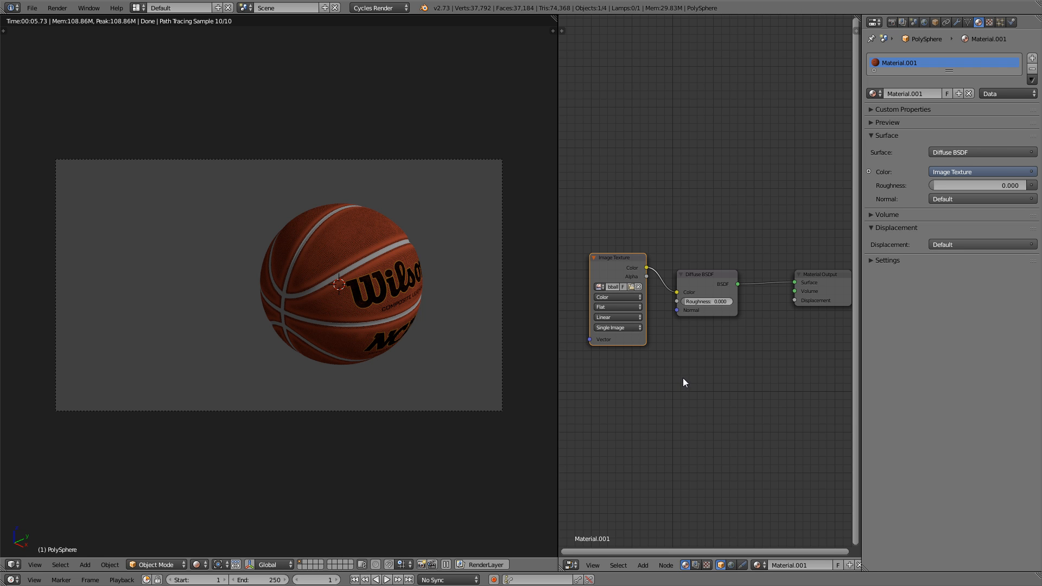
# Add a Glossy BSDF node and place it below the Diffuse BSDF node
pyautogui.hotkey('shift', 'a')
pyautogui.moveTo(684, 382)
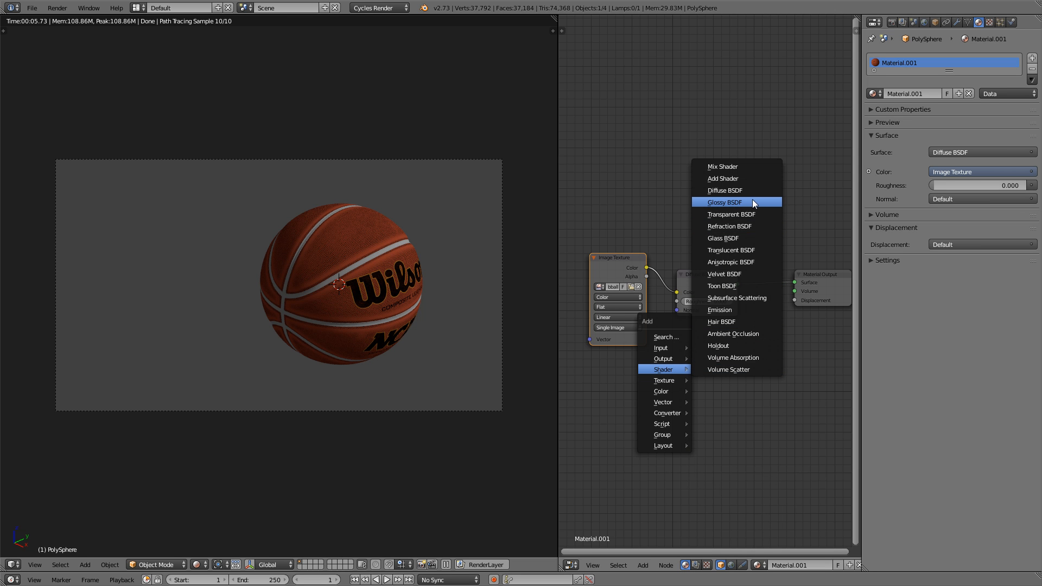
pyautogui.click(749, 201)
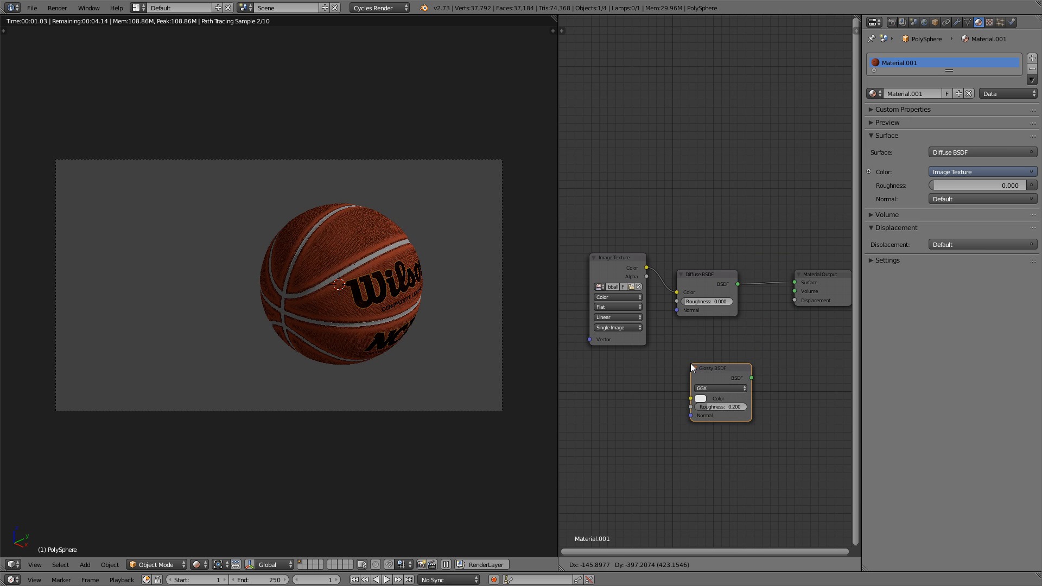
pyautogui.click(681, 375)
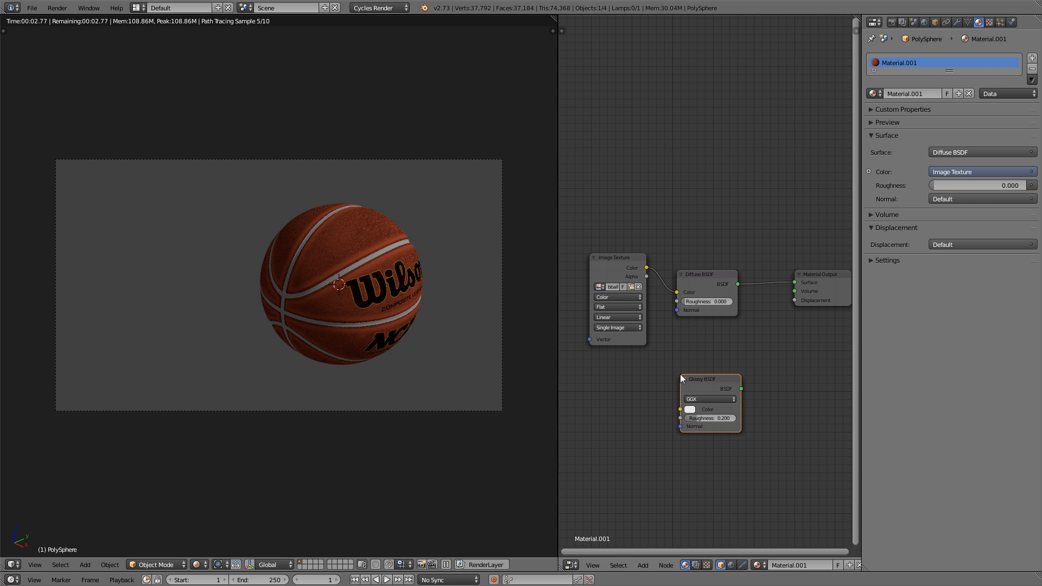
# Move the Material Output node farther from the Diffuse BSDF to make room between them
pyautogui.moveTo(722, 360); pyautogui.dragTo(694, 362, button='middle')
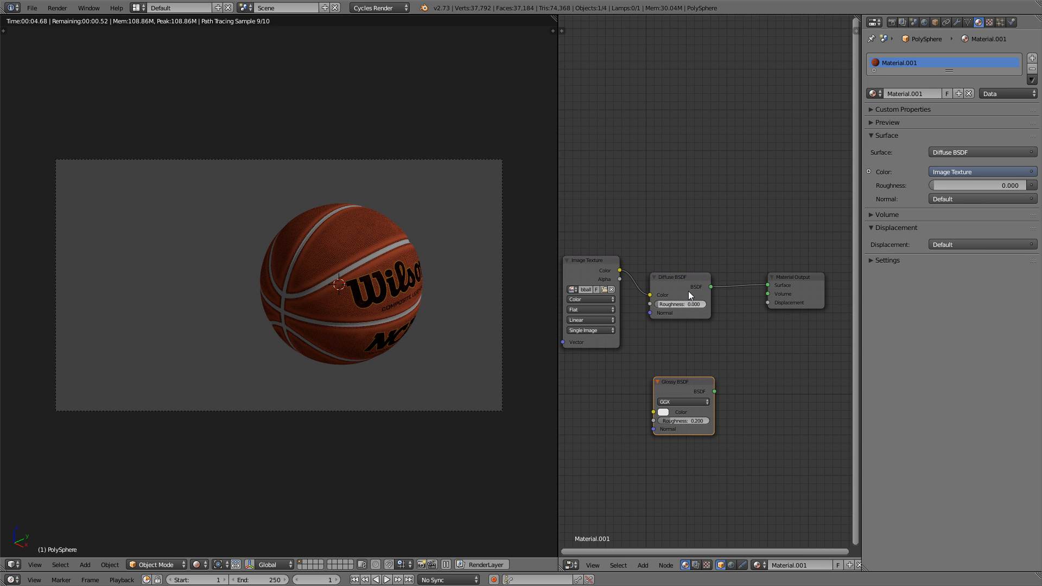
pyautogui.click(776, 277)
pyautogui.press('g')
pyautogui.click(773, 305)
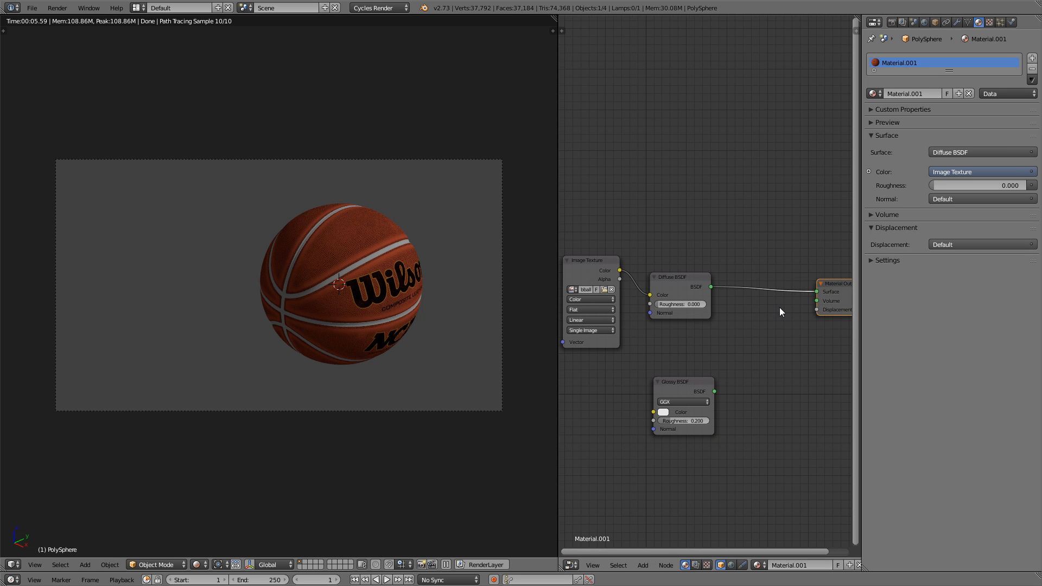
pyautogui.moveTo(772, 313); pyautogui.dragTo(751, 314, button='middle')
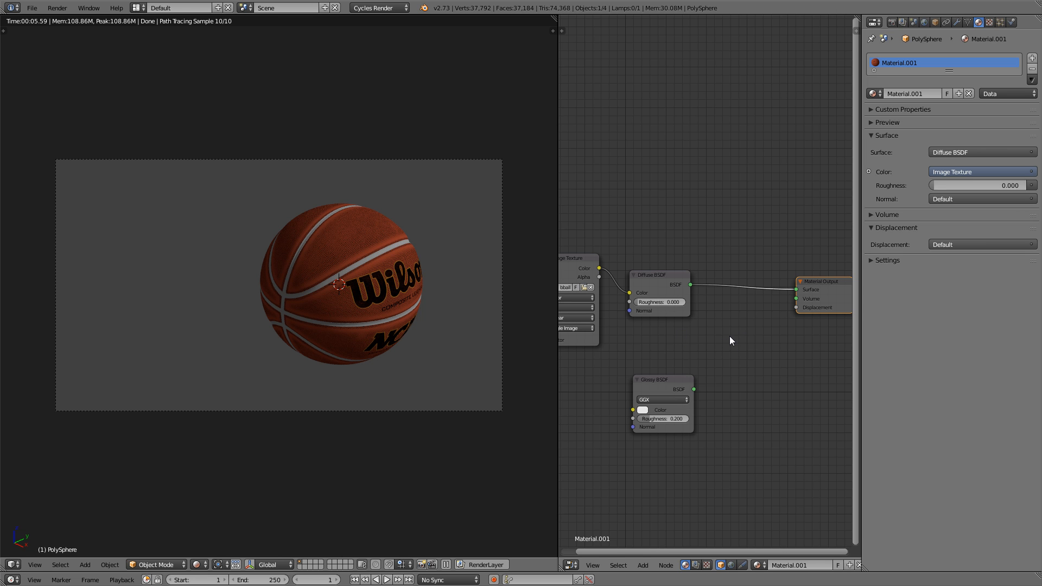
# Insert a Mix Shader between the Diffuse BSDF and Material Output, and connect the Glossy BSDF to its second shader input
pyautogui.hotkey('shift', 'a')
pyautogui.moveTo(709, 337)
pyautogui.click(767, 337)
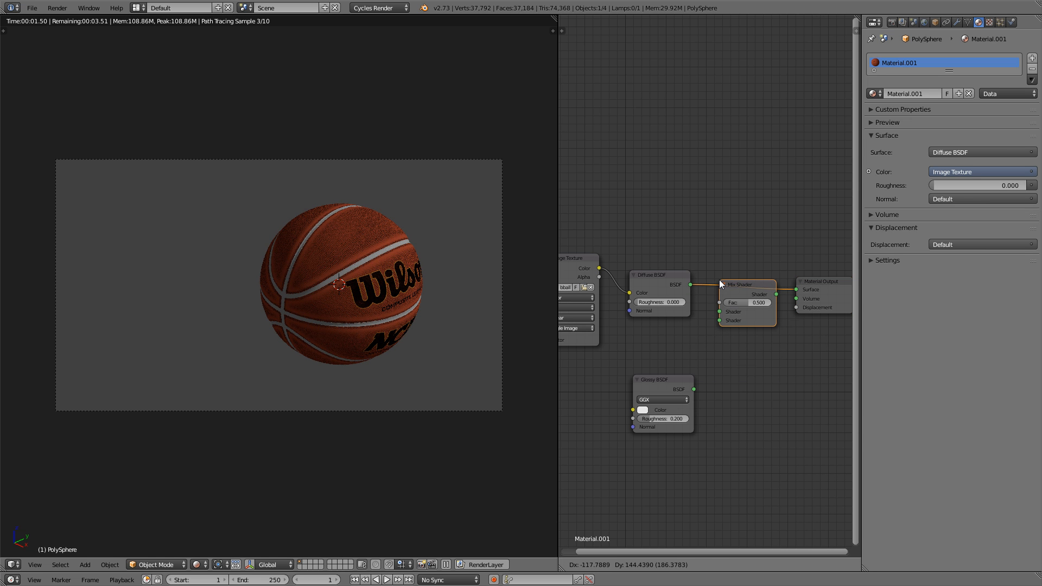
pyautogui.click(718, 278)
pyautogui.moveTo(740, 295); pyautogui.dragTo(738, 321)
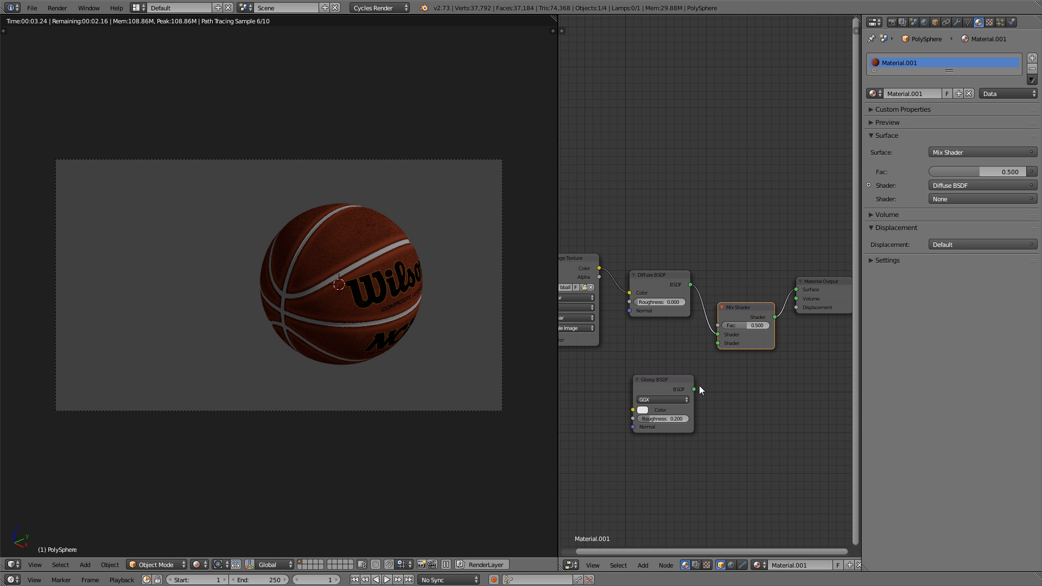
pyautogui.moveTo(695, 388); pyautogui.dragTo(716, 344)
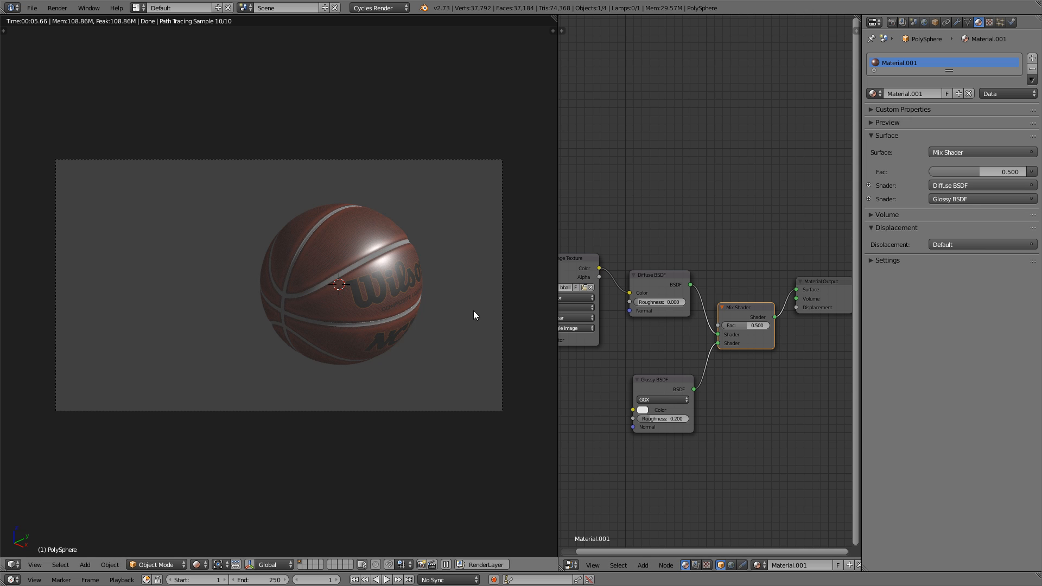
# Compare the ball's render with the Mix Shader factor at 0 and at 1, and restore the factor to 0.5
pyautogui.press('Home')
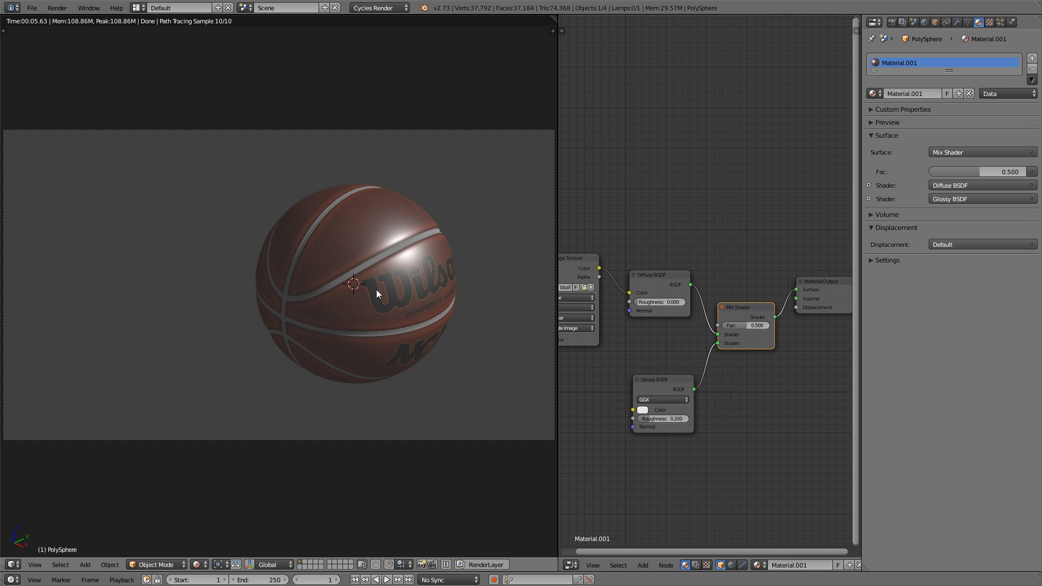
pyautogui.moveTo(751, 325); pyautogui.dragTo(727, 324)
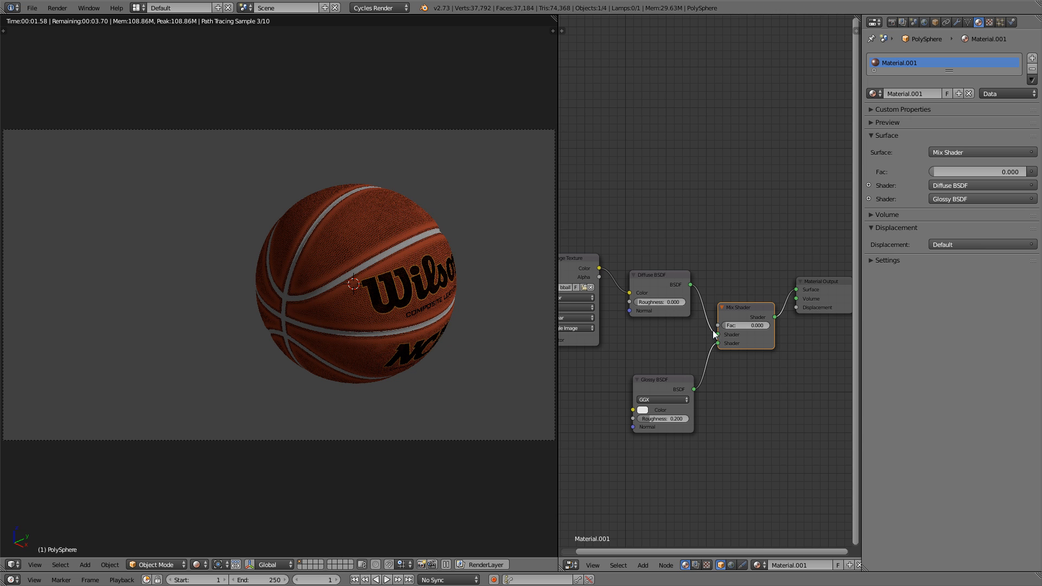
pyautogui.moveTo(726, 326); pyautogui.dragTo(770, 326)
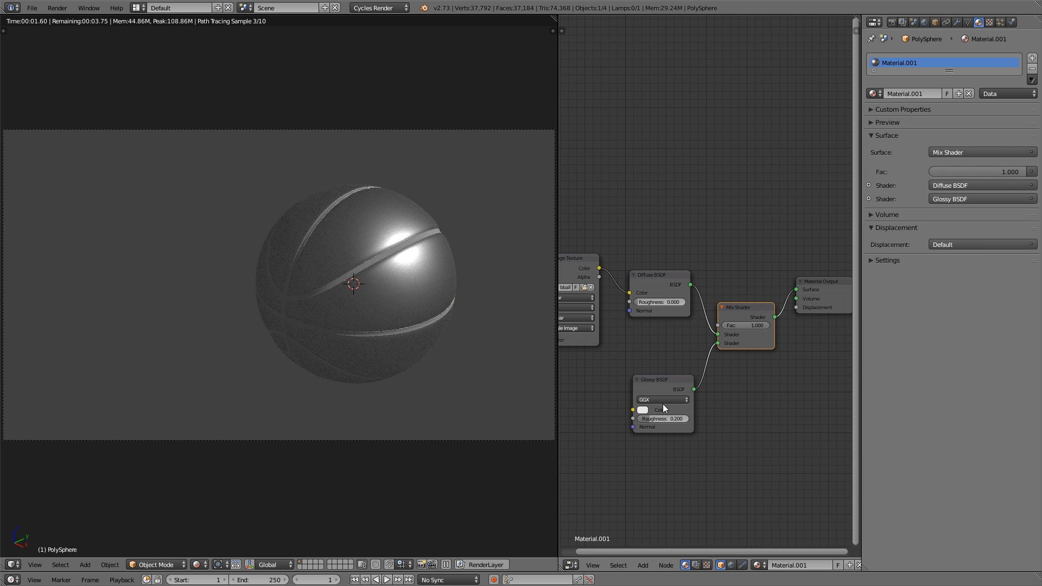
pyautogui.click(747, 327)
pyautogui.write('.5')
pyautogui.press('Return')
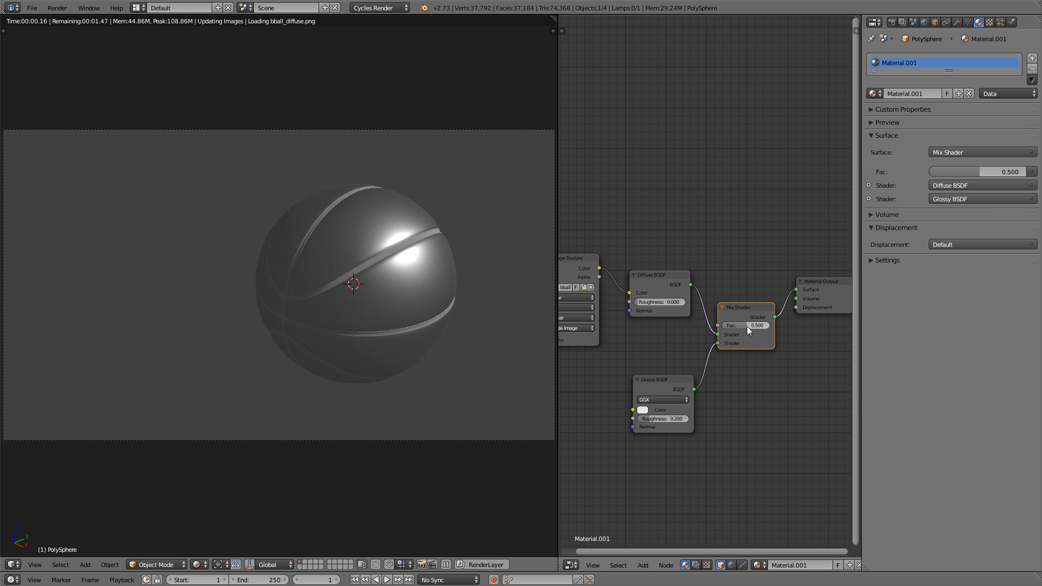
# Add a Layer Weight input node and place it above the Image Texture and Diffuse BSDF nodes
pyautogui.scroll(-1, 712, 347)
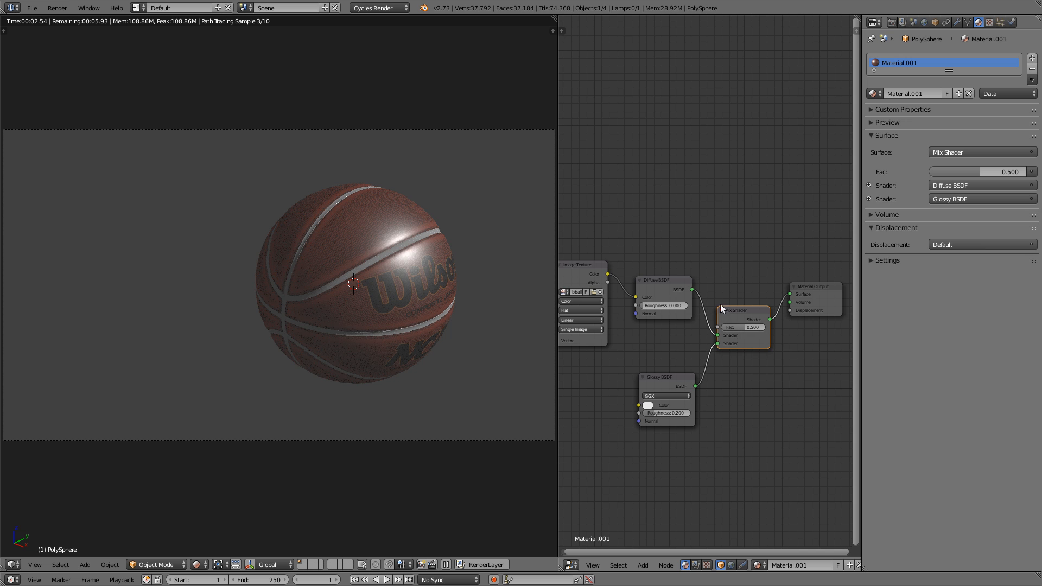
pyautogui.moveTo(740, 335); pyautogui.dragTo(758, 328, button='middle')
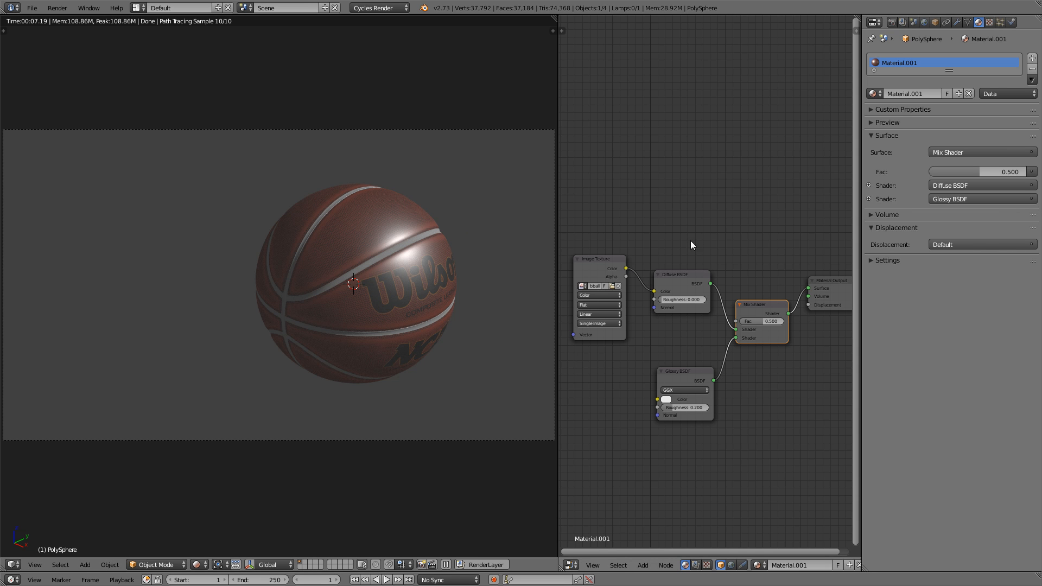
pyautogui.hotkey('shift', 'a')
pyautogui.moveTo(705, 215)
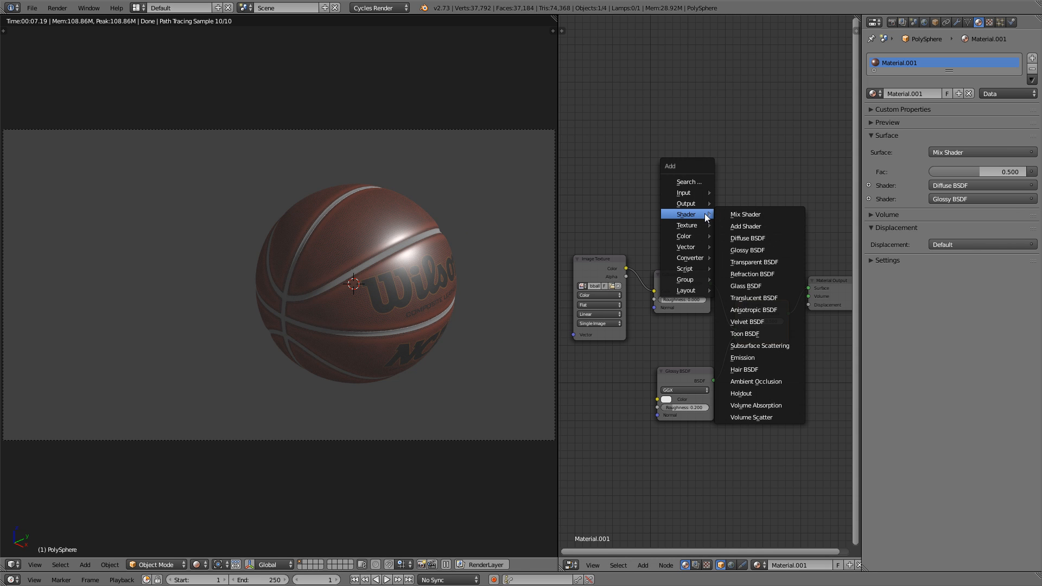
pyautogui.moveTo(699, 249)
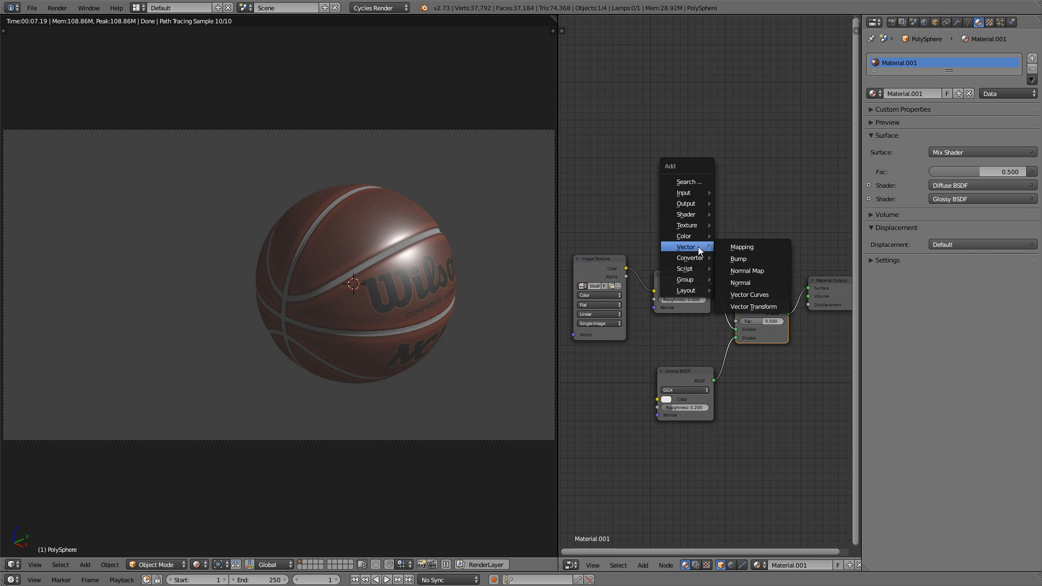
pyautogui.moveTo(695, 196)
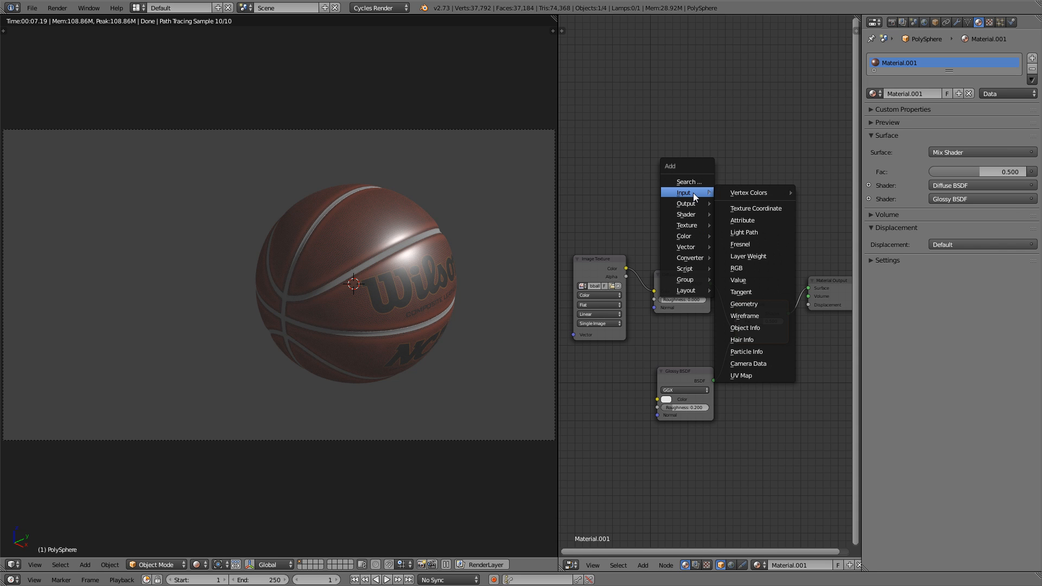
pyautogui.click(773, 257)
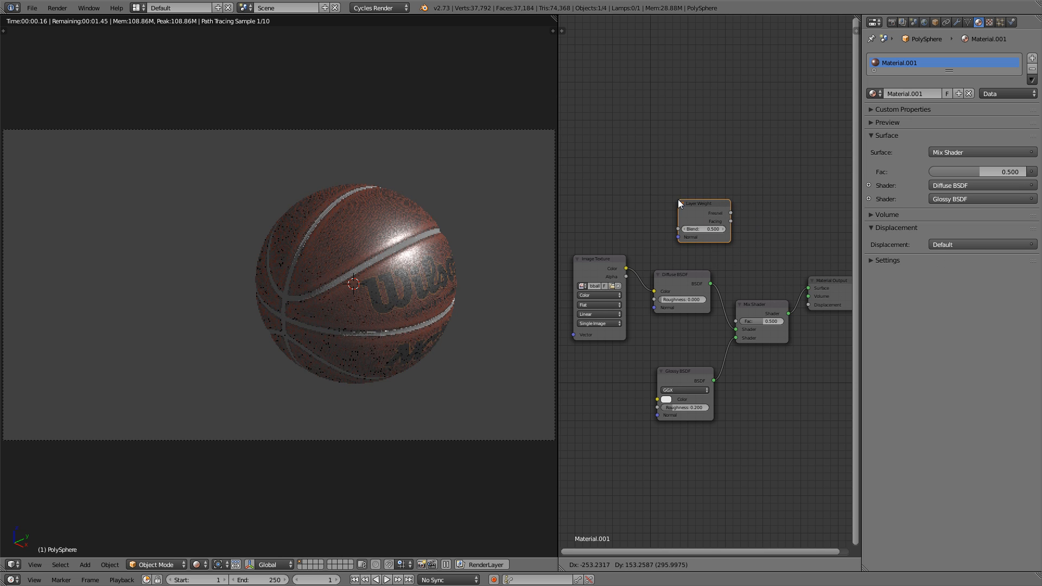
pyautogui.click(676, 198)
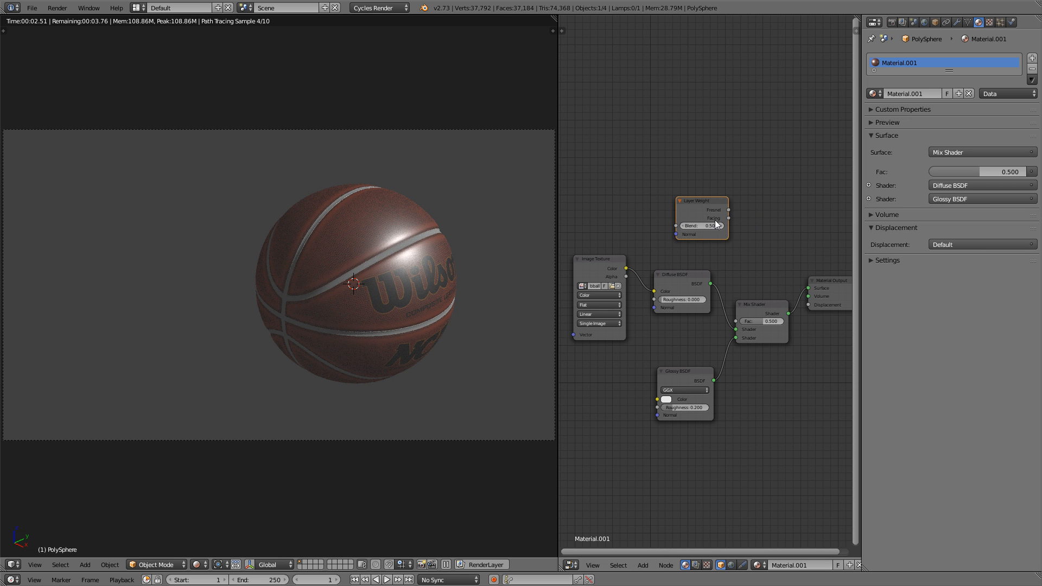
pyautogui.moveTo(708, 202); pyautogui.dragTo(676, 187)
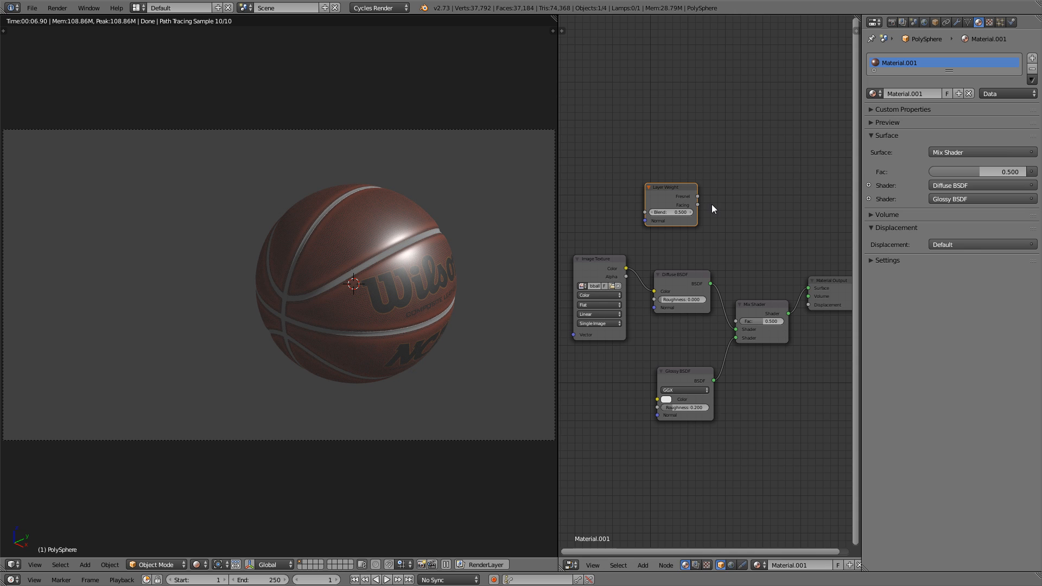
# Add a ColorRamp converter node and place it beside the Layer Weight node, above the Mix Shader
pyautogui.hotkey('shift', 'a')
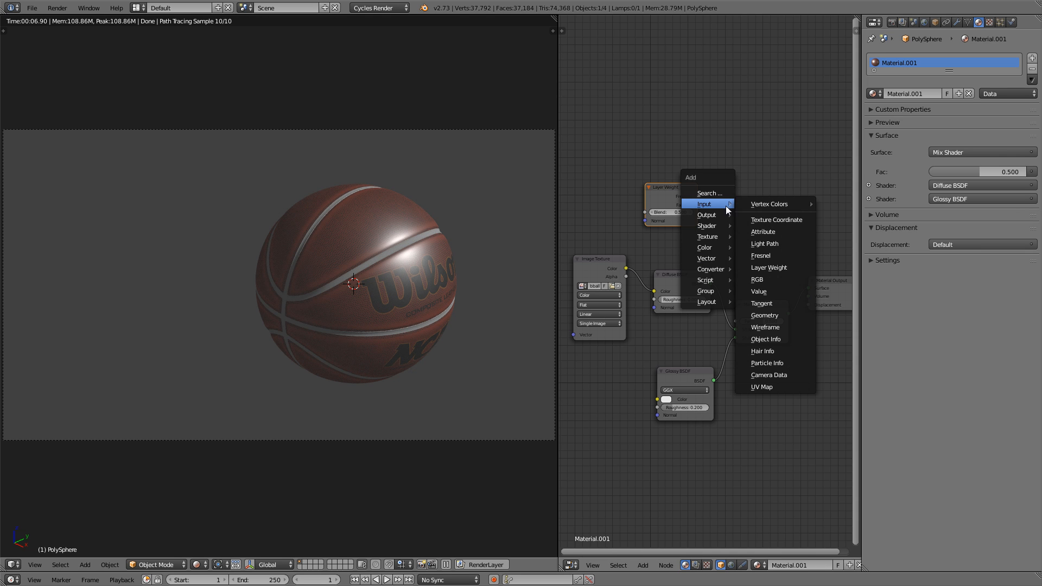
pyautogui.moveTo(715, 249)
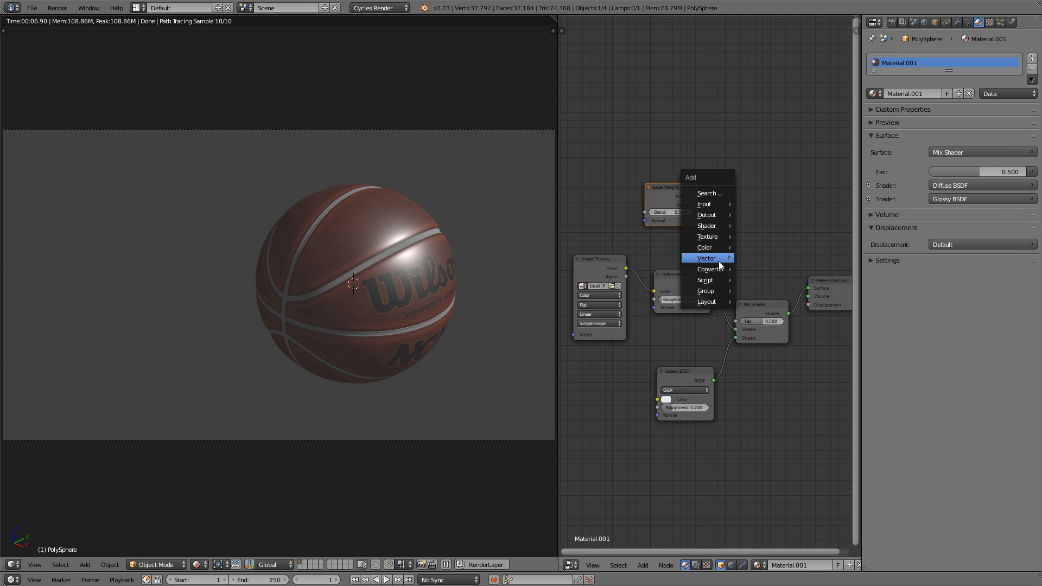
pyautogui.moveTo(720, 271)
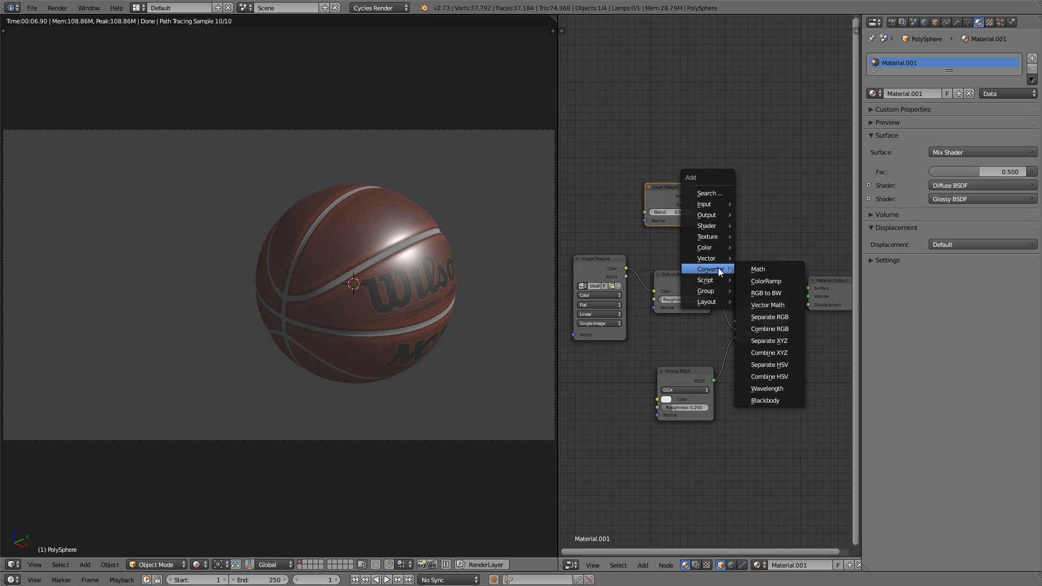
pyautogui.click(778, 282)
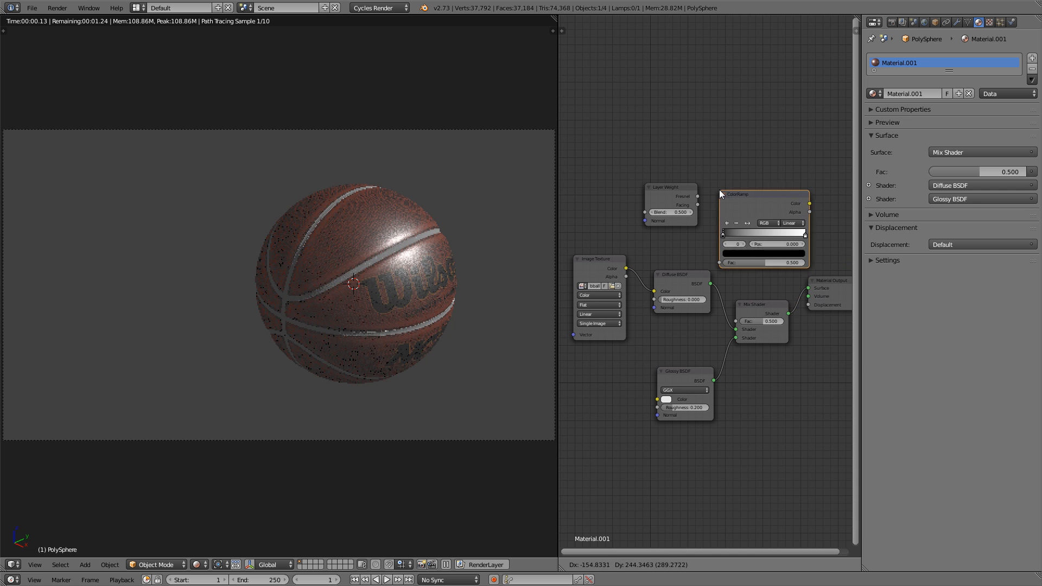
pyautogui.click(722, 169)
pyautogui.keyDown('ctrl'); pyautogui.hscroll(1, 724, 236); pyautogui.keyUp('ctrl')
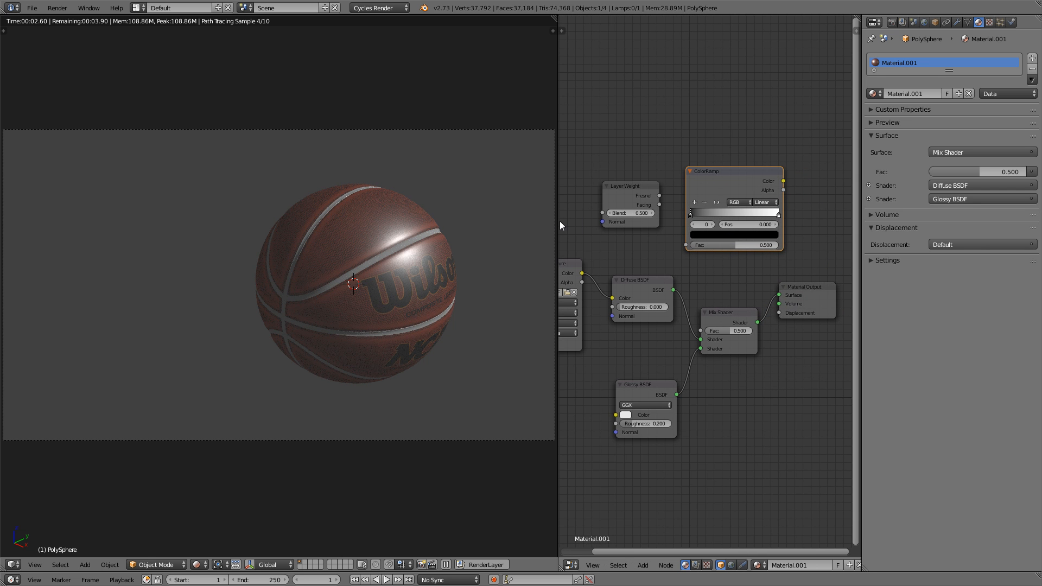
# Widen the node editor and connect the Layer Weight's Facing output to the ColorRamp's Fac input
pyautogui.moveTo(559, 220); pyautogui.dragTo(443, 221)
pyautogui.scroll(1, 679, 219)
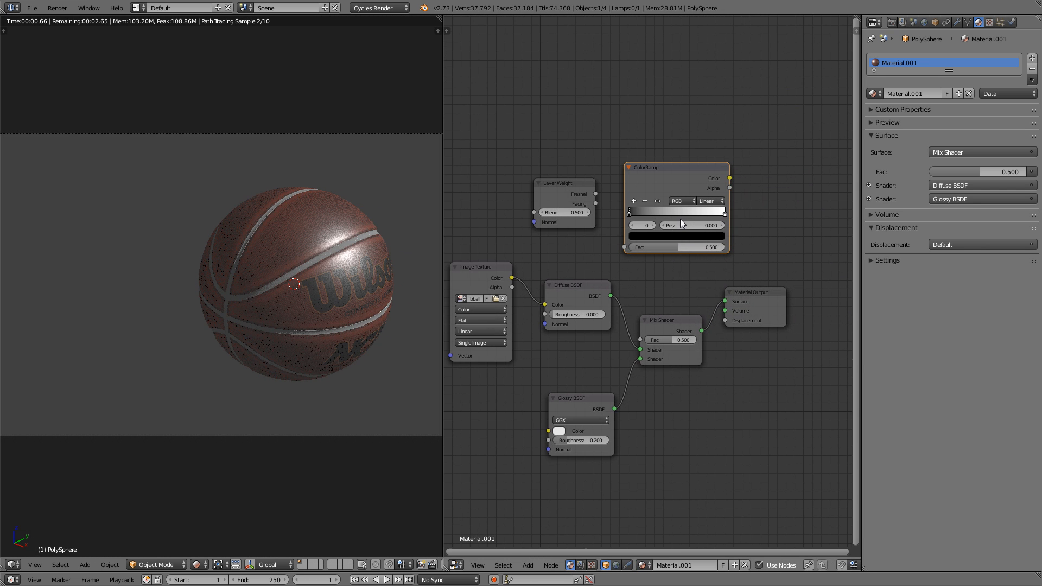
pyautogui.moveTo(575, 186); pyautogui.dragTo(544, 174)
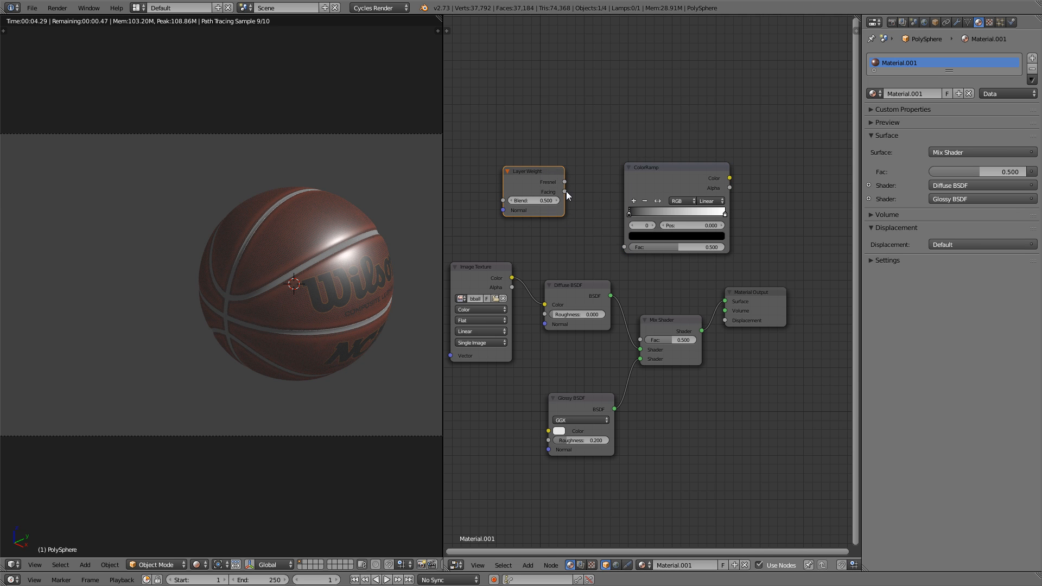
pyautogui.moveTo(566, 191); pyautogui.dragTo(623, 246)
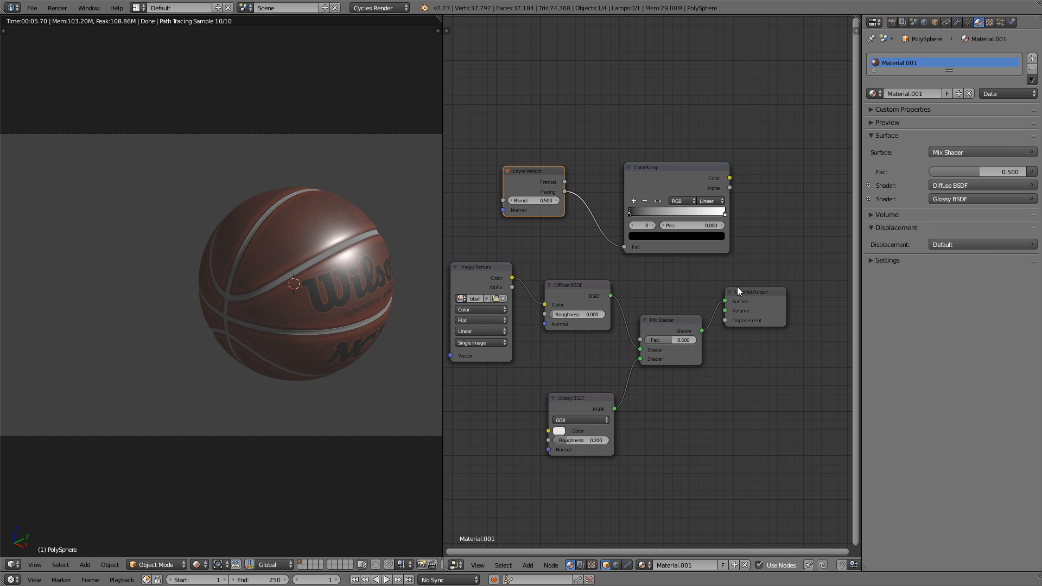
# Spread out the ColorRamp, Mix Shader and Material Output nodes, and connect the ColorRamp's Color output to the Mix Shader's Fac
pyautogui.moveTo(683, 169); pyautogui.dragTo(662, 168)
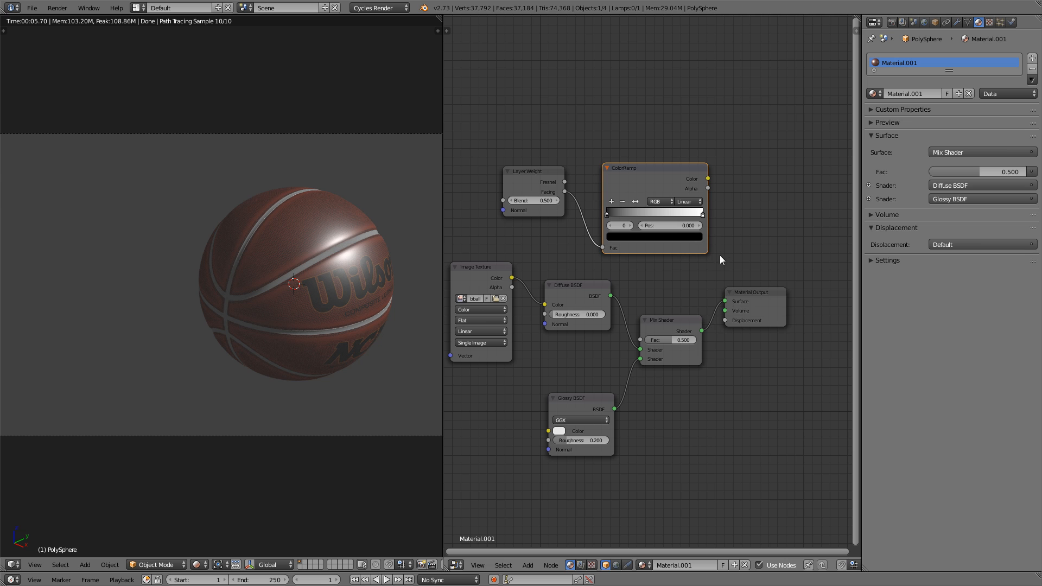
pyautogui.moveTo(747, 291); pyautogui.dragTo(825, 288)
pyautogui.moveTo(691, 324); pyautogui.dragTo(764, 312)
pyautogui.moveTo(686, 165); pyautogui.dragTo(712, 330)
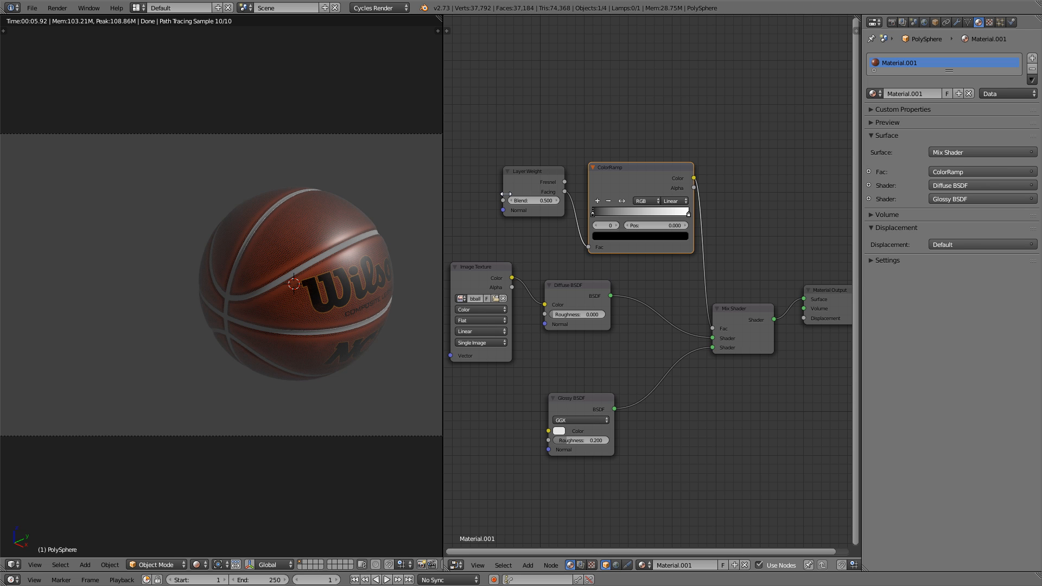
# Adjust the ColorRamp stops, placing the black one at about 0.45 and the white one slightly inward from the end
pyautogui.scroll(2, 373, 288)
pyautogui.keyDown('shift'); pyautogui.moveTo(374, 287); pyautogui.dragTo(322, 289, button='middle'); pyautogui.keyUp('shift')
pyautogui.scroll(1, 370, 292)
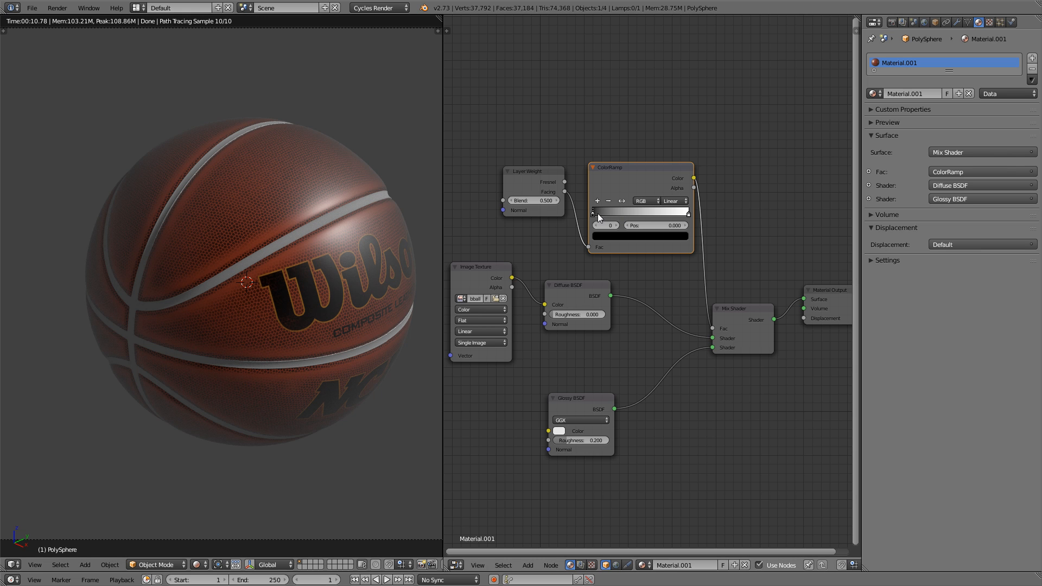
pyautogui.moveTo(594, 217); pyautogui.dragTo(649, 215)
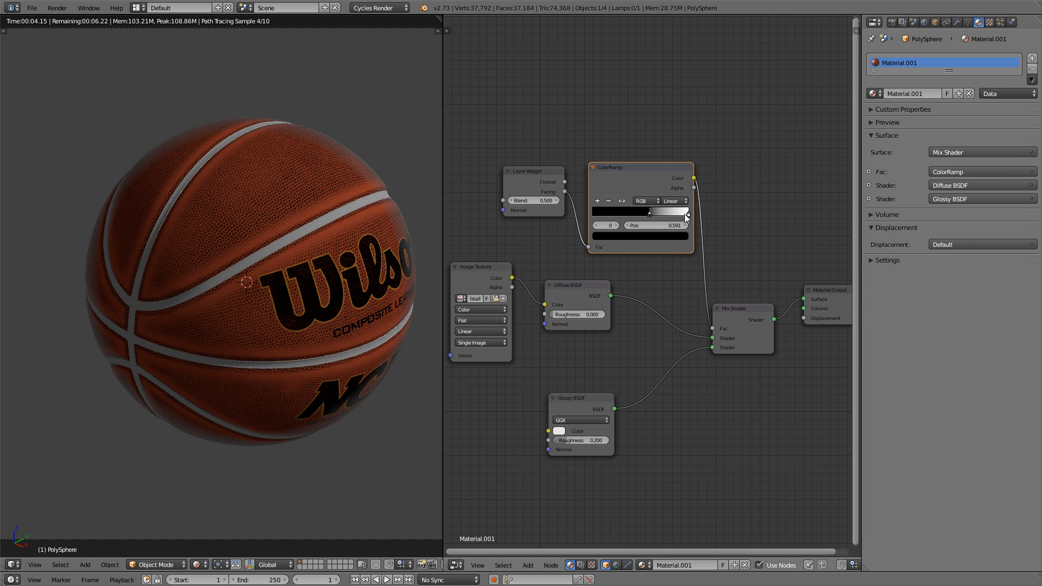
pyautogui.moveTo(689, 216); pyautogui.dragTo(635, 216)
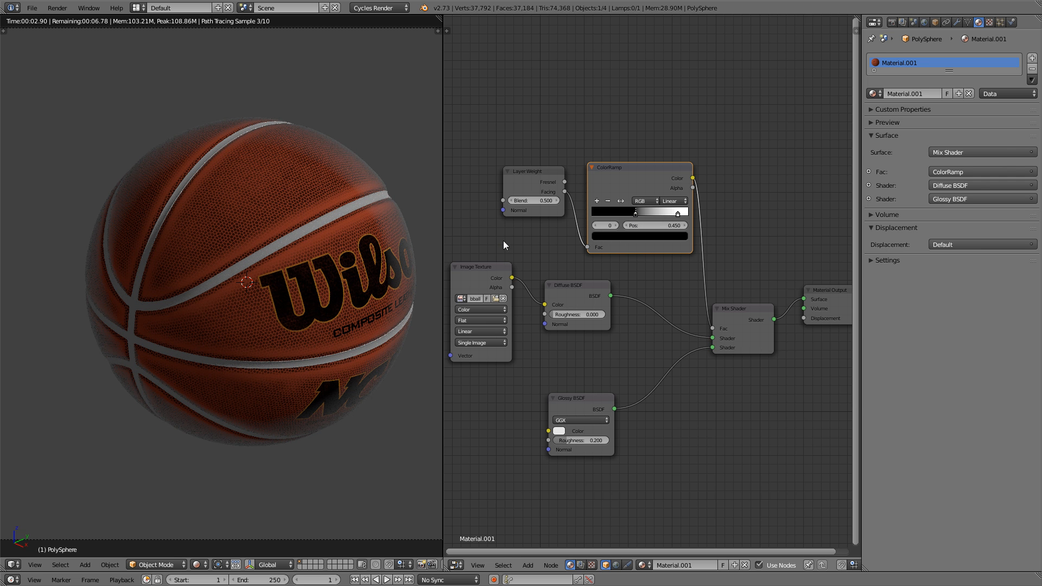
# Set the Layer Weight node's Blend to 0.3
pyautogui.click(538, 200)
pyautogui.press('BackSpace')
pyautogui.write('.3')
pyautogui.press('Return')
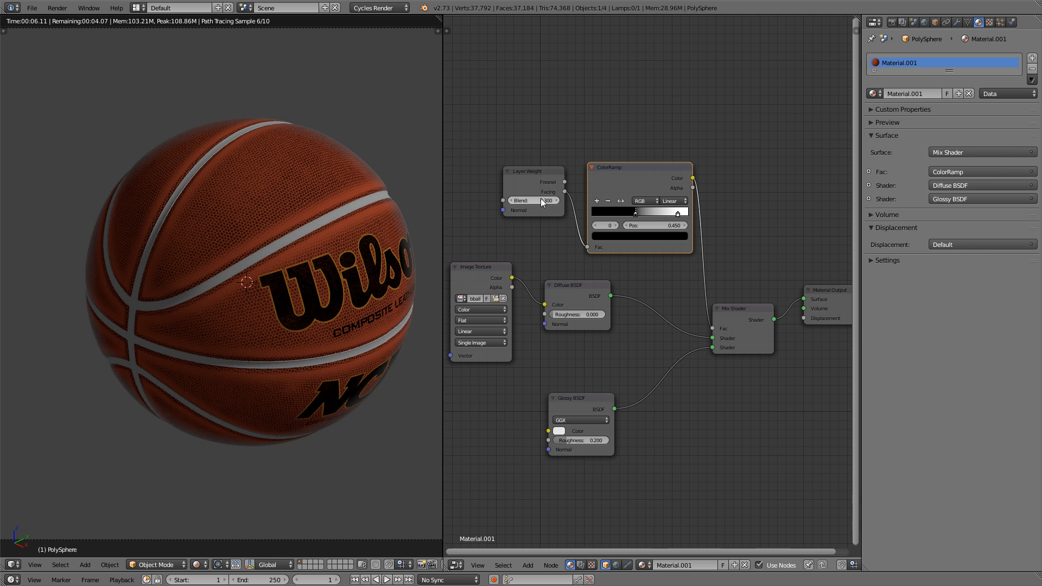
# Add an Image Texture node above the ColorRamp node
pyautogui.scroll(1, 540, 197)
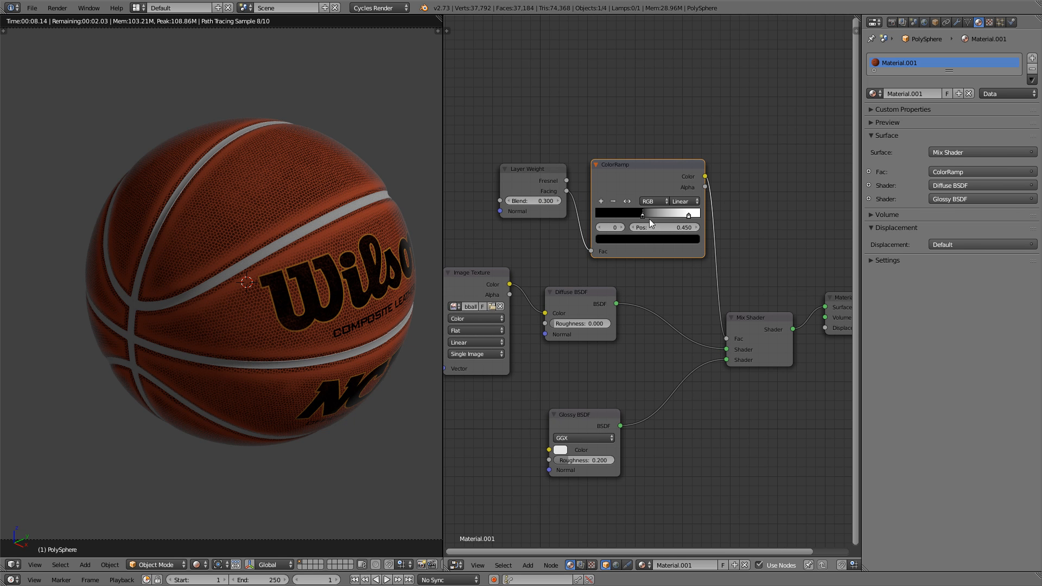
pyautogui.moveTo(667, 234); pyautogui.dragTo(688, 209, button='middle')
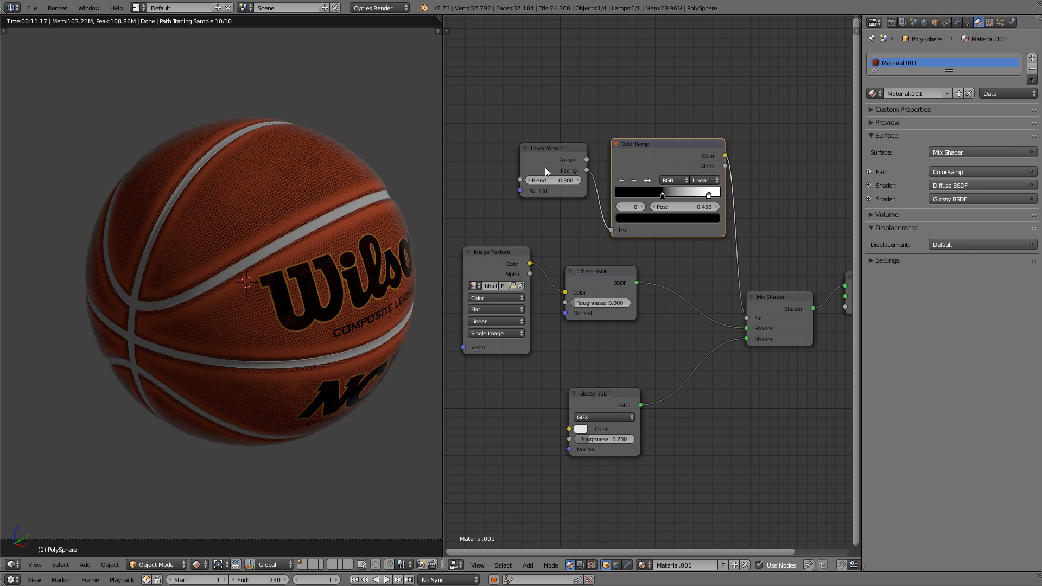
pyautogui.scroll(-2, 705, 270)
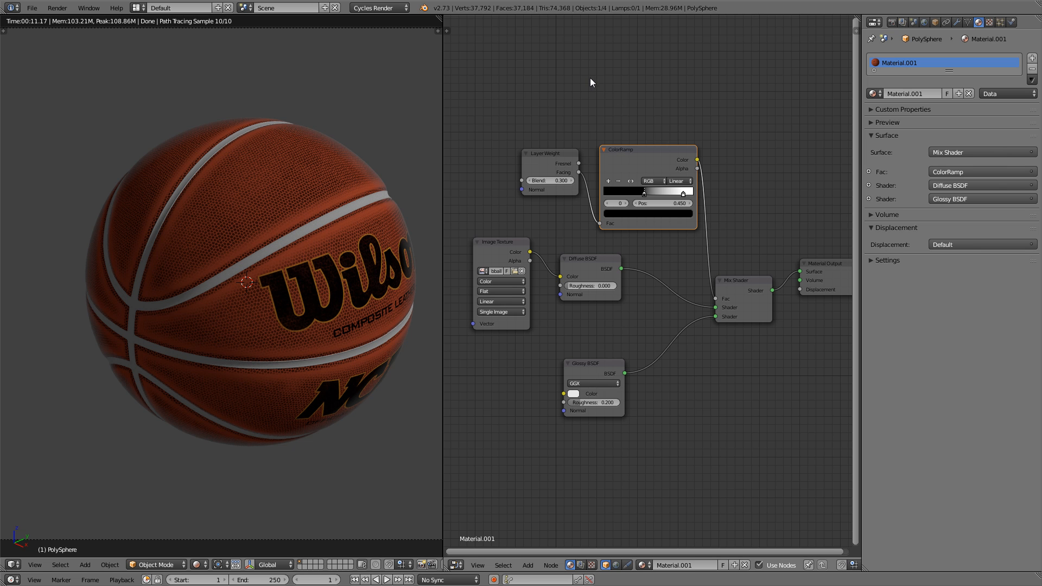
pyautogui.hotkey('shift', 'a')
pyautogui.moveTo(587, 76)
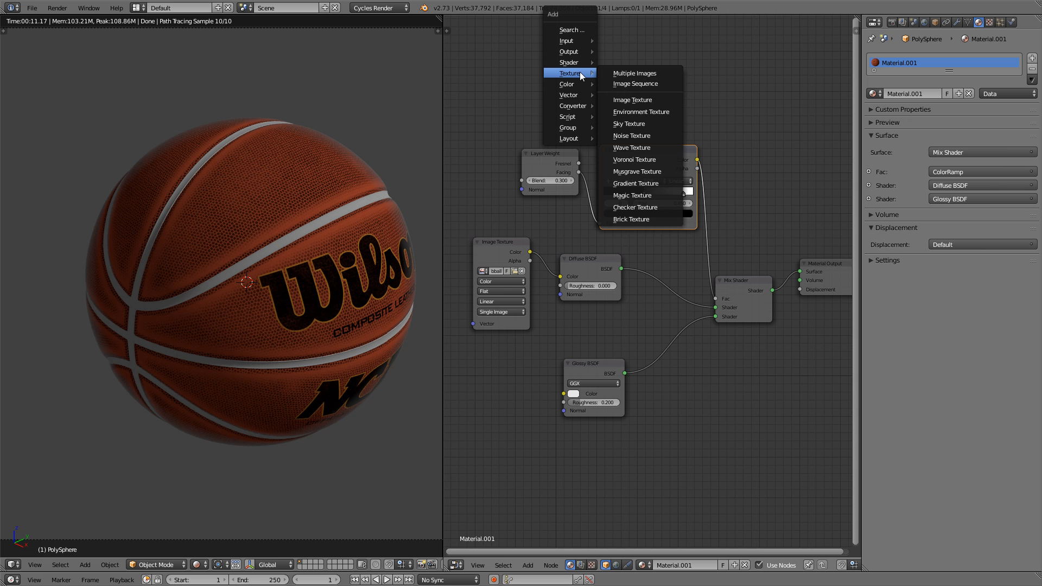
pyautogui.click(651, 100)
pyautogui.click(581, 45)
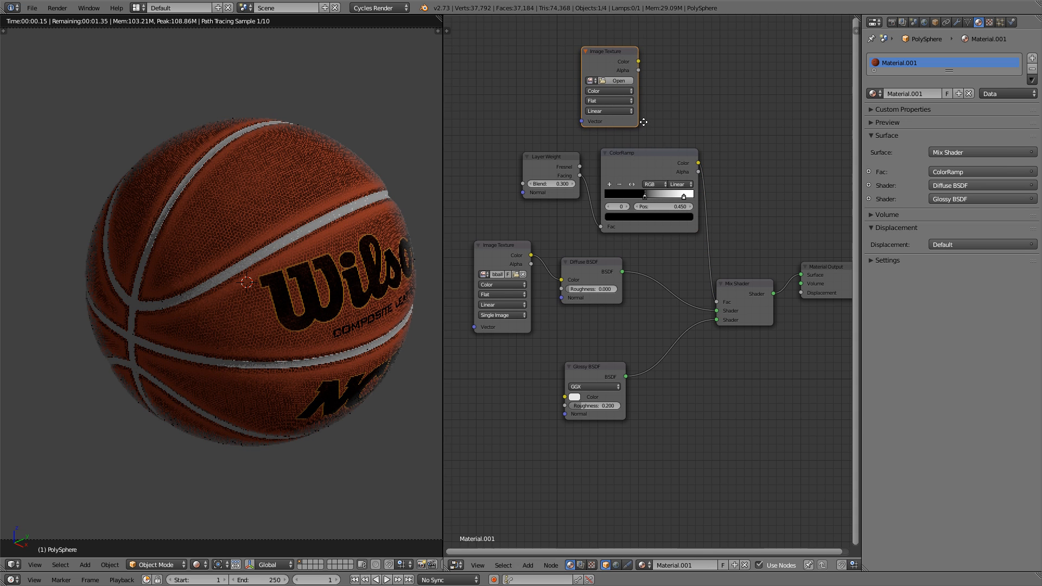
# Load bball_specular.png from the textures folder into the new Image Texture node
pyautogui.click(628, 116)
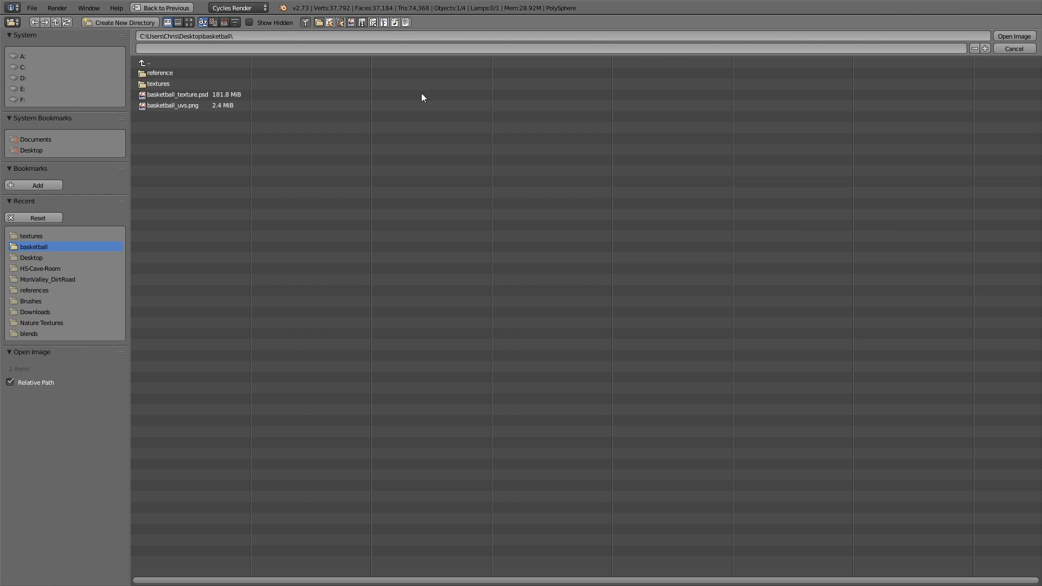
pyautogui.click(187, 85)
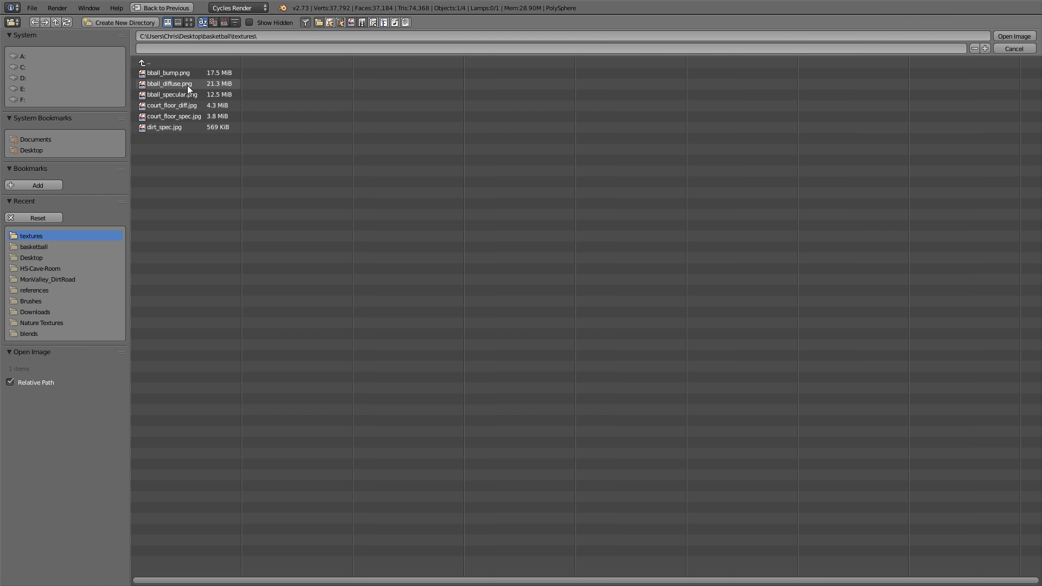
pyautogui.click(184, 95)
pyautogui.doubleClick(184, 96)
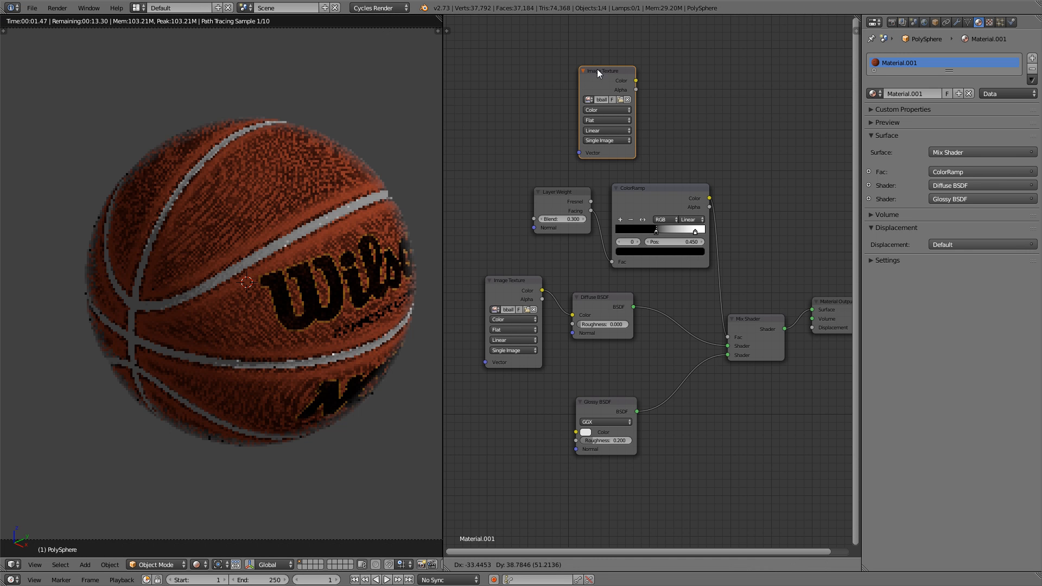
# Spread out the specular Image Texture, Layer Weight, ColorRamp and Mix Shader nodes, clearing space between the ColorRamp and the Mix Shader
pyautogui.moveTo(598, 72); pyautogui.dragTo(572, 56)
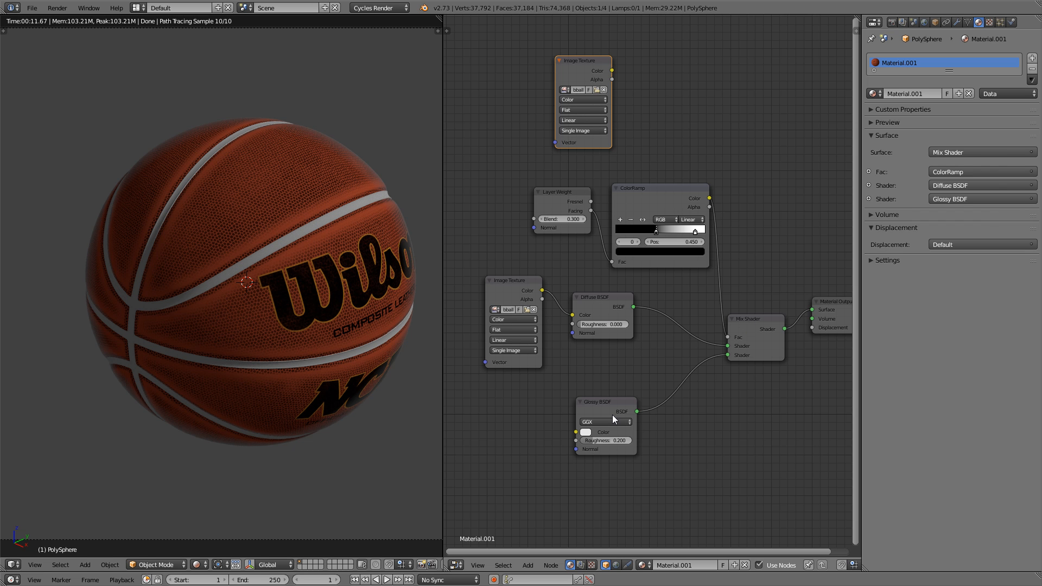
pyautogui.moveTo(650, 308); pyautogui.dragTo(639, 311, button='middle')
pyautogui.moveTo(730, 320); pyautogui.dragTo(741, 314)
pyautogui.moveTo(557, 191); pyautogui.dragTo(490, 188)
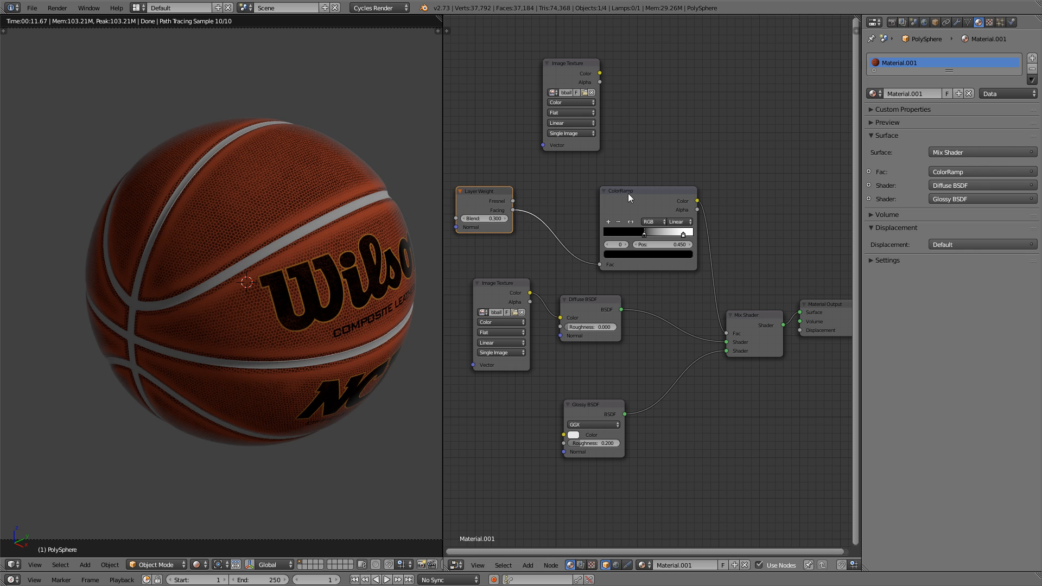
pyautogui.moveTo(628, 197); pyautogui.dragTo(578, 200)
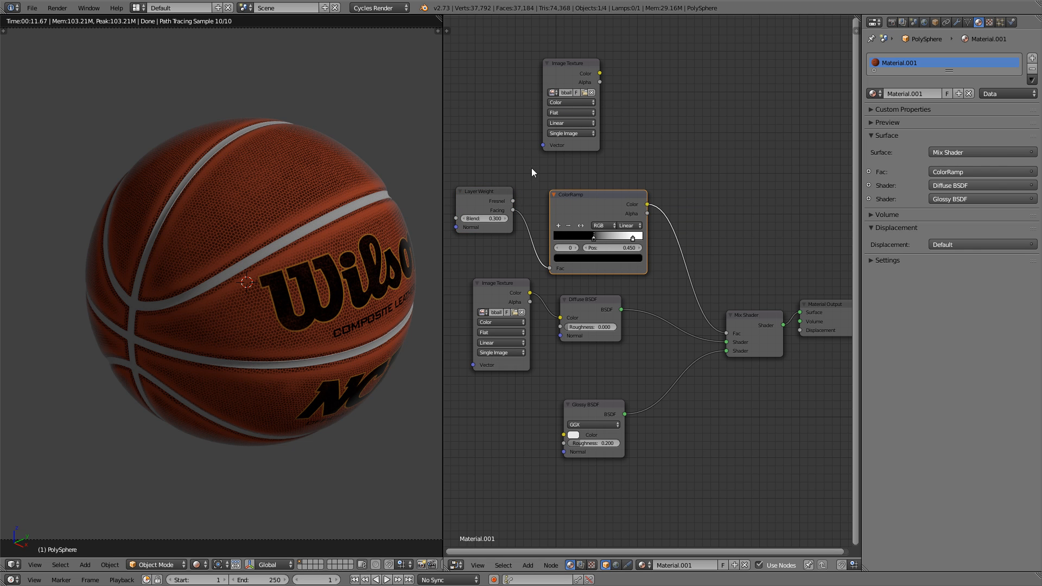
pyautogui.click(691, 141)
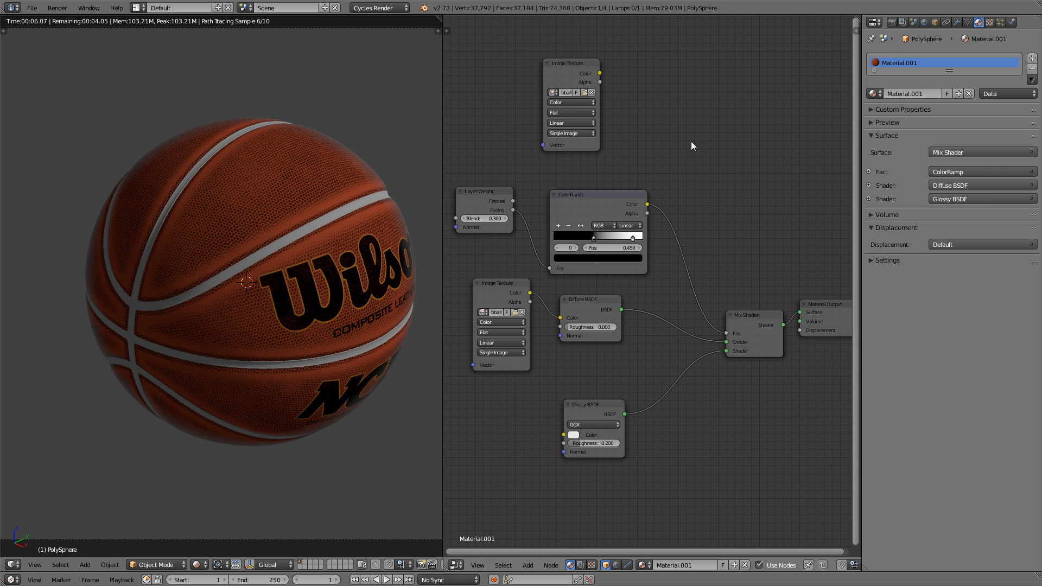
# Add a MixRGB node beyond the ColorRamp, above the Mix Shader, and set its blend mode to Add
pyautogui.hotkey('shift', 'a')
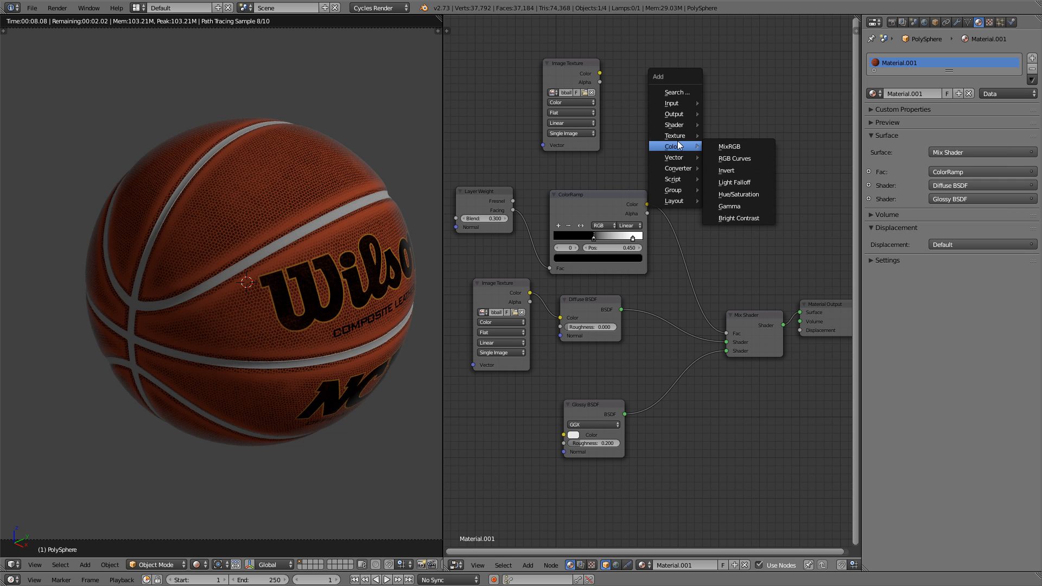
pyautogui.moveTo(685, 146)
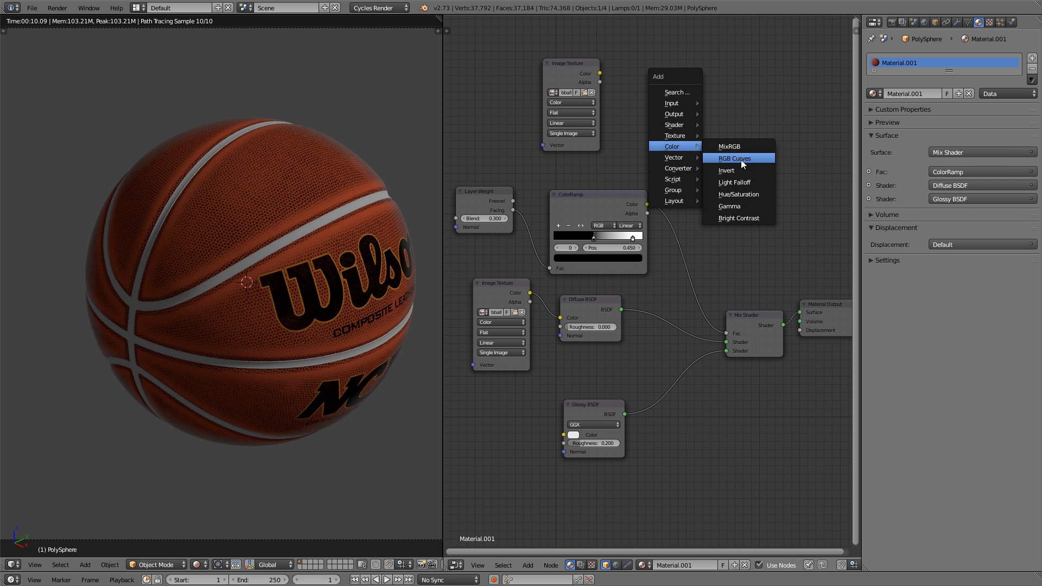
pyautogui.click(744, 146)
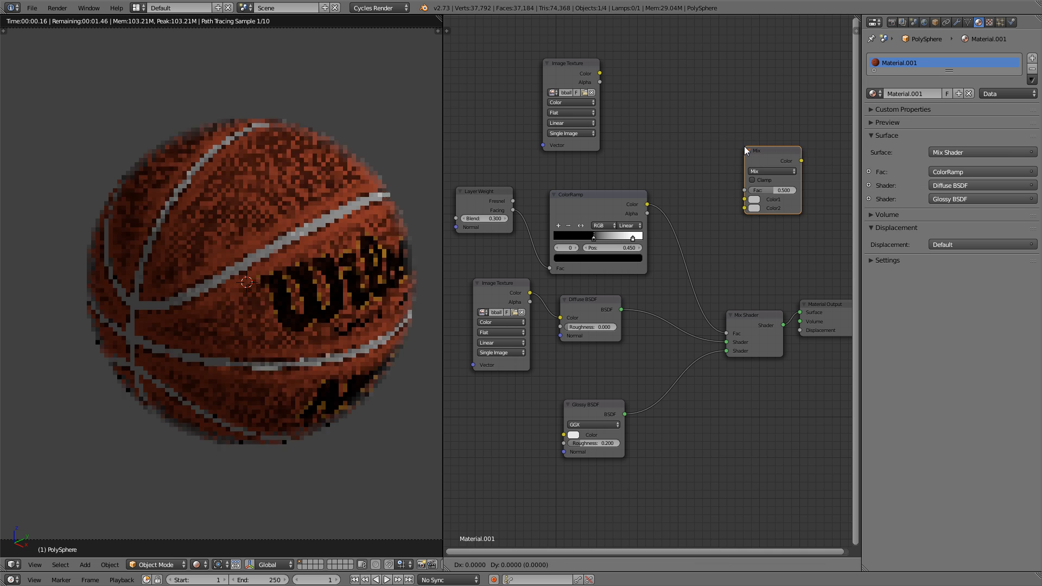
pyautogui.click(704, 129)
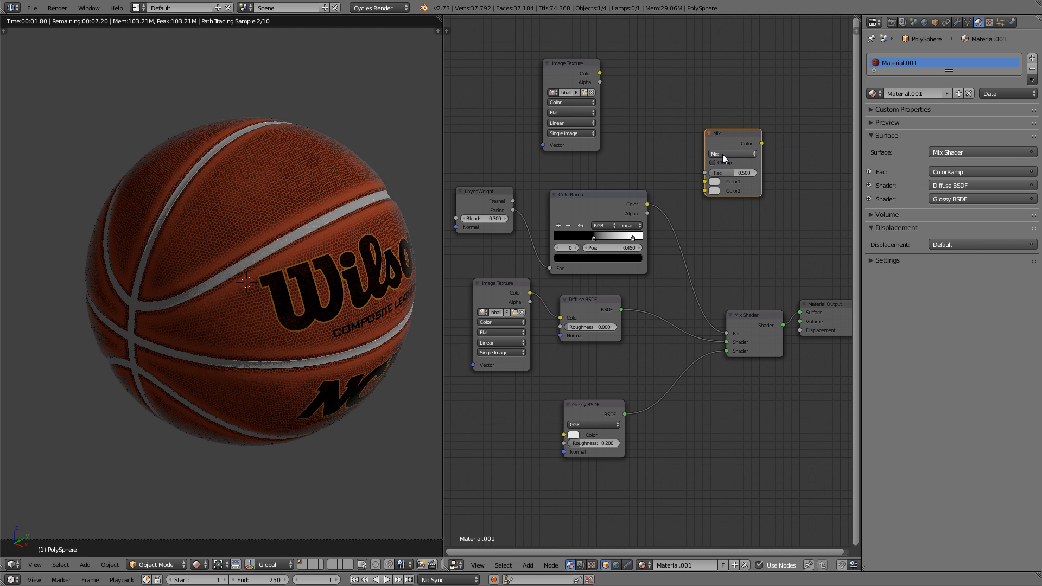
pyautogui.click(723, 154)
pyautogui.click(716, 172)
pyautogui.moveTo(728, 131); pyautogui.dragTo(712, 133)
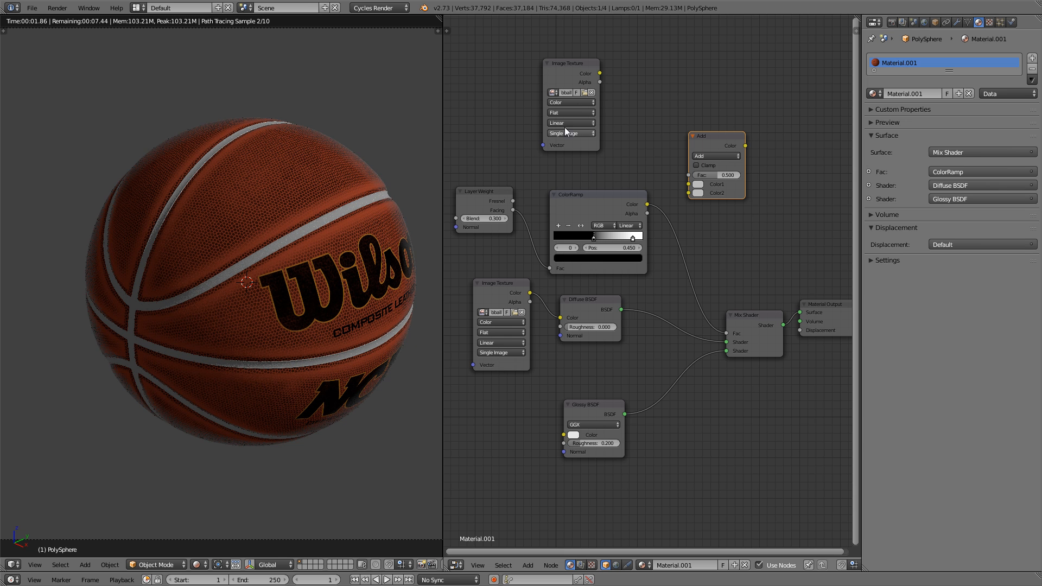
# Connect the specular texture to the Add node's Color1, the ColorRamp to Color2, and the Add output to the Mix Shader's Fac
pyautogui.moveTo(599, 73); pyautogui.dragTo(689, 184)
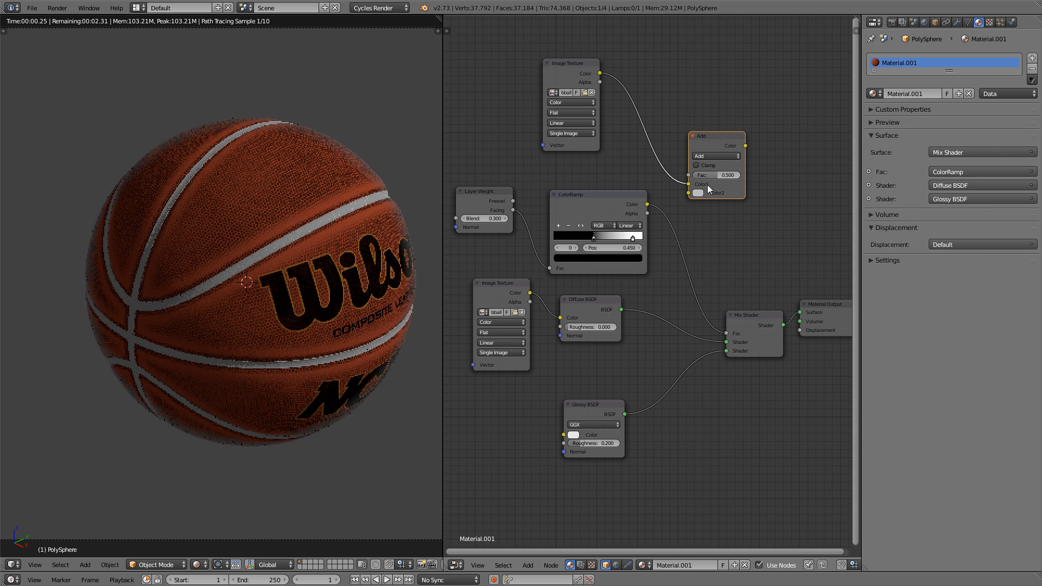
pyautogui.moveTo(648, 205); pyautogui.dragTo(685, 194)
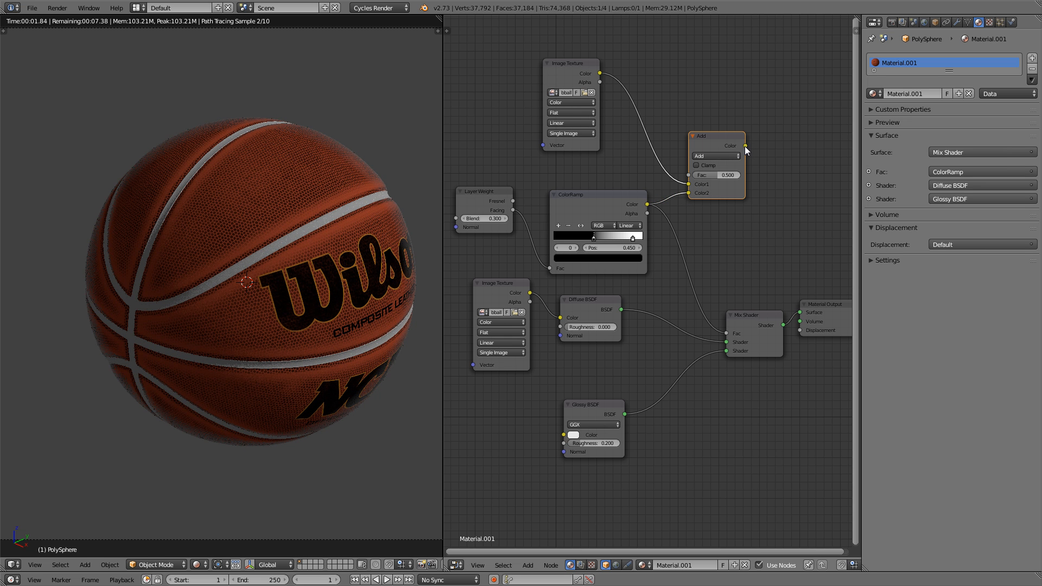
pyautogui.moveTo(746, 147); pyautogui.dragTo(727, 335)
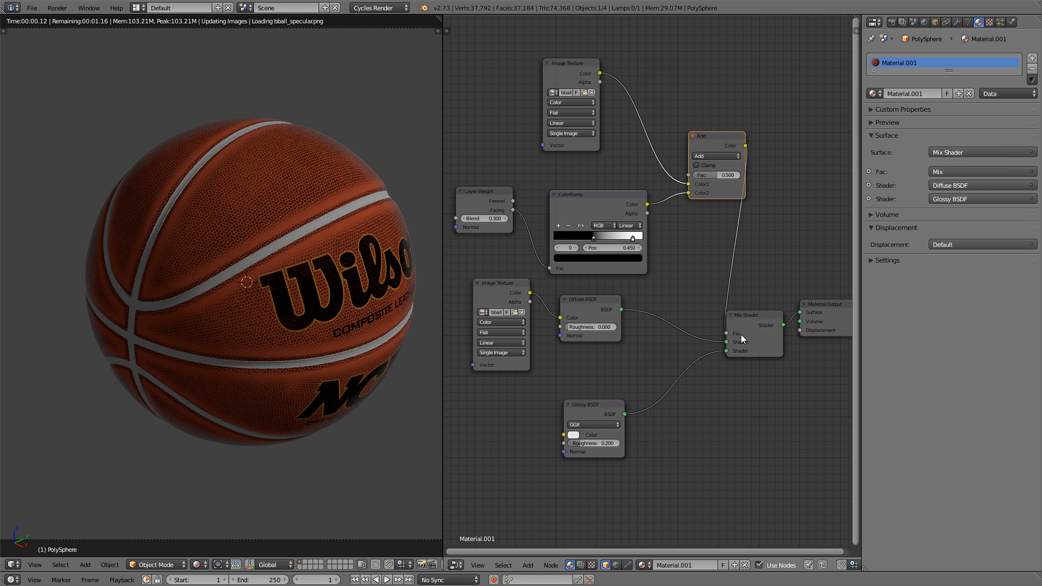
# Tidy the node layout by repositioning the Add, ColorRamp and Mix Shader nodes and moving the Glossy BSDF closer beneath the Diffuse BSDF
pyautogui.moveTo(721, 136); pyautogui.dragTo(699, 138)
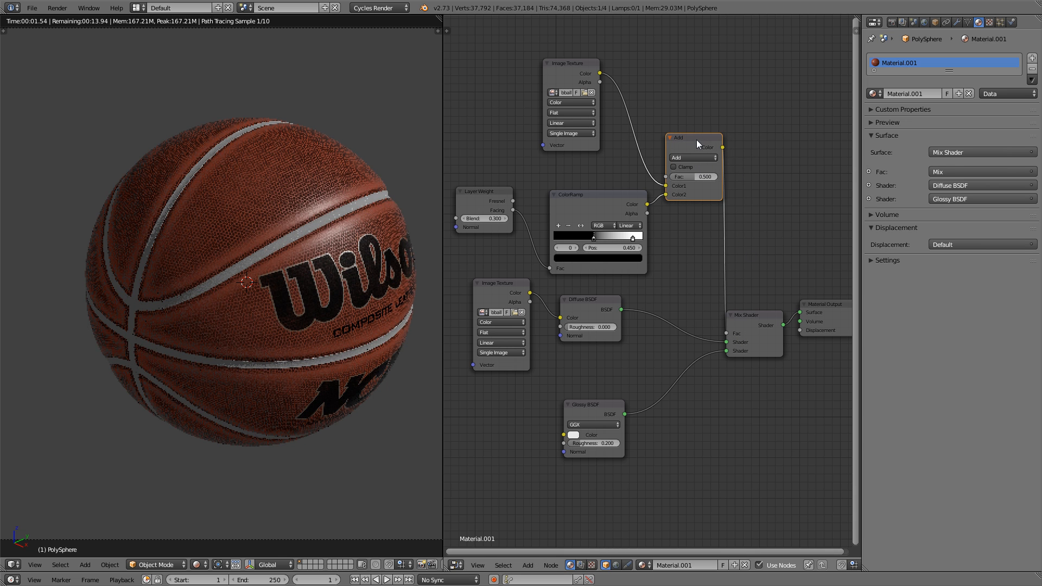
pyautogui.click(611, 196)
pyautogui.moveTo(611, 195); pyautogui.dragTo(606, 191)
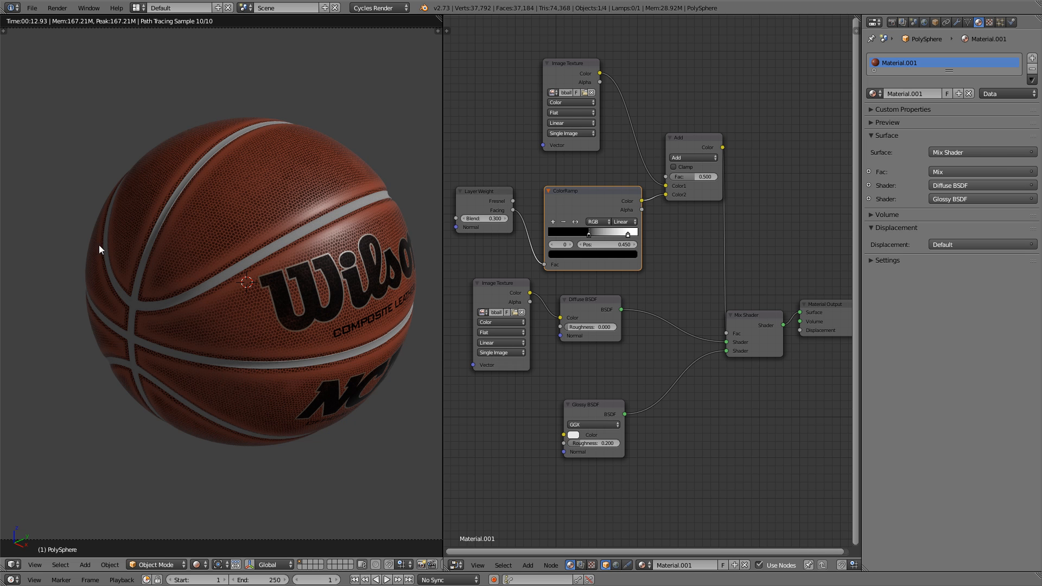
pyautogui.moveTo(685, 136); pyautogui.dragTo(689, 152)
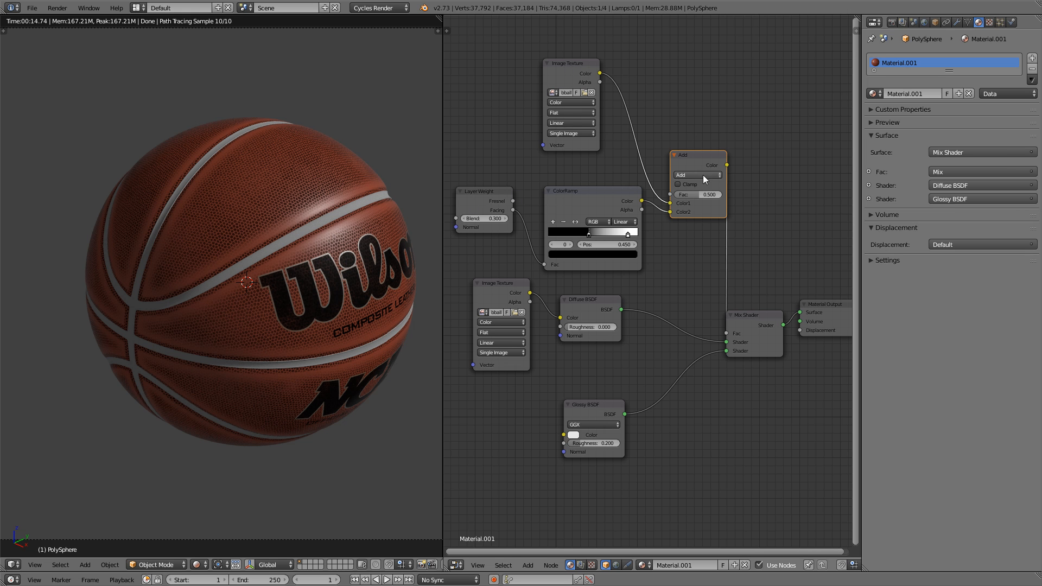
pyautogui.moveTo(696, 151); pyautogui.dragTo(698, 147)
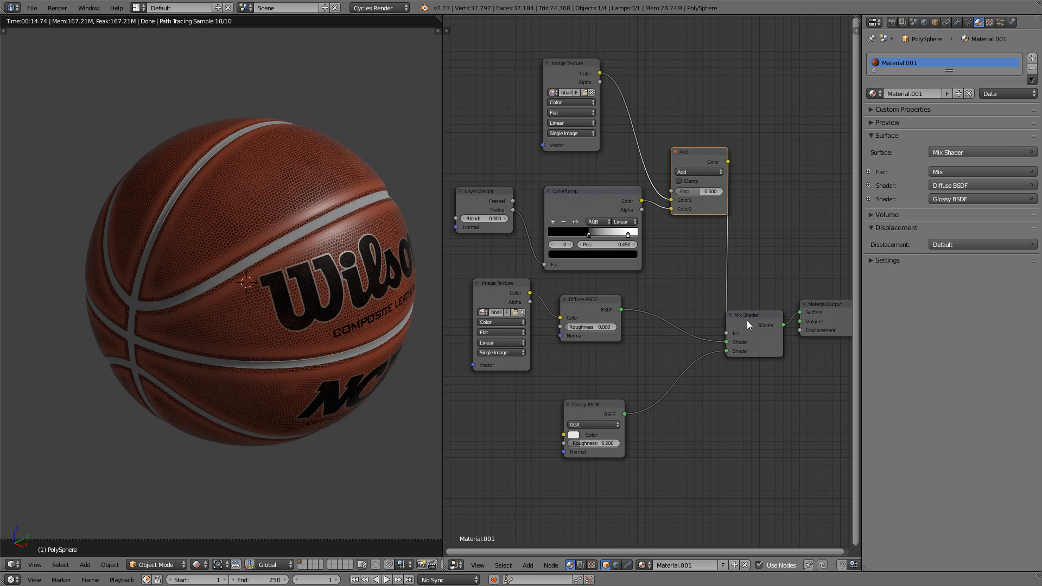
pyautogui.moveTo(746, 315); pyautogui.dragTo(753, 294)
pyautogui.moveTo(685, 147); pyautogui.dragTo(676, 145)
pyautogui.scroll(-2, 680, 200)
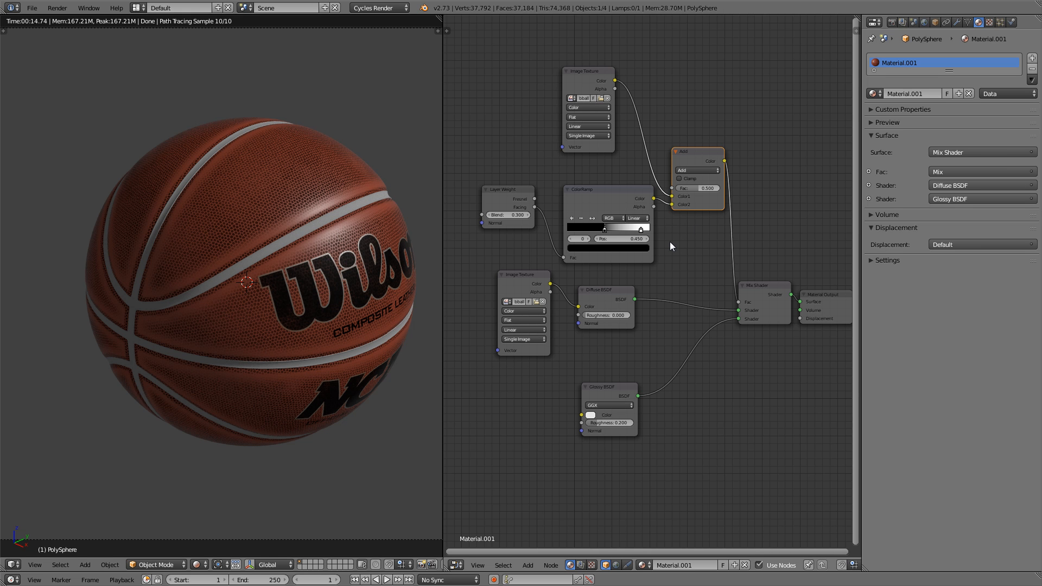
pyautogui.moveTo(656, 254); pyautogui.dragTo(662, 237, button='middle')
pyautogui.moveTo(623, 369); pyautogui.dragTo(630, 349)
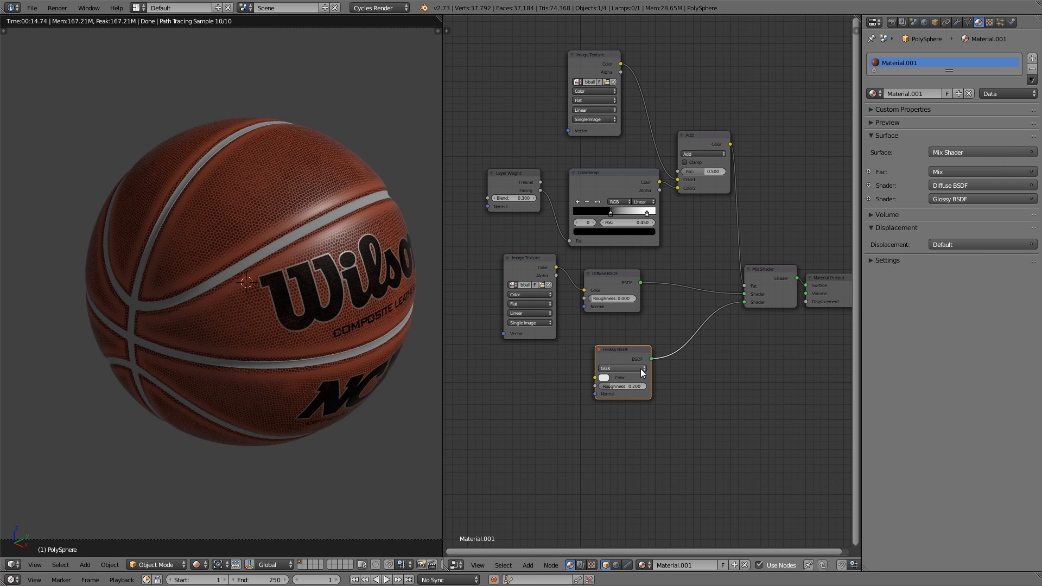
# Add a Bump node below the diffuse Image Texture, just before the Glossy BSDF
pyautogui.moveTo(502, 417); pyautogui.dragTo(530, 413, button='middle')
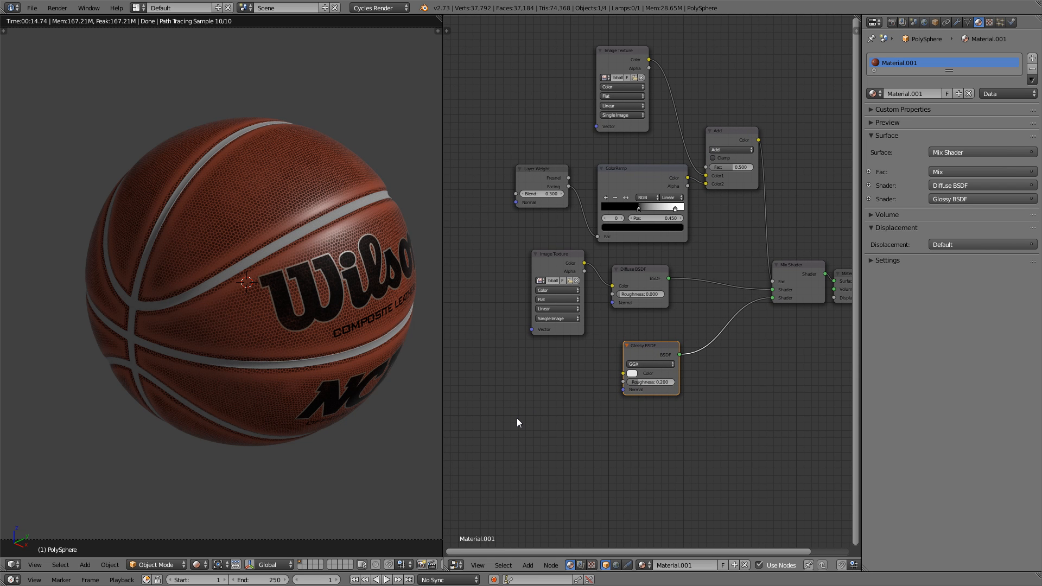
pyautogui.hotkey('shift', 'a')
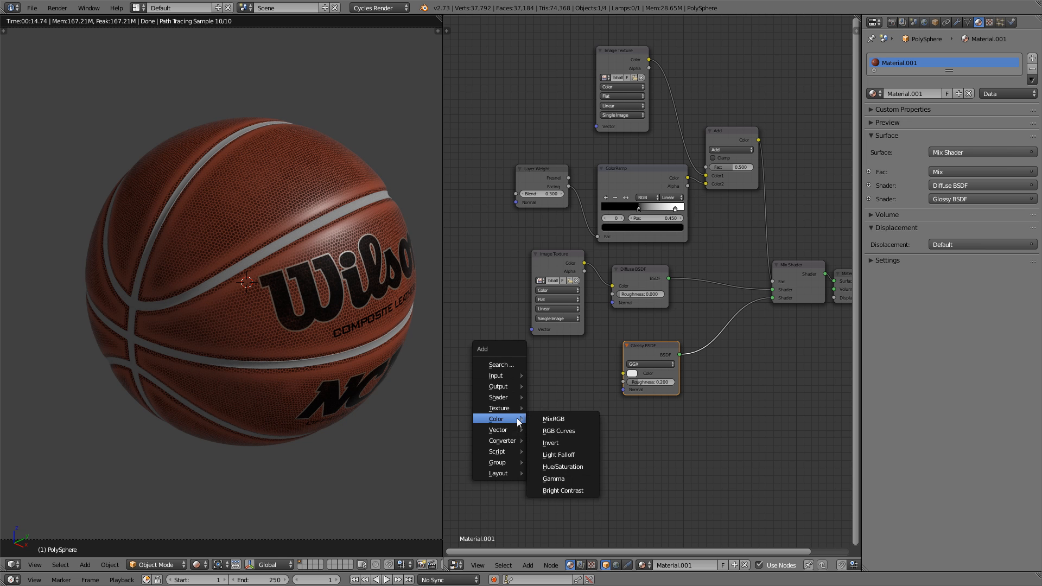
pyautogui.moveTo(516, 430)
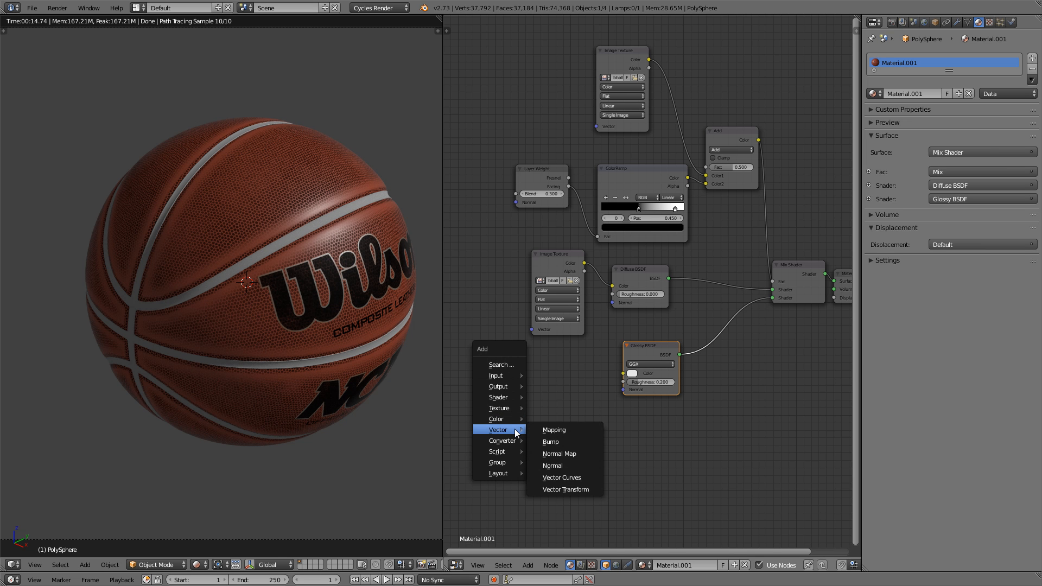
pyautogui.click(562, 441)
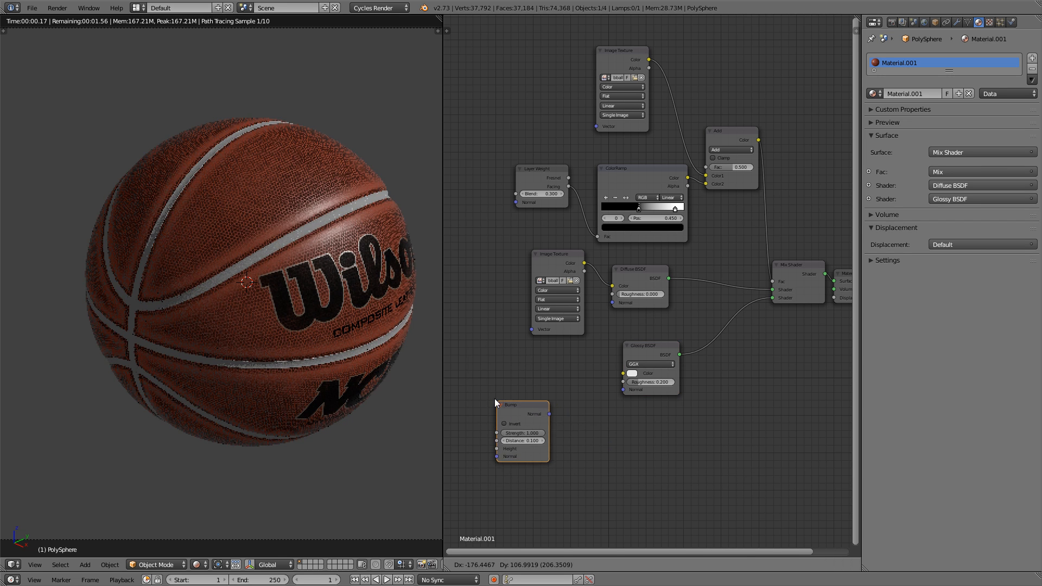
pyautogui.click(506, 381)
pyautogui.moveTo(537, 386); pyautogui.dragTo(578, 390, button='middle')
pyautogui.moveTo(559, 387); pyautogui.dragTo(578, 387)
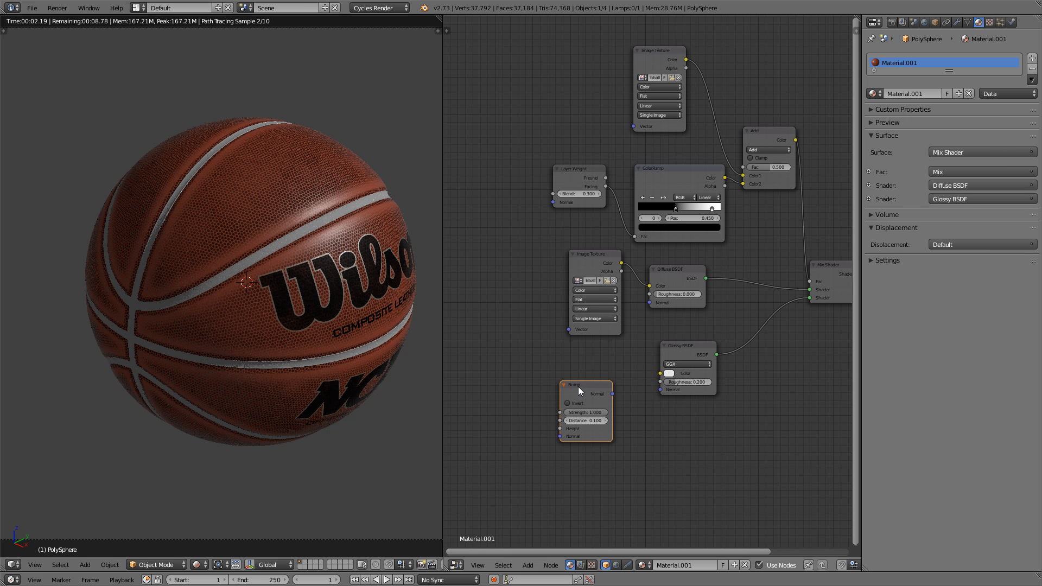
# Add another Image Texture node and place it ahead of the Bump node
pyautogui.hotkey('shift', 'a')
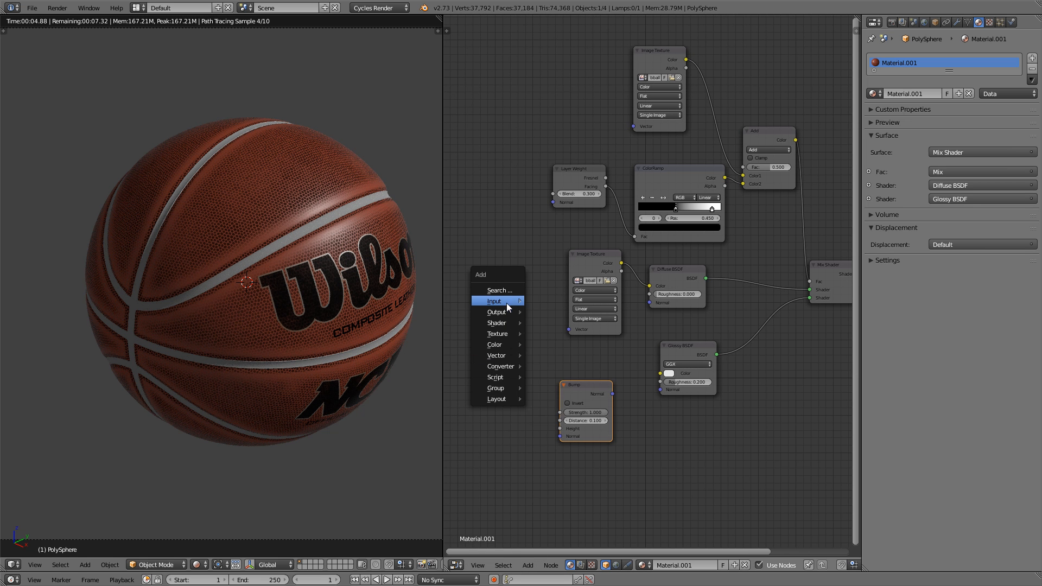
pyautogui.moveTo(505, 303)
pyautogui.moveTo(510, 332)
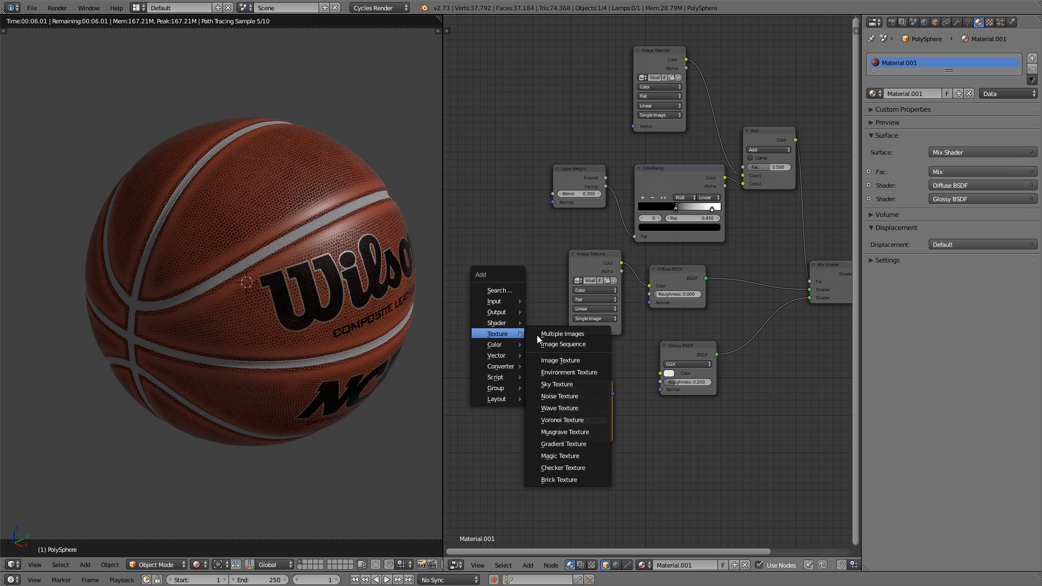
pyautogui.click(559, 361)
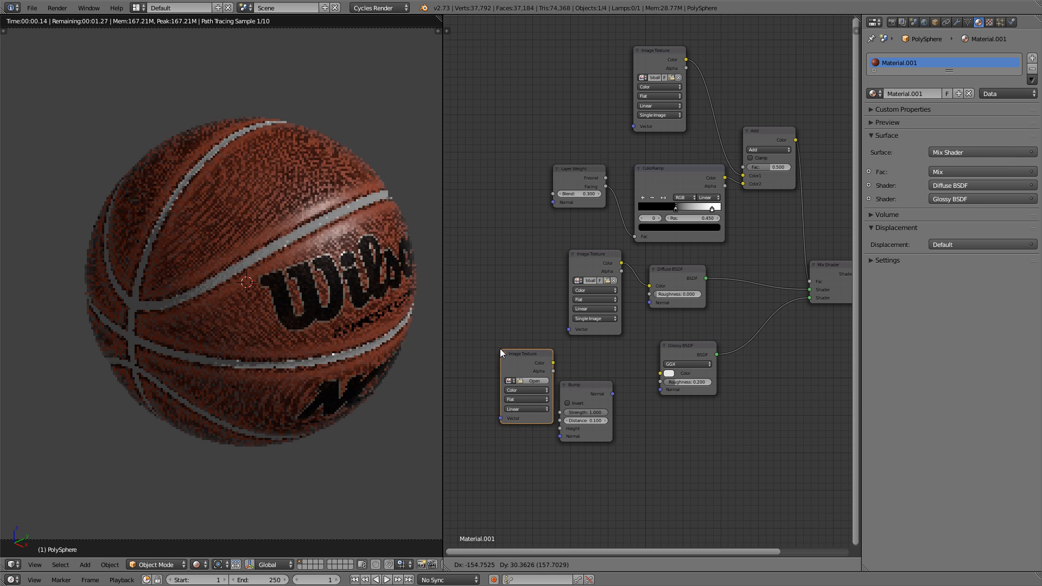
pyautogui.click(478, 336)
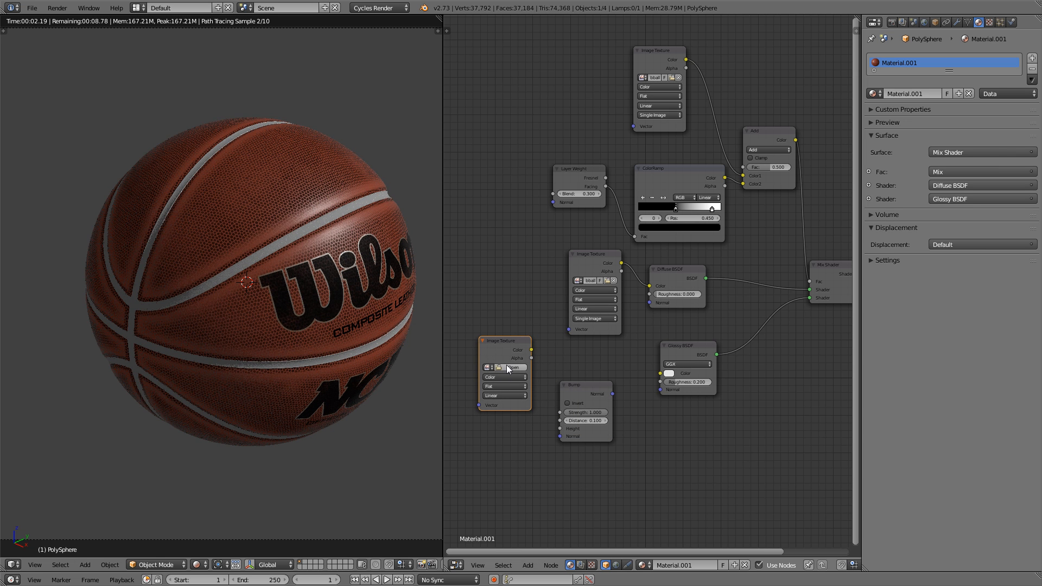
# Load bball_bump.png into the new Image Texture node and connect its Color to the Bump node's Height, spacing the two nodes apart
pyautogui.click(509, 367)
pyautogui.click(173, 84)
pyautogui.doubleClick(173, 74)
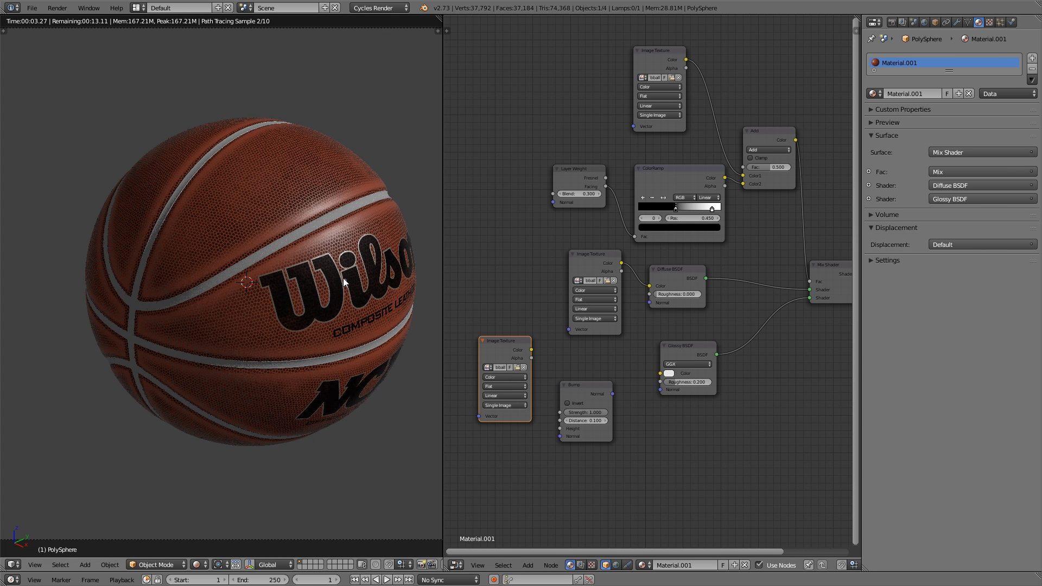
pyautogui.moveTo(517, 353); pyautogui.dragTo(559, 428)
pyautogui.moveTo(586, 383); pyautogui.dragTo(580, 360)
pyautogui.moveTo(511, 346); pyautogui.dragTo(493, 345)
# Connect the Bump node's Normal output to the Glossy BSDF, Diffuse BSDF and Layer Weight Normal inputs, repositioning nodes to clear the links
pyautogui.moveTo(617, 390); pyautogui.dragTo(591, 393, button='middle')
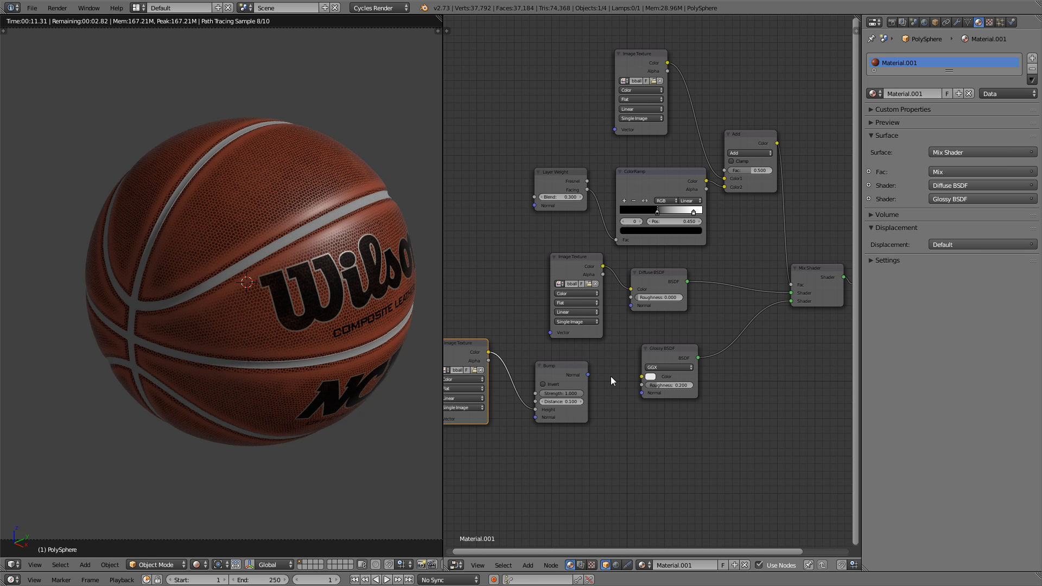
pyautogui.moveTo(638, 393); pyautogui.dragTo(614, 348)
pyautogui.moveTo(627, 311); pyautogui.dragTo(630, 306)
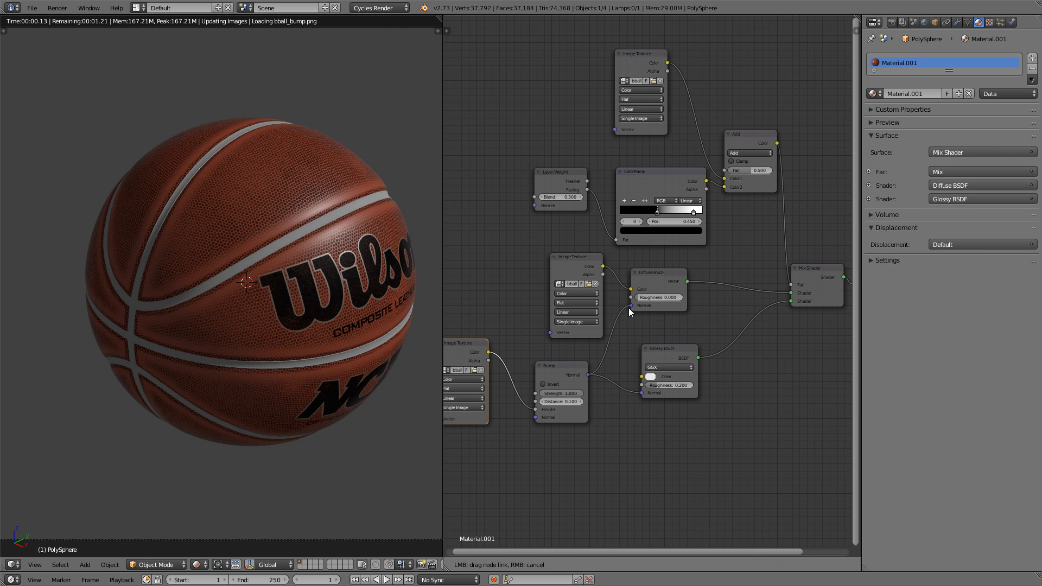
pyautogui.moveTo(573, 255); pyautogui.dragTo(543, 253)
pyautogui.moveTo(589, 374); pyautogui.dragTo(535, 207)
pyautogui.moveTo(561, 170); pyautogui.dragTo(578, 173)
pyautogui.moveTo(542, 251); pyautogui.dragTo(511, 243)
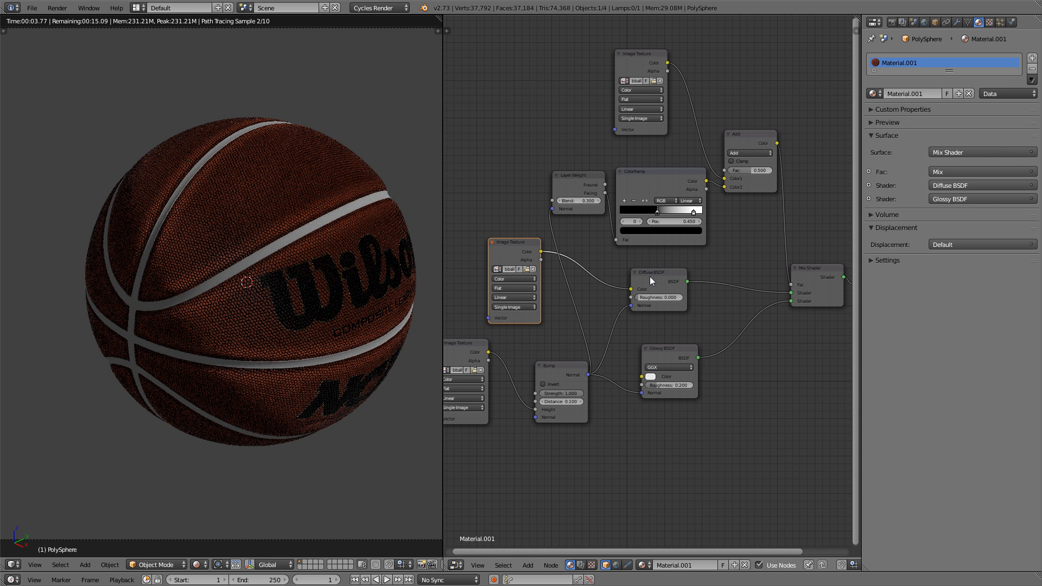
# Set the Bump node's Strength to 0.3
pyautogui.moveTo(669, 344)
pyautogui.mouseDown(button='middle')
pyautogui.moveTo(677, 346)
pyautogui.moveTo(657, 337)
pyautogui.moveTo(667, 334)
pyautogui.mouseUp(button='middle')
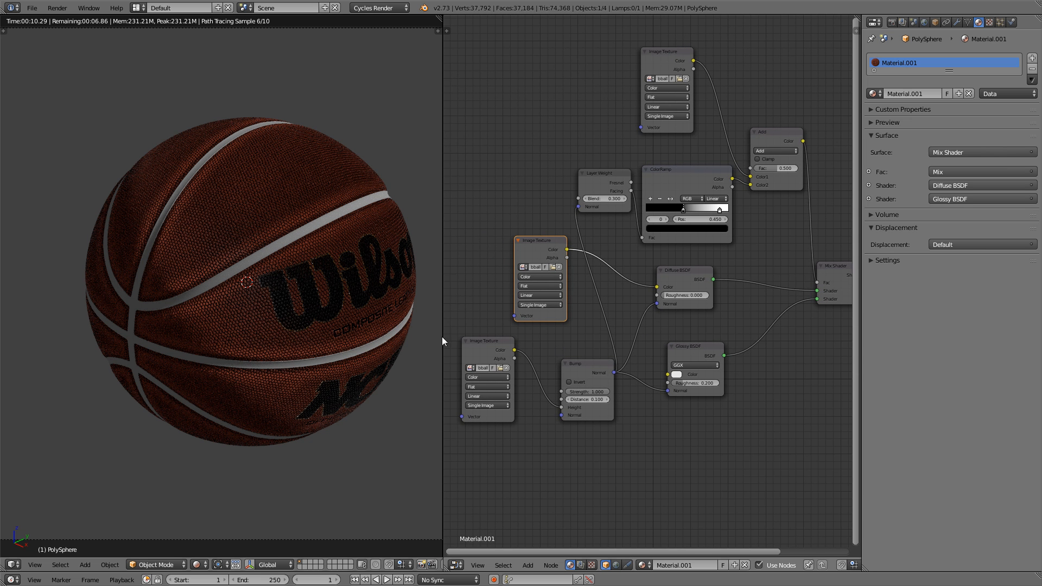
pyautogui.scroll(4, 285, 280)
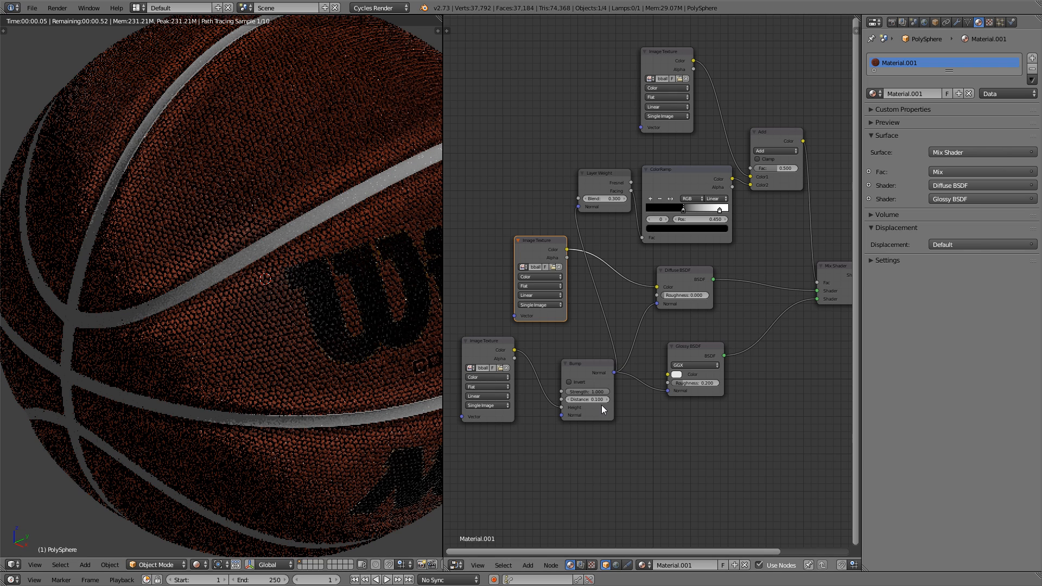
pyautogui.scroll(2, 601, 405)
pyautogui.moveTo(578, 348); pyautogui.dragTo(561, 327)
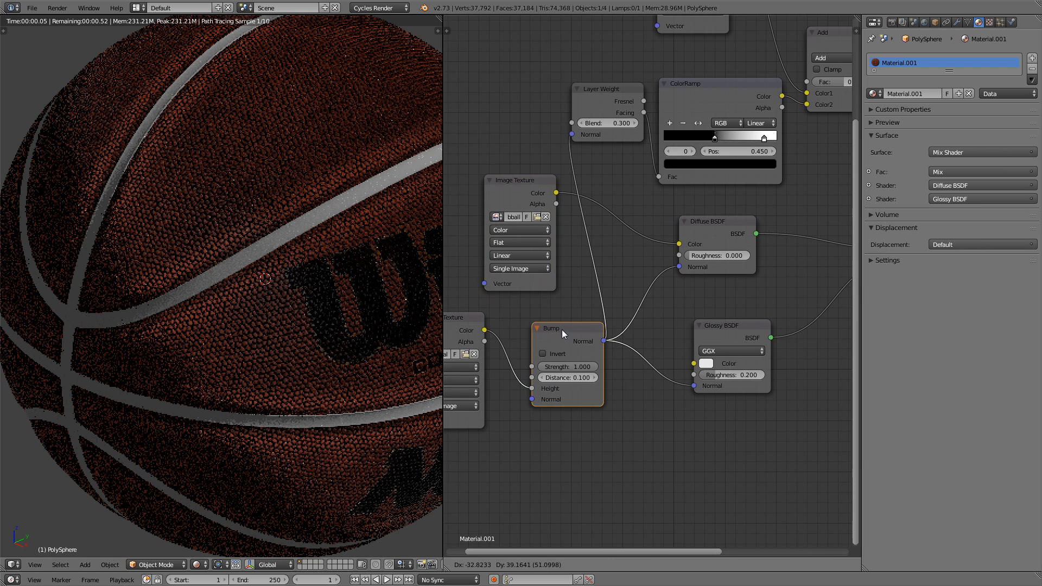
pyautogui.click(565, 366)
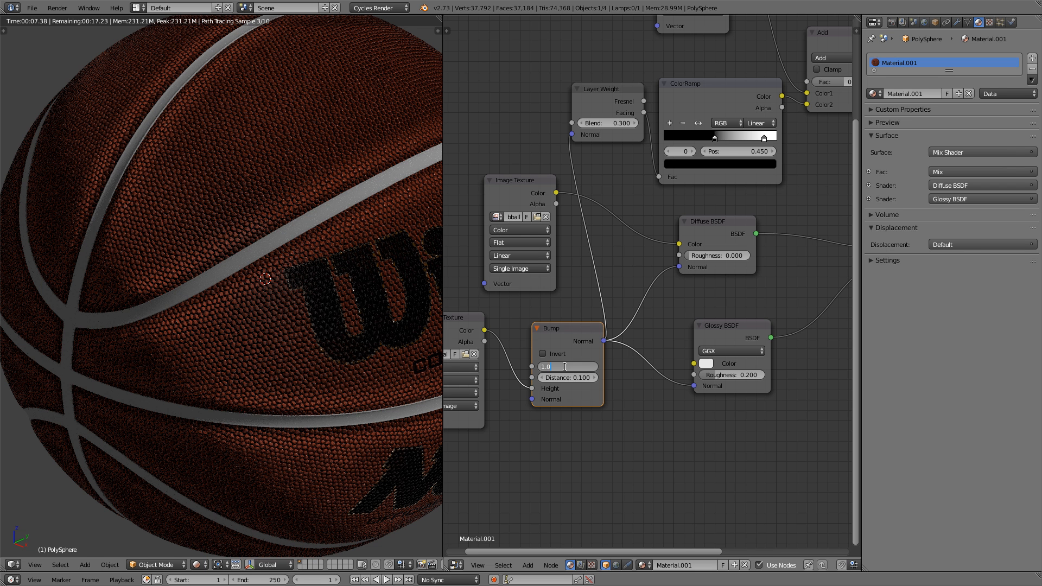
pyautogui.press('BackSpace')
pyautogui.write('.3')
pyautogui.press('Return')
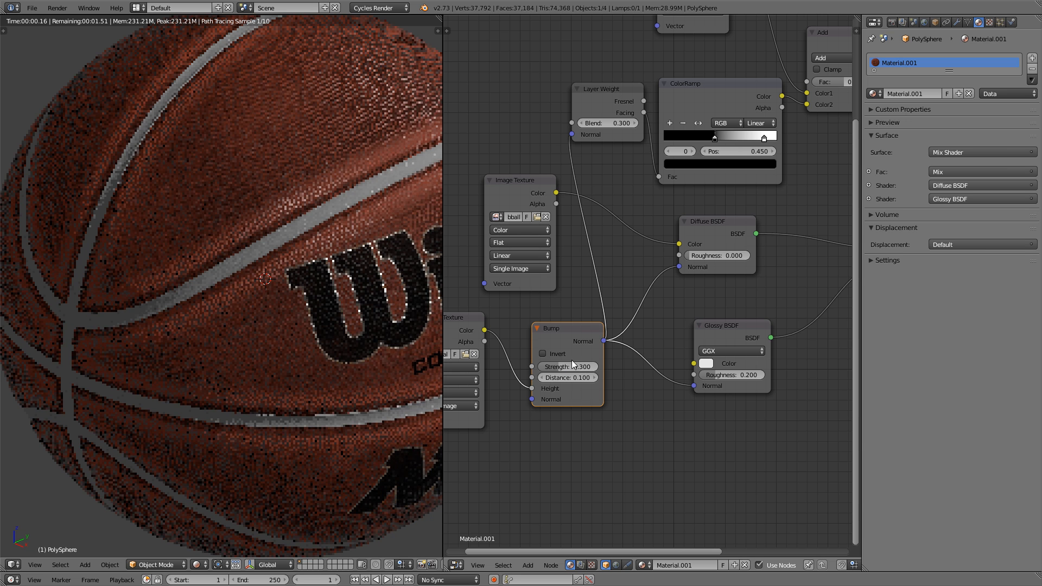
# Change the Glossy BSDF's distribution to Beckmann
pyautogui.keyDown('shift'); pyautogui.moveTo(357, 334); pyautogui.dragTo(316, 331, button='middle'); pyautogui.keyUp('shift')
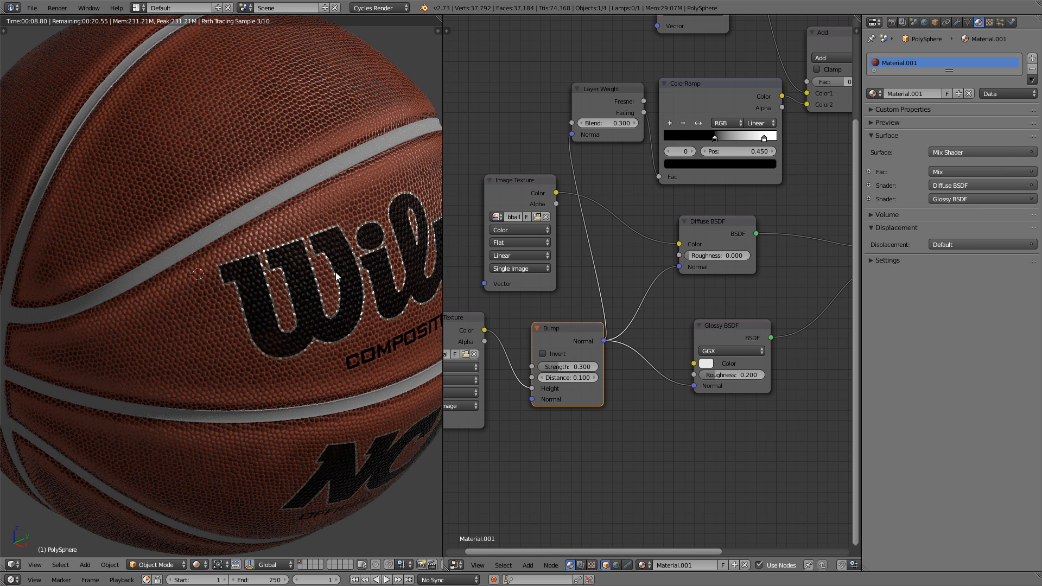
pyautogui.scroll(-1, 697, 270)
pyautogui.moveTo(697, 270); pyautogui.dragTo(621, 301, button='middle')
pyautogui.scroll(1, 624, 360)
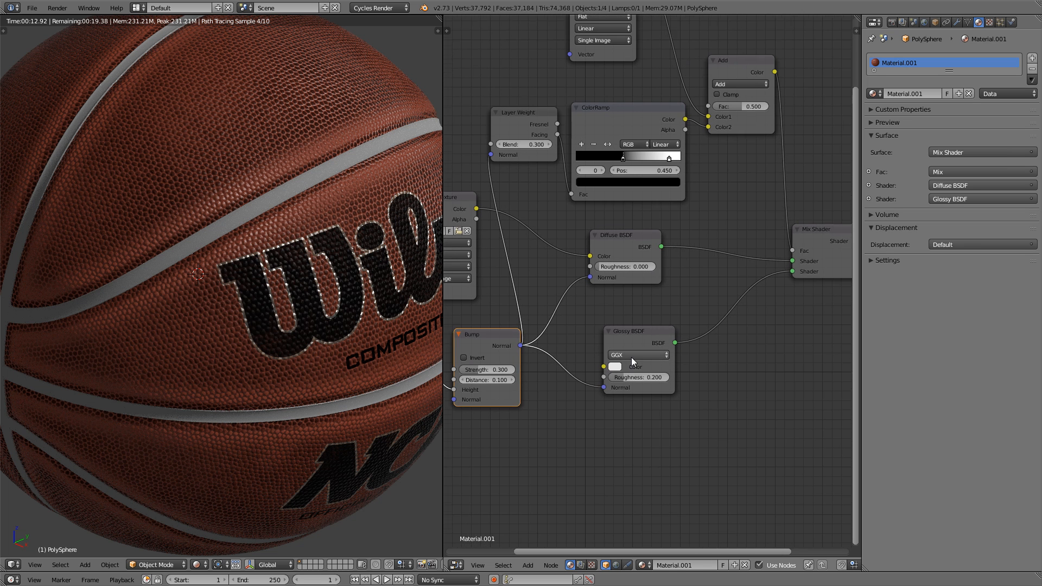
pyautogui.click(631, 353)
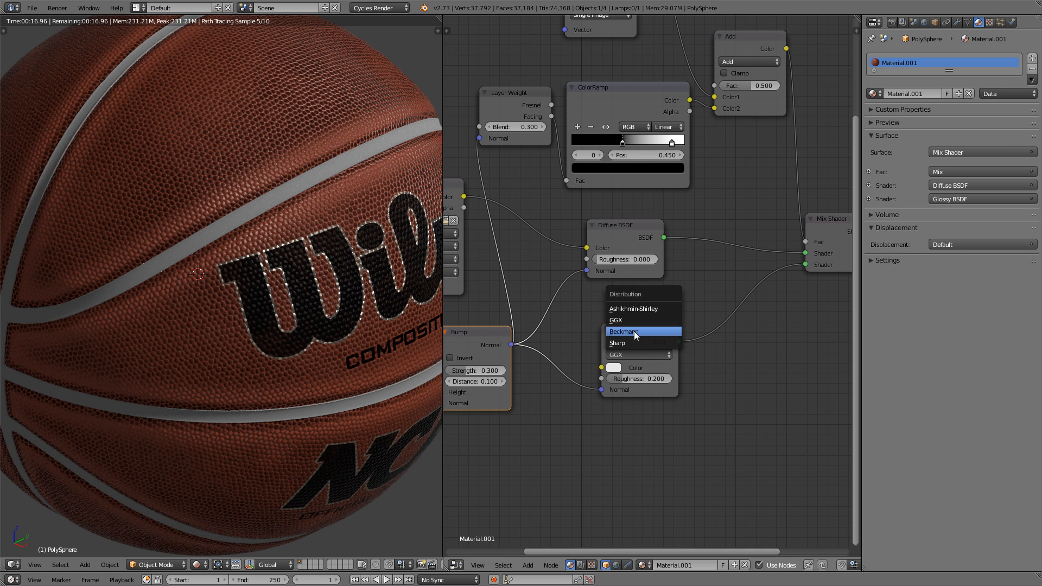
pyautogui.click(633, 331)
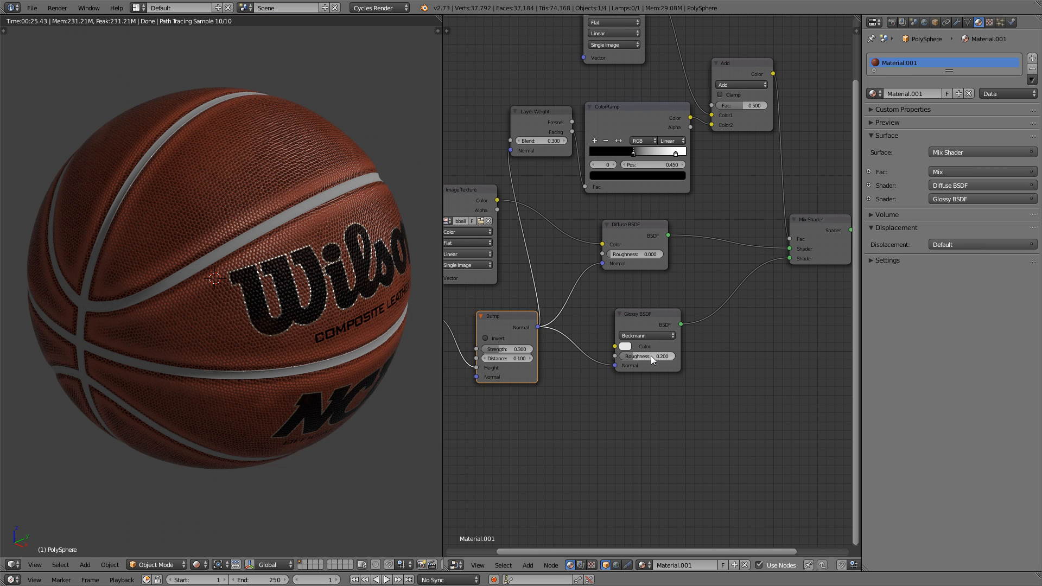
# Try a roughness of 0.1 on the Glossy BSDF
pyautogui.press('Return')
pyautogui.click(652, 357)
pyautogui.write('.1')
pyautogui.press('Return')
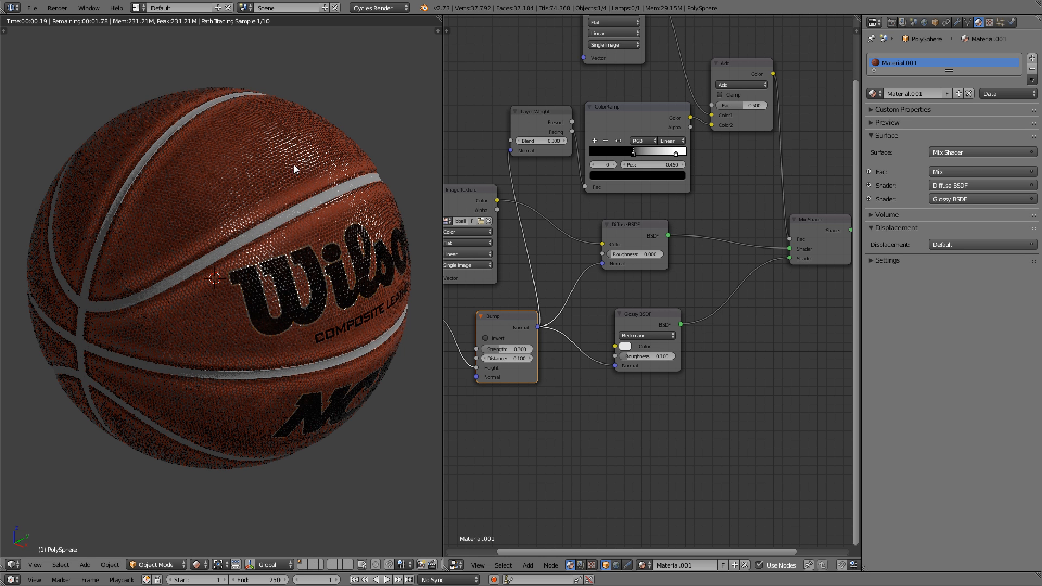
# Set the Glossy BSDF's roughness to 0.3
pyautogui.click(650, 356)
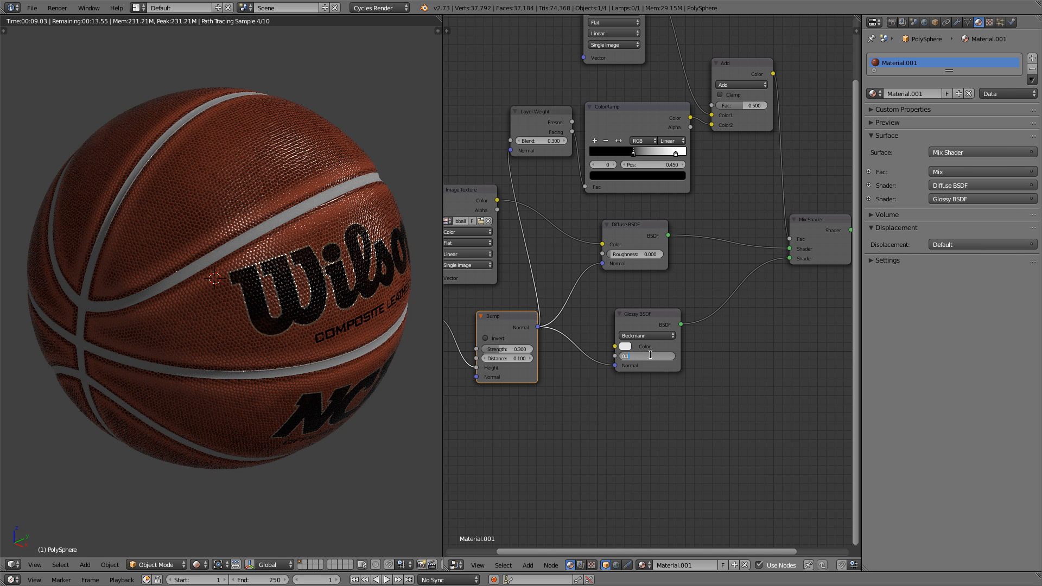
pyautogui.press('Return')
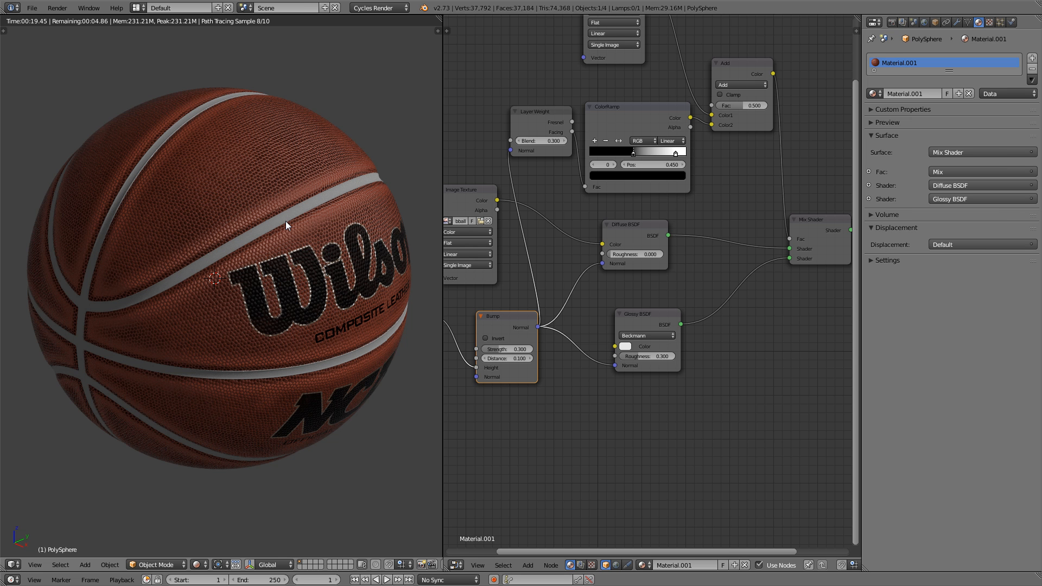
# Select the Sun lamp in the wireframe camera view and set its strength to 5 and its size to 0.3
pyautogui.press('z')
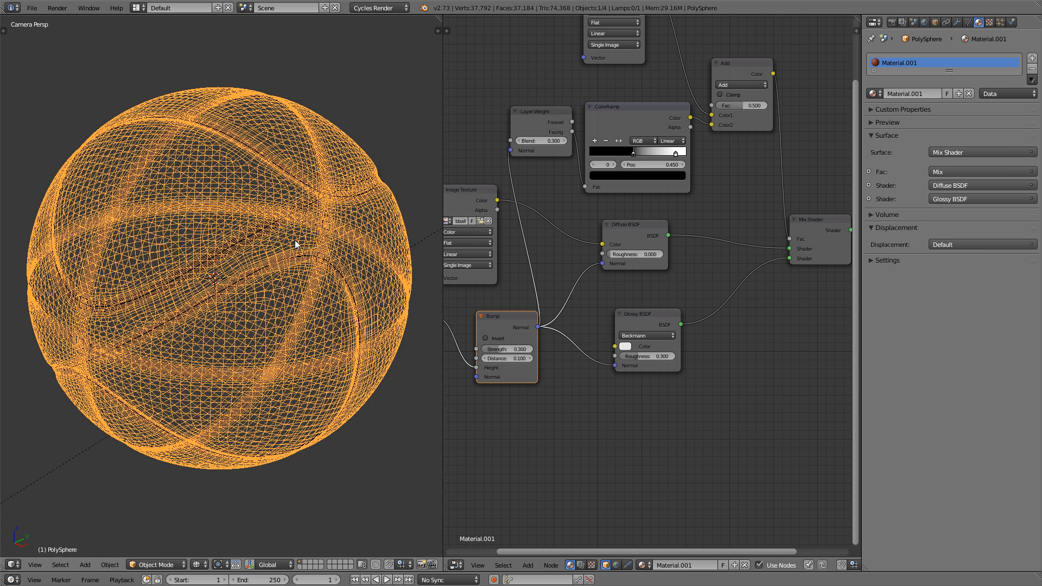
pyautogui.press('KP_0')
pyautogui.rightClick(369, 225)
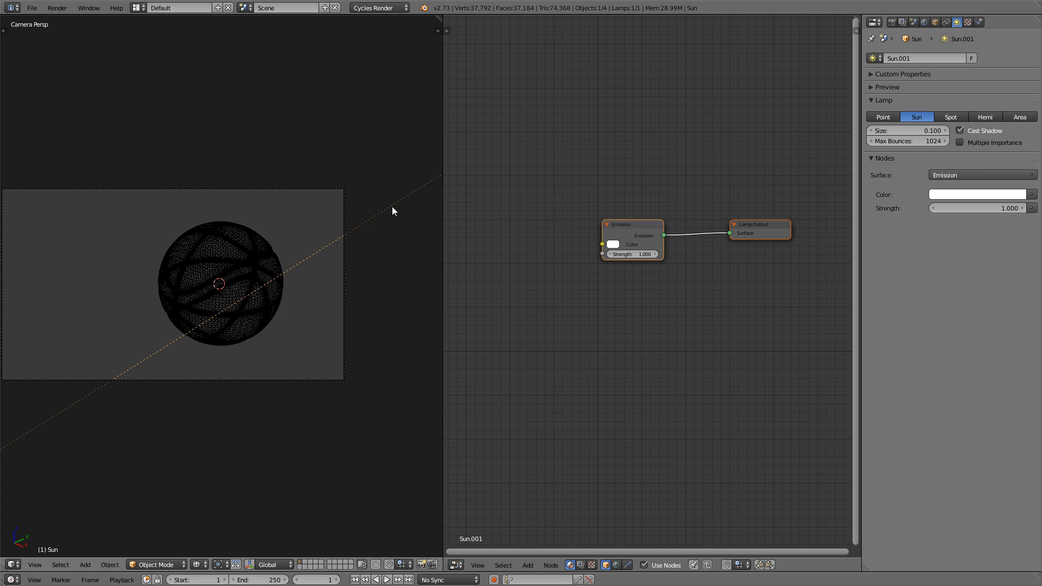
pyautogui.click(983, 206)
pyautogui.write('5')
pyautogui.press('Return')
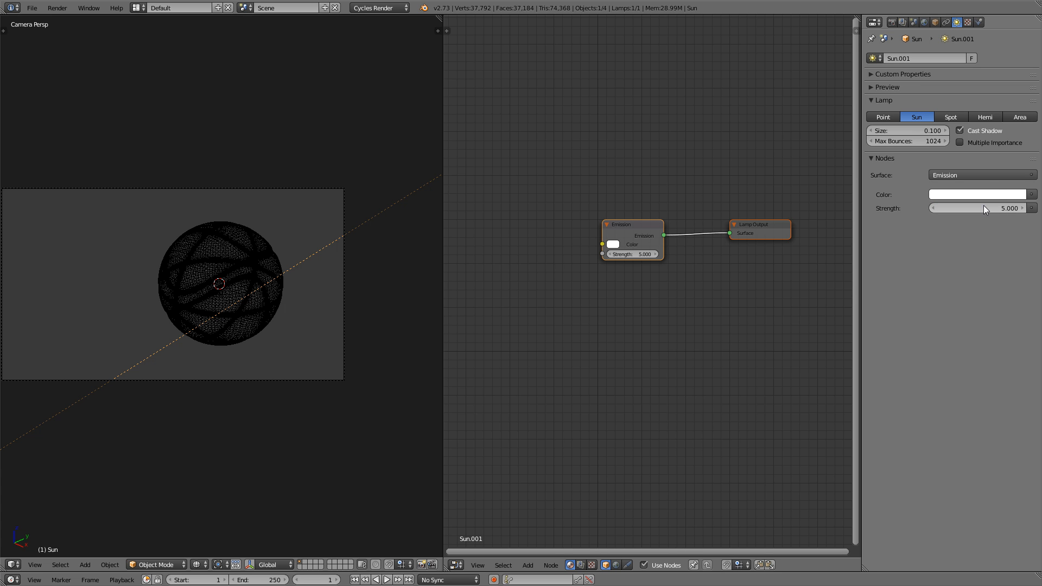
pyautogui.click(914, 131)
pyautogui.write('0.3')
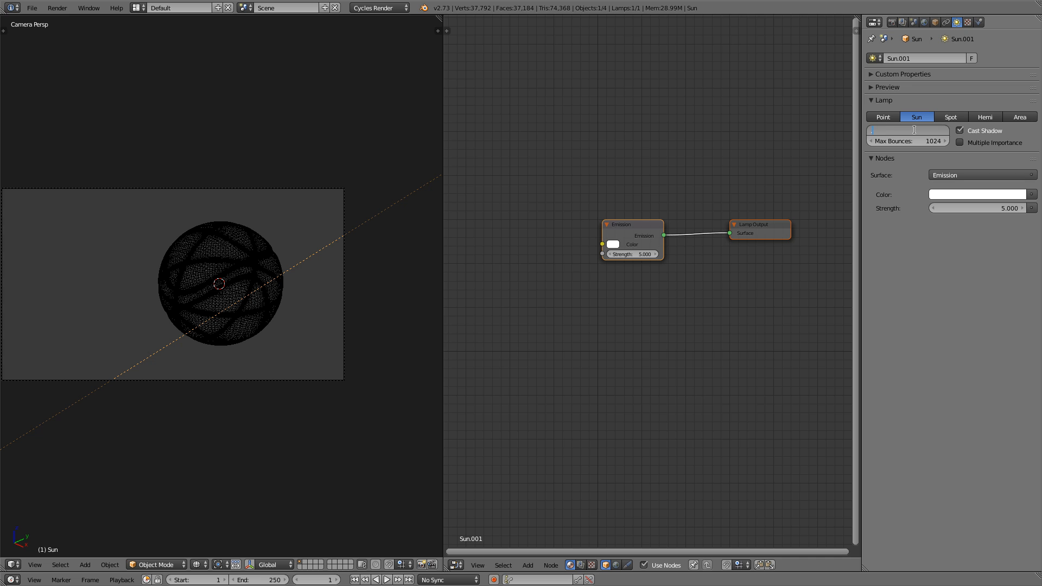
pyautogui.press('Return')
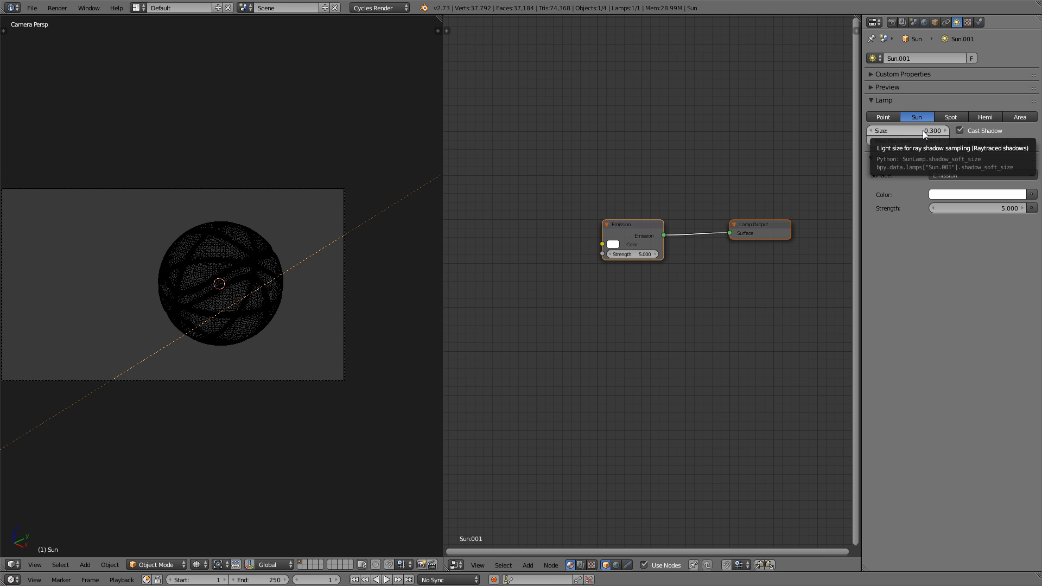
# Apply the Mirror modifier on the basketball's line strips (PolySphere.001) and inspect the mesh in solid and wireframe shading
pyautogui.press('z')
pyautogui.scroll(1, 212, 287)
pyautogui.keyDown('shift'); pyautogui.moveTo(212, 287); pyautogui.dragTo(279, 301, button='middle'); pyautogui.keyUp('shift')
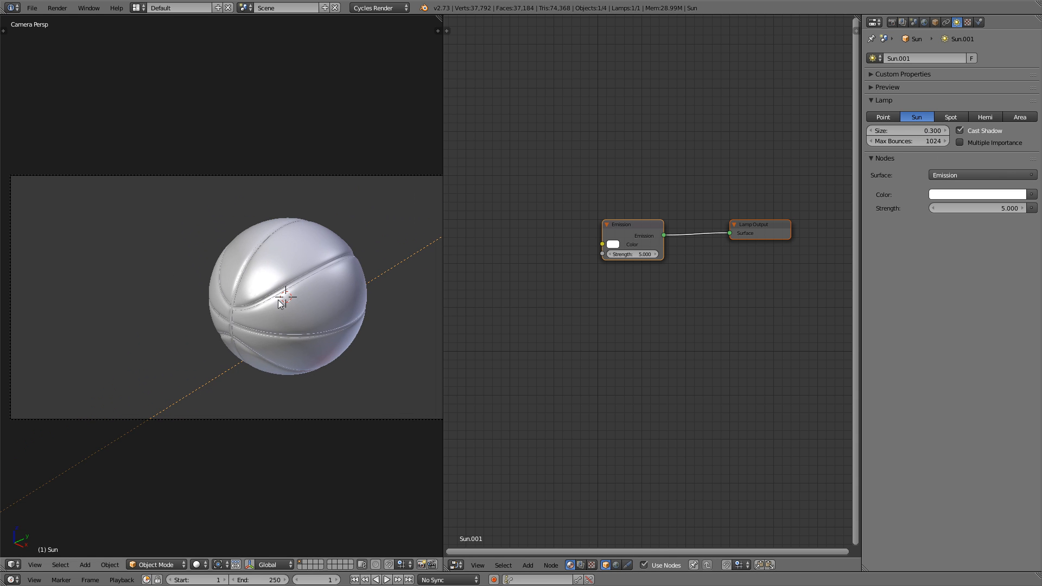
pyautogui.click(197, 564)
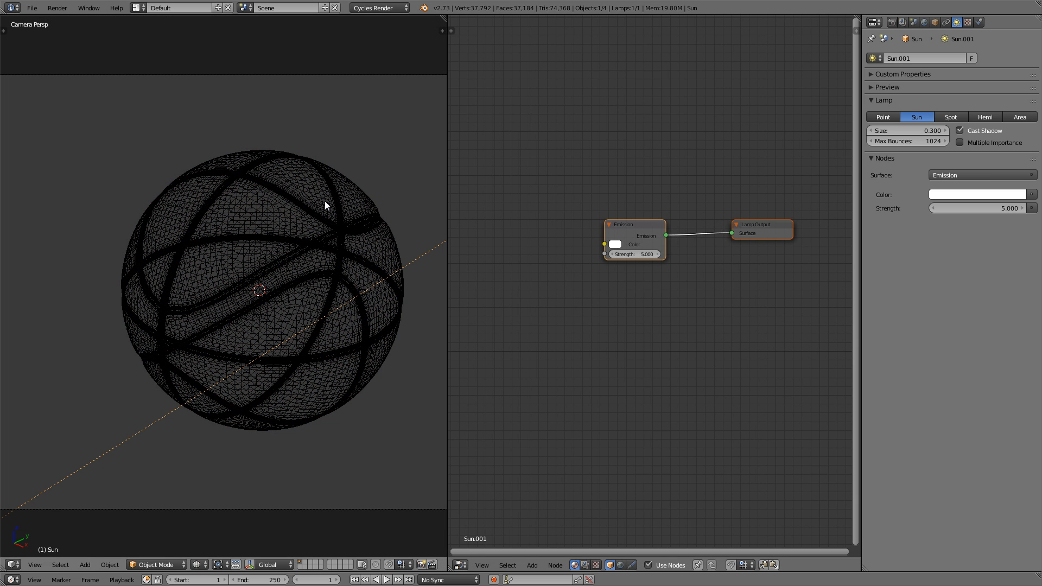
pyautogui.rightClick(333, 190)
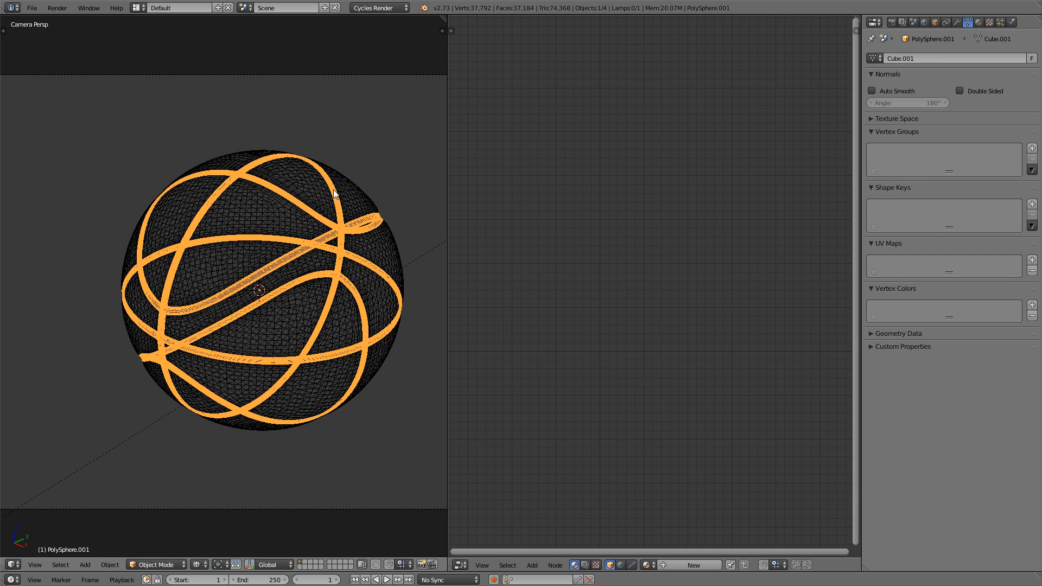
pyautogui.click(956, 21)
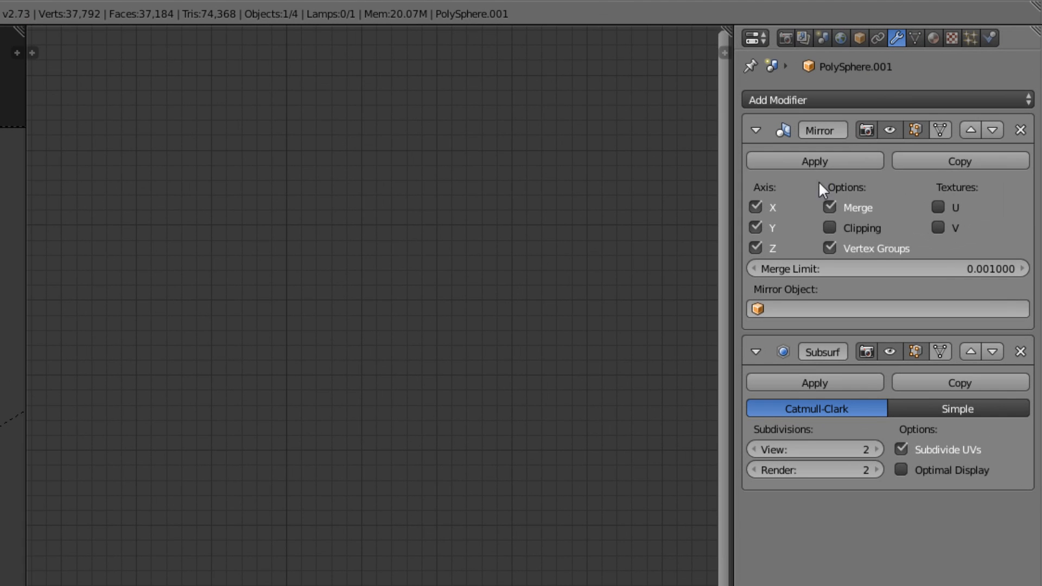
pyautogui.click(824, 164)
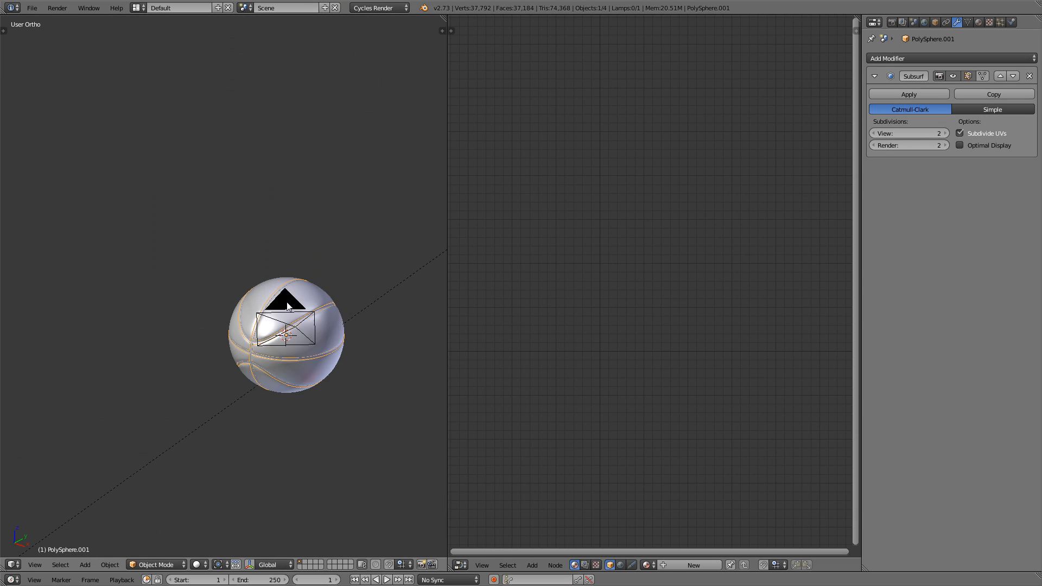
pyautogui.scroll(5, 287, 306)
pyautogui.moveTo(272, 324); pyautogui.dragTo(314, 331, button='middle')
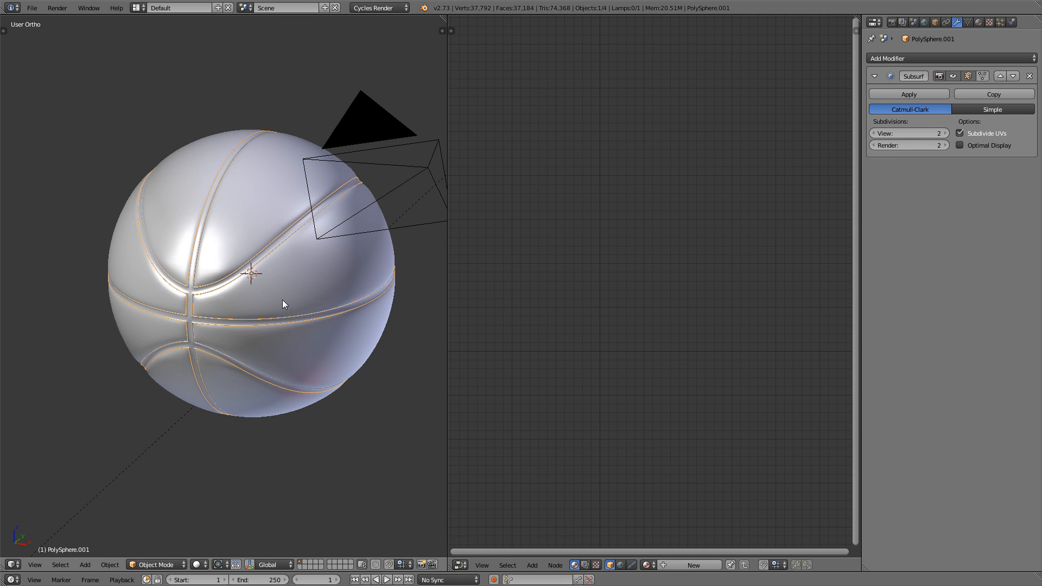
pyautogui.press('z')
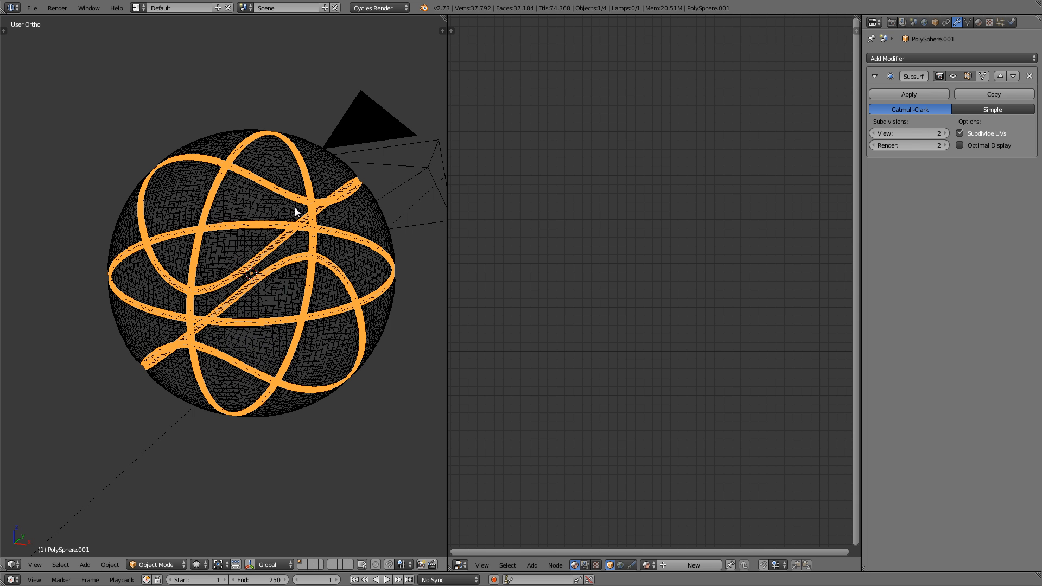
pyautogui.press('z')
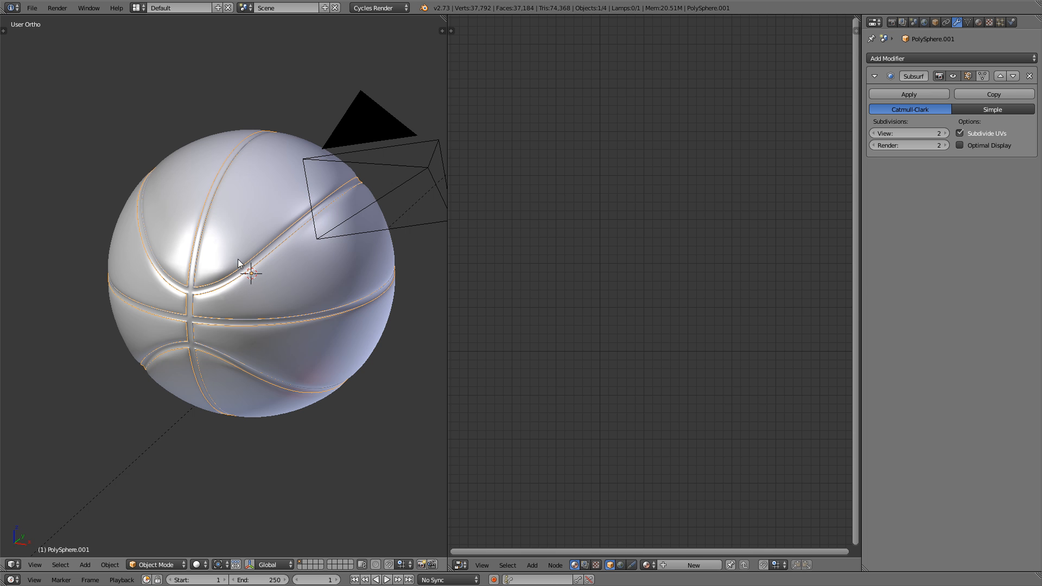
pyautogui.moveTo(209, 302)
pyautogui.mouseDown(button='middle')
pyautogui.moveTo(266, 301)
pyautogui.moveTo(102, 331)
pyautogui.moveTo(176, 349)
pyautogui.moveTo(239, 331)
pyautogui.moveTo(199, 331)
pyautogui.moveTo(351, 354)
pyautogui.mouseUp(button='middle')
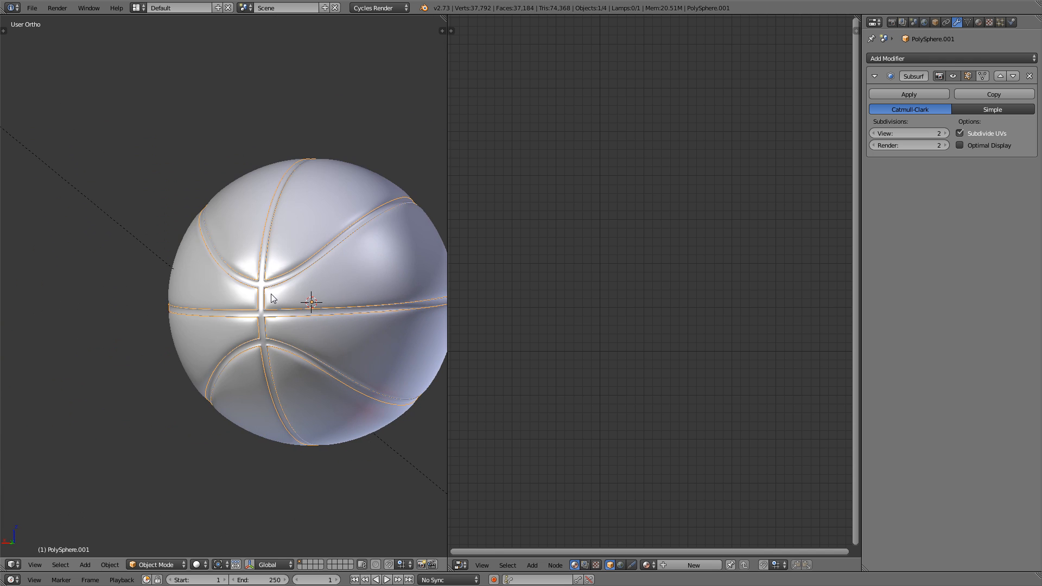
# In Edit Mode, mark seams on the edge loops crossing the seven strip branches around the vertical line's three intersections
pyautogui.scroll(7, 271, 294)
pyautogui.press('Tab')
pyautogui.moveTo(266, 265); pyautogui.dragTo(342, 353, button='middle')
pyautogui.press('z')
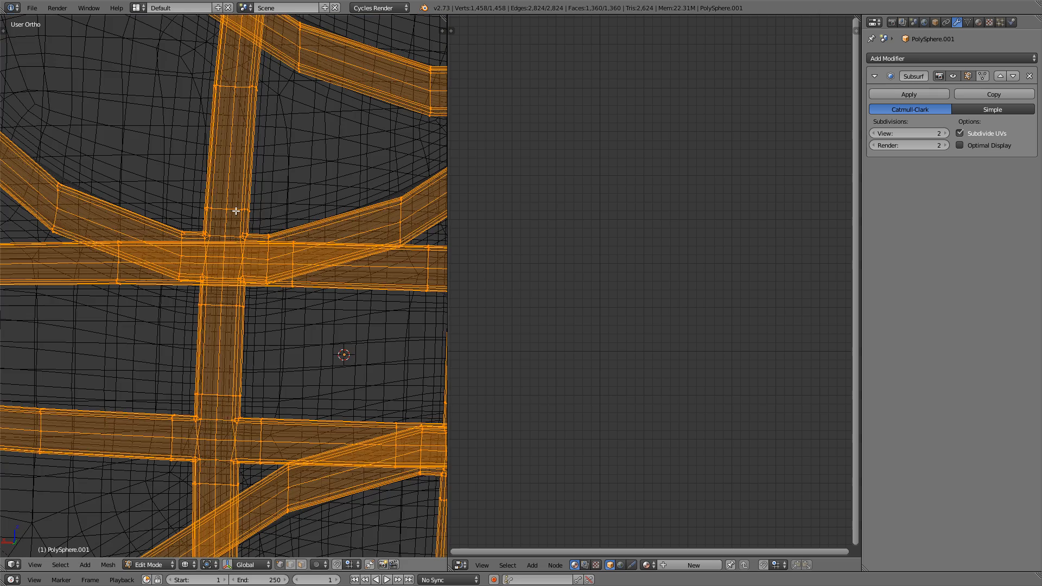
pyautogui.keyDown('alt'); pyautogui.rightClick(236, 211); pyautogui.keyUp('alt')
pyautogui.moveTo(233, 216)
pyautogui.mouseDown(button='middle')
pyautogui.moveTo(216, 249)
pyautogui.moveTo(232, 234)
pyautogui.moveTo(233, 269)
pyautogui.moveTo(228, 201)
pyautogui.mouseUp(button='middle')
pyautogui.press('z')
pyautogui.keyDown('alt'); pyautogui.keyDown('shift'); pyautogui.rightClick(274, 225); pyautogui.keyUp('shift'); pyautogui.keyUp('alt')
pyautogui.keyDown('alt'); pyautogui.keyDown('shift'); pyautogui.rightClick(194, 218); pyautogui.keyUp('shift'); pyautogui.keyUp('alt')
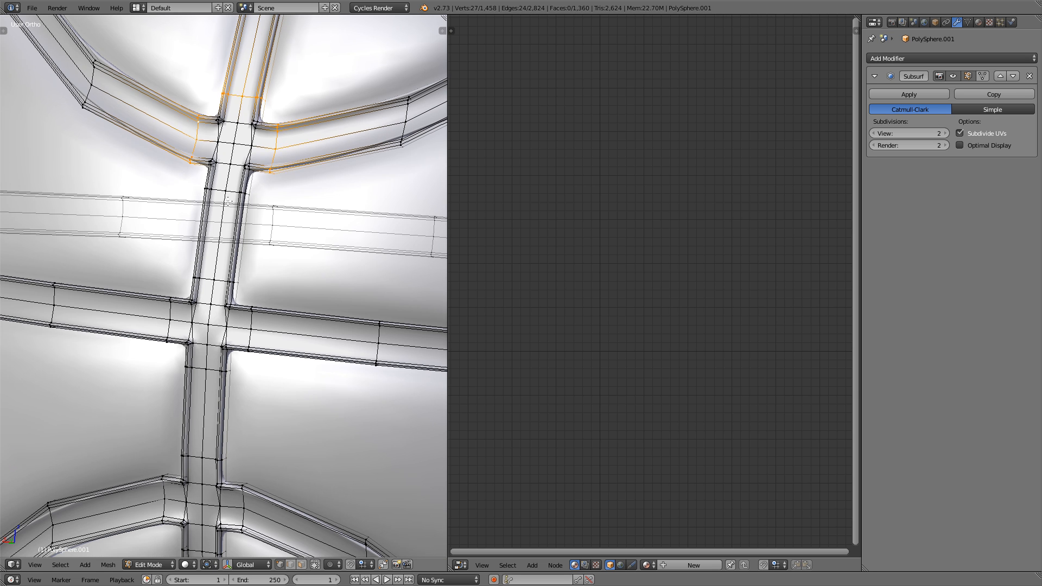
pyautogui.keyDown('alt'); pyautogui.keyDown('shift'); pyautogui.rightClick(166, 314); pyautogui.keyUp('shift'); pyautogui.keyUp('alt')
pyautogui.keyDown('alt'); pyautogui.keyDown('shift'); pyautogui.rightClick(250, 320); pyautogui.keyUp('shift'); pyautogui.keyUp('alt')
pyautogui.keyDown('shift'); pyautogui.moveTo(250, 320); pyautogui.dragTo(236, 201, button='middle'); pyautogui.keyUp('shift')
pyautogui.keyDown('alt'); pyautogui.keyDown('shift'); pyautogui.rightClick(152, 373); pyautogui.keyUp('shift'); pyautogui.keyUp('alt')
pyautogui.keyDown('alt'); pyautogui.keyDown('shift'); pyautogui.rightClick(228, 382); pyautogui.keyUp('shift'); pyautogui.keyUp('alt')
pyautogui.press('KP_Decimal')
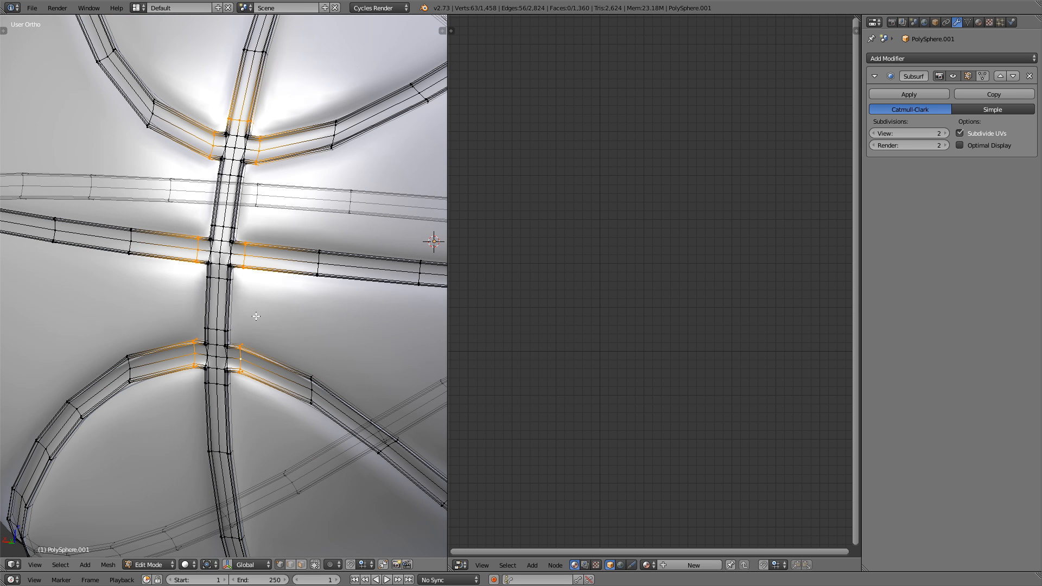
pyautogui.hotkey('ctrl', 'e')
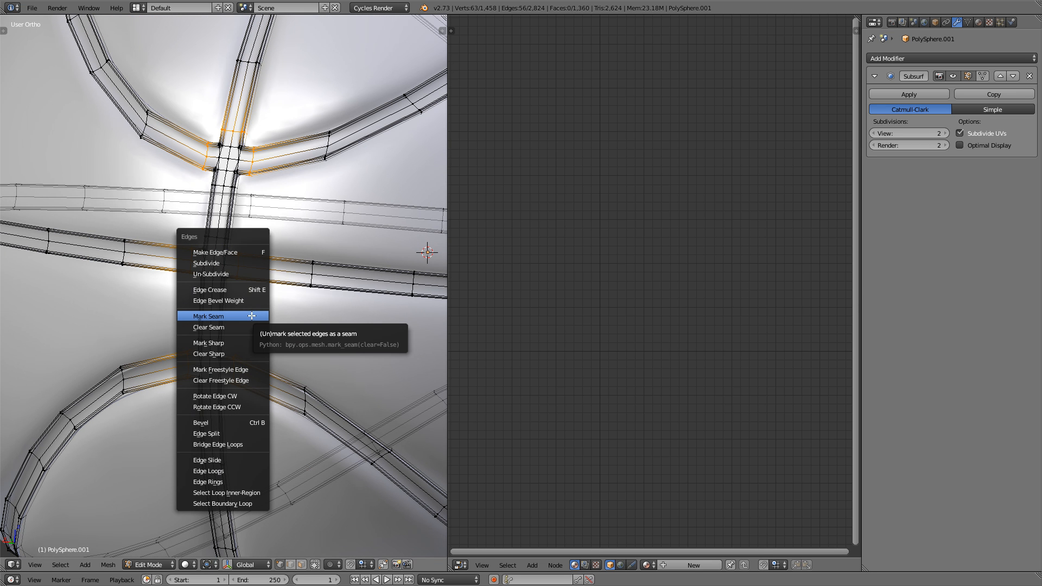
pyautogui.click(254, 315)
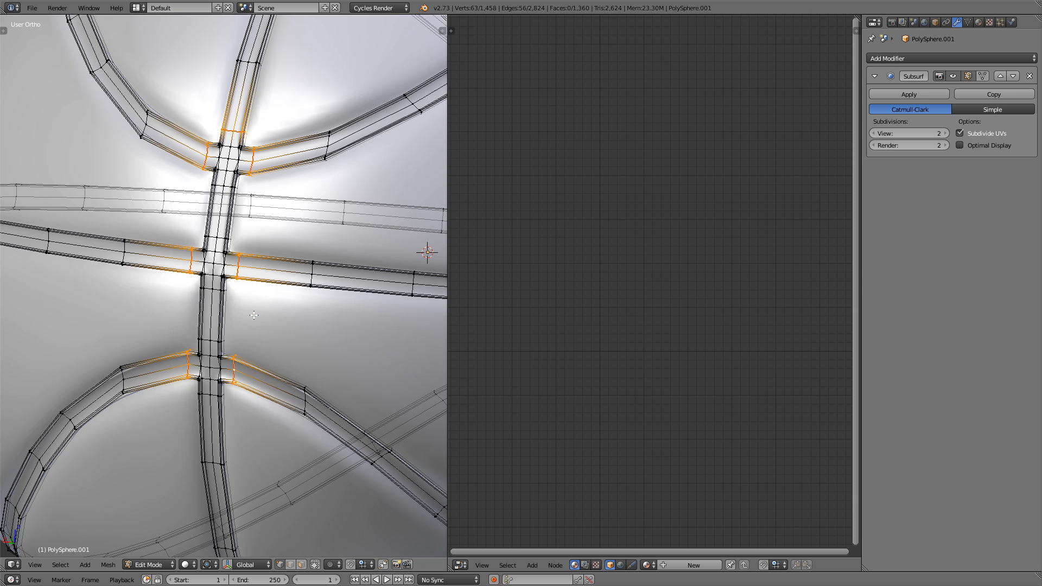
# Select the entire line strip mesh and unwrap it along the marked seams
pyautogui.scroll(-3, 238, 306)
pyautogui.keyDown('shift'); pyautogui.moveTo(252, 249); pyautogui.dragTo(228, 271, button='middle'); pyautogui.keyUp('shift')
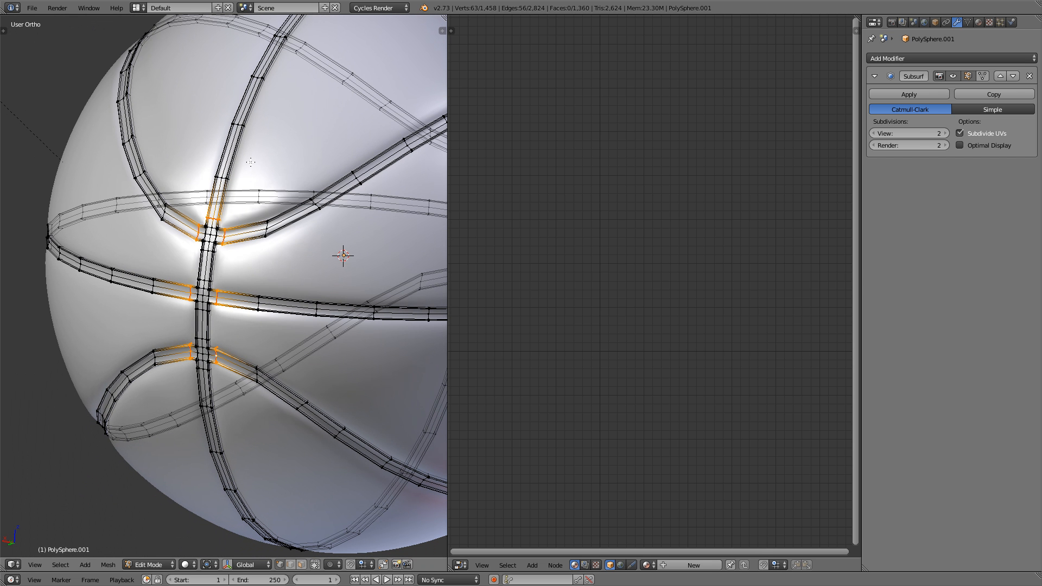
pyautogui.scroll(-3, 250, 161)
pyautogui.press('a')
pyautogui.press('a')
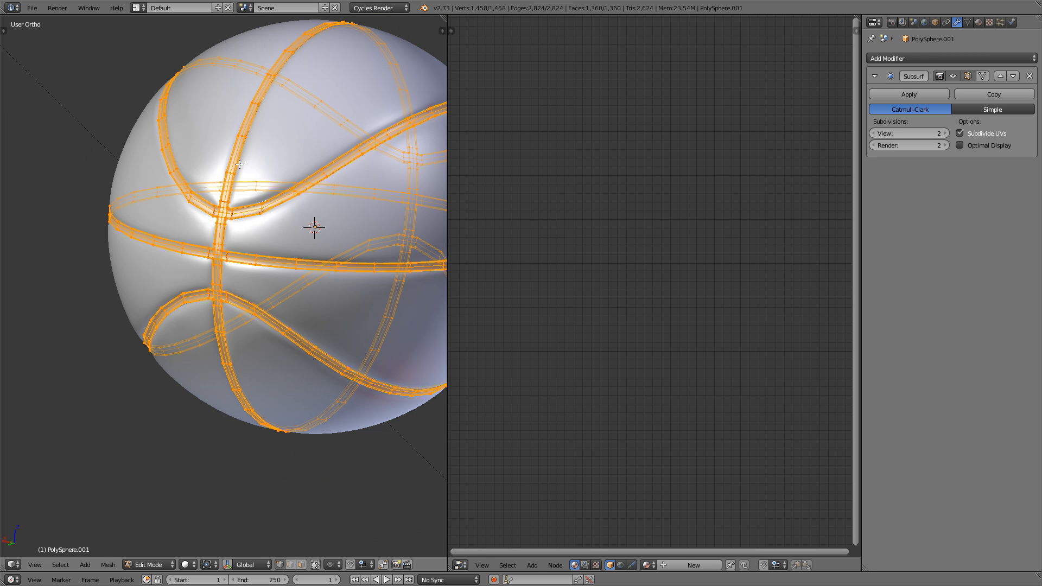
pyautogui.press('u')
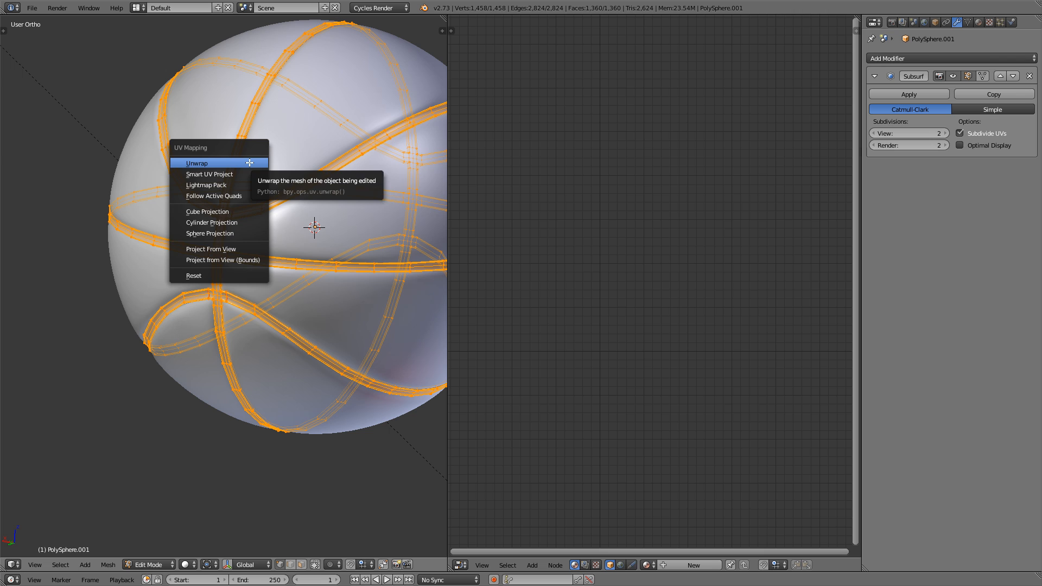
pyautogui.click(249, 162)
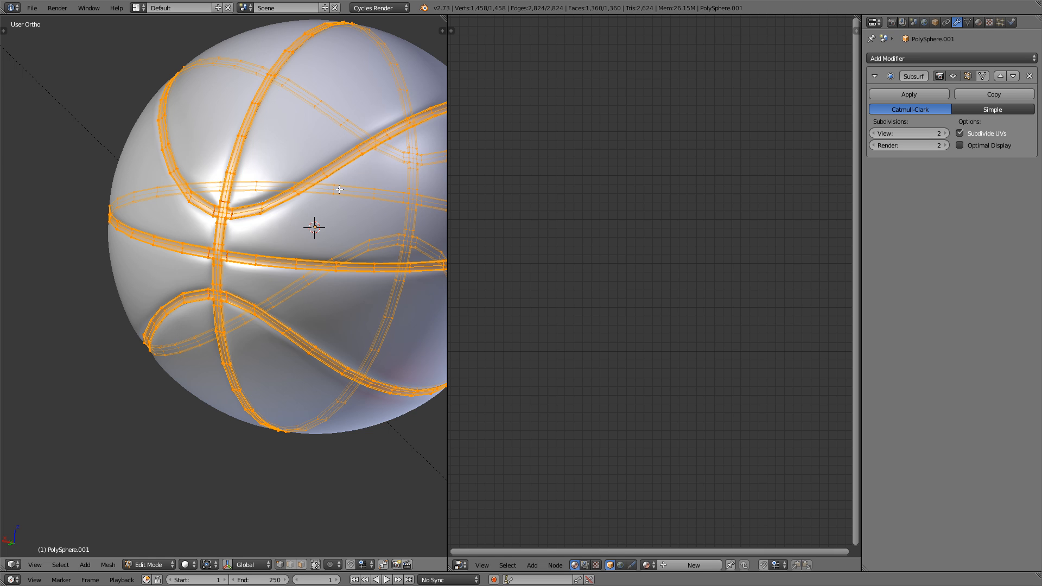
# Show the UV/Image Editor in place of the Node Editor and inspect the unwrapped strip layout
pyautogui.click(463, 565)
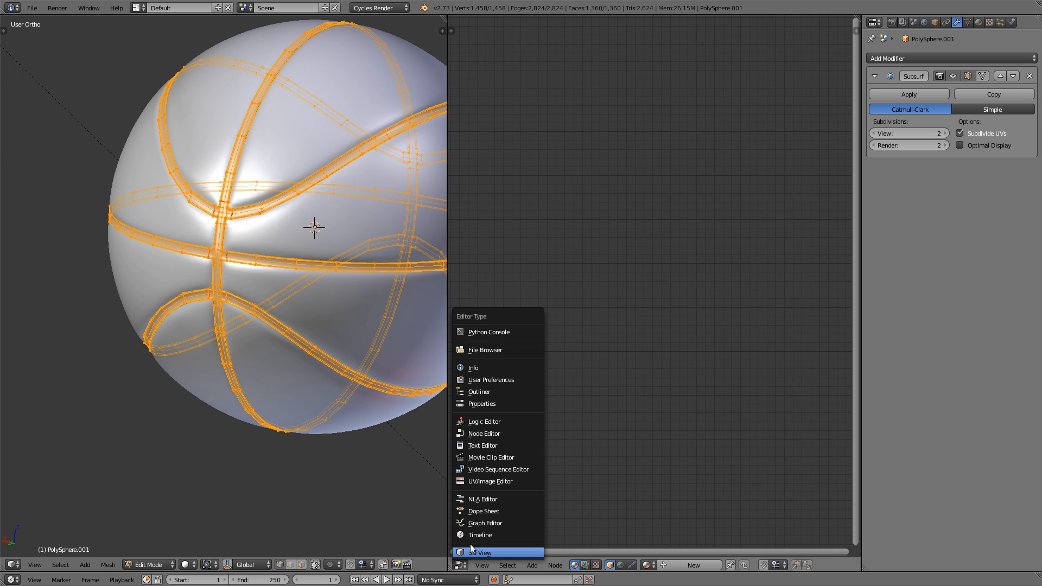
pyautogui.click(505, 481)
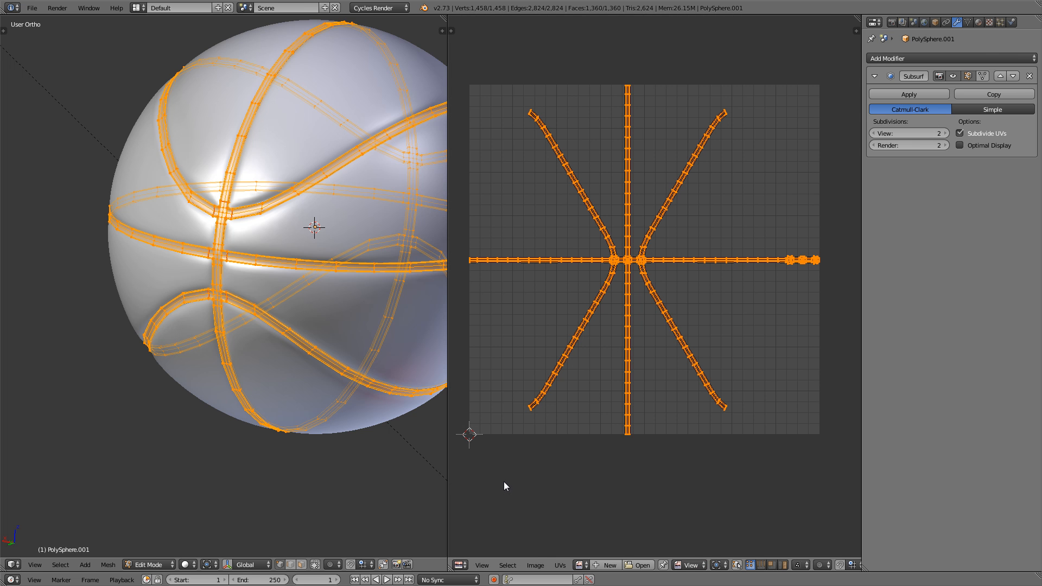
pyautogui.scroll(1, 692, 224)
pyautogui.scroll(-1, 692, 224)
pyautogui.keyDown('shift'); pyautogui.moveTo(355, 213); pyautogui.dragTo(301, 244, button='middle'); pyautogui.keyUp('shift')
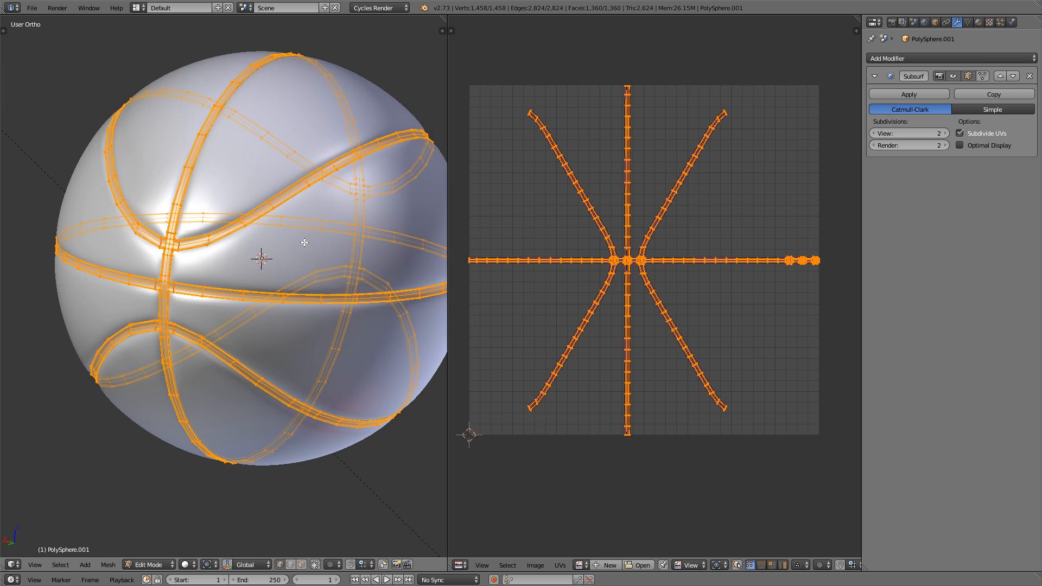
pyautogui.scroll(-2, 305, 241)
# Return to Object Mode, restore the Node Editor and view the basketball through the camera
pyautogui.press('Tab')
pyautogui.click(460, 565)
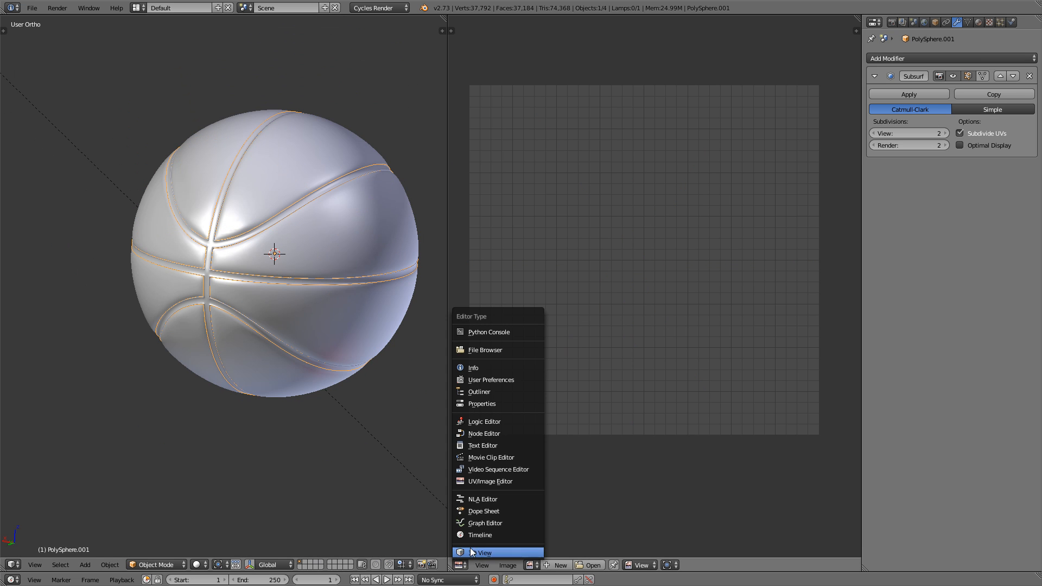
pyautogui.click(494, 433)
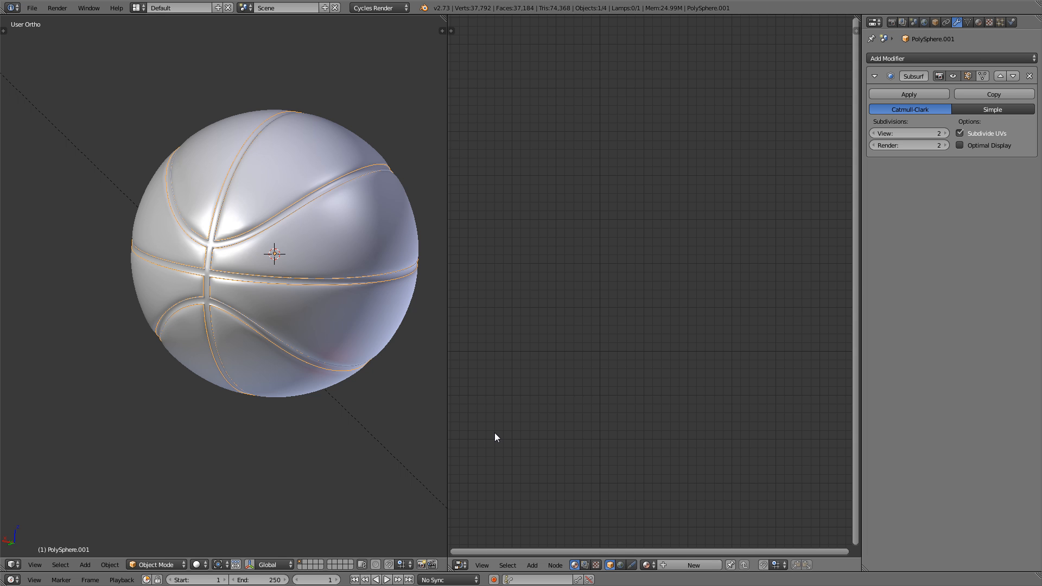
pyautogui.moveTo(380, 365); pyautogui.dragTo(191, 287, button='middle')
pyautogui.scroll(2, 249, 309)
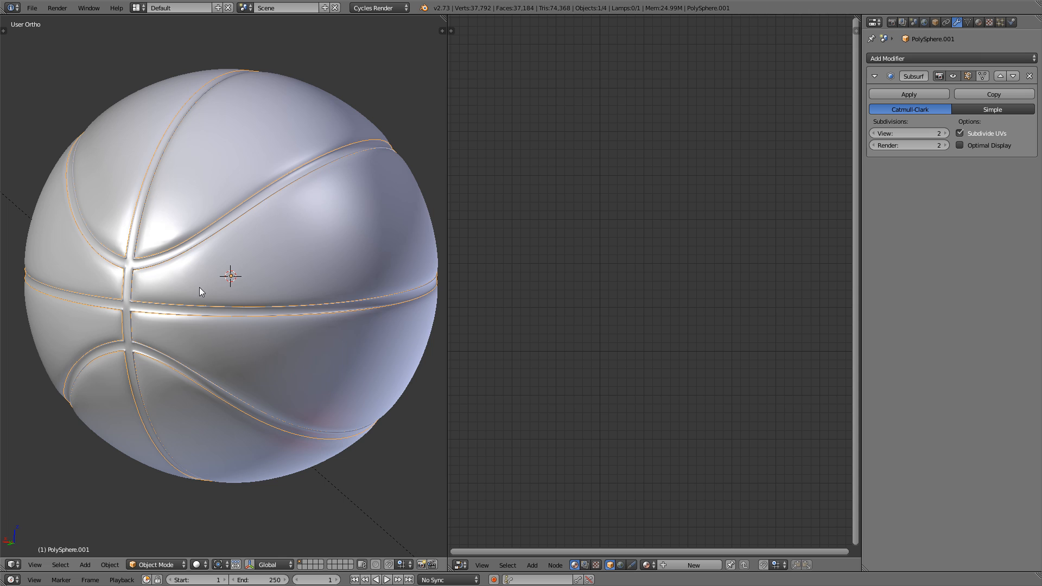
pyautogui.press('KP_0')
pyautogui.keyDown('shift'); pyautogui.moveTo(317, 332); pyautogui.dragTo(276, 320, button='middle'); pyautogui.keyUp('shift')
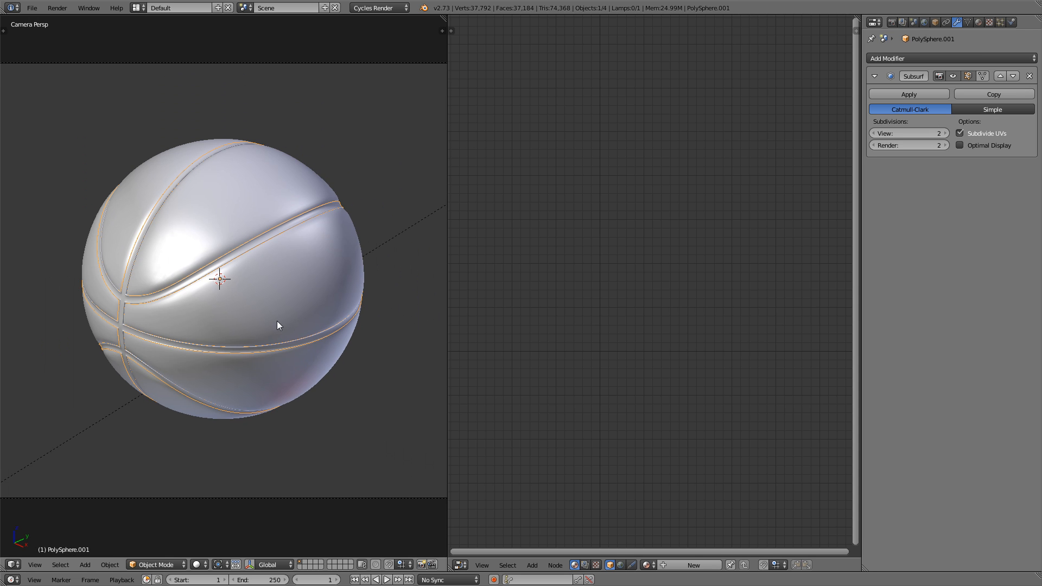
pyautogui.scroll(3, 277, 325)
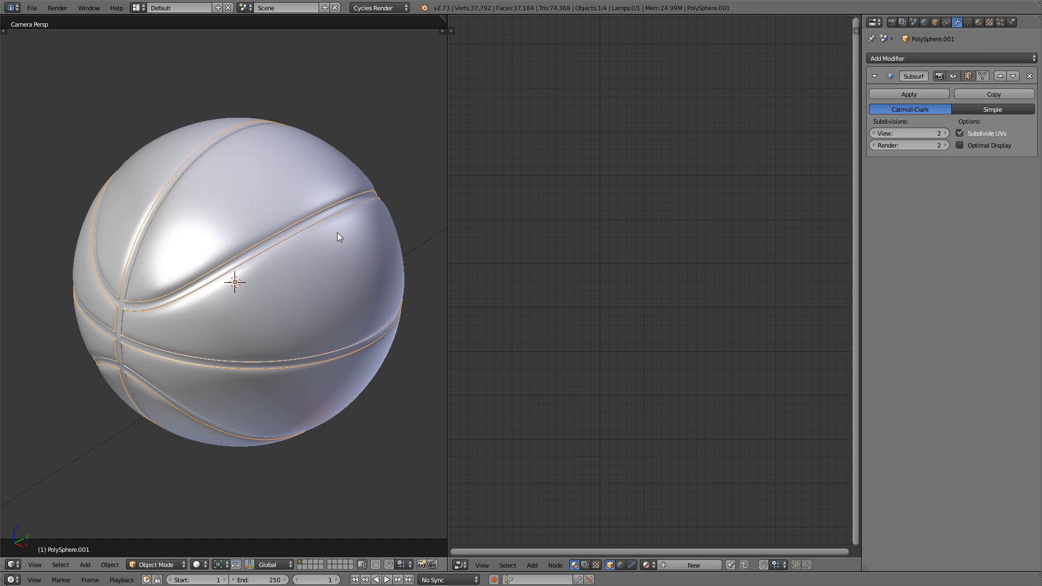
# Create a new material for the line strips and switch the camera view to rendered shading
pyautogui.click(978, 22)
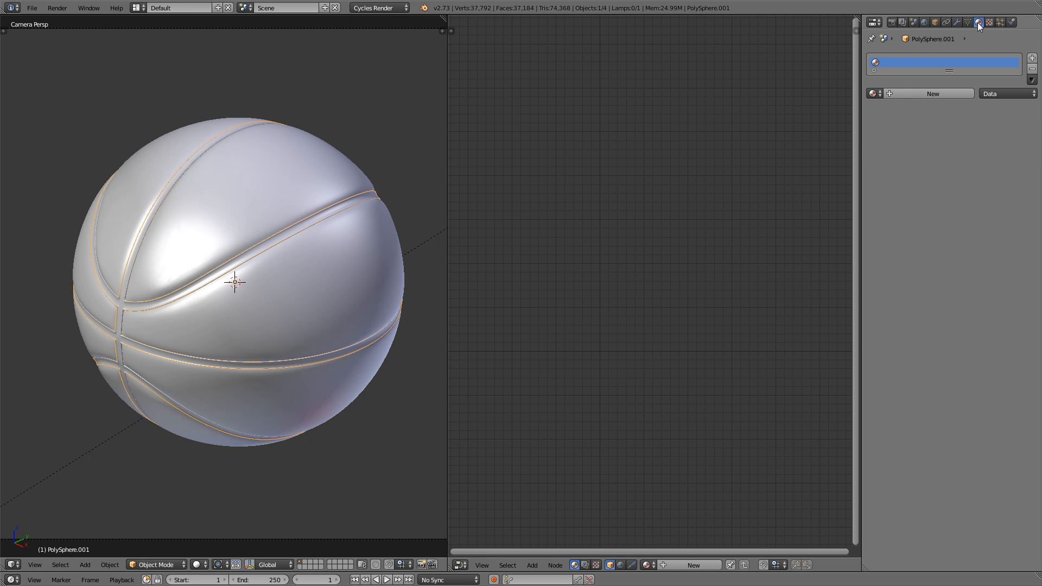
pyautogui.click(923, 93)
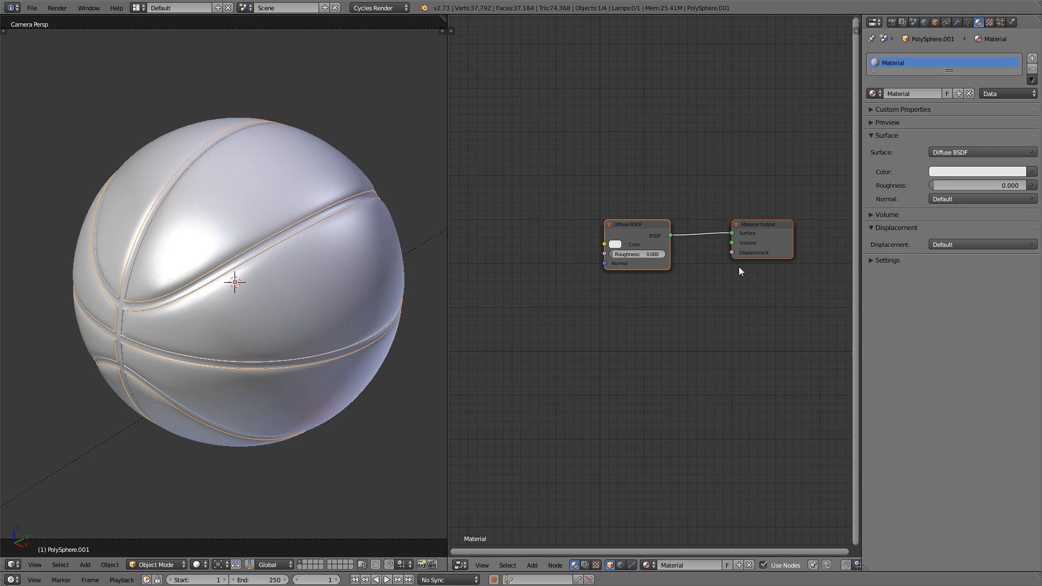
pyautogui.scroll(1, 730, 269)
pyautogui.scroll(1, 705, 276)
pyautogui.scroll(-2, 703, 278)
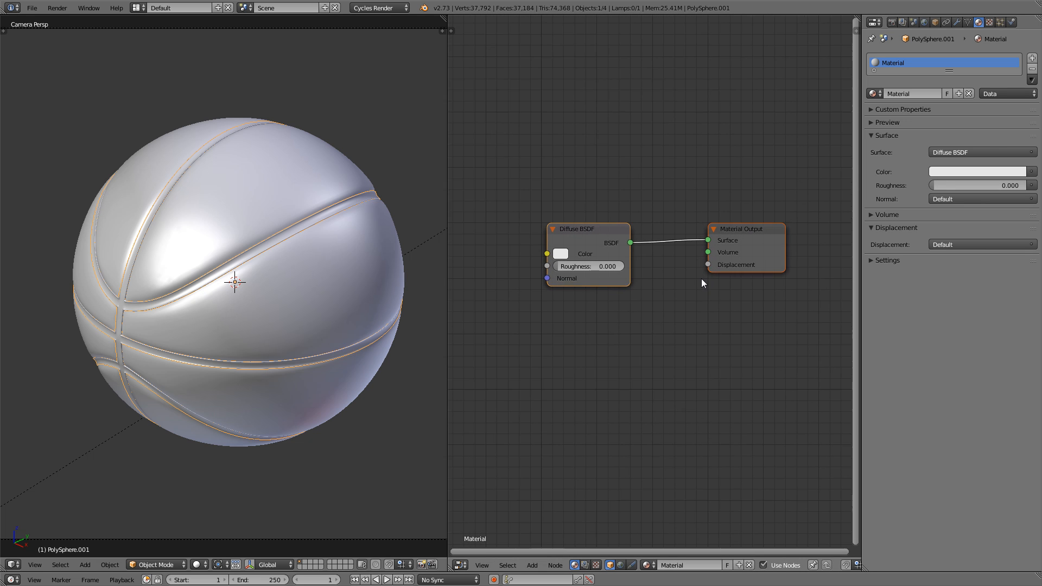
pyautogui.moveTo(692, 288); pyautogui.dragTo(680, 311, button='middle')
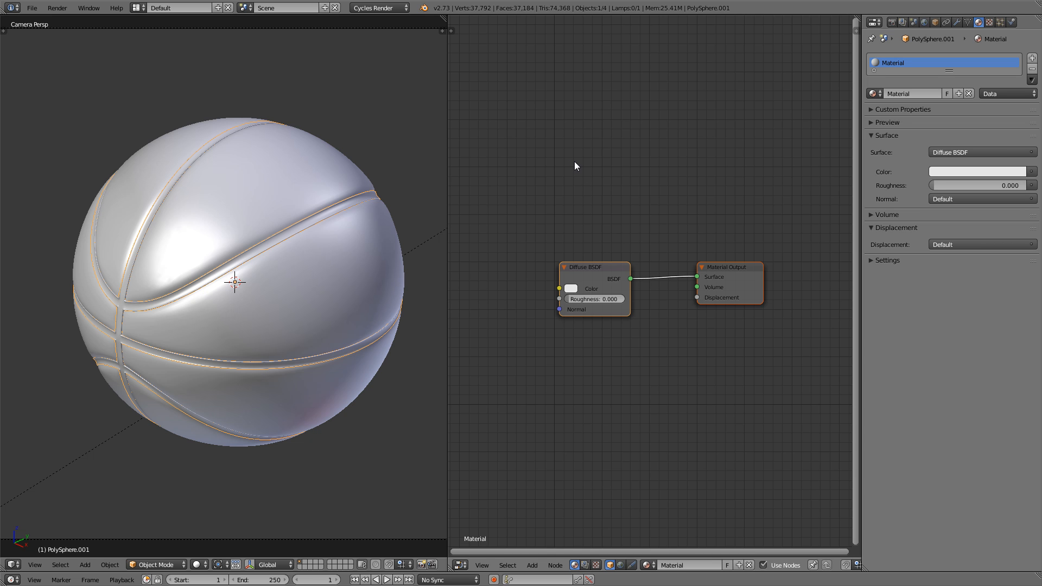
pyautogui.moveTo(612, 353); pyautogui.dragTo(612, 343, button='middle')
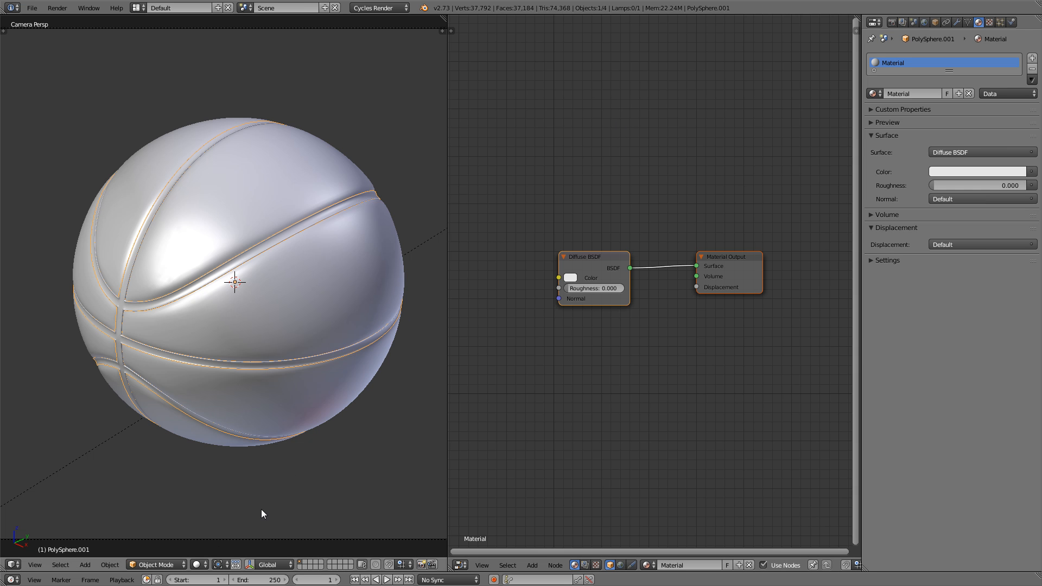
pyautogui.click(202, 566)
pyautogui.click(222, 492)
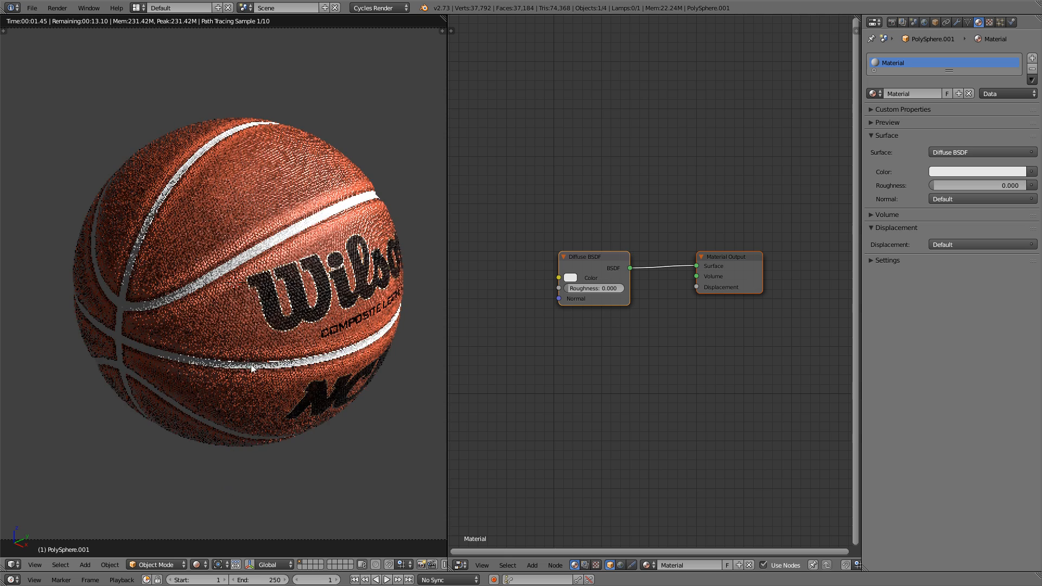
# Add a Glossy BSDF to the strip material and arrange it below the Diffuse BSDF
pyautogui.moveTo(587, 255); pyautogui.dragTo(536, 239)
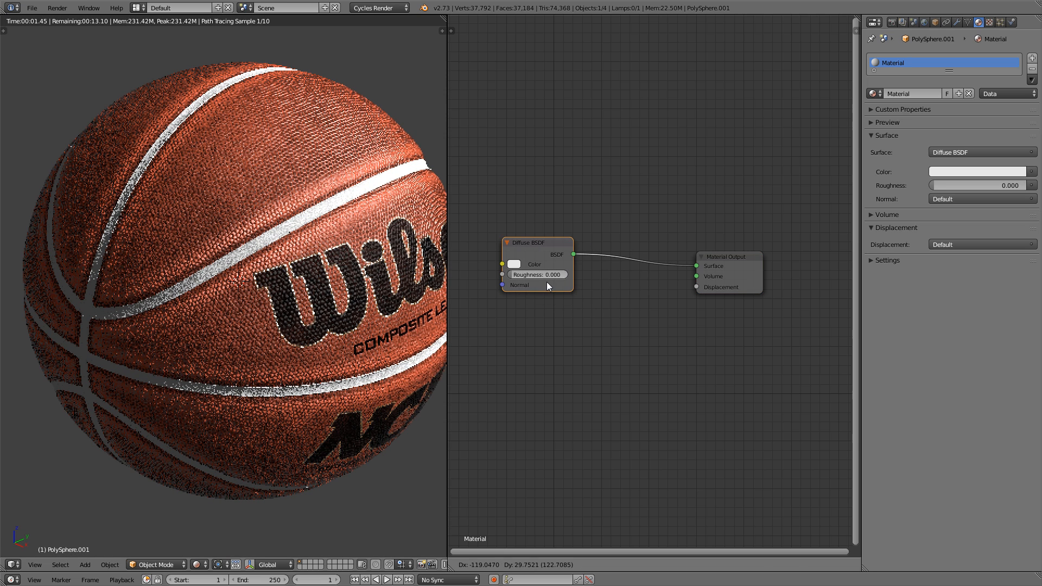
pyautogui.moveTo(548, 286); pyautogui.dragTo(528, 362)
pyautogui.hotkey('shift', 'a')
pyautogui.moveTo(529, 363)
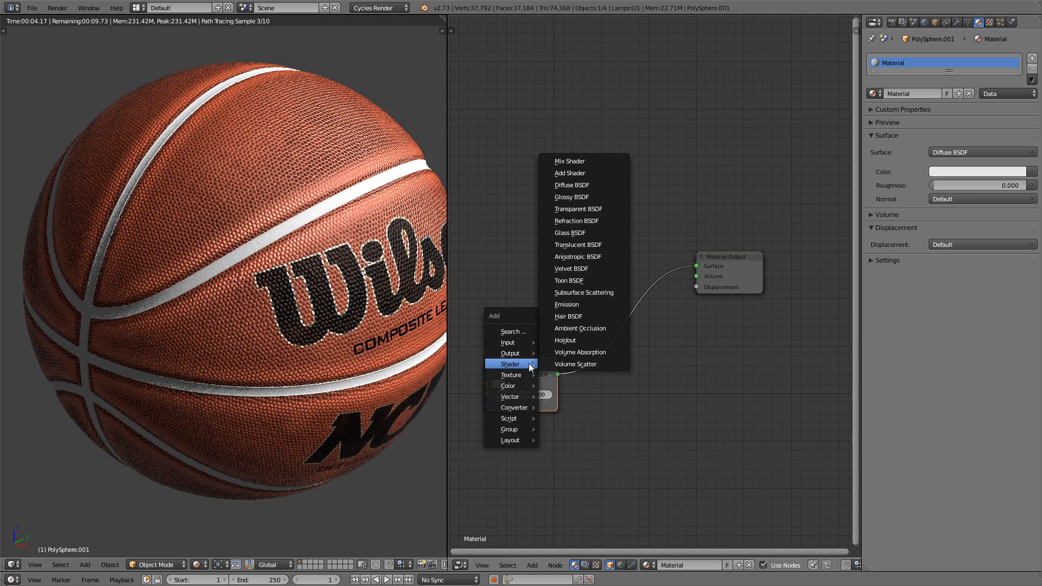
pyautogui.click(571, 194)
pyautogui.click(536, 427)
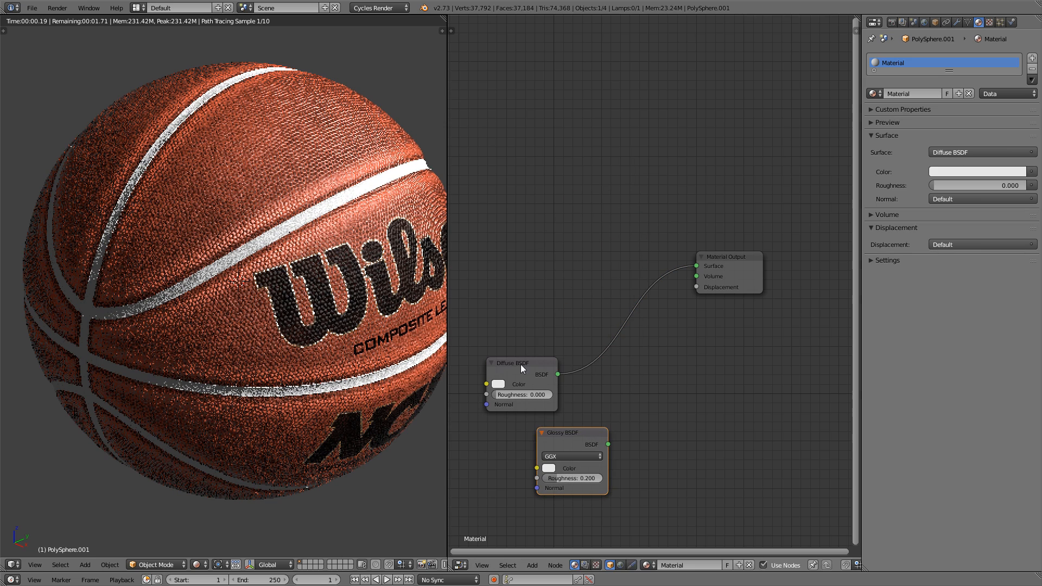
pyautogui.moveTo(520, 363); pyautogui.dragTo(520, 263)
pyautogui.moveTo(560, 427); pyautogui.dragTo(522, 366)
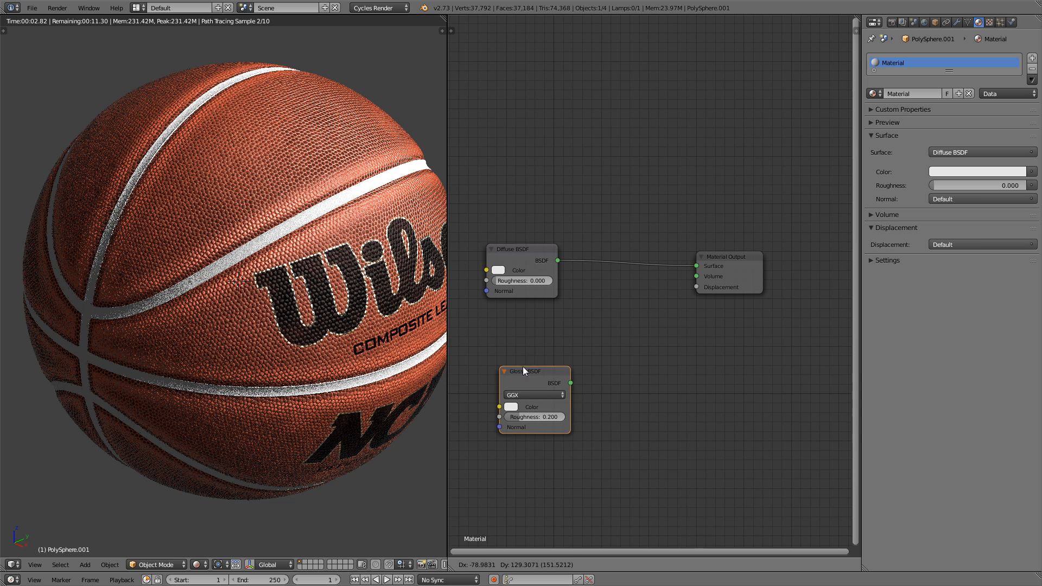
# Insert a Mix Shader between the Diffuse BSDF and Material Output, with the Glossy BSDF feeding its second shader input
pyautogui.hotkey('shift', 'a')
pyautogui.moveTo(578, 335)
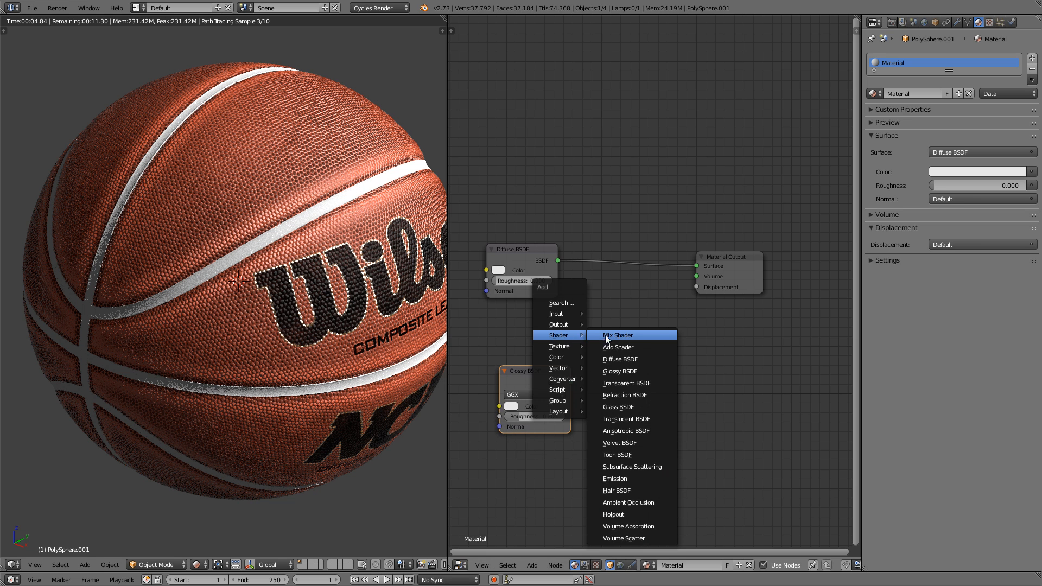
pyautogui.click(620, 335)
pyautogui.click(598, 256)
pyautogui.moveTo(613, 257); pyautogui.dragTo(609, 289)
pyautogui.moveTo(570, 382); pyautogui.dragTo(535, 355)
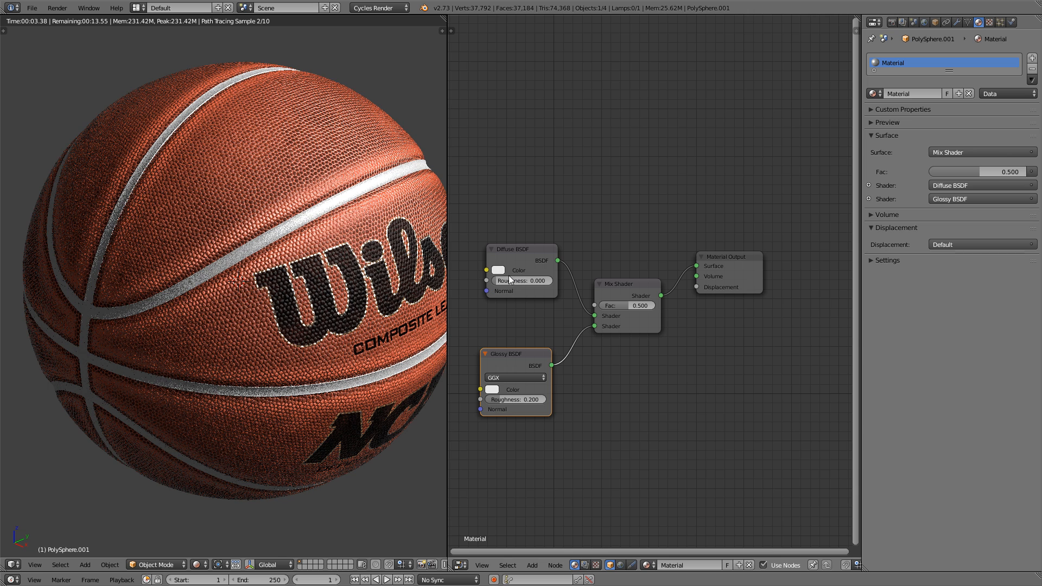
pyautogui.moveTo(520, 354); pyautogui.dragTo(526, 351)
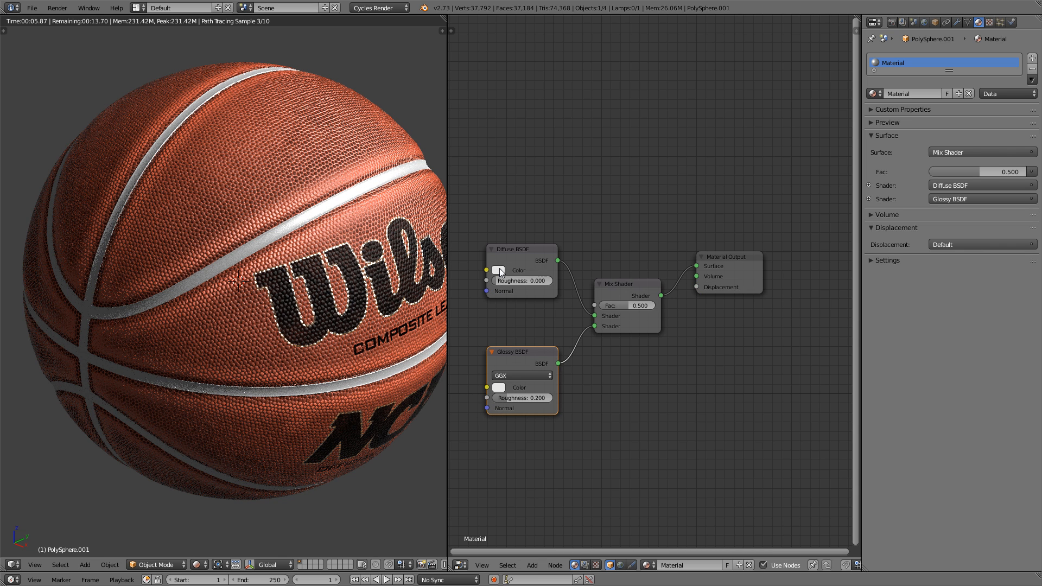
# Set the strip material's Diffuse BSDF color to black
pyautogui.click(499, 270)
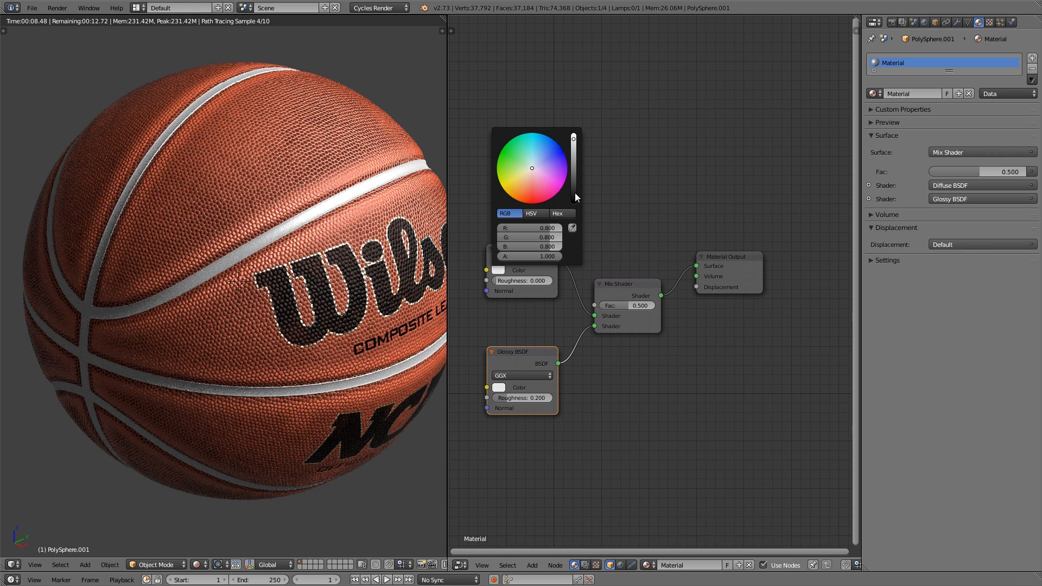
pyautogui.moveTo(573, 201); pyautogui.dragTo(573, 204)
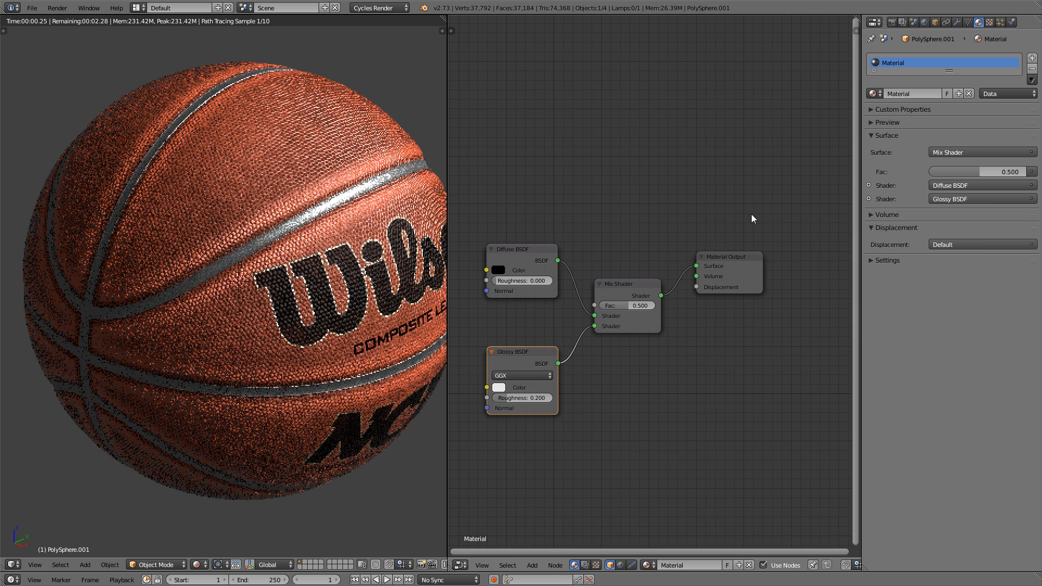
# Try the Beckmann distribution on the strips' Glossy BSDF and return it to GGX
pyautogui.click(524, 376)
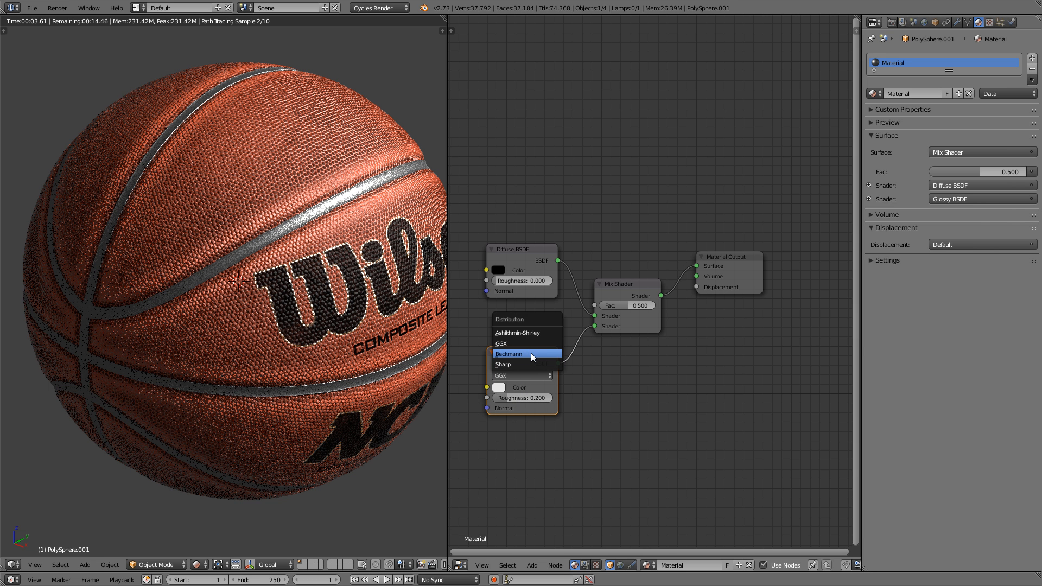
pyautogui.click(532, 355)
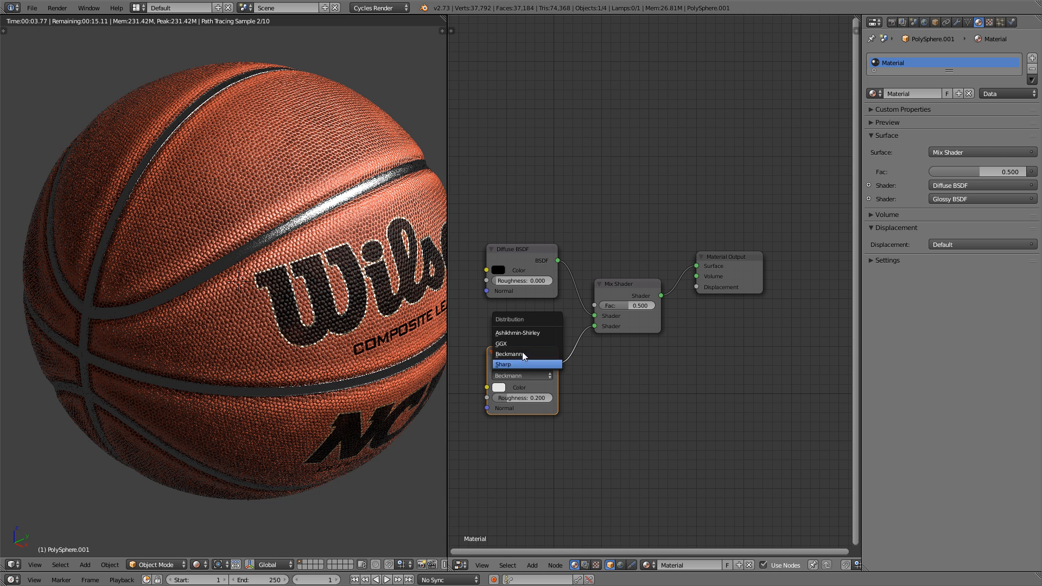
pyautogui.click(523, 344)
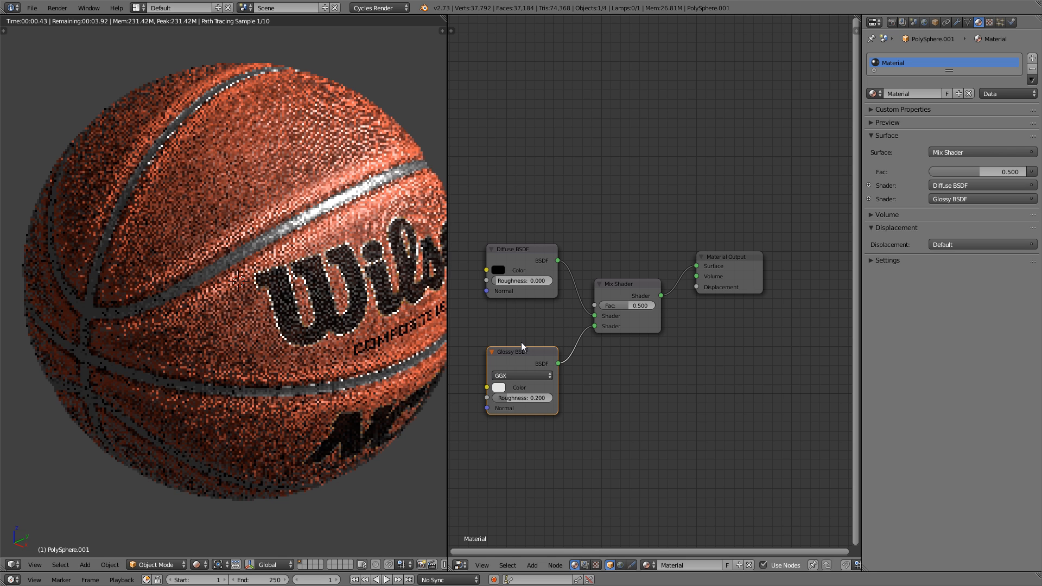
# Set the roughness of the strips' Glossy BSDF to 0.5
pyautogui.click(525, 398)
pyautogui.write('.5')
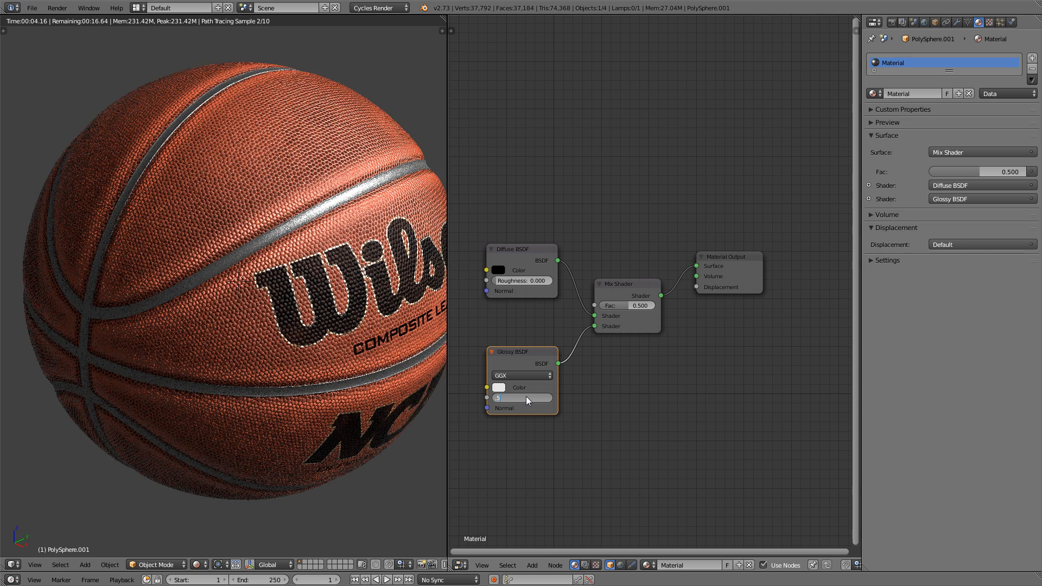
pyautogui.press('Return')
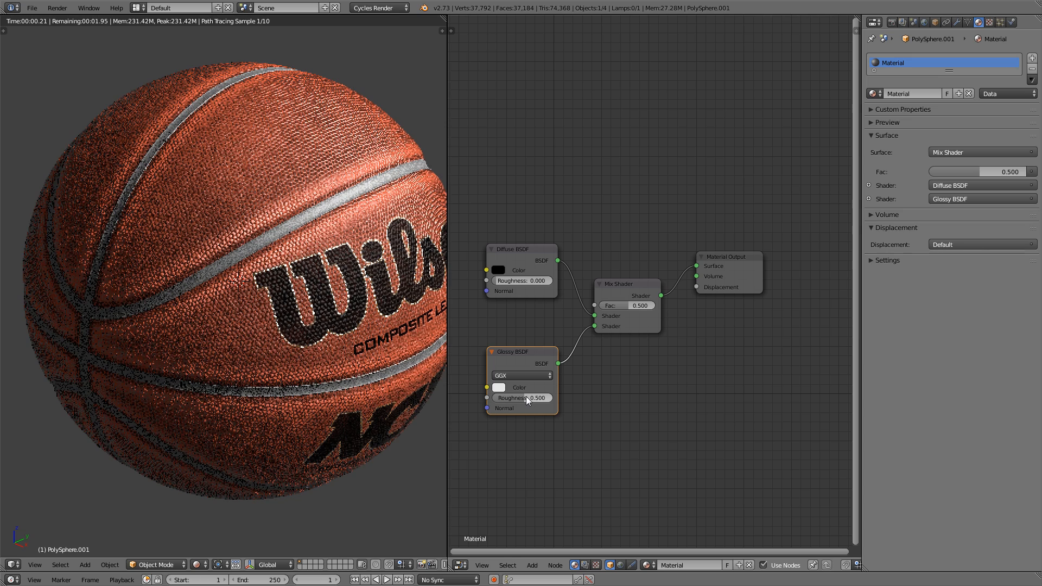
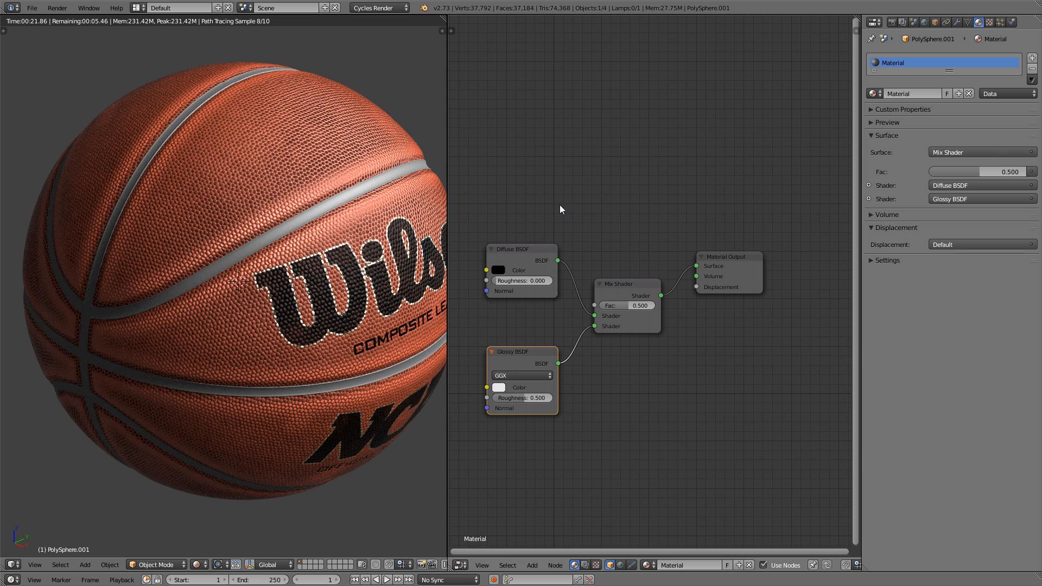
# Add a Layer Weight node to the strip material, placed above the Diffuse BSDF
pyautogui.hotkey('shift', 'a')
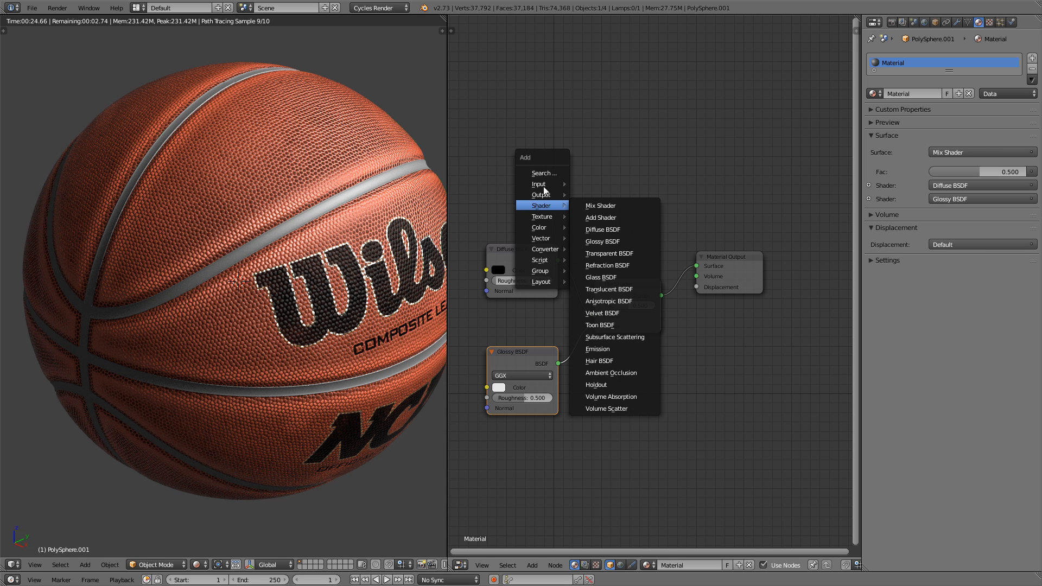
pyautogui.moveTo(544, 188)
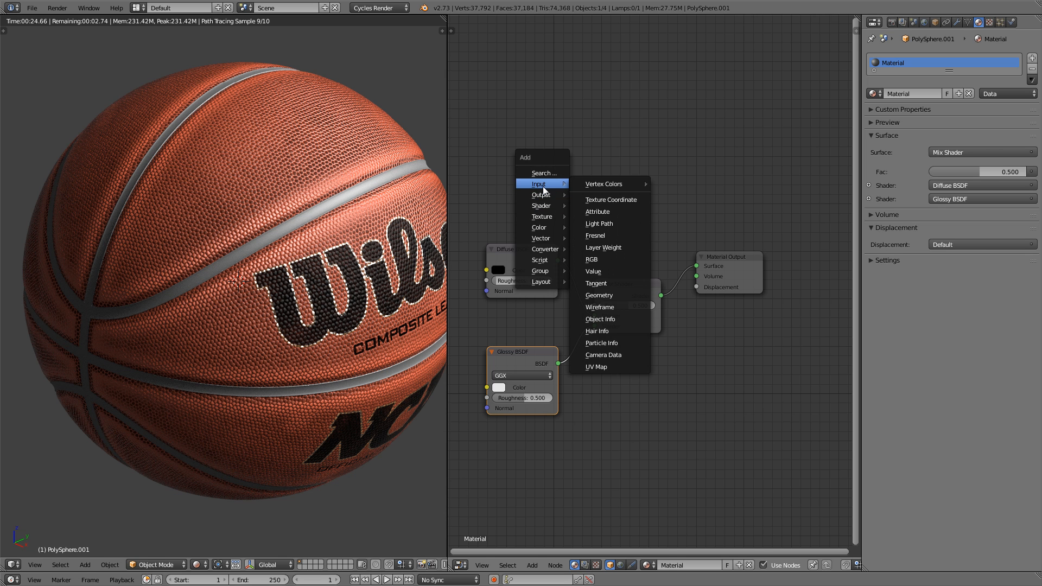
pyautogui.click(618, 247)
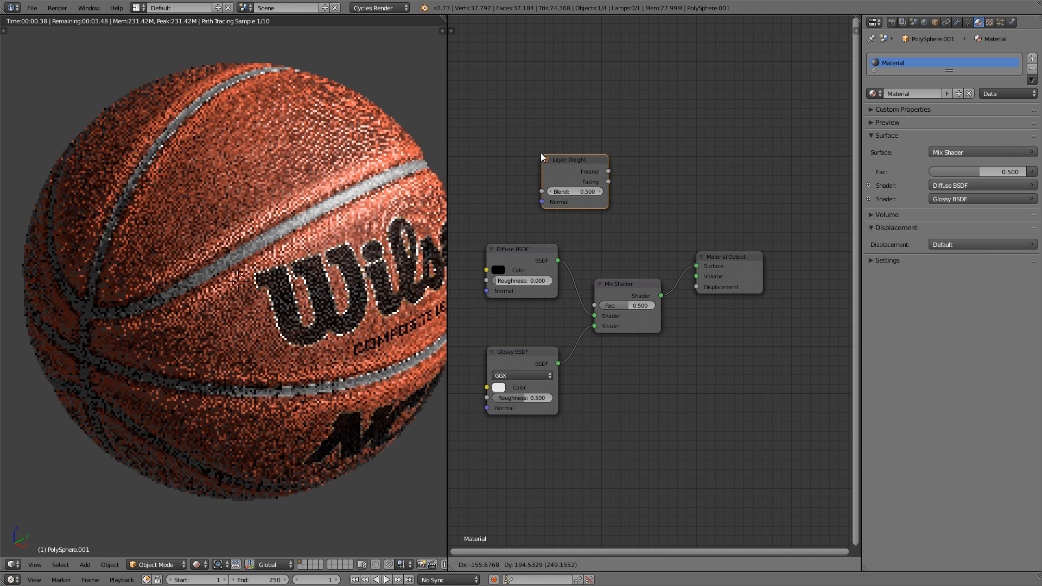
pyautogui.click(537, 153)
pyautogui.moveTo(569, 162); pyautogui.dragTo(535, 156)
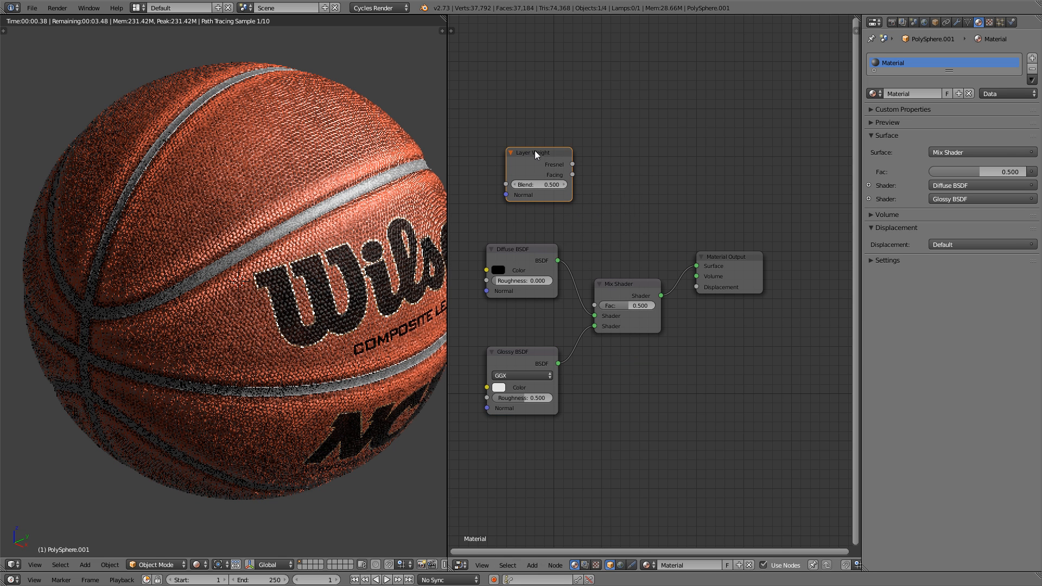
# Add a ColorRamp node beside the Layer Weight, and shift the Mix Shader and Material Output to make room
pyautogui.hotkey('shift', 'a')
pyautogui.moveTo(587, 157)
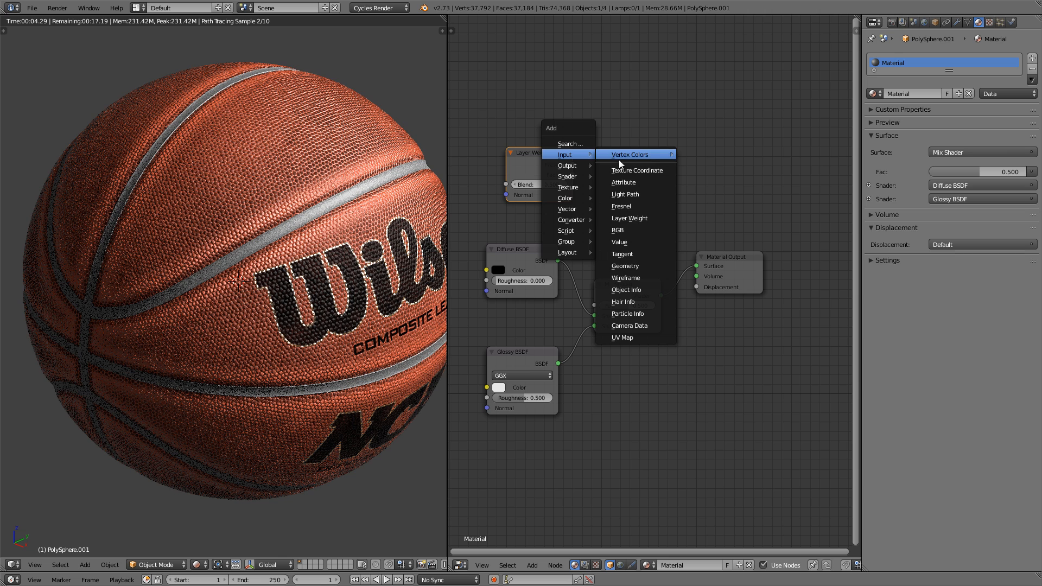
pyautogui.moveTo(581, 211)
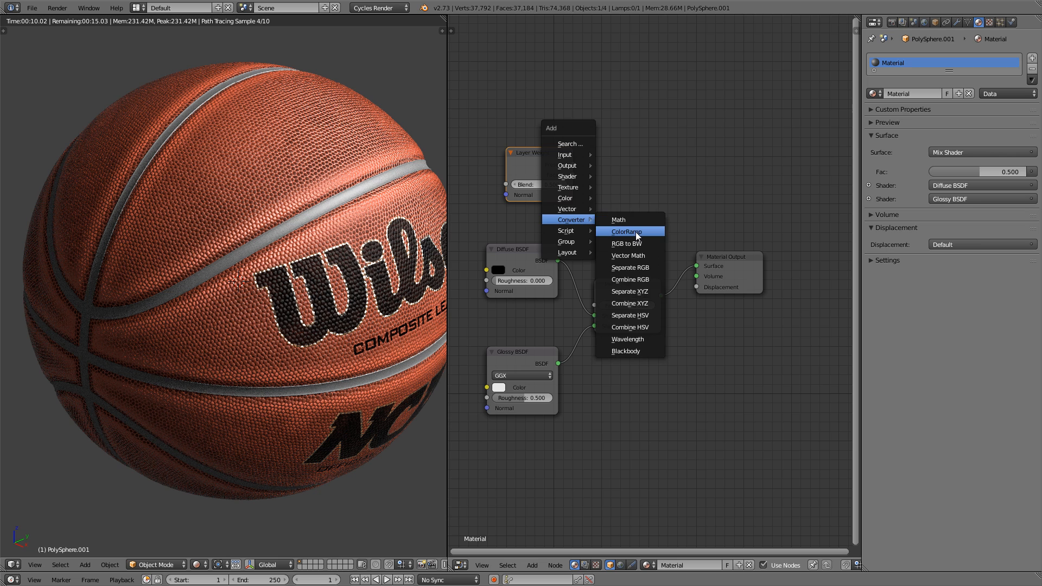
pyautogui.click(626, 232)
pyautogui.click(605, 108)
pyautogui.moveTo(708, 253); pyautogui.dragTo(805, 271)
pyautogui.moveTo(651, 294); pyautogui.dragTo(733, 305)
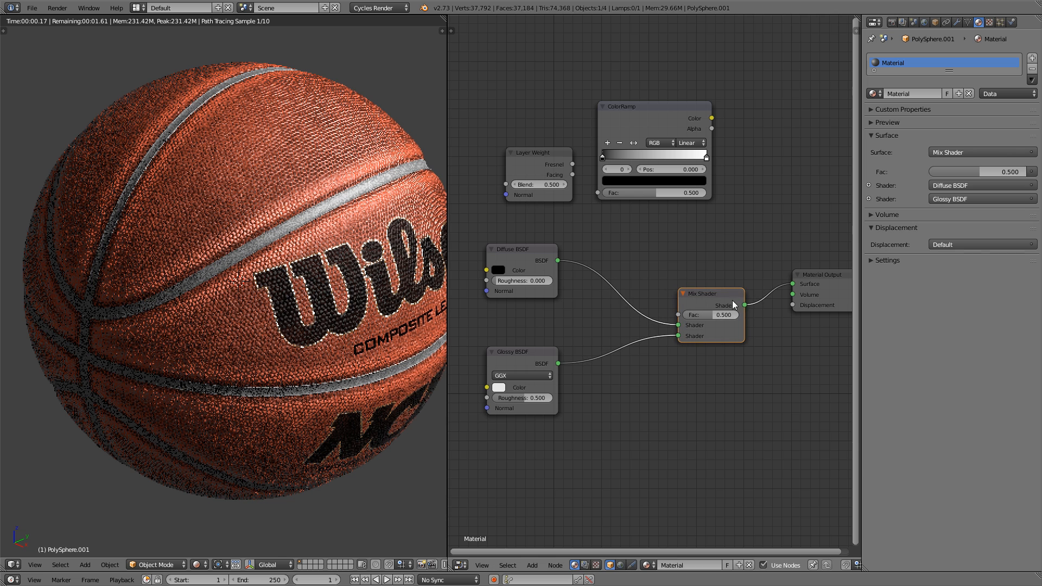
pyautogui.moveTo(733, 305); pyautogui.dragTo(703, 302, button='middle')
pyautogui.moveTo(700, 289)
pyautogui.mouseDown()
pyautogui.moveTo(661, 283)
pyautogui.moveTo(718, 284)
pyautogui.mouseUp()
pyautogui.moveTo(790, 282); pyautogui.dragTo(795, 297)
pyautogui.moveTo(698, 291); pyautogui.dragTo(701, 289)
# Connect the Layer Weight's Facing output through the ColorRamp to the Mix Shader's Fac, and space out the nodes
pyautogui.moveTo(539, 168); pyautogui.dragTo(601, 171)
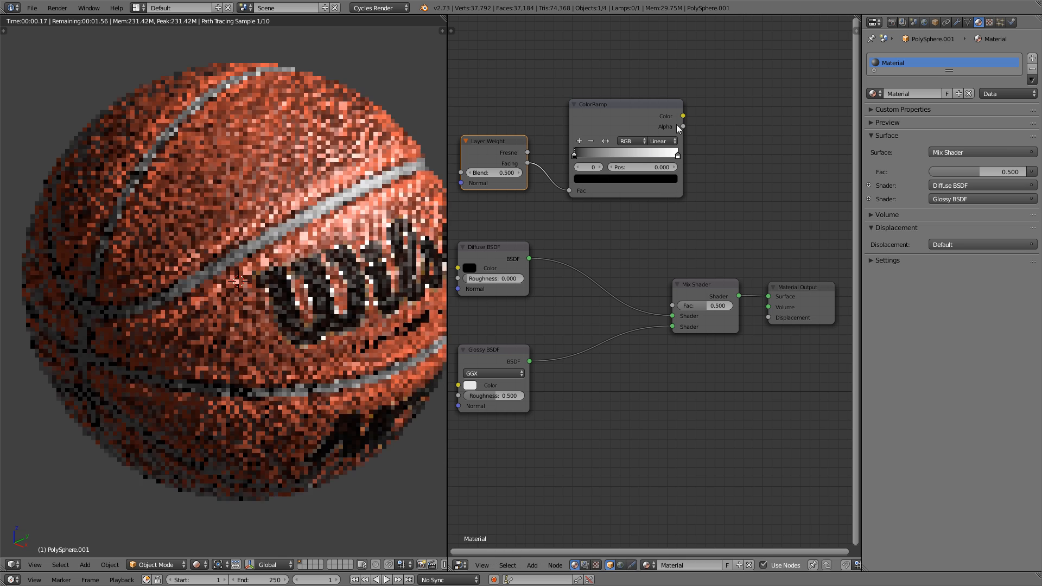
pyautogui.moveTo(682, 116); pyautogui.dragTo(672, 305)
pyautogui.moveTo(658, 104); pyautogui.dragTo(645, 108)
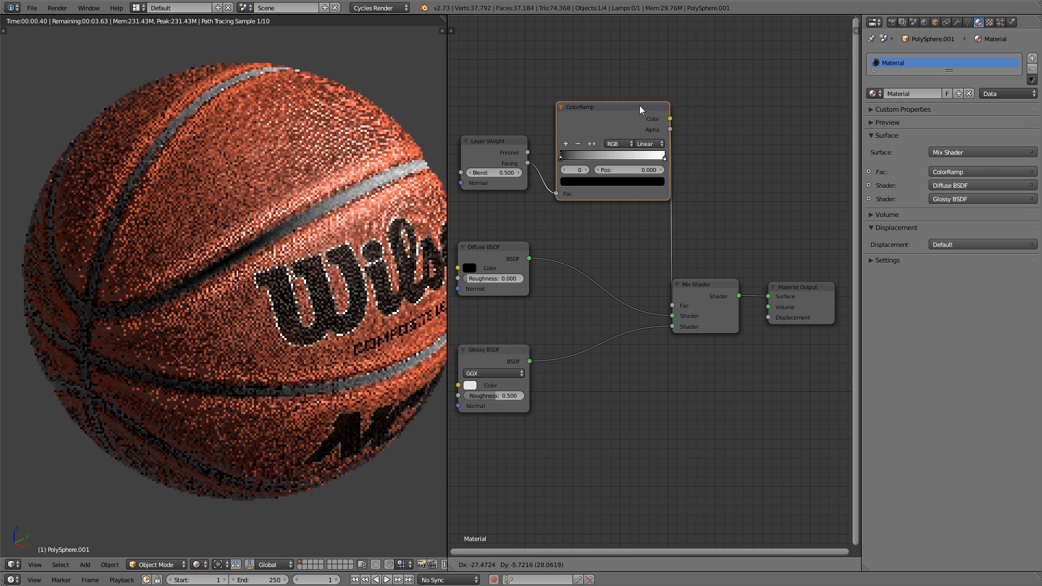
pyautogui.moveTo(705, 288); pyautogui.dragTo(726, 278)
pyautogui.moveTo(805, 284); pyautogui.dragTo(829, 276)
pyautogui.moveTo(749, 275); pyautogui.dragTo(763, 273)
pyautogui.moveTo(629, 110); pyautogui.dragTo(629, 119)
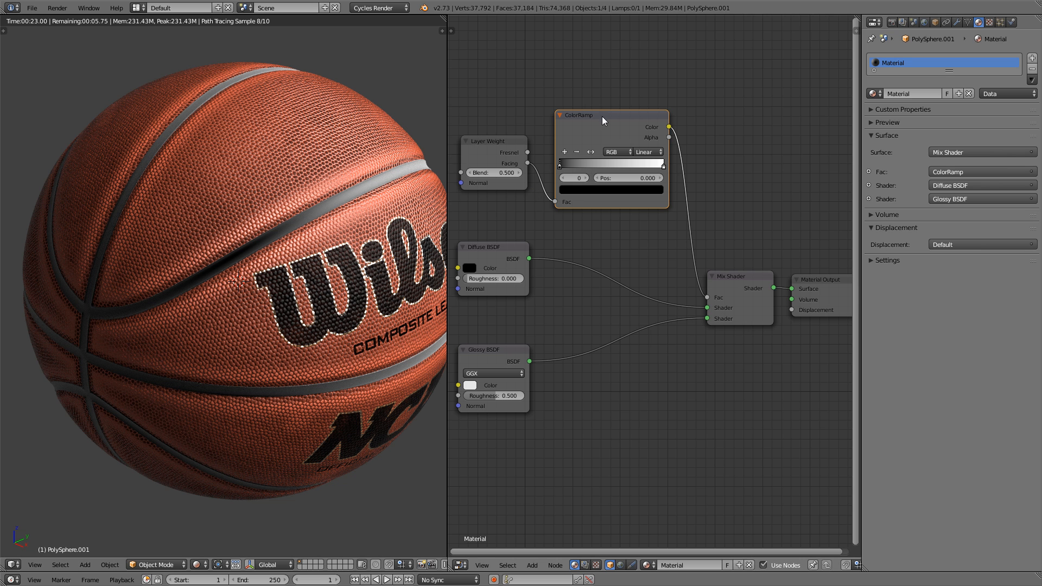
# Set the ColorRamp's black stop to position 0.218 and its white stop to 0.932
pyautogui.moveTo(560, 167); pyautogui.dragTo(581, 171)
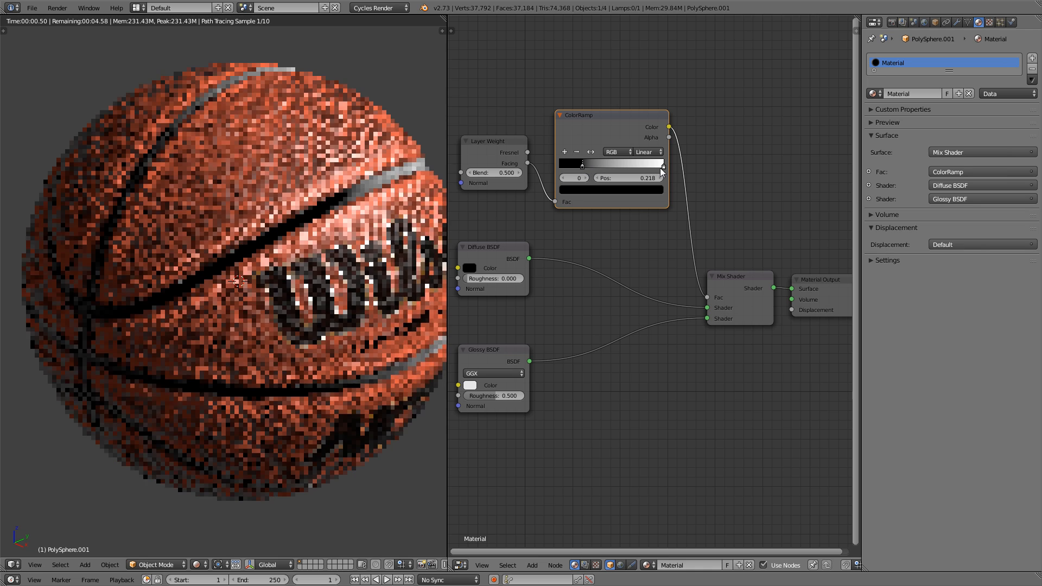
pyautogui.click(660, 169)
pyautogui.moveTo(660, 170); pyautogui.dragTo(656, 171)
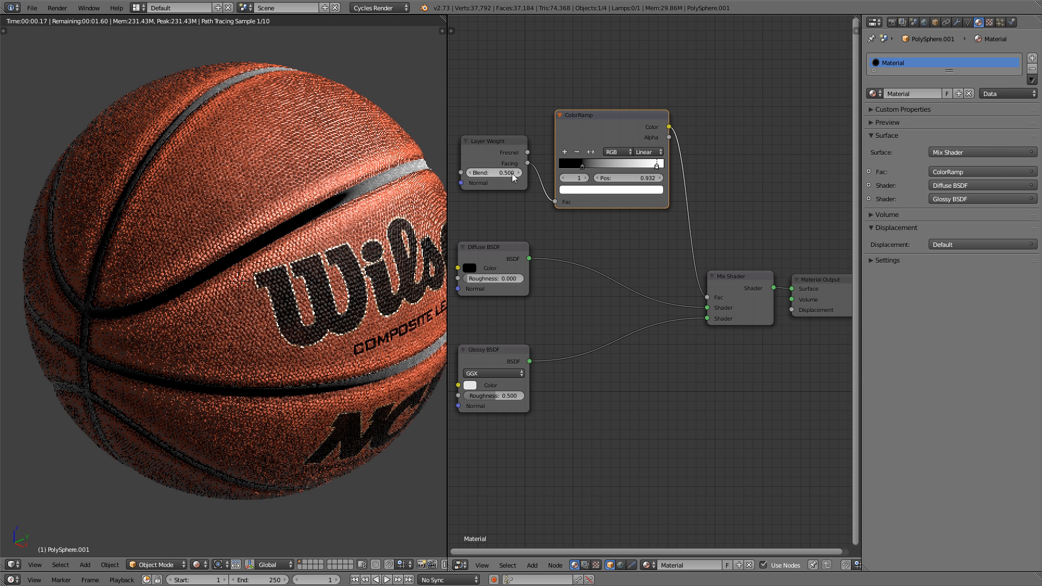
# Lighten the ColorRamp's black stop to a dark grey
pyautogui.click(583, 169)
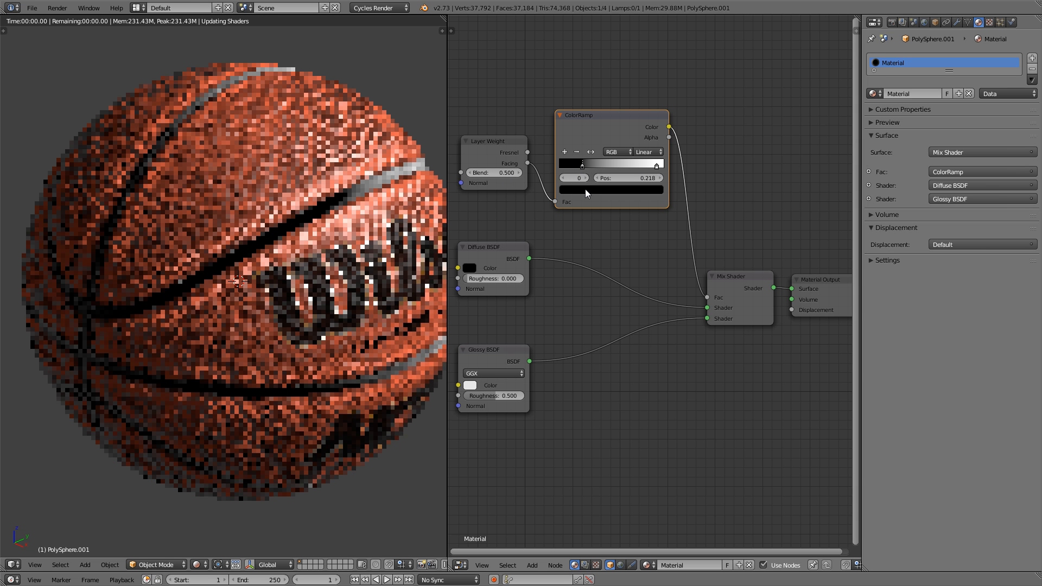
pyautogui.click(591, 191)
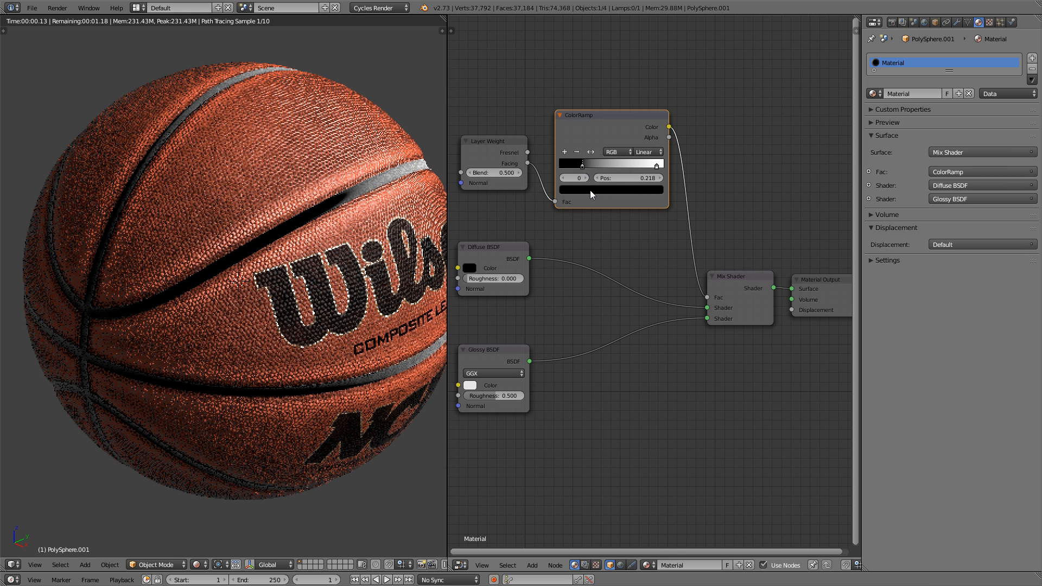
pyautogui.click(591, 191)
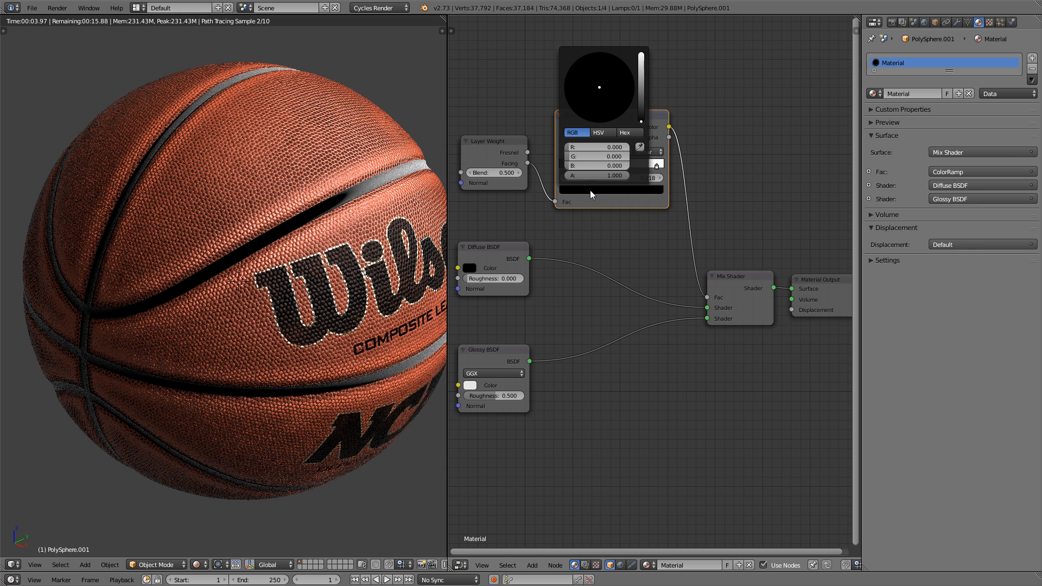
pyautogui.click(641, 114)
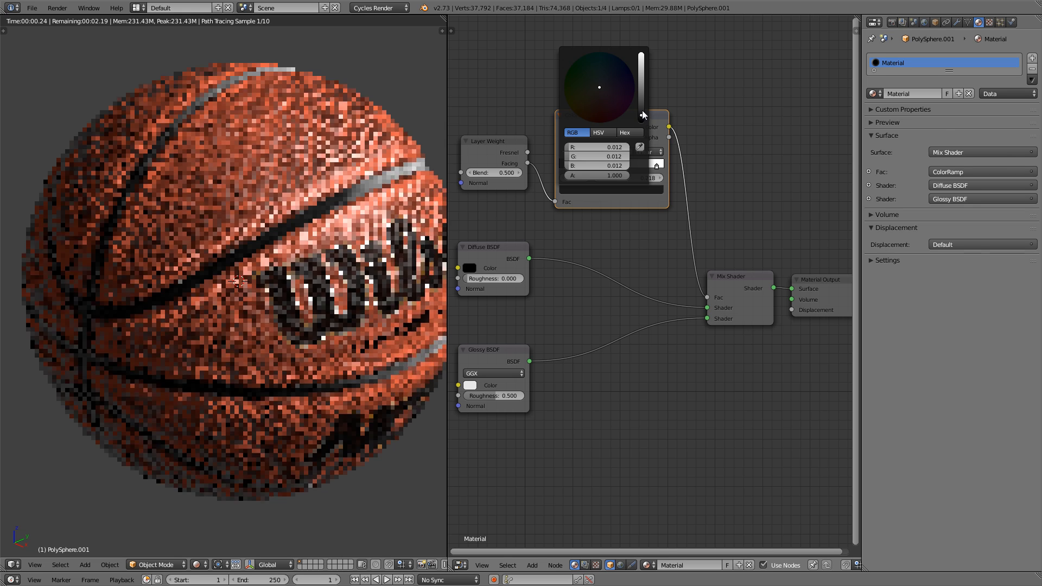
pyautogui.click(642, 113)
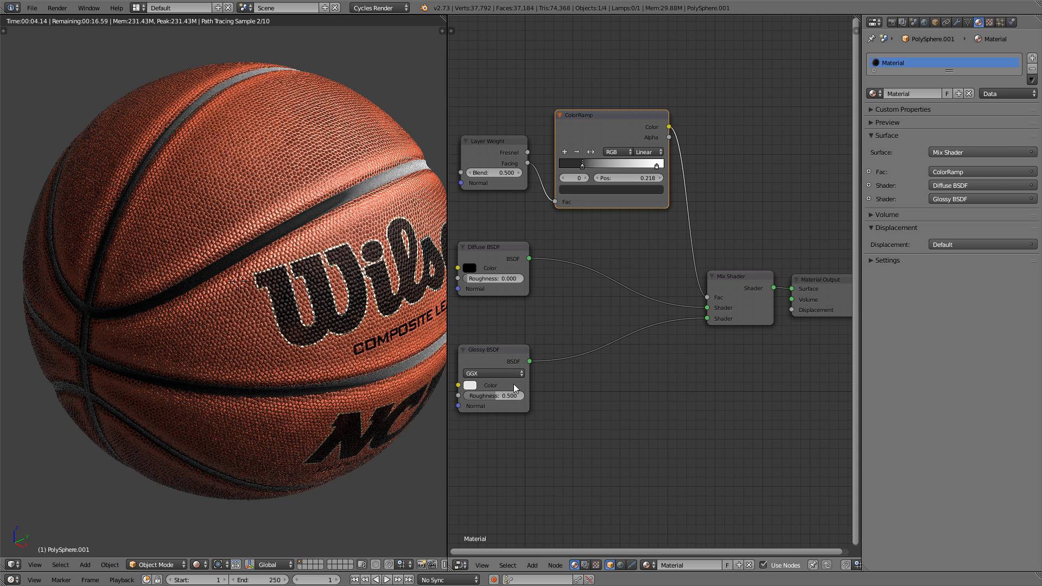
# Add an Image Texture node above the Layer Weight and load dirt_spec.jpg from the textures folder
pyautogui.moveTo(591, 328); pyautogui.dragTo(607, 328, button='middle')
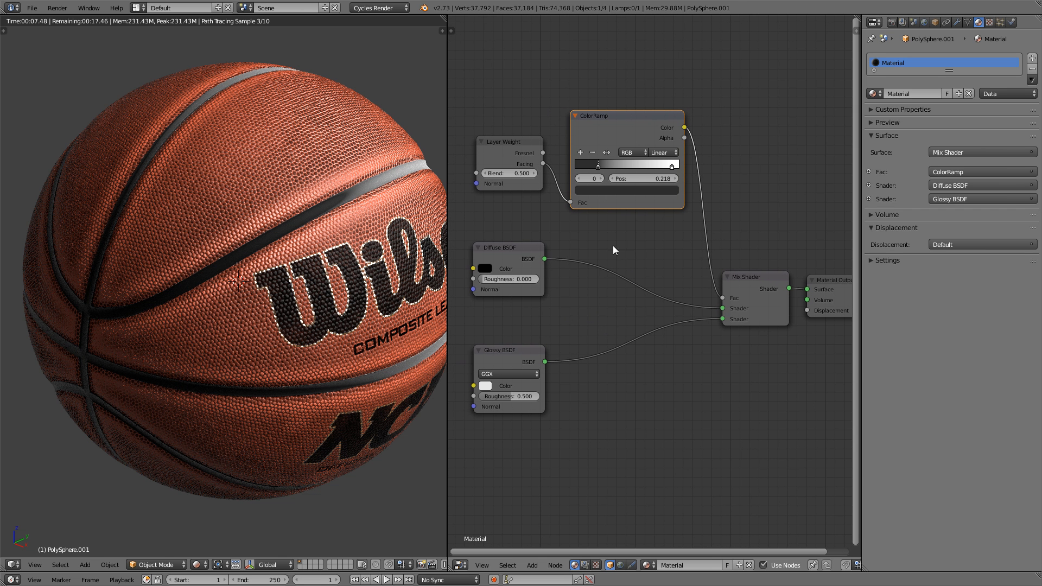
pyautogui.scroll(-2, 608, 234)
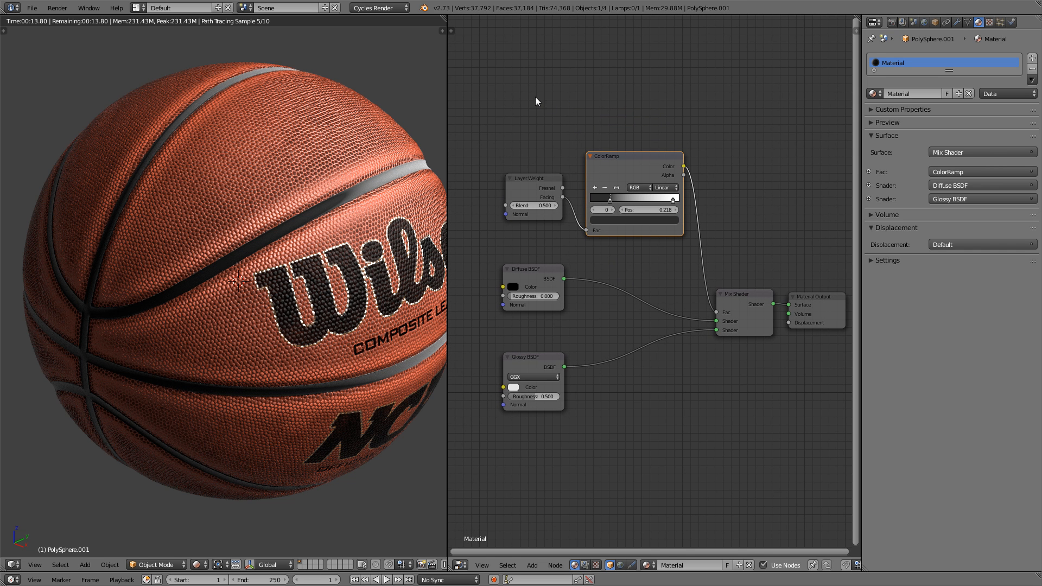
pyautogui.hotkey('shift', 'a')
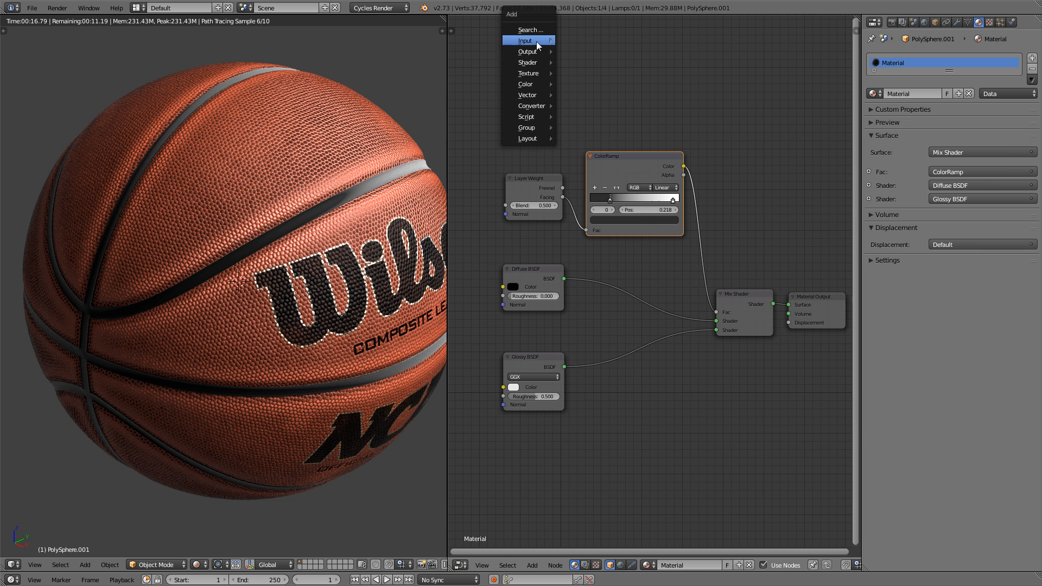
pyautogui.moveTo(530, 73)
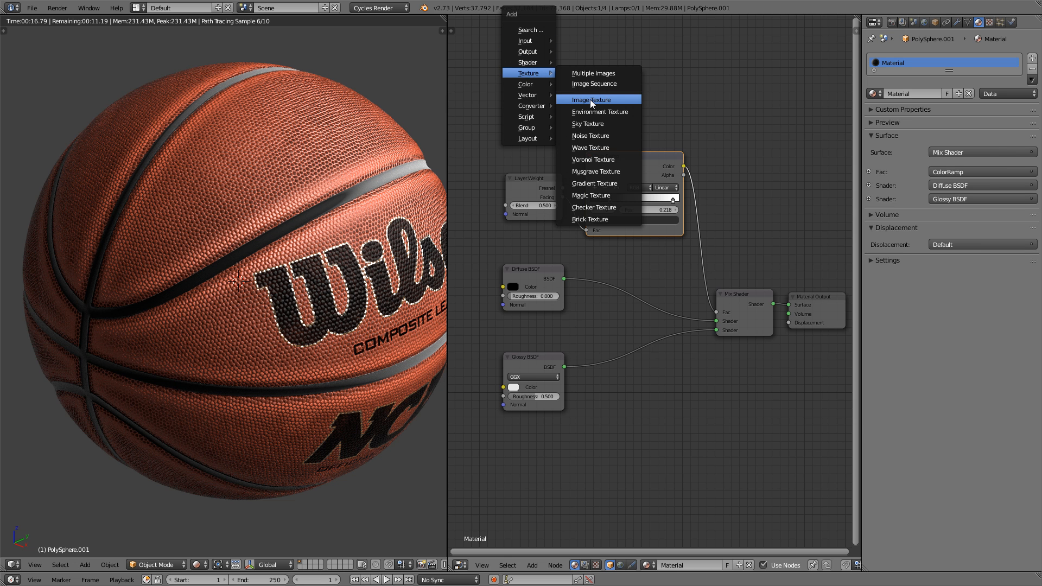
pyautogui.click(588, 99)
pyautogui.click(522, 57)
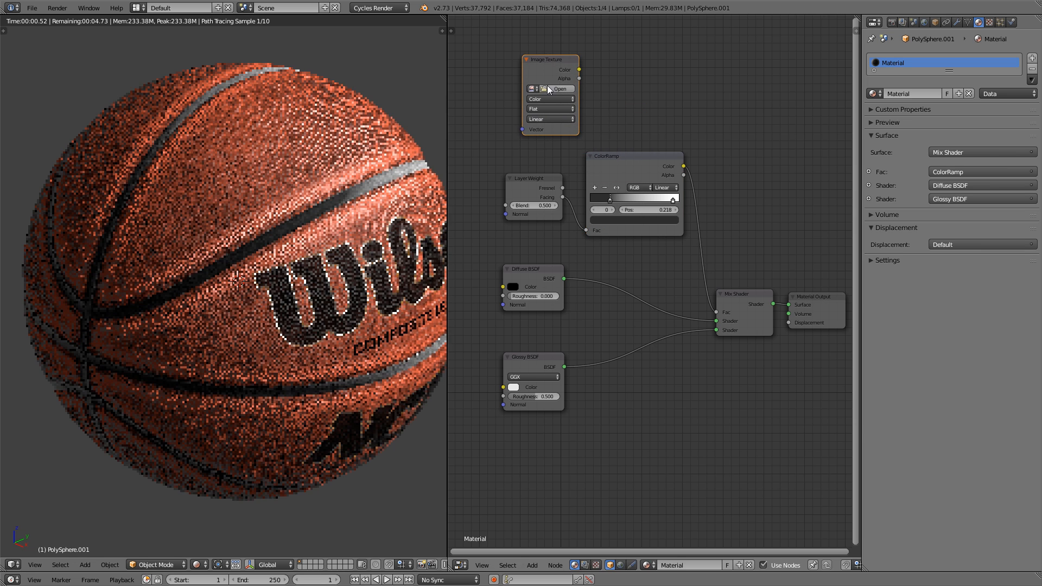
pyautogui.click(551, 87)
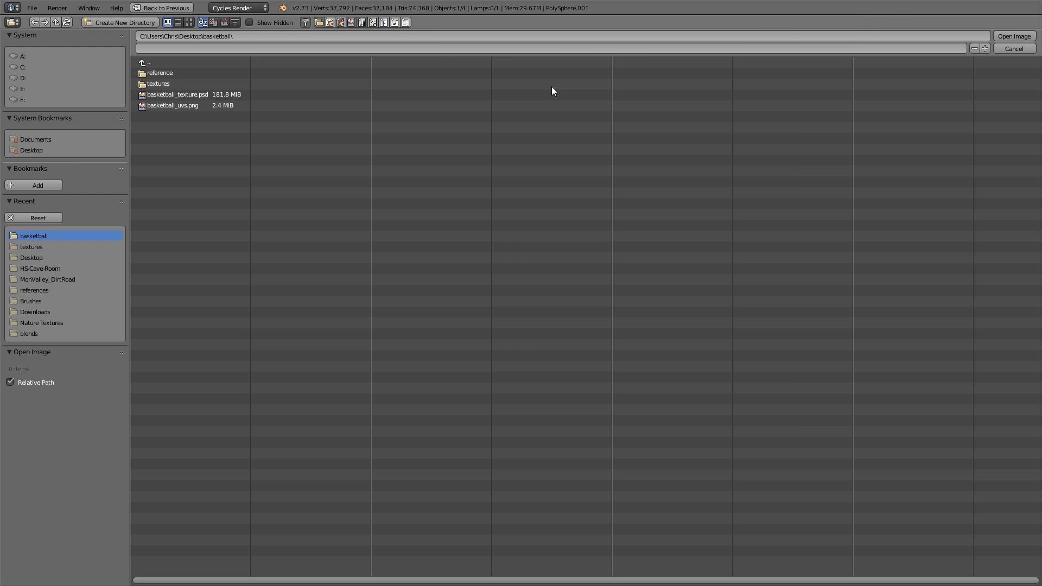
pyautogui.click(184, 82)
pyautogui.click(171, 127)
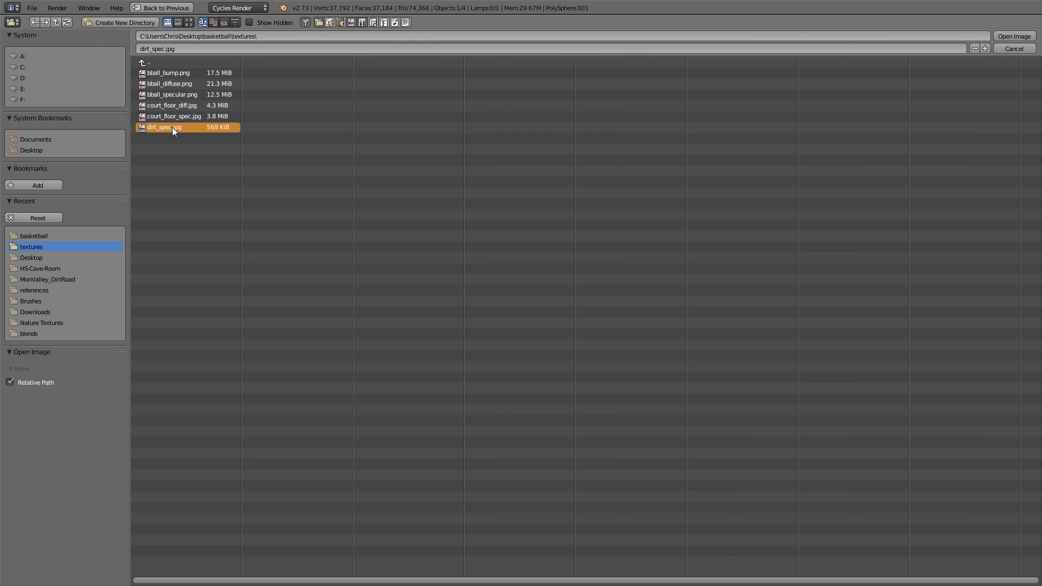
pyautogui.doubleClick(230, 127)
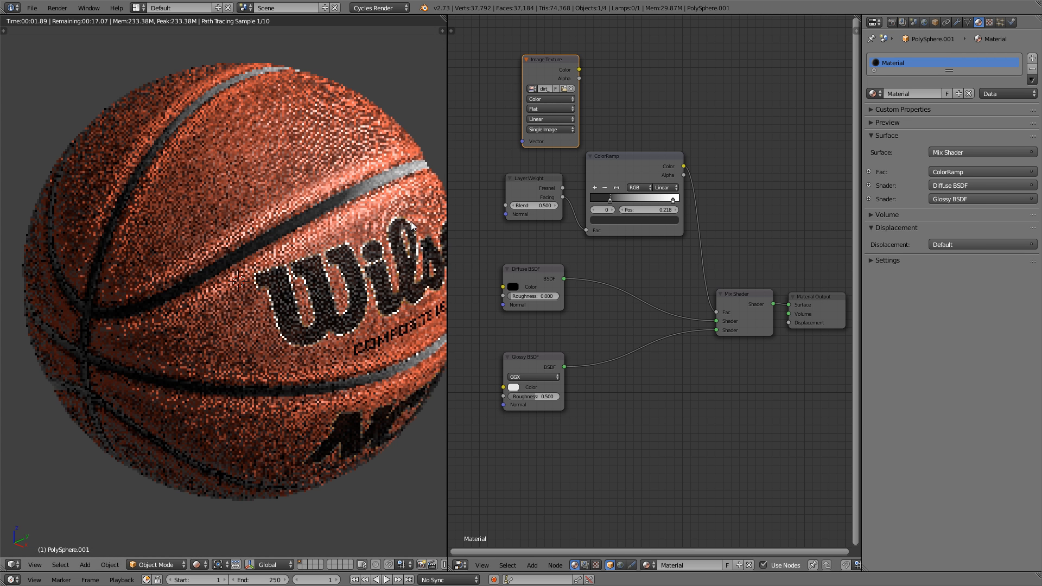
# Rearrange the Layer Weight and ColorRamp nodes below the Image Texture, leaving space beside them
pyautogui.moveTo(620, 156); pyautogui.dragTo(616, 184)
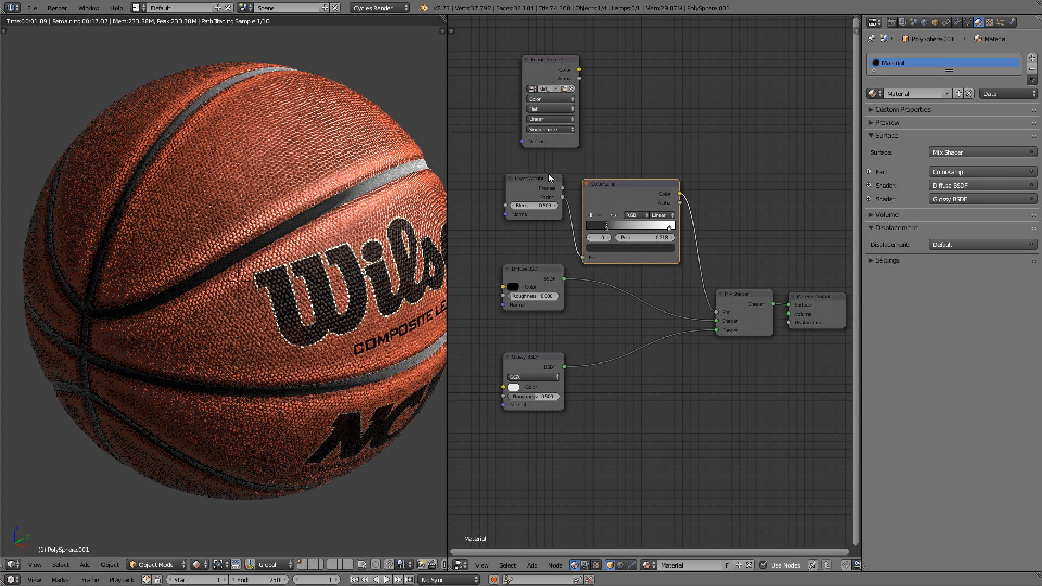
pyautogui.moveTo(548, 175); pyautogui.dragTo(509, 181)
pyautogui.moveTo(596, 184); pyautogui.dragTo(564, 179)
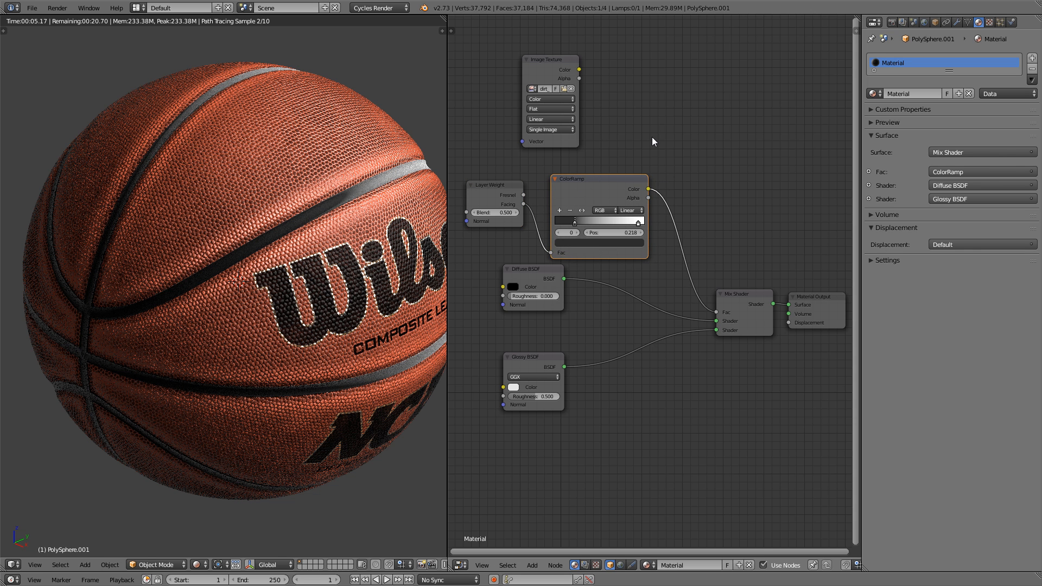
# Add a MixRGB node beside the Image Texture and set its blend mode to Add
pyautogui.hotkey('shift', 'a')
pyautogui.moveTo(655, 132)
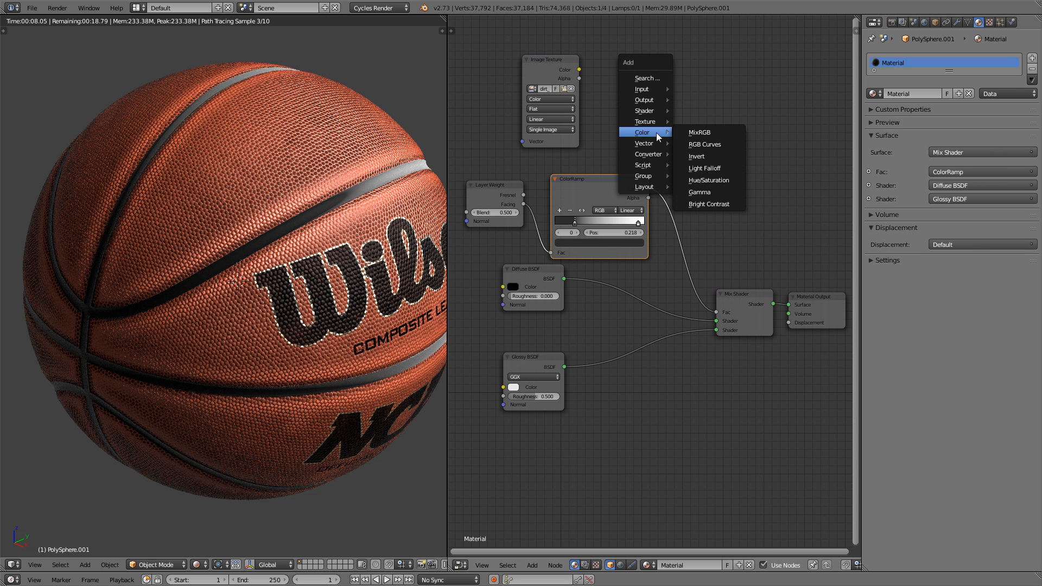
pyautogui.click(709, 131)
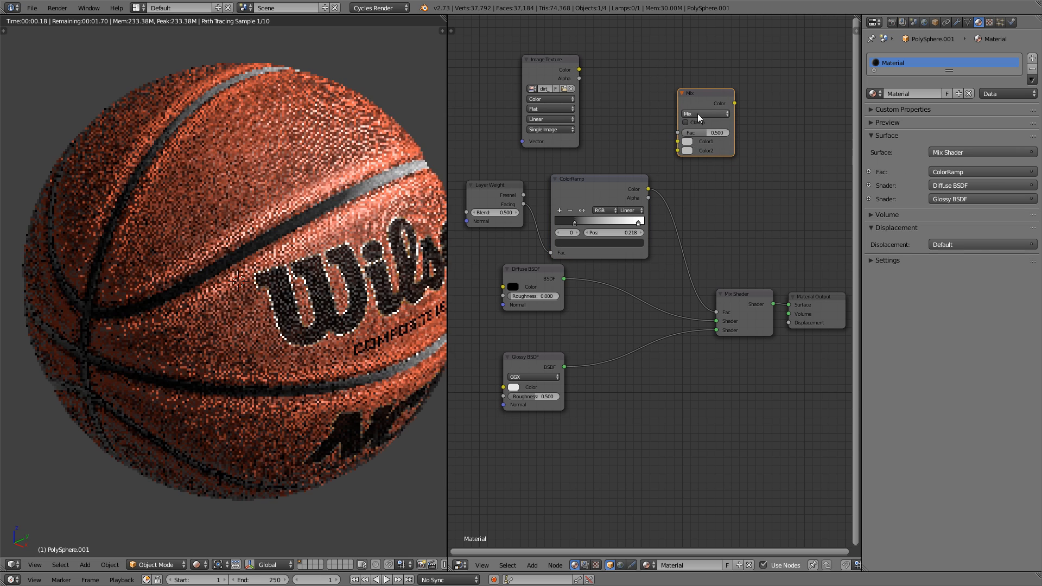
pyautogui.click(699, 113)
pyautogui.click(700, 113)
pyautogui.click(698, 132)
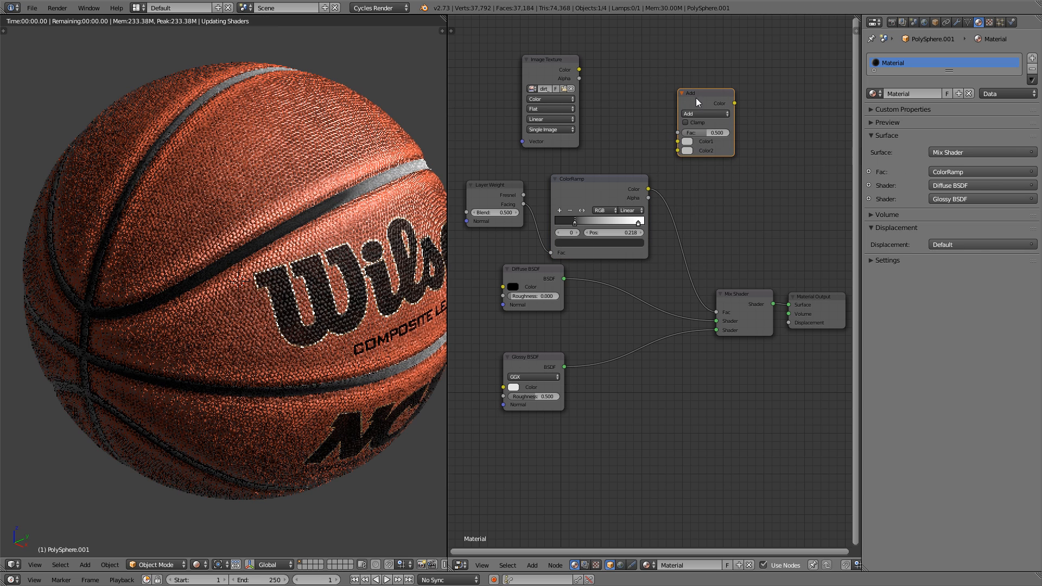
# Feed the Image Texture into the Add node's Color1 and the ColorRamp into Color2, and its output into the Mix Shader's Fac
pyautogui.moveTo(695, 98); pyautogui.dragTo(652, 81)
pyautogui.click(578, 68)
pyautogui.moveTo(579, 71); pyautogui.dragTo(632, 129)
pyautogui.moveTo(656, 90); pyautogui.dragTo(696, 108)
pyautogui.moveTo(648, 189); pyautogui.dragTo(673, 156)
pyautogui.moveTo(730, 109); pyautogui.dragTo(716, 311)
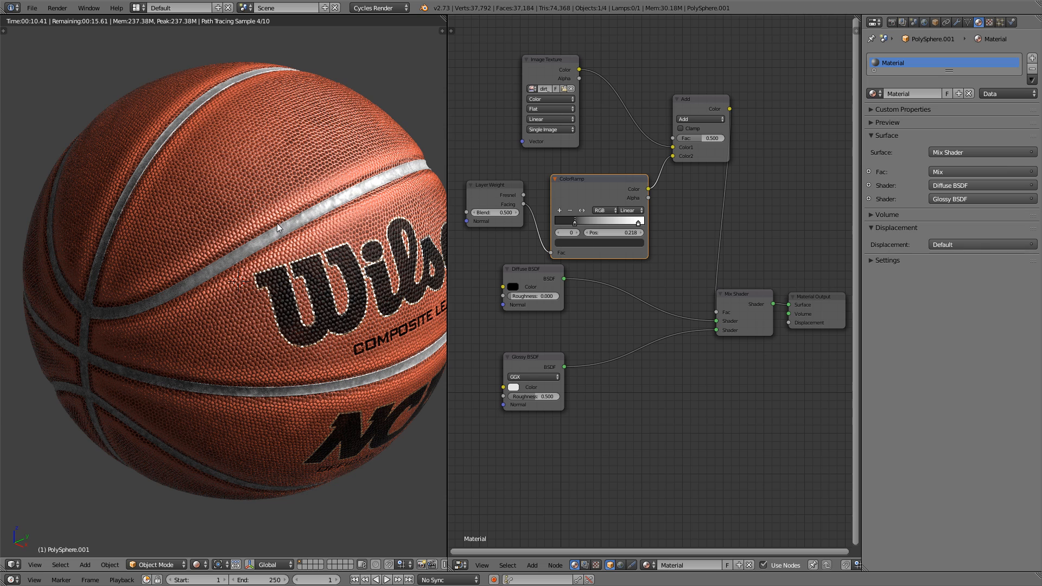
# Enter Edit Mode on the line strips with the whole mesh selected and show their UV layout in the UV/Image Editor
pyautogui.scroll(4, 277, 223)
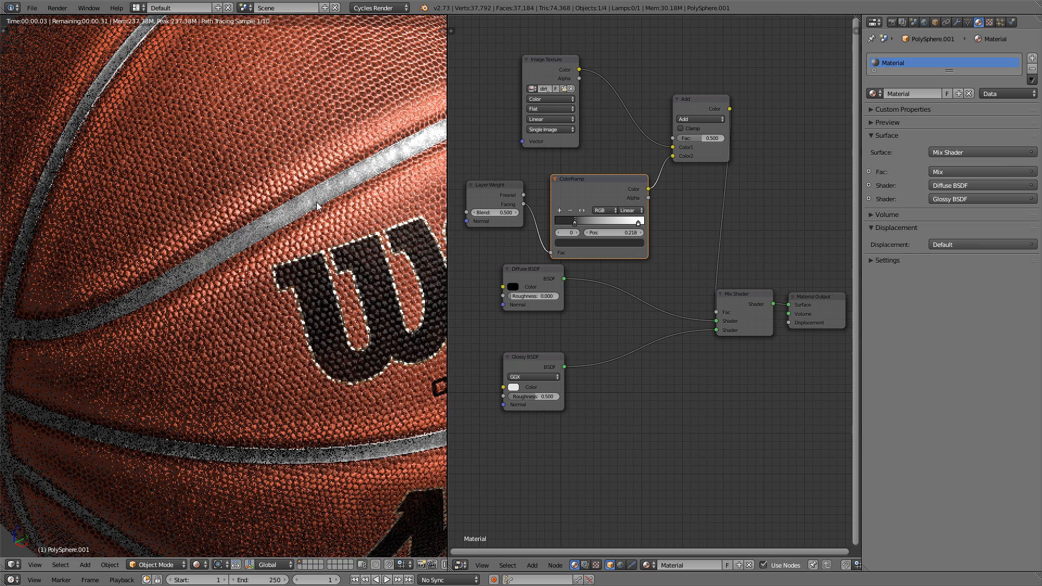
pyautogui.scroll(-4, 318, 206)
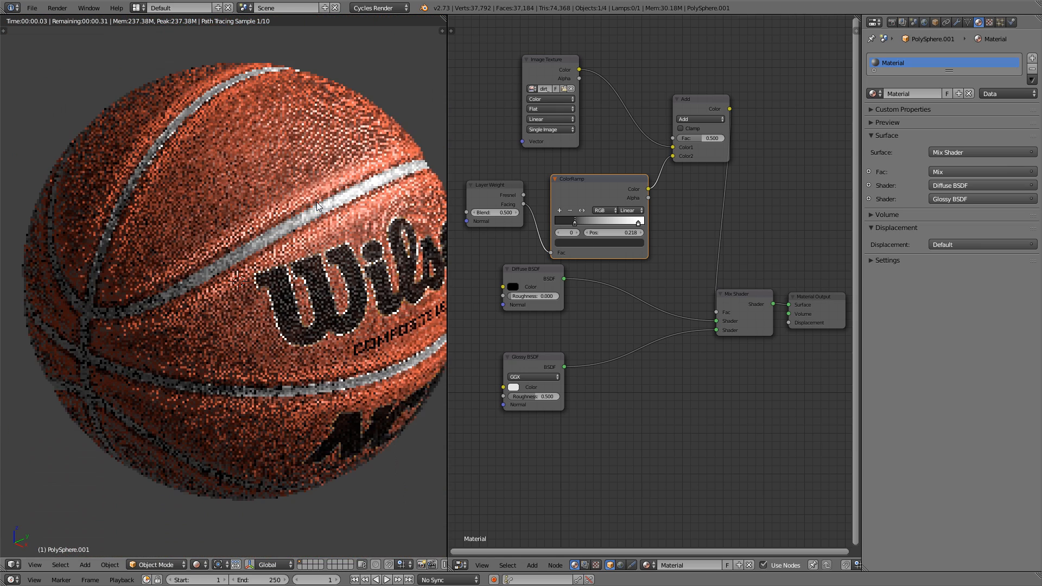
pyautogui.scroll(4, 318, 206)
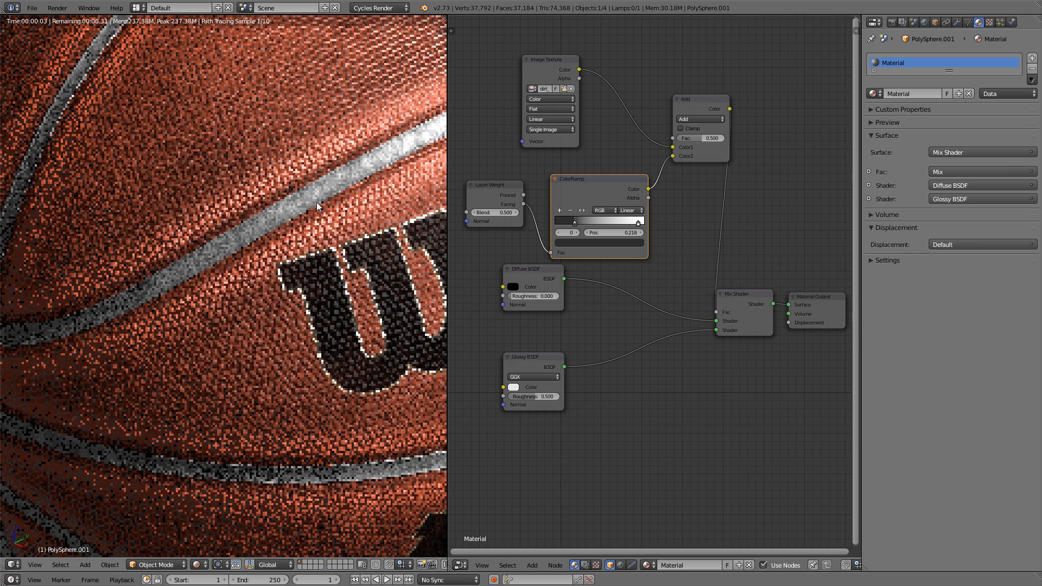
pyautogui.press('Tab')
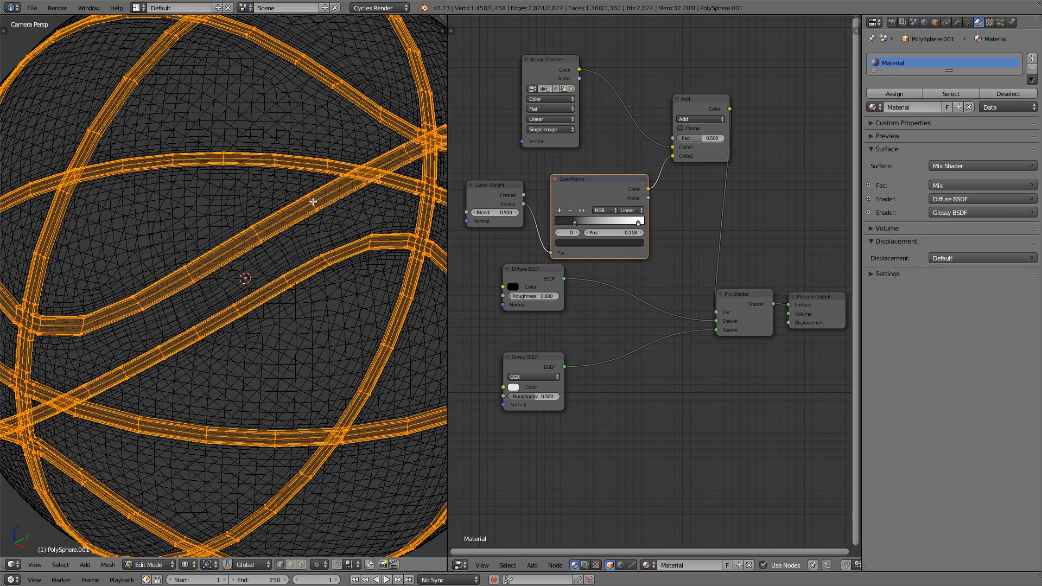
pyautogui.scroll(-1, 313, 202)
pyautogui.press('a')
pyautogui.press('a')
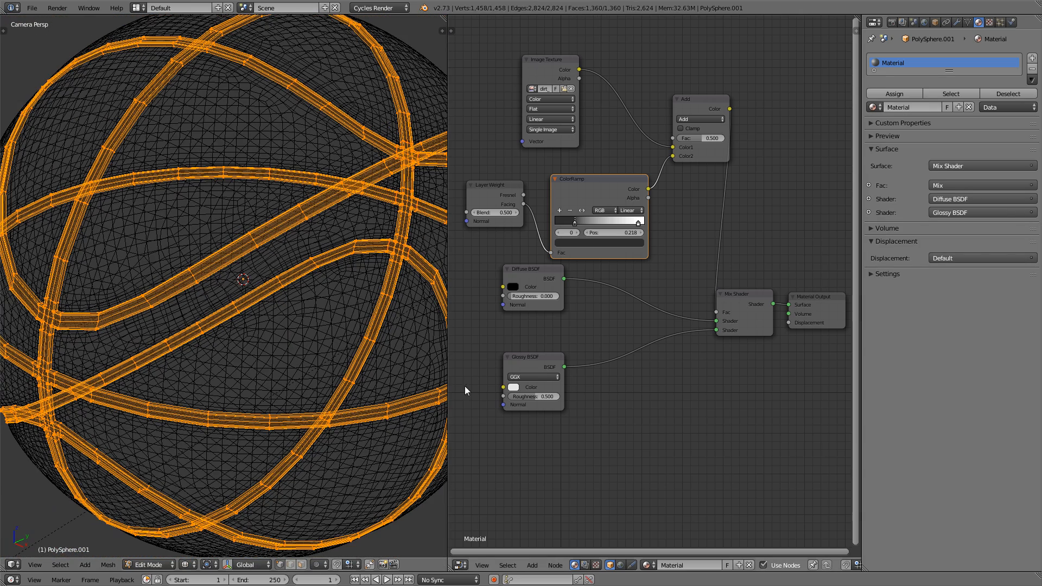
pyautogui.click(461, 565)
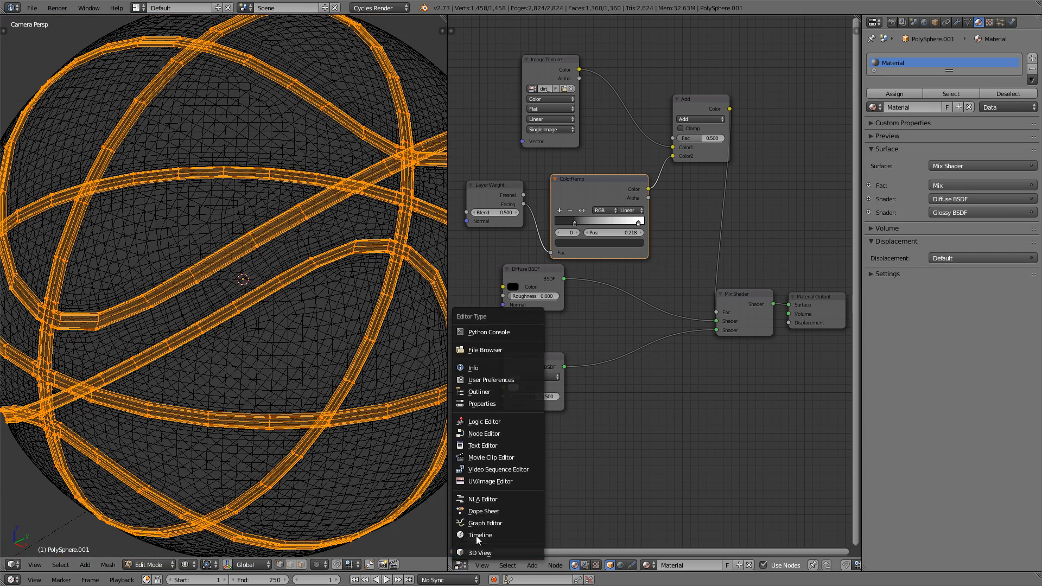
pyautogui.click(504, 481)
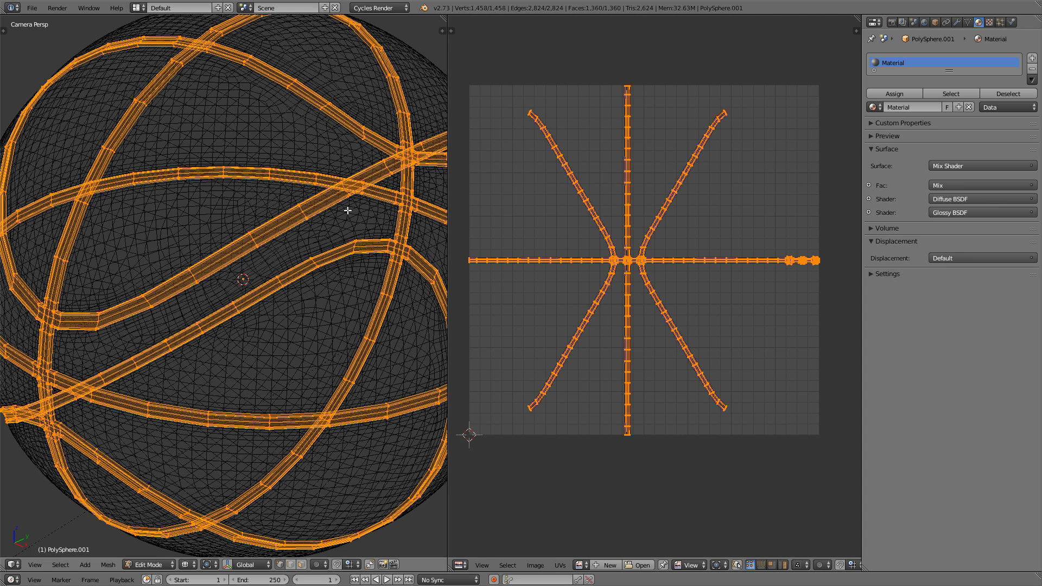
# Display the ball with Texture viewport shading
pyautogui.hotkey('alt', 'z')
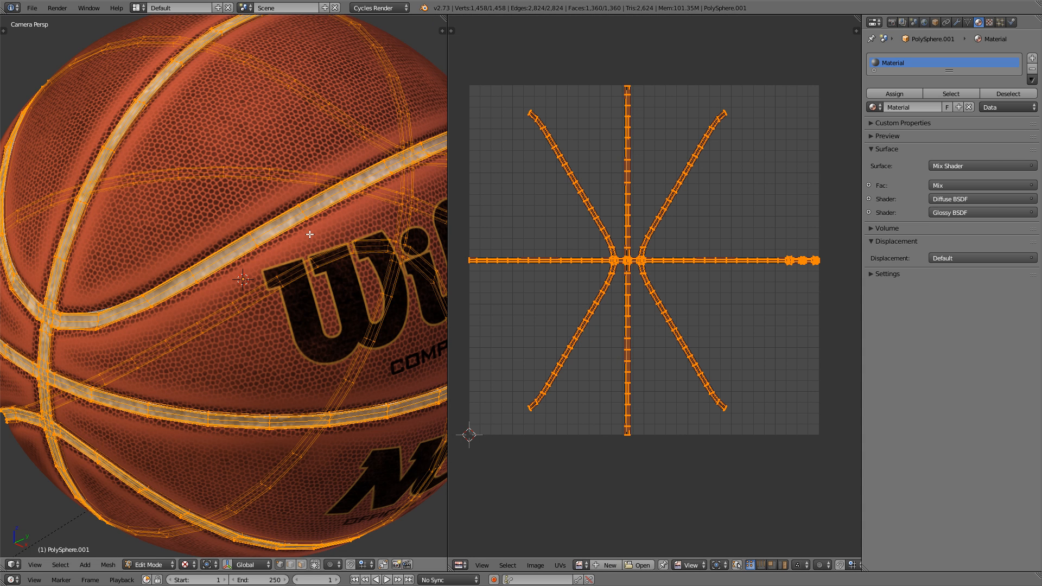
pyautogui.click(187, 564)
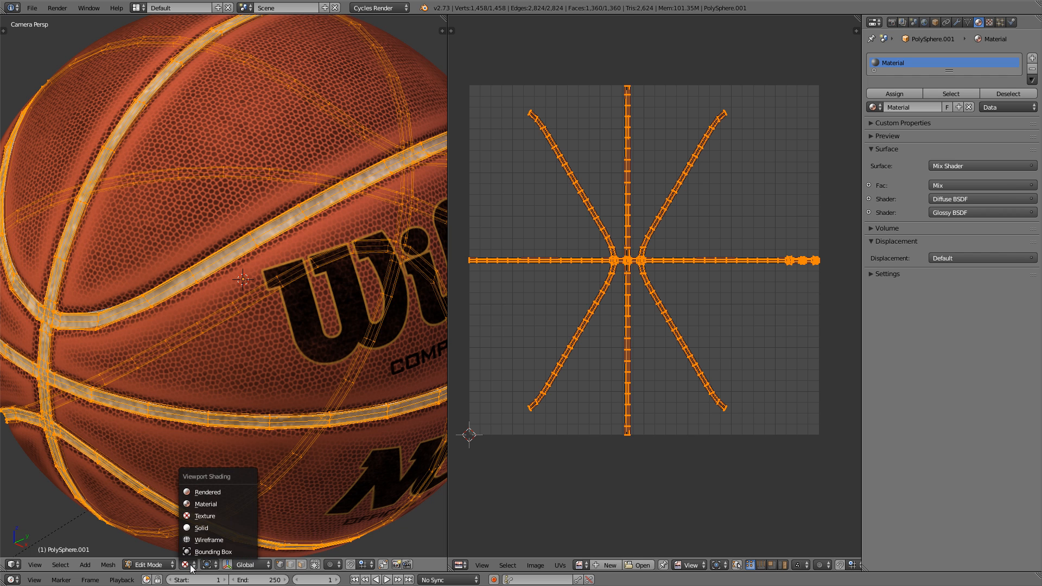
pyautogui.click(233, 516)
# Scale all the strips' UVs up to about three times their size, extending past the image bounds
pyautogui.scroll(2, 255, 268)
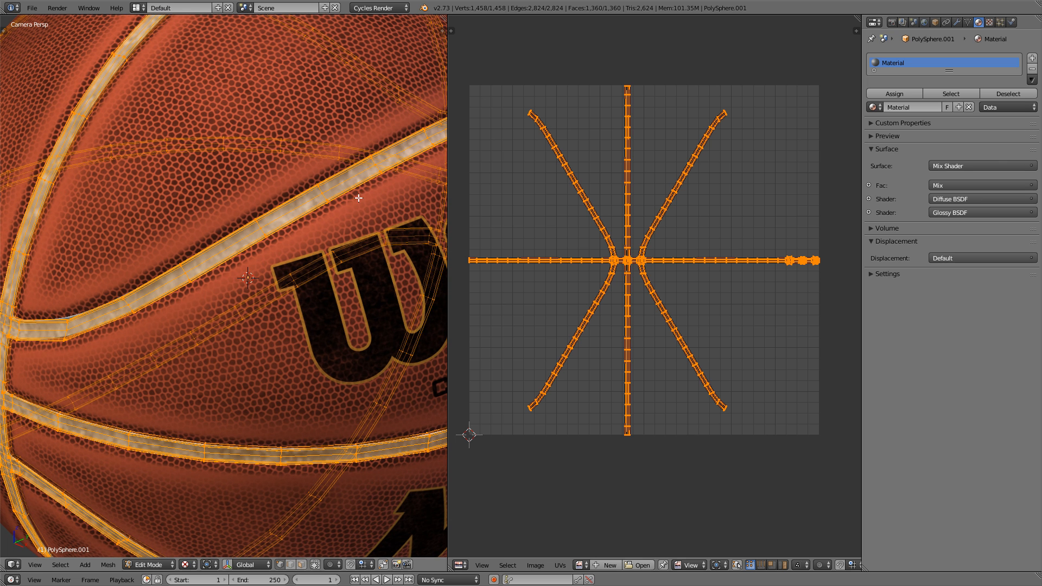
pyautogui.press('s')
pyautogui.click(720, 142)
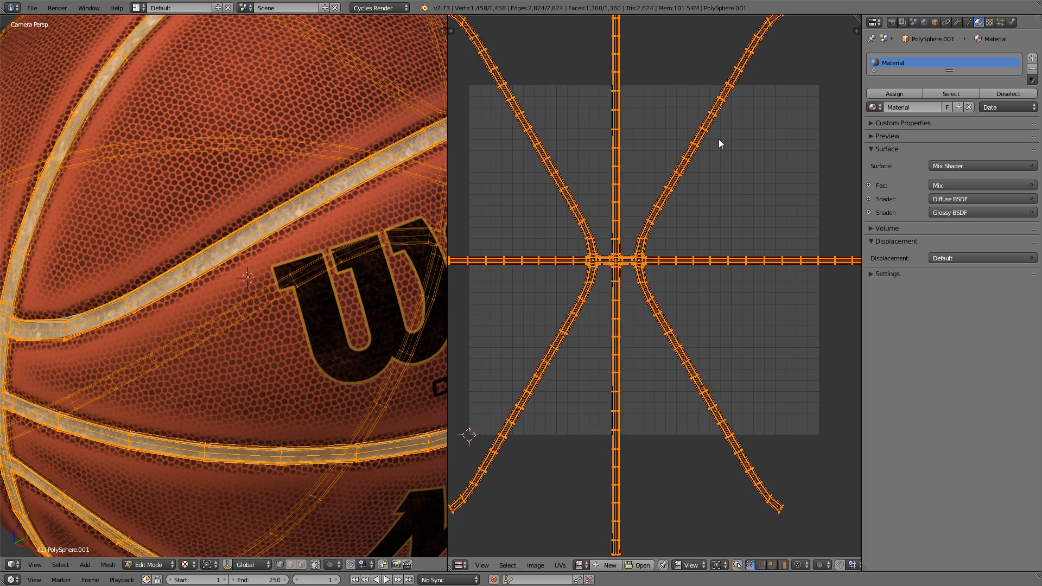
pyautogui.press('s')
pyautogui.click(738, 102)
pyautogui.press('s')
pyautogui.click(744, 93)
pyautogui.press('s')
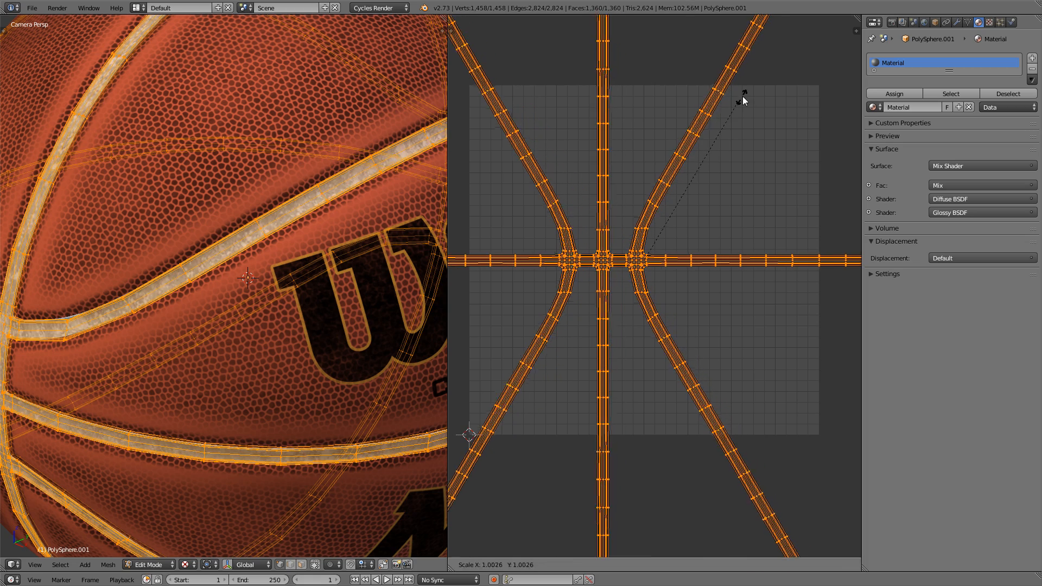
pyautogui.click(742, 96)
# Return to Object Mode and examine the size of the dirt texture along the ball's line strips
pyautogui.press('Tab')
pyautogui.keyDown('shift'); pyautogui.moveTo(320, 194); pyautogui.dragTo(298, 197, button='middle'); pyautogui.keyUp('shift')
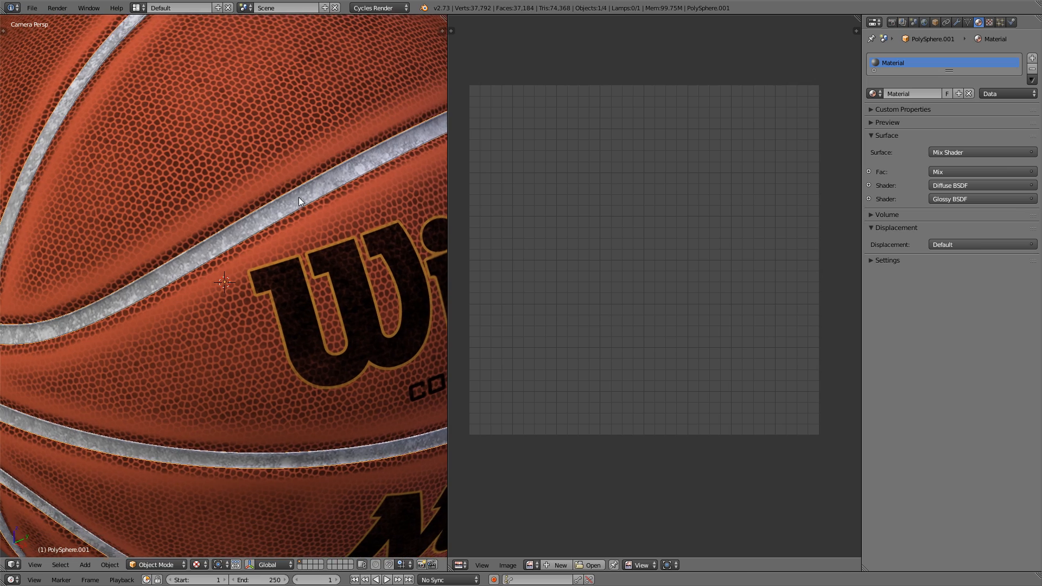
pyautogui.press('Tab')
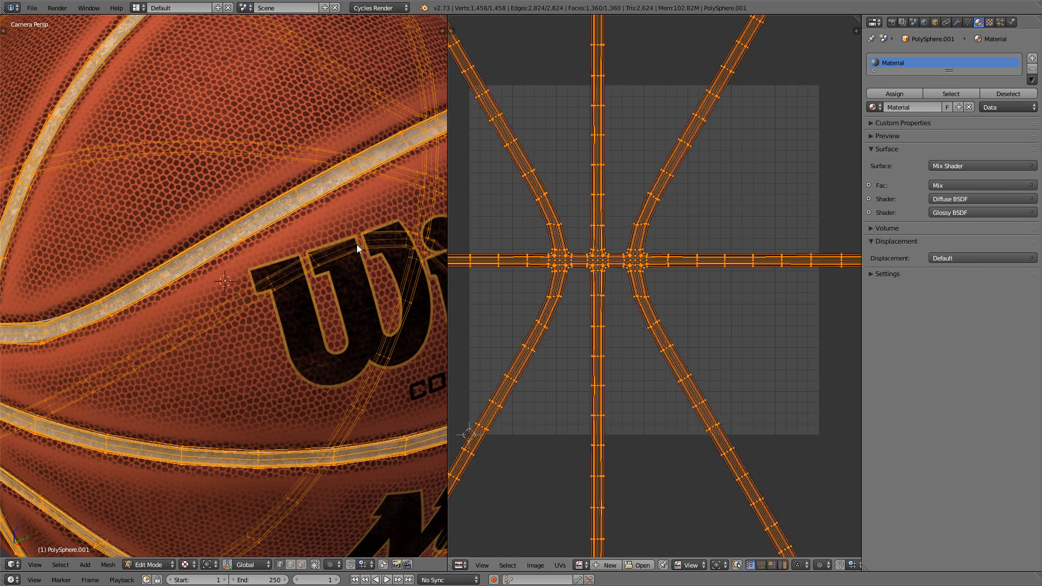
pyautogui.press('Tab')
pyautogui.scroll(-3, 236, 257)
pyautogui.keyDown('shift'); pyautogui.moveTo(236, 256); pyautogui.dragTo(291, 230, button='middle'); pyautogui.keyUp('shift')
pyautogui.scroll(4, 252, 236)
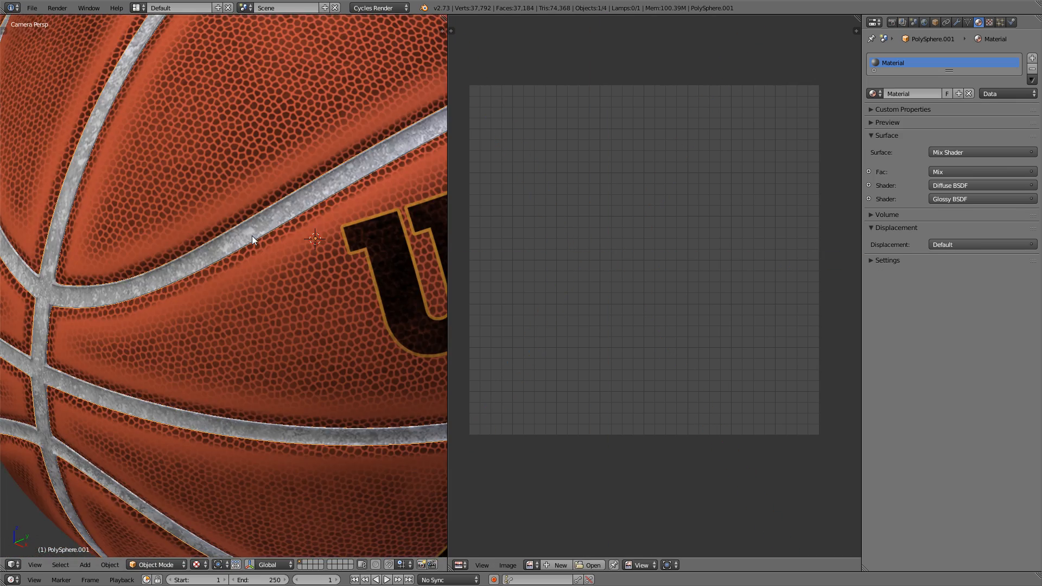
pyautogui.scroll(-4, 252, 235)
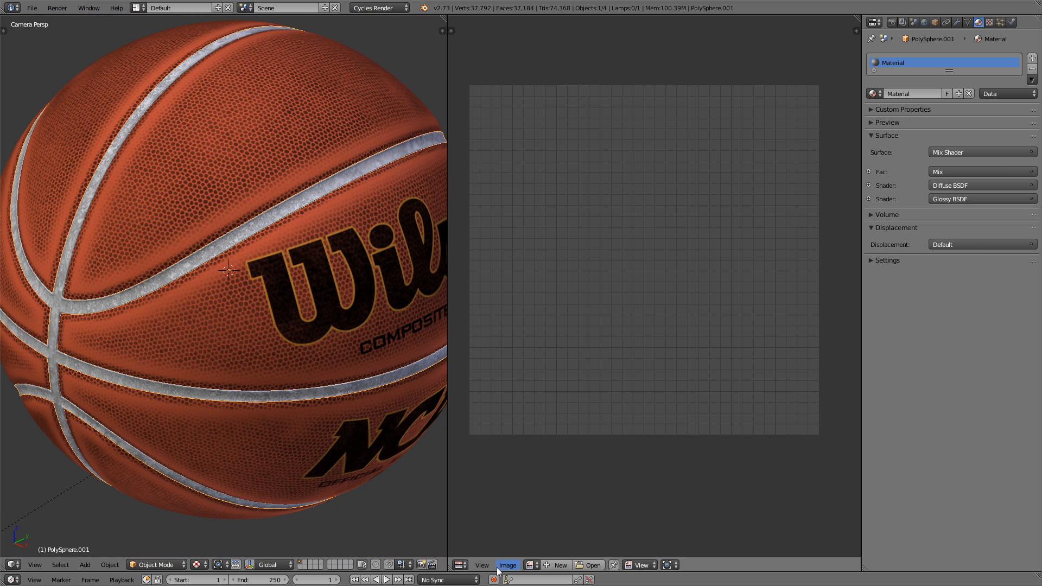
# Bring back the strip material's Node Editor in place of the UV layout and set the viewport shading to Rendered
pyautogui.click(460, 565)
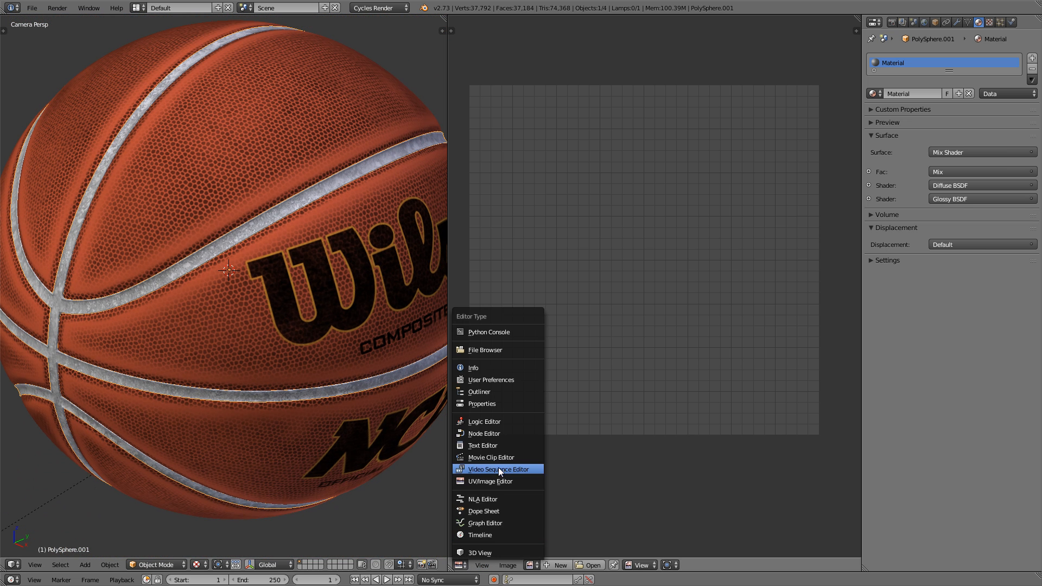
pyautogui.click(516, 433)
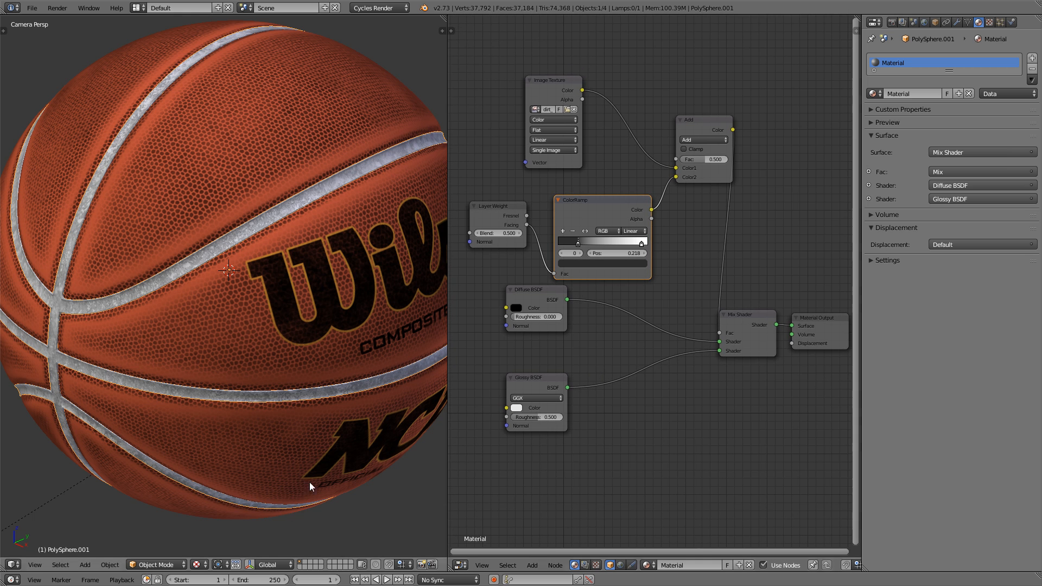
pyautogui.click(197, 565)
pyautogui.click(217, 492)
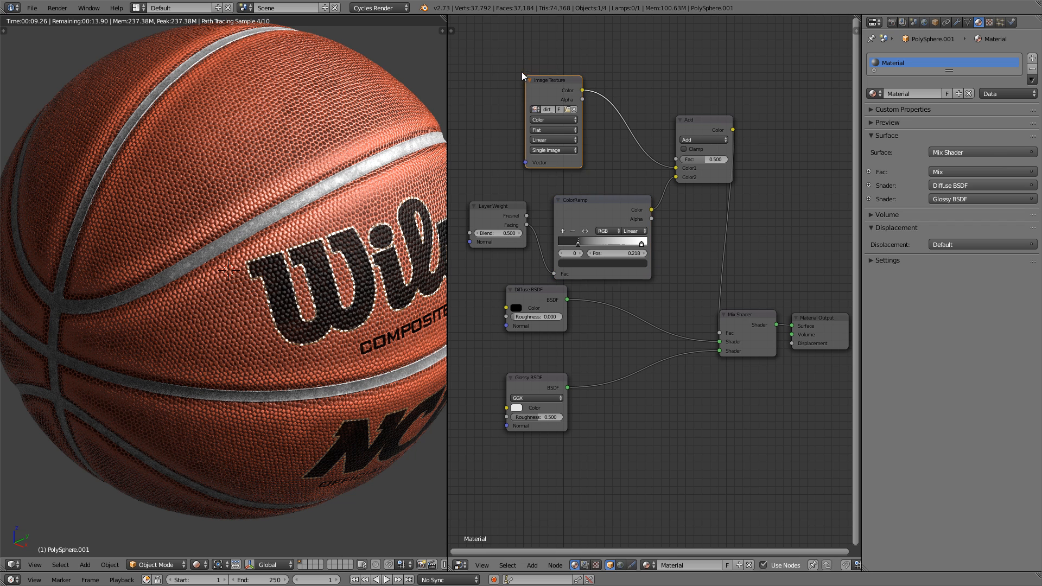
# Move the Image Texture node aside and insert a MixRGB node on the link between it and the Add node
pyautogui.moveTo(558, 85); pyautogui.dragTo(526, 71)
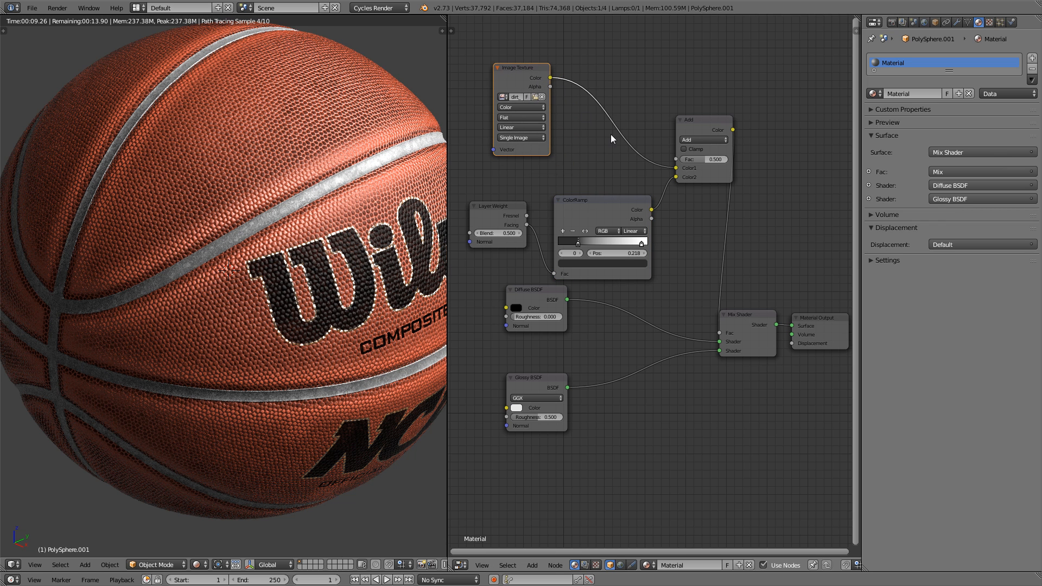
pyautogui.hotkey('shift', 'a')
pyautogui.moveTo(608, 101)
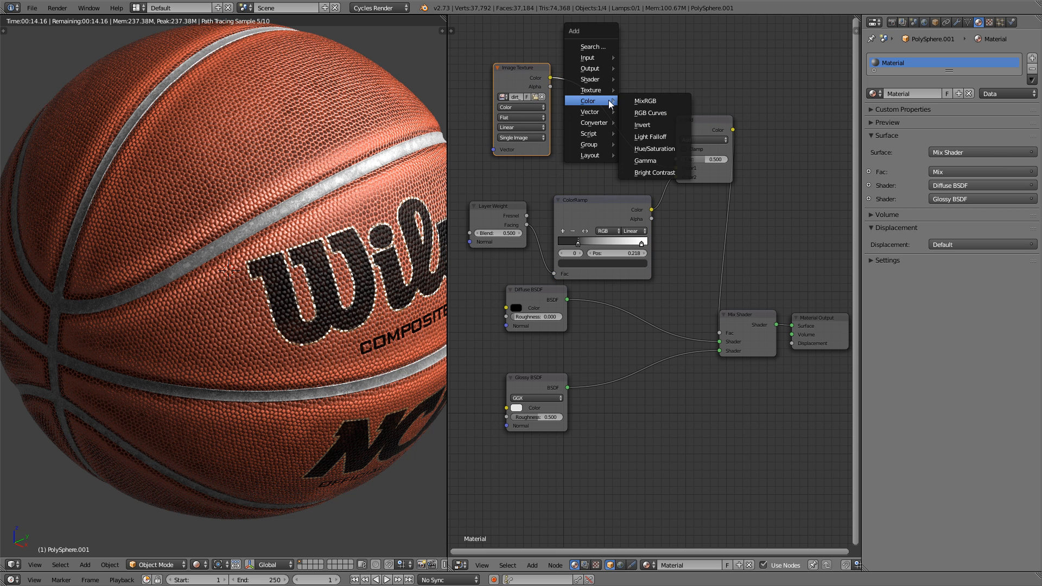
pyautogui.click(666, 100)
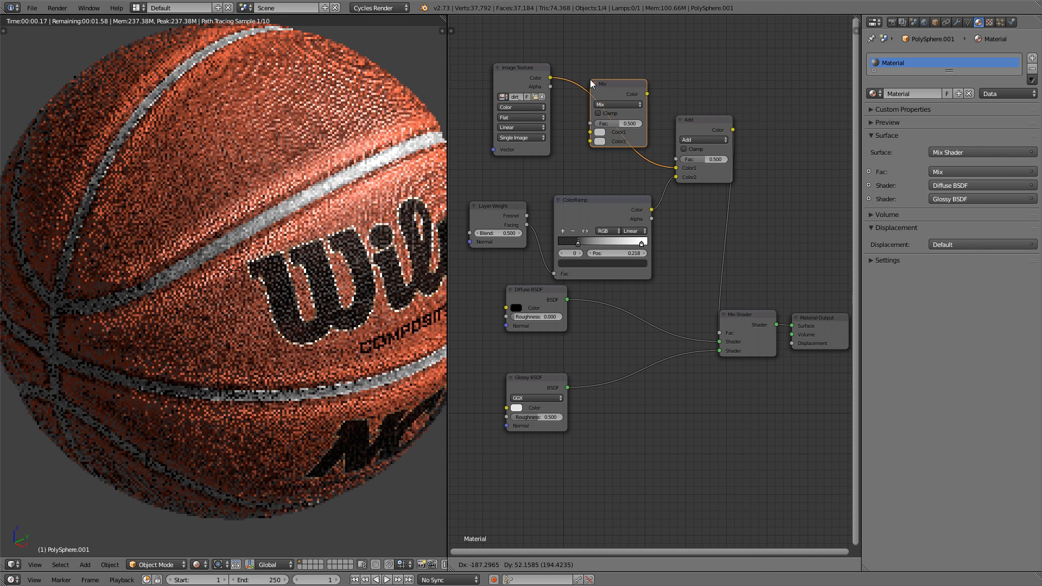
pyautogui.click(591, 79)
# Set the new MixRGB node's blend mode to Multiply and its Color2 to black
pyautogui.click(607, 104)
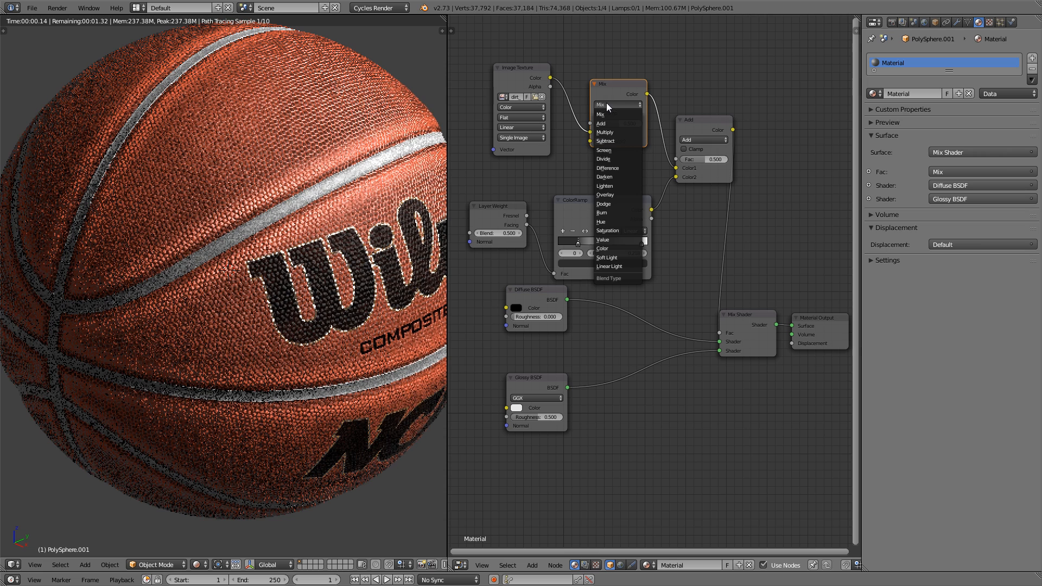
pyautogui.click(616, 133)
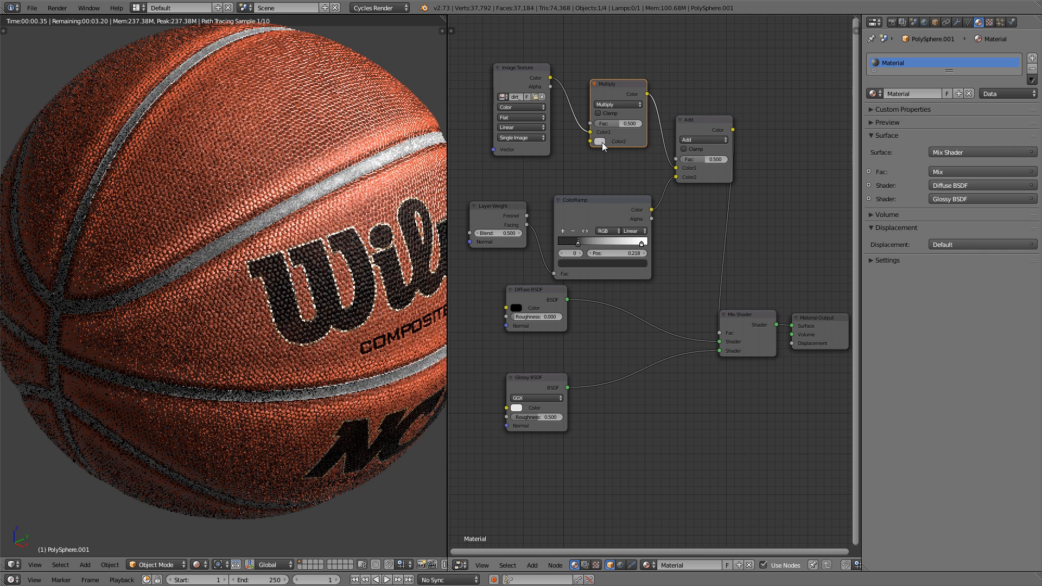
pyautogui.click(603, 142)
pyautogui.moveTo(662, 74); pyautogui.dragTo(663, 80)
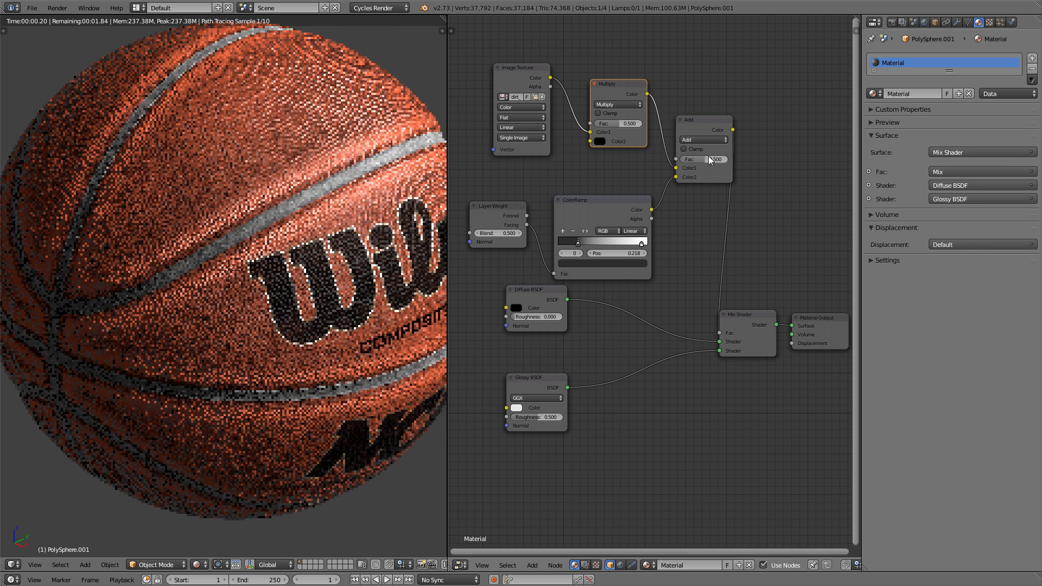
pyautogui.moveTo(525, 70); pyautogui.dragTo(515, 74)
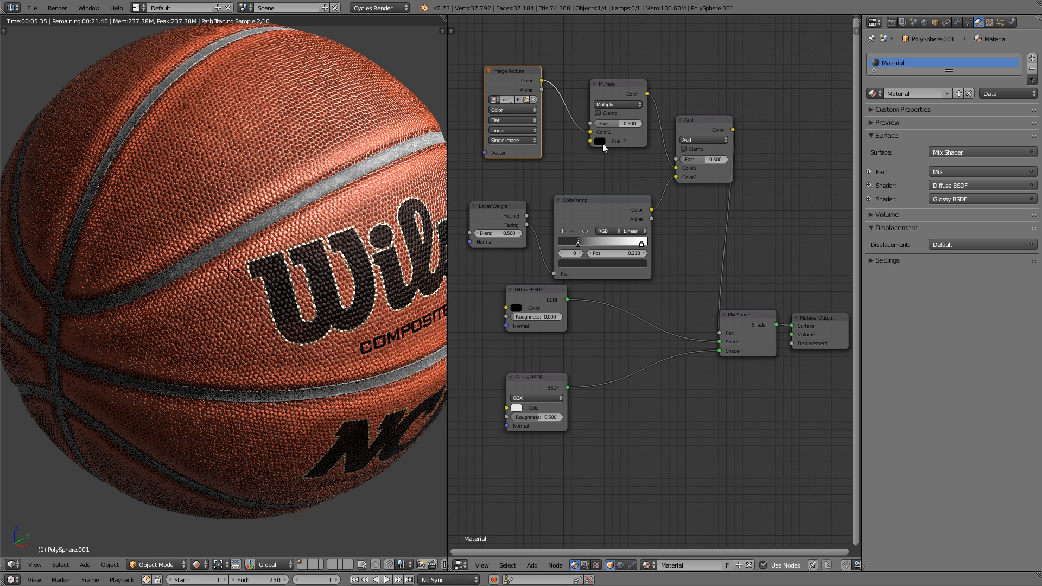
# Try the Multiply node's Fac at 1.000 and at 0.700
pyautogui.moveTo(619, 122); pyautogui.dragTo(643, 122)
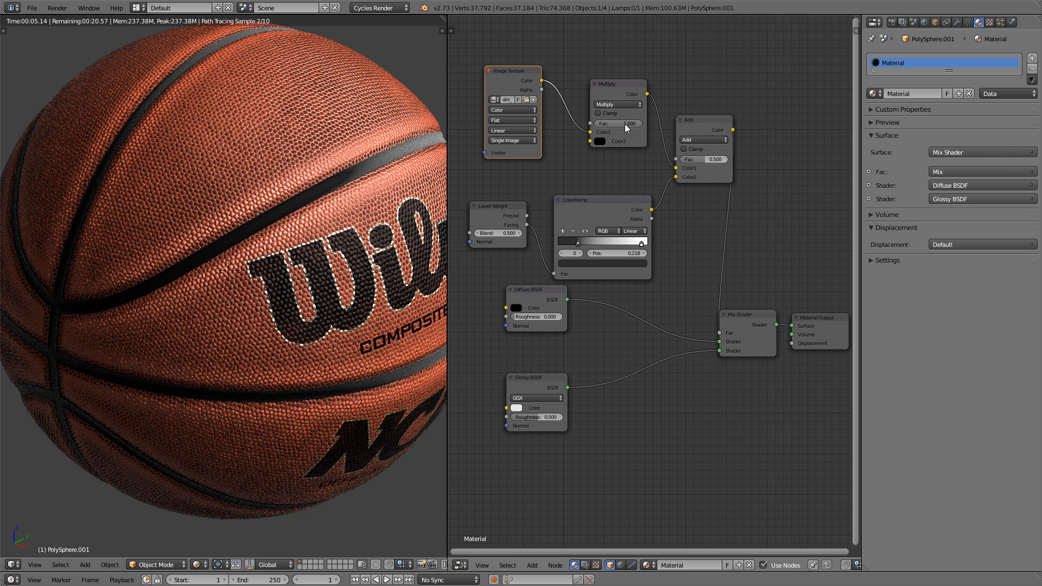
pyautogui.click(624, 123)
pyautogui.write('.6')
pyautogui.press('BackSpace')
pyautogui.write('7')
pyautogui.press('Return')
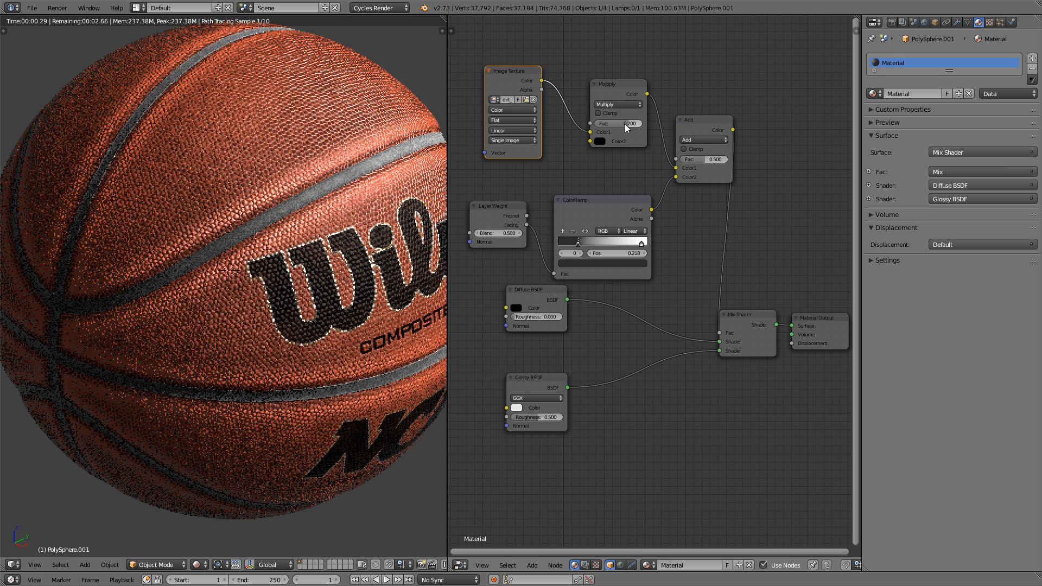
# Set the Multiply node's Fac to 0.900
pyautogui.click(620, 124)
pyautogui.write('9')
pyautogui.press('Return')
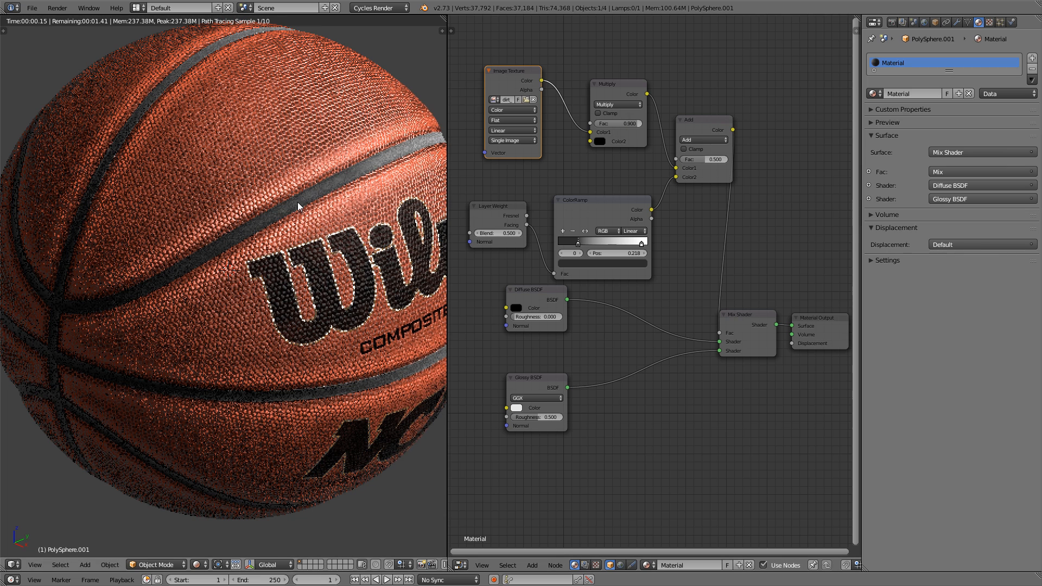
# Set the Glossy BSDF's Roughness to 0.400
pyautogui.moveTo(274, 230); pyautogui.dragTo(295, 213, button='middle')
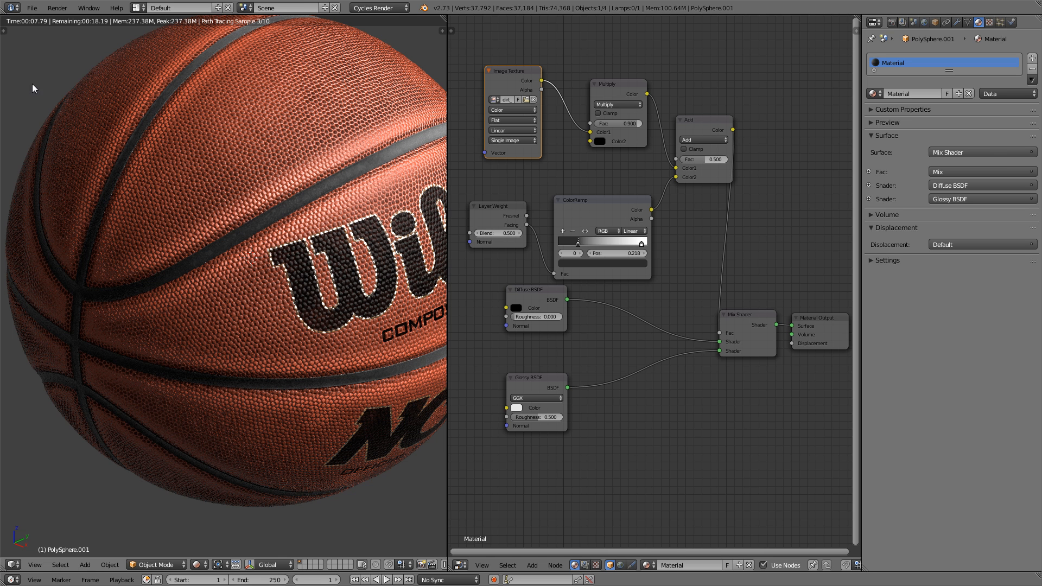
pyautogui.scroll(-1, 158, 255)
pyautogui.moveTo(180, 270)
pyautogui.keyDown('shift'); pyautogui.mouseDown(button='middle')
pyautogui.moveTo(165, 275)
pyautogui.moveTo(178, 275)
pyautogui.mouseUp(button='middle'); pyautogui.keyUp('shift')
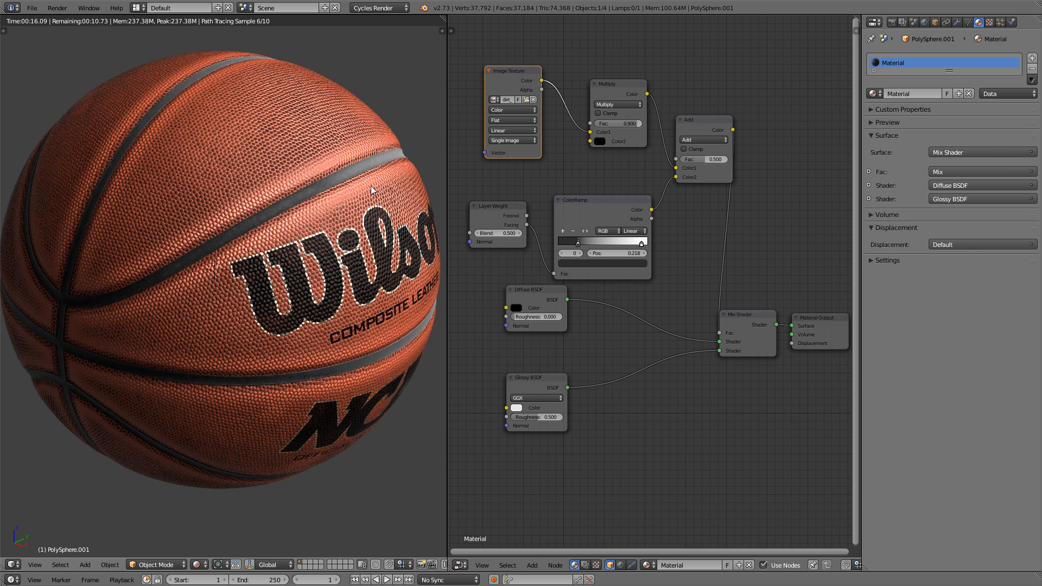
pyautogui.click(540, 417)
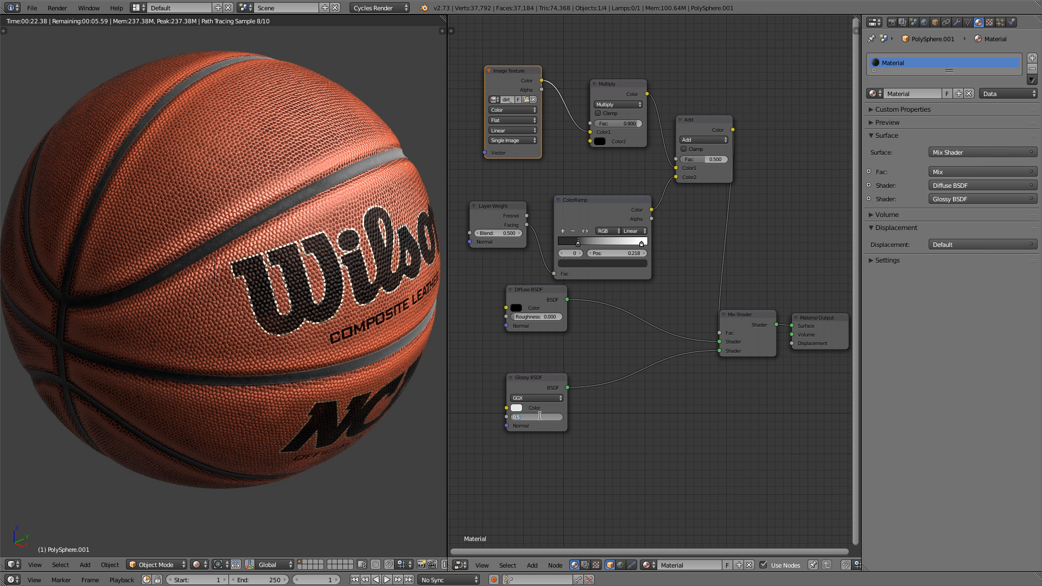
pyautogui.press('Return')
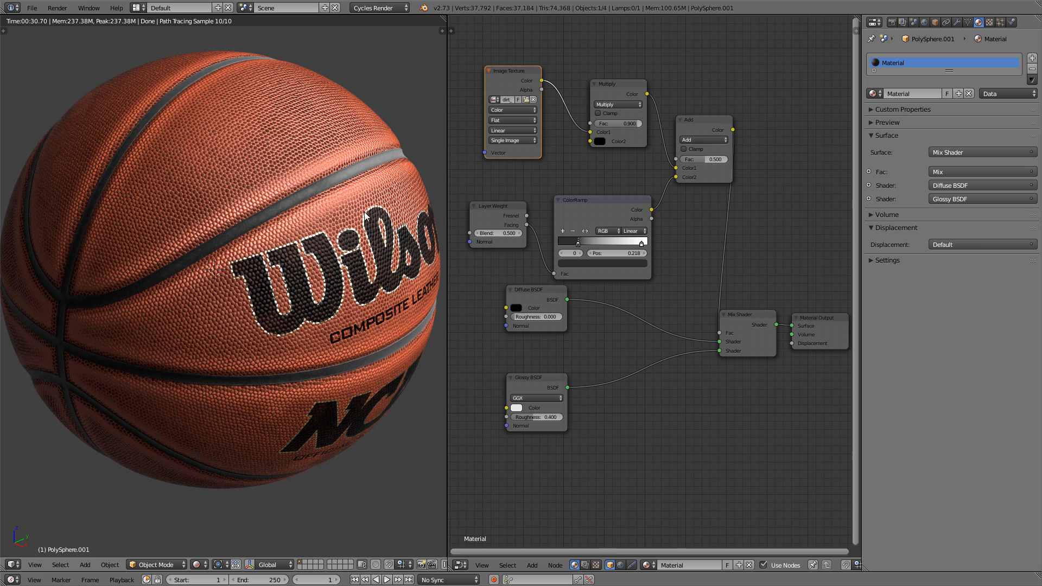
# Add a plane mesh in the top view and scale it up in Edit Mode until it extends well beyond the ball, lamp and camera
pyautogui.press('z')
pyautogui.press('KP_7')
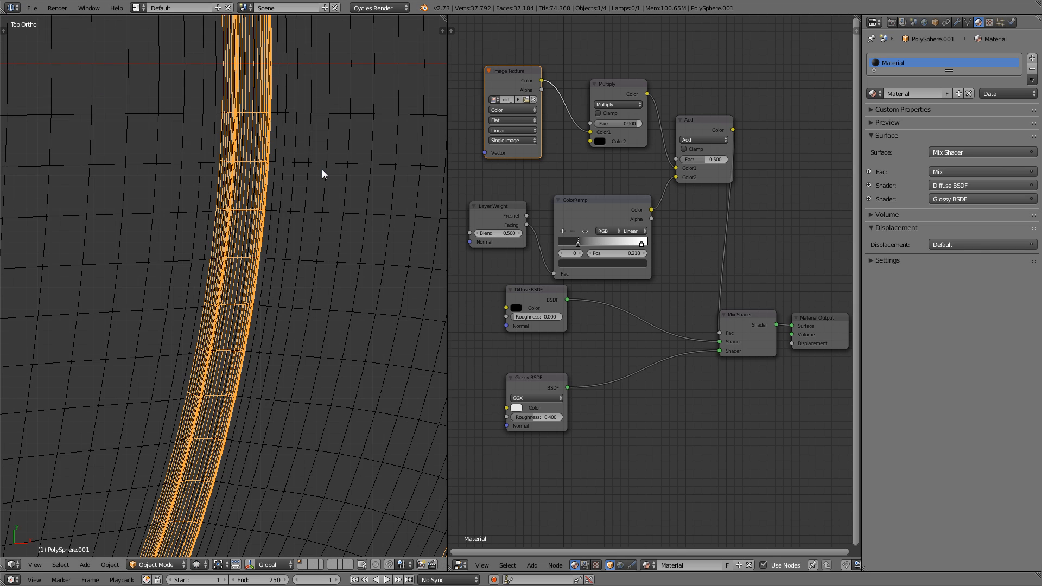
pyautogui.scroll(-12, 321, 169)
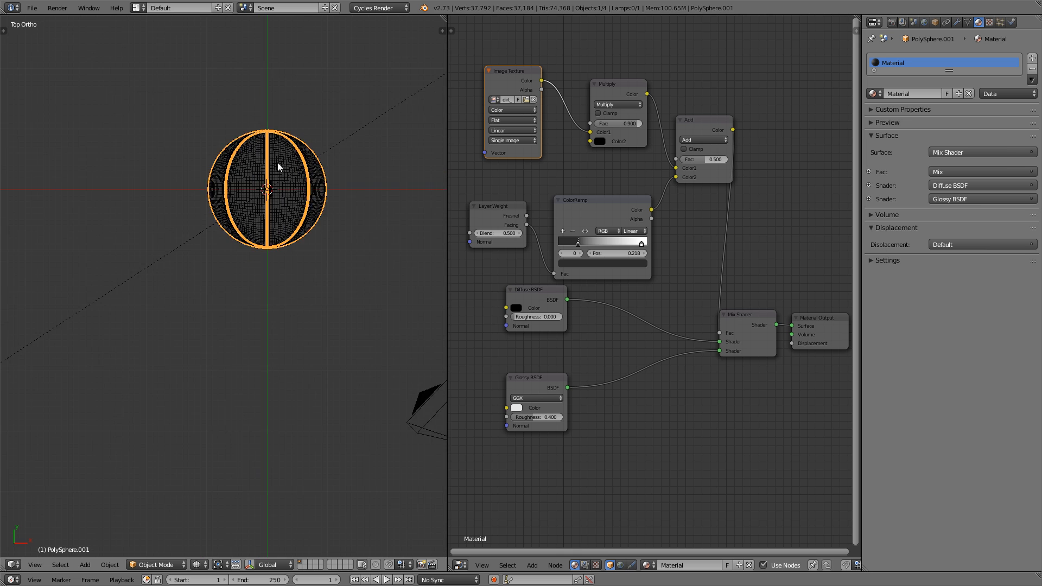
pyautogui.scroll(-5, 287, 212)
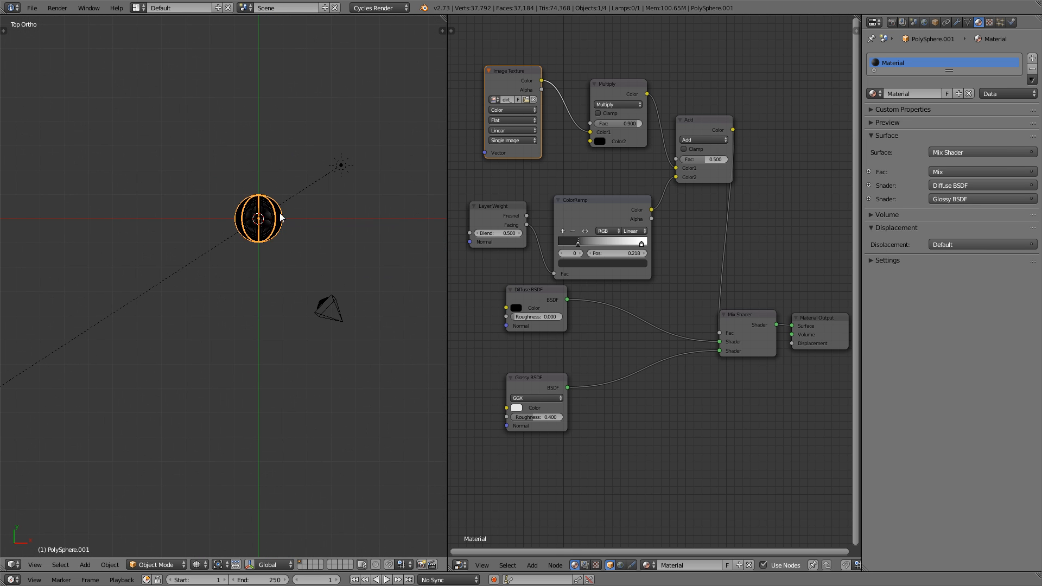
pyautogui.hotkey('shift', 'a')
pyautogui.click(321, 212)
pyautogui.press('Tab')
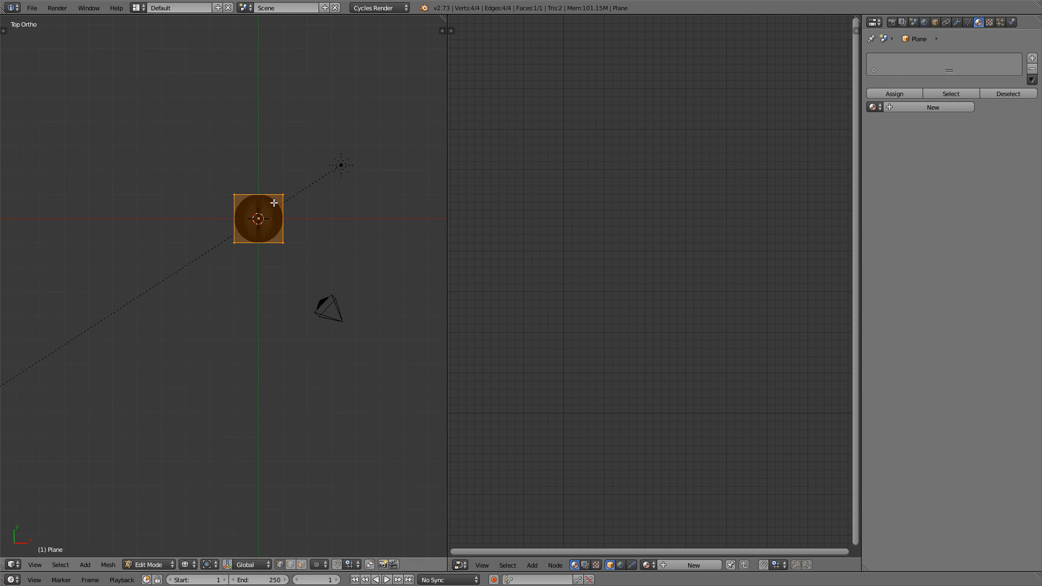
pyautogui.press('s')
pyautogui.click(405, 111)
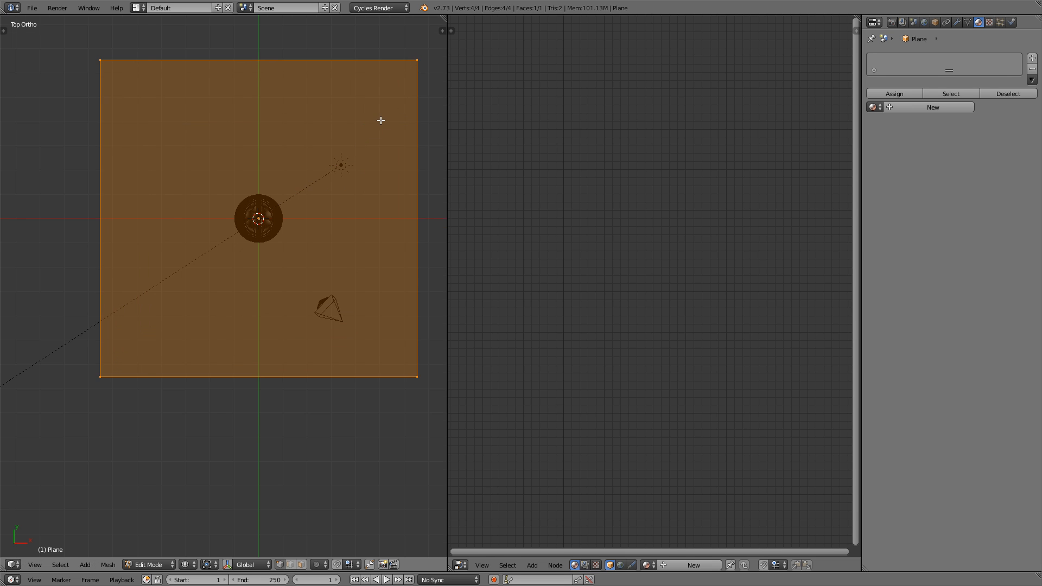
# Lower the plane along the Z axis to the underside of the ball in the front view
pyautogui.press('KP_1')
pyautogui.scroll(7, 205, 320)
pyautogui.scroll(4, 244, 275)
pyautogui.keyDown('shift'); pyautogui.moveTo(249, 235); pyautogui.dragTo(261, 138, button='middle'); pyautogui.keyUp('shift')
pyautogui.press('g')
pyautogui.press('z')
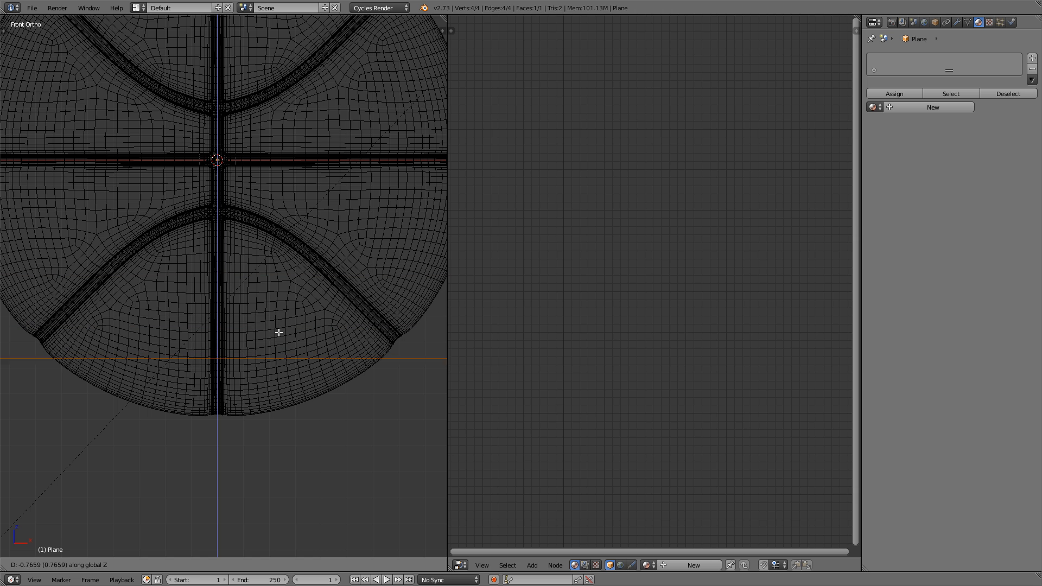
pyautogui.click(288, 388)
# Fine-tune the plane's height along Z so it just touches the ball's lowest point
pyautogui.scroll(4, 242, 395)
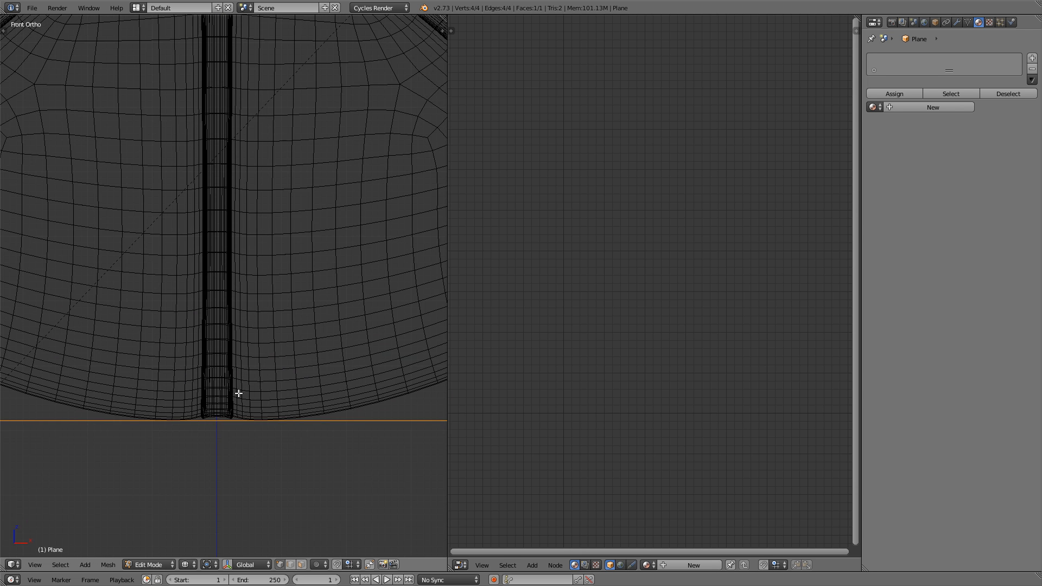
pyautogui.keyDown('shift'); pyautogui.moveTo(239, 393); pyautogui.dragTo(257, 375, button='middle'); pyautogui.keyUp('shift')
pyautogui.press('g')
pyautogui.press('z')
pyautogui.click(274, 366)
pyautogui.scroll(-8, 277, 353)
pyautogui.scroll(-8, 276, 344)
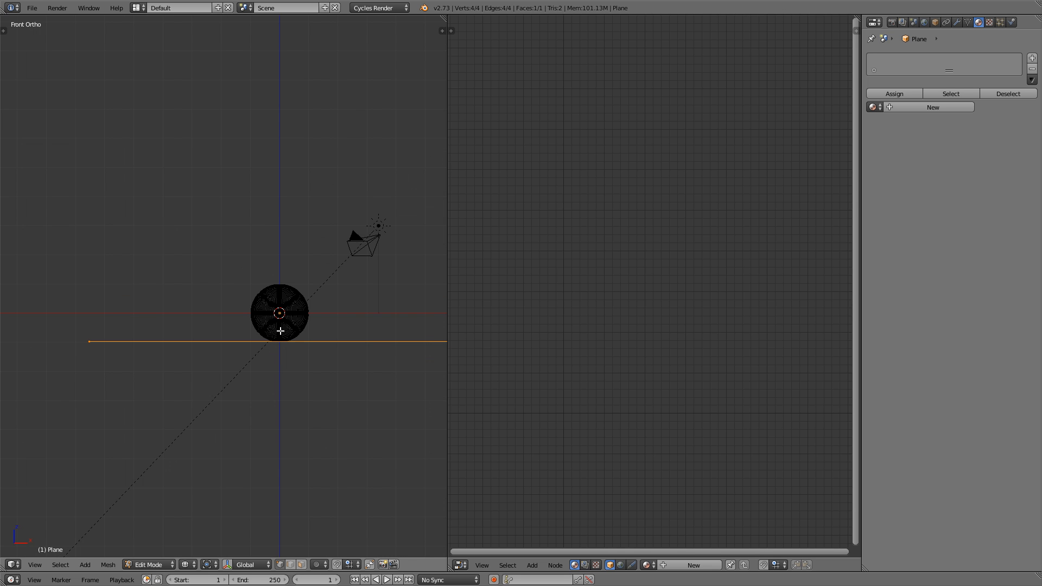
# Scale the plane up in the camera view until it covers the whole camera frame
pyautogui.press('KP_0')
pyautogui.scroll(-3, 296, 158)
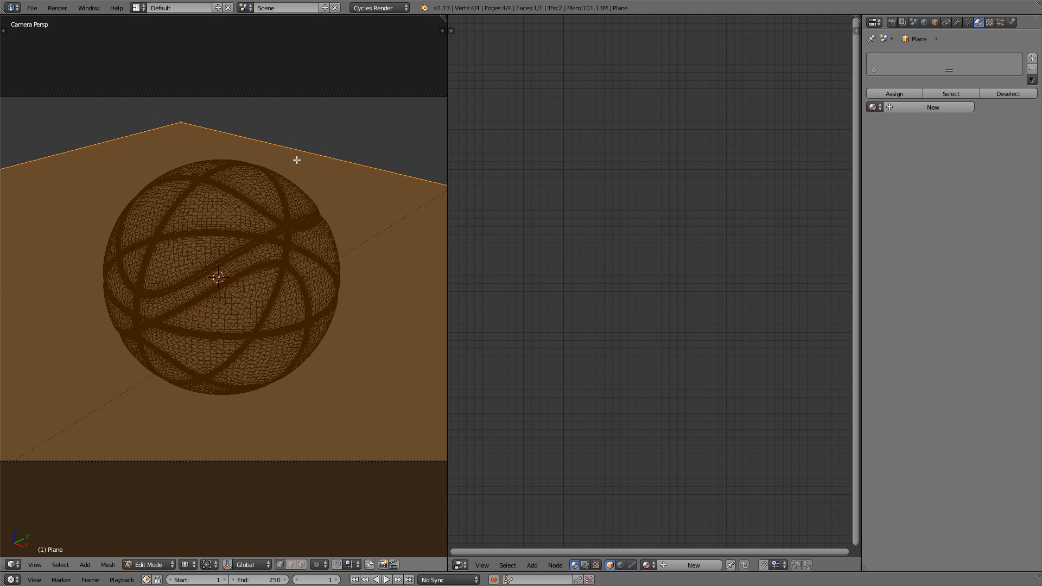
pyautogui.moveTo(308, 217)
pyautogui.keyDown('shift'); pyautogui.mouseDown(button='middle')
pyautogui.moveTo(375, 217)
pyautogui.moveTo(319, 224)
pyautogui.mouseUp(button='middle'); pyautogui.keyUp('shift')
pyautogui.scroll(-2, 370, 216)
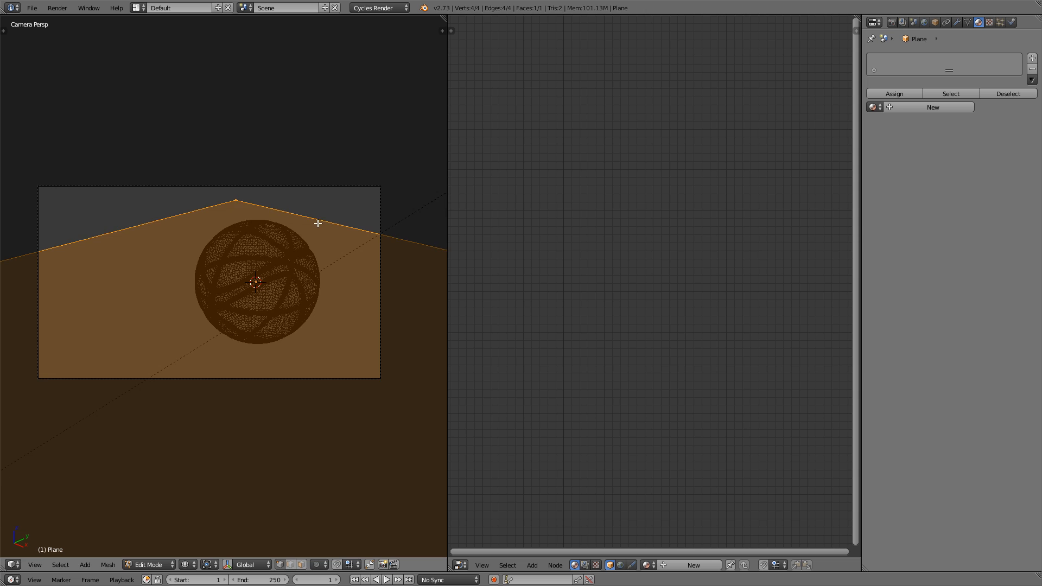
pyautogui.press('s')
pyautogui.click(359, 154)
pyautogui.press('s')
pyautogui.click(349, 177)
pyautogui.press('s')
pyautogui.click(352, 185)
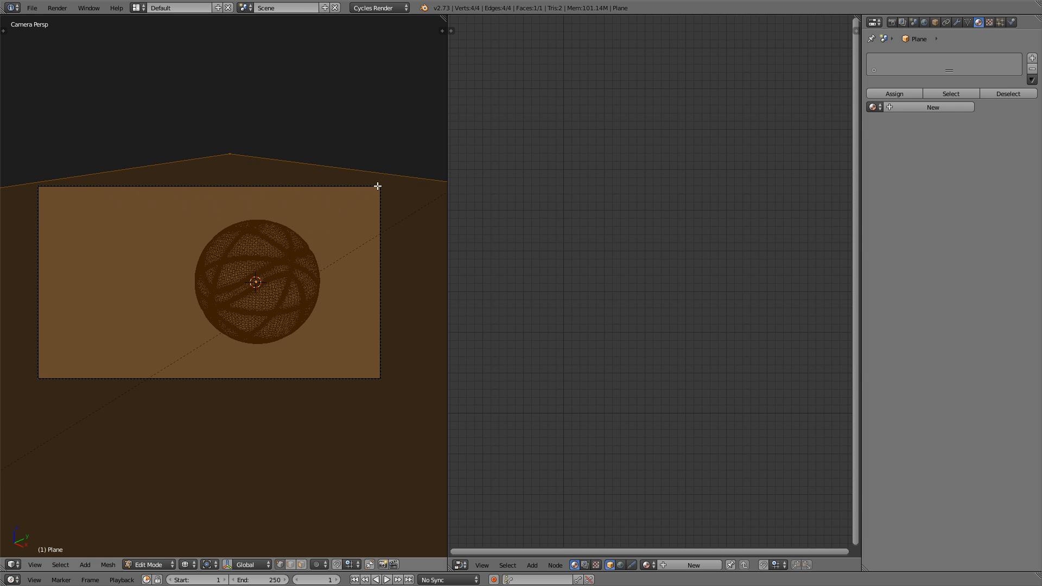
# Leave Edit Mode and preview the ball on the plane with Rendered viewport shading in the camera view
pyautogui.keyDown('shift'); pyautogui.moveTo(323, 217); pyautogui.dragTo(331, 208, button='middle'); pyautogui.keyUp('shift')
pyautogui.scroll(1, 332, 209)
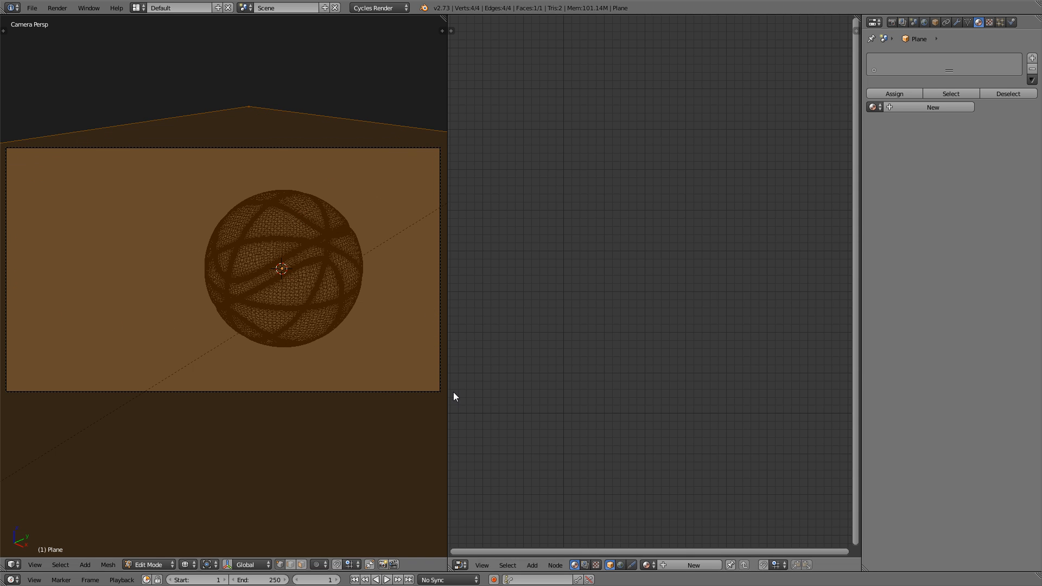
pyautogui.hotkey('shift', 'z')
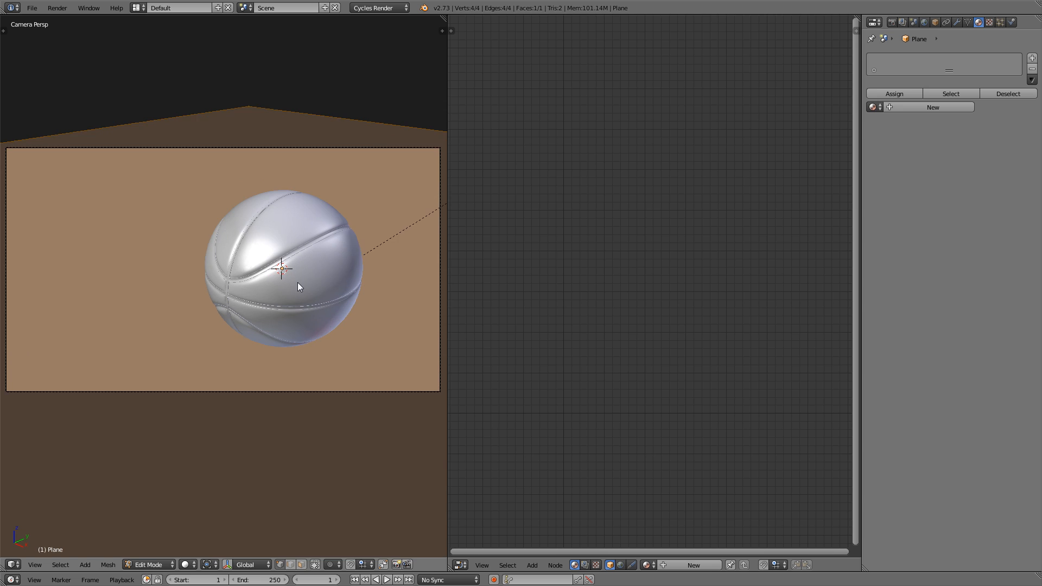
pyautogui.press('Tab')
pyautogui.scroll(1, 298, 285)
pyautogui.click(206, 566)
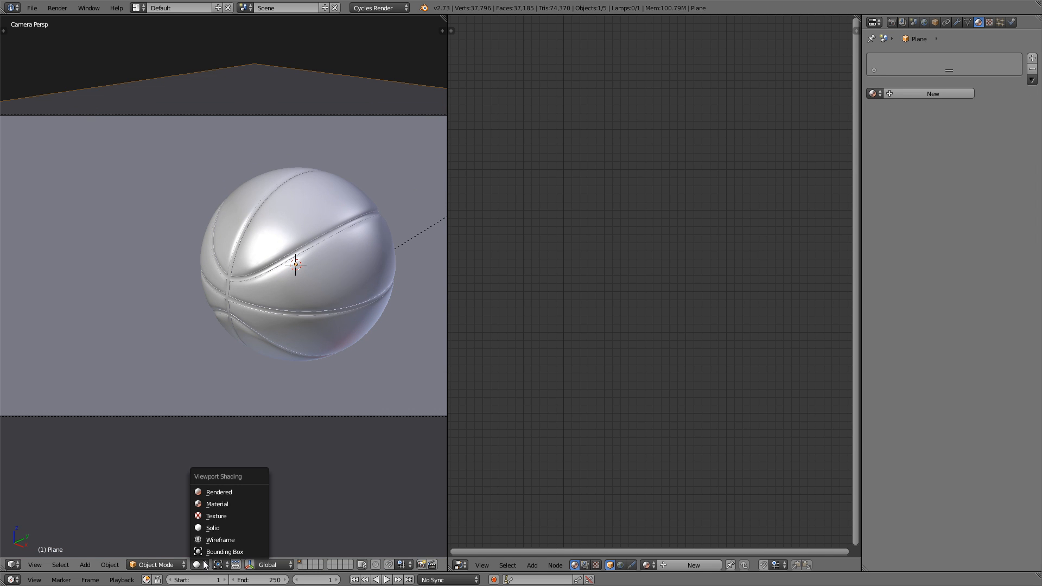
pyautogui.click(225, 492)
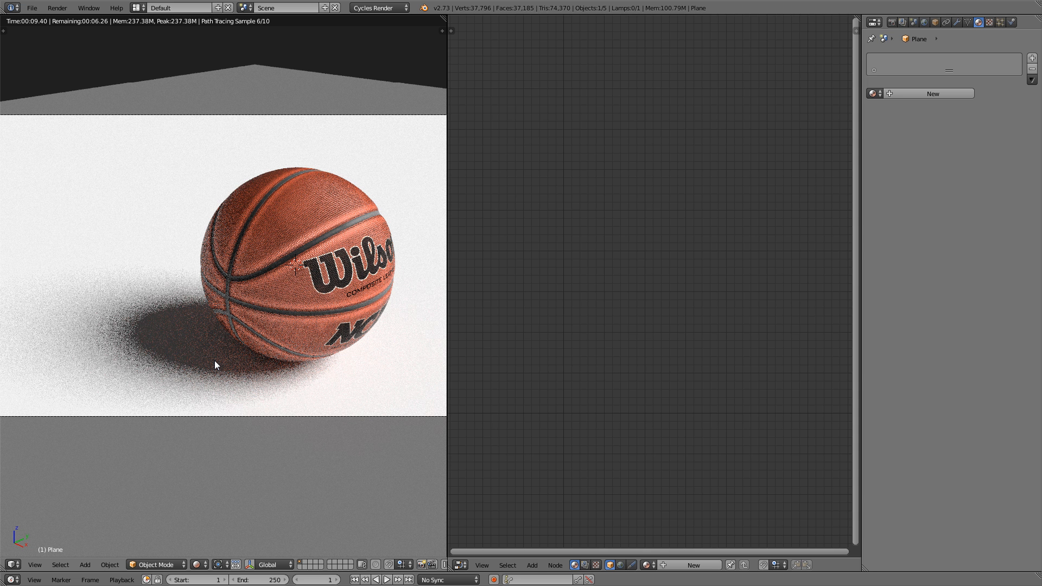
# Open the UV/Image Editor beside the 3D view and project the plane's UVs from the top view to fill the UV bounds
pyautogui.press('z')
pyautogui.press('KP_7')
pyautogui.scroll(-4, 214, 360)
pyautogui.scroll(1, 216, 366)
pyautogui.scroll(-1, 204, 354)
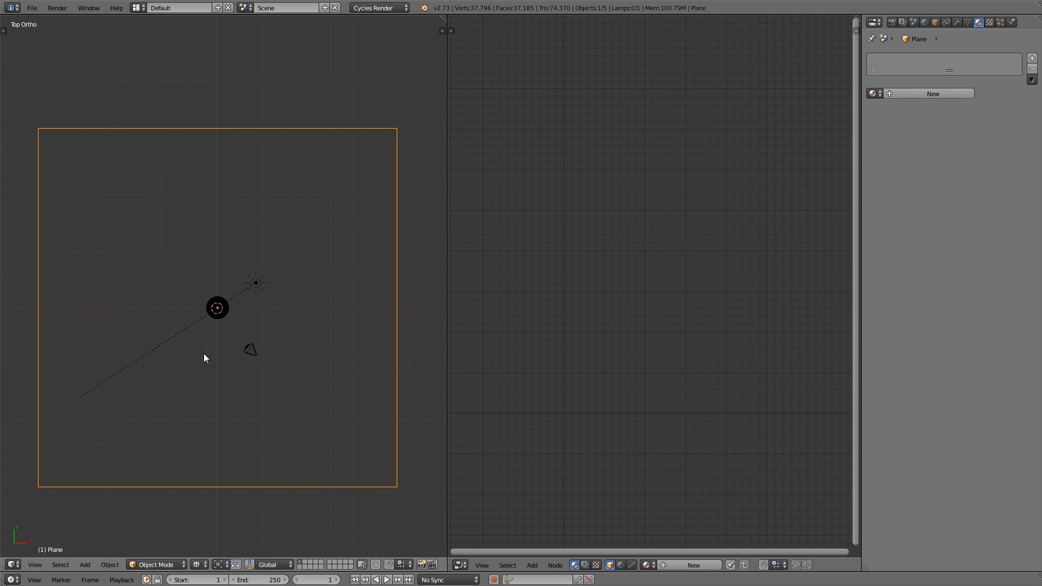
pyautogui.press('Tab')
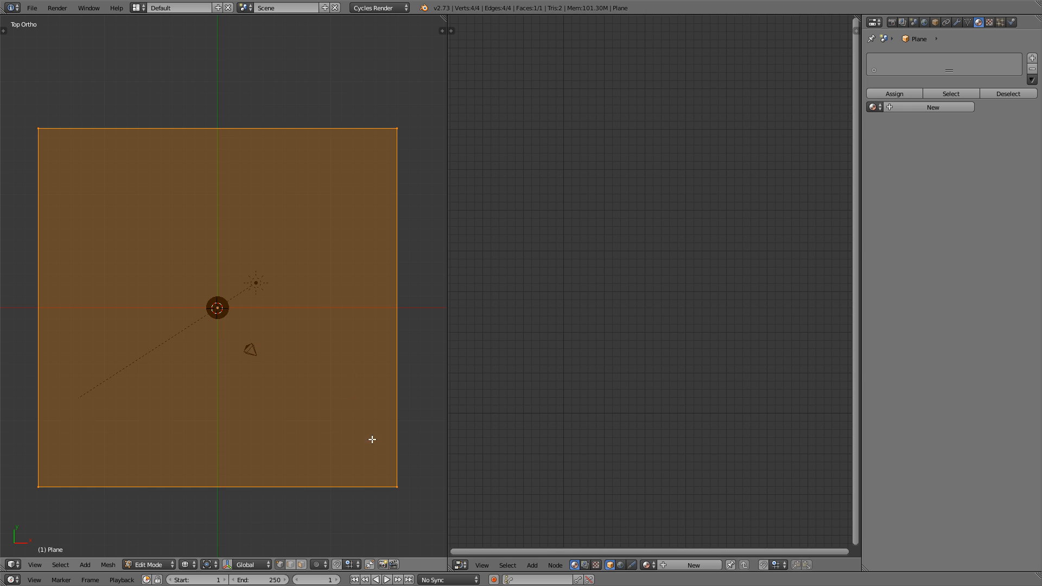
pyautogui.click(460, 565)
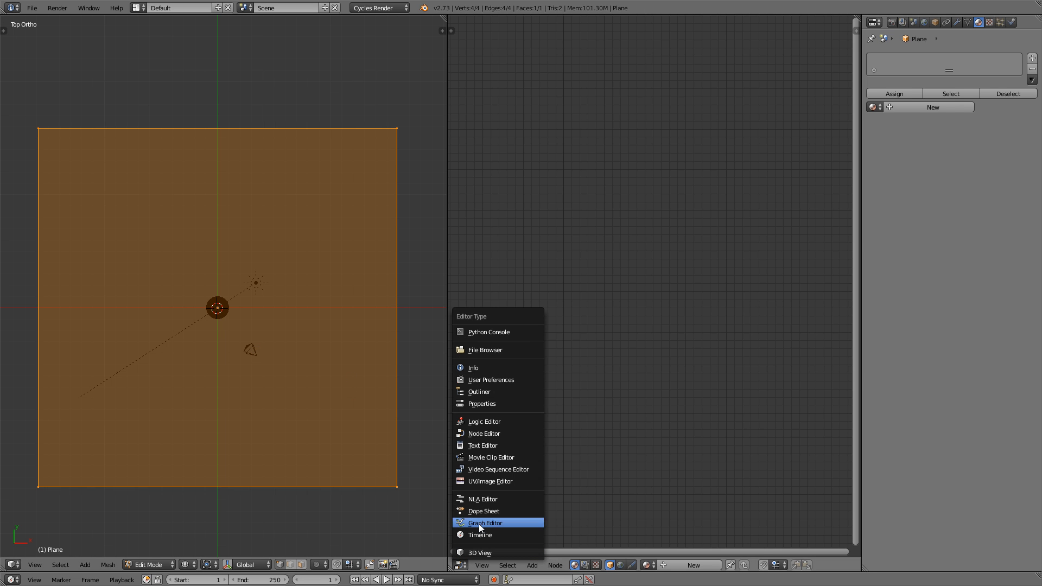
pyautogui.click(497, 482)
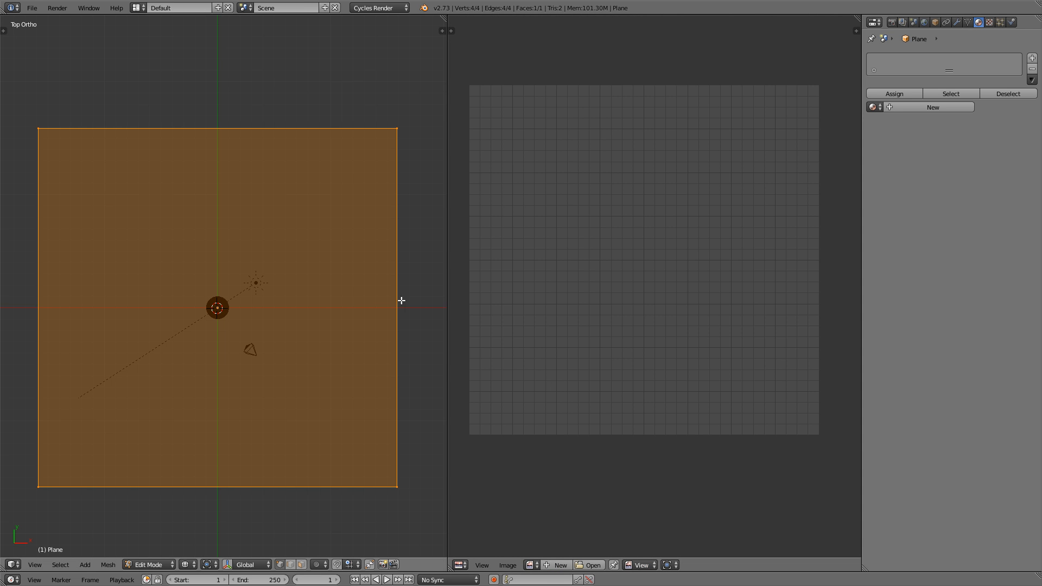
pyautogui.press('u')
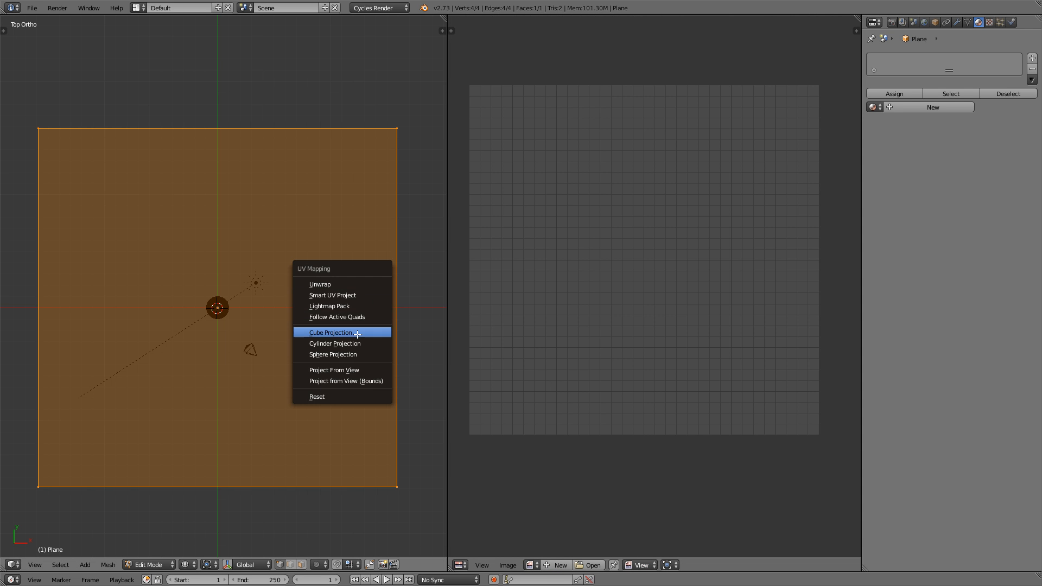
pyautogui.click(354, 372)
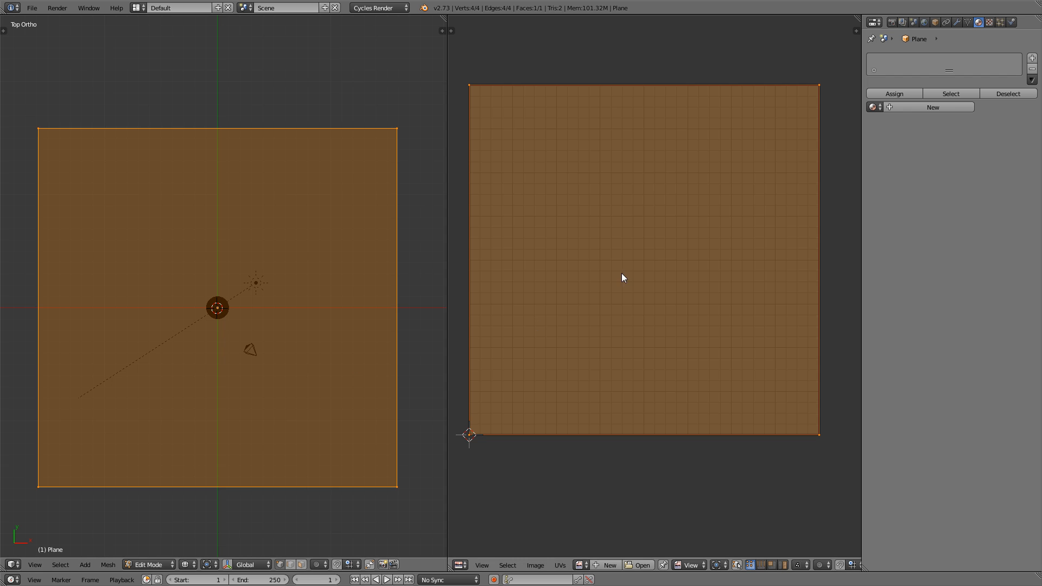
pyautogui.moveTo(635, 276); pyautogui.dragTo(635, 286, button='middle')
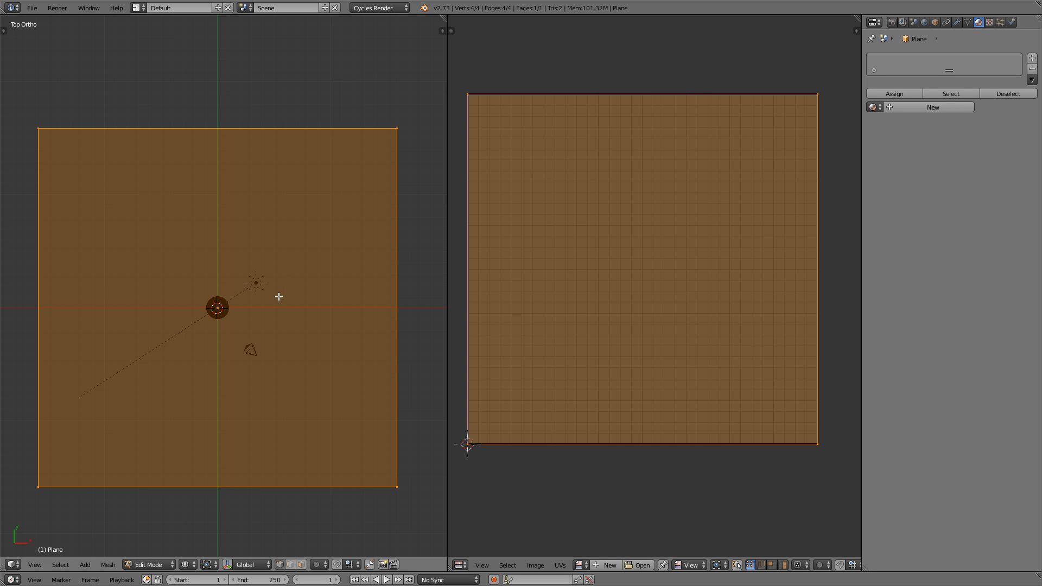
# Switch back to the Node Editor, return to Object Mode in the camera view, and create a new material on the plane
pyautogui.click(460, 565)
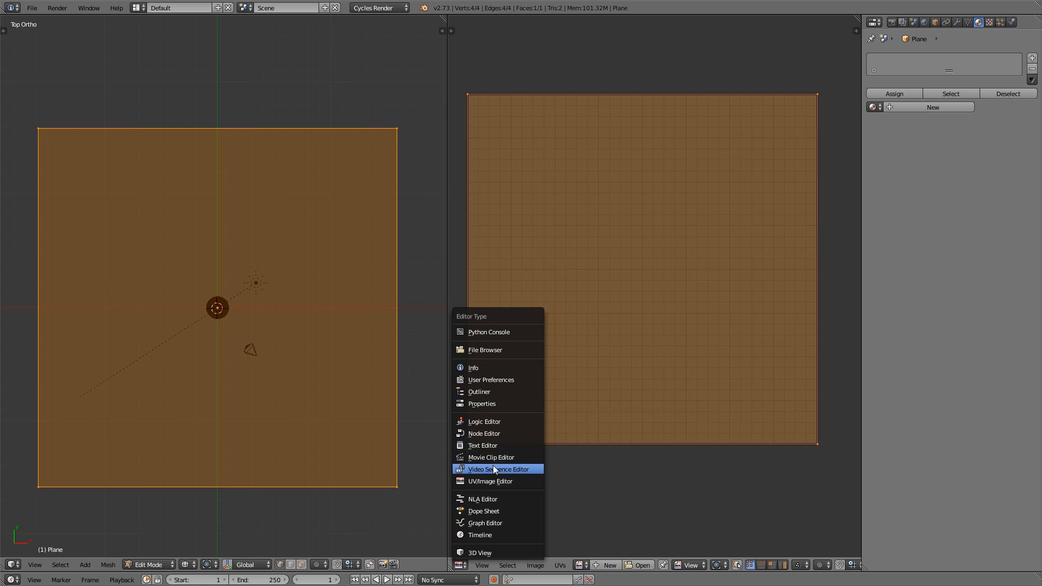
pyautogui.click(493, 434)
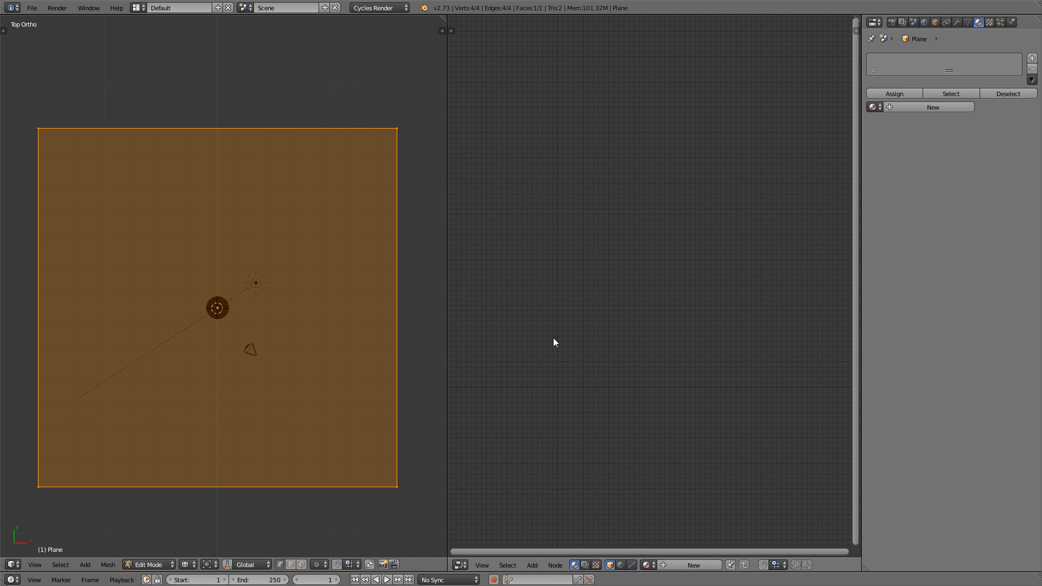
pyautogui.press('Tab')
pyautogui.press('KP_0')
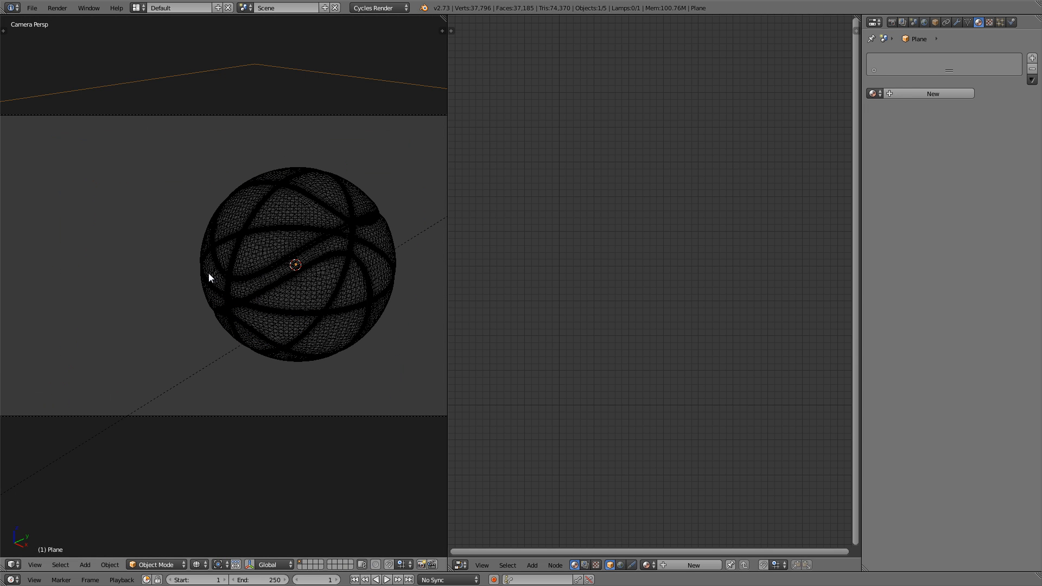
pyautogui.click(907, 93)
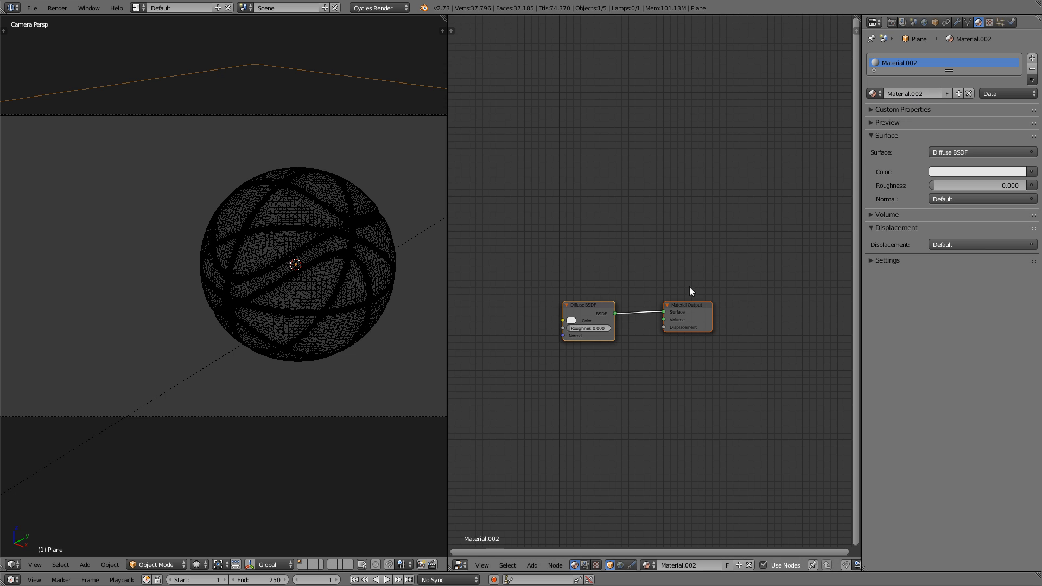
pyautogui.scroll(3, 653, 337)
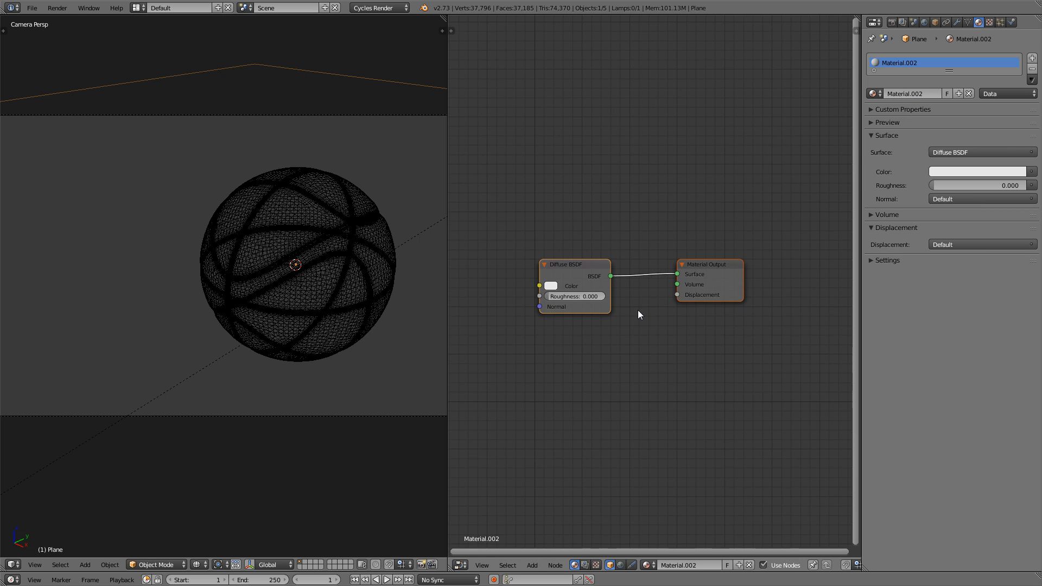
pyautogui.scroll(-2, 638, 314)
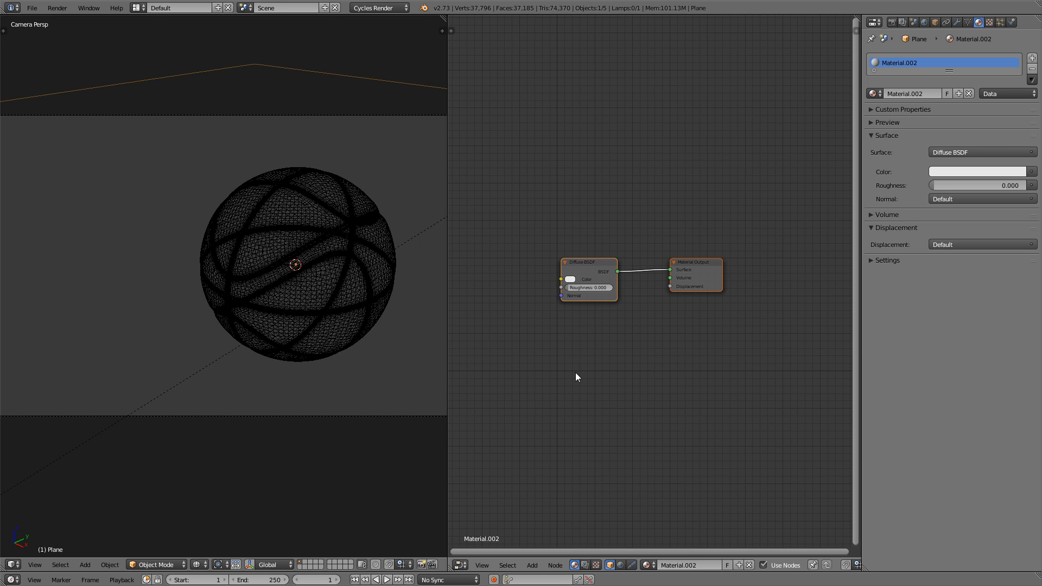
# Add an Image Texture node and place it before the plane's Diffuse BSDF node
pyautogui.hotkey('shift', 'a')
pyautogui.moveTo(571, 415)
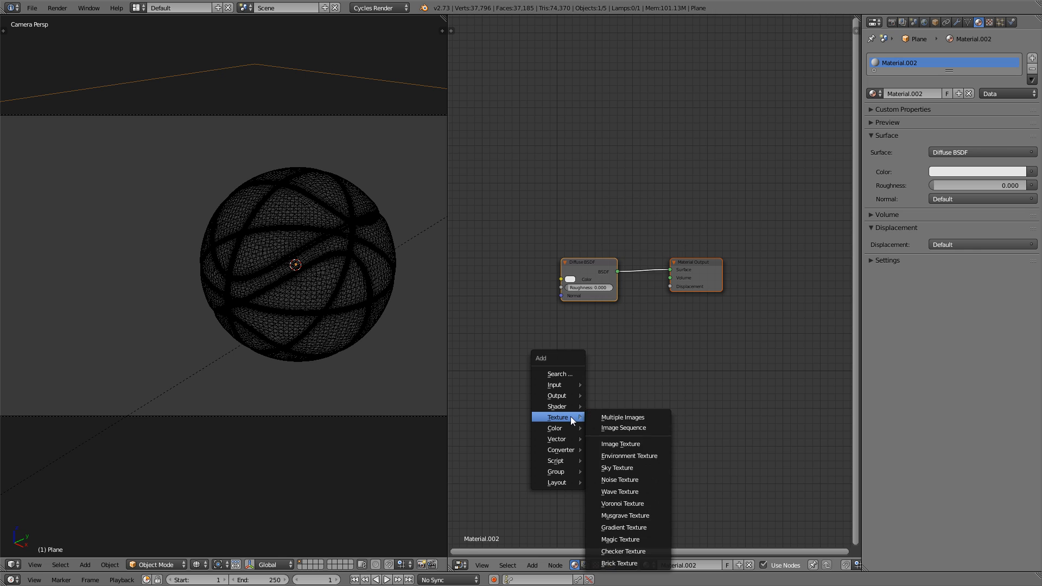
pyautogui.click(634, 440)
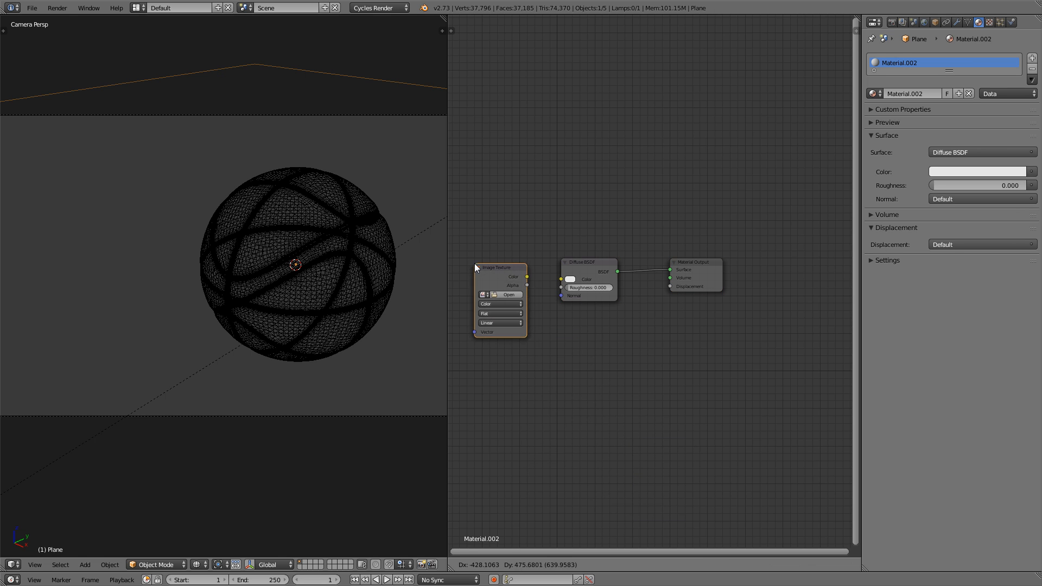
pyautogui.click(467, 233)
pyautogui.moveTo(489, 235); pyautogui.dragTo(483, 242)
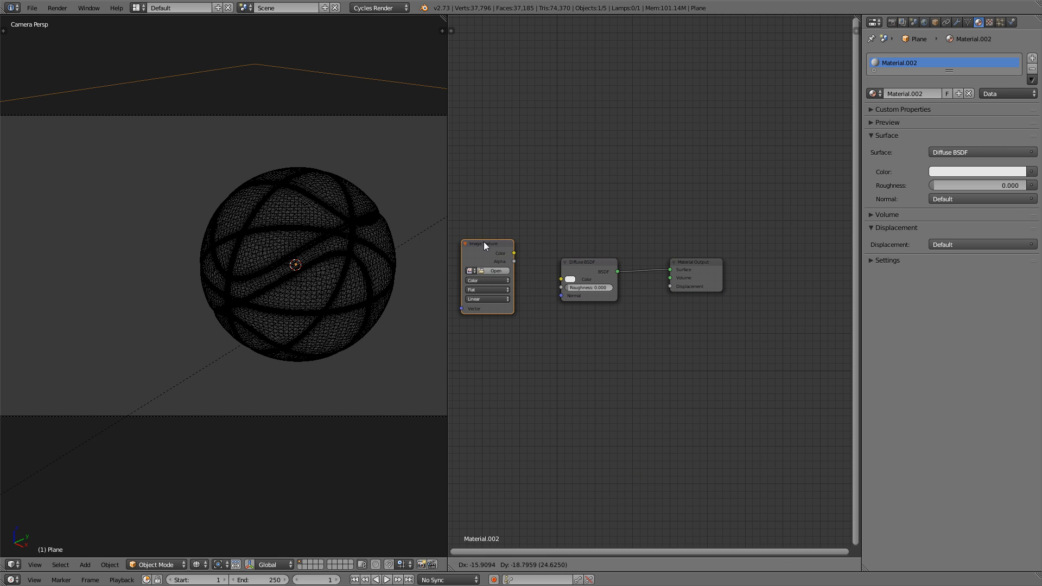
# Load court_floor_diff.jpg from the basketball textures folder into the Image Texture node
pyautogui.click(496, 271)
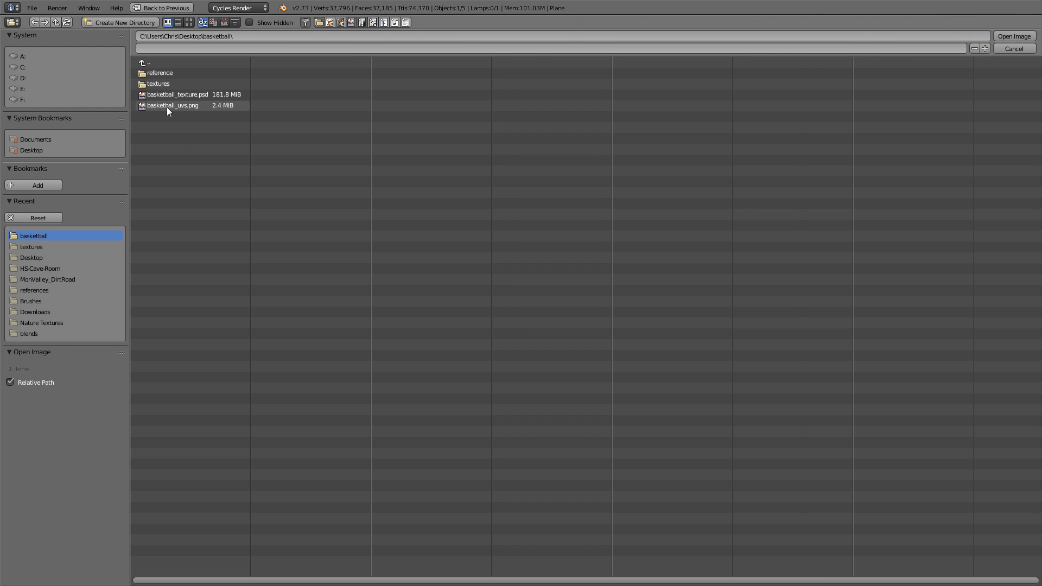
pyautogui.click(162, 84)
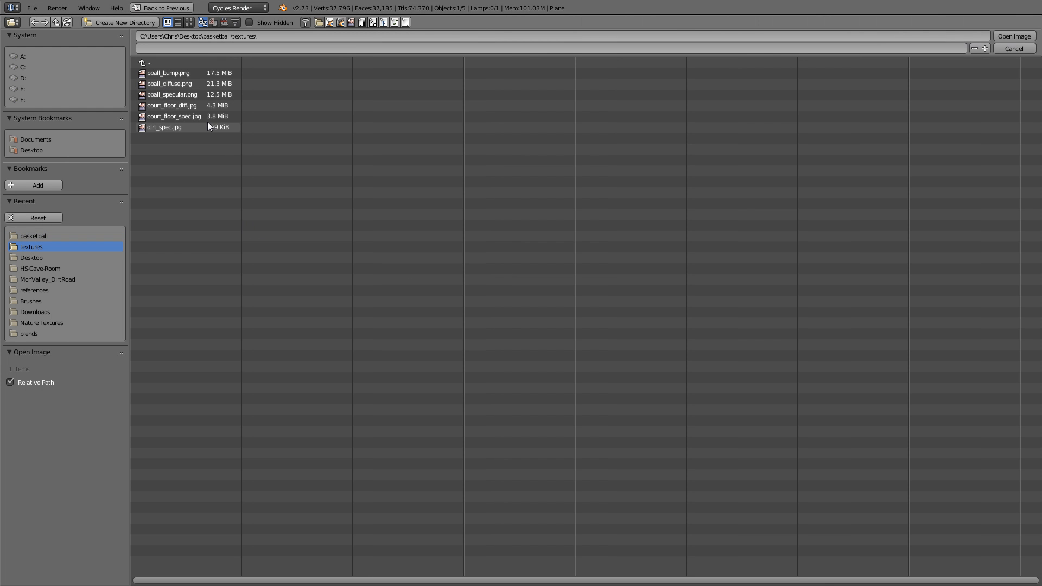
pyautogui.click(181, 105)
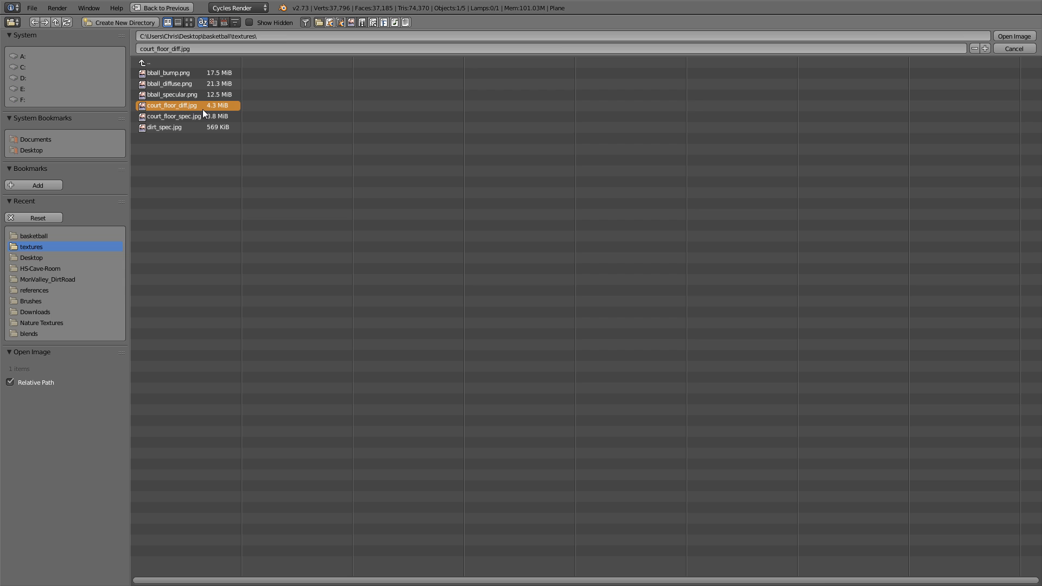
pyautogui.doubleClick(203, 109)
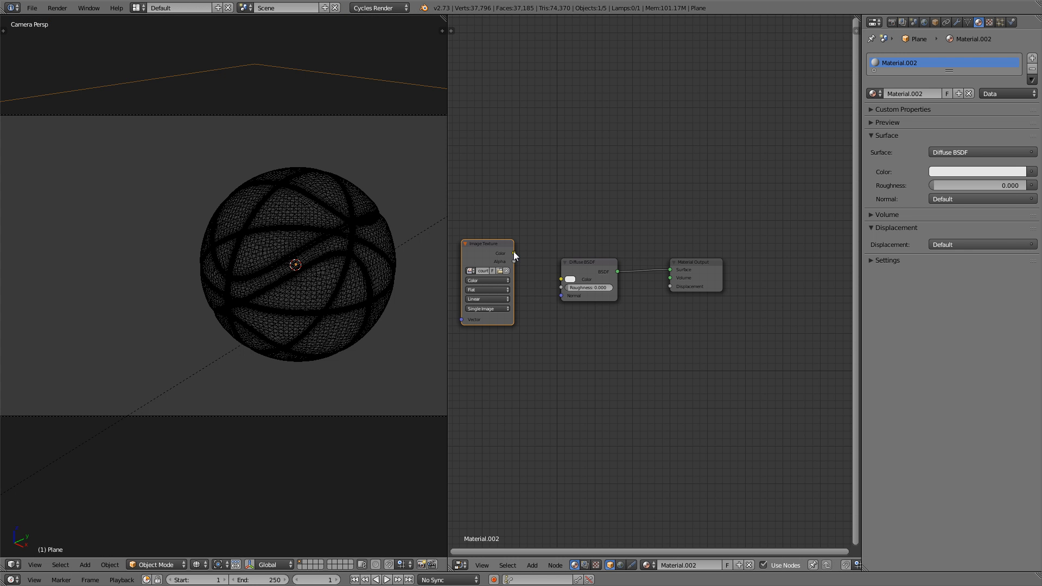
# Connect the Image Texture's Color output to the Diffuse BSDF's Color and show the 3D view as rendered
pyautogui.moveTo(513, 253); pyautogui.dragTo(561, 280)
pyautogui.moveTo(561, 279); pyautogui.dragTo(595, 275, button='middle')
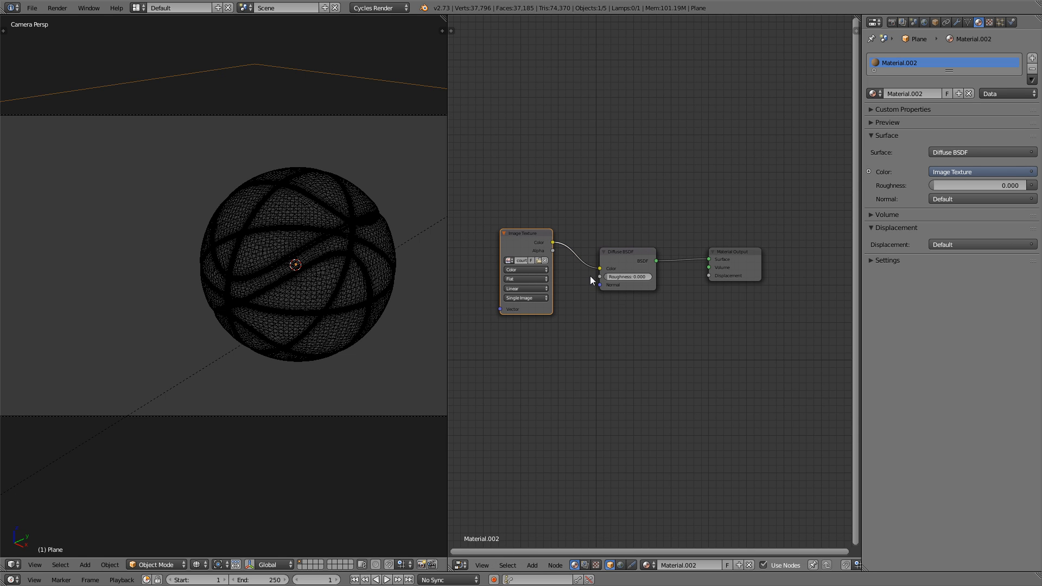
pyautogui.scroll(1, 590, 275)
pyautogui.click(204, 566)
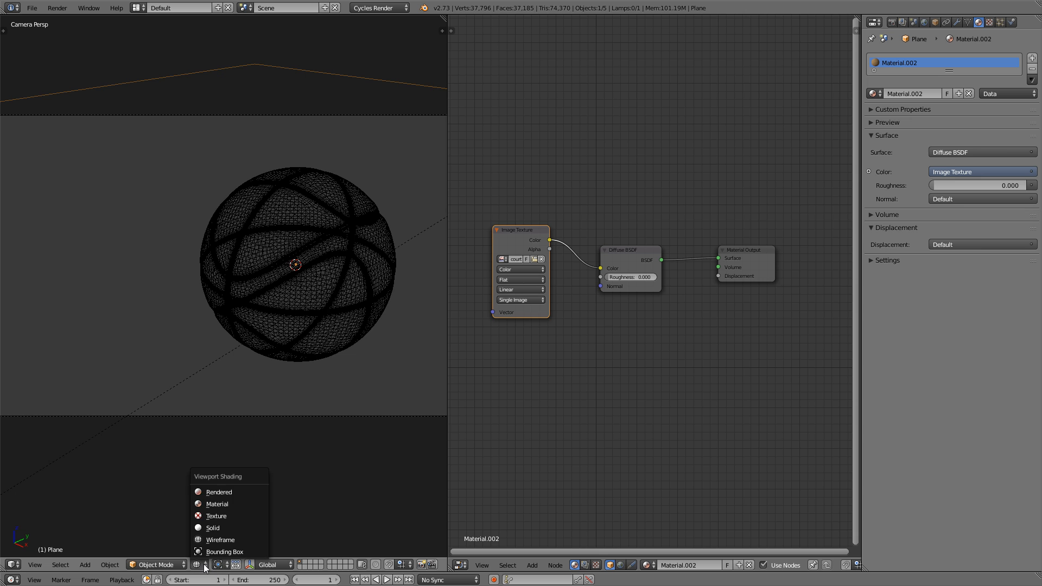
pyautogui.click(222, 492)
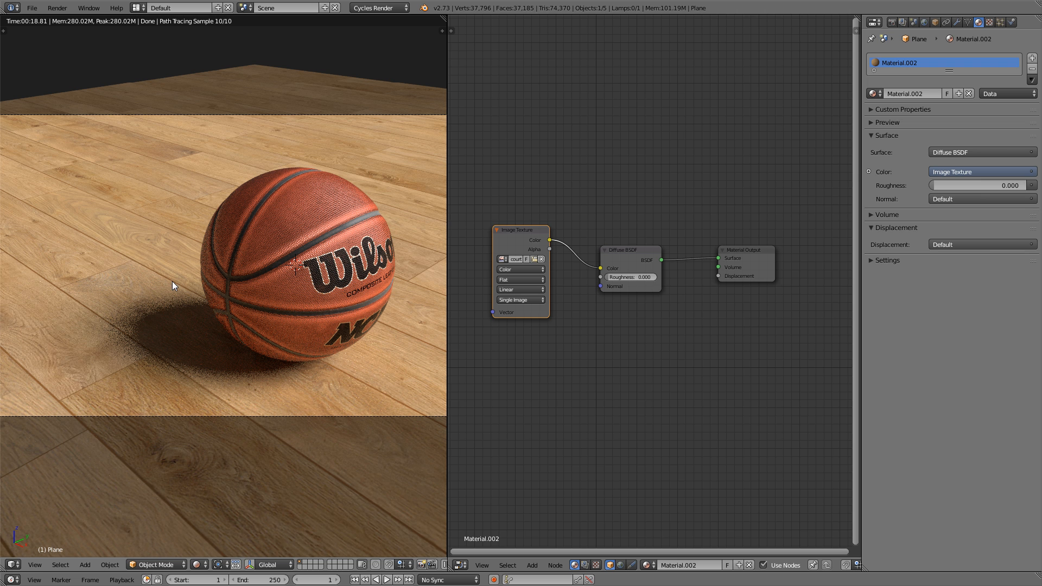
# Put the plane in Edit Mode with wireframe shading and show its UVs in the UV/Image Editor
pyautogui.press('Tab')
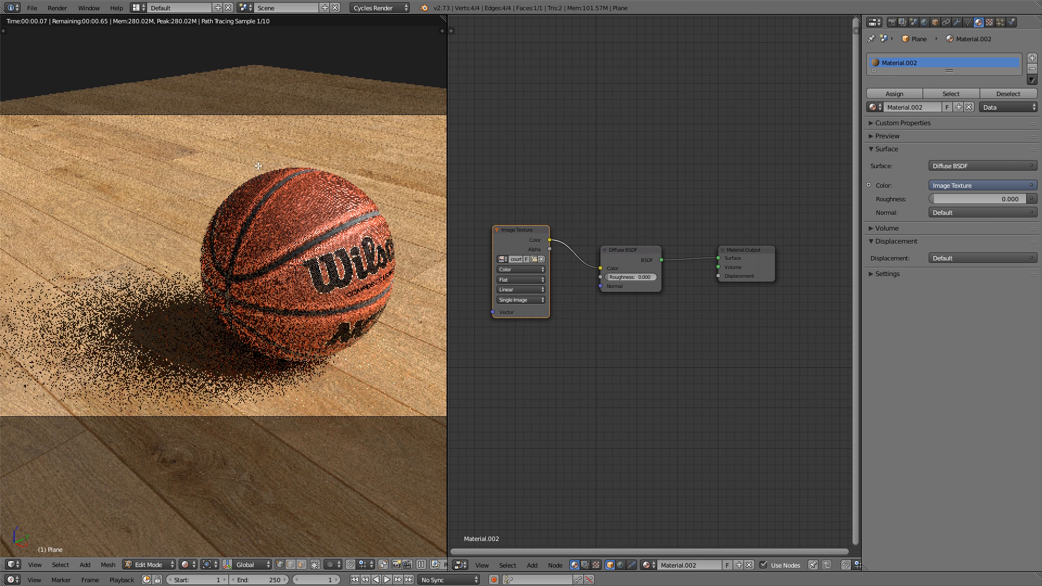
pyautogui.hotkey('shift', 'z')
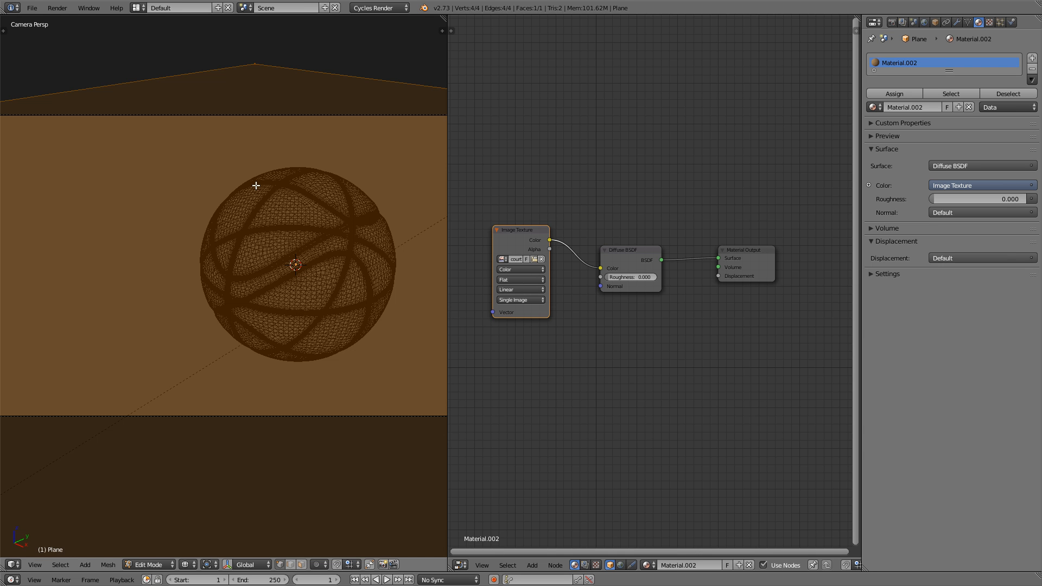
pyautogui.click(460, 565)
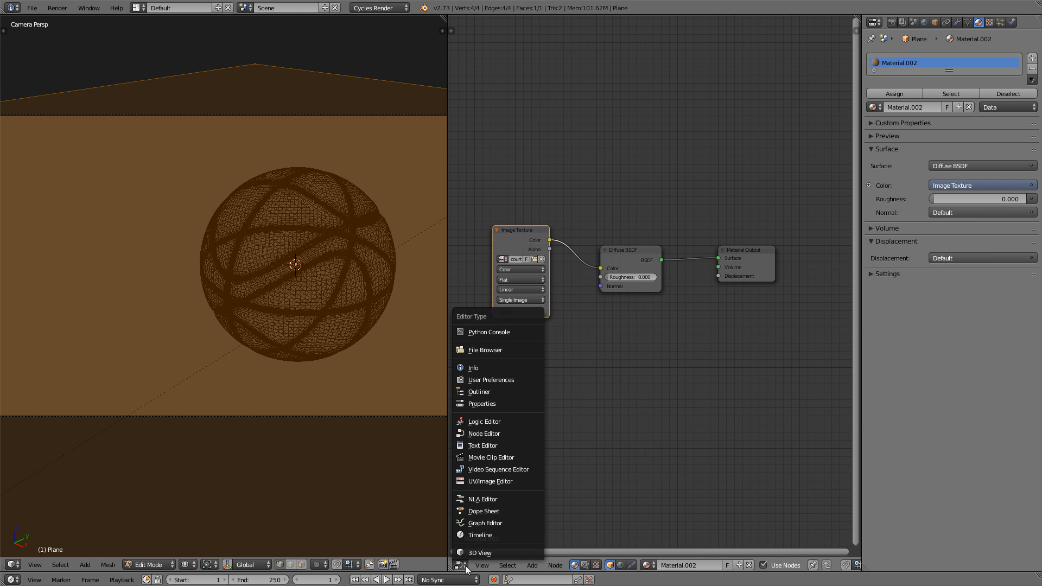
pyautogui.click(494, 481)
pyautogui.scroll(-1, 695, 236)
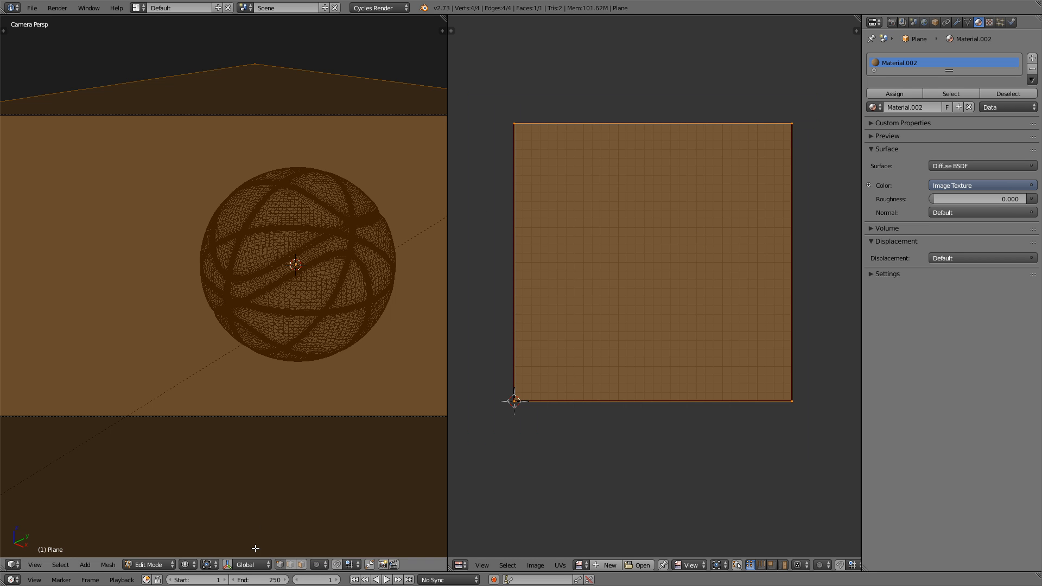
# Turn the rendered preview back on and scale the plane's UVs along Y by about 1.3
pyautogui.click(186, 565)
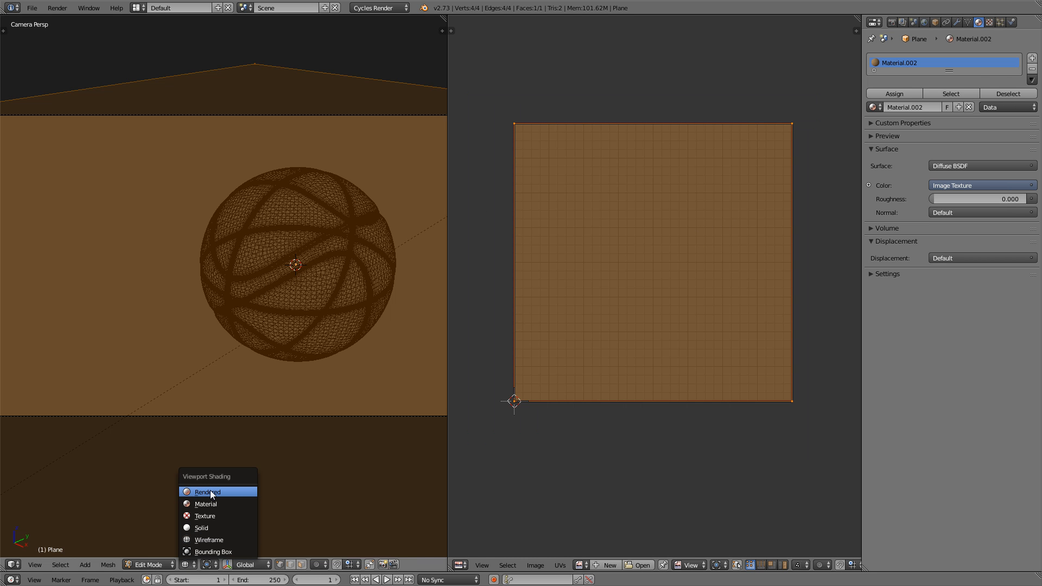
pyautogui.click(210, 491)
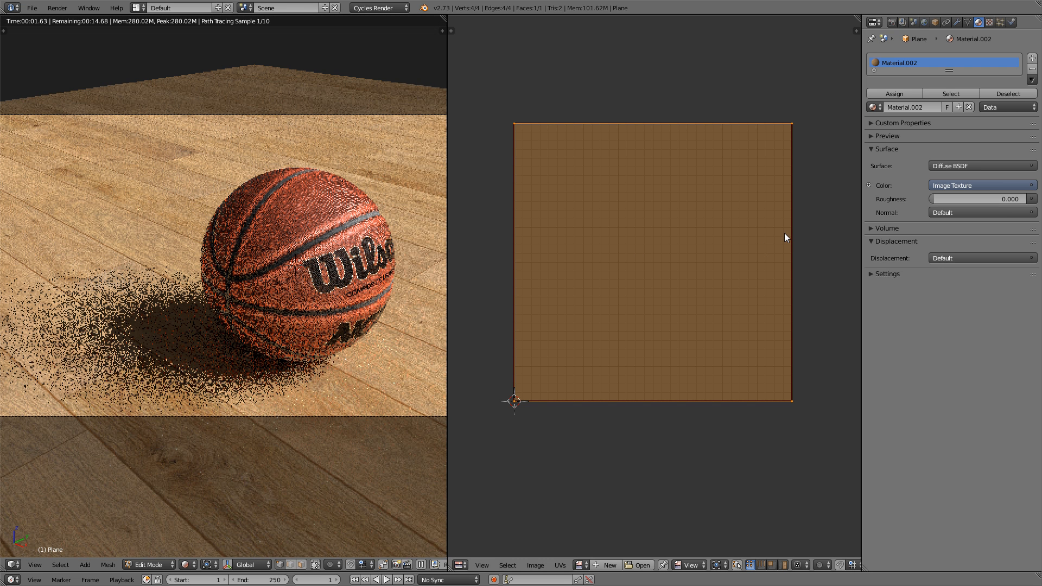
pyautogui.press('s')
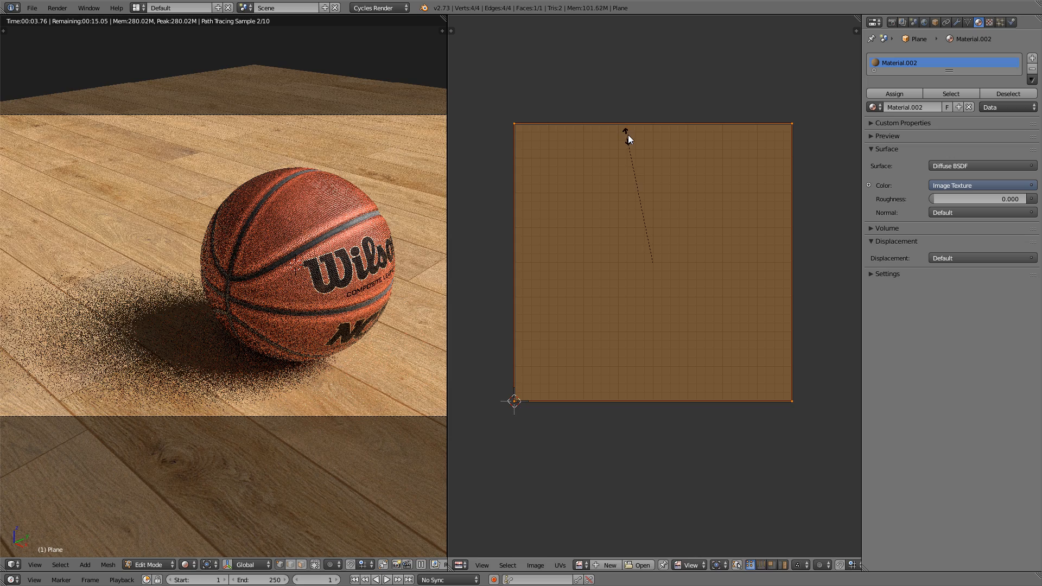
pyautogui.press('y')
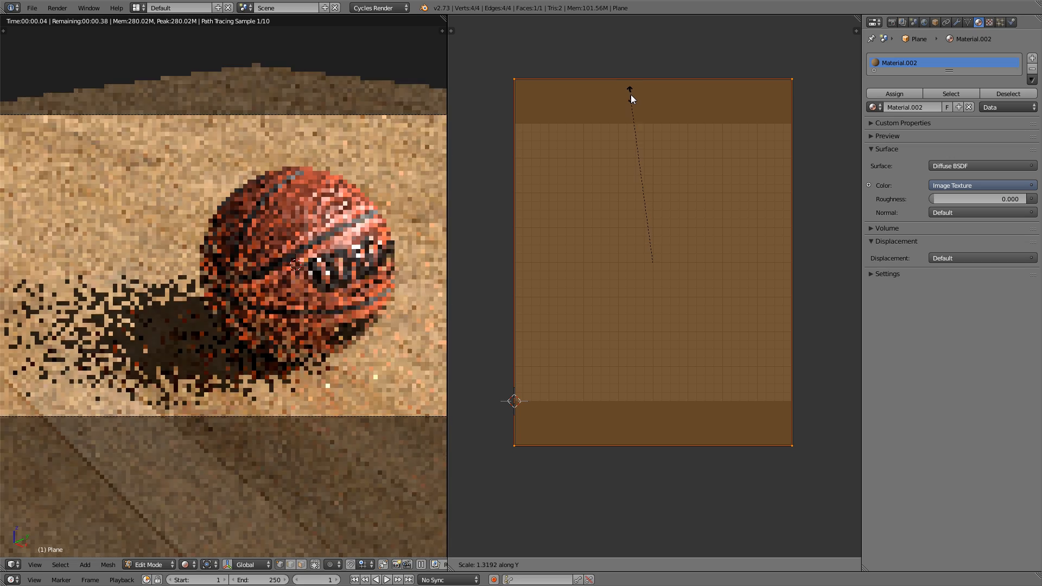
pyautogui.click(632, 99)
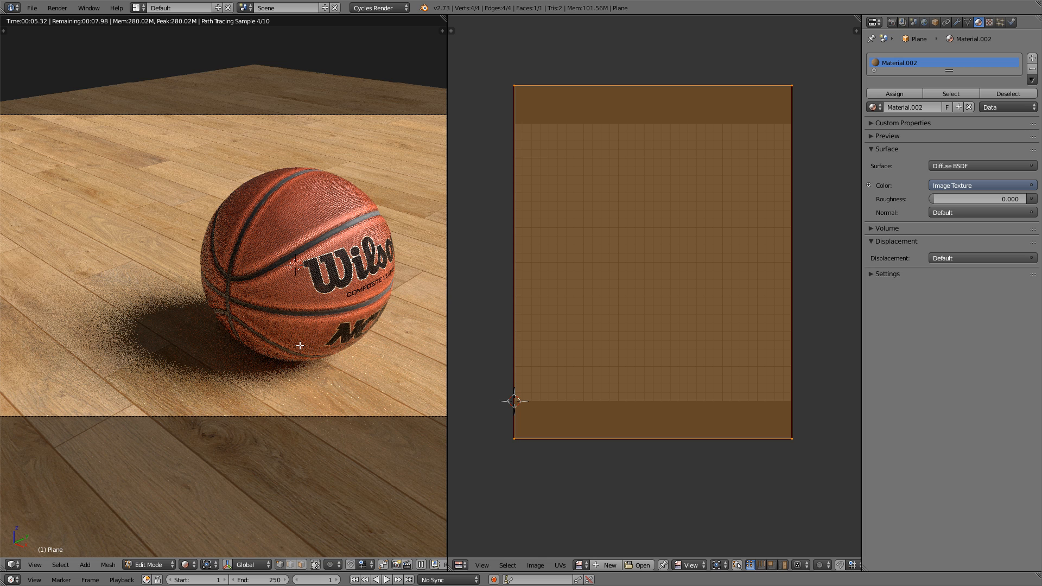
# Switch back to the Node Editor and add a Glossy BSDF node below the Diffuse BSDF
pyautogui.click(465, 566)
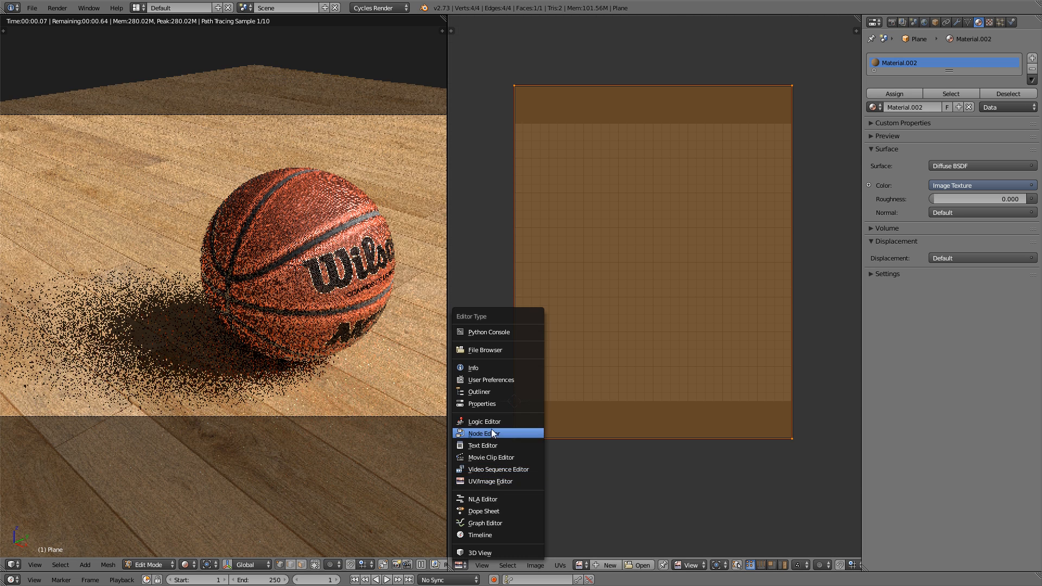
pyautogui.click(490, 429)
pyautogui.moveTo(645, 327); pyautogui.dragTo(659, 324, button='middle')
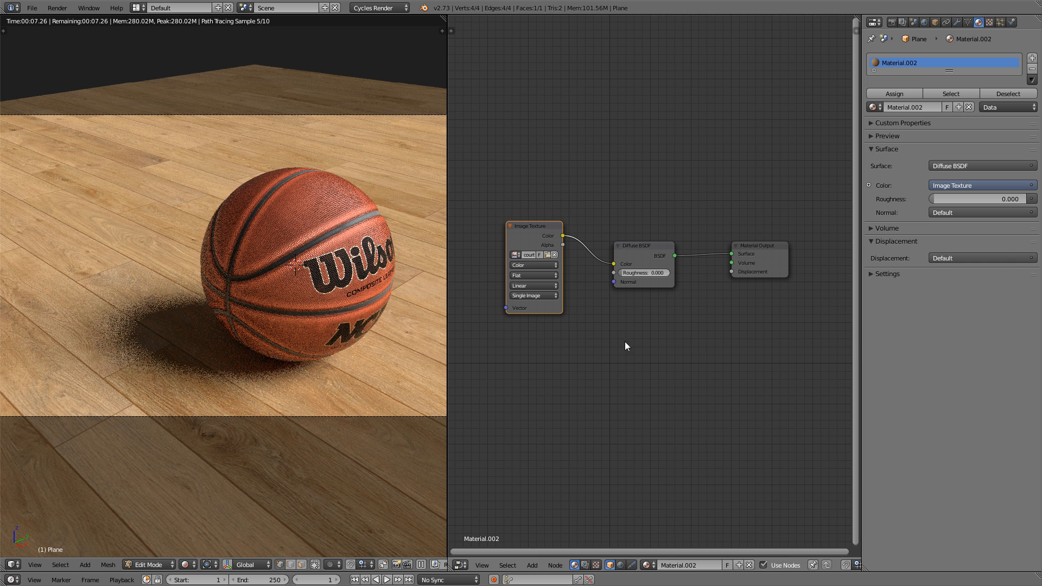
pyautogui.hotkey('shift', 'a')
pyautogui.moveTo(626, 343)
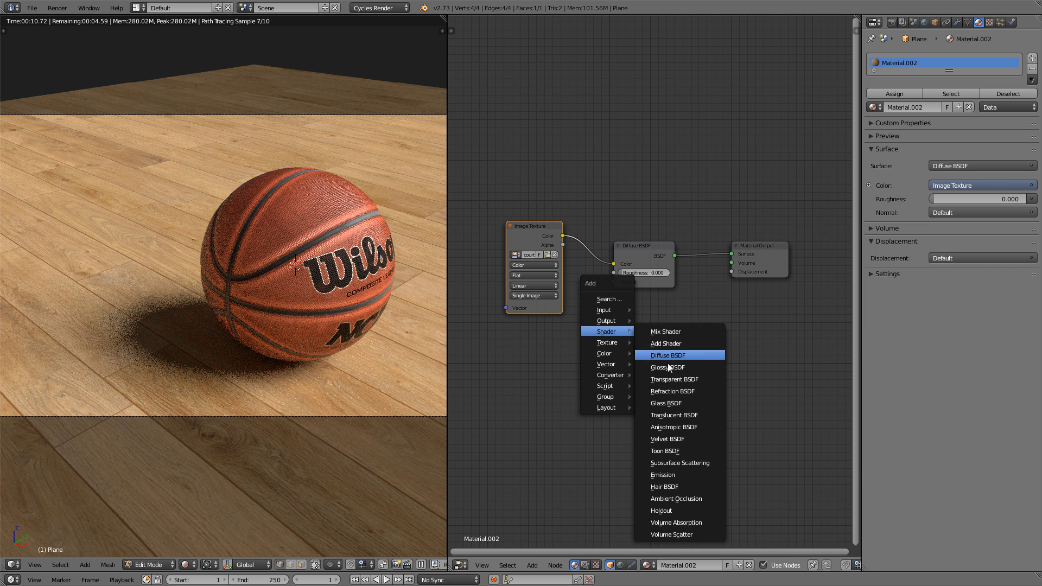
pyautogui.click(669, 369)
pyautogui.click(603, 358)
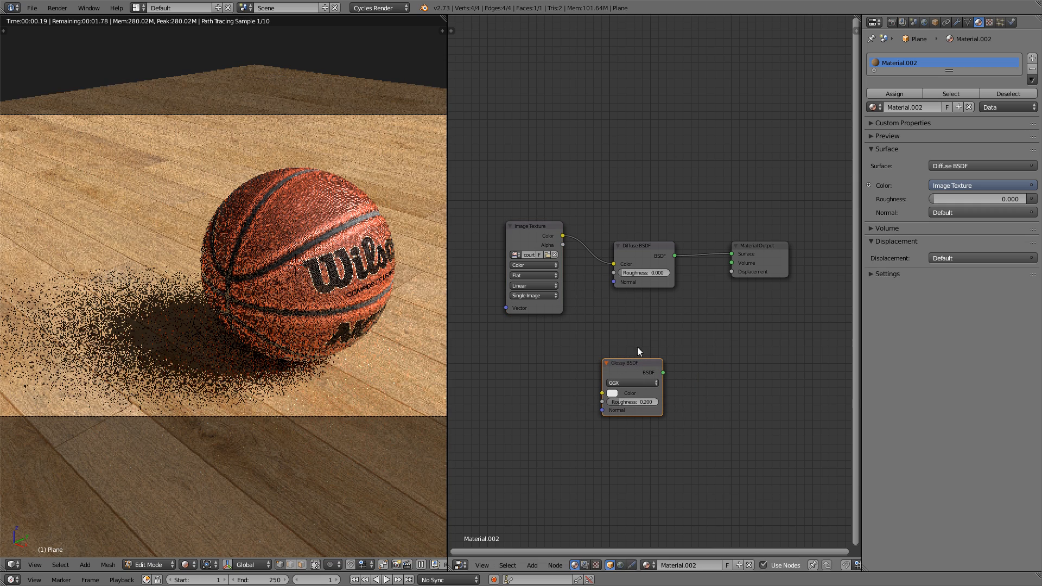
# Insert a Mix Shader between the Diffuse BSDF and Material Output, and connect the Glossy BSDF to its second Shader input
pyautogui.moveTo(746, 248); pyautogui.dragTo(796, 251)
pyautogui.hotkey('shift', 'a')
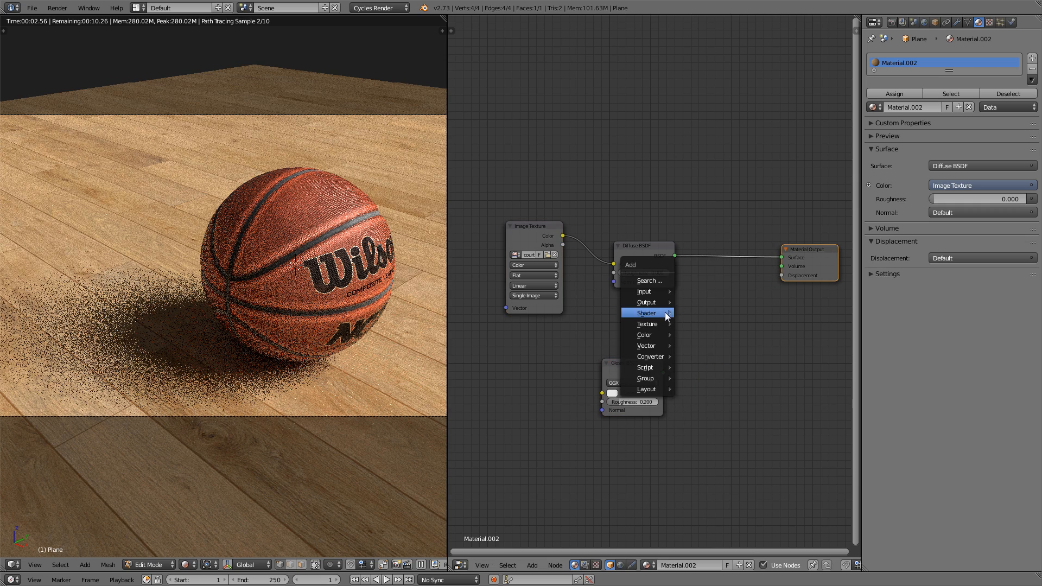
pyautogui.moveTo(664, 313)
pyautogui.click(708, 313)
pyautogui.click(717, 255)
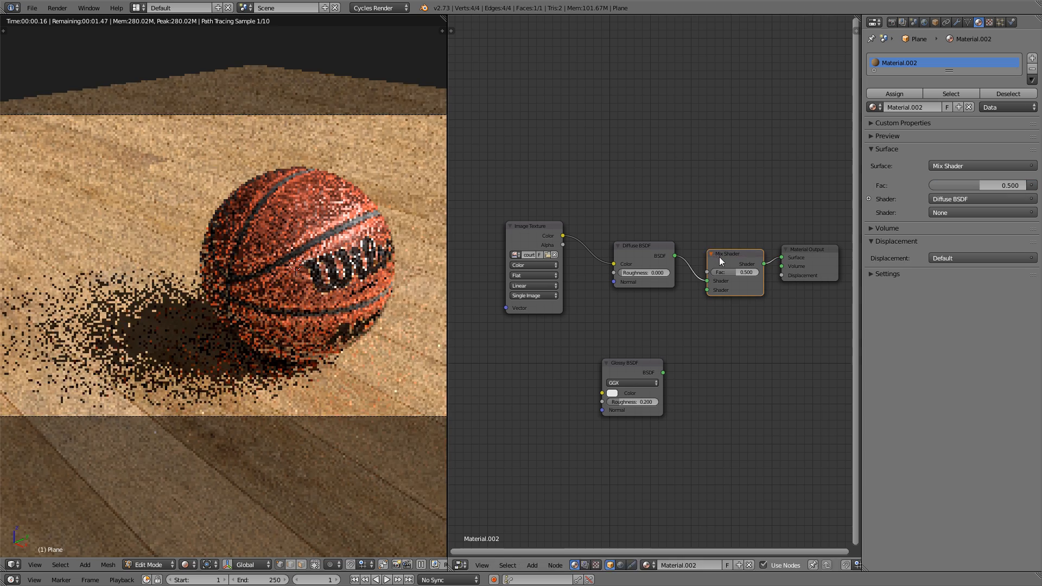
pyautogui.moveTo(718, 256); pyautogui.dragTo(705, 300)
pyautogui.moveTo(663, 373); pyautogui.dragTo(692, 331)
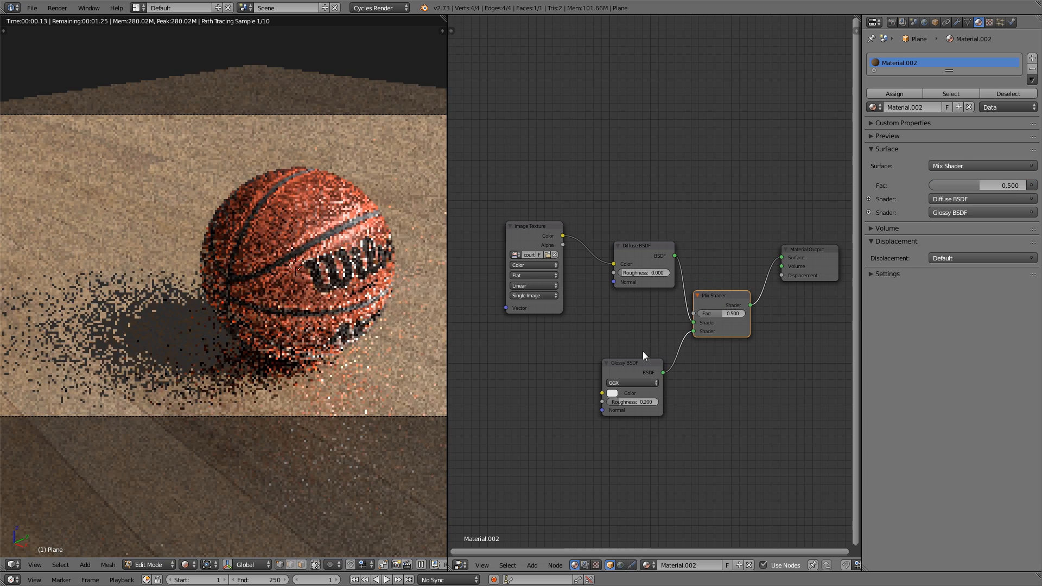
pyautogui.moveTo(635, 360); pyautogui.dragTo(636, 347)
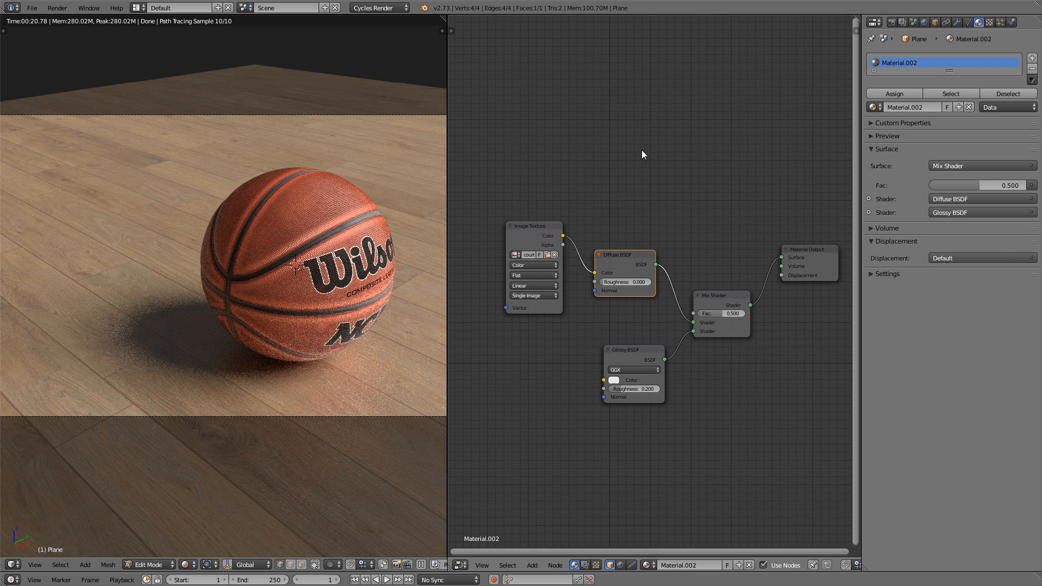
# Add a Layer Weight node above the floor material's Image Texture node
pyautogui.hotkey('shift', 'a')
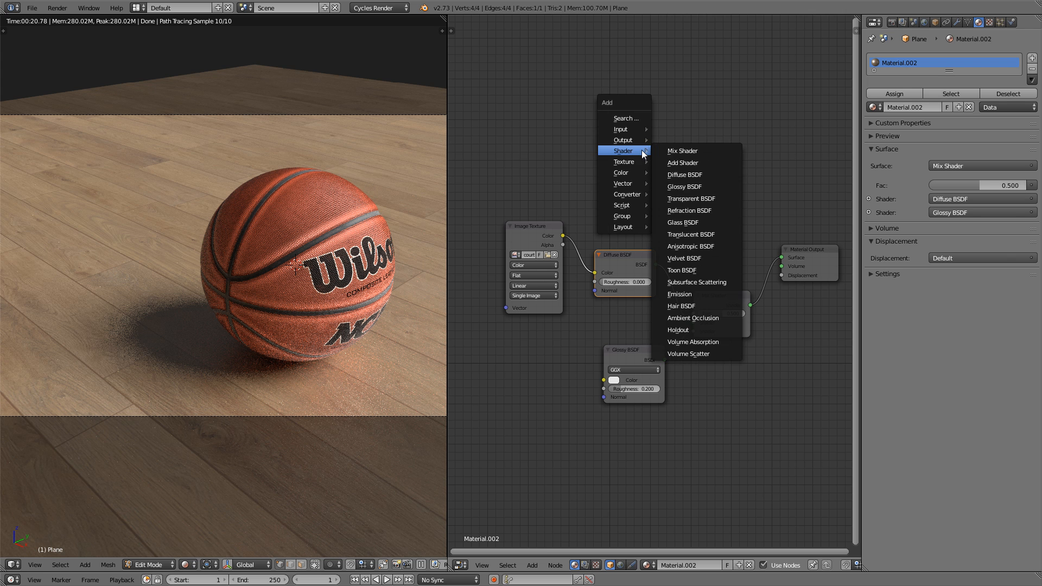
pyautogui.moveTo(628, 130)
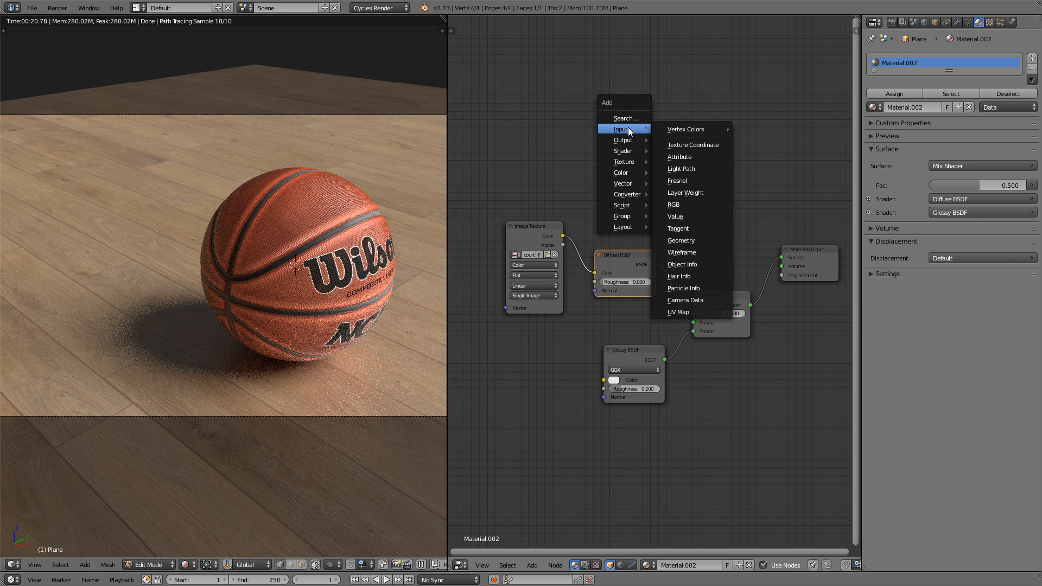
pyautogui.click(704, 192)
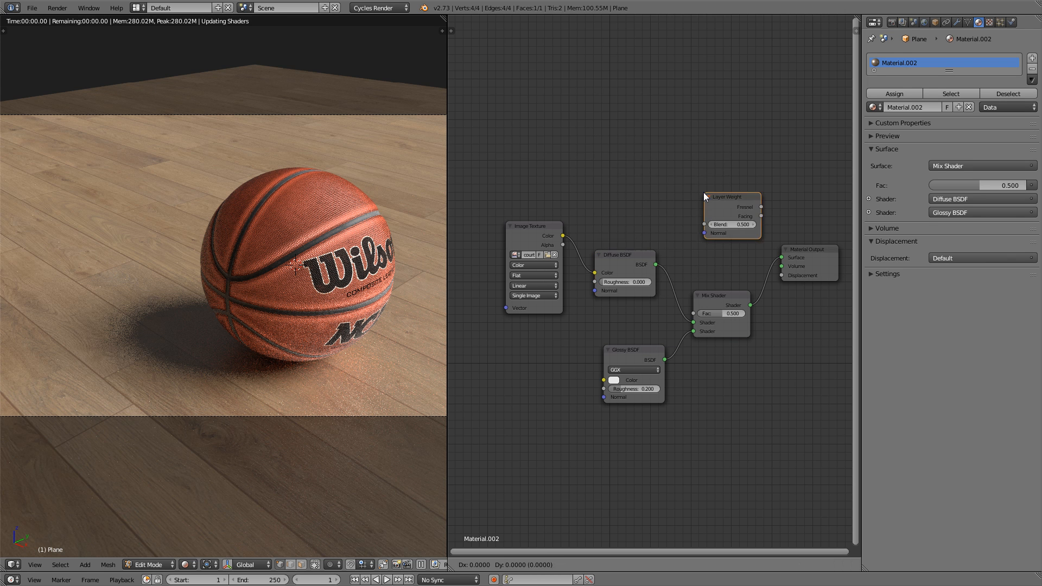
pyautogui.click(588, 144)
pyautogui.moveTo(607, 149); pyautogui.dragTo(584, 149)
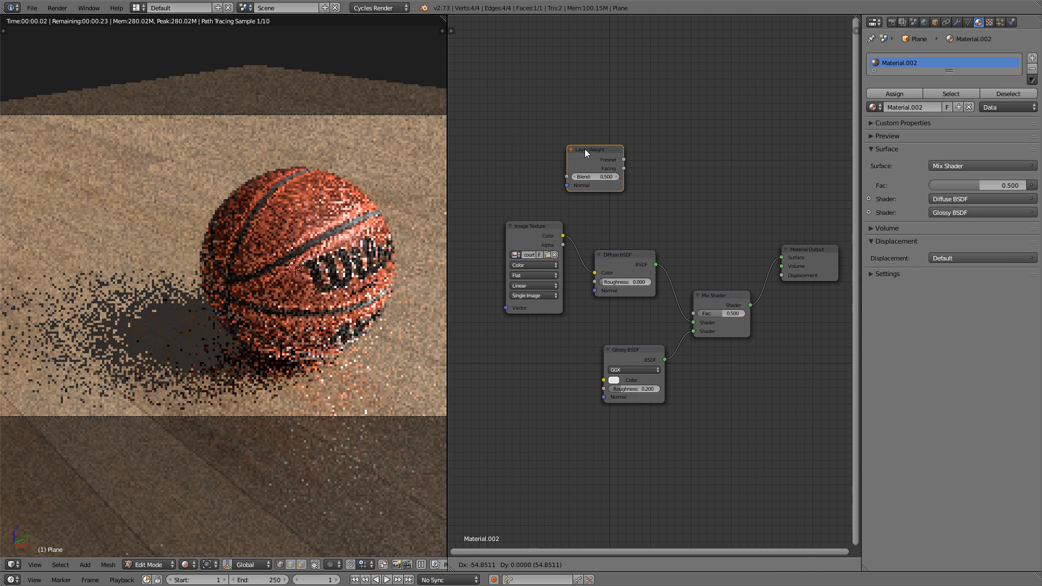
# Add a ColorRamp node beside the Layer Weight node and feed it from the Facing output
pyautogui.hotkey('shift', 'a')
pyautogui.moveTo(623, 165)
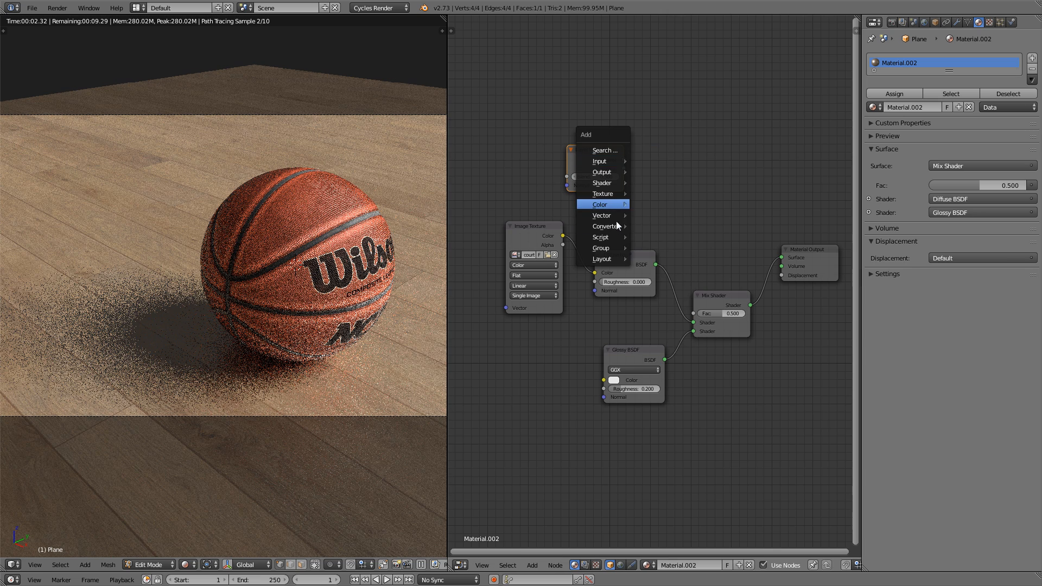
pyautogui.moveTo(617, 227)
pyautogui.click(666, 239)
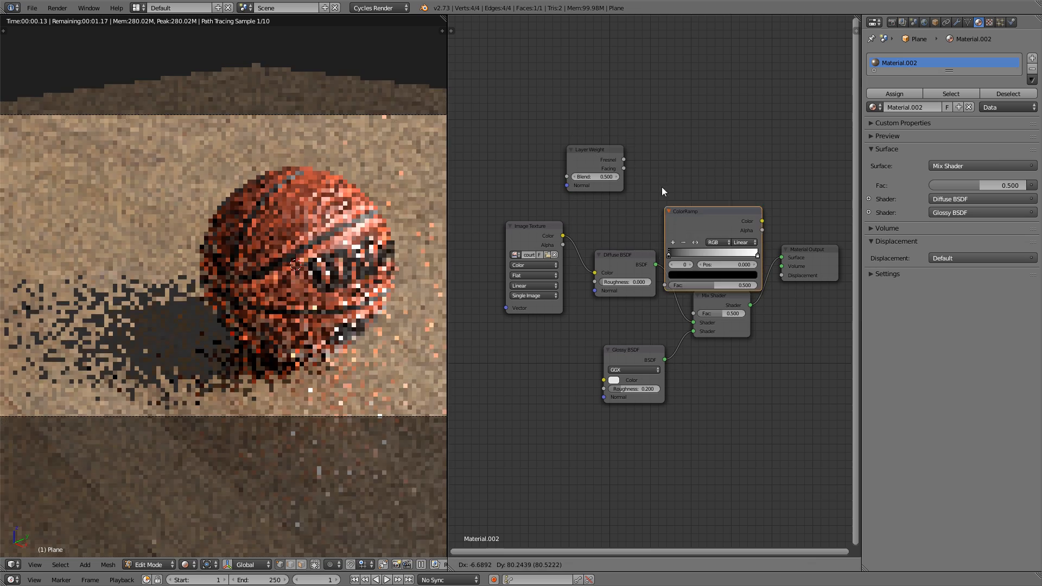
pyautogui.click(649, 121)
pyautogui.moveTo(604, 151); pyautogui.dragTo(651, 197)
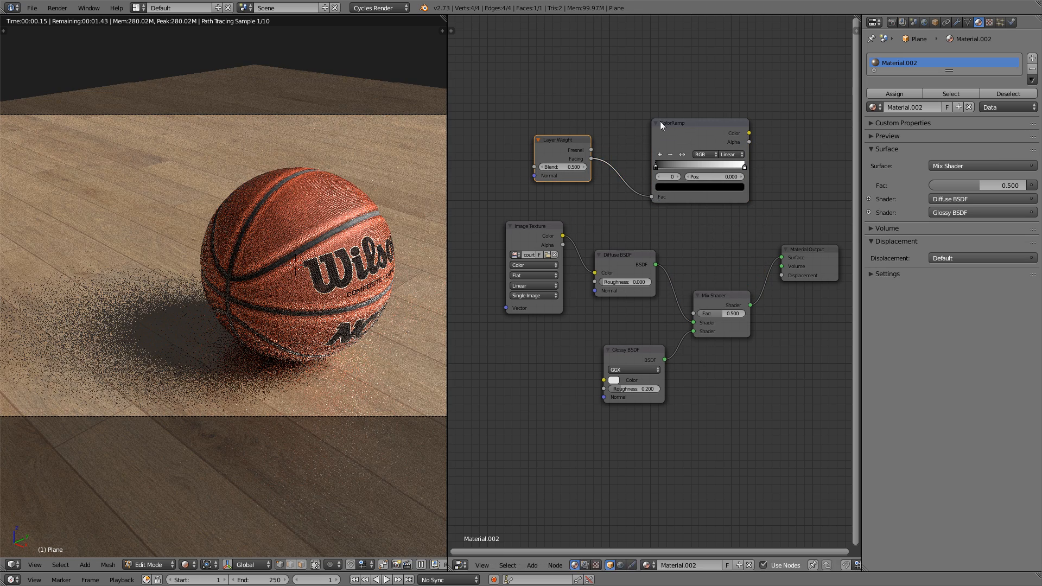
# Connect the ColorRamp's Color output to the Mix Shader's Fac and tidy the two factor nodes' positions
pyautogui.moveTo(660, 122); pyautogui.dragTo(612, 113)
pyautogui.moveTo(701, 124); pyautogui.dragTo(692, 311)
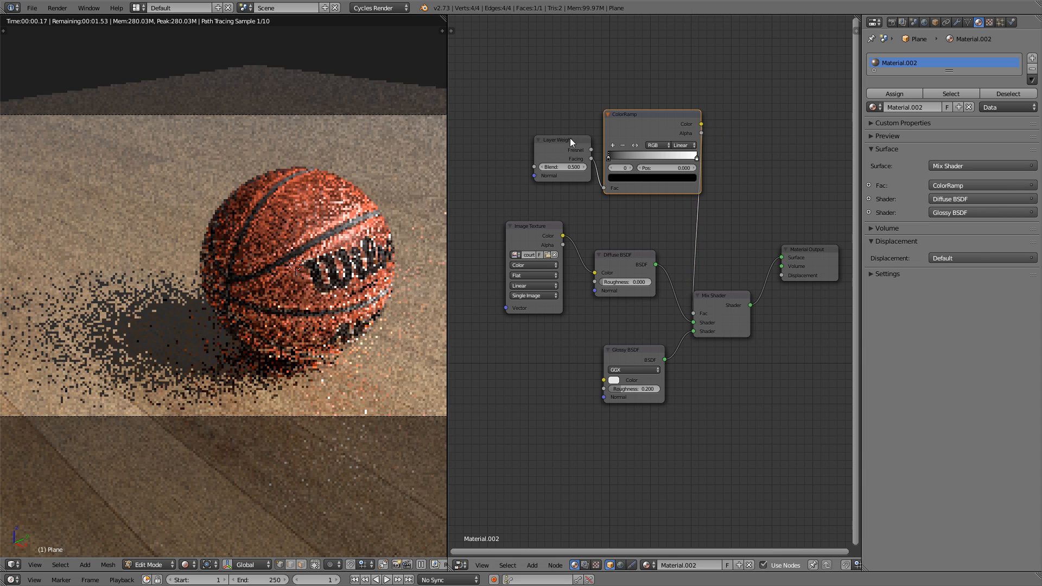
pyautogui.moveTo(584, 141); pyautogui.dragTo(559, 145)
pyautogui.moveTo(657, 115); pyautogui.dragTo(641, 119)
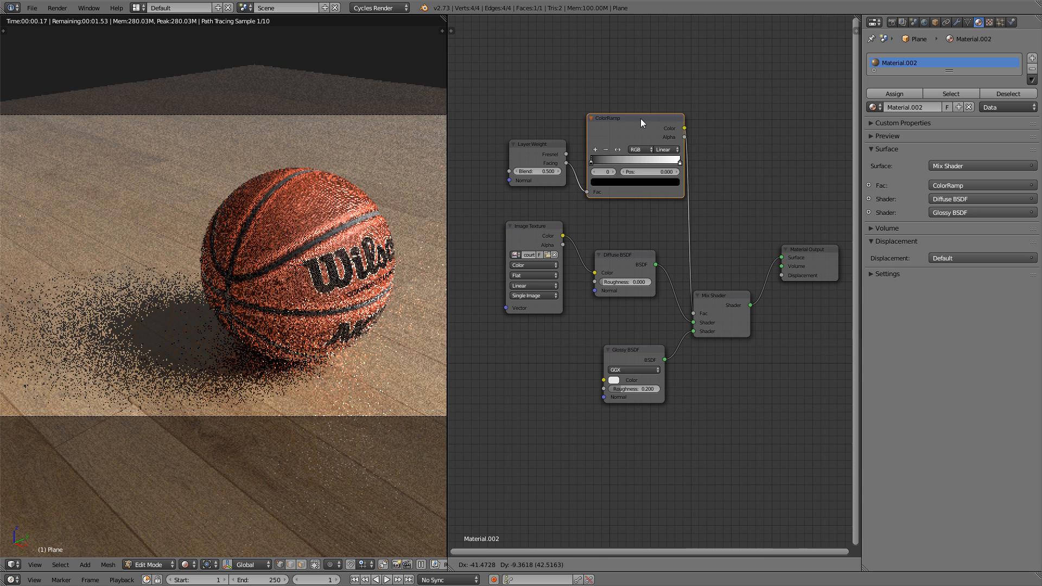
# Move the ColorRamp's black stop to position 0.248
pyautogui.moveTo(600, 163)
pyautogui.mouseDown()
pyautogui.moveTo(613, 163)
pyautogui.moveTo(595, 166)
pyautogui.mouseUp()
pyautogui.scroll(2, 595, 166)
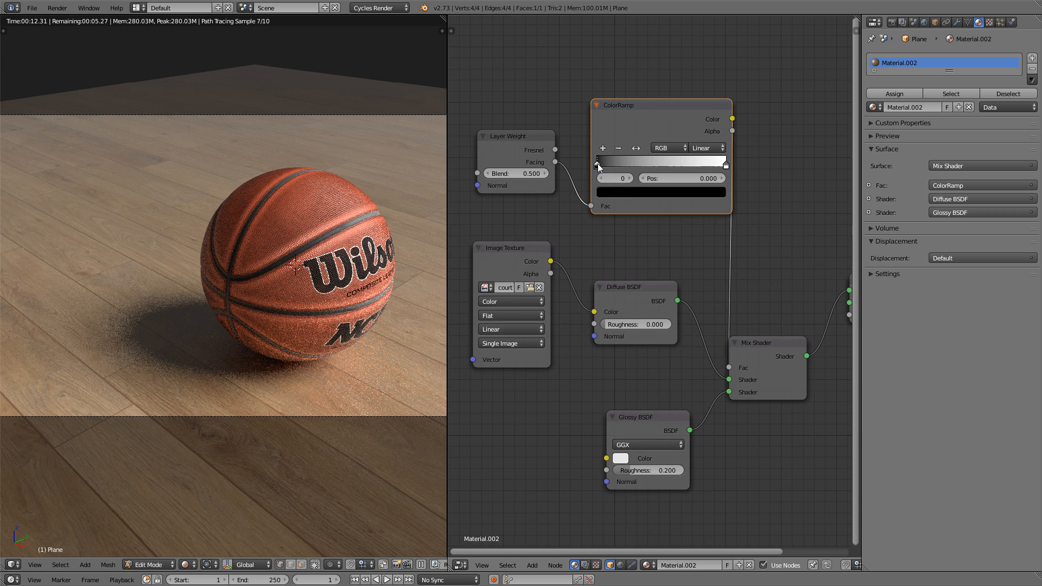
pyautogui.scroll(3, 598, 167)
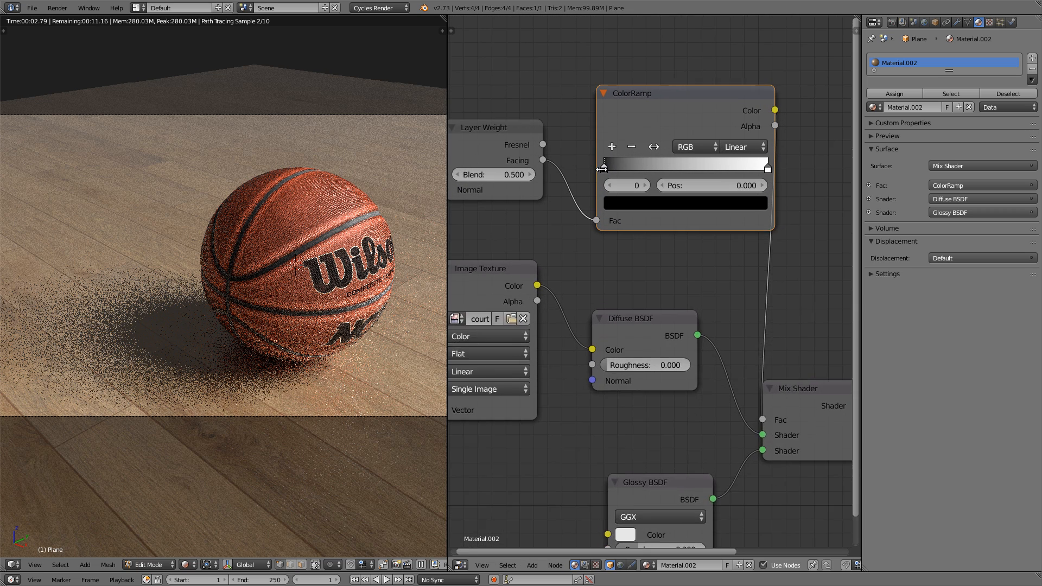
pyautogui.moveTo(605, 171); pyautogui.dragTo(649, 173)
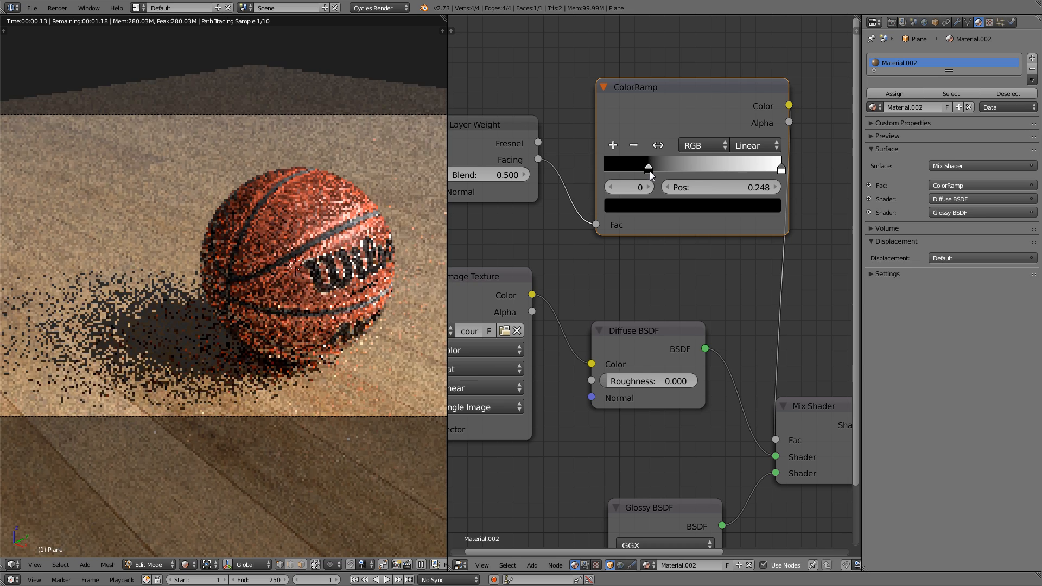
pyautogui.scroll(-3, 650, 172)
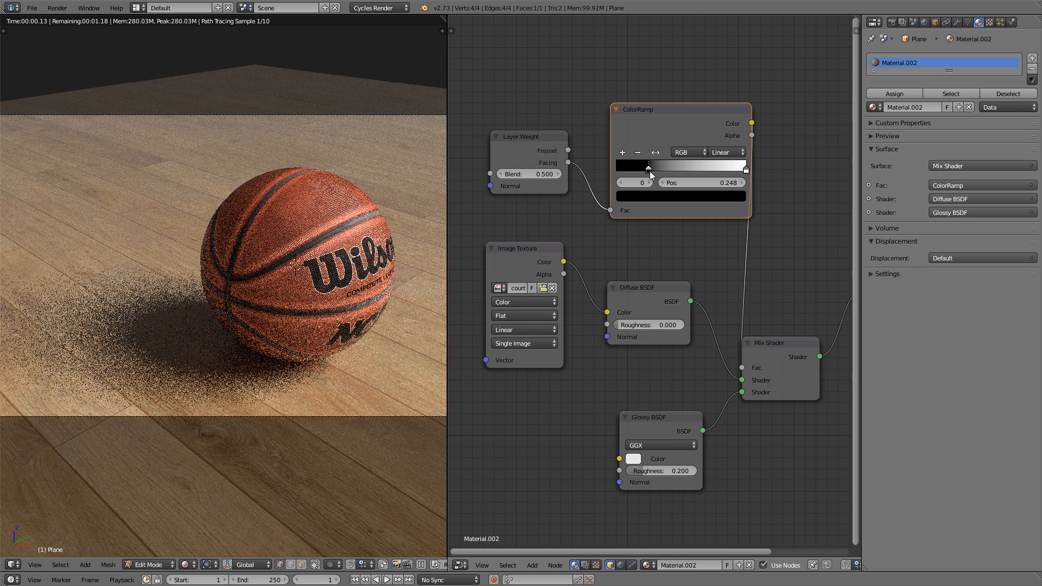
# Examine the floor's reflections around the ball from high and grazing viewing angles, then return to the camera view
pyautogui.scroll(-4, 301, 325)
pyautogui.moveTo(301, 326); pyautogui.dragTo(244, 357, button='middle')
pyautogui.scroll(3, 261, 242)
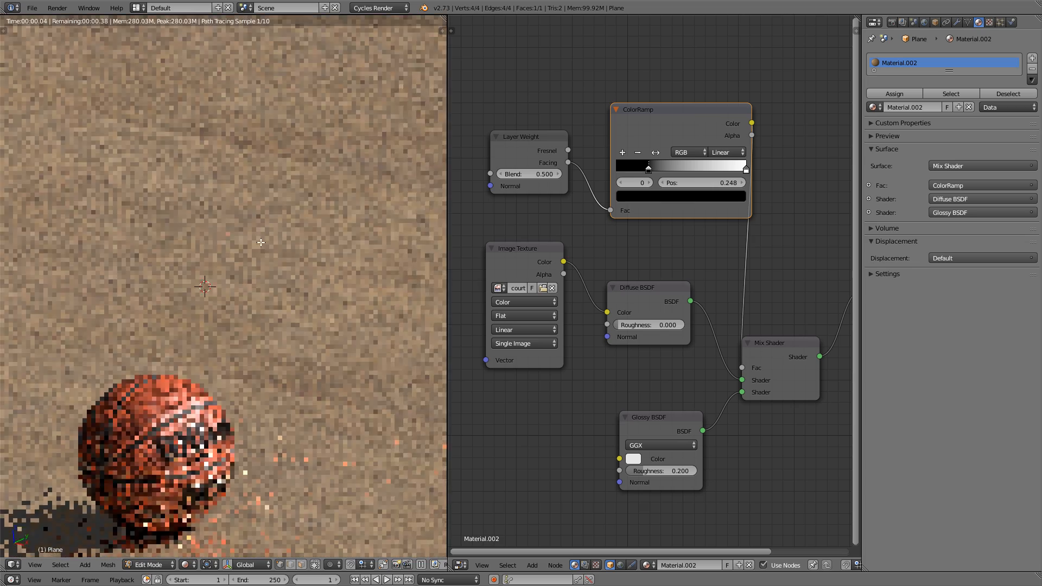
pyautogui.keyDown('shift'); pyautogui.moveTo(156, 420); pyautogui.dragTo(218, 247, button='middle'); pyautogui.keyUp('shift')
pyautogui.scroll(4, 230, 379)
pyautogui.moveTo(230, 388); pyautogui.dragTo(229, 345, button='middle')
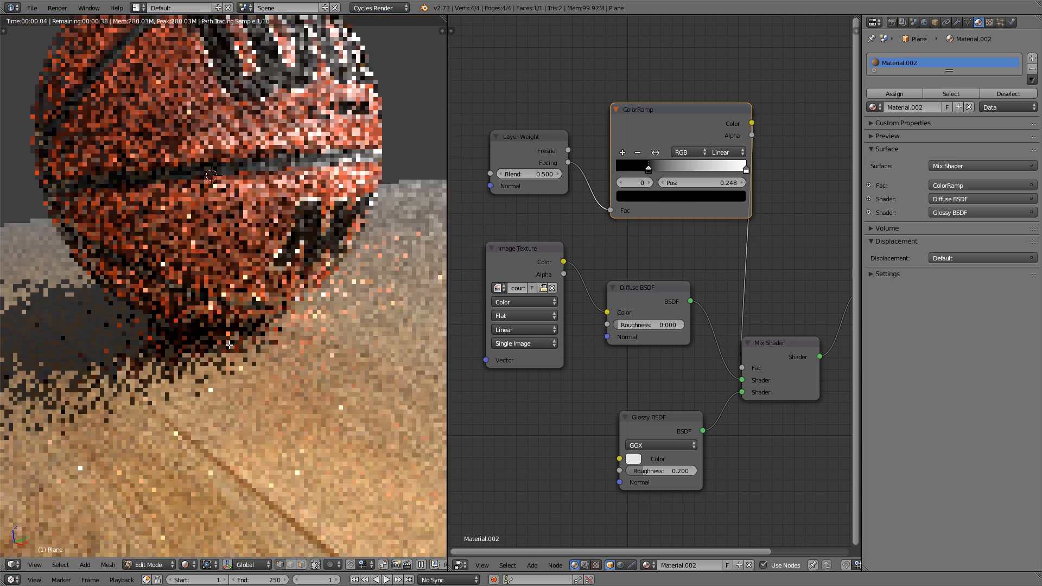
pyautogui.scroll(-2, 230, 345)
pyautogui.moveTo(193, 222); pyautogui.dragTo(275, 275, button='middle')
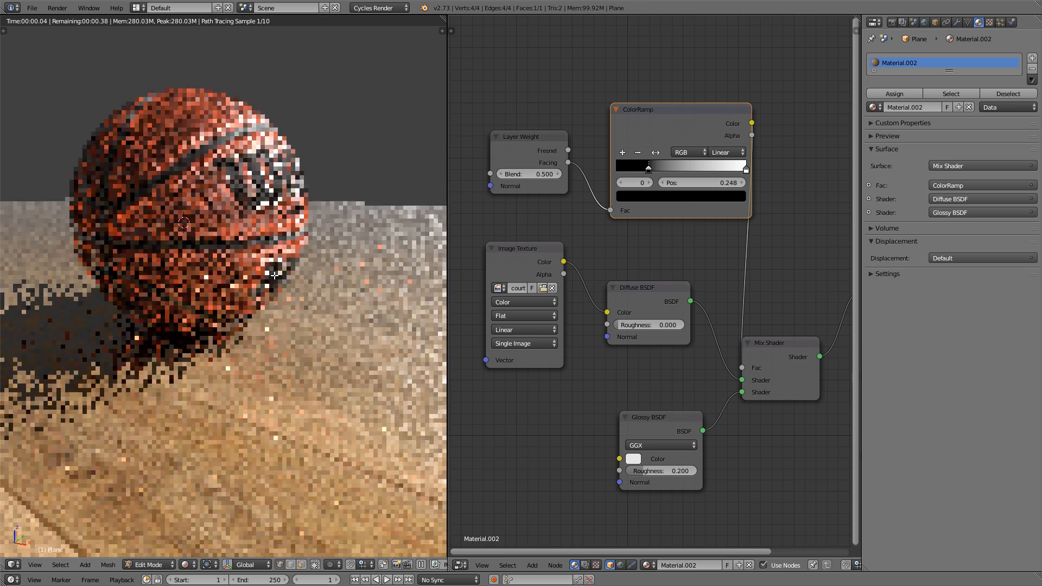
pyautogui.moveTo(247, 383); pyautogui.dragTo(235, 288, button='middle')
pyautogui.scroll(-2, 236, 364)
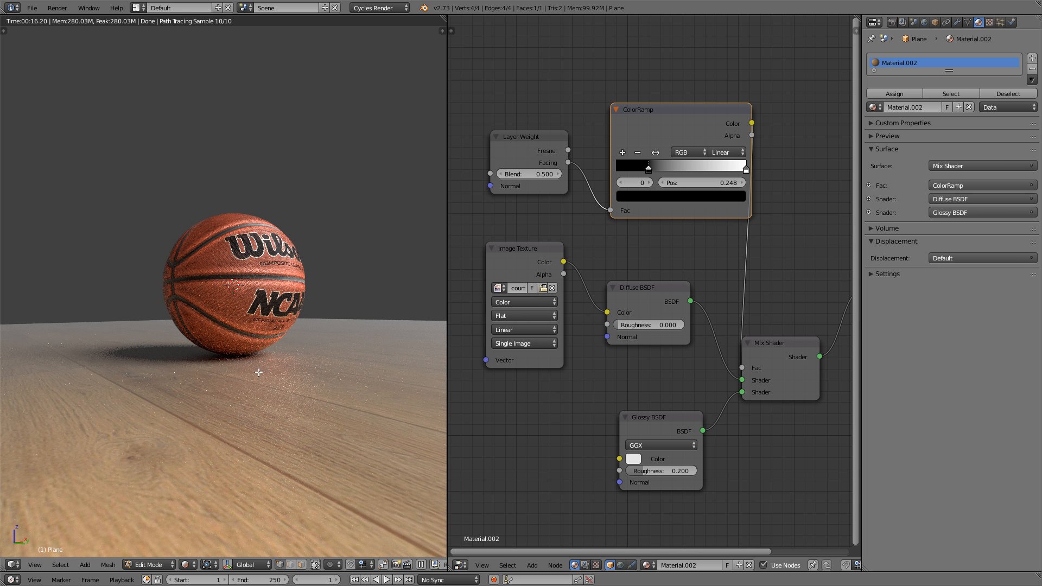
pyautogui.moveTo(261, 377); pyautogui.dragTo(265, 383, button='middle')
pyautogui.press('KP_0')
pyautogui.keyDown('shift'); pyautogui.moveTo(321, 341); pyautogui.dragTo(284, 337, button='middle'); pyautogui.keyUp('shift')
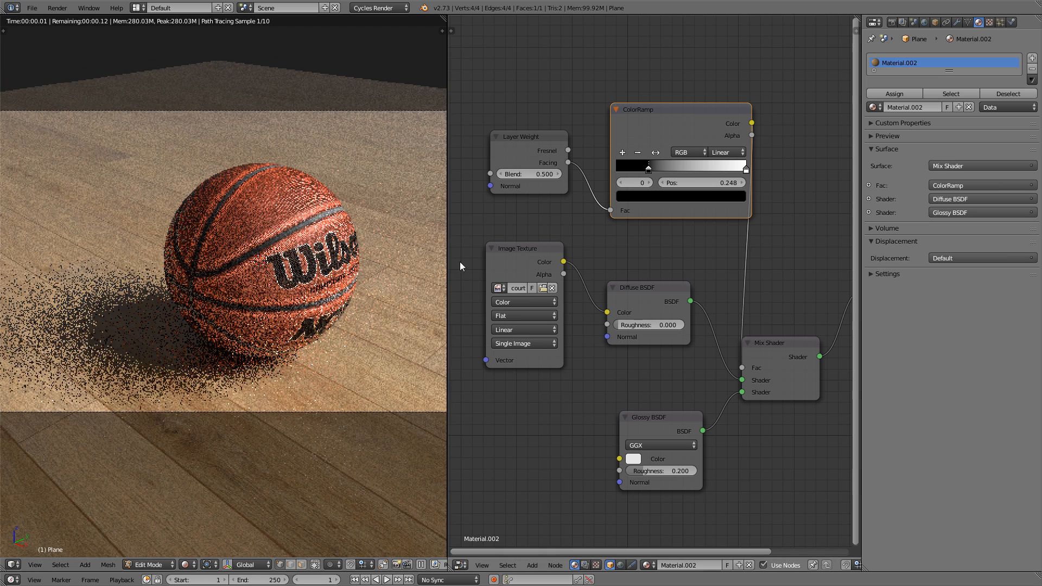
# Add a second Image Texture node and place it above the Layer Weight and ColorRamp nodes
pyautogui.scroll(-2, 666, 240)
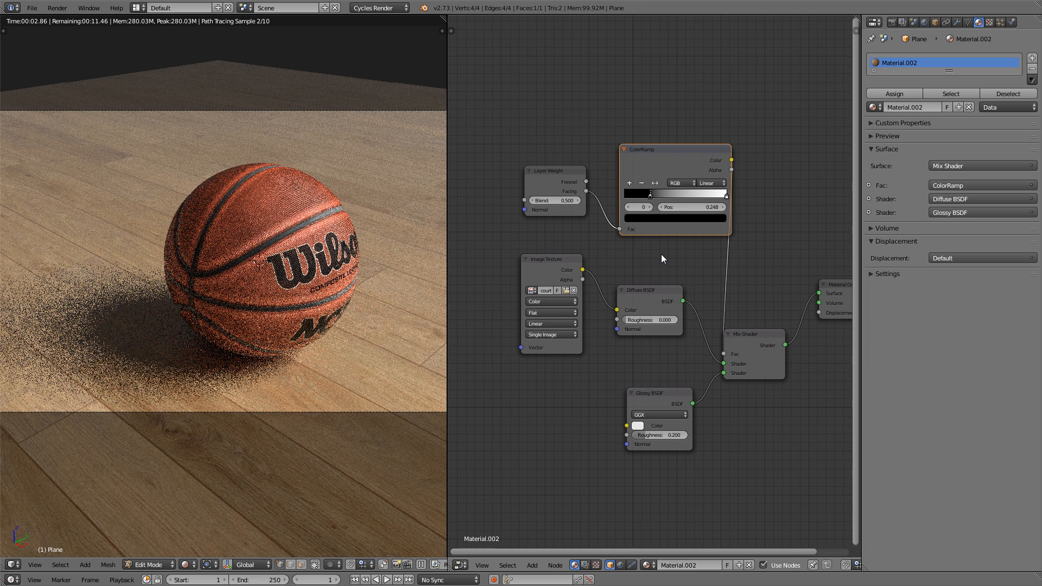
pyautogui.hotkey('shift', 'a')
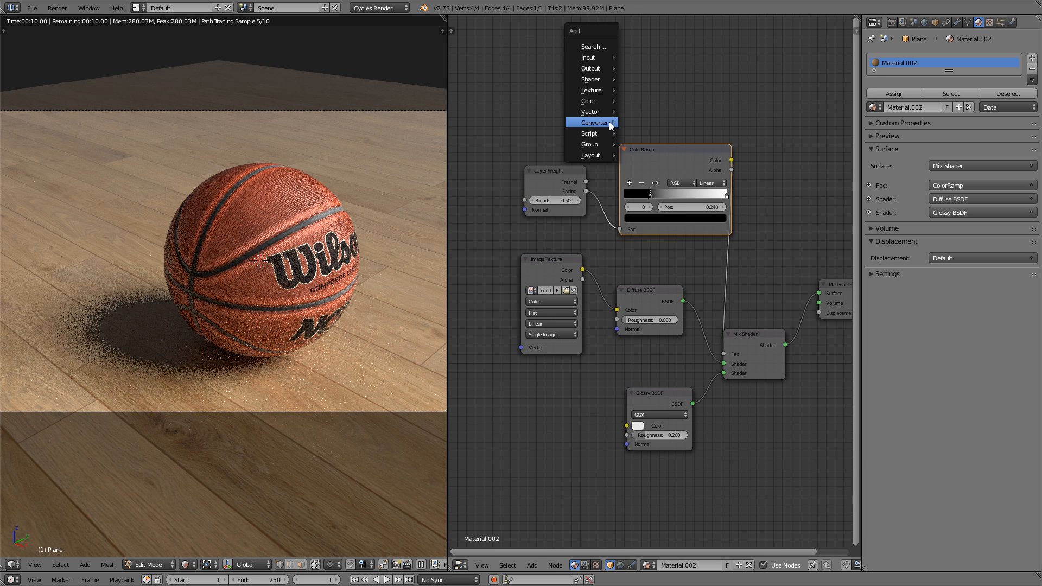
pyautogui.moveTo(607, 120)
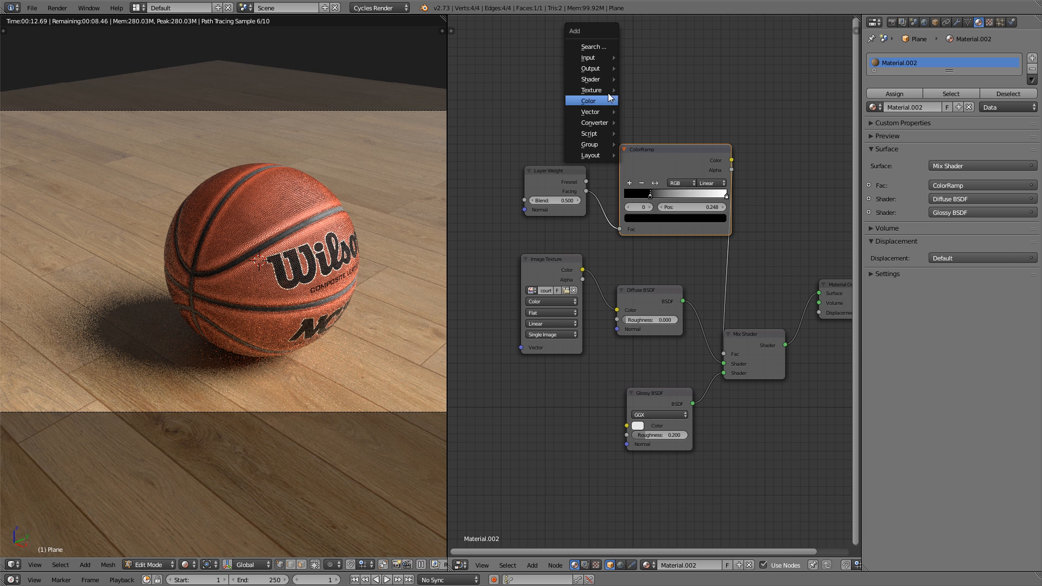
pyautogui.moveTo(599, 94)
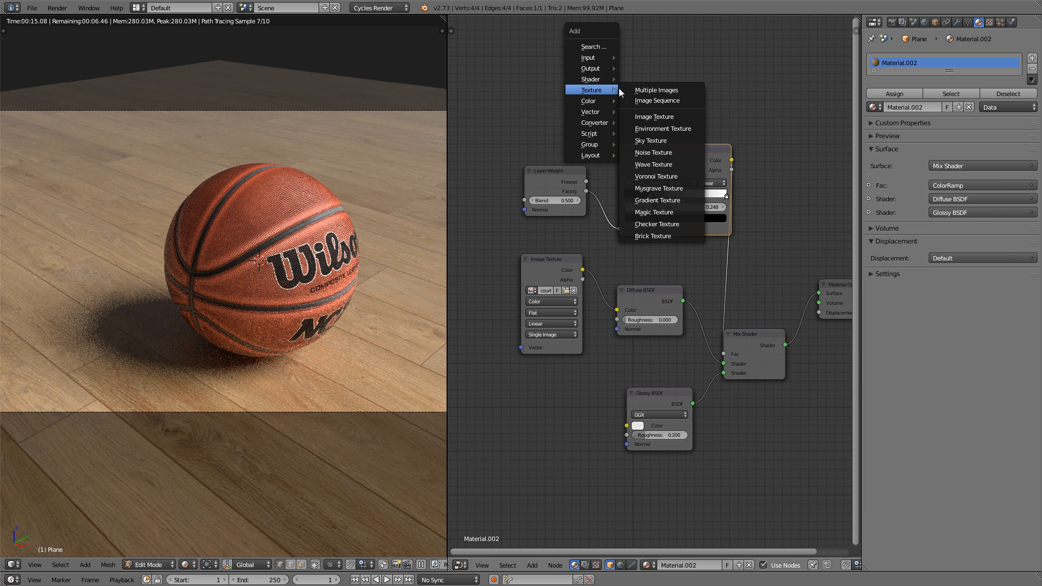
pyautogui.click(666, 116)
pyautogui.click(582, 52)
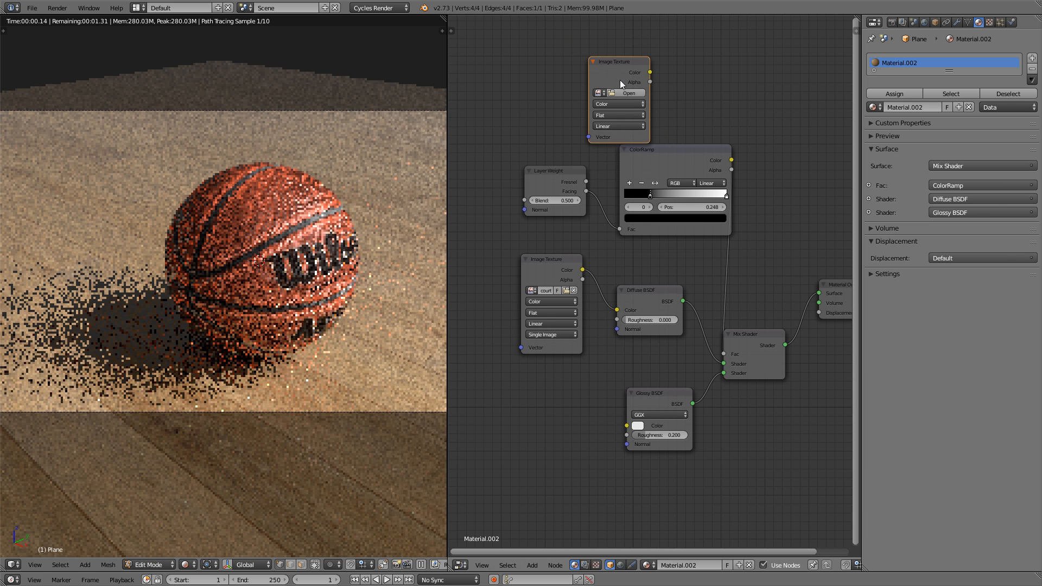
pyautogui.moveTo(620, 80); pyautogui.dragTo(613, 108, button='middle')
pyautogui.moveTo(612, 90); pyautogui.dragTo(590, 60)
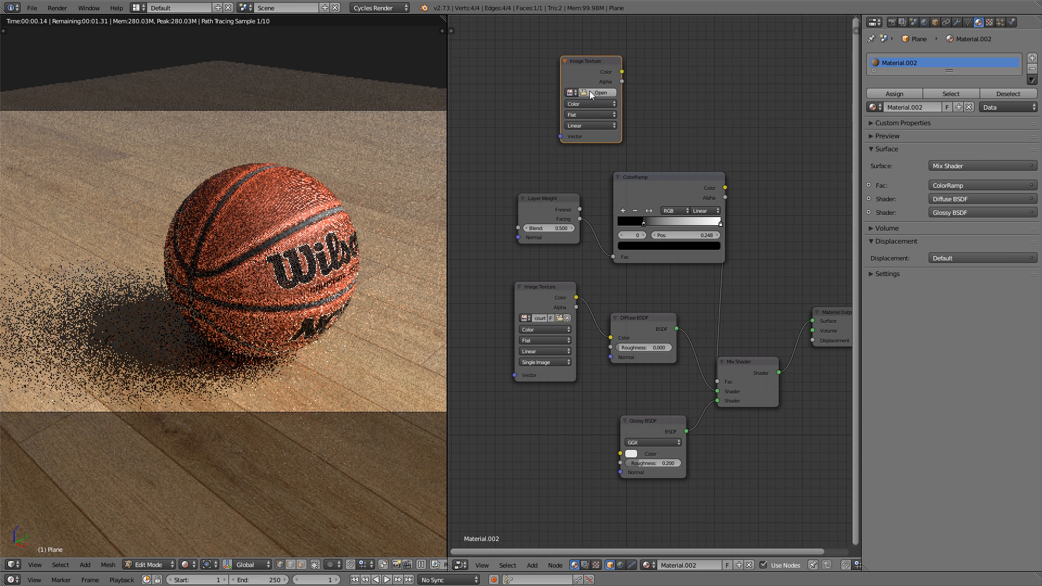
# Load court_floor_spec.jpg into the new Image Texture node and make room between the nodes
pyautogui.click(590, 90)
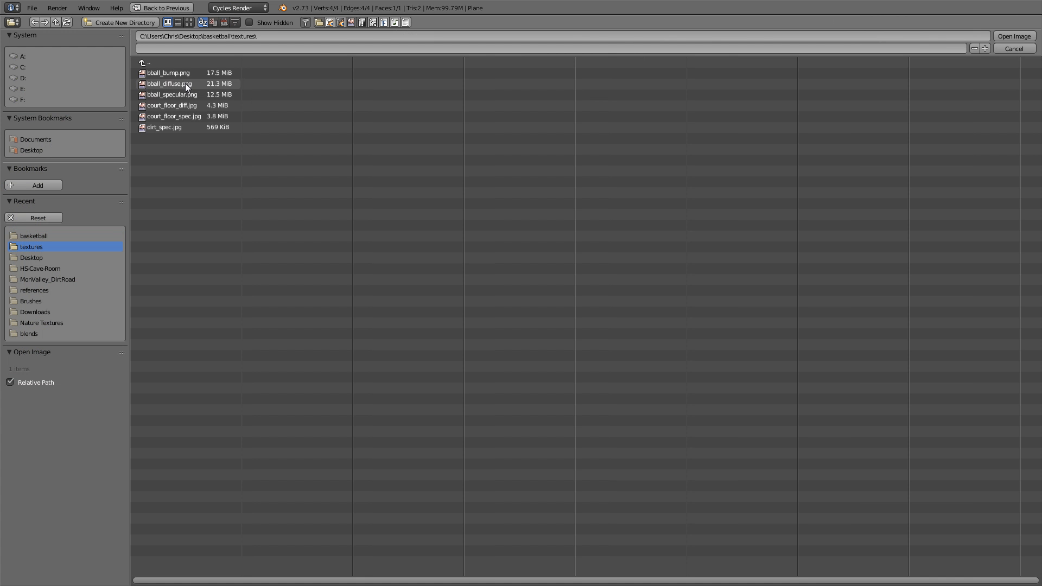
pyautogui.click(178, 115)
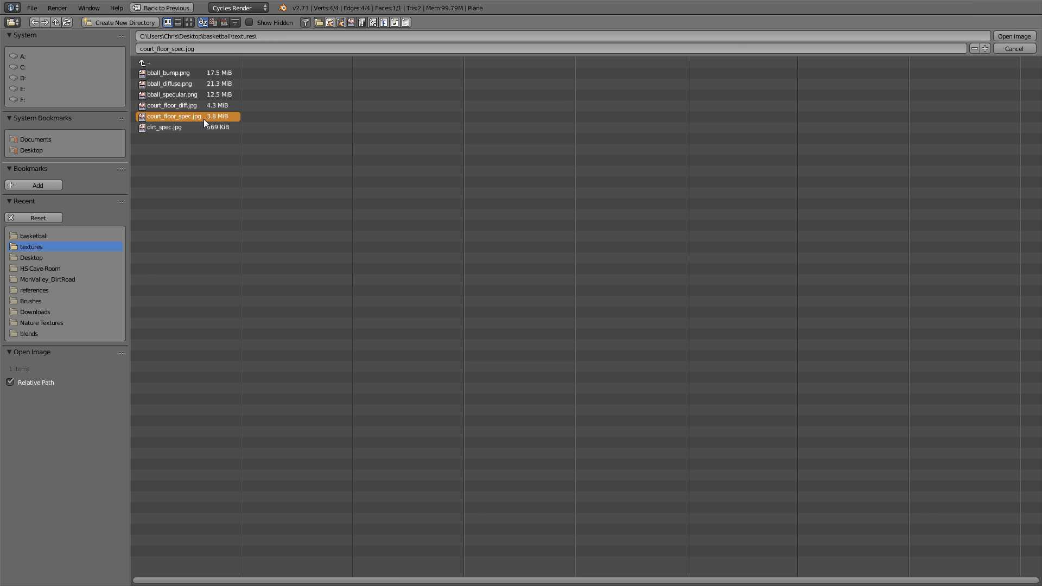
pyautogui.doubleClick(203, 119)
pyautogui.moveTo(589, 63); pyautogui.dragTo(668, 56)
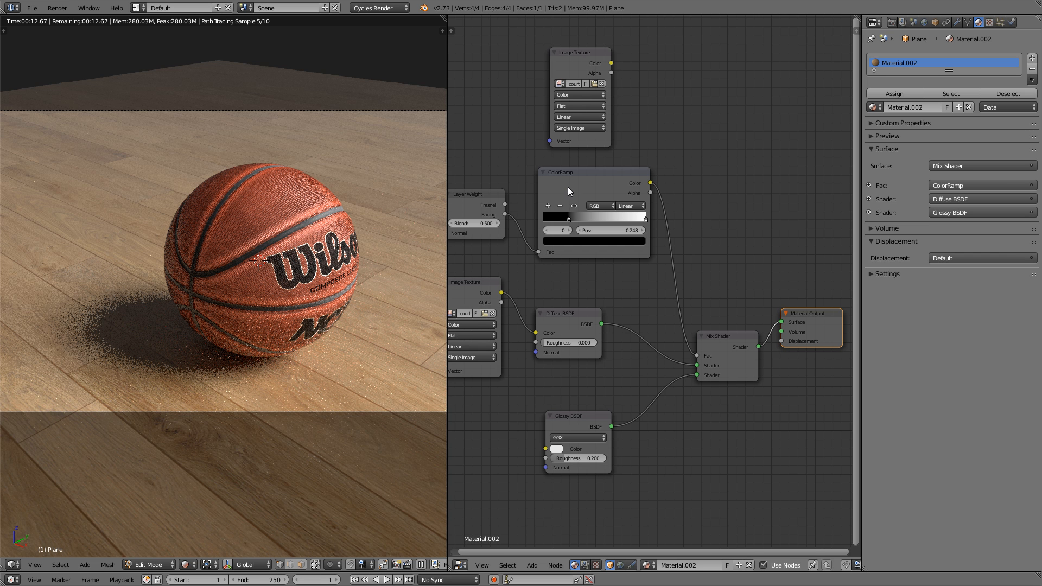
# Add a MixRGB node beside the specular Image Texture and set its blend type to Add
pyautogui.hotkey('shift', 'a')
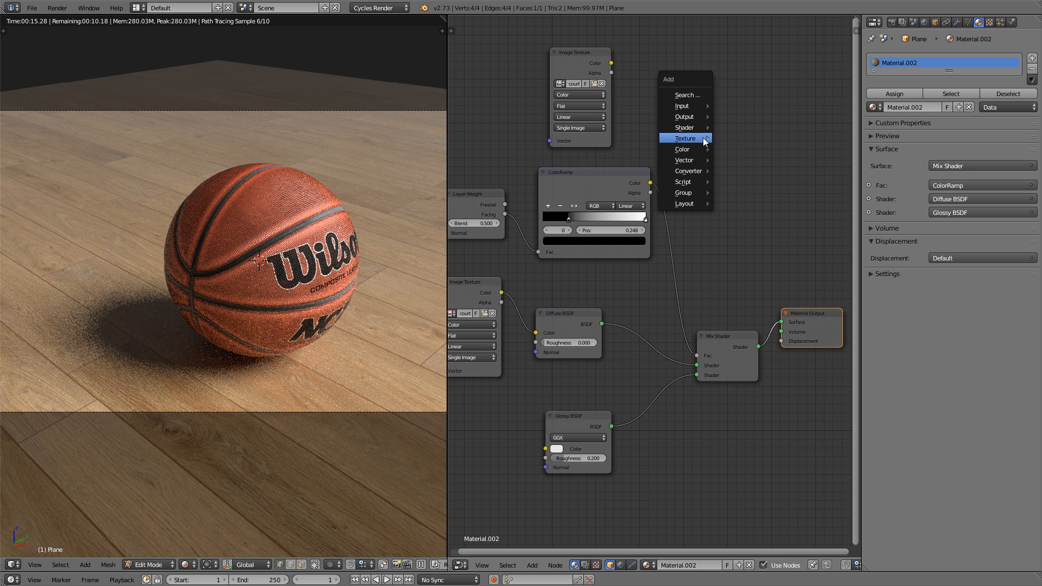
pyautogui.moveTo(692, 151)
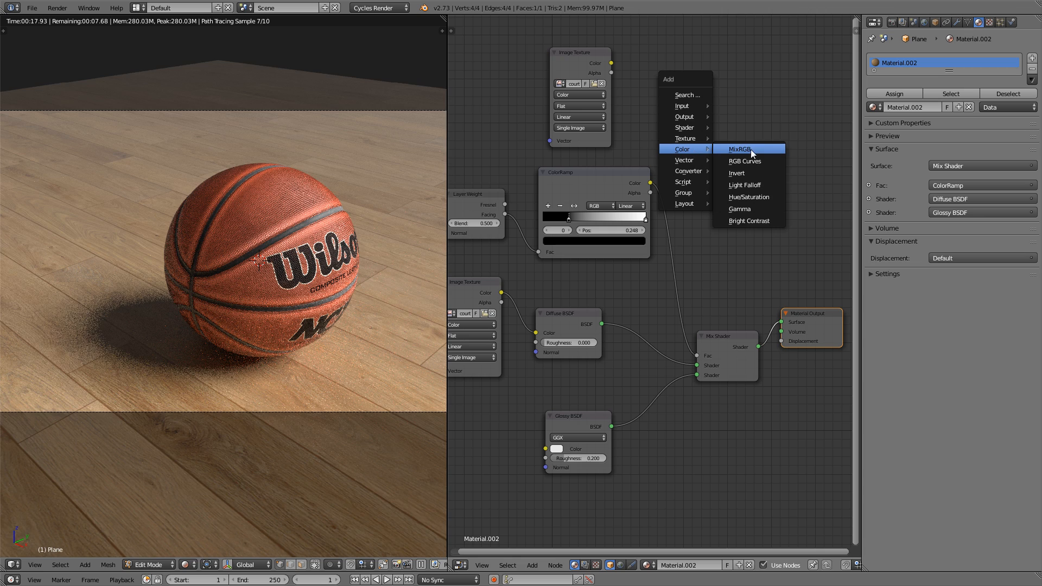
pyautogui.click(755, 149)
pyautogui.click(694, 95)
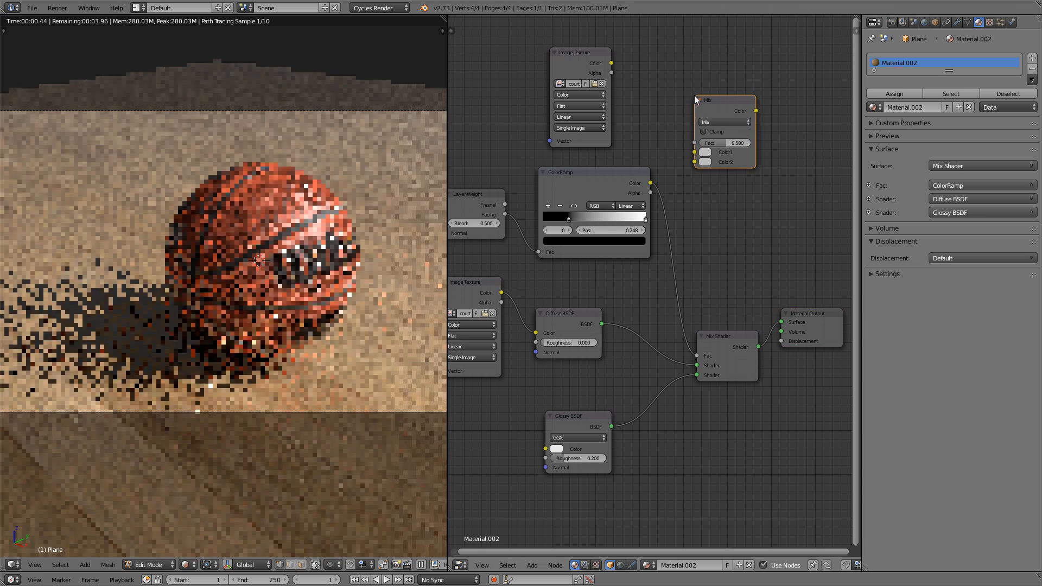
pyautogui.click(712, 122)
pyautogui.click(715, 143)
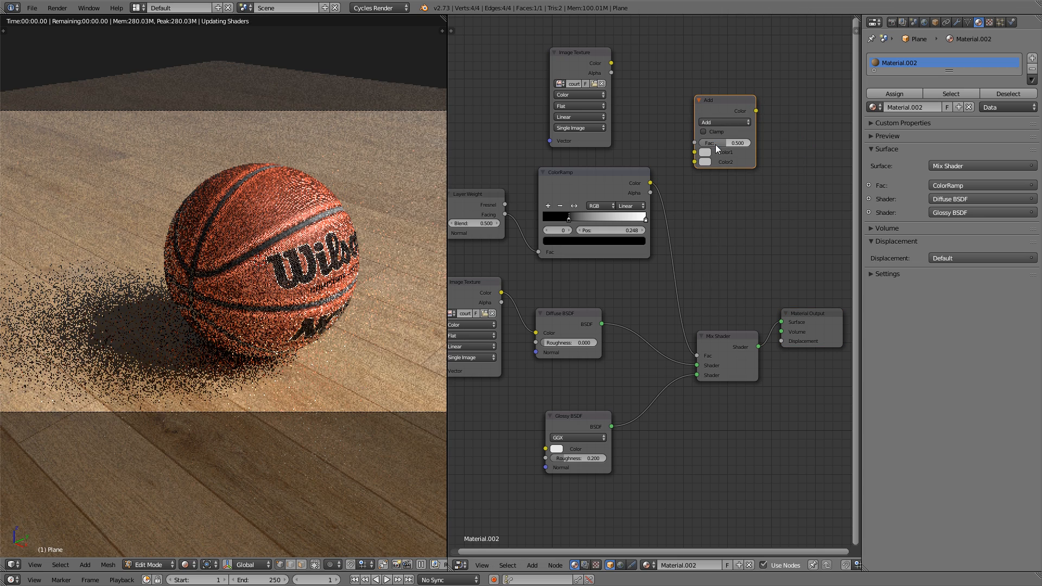
# Feed the specular texture into the Add node's Color1 and the ColorRamp into Color2, and connect its output to the Mix Shader's Fac
pyautogui.moveTo(612, 64); pyautogui.dragTo(646, 79)
pyautogui.moveTo(676, 141)
pyautogui.mouseDown()
pyautogui.moveTo(692, 154)
pyautogui.moveTo(663, 177)
pyautogui.moveTo(695, 149)
pyautogui.mouseUp()
pyautogui.press('g')
pyautogui.click(650, 167)
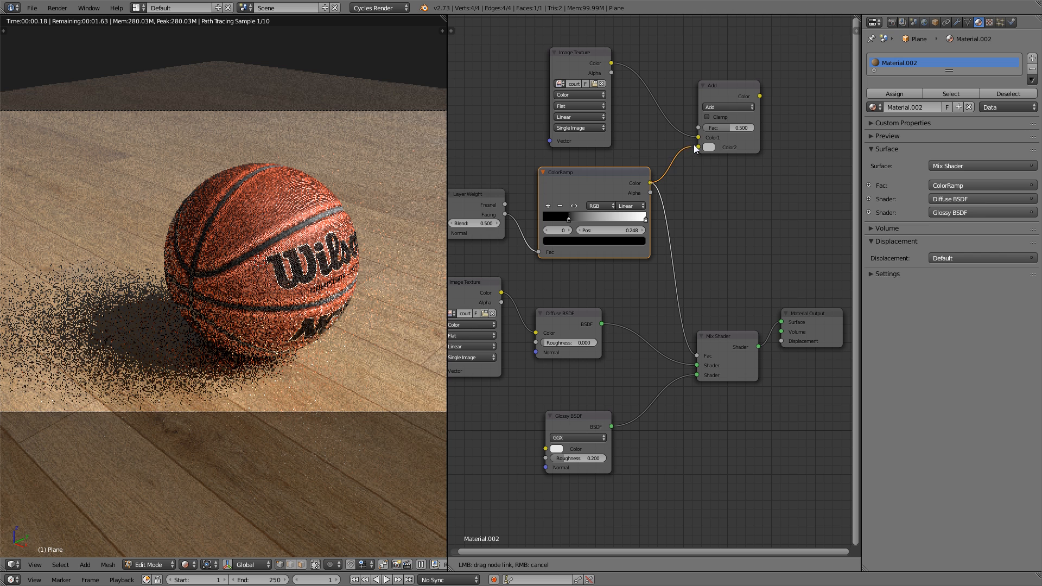
pyautogui.moveTo(760, 96); pyautogui.dragTo(696, 355)
# Move the Add node beside the ColorRamp and shift the specular Image Texture away to leave space between them
pyautogui.click(725, 90)
pyautogui.moveTo(724, 87); pyautogui.dragTo(707, 121)
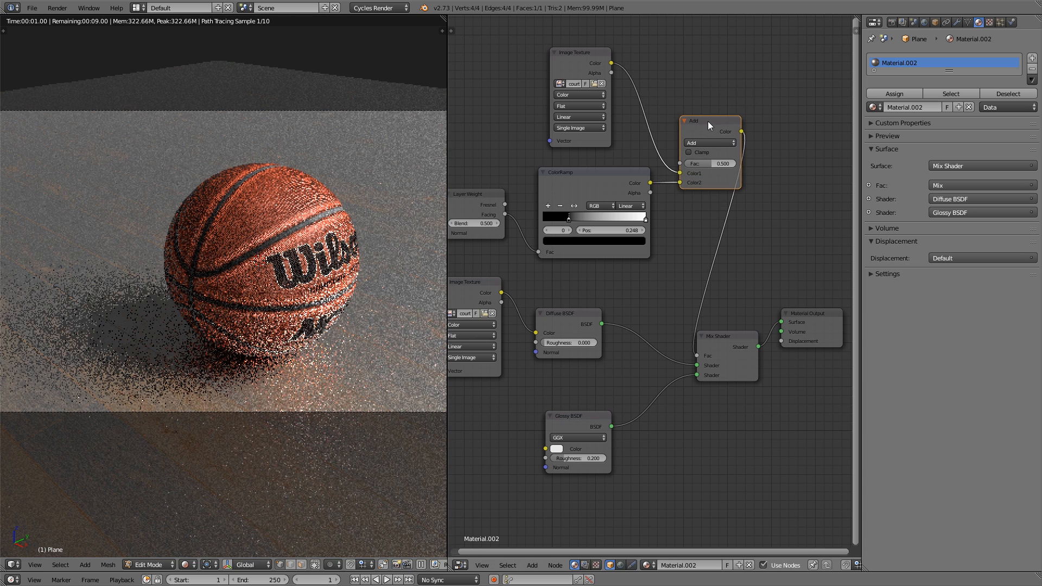
pyautogui.moveTo(589, 55); pyautogui.dragTo(523, 37)
pyautogui.scroll(1, 527, 66)
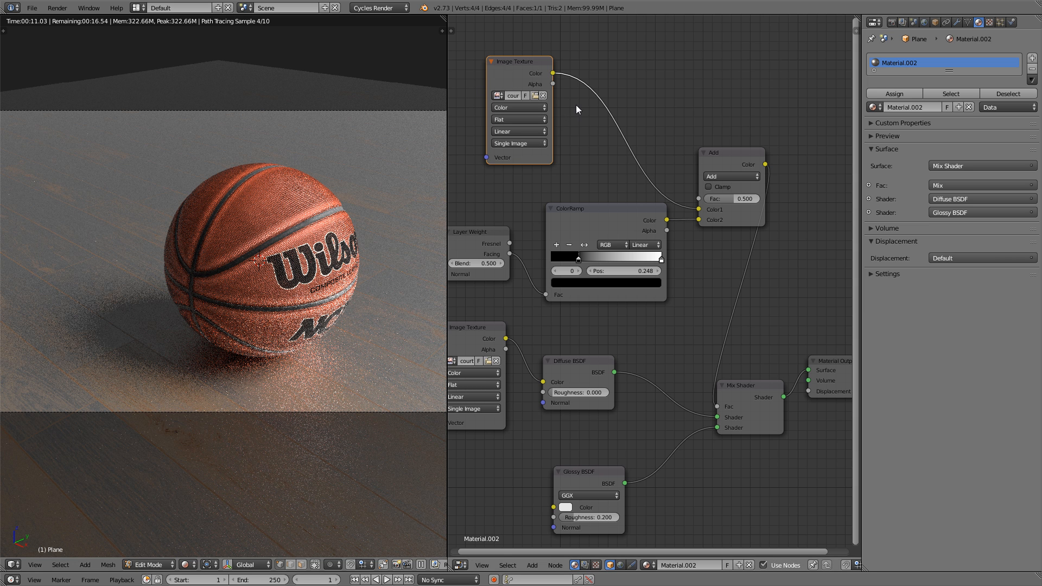
# Insert a MixRGB node on the link between the specular Image Texture and the Add node, with its blend type set to Multiply
pyautogui.moveTo(575, 106); pyautogui.dragTo(572, 123, button='middle')
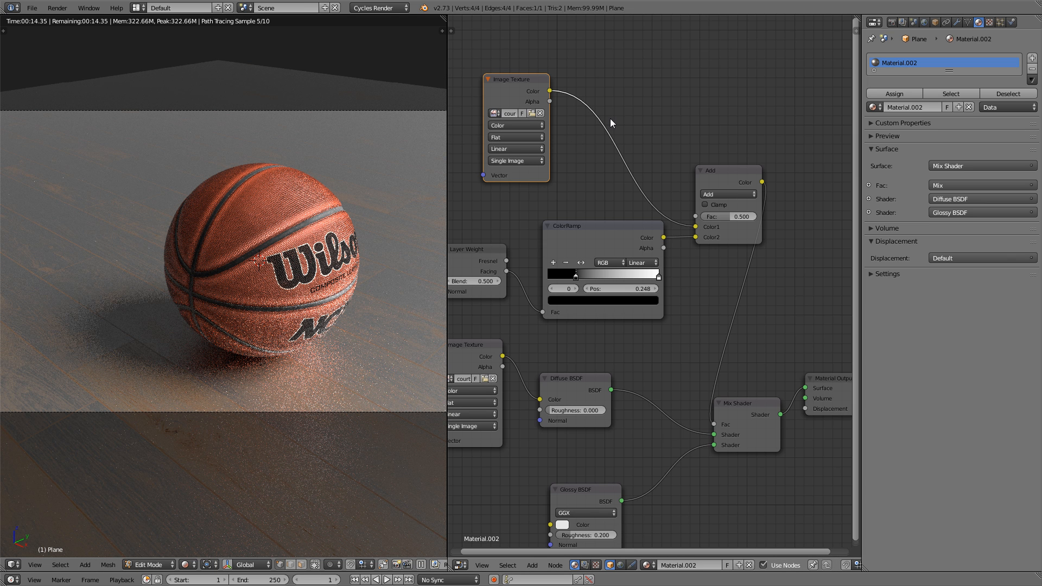
pyautogui.hotkey('shift', 'a')
pyautogui.moveTo(617, 118)
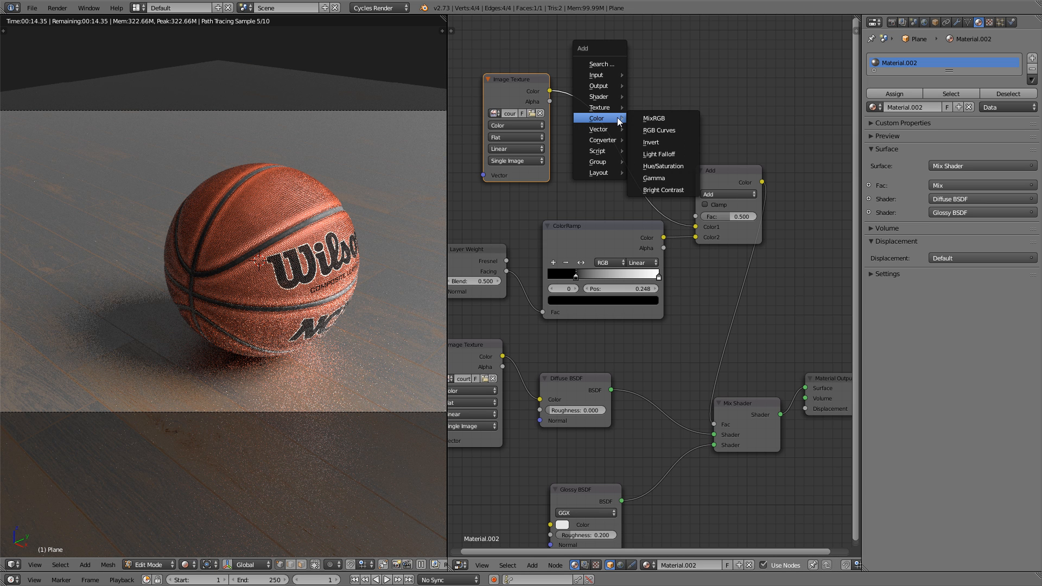
pyautogui.click(672, 121)
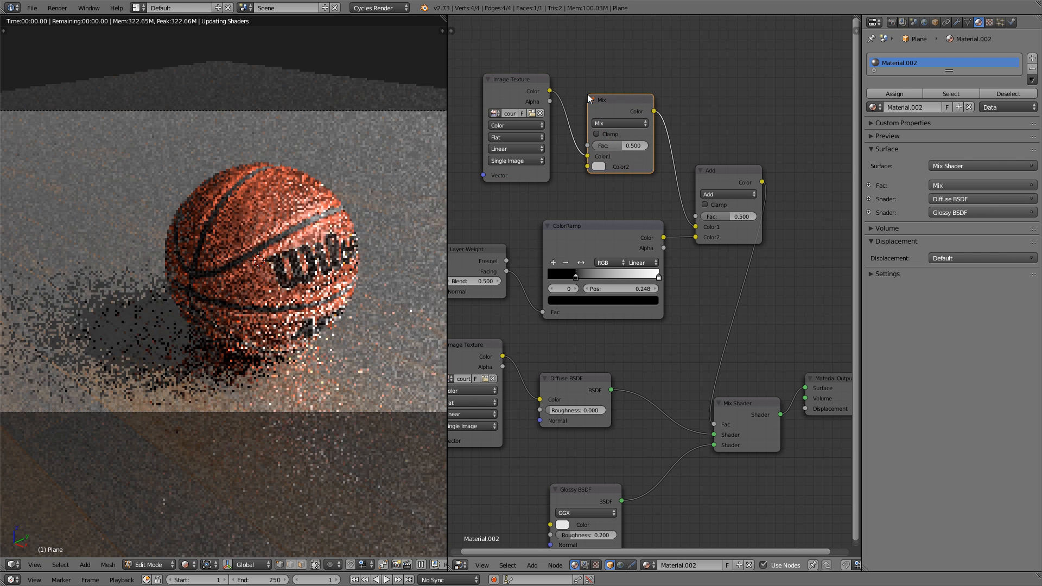
pyautogui.click(586, 93)
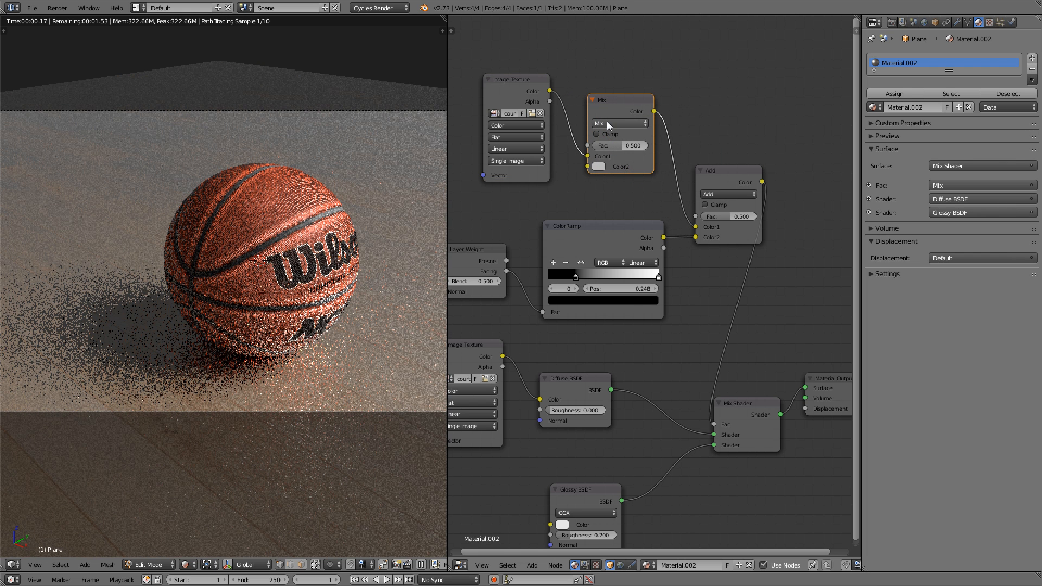
pyautogui.click(608, 123)
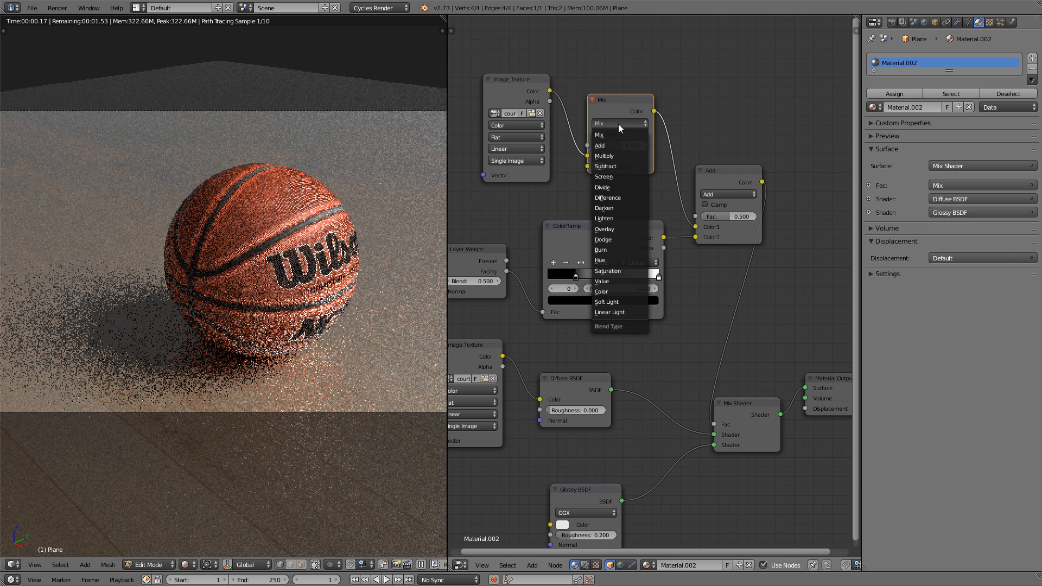
pyautogui.click(609, 156)
# Set the Multiply node's Color2 to black and its Fac to 0.8
pyautogui.click(599, 166)
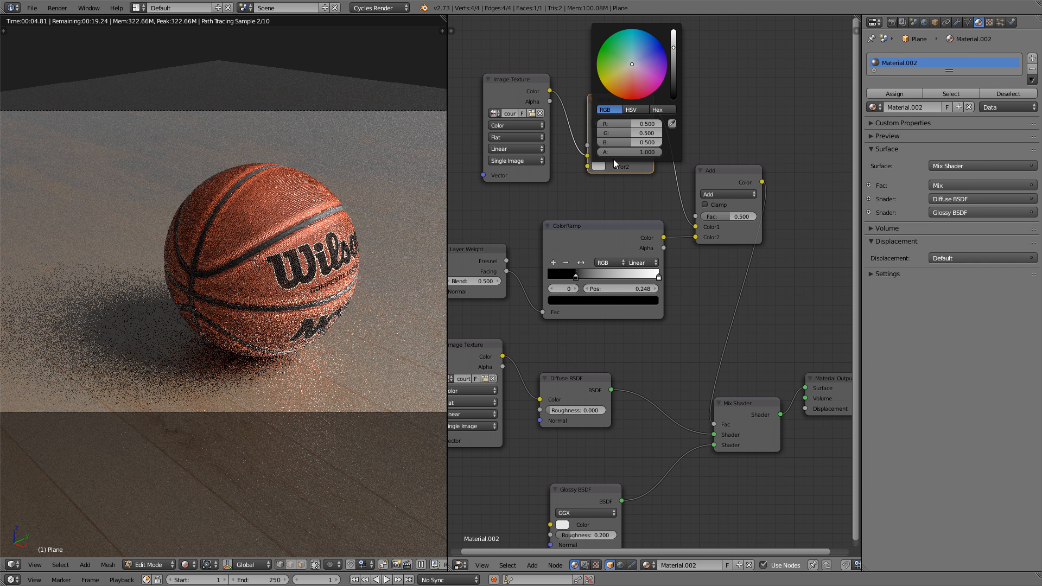
pyautogui.moveTo(671, 52); pyautogui.dragTo(675, 100)
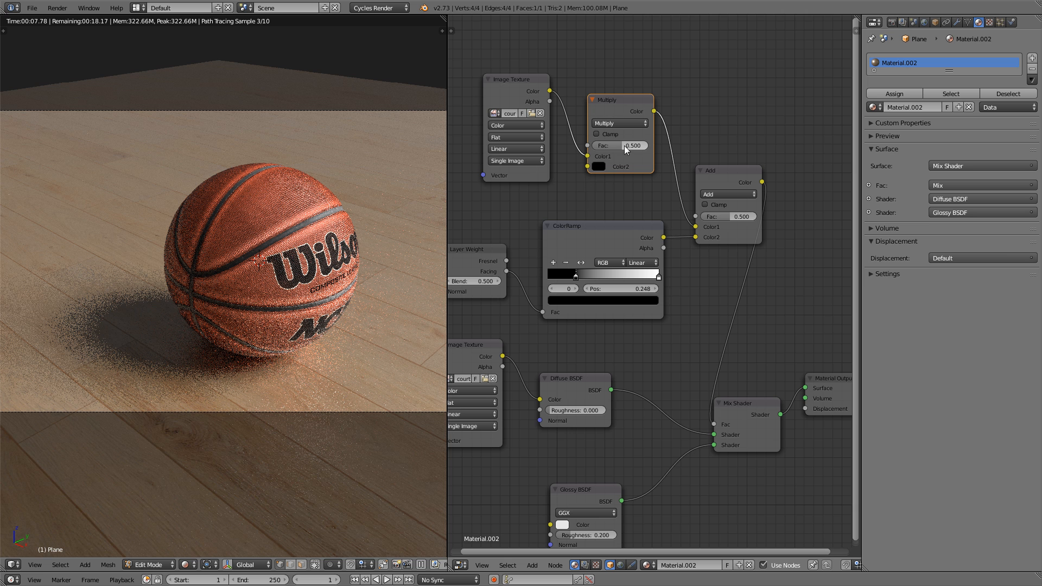
pyautogui.press('BackSpace')
pyautogui.write('.8')
pyautogui.press('Return')
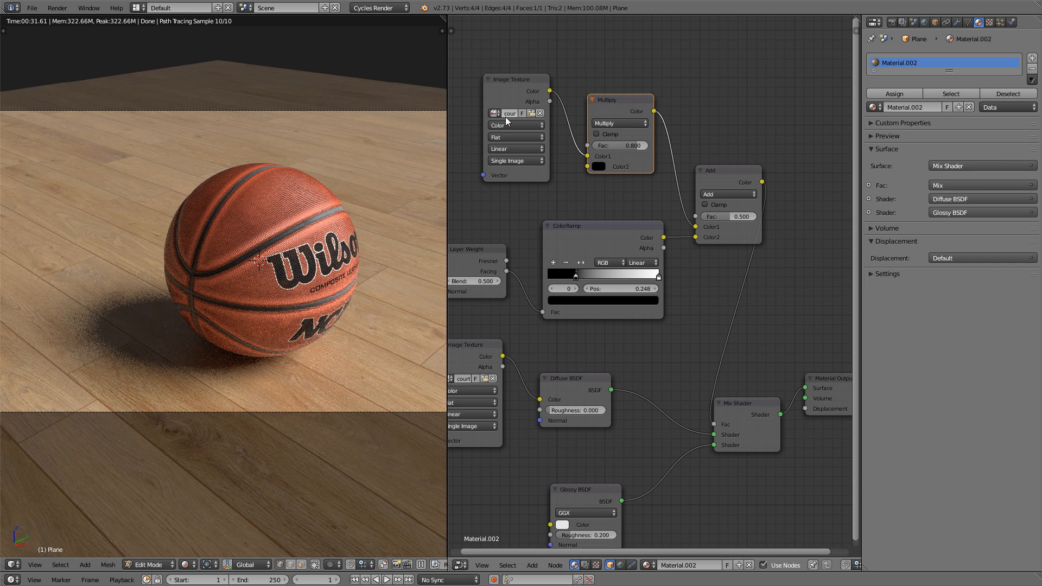
# Duplicate the specular Image Texture node and place the copy beside the Glossy BSDF, below the diffuse Image Texture
pyautogui.moveTo(600, 209); pyautogui.dragTo(623, 131, button='middle')
pyautogui.scroll(-2, 623, 131)
pyautogui.moveTo(645, 178); pyautogui.dragTo(654, 140, button='middle')
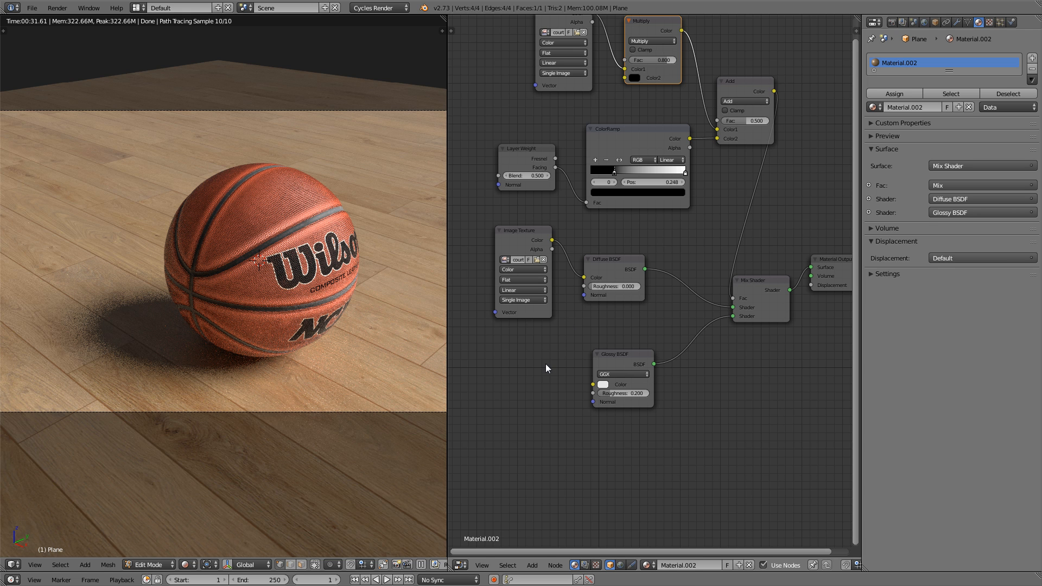
pyautogui.moveTo(564, 132); pyautogui.dragTo(575, 149, button='middle')
pyautogui.click(569, 20)
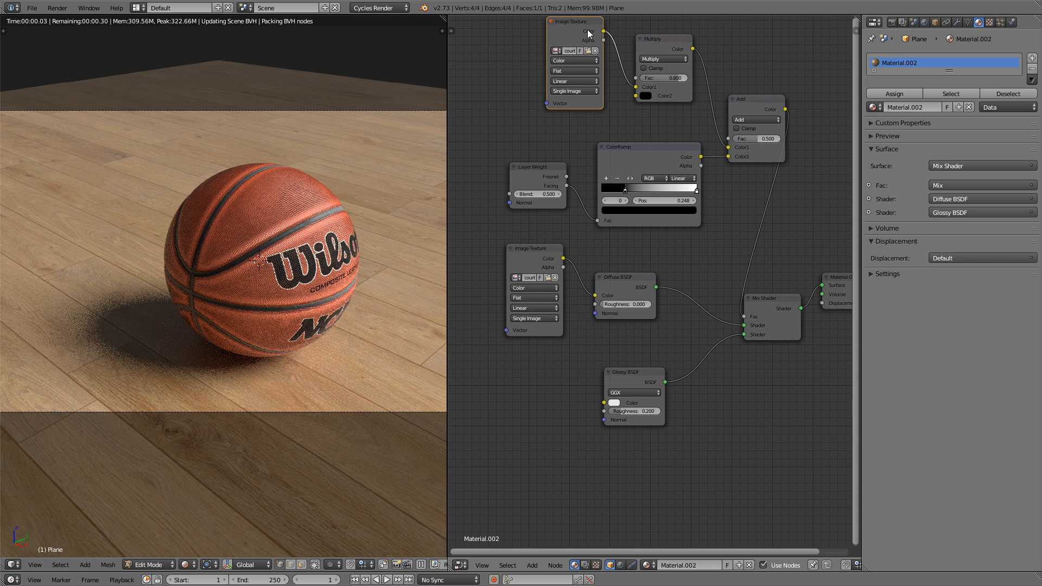
pyautogui.hotkey('shift', 'd')
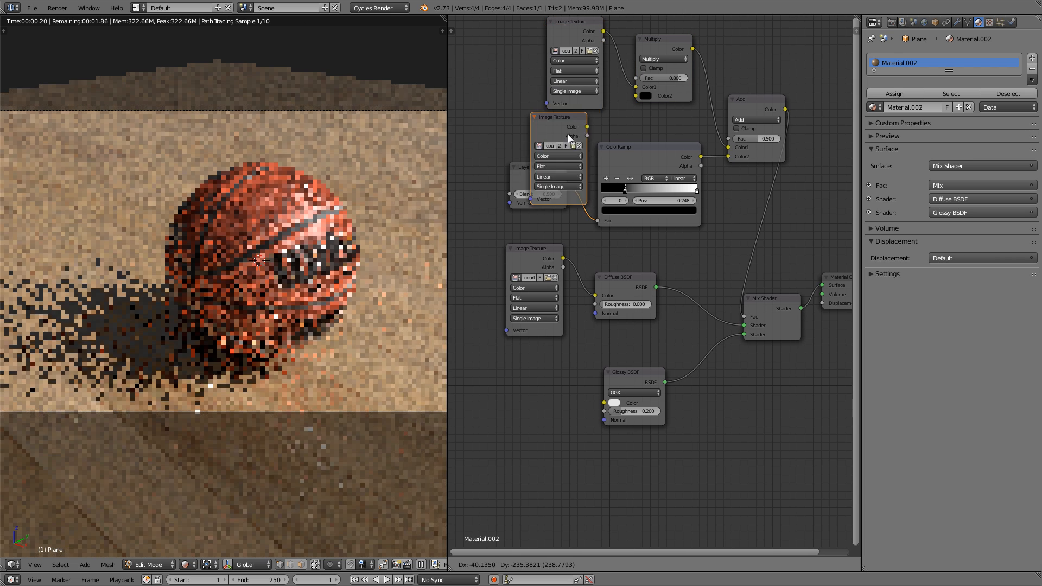
pyautogui.click(507, 412)
pyautogui.moveTo(563, 381); pyautogui.dragTo(567, 371, button='middle')
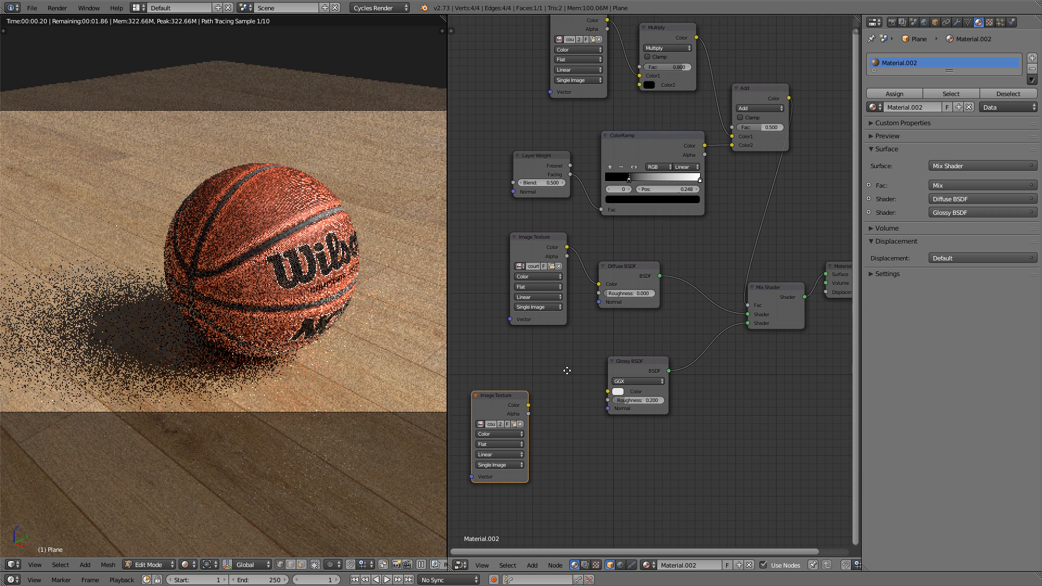
pyautogui.moveTo(489, 397); pyautogui.dragTo(481, 380)
pyautogui.moveTo(549, 381); pyautogui.dragTo(570, 385, button='middle')
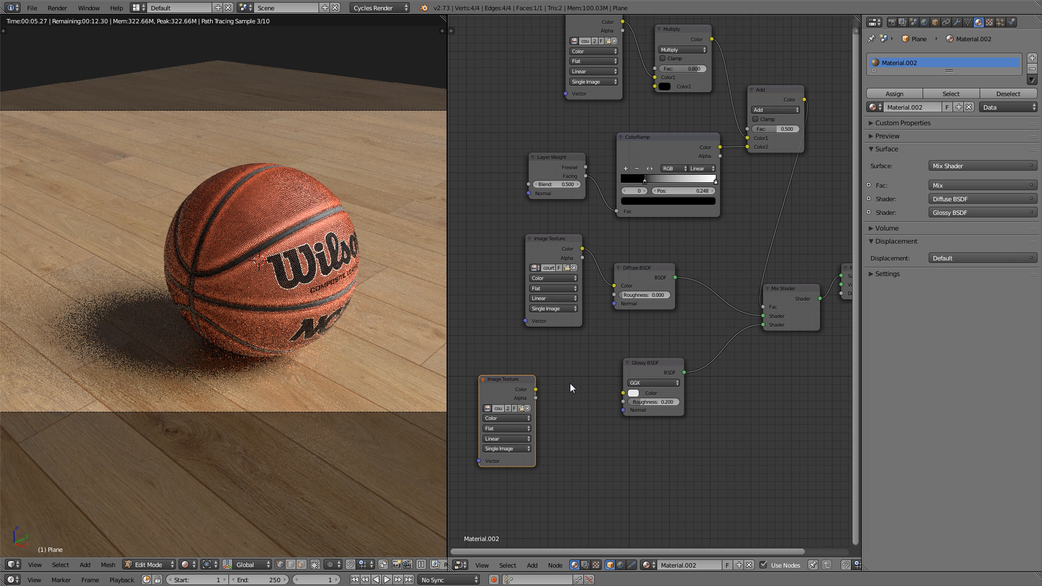
# Add a Bump node between the duplicated specular Image Texture and the Glossy BSDF, and link the texture's Color to its Height input
pyautogui.hotkey('shift', 'a')
pyautogui.moveTo(570, 384)
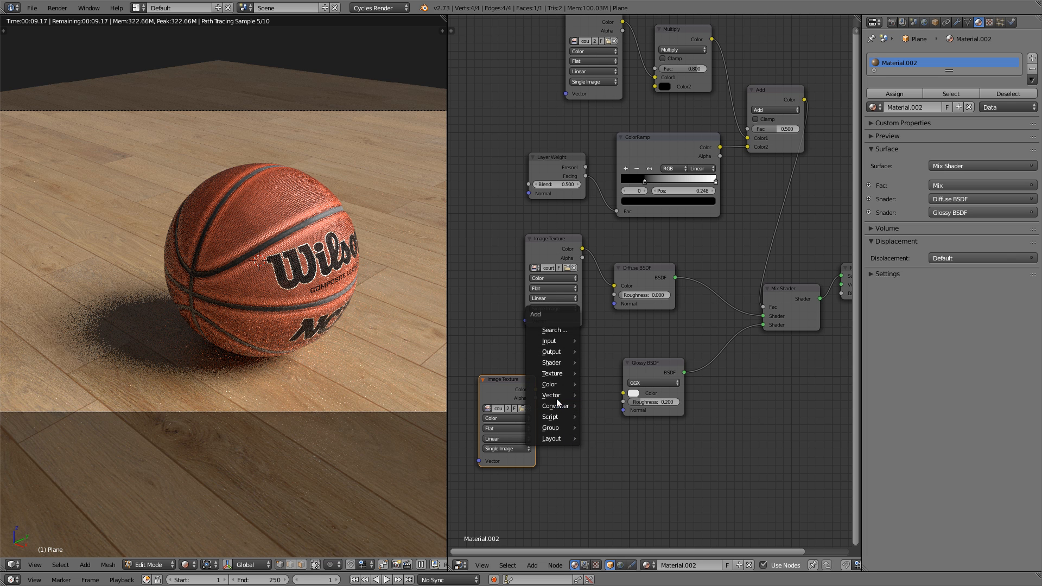
pyautogui.click(607, 408)
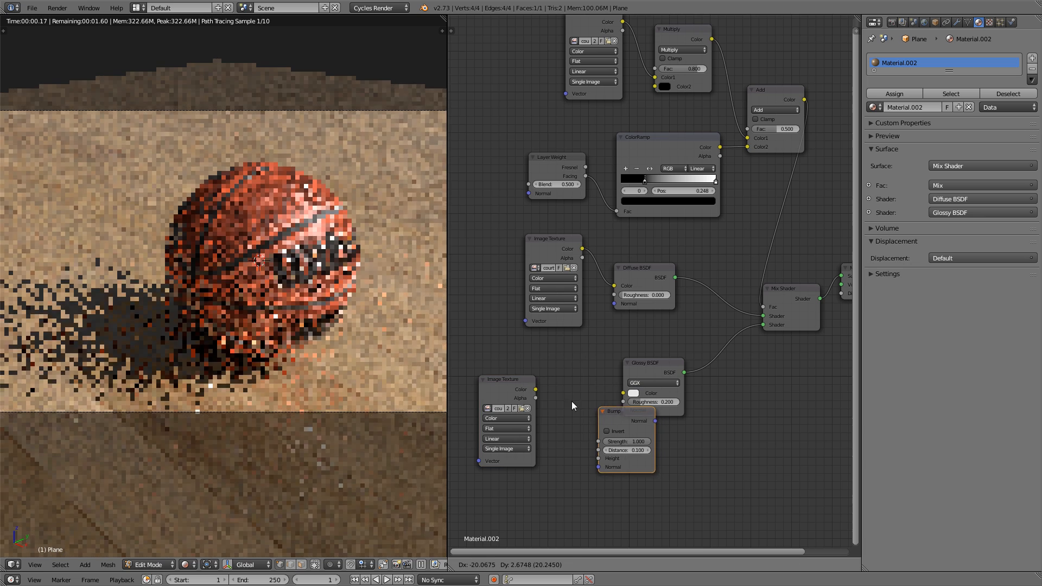
pyautogui.click(553, 371)
pyautogui.moveTo(523, 388); pyautogui.dragTo(481, 380)
pyautogui.click(560, 373)
pyautogui.moveTo(560, 372); pyautogui.dragTo(536, 372)
pyautogui.moveTo(515, 379); pyautogui.dragTo(532, 378, button='middle')
pyautogui.moveTo(514, 379); pyautogui.dragTo(548, 417)
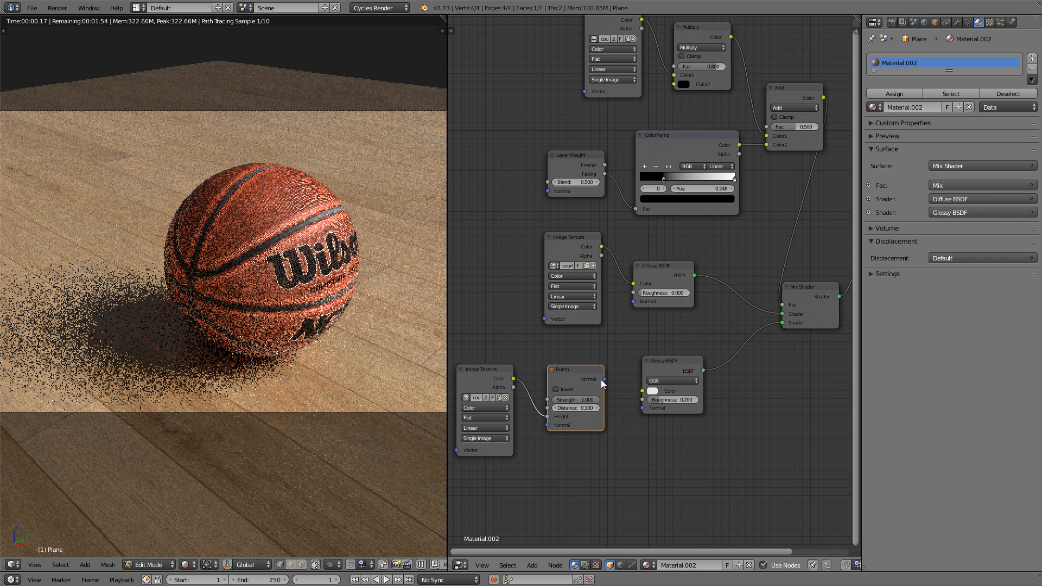
# Connect the Bump node's Normal output to the Glossy, Diffuse and Layer Weight Normal inputs, and move the diffuse Image Texture aside
pyautogui.moveTo(604, 379); pyautogui.dragTo(633, 301)
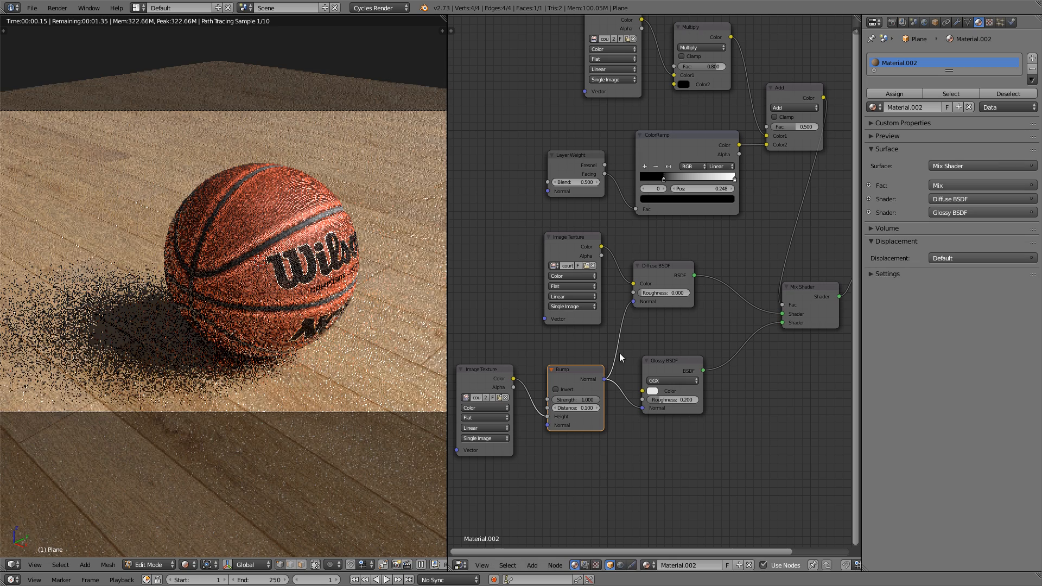
pyautogui.moveTo(603, 379); pyautogui.dragTo(547, 189)
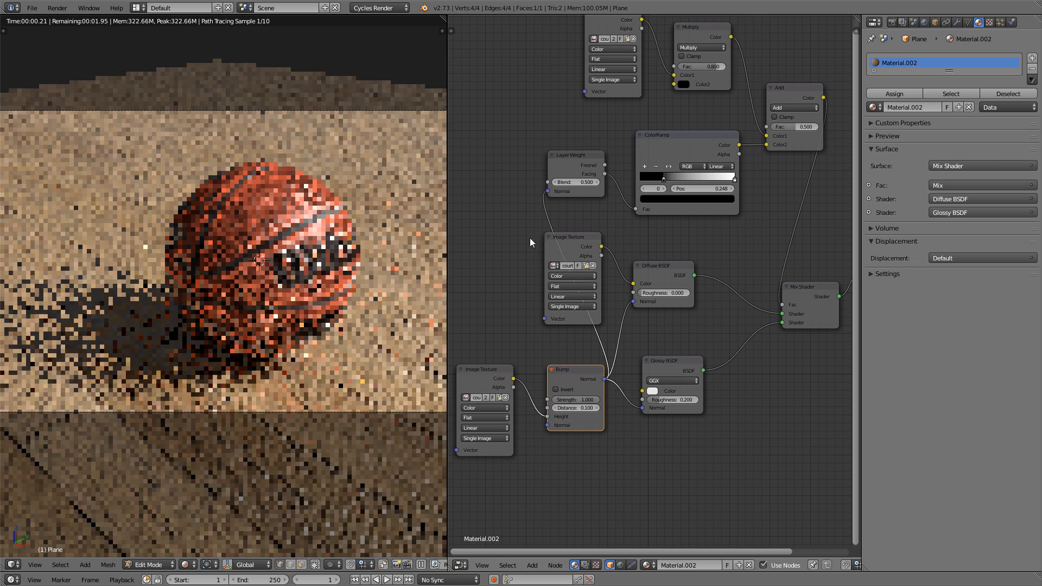
pyautogui.moveTo(576, 237); pyautogui.dragTo(517, 234)
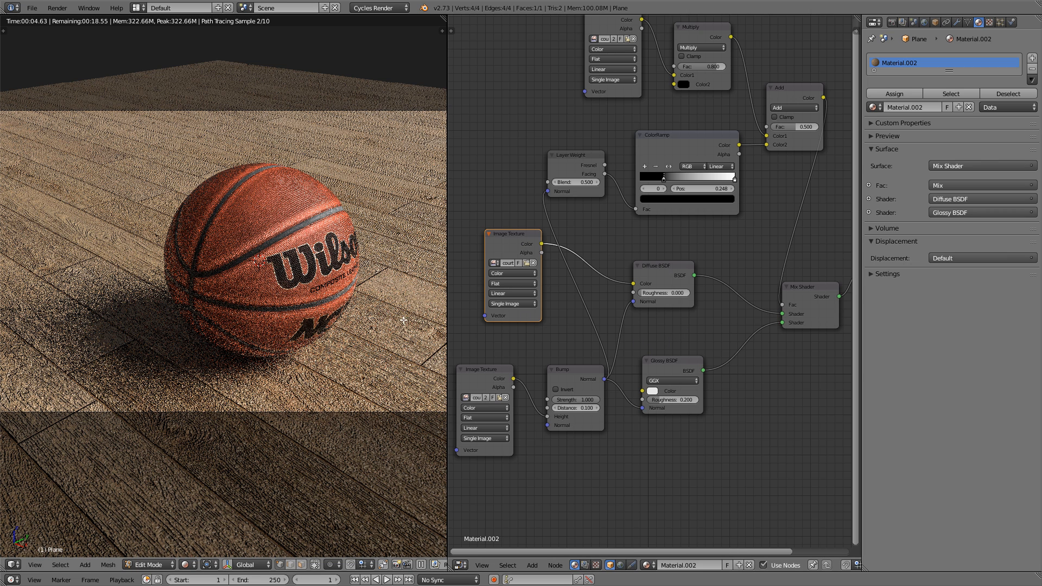
# Set the Bump node's Strength to 0.2 and examine the floor's bumps from low angles
pyautogui.click(574, 399)
pyautogui.write('.2')
pyautogui.press('Return')
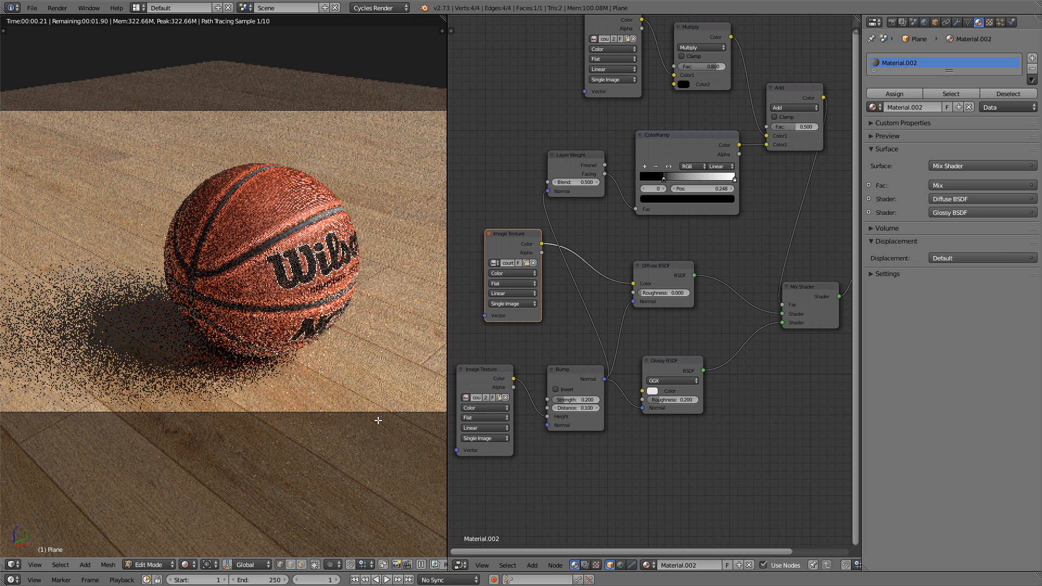
pyautogui.moveTo(378, 420); pyautogui.dragTo(251, 330, button='middle')
pyautogui.moveTo(259, 291); pyautogui.dragTo(247, 316, button='middle')
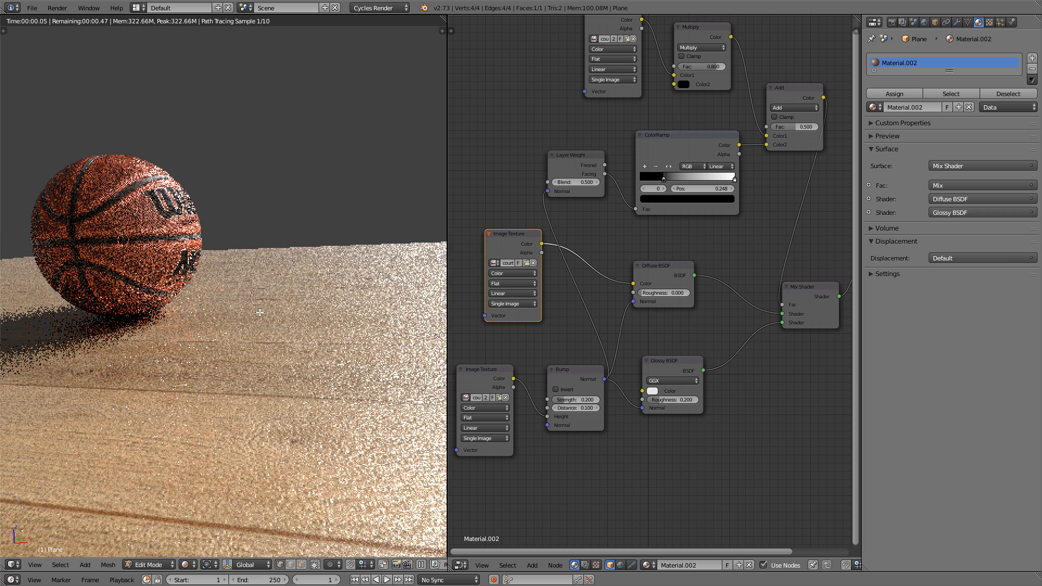
pyautogui.scroll(4, 254, 349)
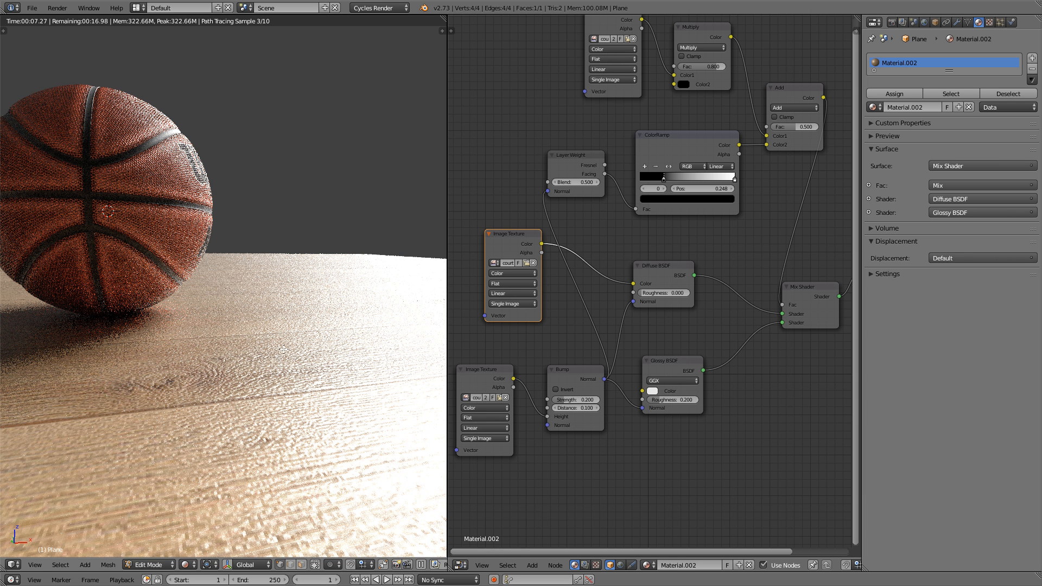
pyautogui.moveTo(250, 349); pyautogui.dragTo(161, 351, button='middle')
pyautogui.moveTo(265, 342); pyautogui.dragTo(222, 326, button='middle')
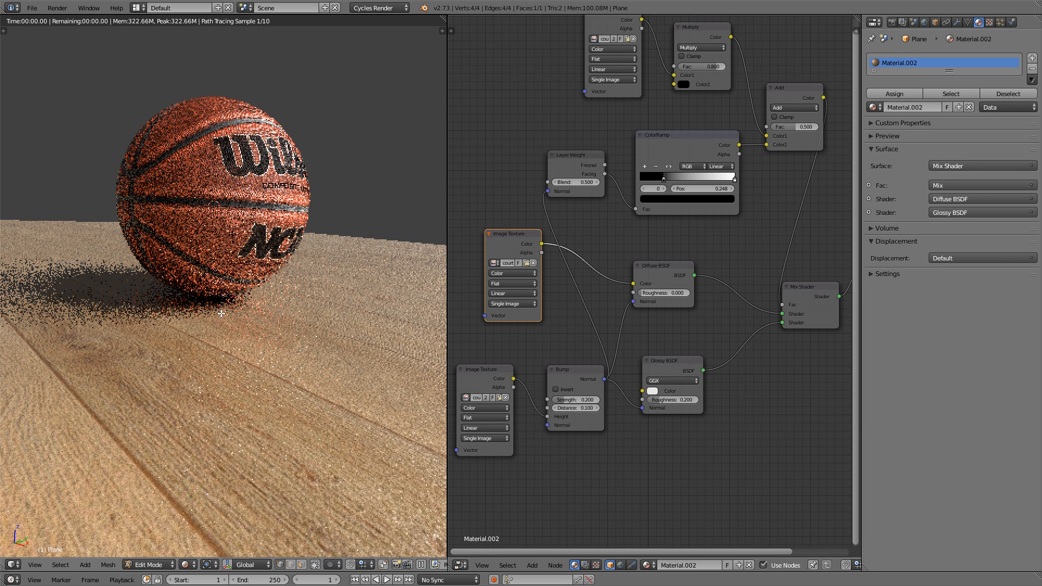
# Set the floor's Glossy BSDF Roughness to 0.1 and the Bump node's Strength to 0.1
pyautogui.moveTo(677, 361); pyautogui.dragTo(667, 350)
pyautogui.click(668, 386)
pyautogui.write('.1')
pyautogui.press('Return')
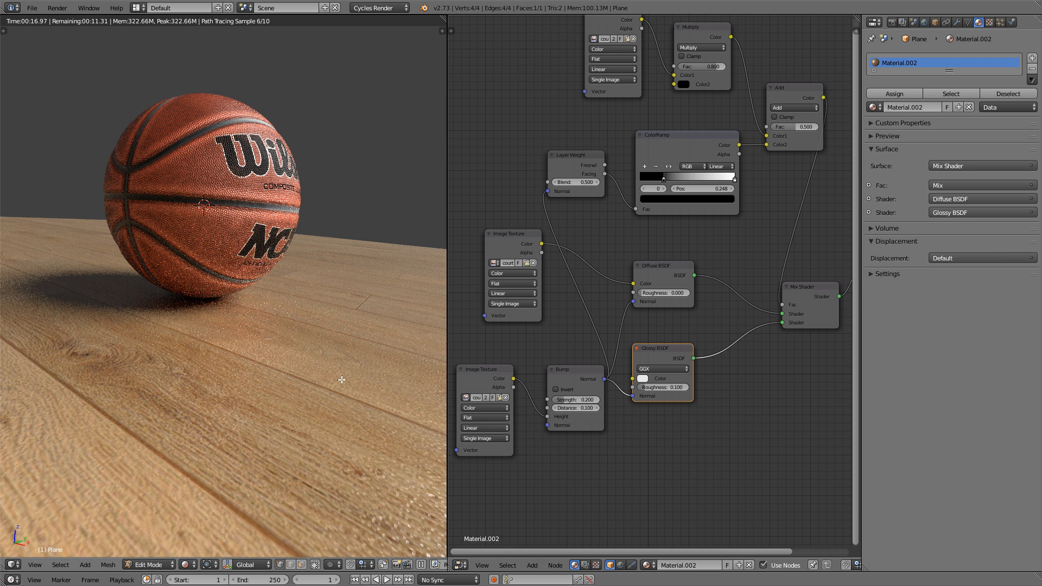
pyautogui.click(583, 400)
pyautogui.write('.1')
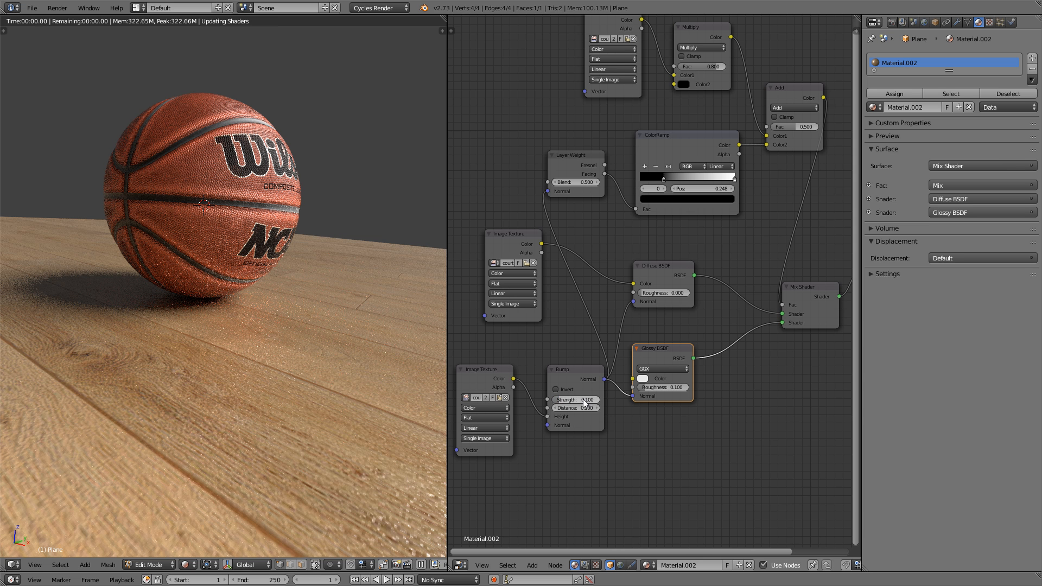
pyautogui.press('Return')
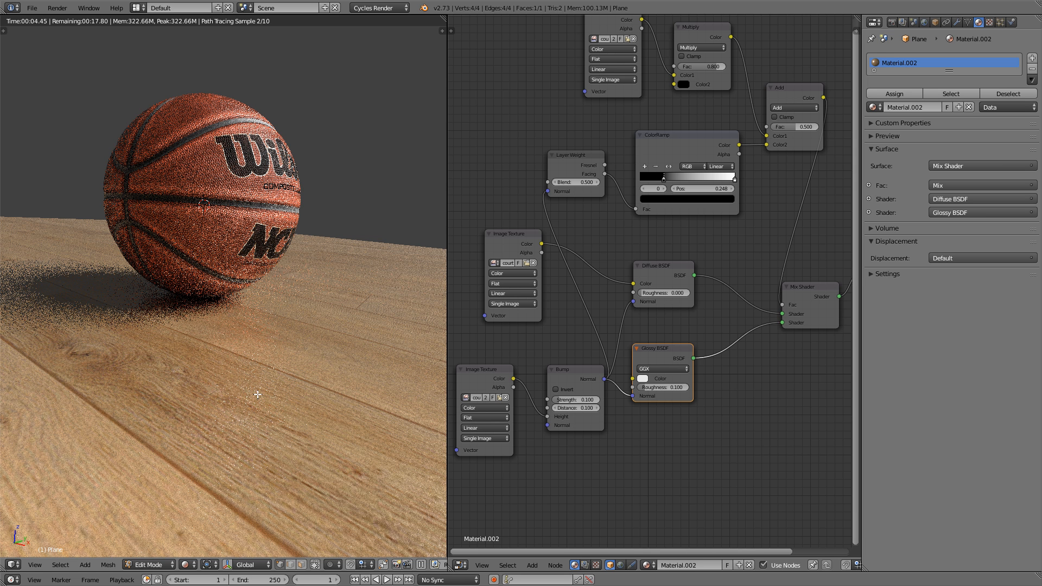
# Try a Roughness of 0 on the floor's Glossy BSDF and return it to 0.1
pyautogui.click(654, 389)
pyautogui.write('0')
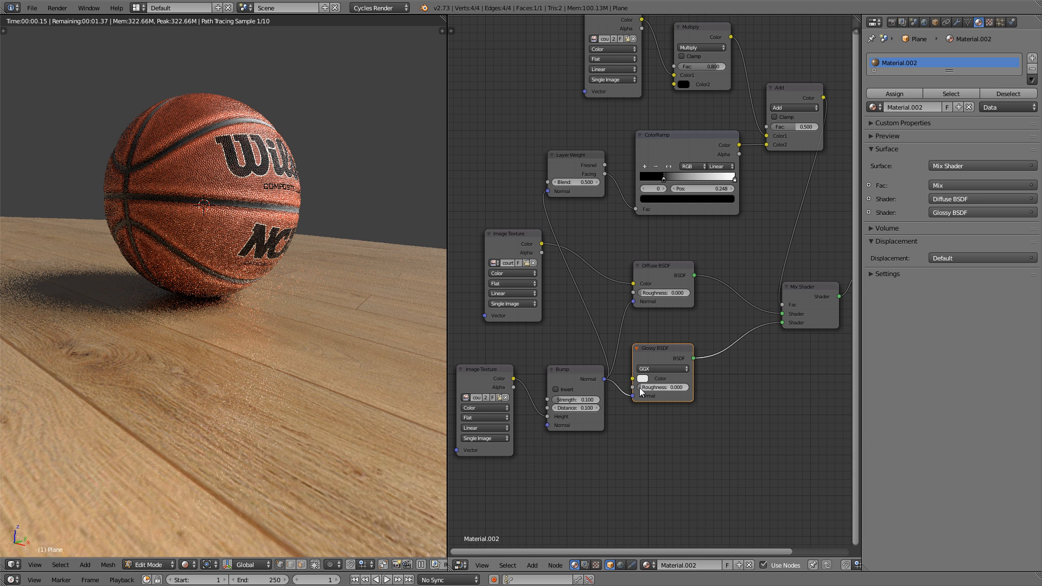
pyautogui.press('Return')
pyautogui.click(664, 386)
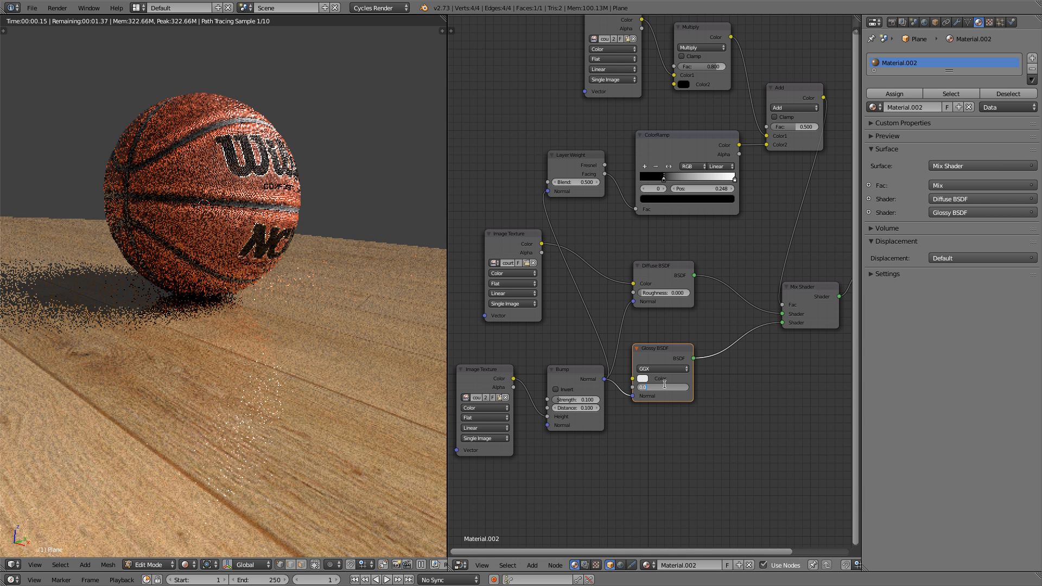
pyautogui.press('Return')
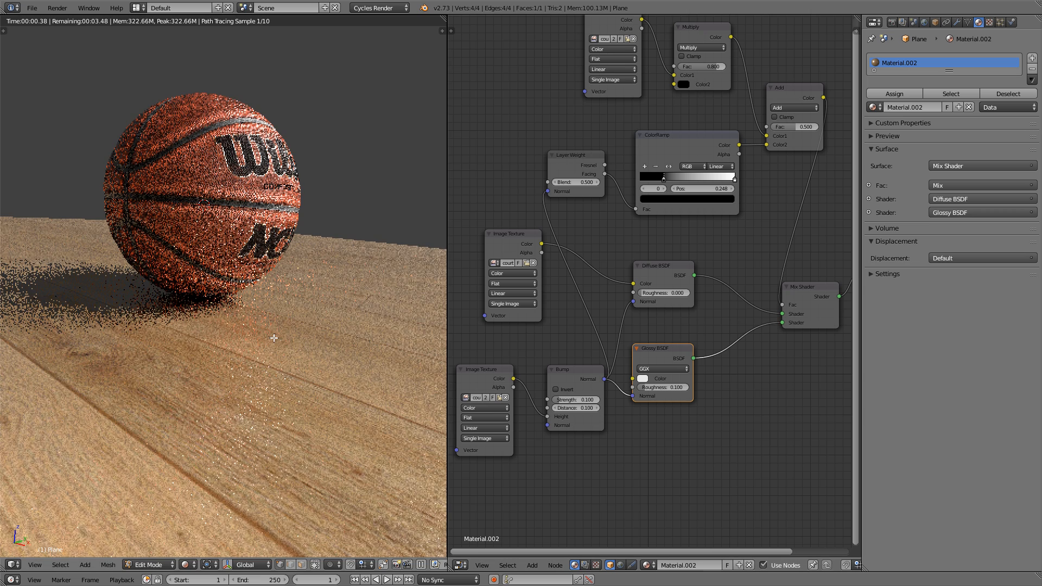
# Enable nodes for the World and use an Environment Texture as the Background color
pyautogui.press('KP_0')
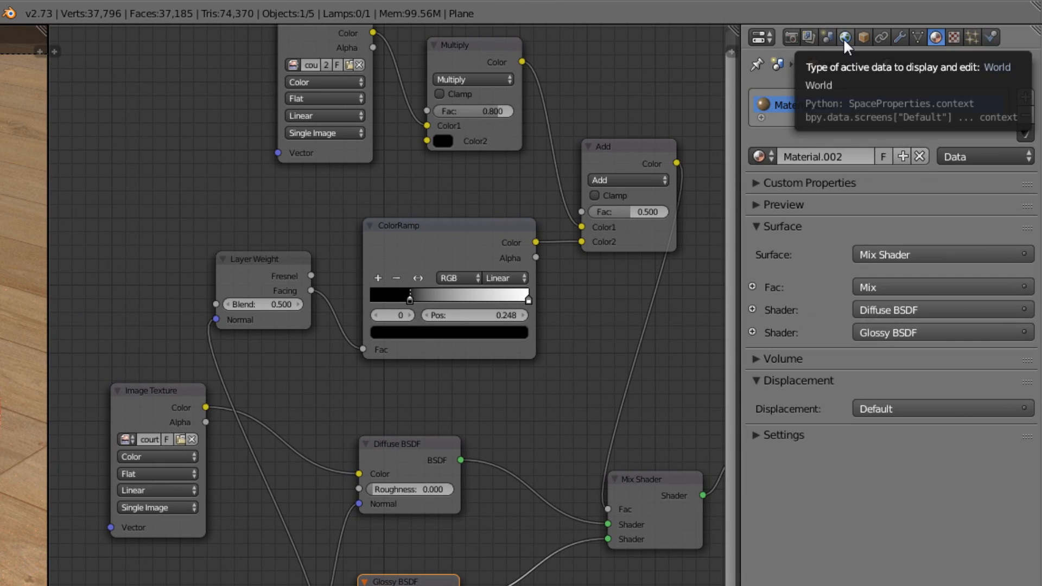
pyautogui.click(844, 37)
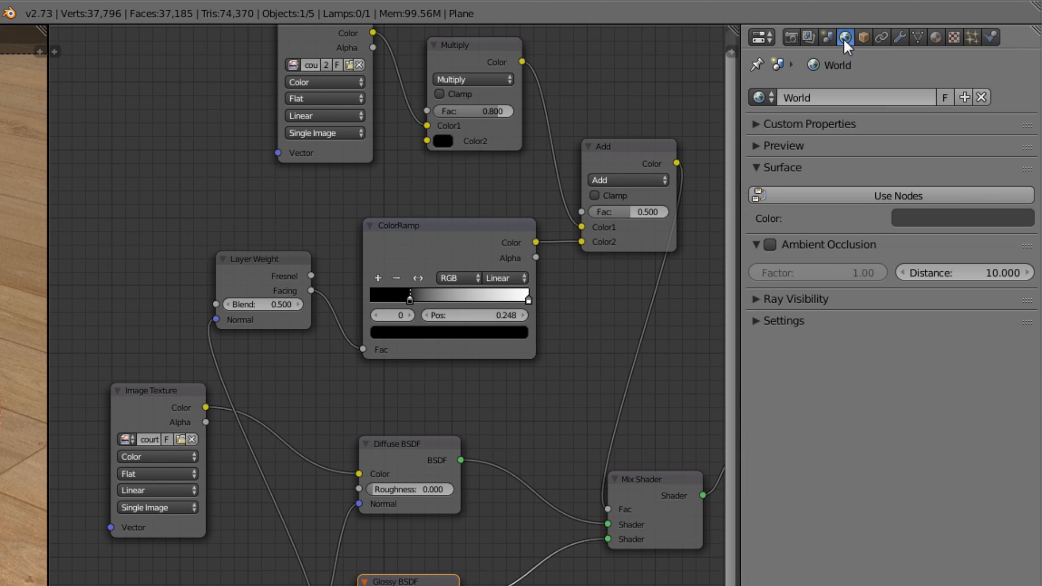
pyautogui.click(851, 191)
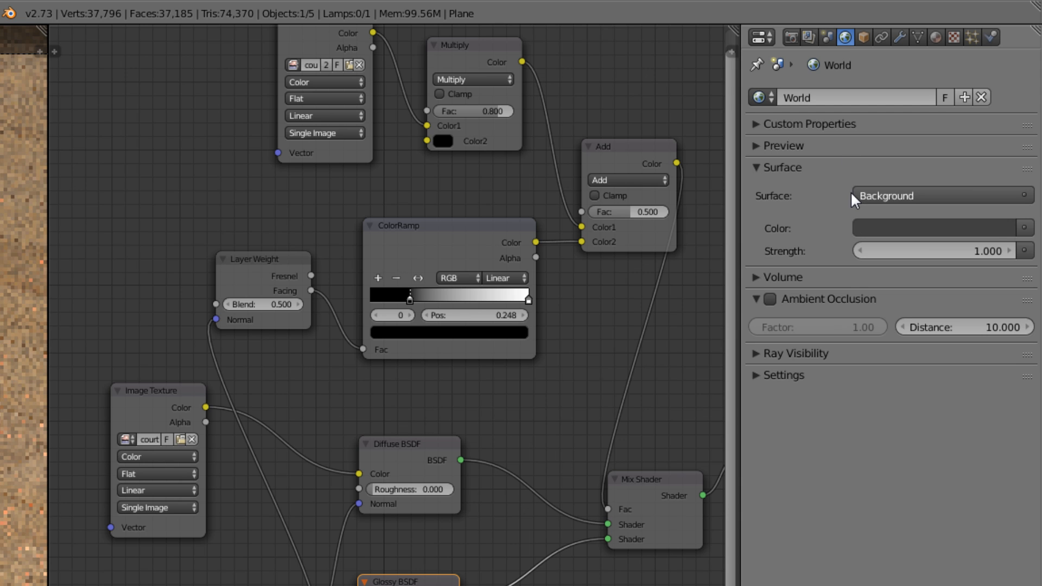
pyautogui.click(1024, 228)
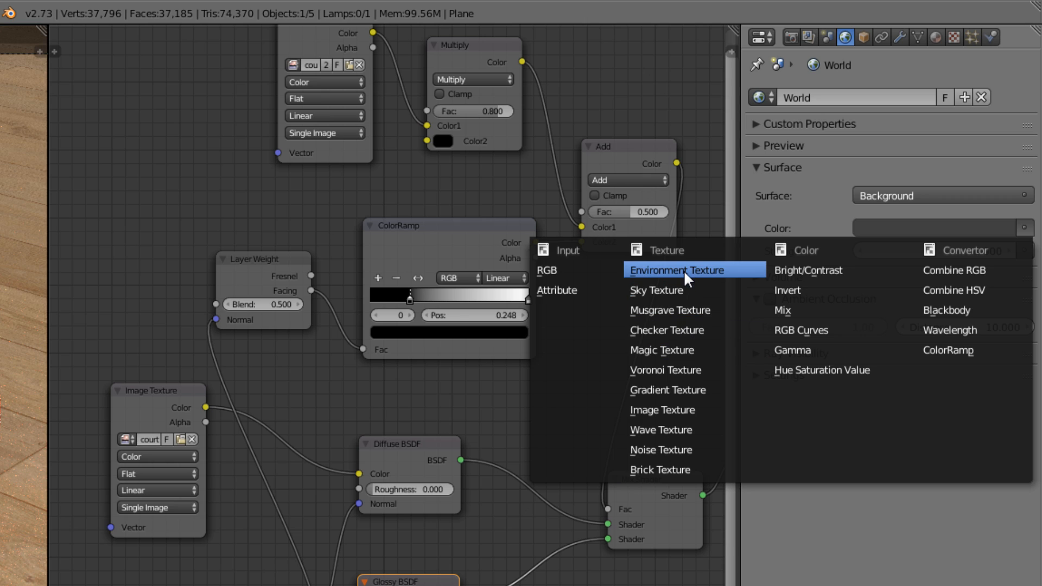
pyautogui.click(683, 270)
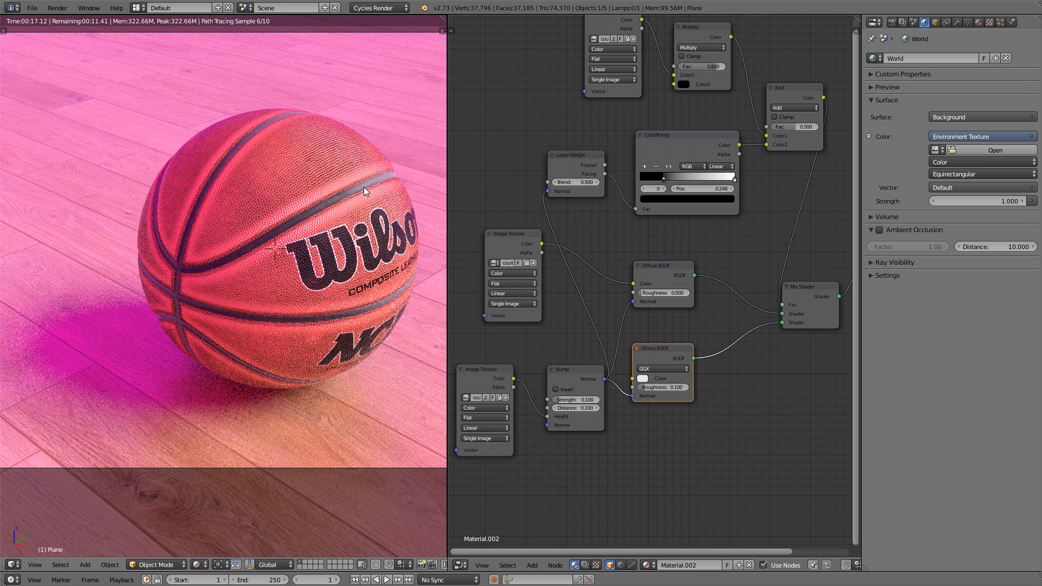
# Load Mt-Washington-Cave-Room_Bg.jpg from the textures folder as the World's environment image
pyautogui.click(967, 150)
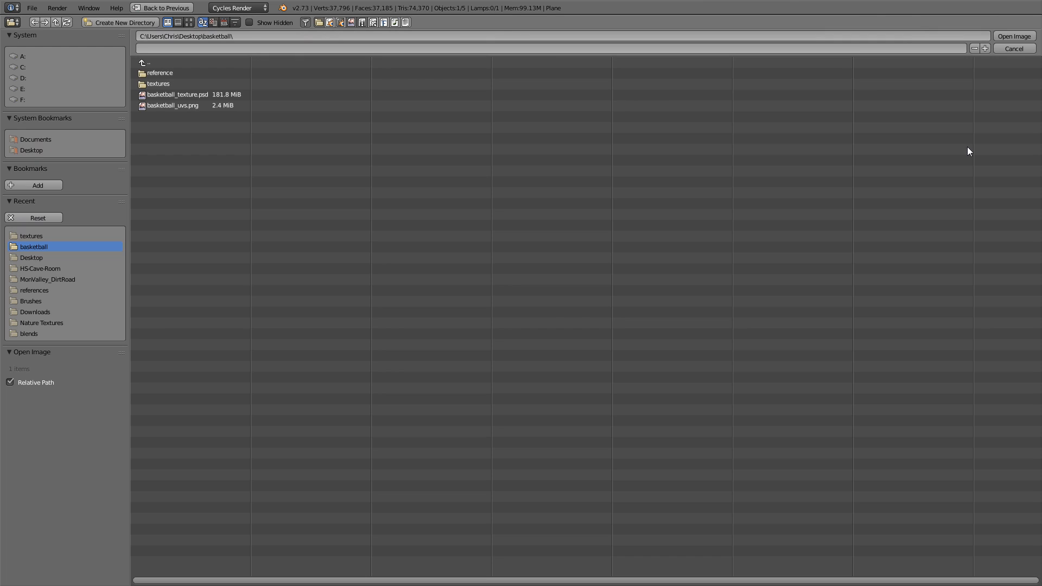
pyautogui.click(194, 83)
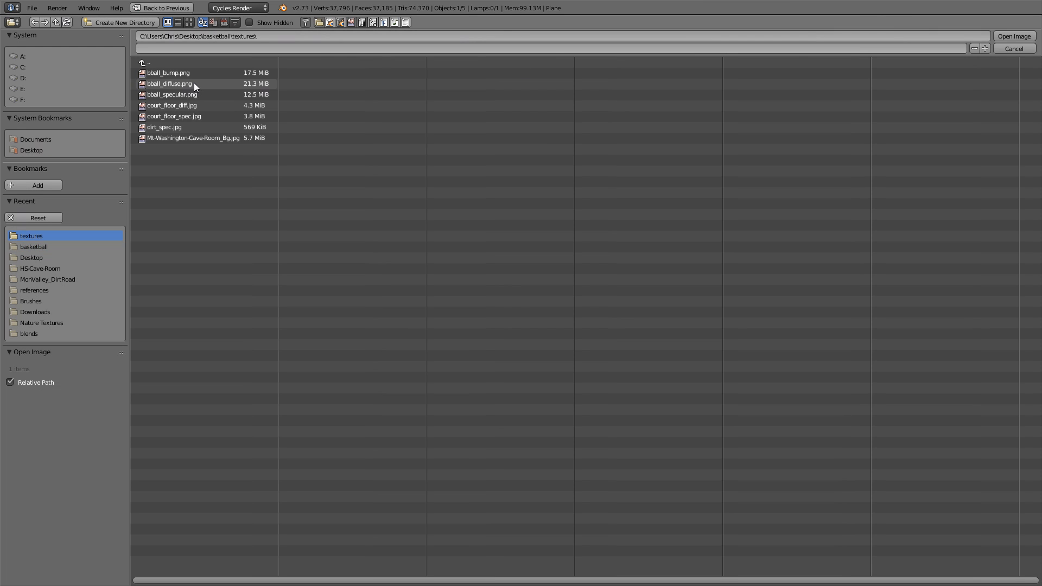
pyautogui.click(207, 138)
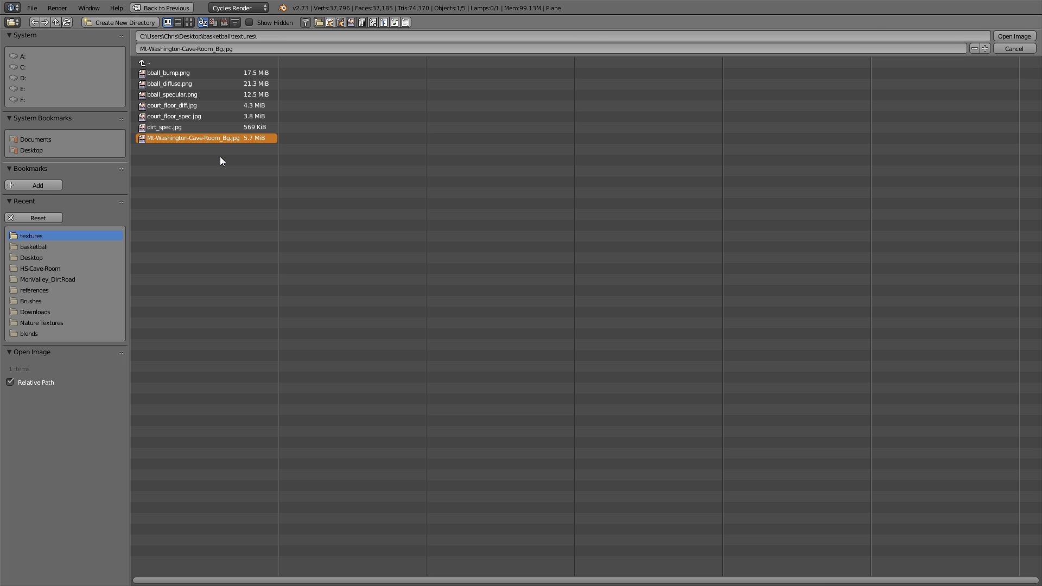
pyautogui.press('Return')
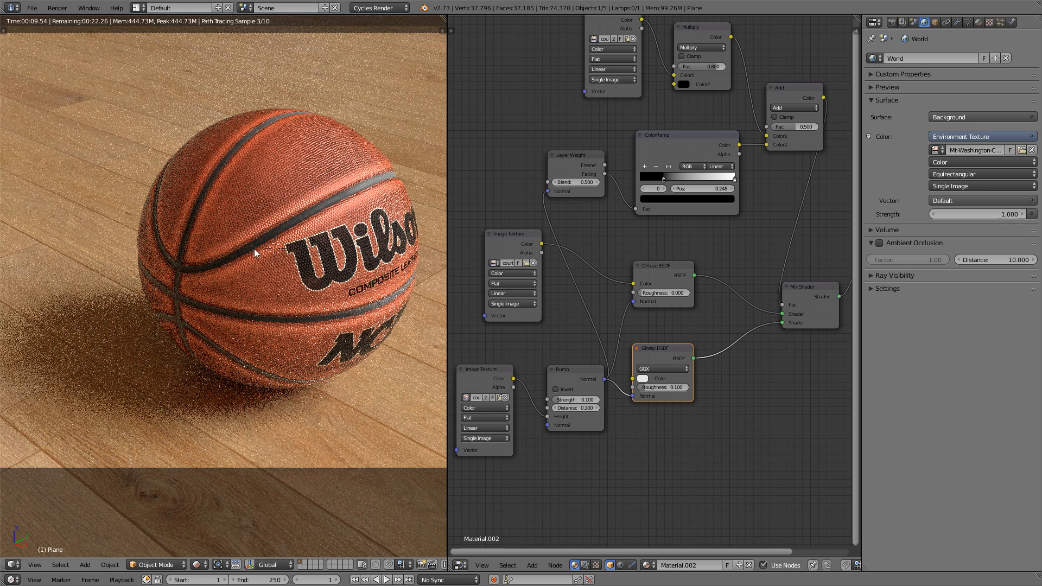
# Check the environment background around the ball, return to the camera view and widen the 3D viewport with the whole camera frame fitted
pyautogui.moveTo(262, 250); pyautogui.dragTo(229, 304, button='middle')
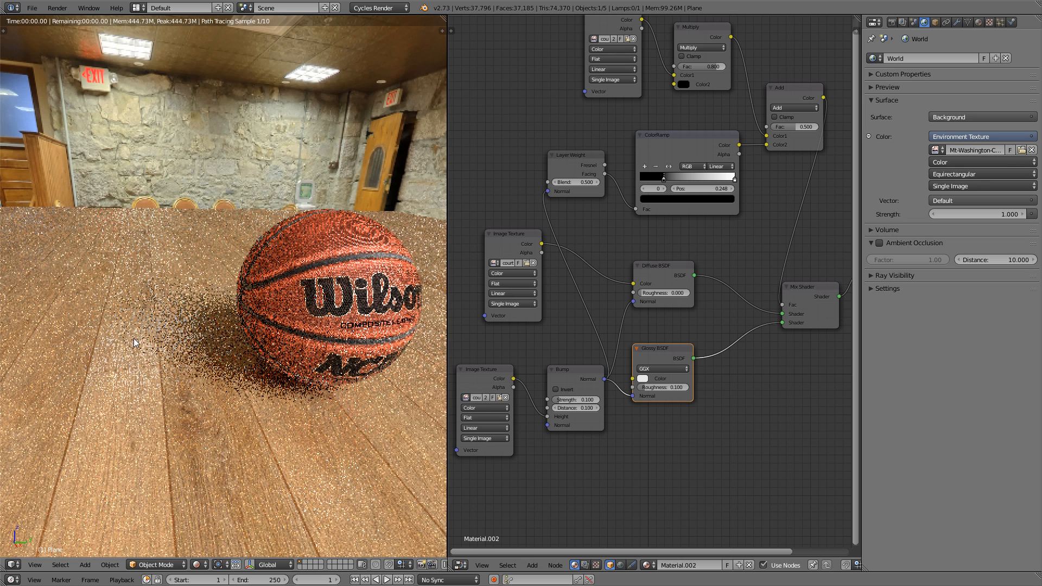
pyautogui.moveTo(280, 336); pyautogui.dragTo(289, 334, button='middle')
pyautogui.press('KP_0')
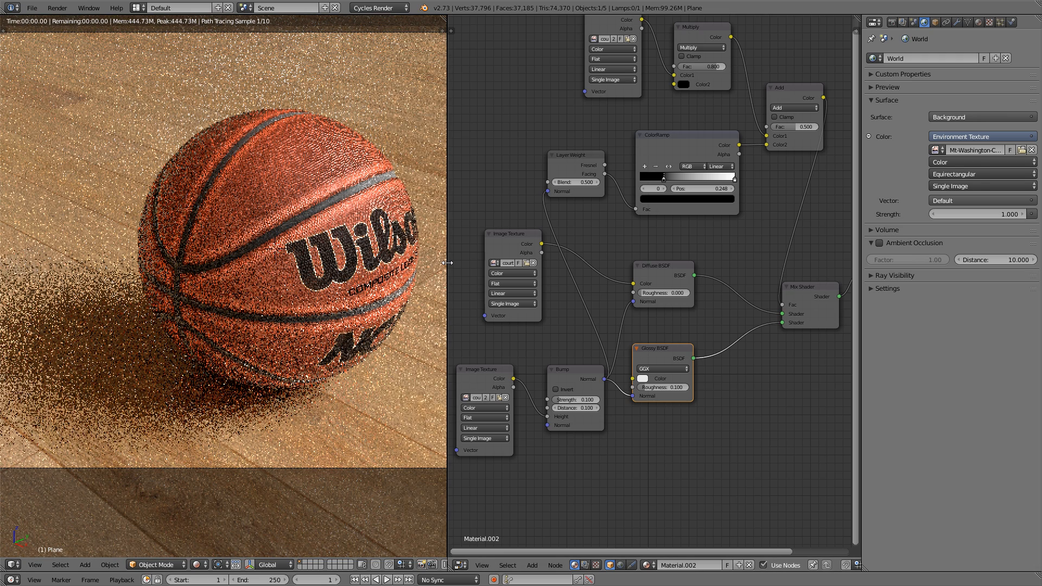
pyautogui.moveTo(447, 262); pyautogui.dragTo(664, 263)
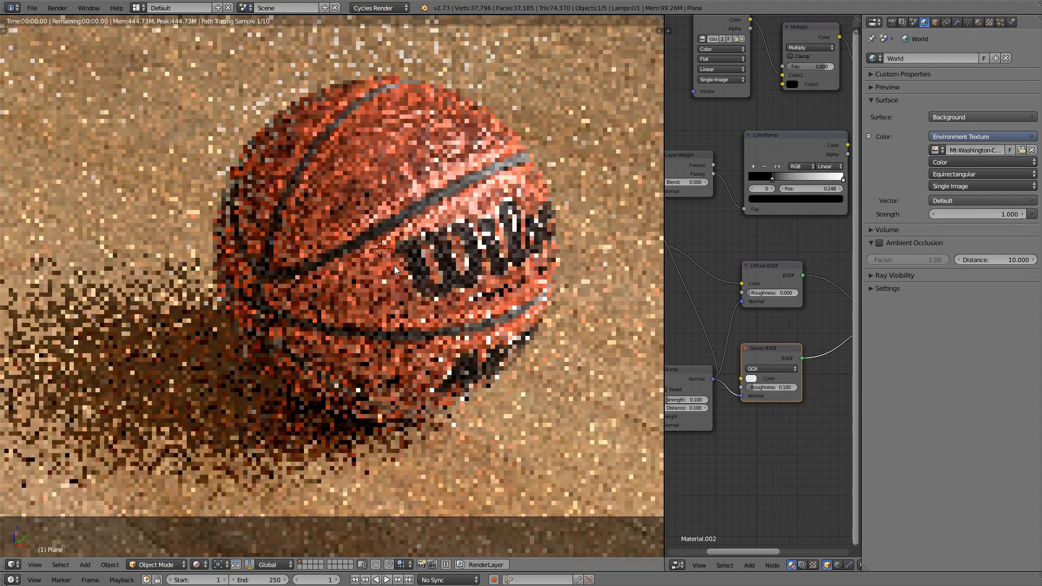
pyautogui.press('Home')
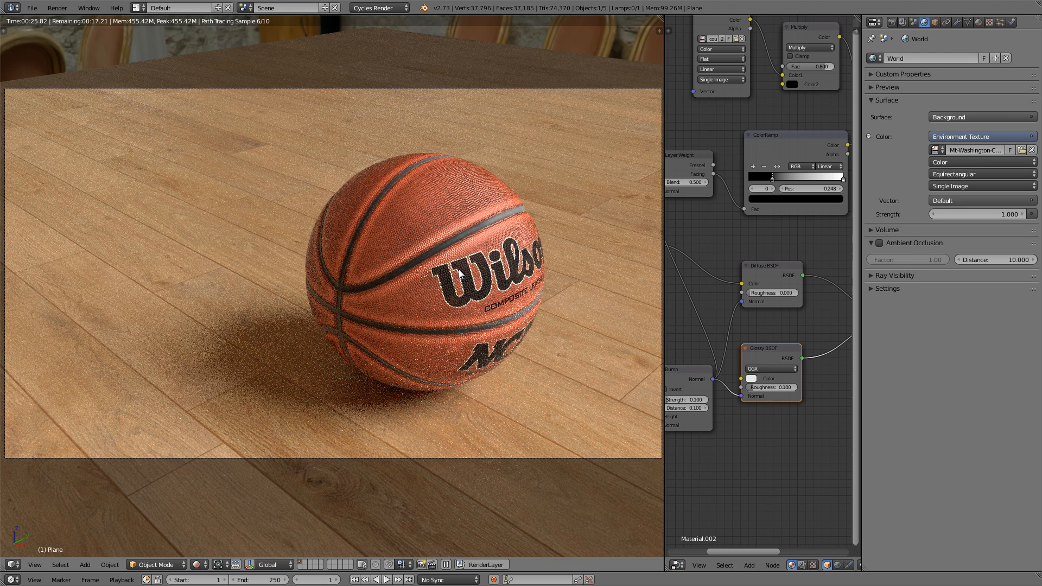
# Set the Roughness of the floor's Glossy BSDF to 0
pyautogui.click(773, 387)
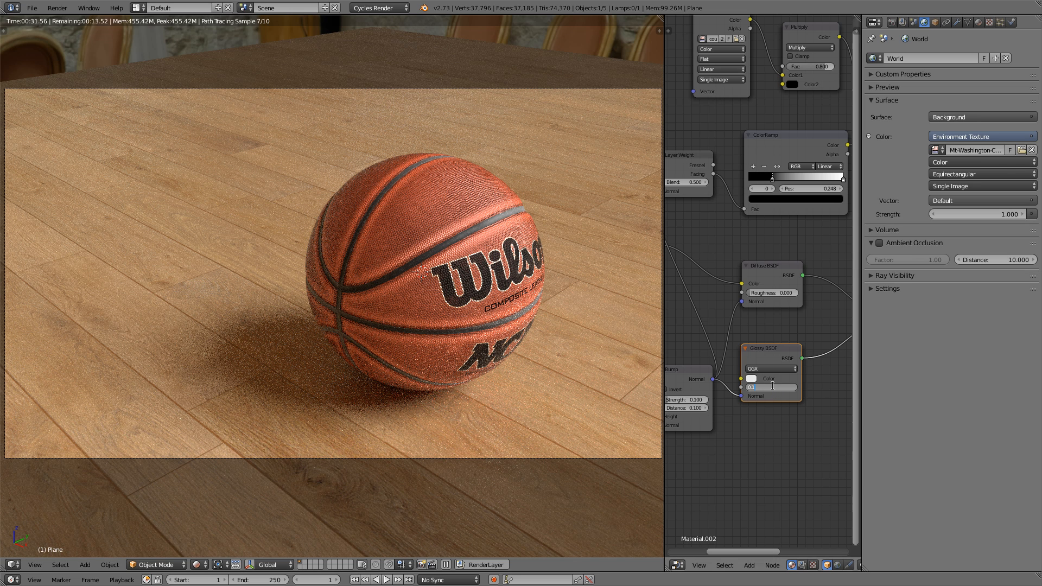
pyautogui.press('Return')
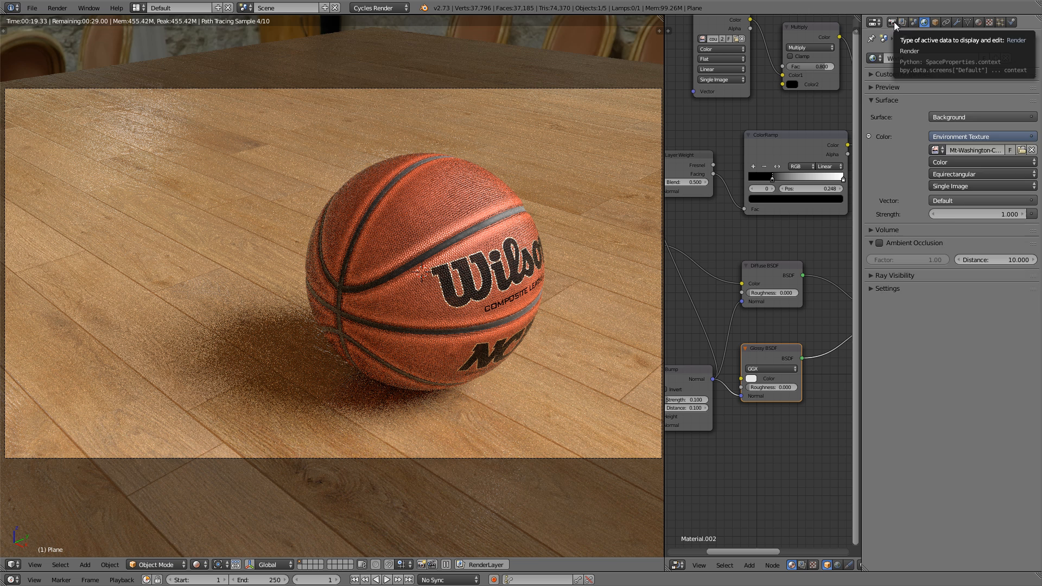
# Set the render resolution scale to 100% and the render samples to 100
pyautogui.click(891, 23)
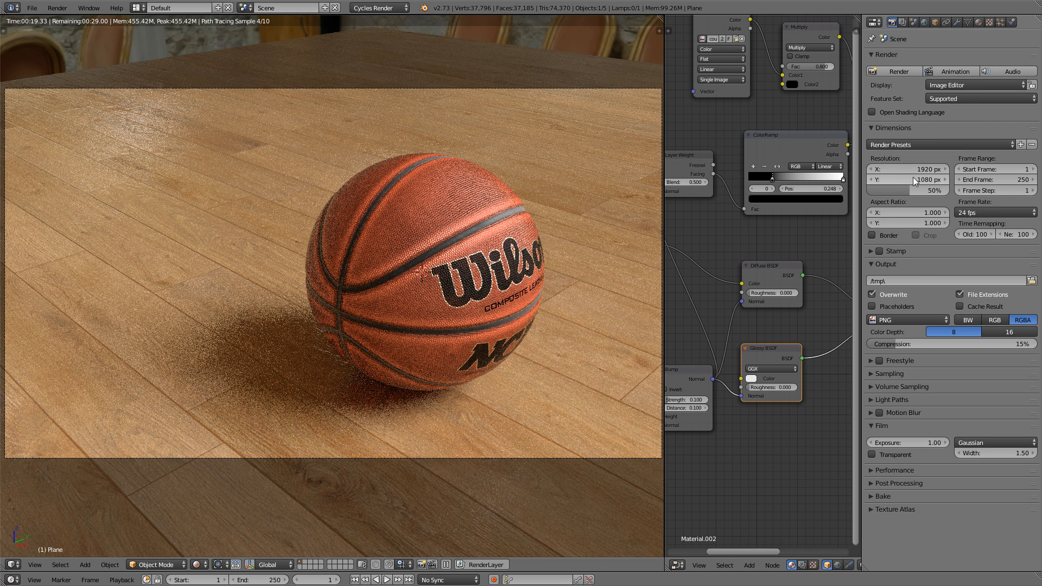
pyautogui.moveTo(907, 188); pyautogui.dragTo(949, 191)
pyautogui.click(872, 373)
pyautogui.scroll(-2, 884, 359)
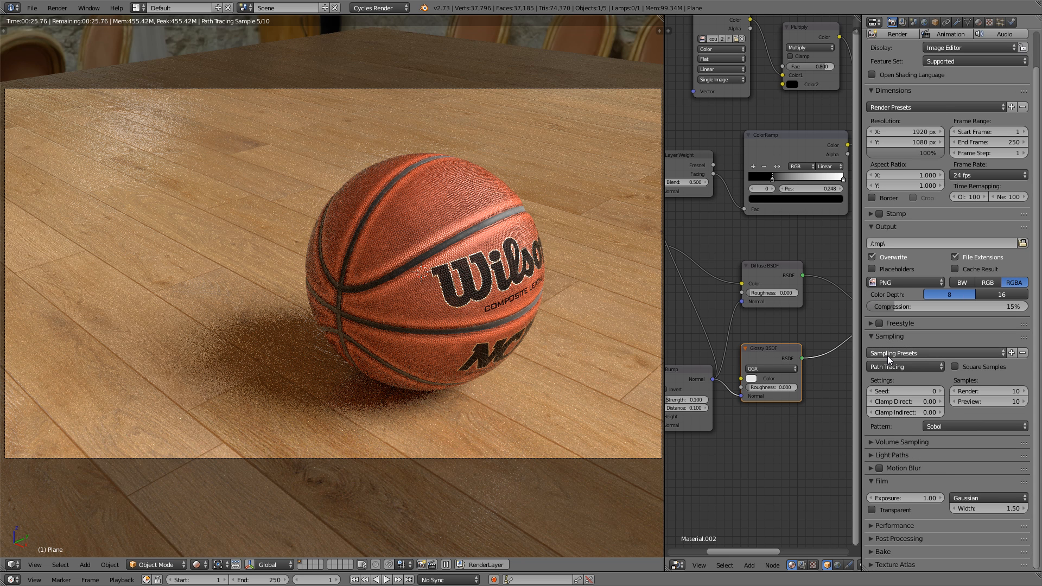
pyautogui.click(985, 390)
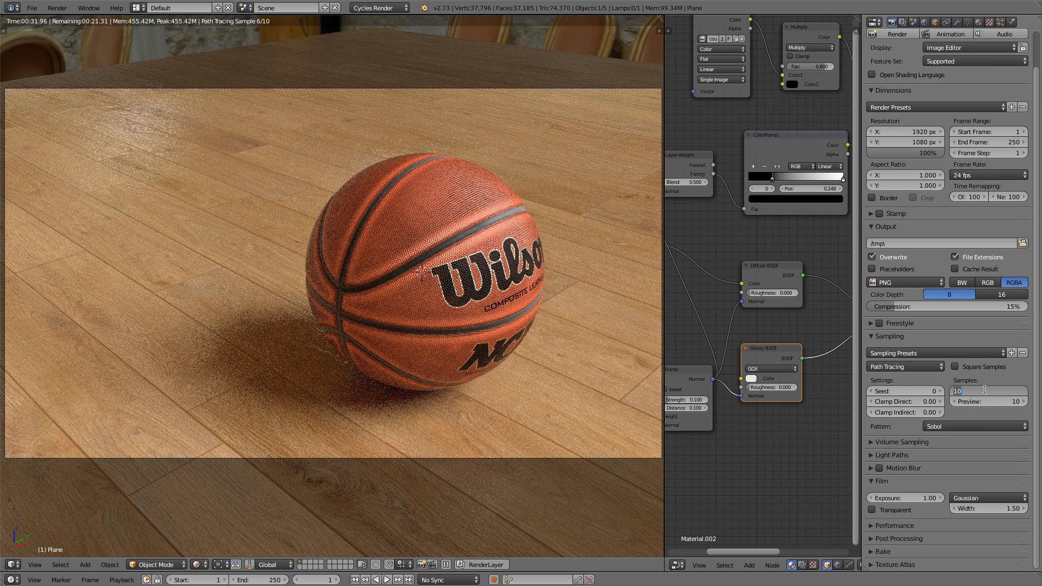
pyautogui.write('1')
pyautogui.press('Return')
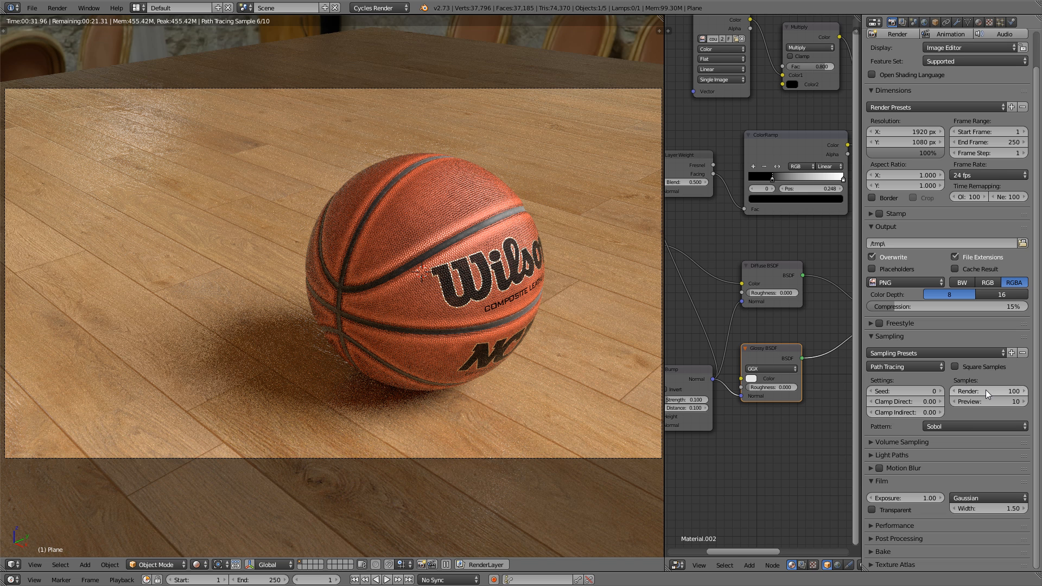